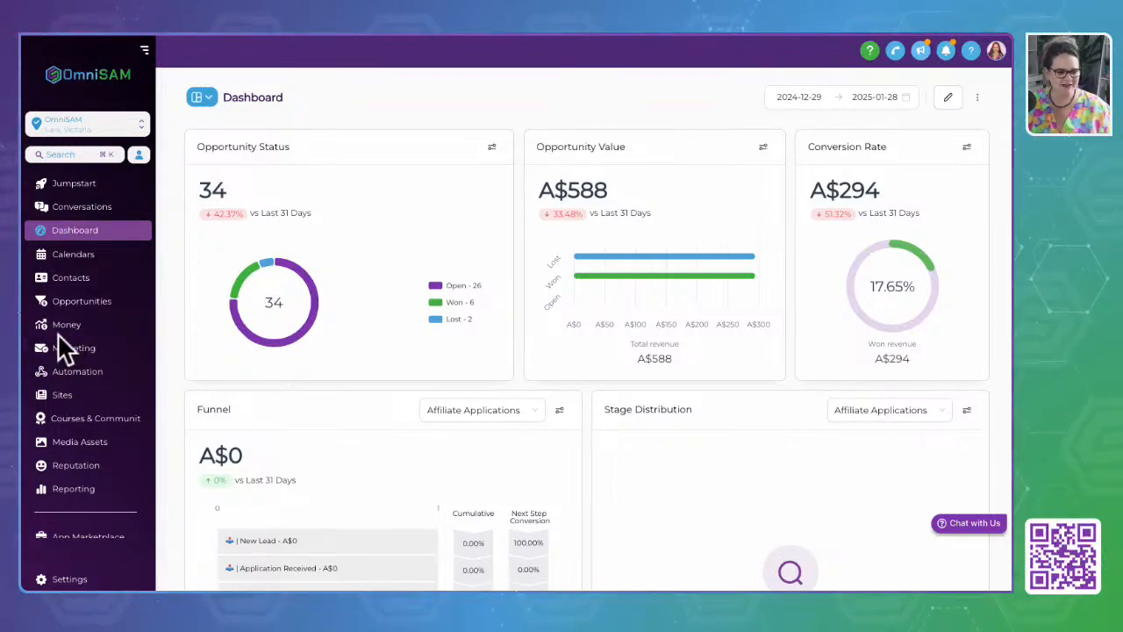
Switch from the OmniSAM account to the Demo Account
click(70, 579)
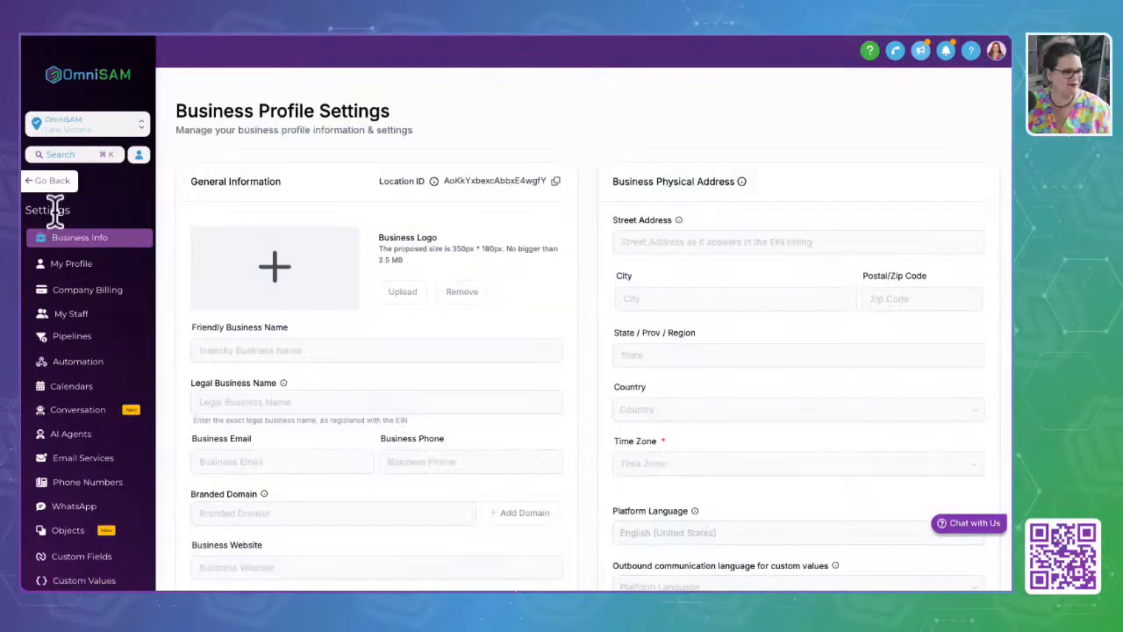
click(51, 181)
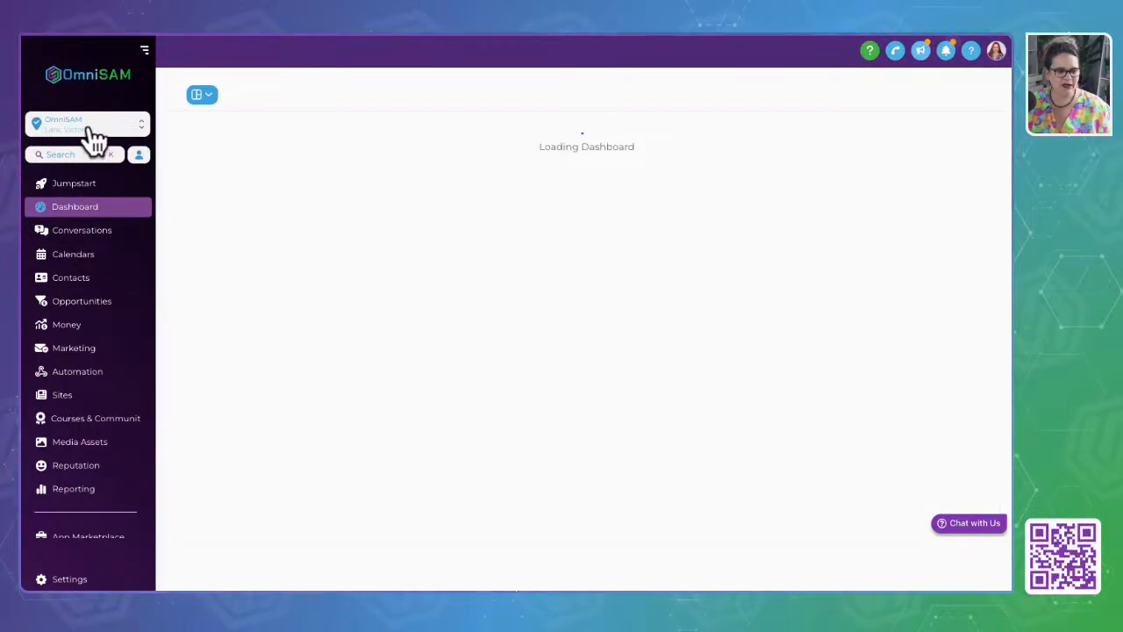
click(93, 129)
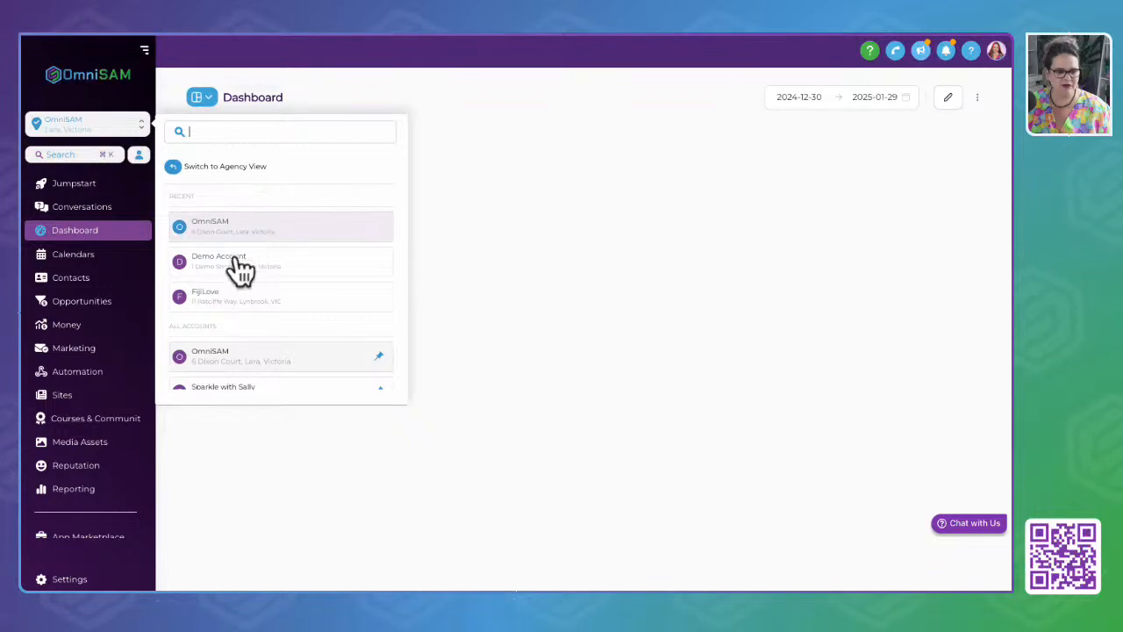
click(240, 261)
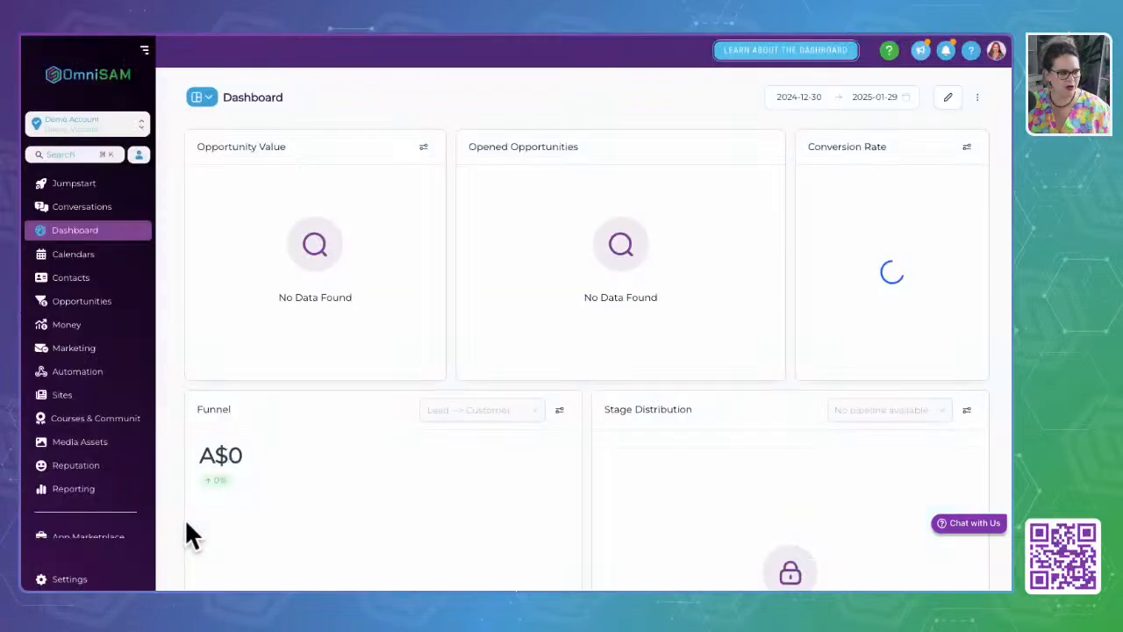
View the Demo Account's business profile settings and return to the main dashboard
click(77, 579)
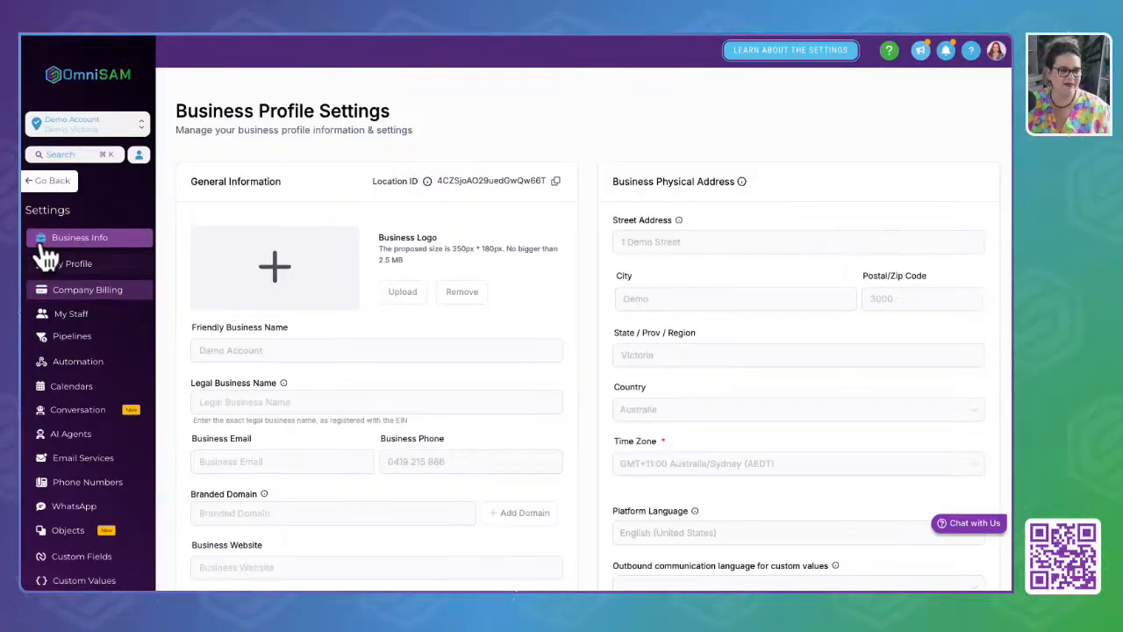
click(51, 180)
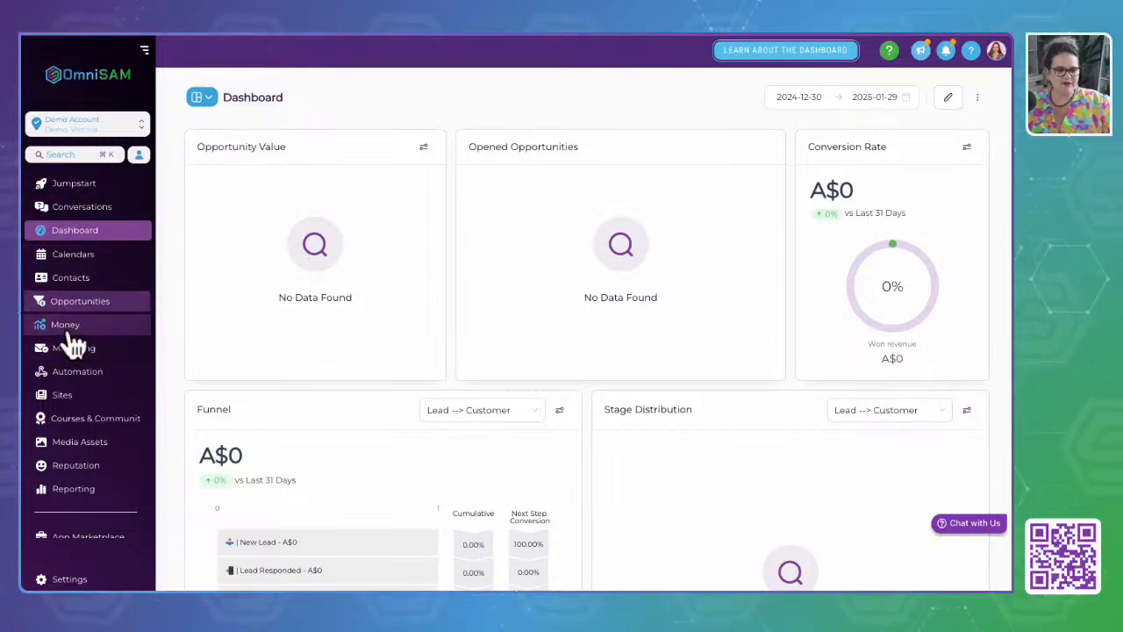
Look over the integrations offered in Jumpstart and the layout of the Conversations area
click(77, 186)
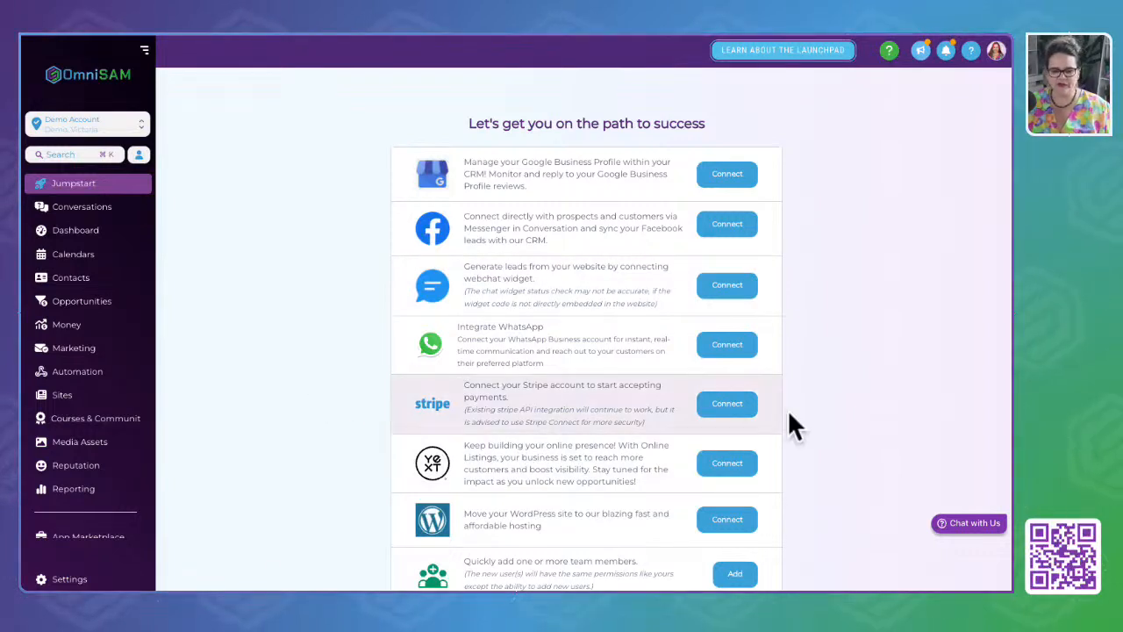
scroll(496, 447, down, 1)
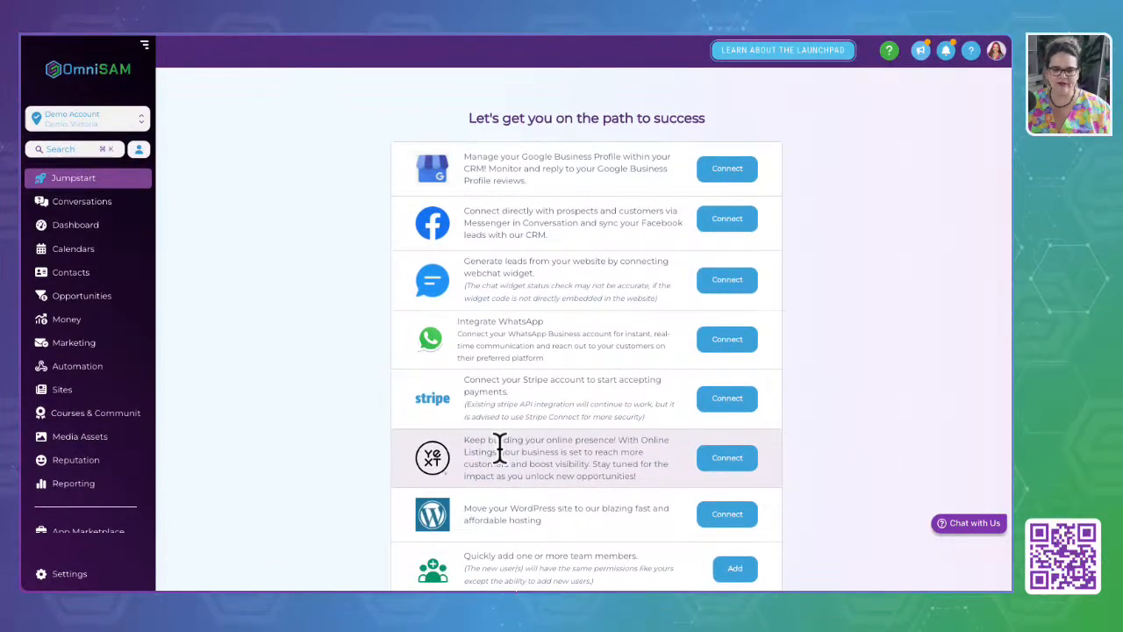
click(65, 202)
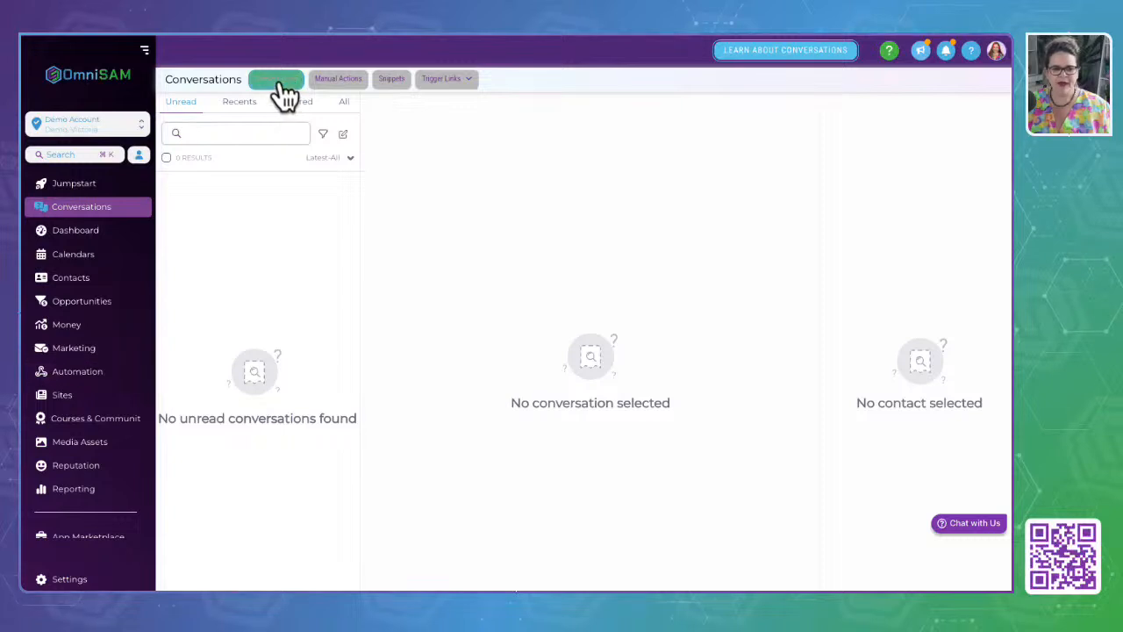
mouse_move(423, 83)
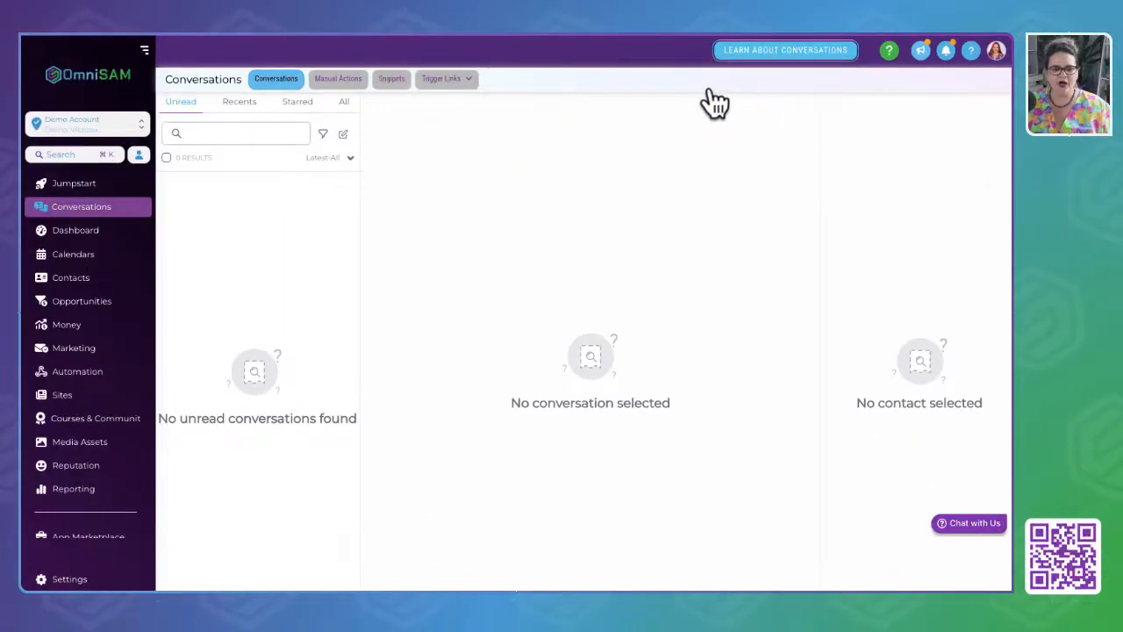
Go to the Dashboard and read its built-in introduction through to completion
click(91, 242)
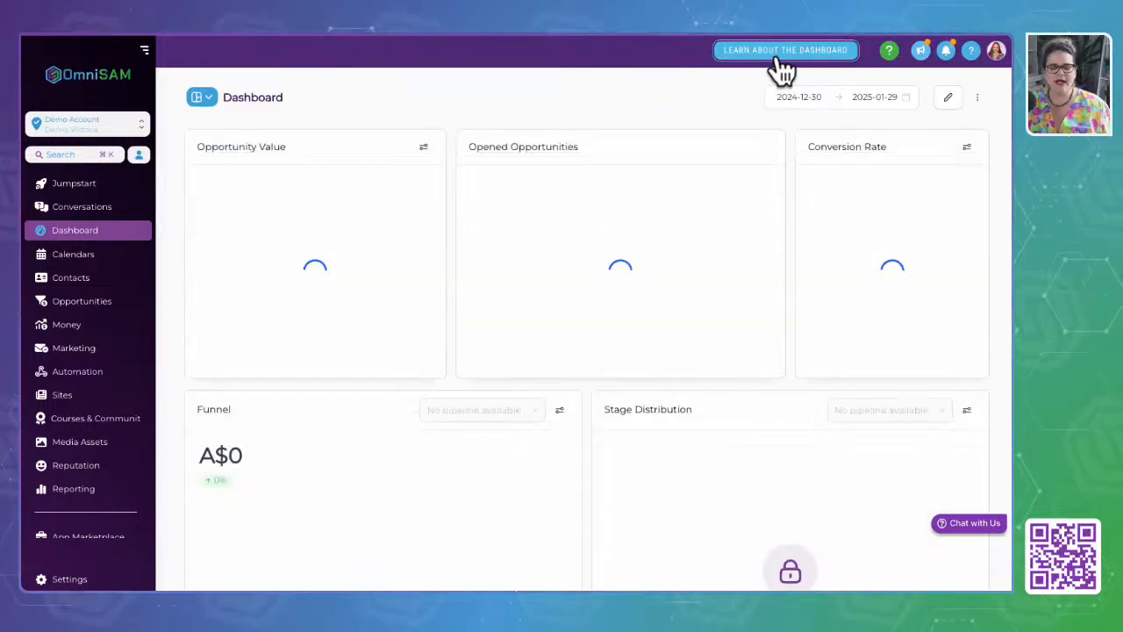
click(774, 56)
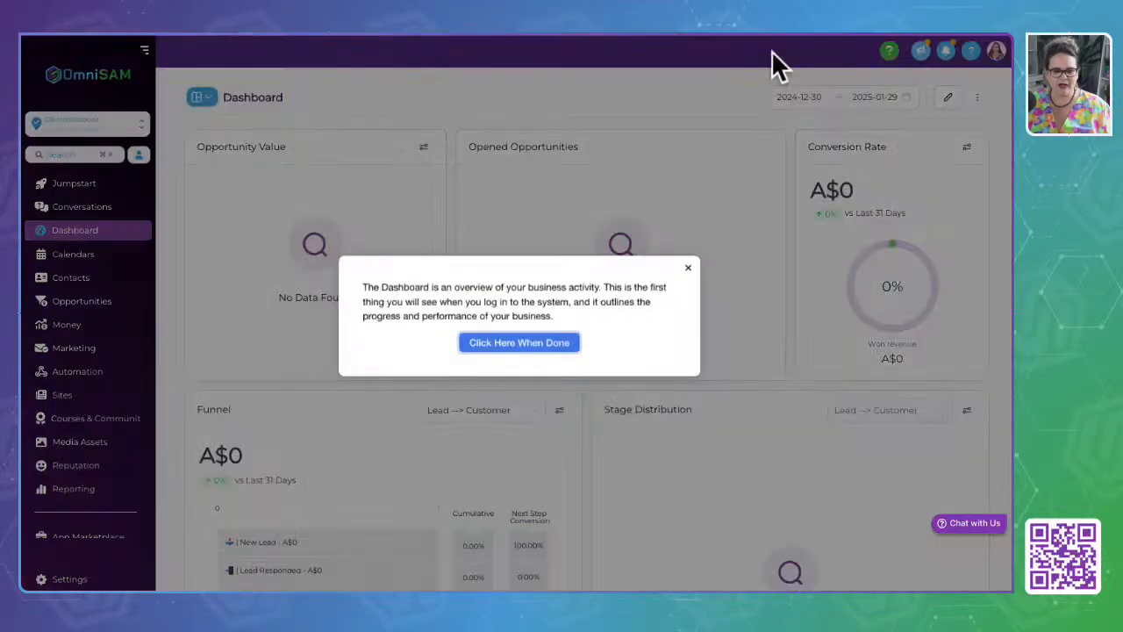
click(528, 342)
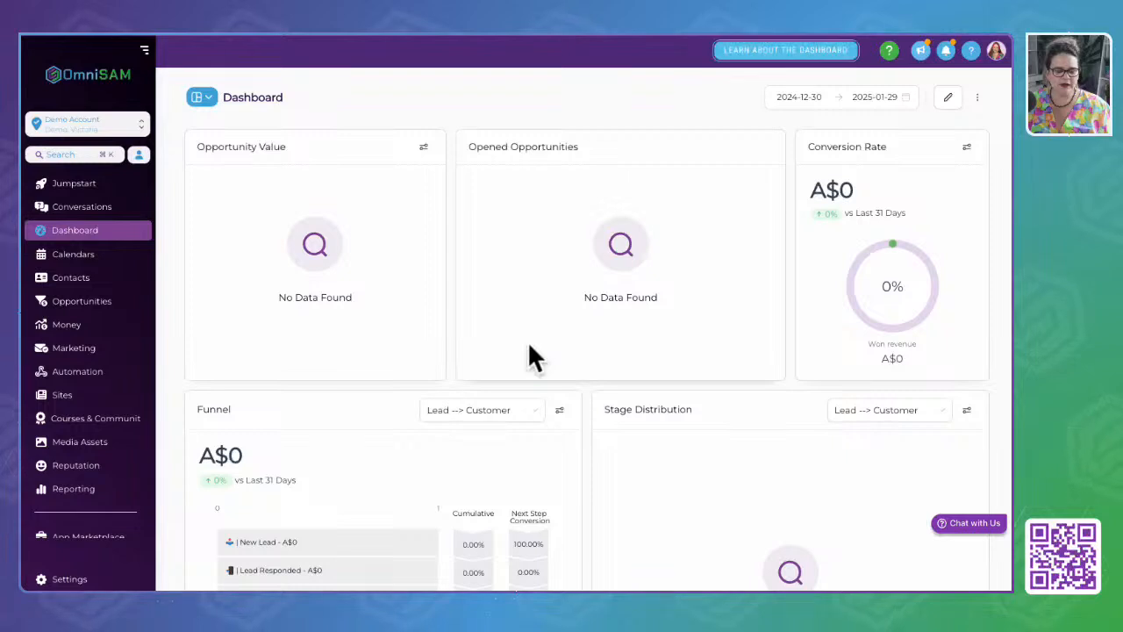
Go to Calendars and step through its entire built-in guided tour until it ends
click(98, 254)
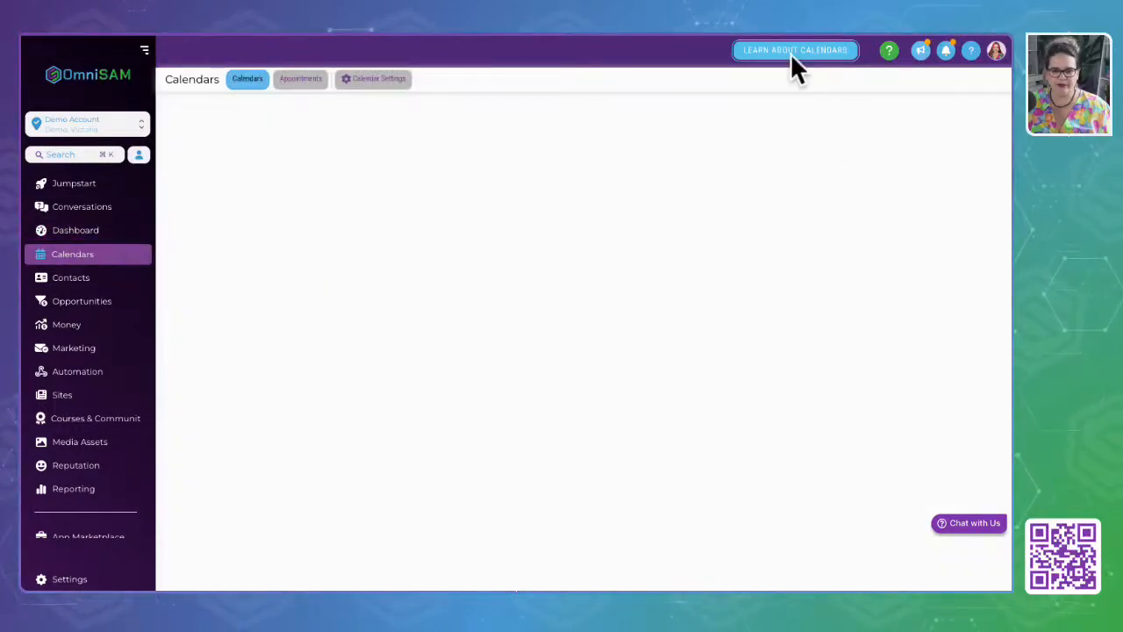
click(674, 55)
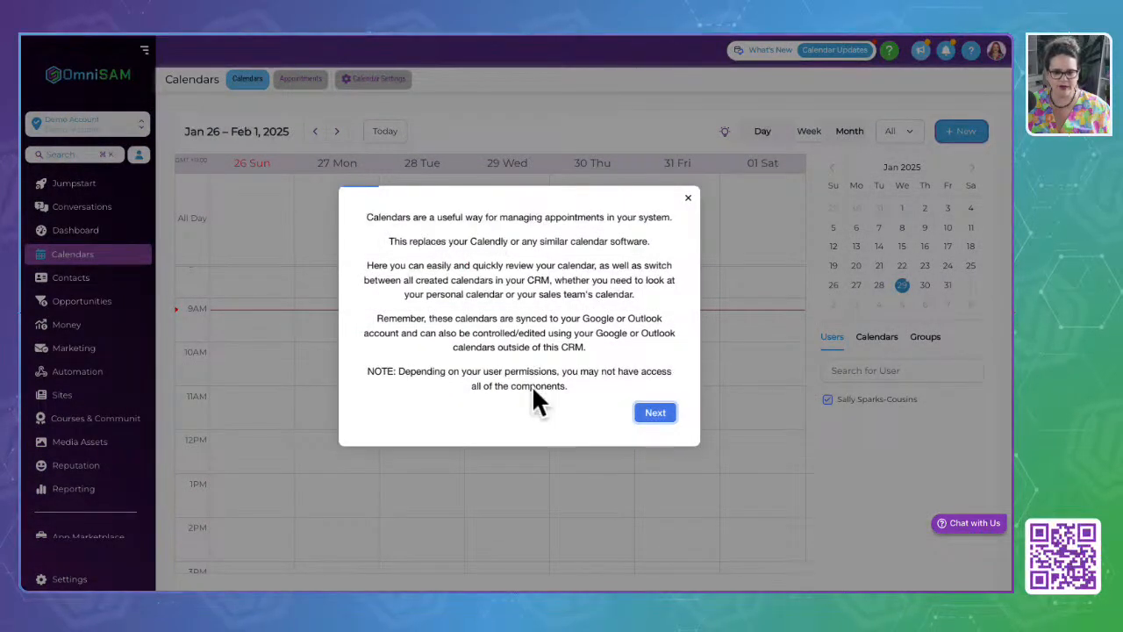
click(651, 414)
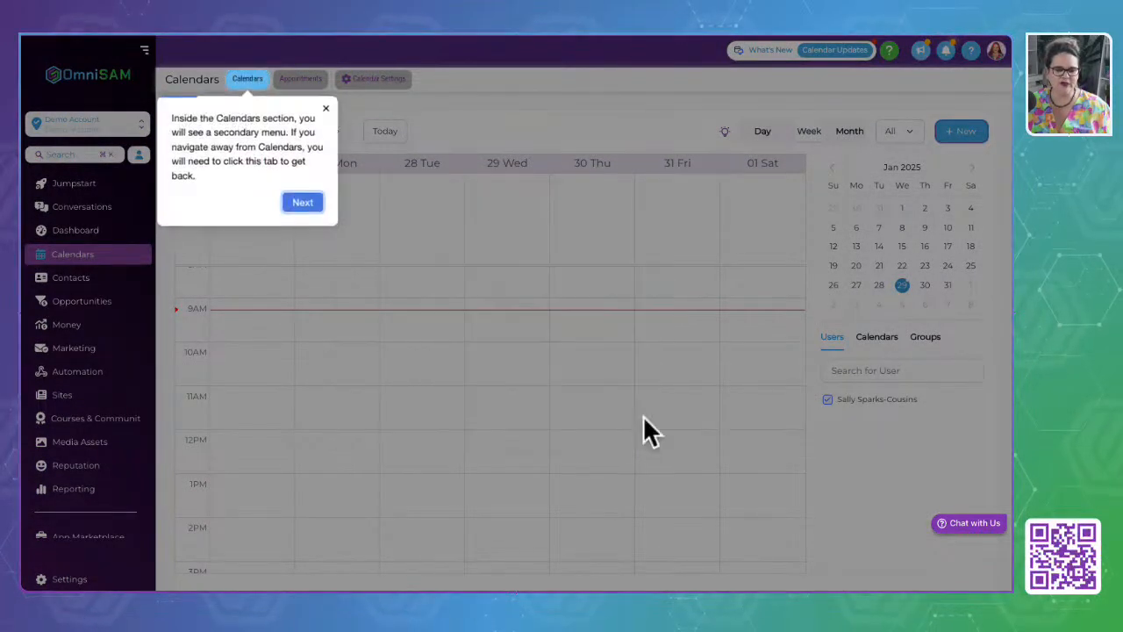
click(302, 204)
click(849, 239)
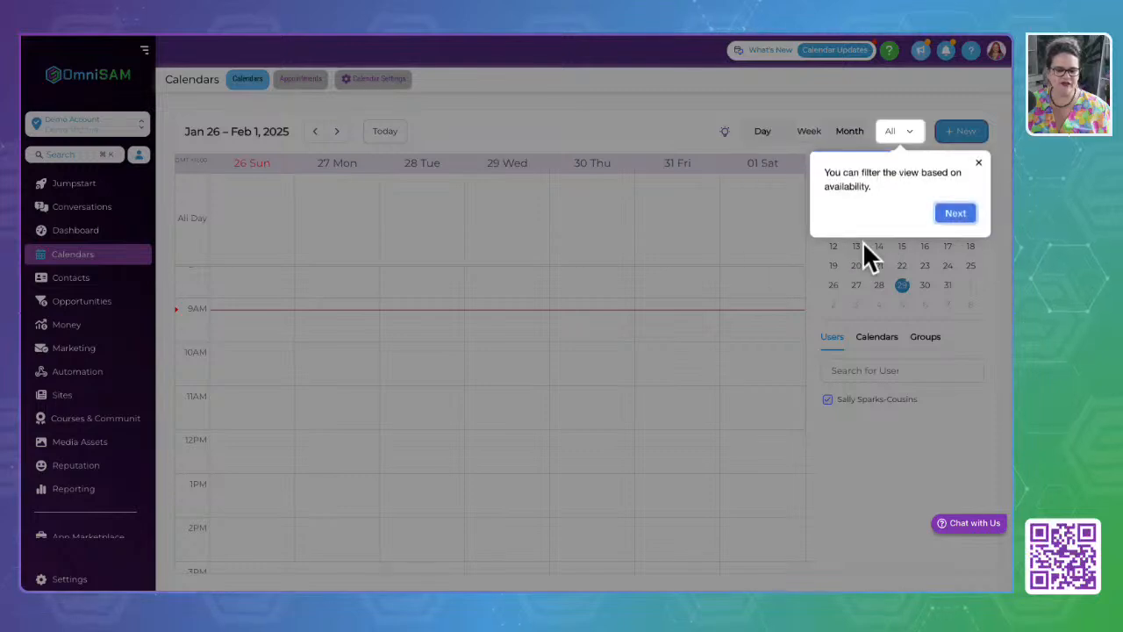
click(956, 214)
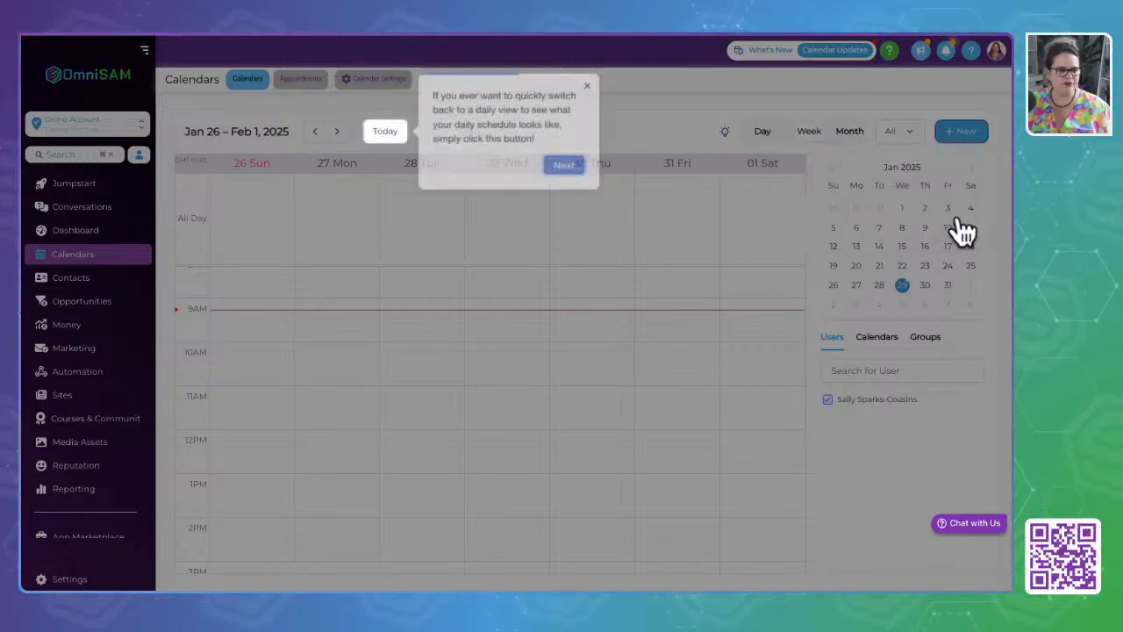
click(559, 167)
click(260, 173)
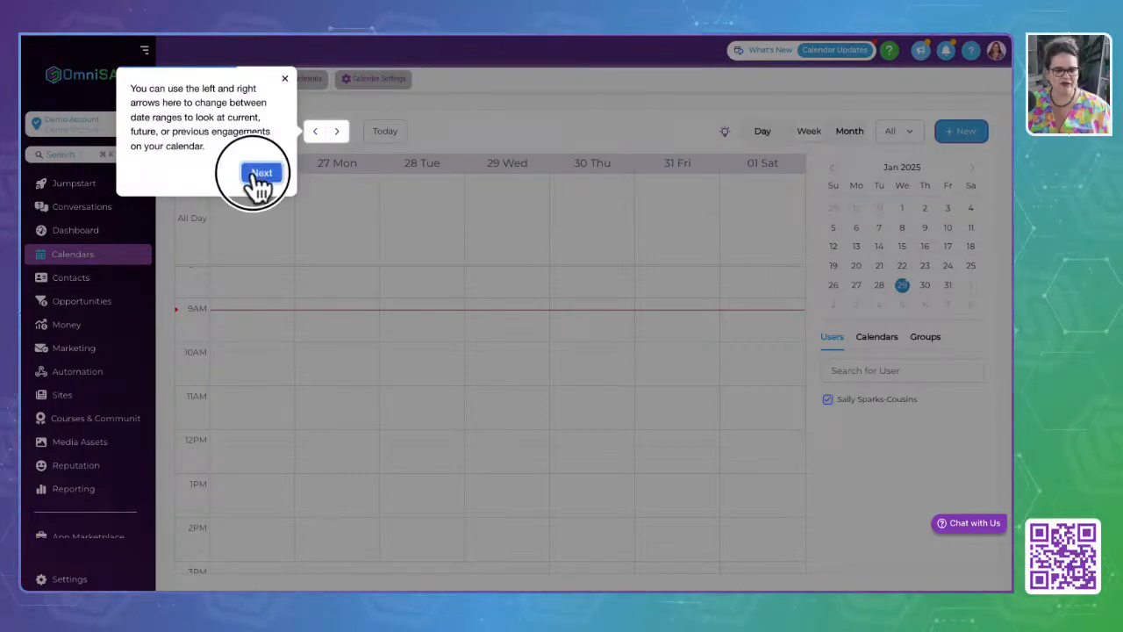
click(780, 221)
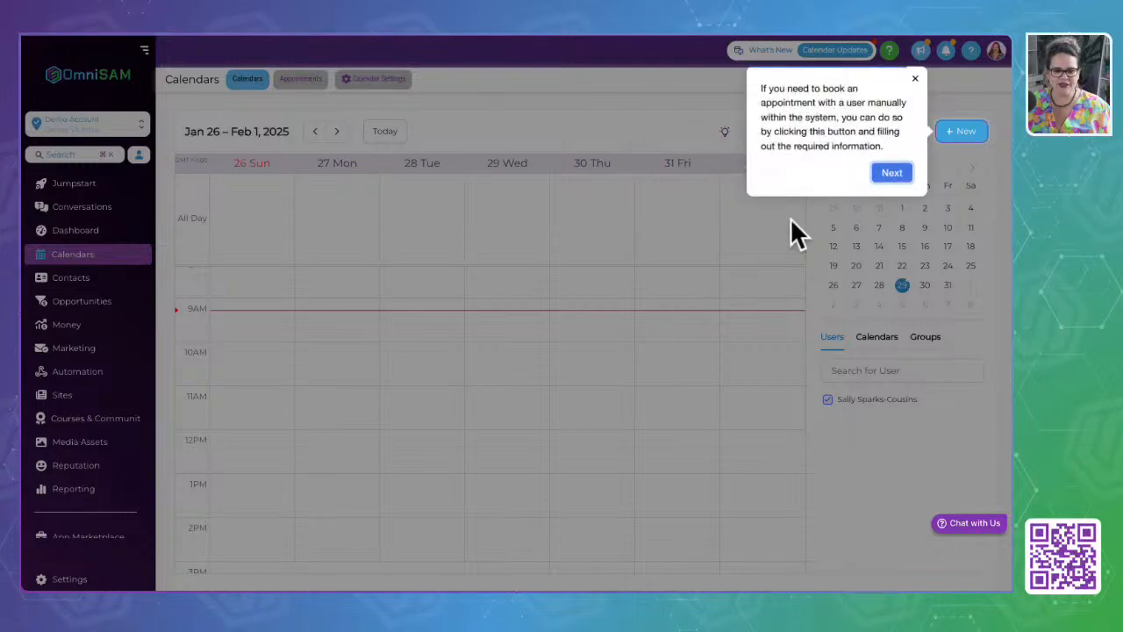
click(895, 174)
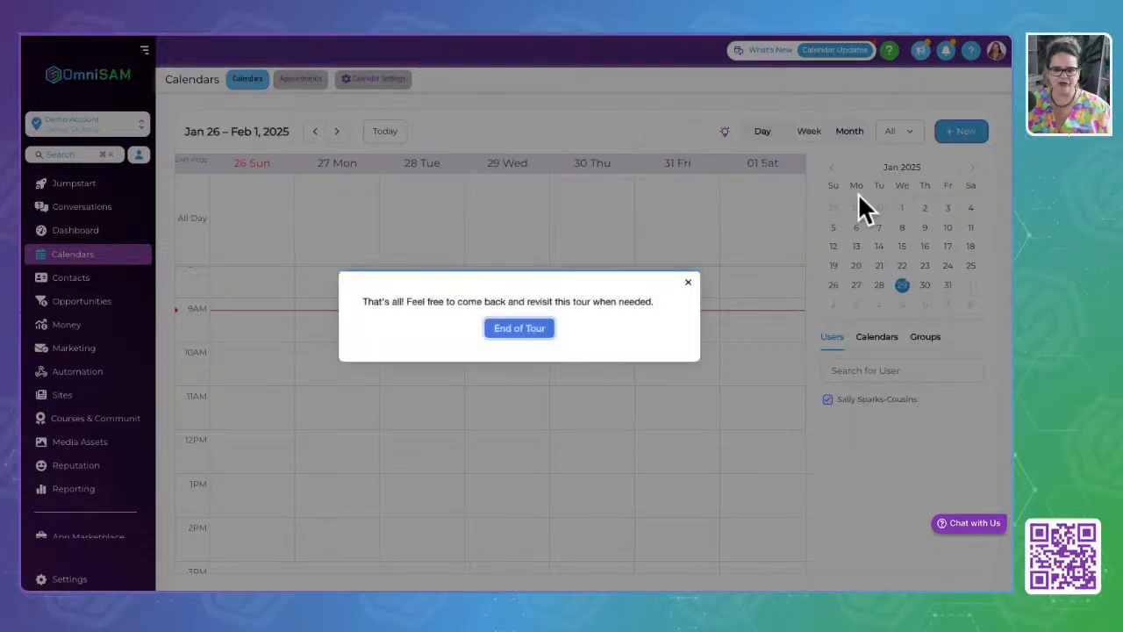
click(529, 337)
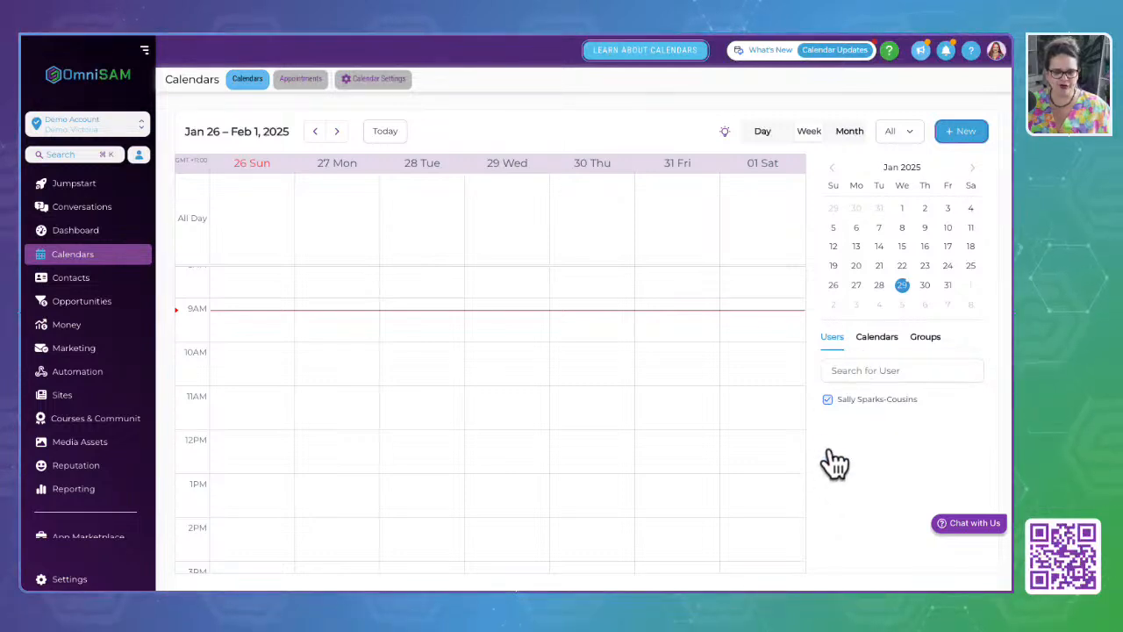
View the calendars available for filtering the schedule, followed by the calendar groups
click(886, 344)
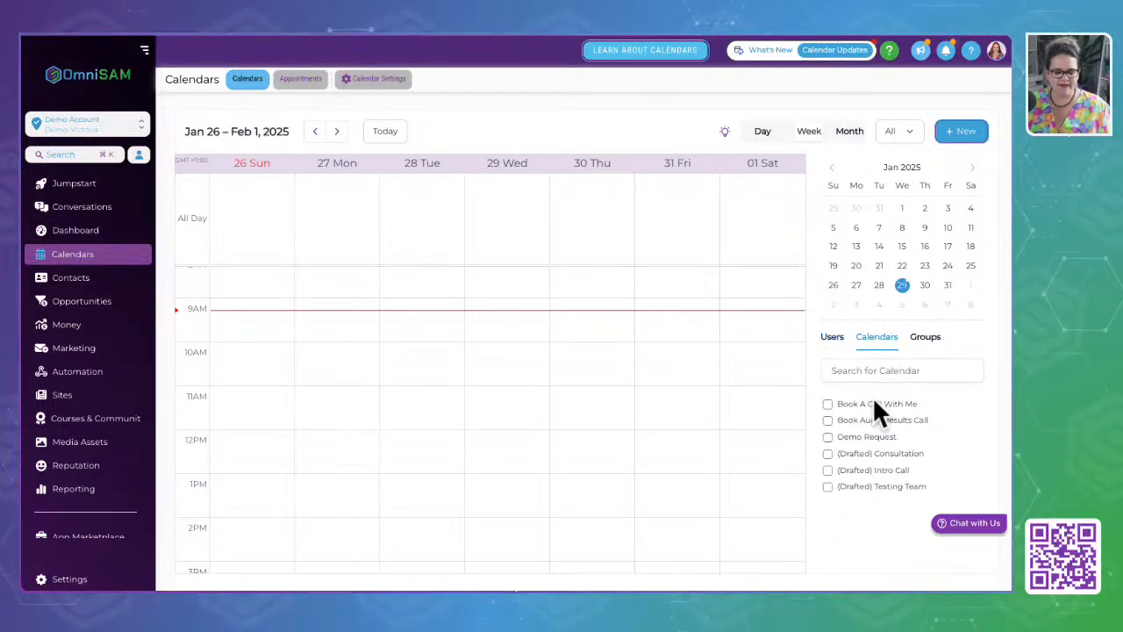
click(930, 338)
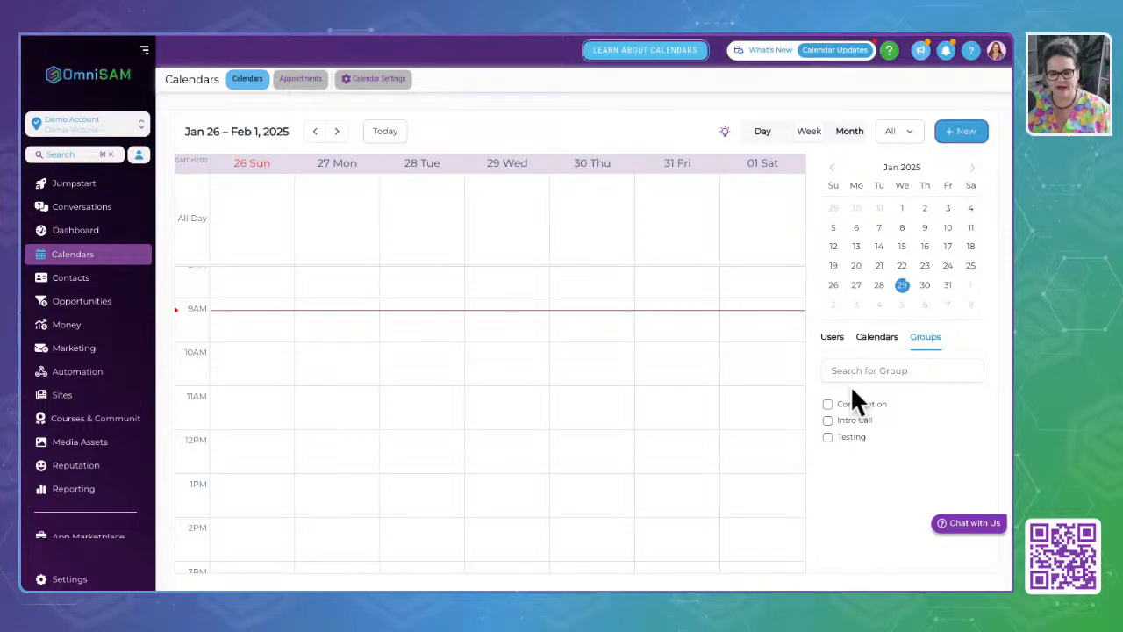
Open the test contact's record from the contact list and collapse its Contact details section
click(72, 283)
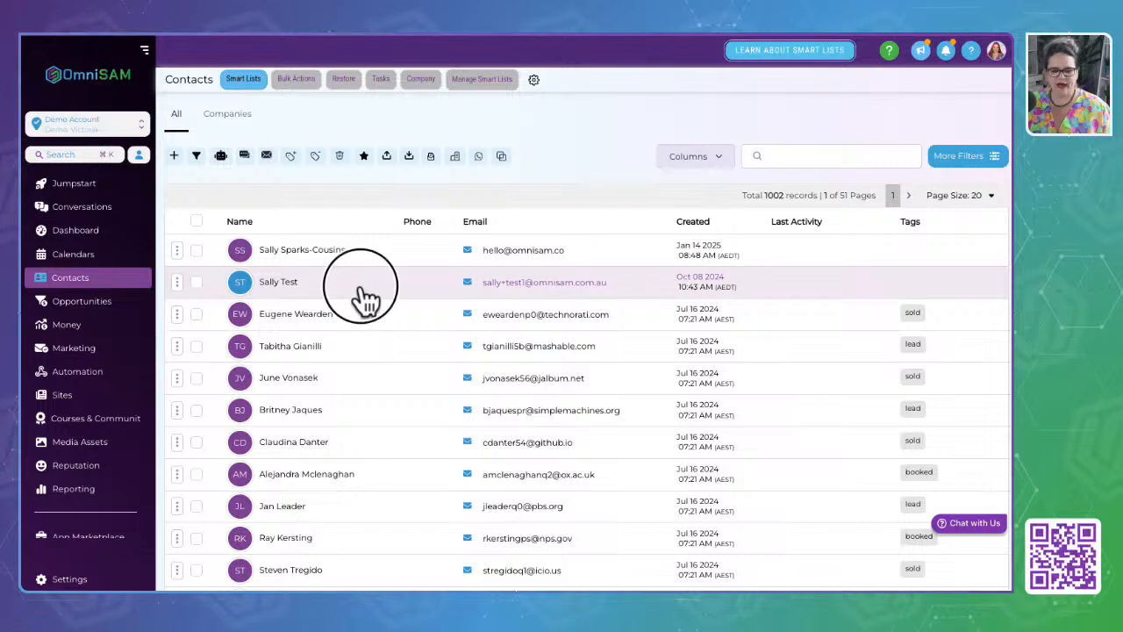
click(364, 301)
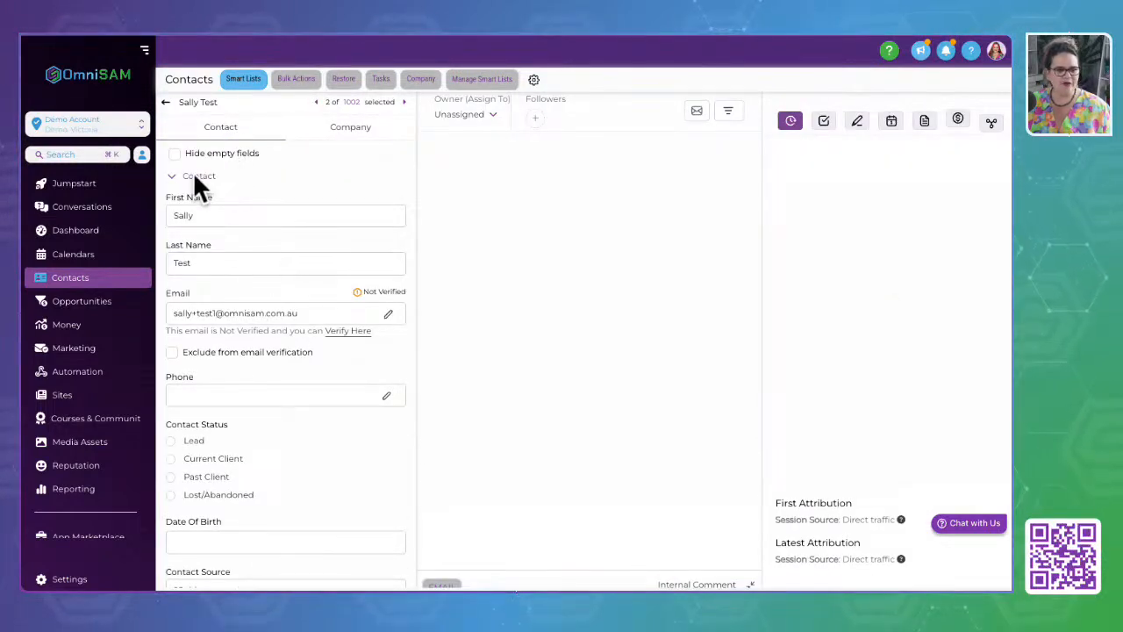
click(194, 176)
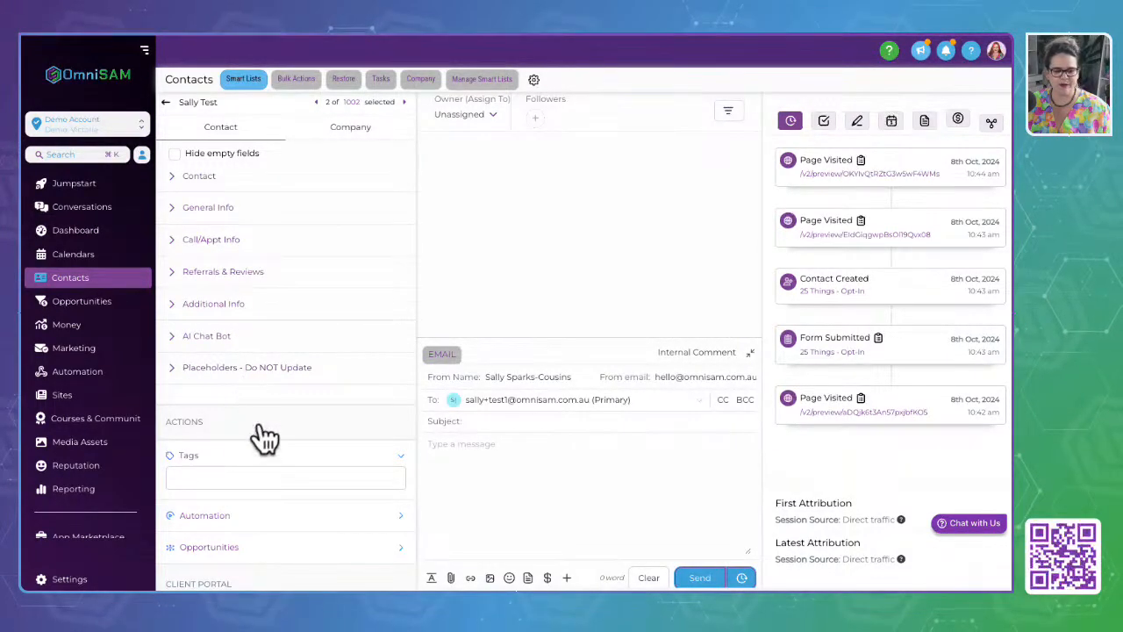
Expand the Automation and Opportunities sections under the contact's actions
scroll(263, 434, down, 3)
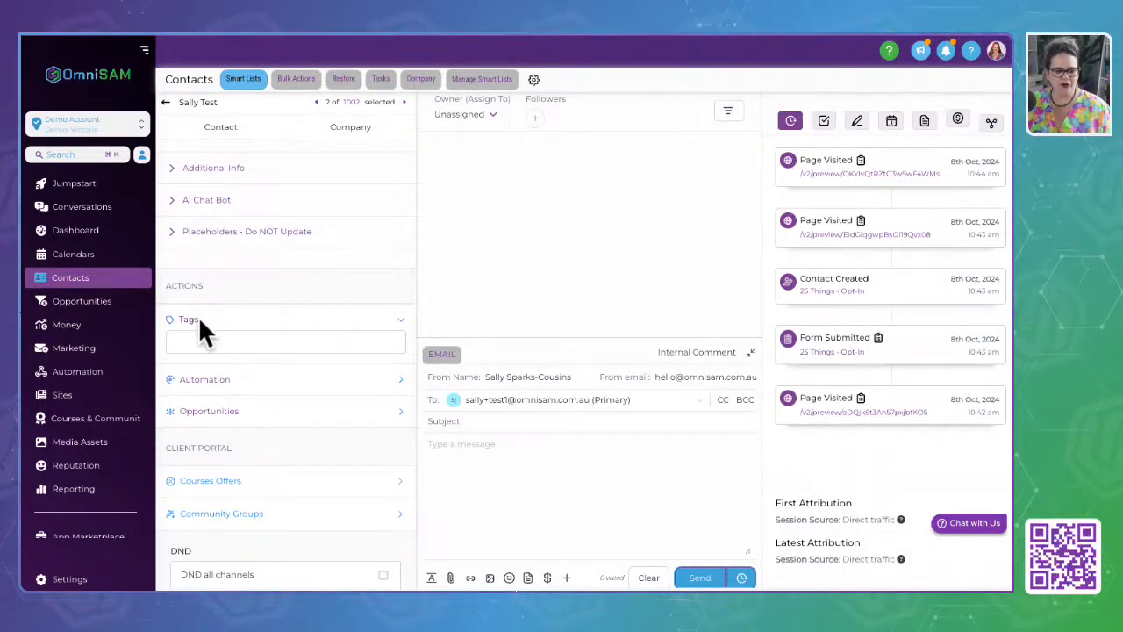
click(198, 380)
scroll(202, 386, down, 2)
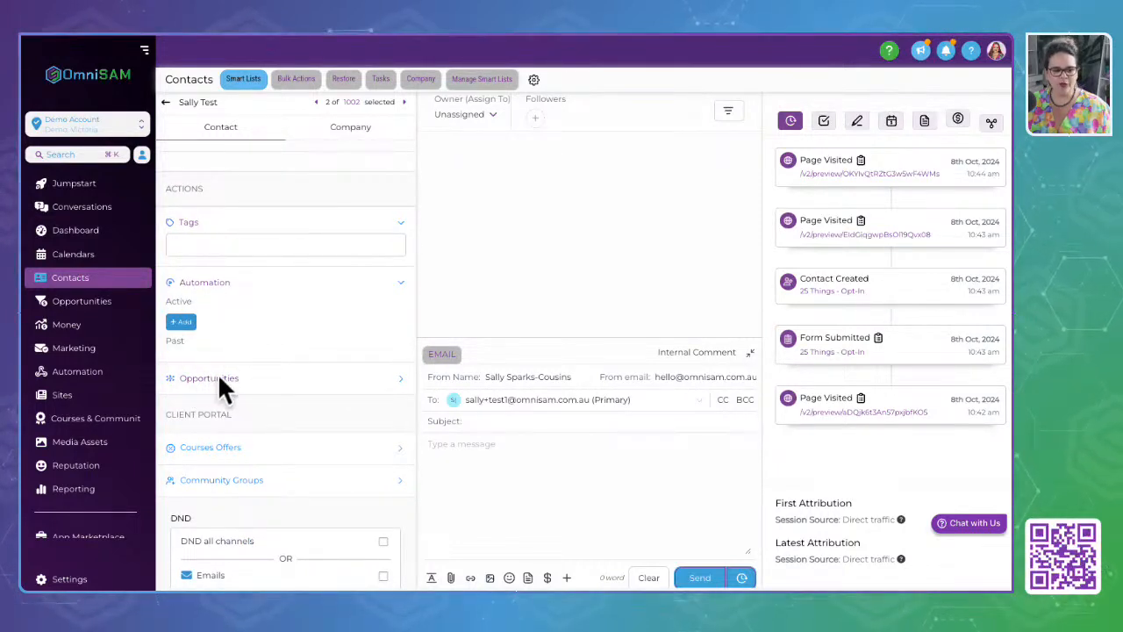
click(207, 379)
scroll(321, 397, down, 2)
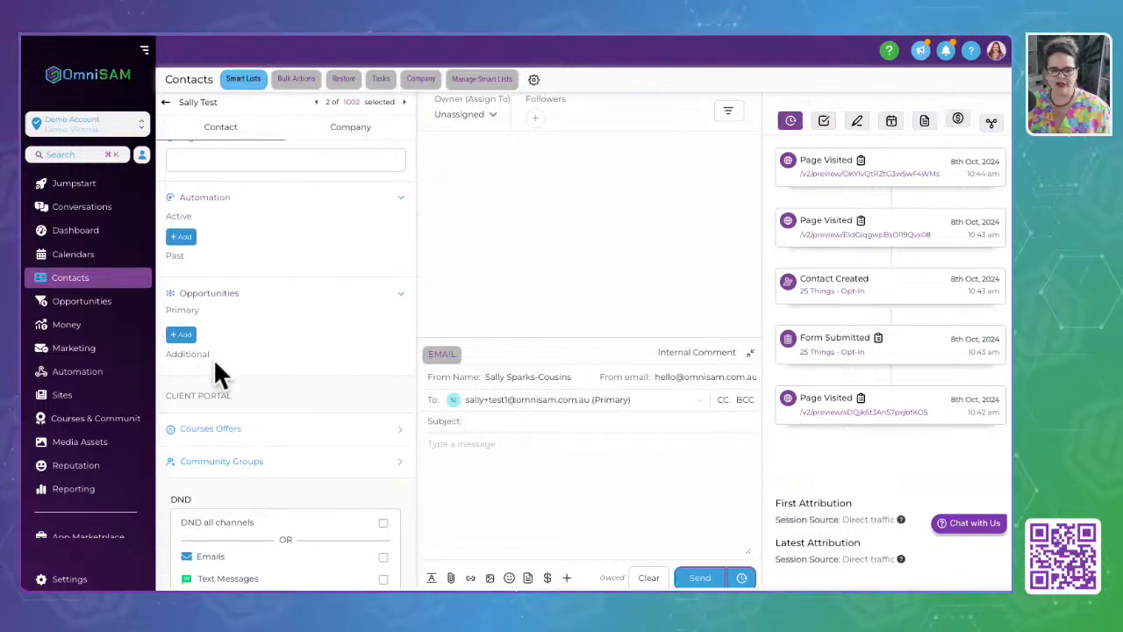
Expand the contact's Courses Offers and Community Groups sections and review the do-not-disturb options below them
scroll(215, 360, down, 3)
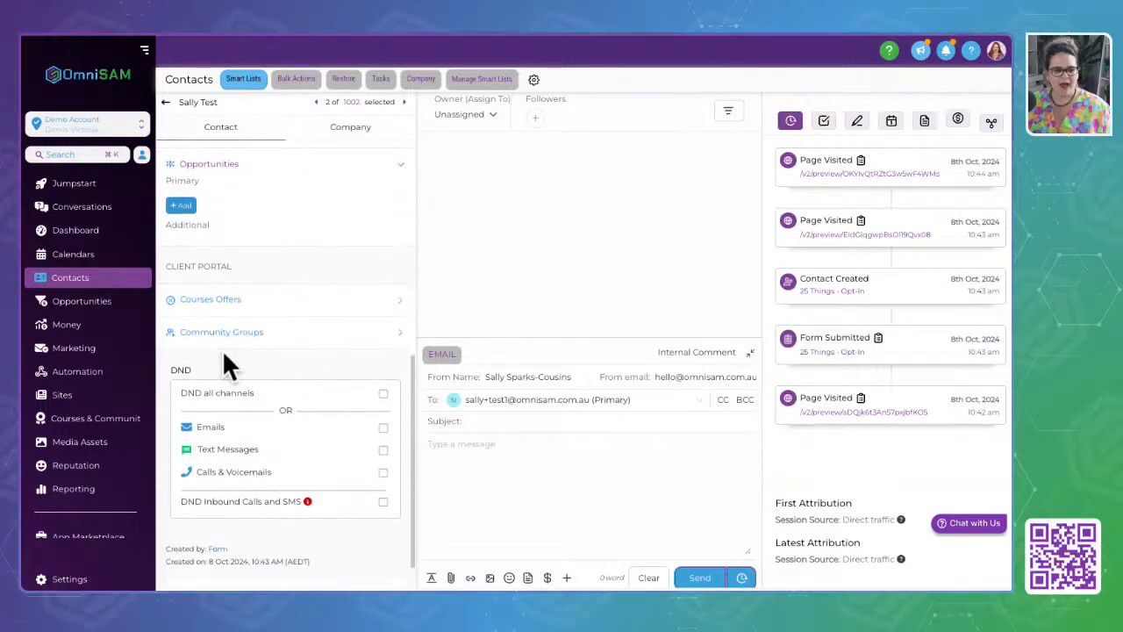
click(209, 303)
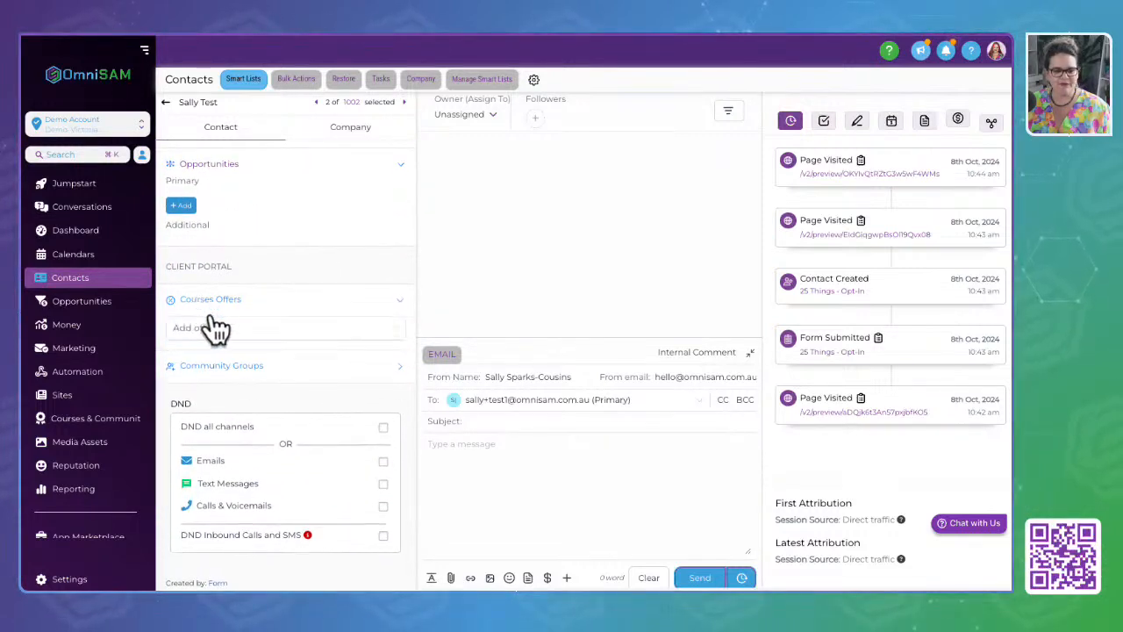
click(239, 370)
scroll(239, 370, down, 1)
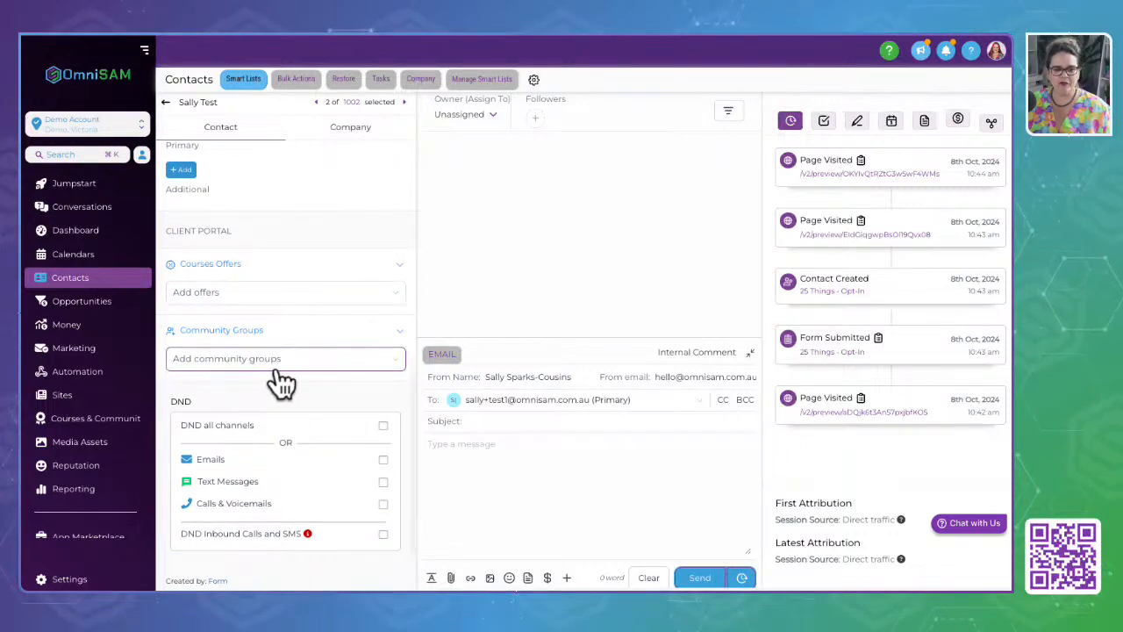
scroll(266, 370, down, 1)
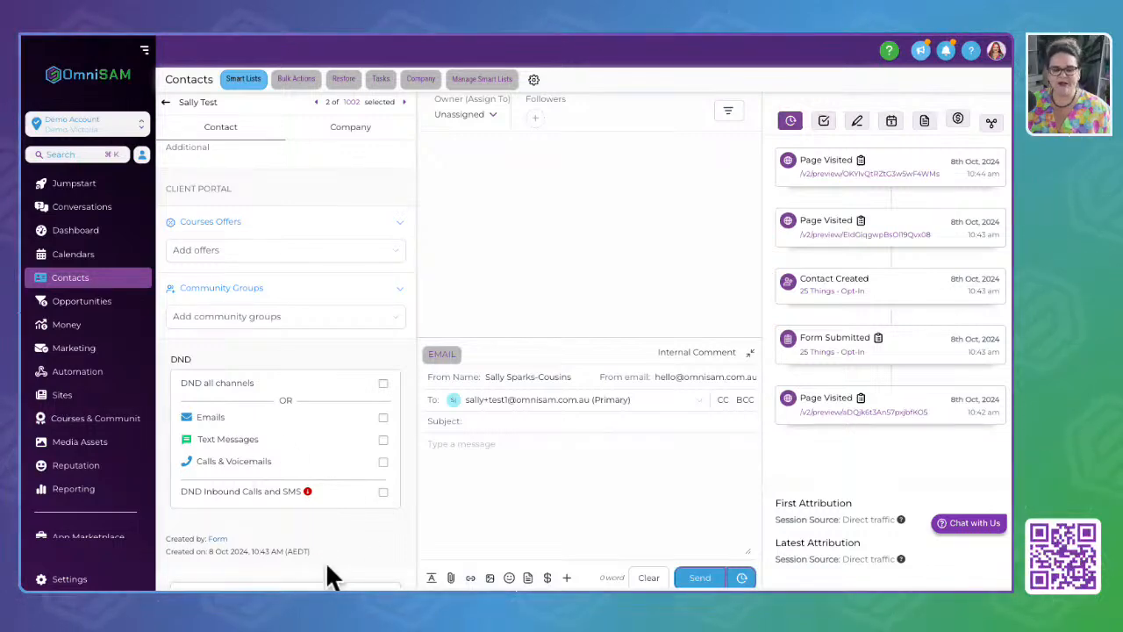
scroll(315, 498, down, 1)
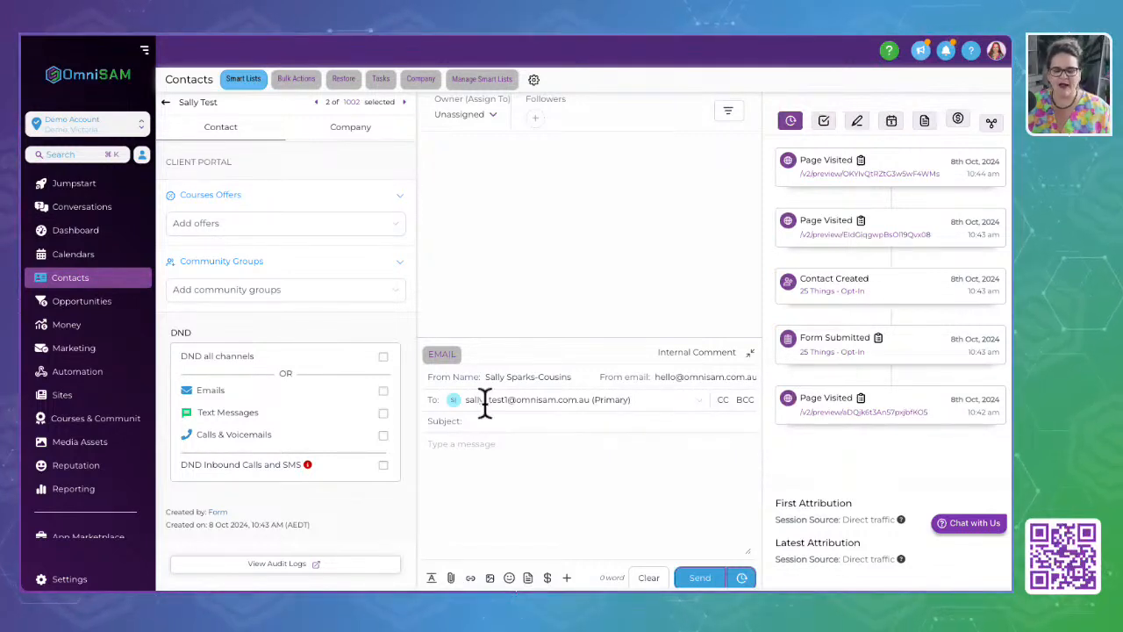
Examine the email composer in the test contact's record, including its message area
click(498, 458)
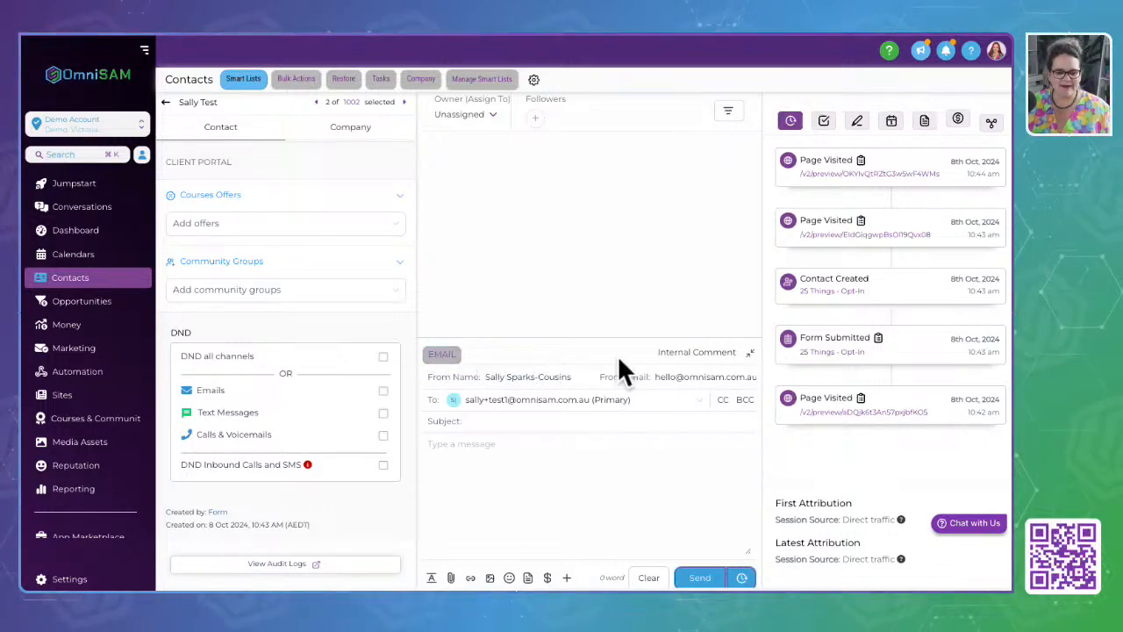
click(443, 358)
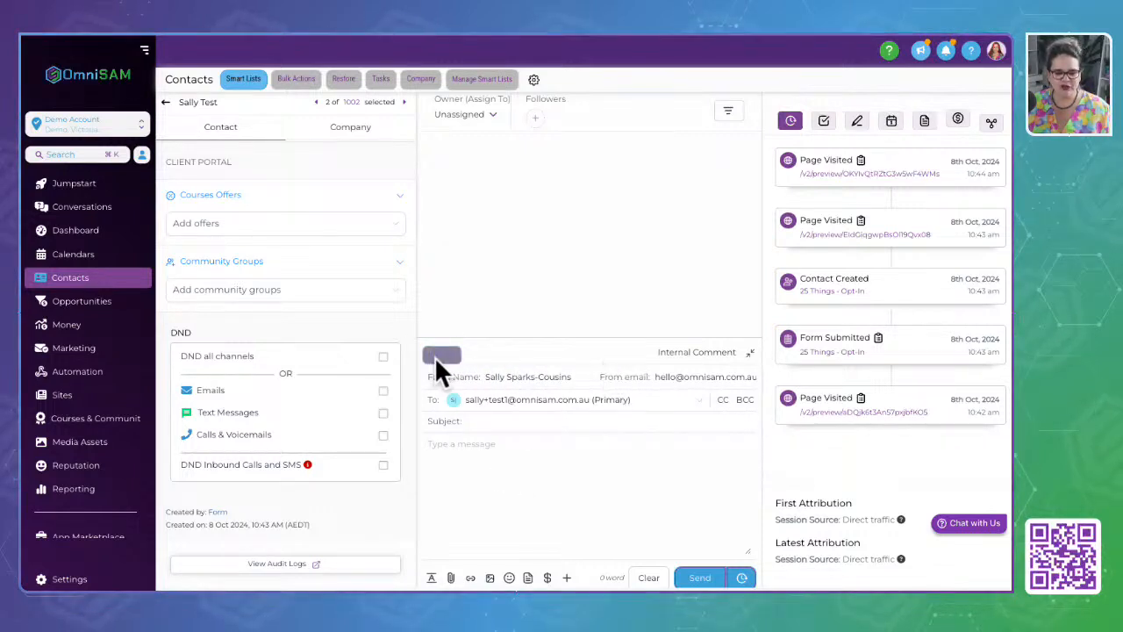
click(479, 453)
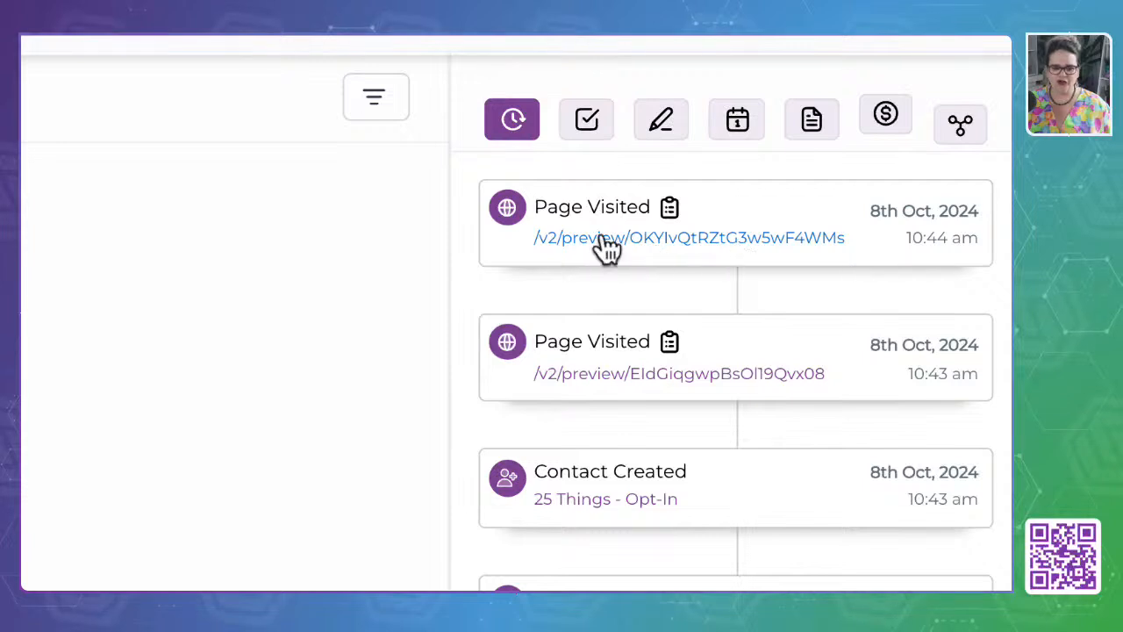
Review the contact's activity history of page visits, form submission and contact creation
scroll(642, 321, down, 1)
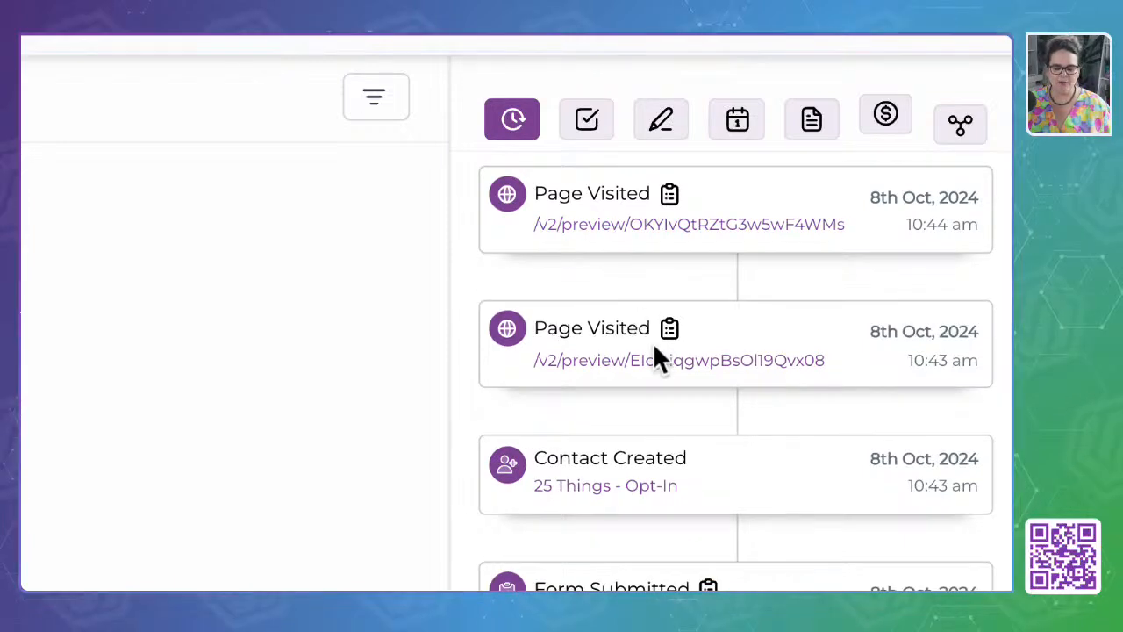
scroll(653, 349, down, 3)
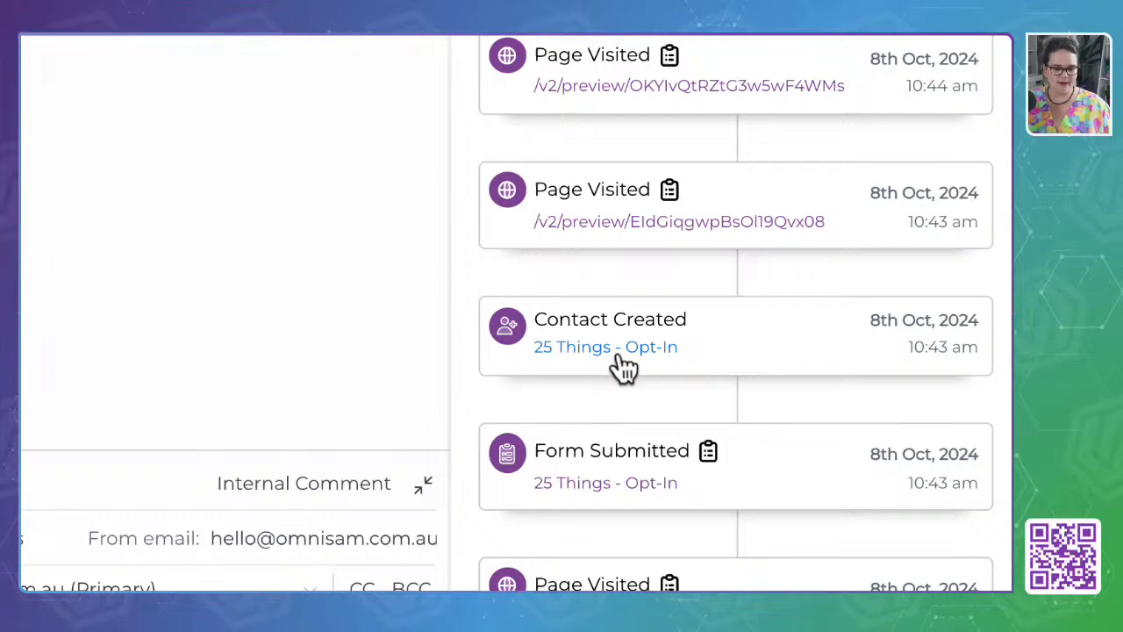
scroll(599, 372, down, 1)
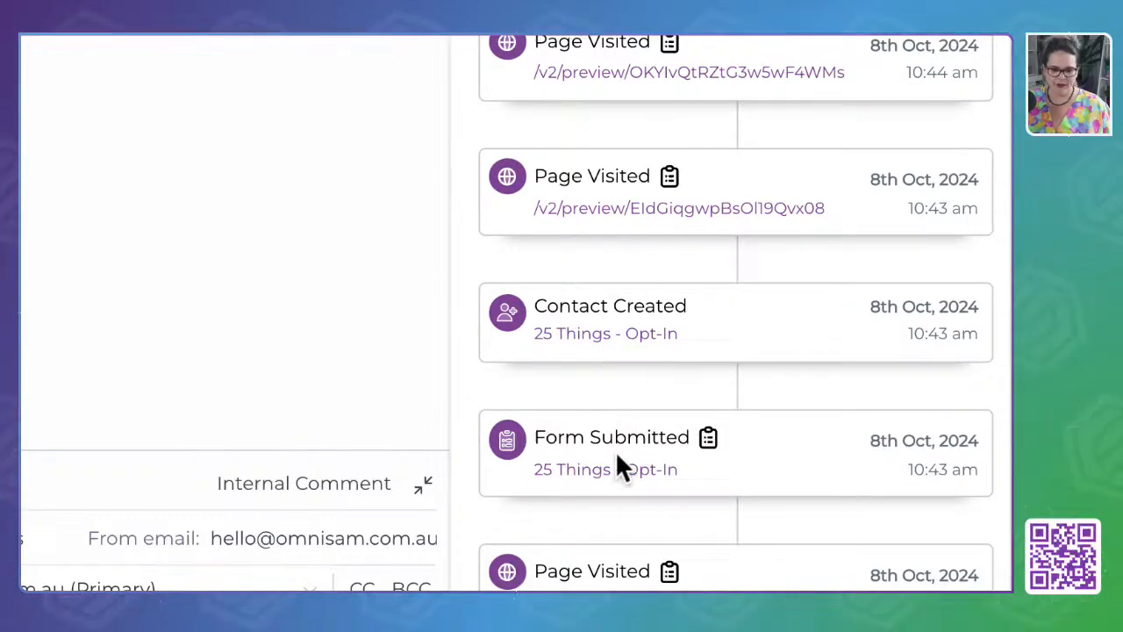
scroll(637, 527, down, 3)
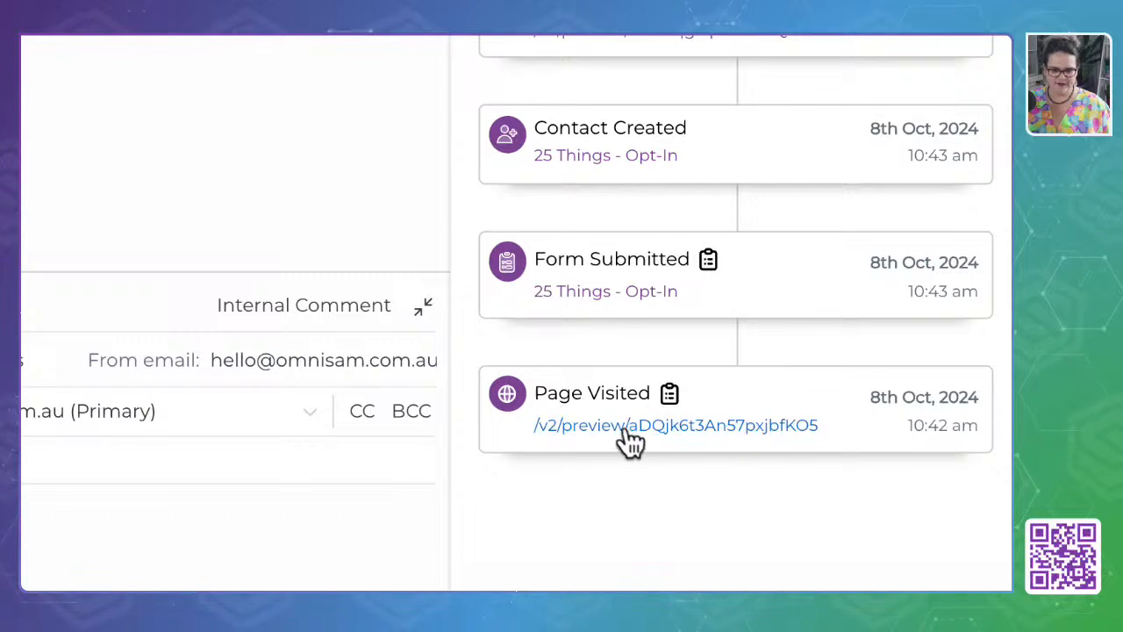
scroll(610, 263, up, 1)
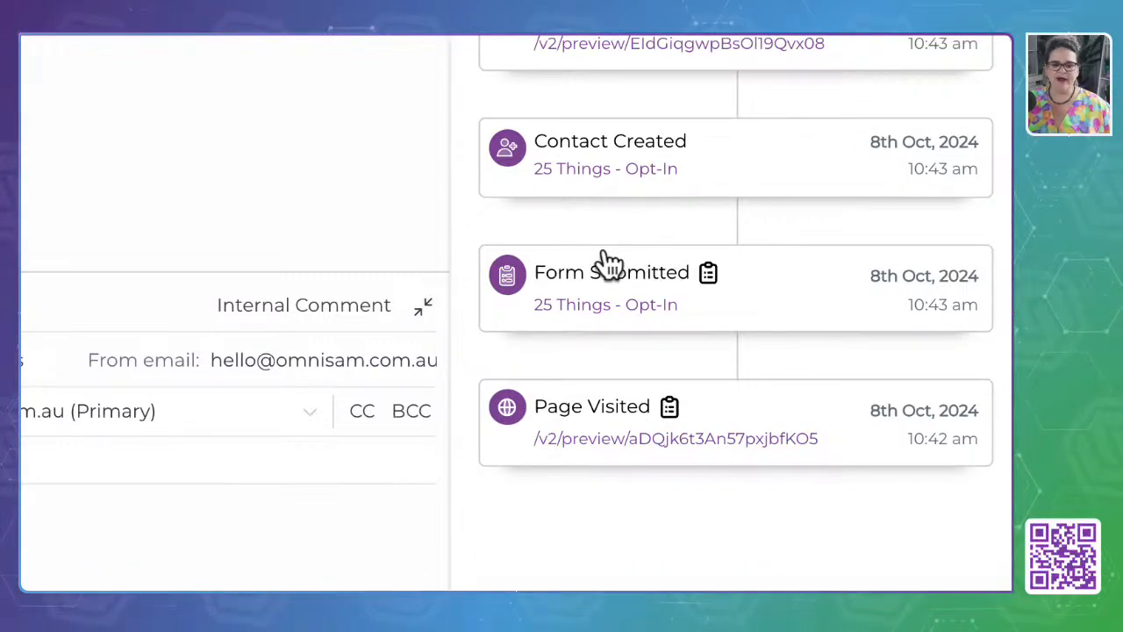
scroll(610, 263, up, 7)
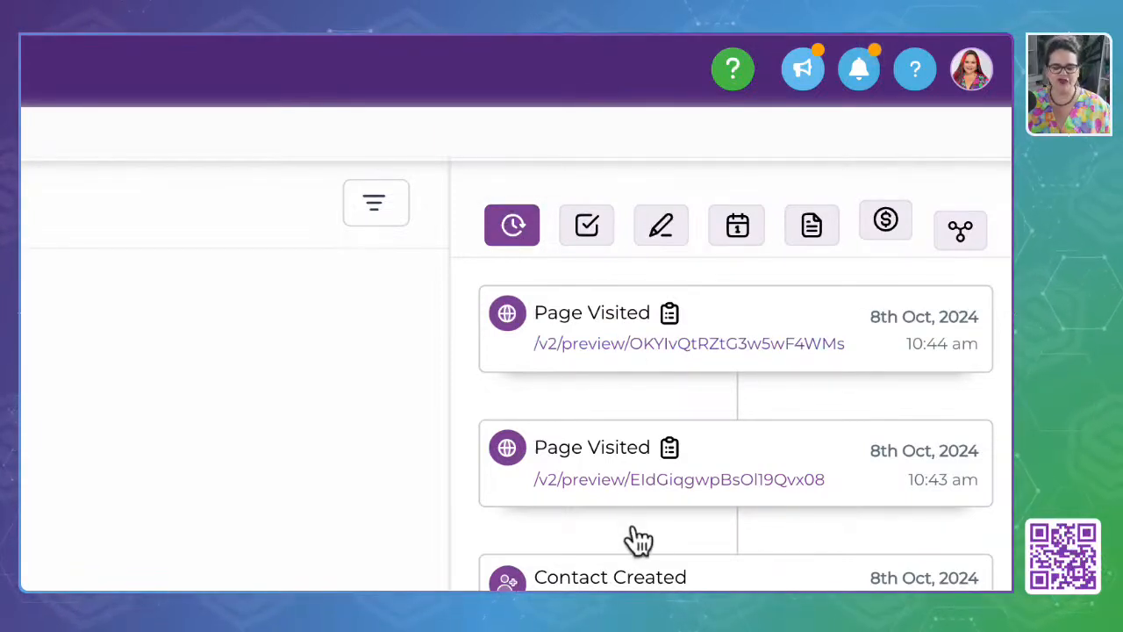
View the contact's tasks, followed by the contact's notes
click(593, 233)
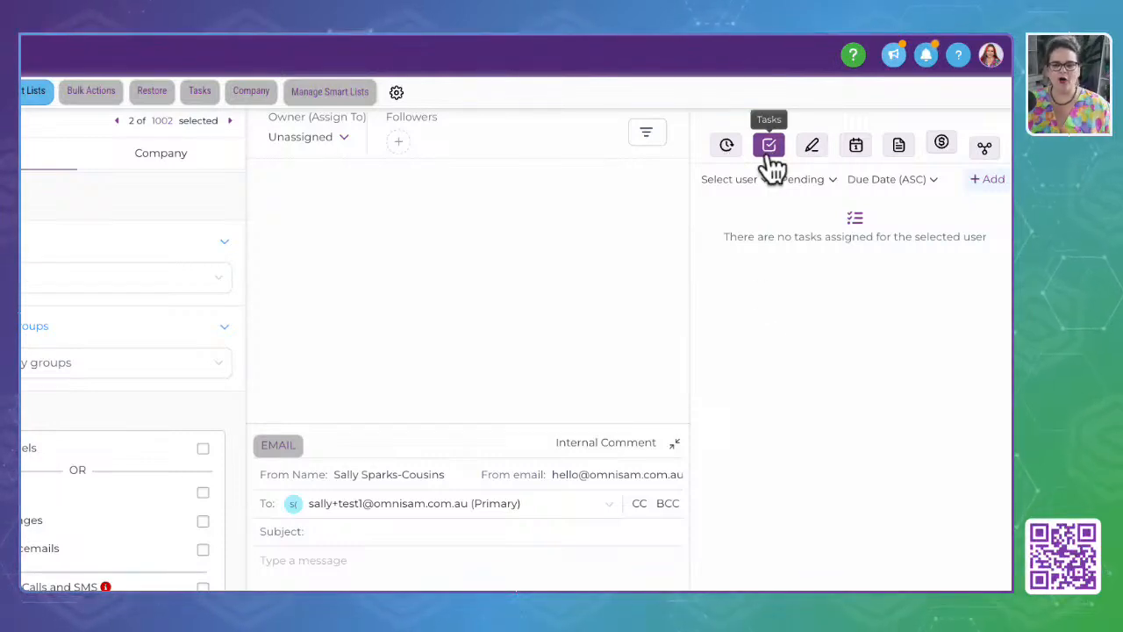
click(818, 151)
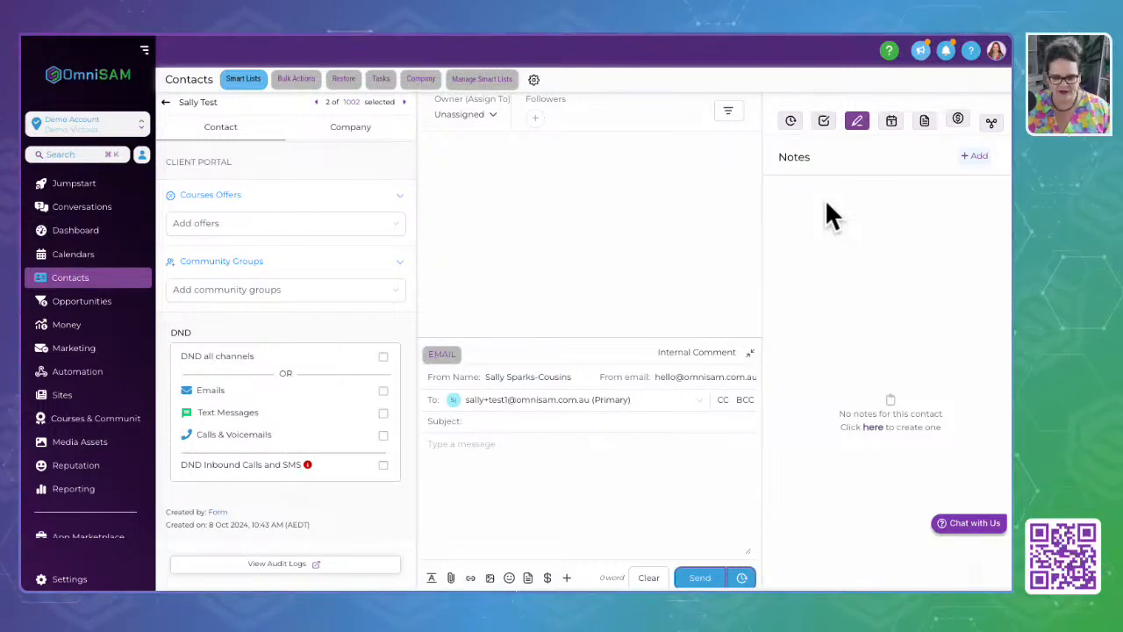
View the contact's appointments and open the form for adding one, closing it without booking
click(889, 125)
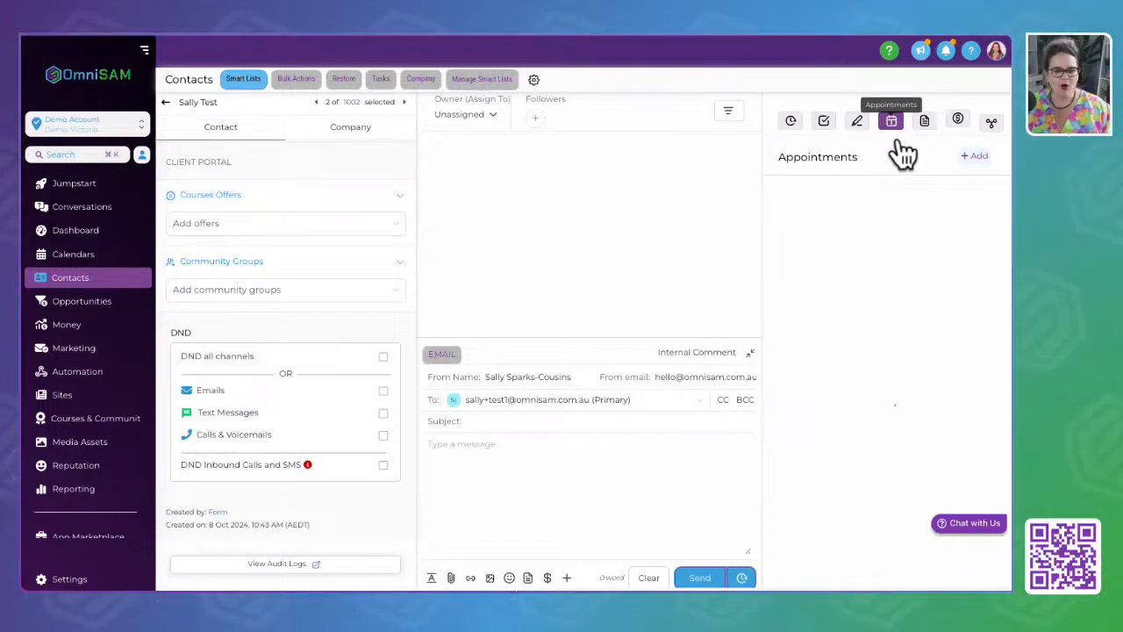
click(973, 156)
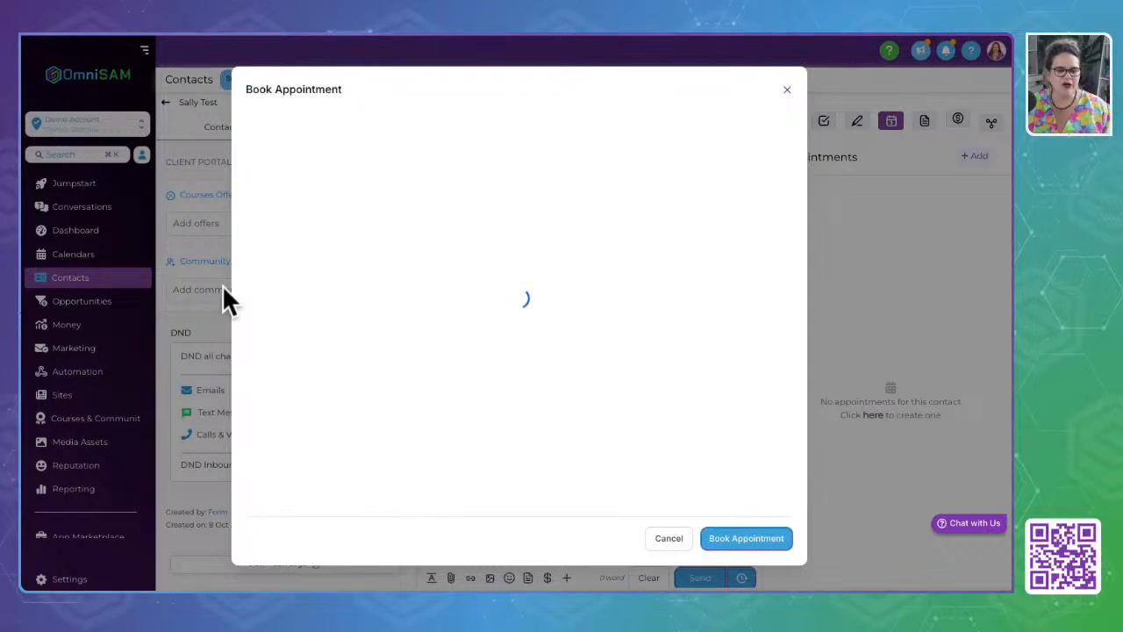
click(787, 89)
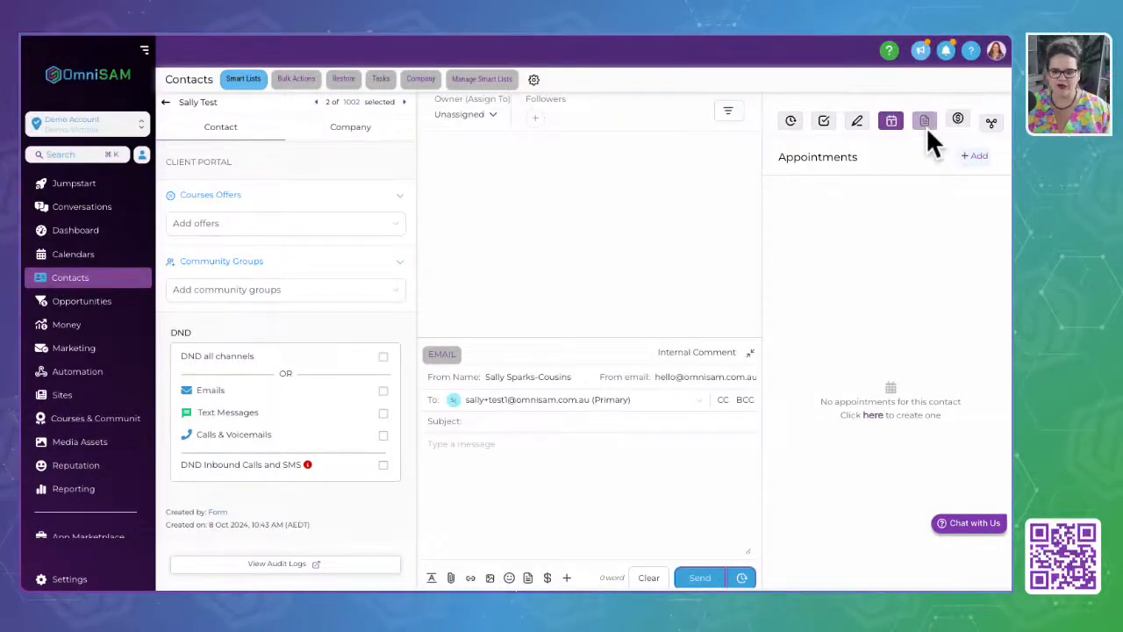
View the contact's documents, payment records from transactions to estimates, and related objects
click(926, 123)
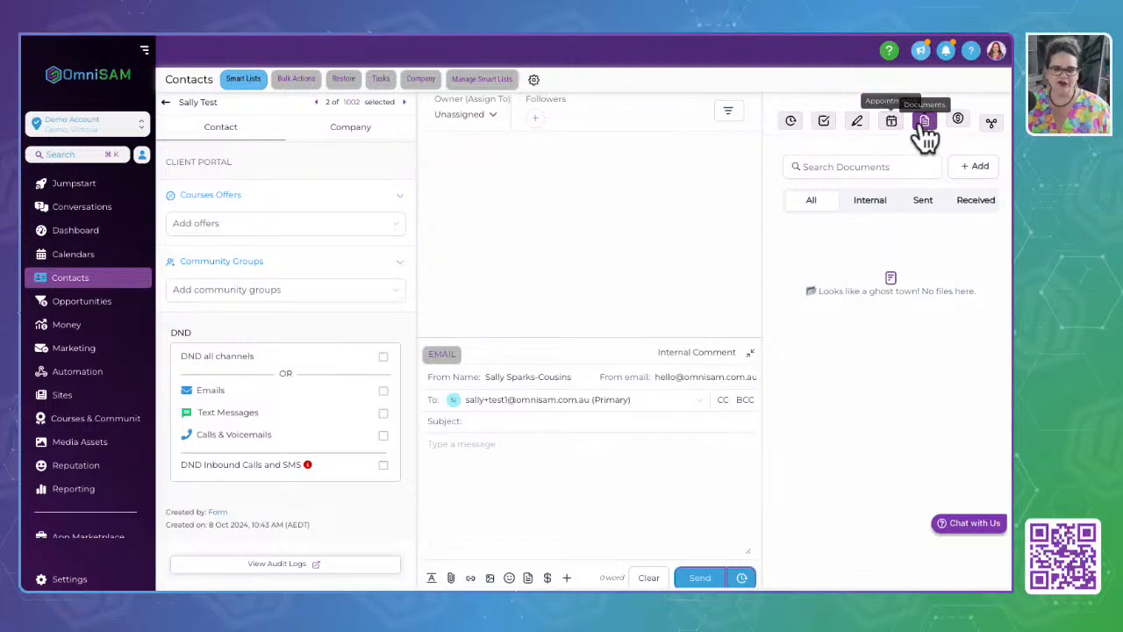
click(959, 122)
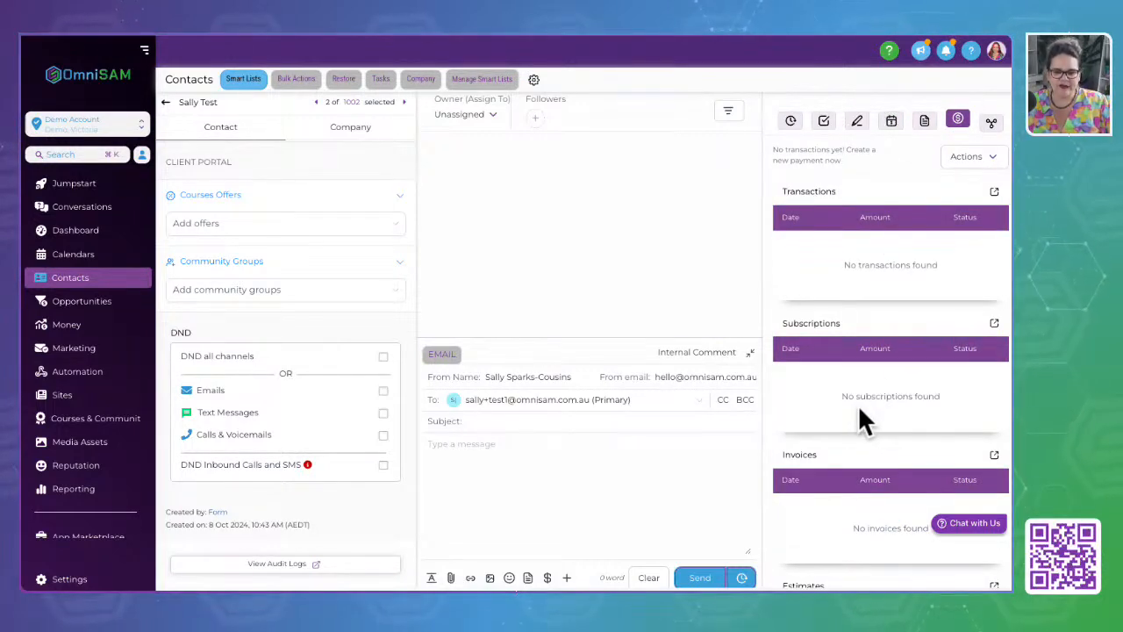
scroll(956, 272, down, 1)
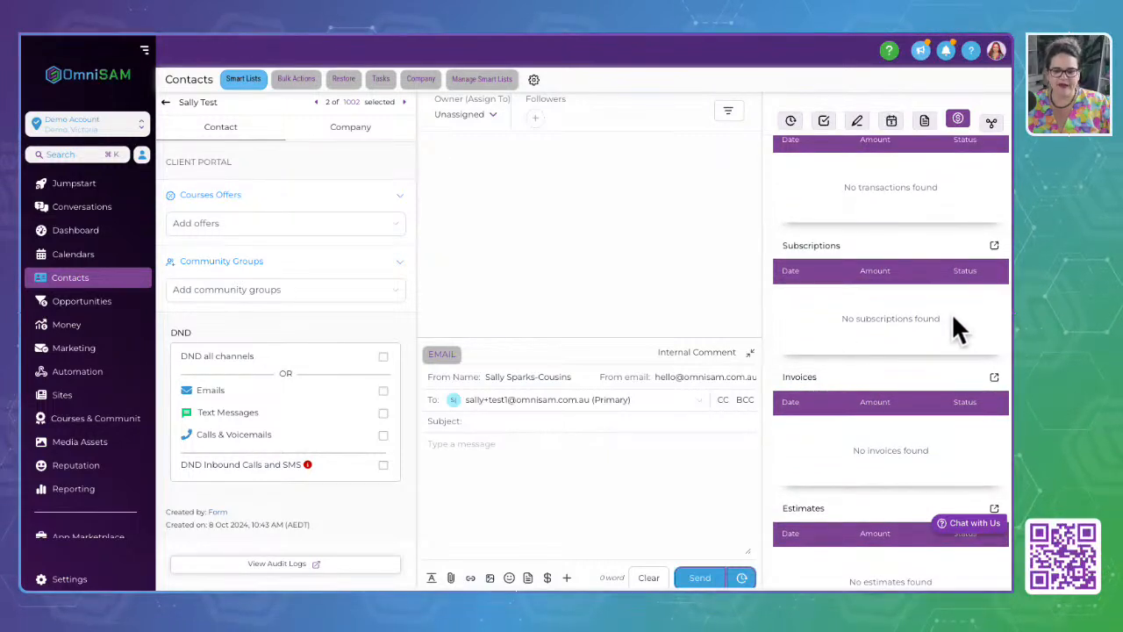
scroll(957, 329, down, 1)
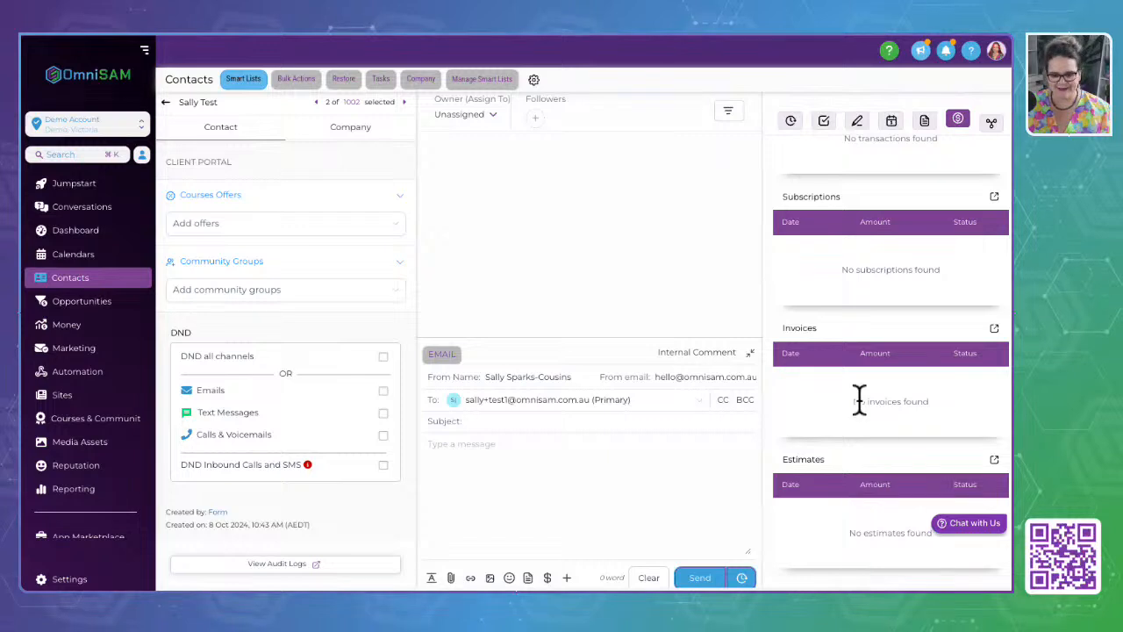
scroll(879, 401, up, 3)
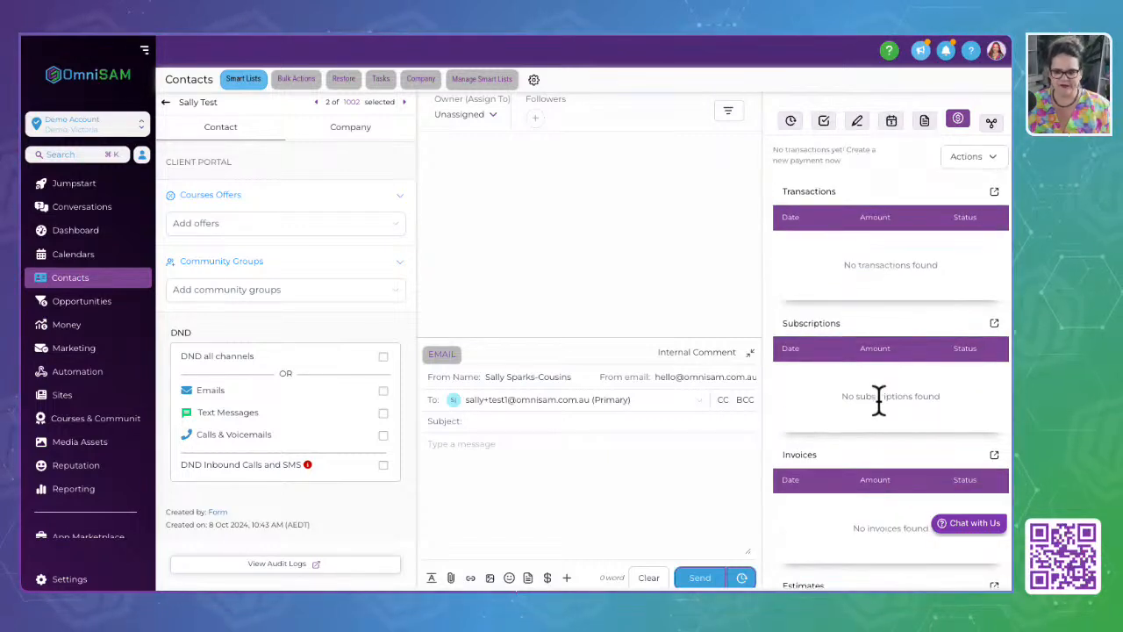
click(990, 123)
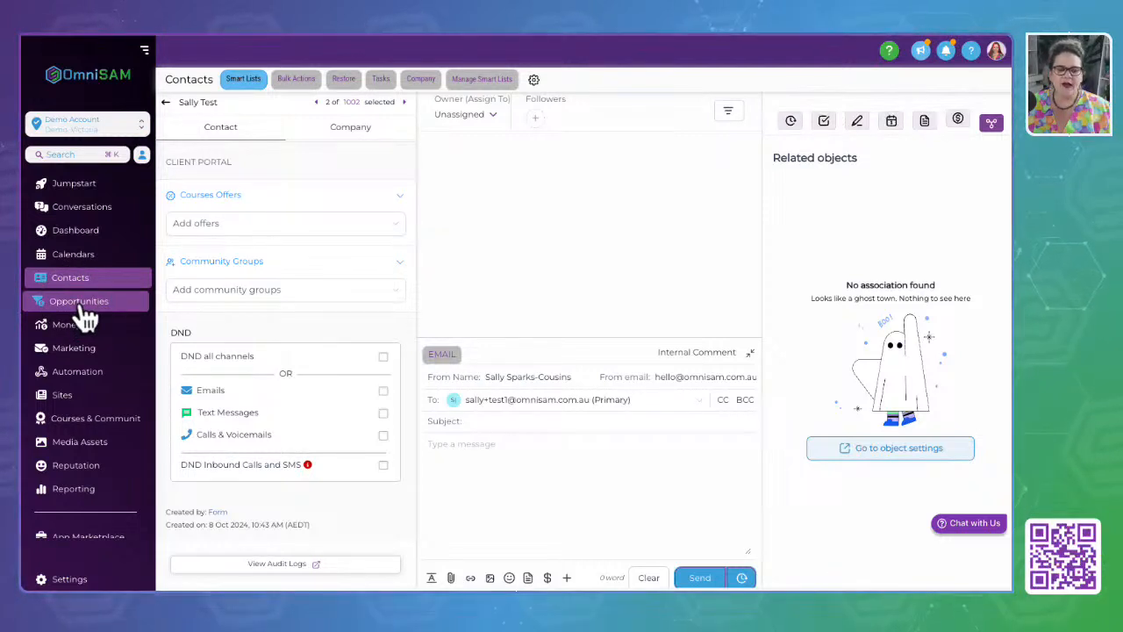
Revisit Calendars, and open Opportunities to review the stages of the Lead Pipeline through to Sold
click(76, 257)
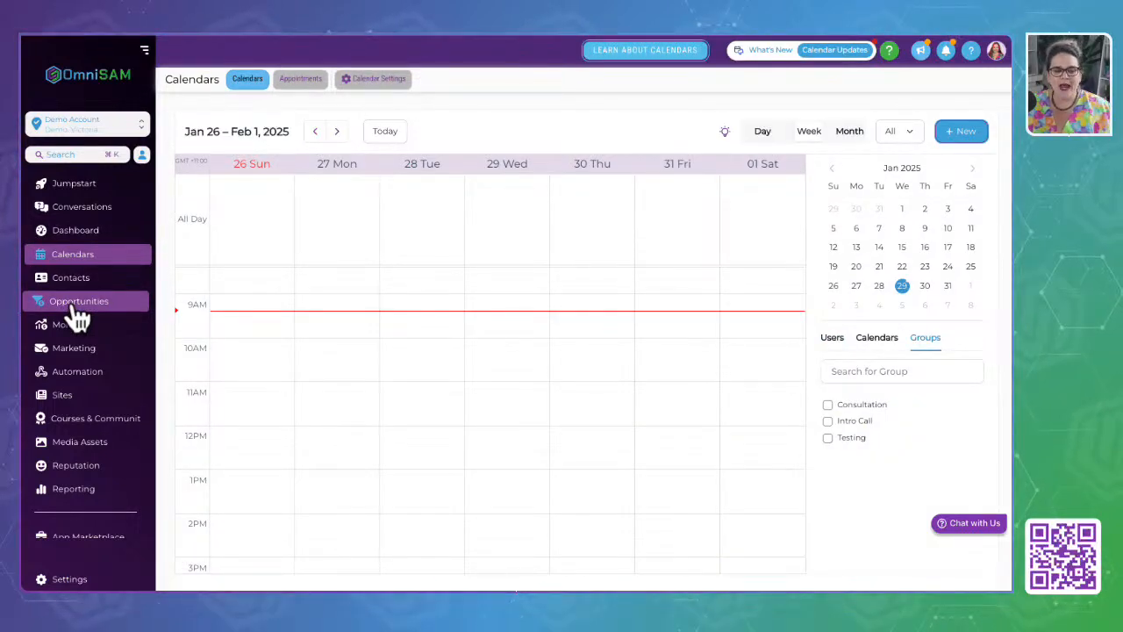
click(75, 307)
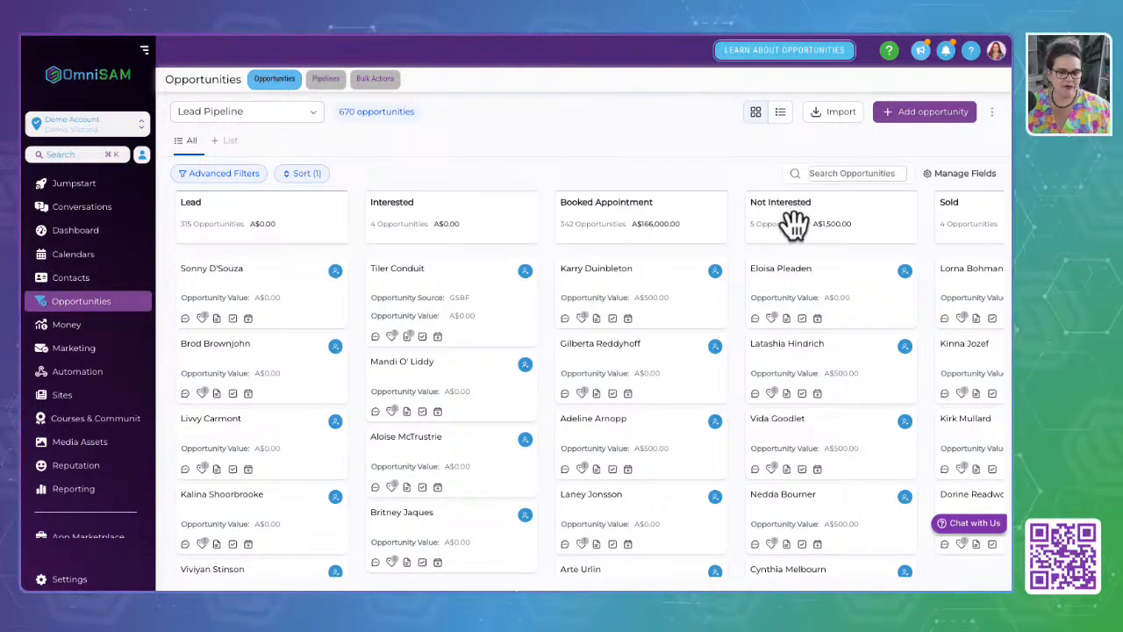
scroll(794, 221, right, 2)
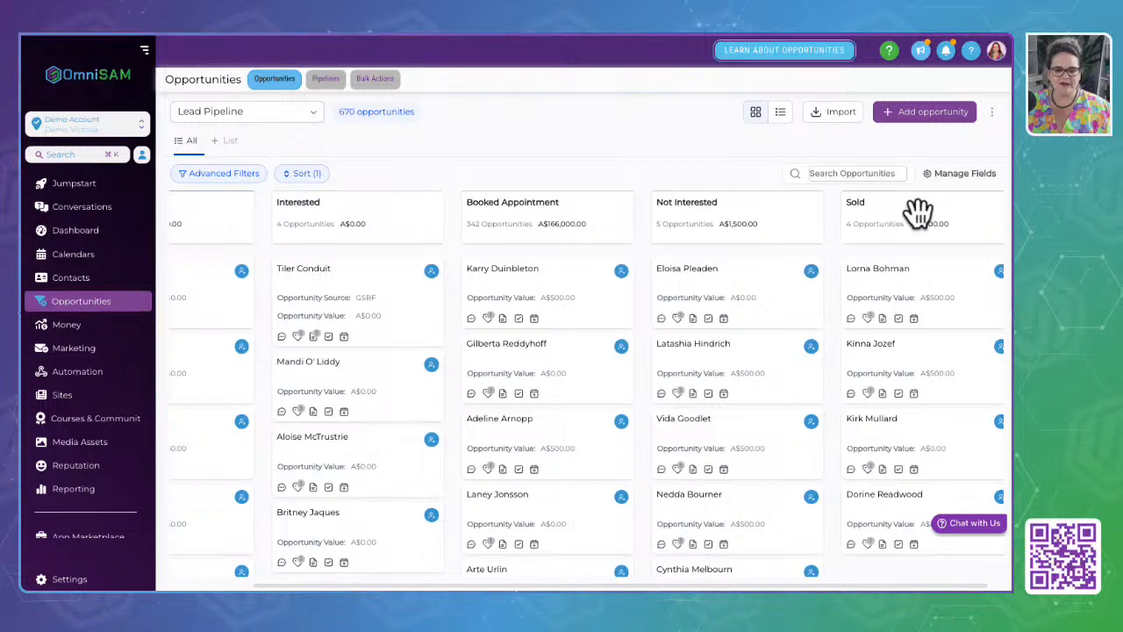
scroll(466, 275, left, 2)
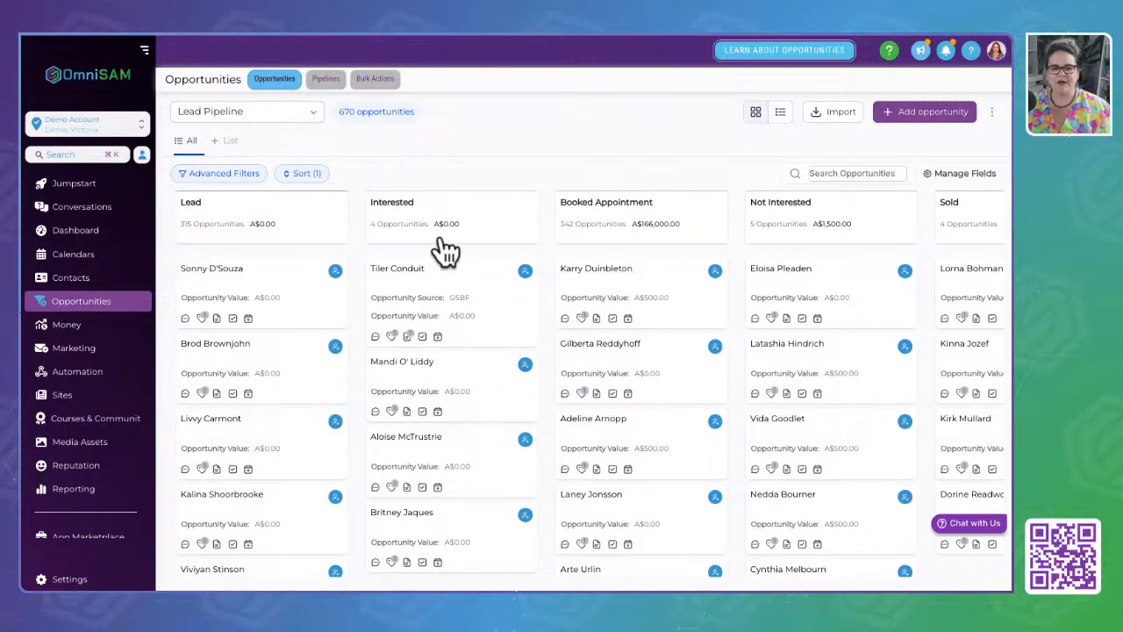
Switch the opportunities board to Leads --> Sales Pipeline and examine its stages from Lead to Call Canceled/No Show
click(258, 114)
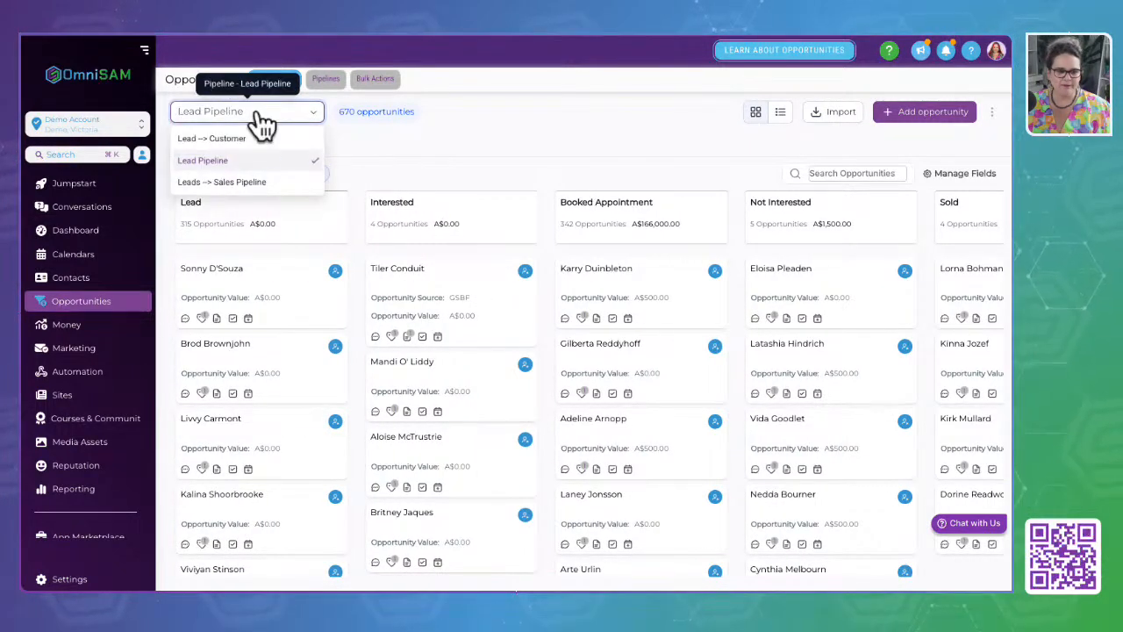
click(259, 183)
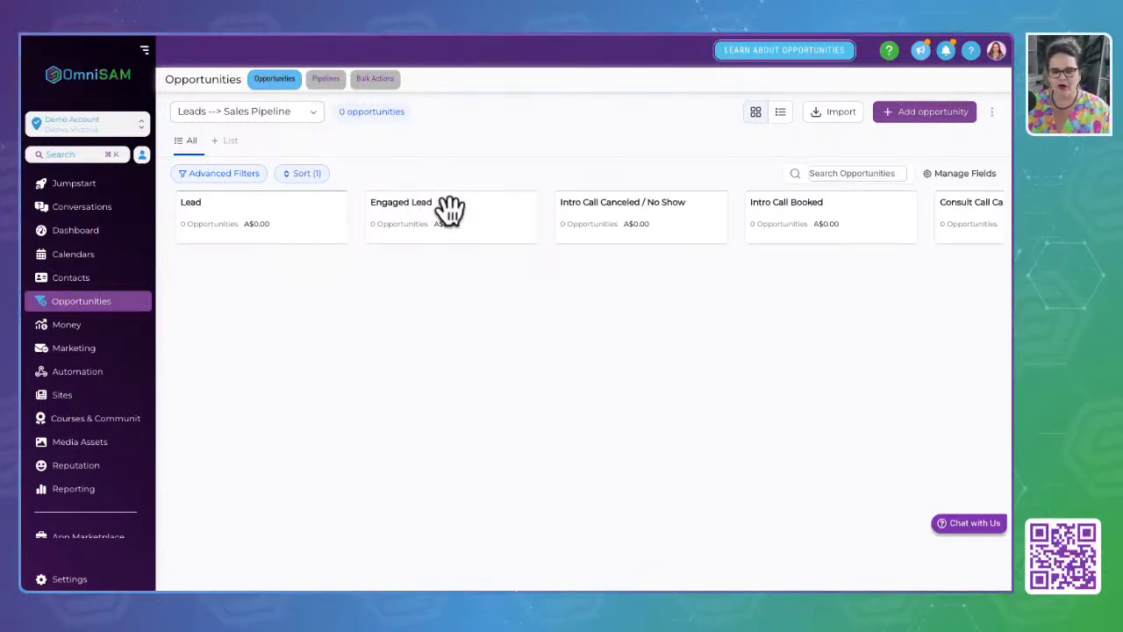
scroll(449, 209, right, 3)
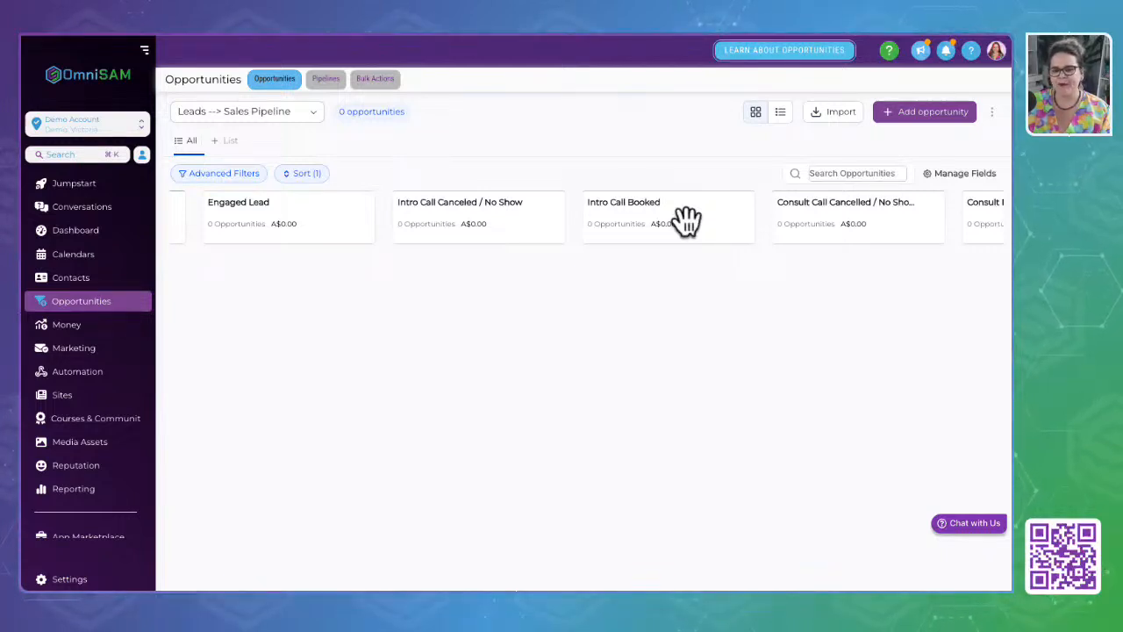
scroll(686, 221, right, 3)
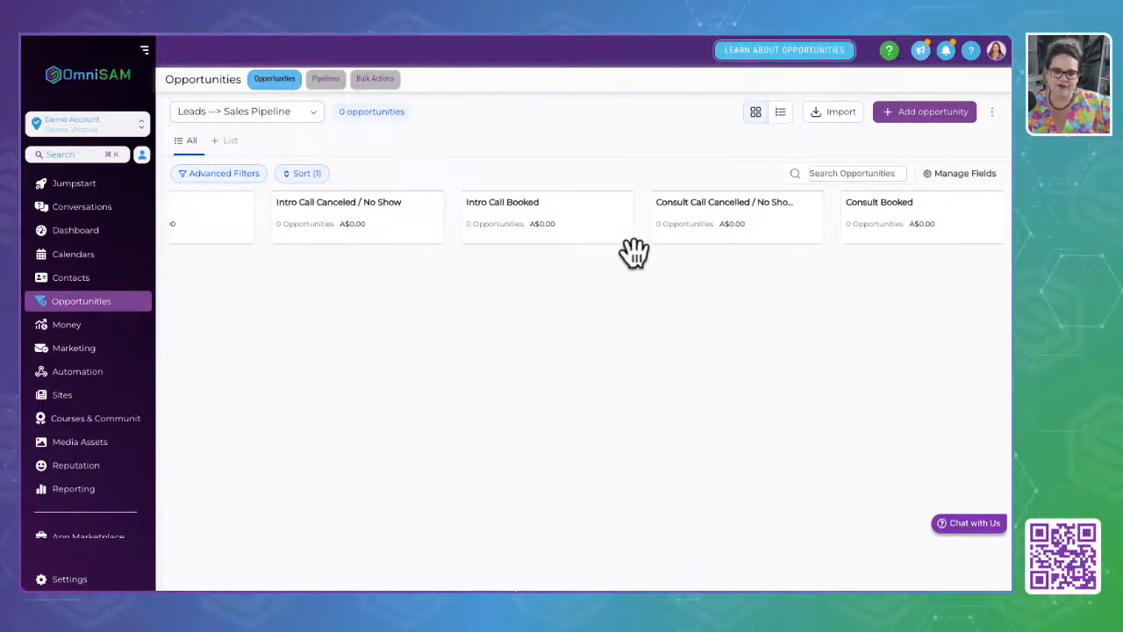
scroll(670, 228, right, 5)
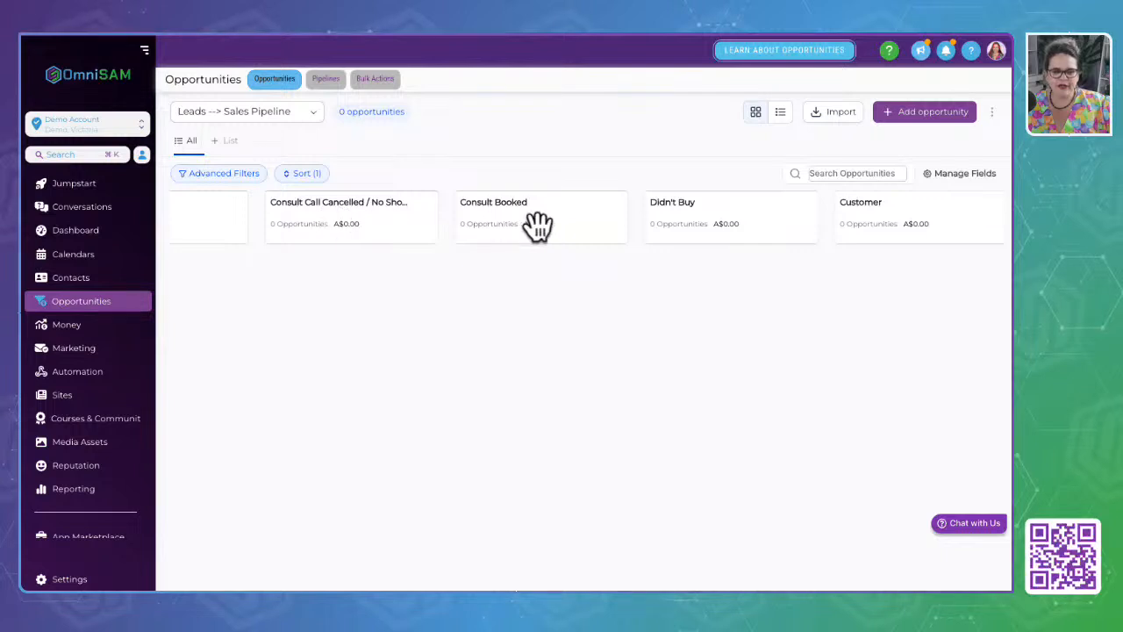
scroll(535, 224, right, 2)
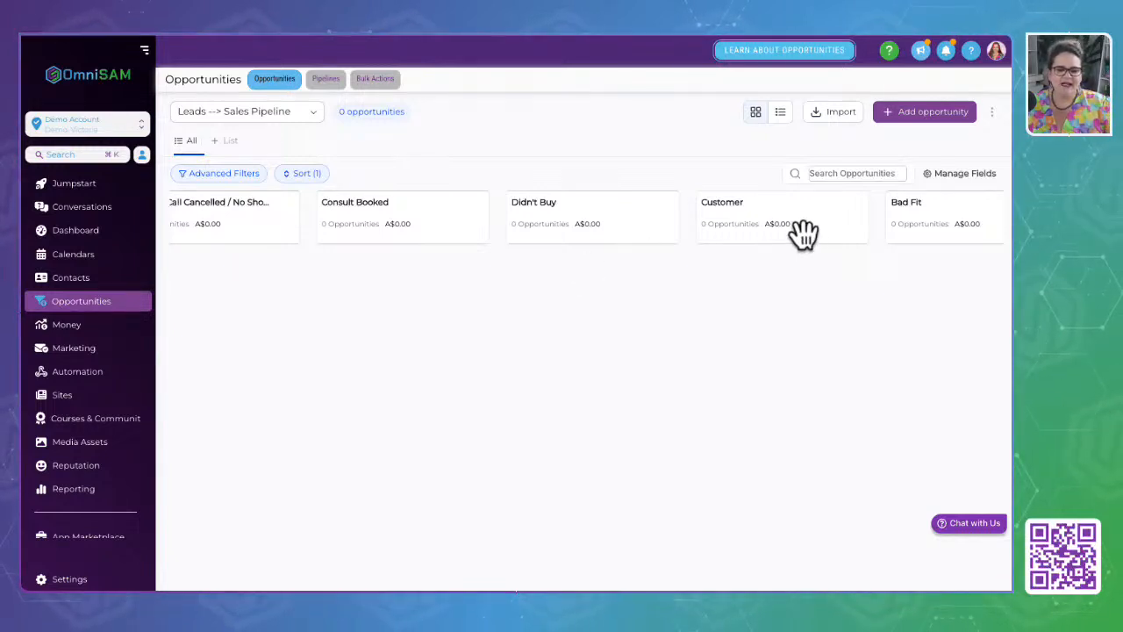
scroll(810, 235, right, 2)
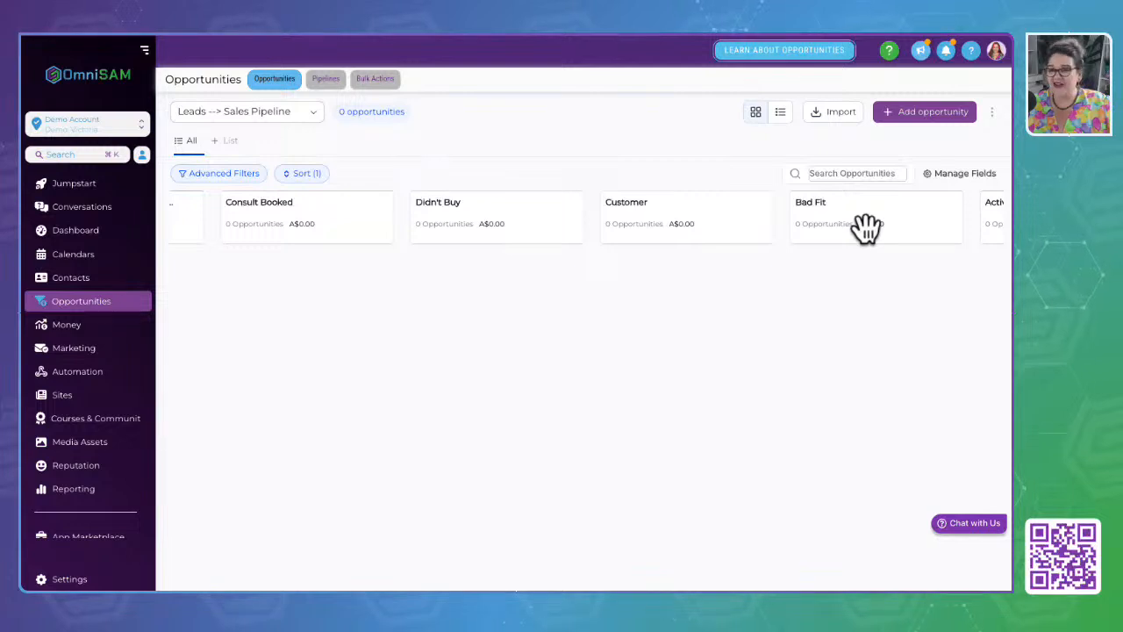
scroll(866, 228, right, 4)
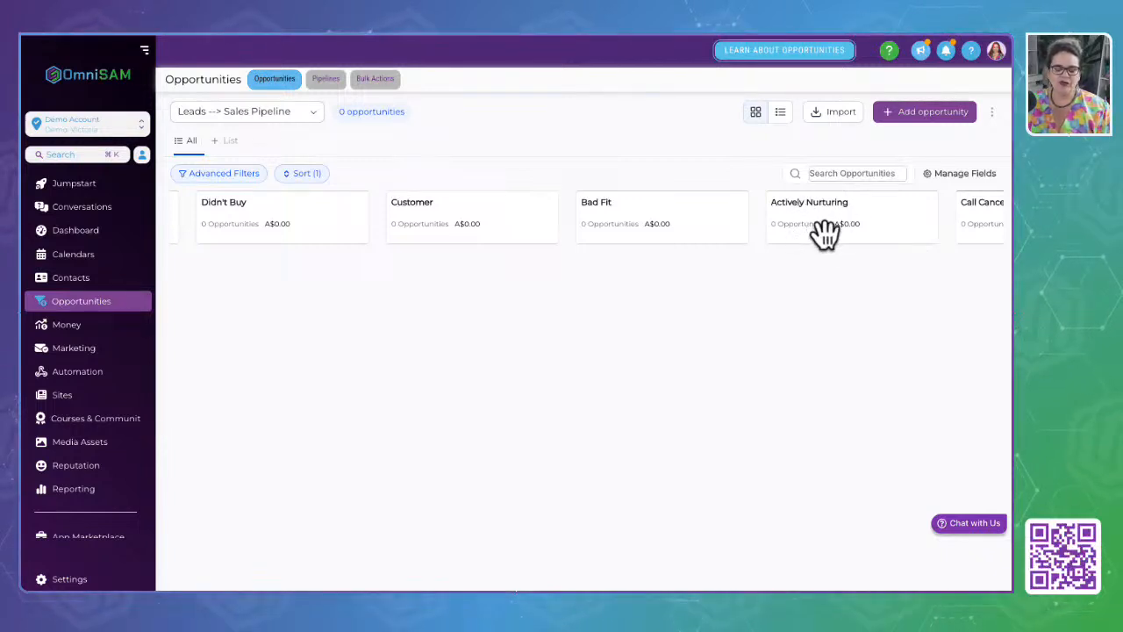
scroll(579, 218, left, 10)
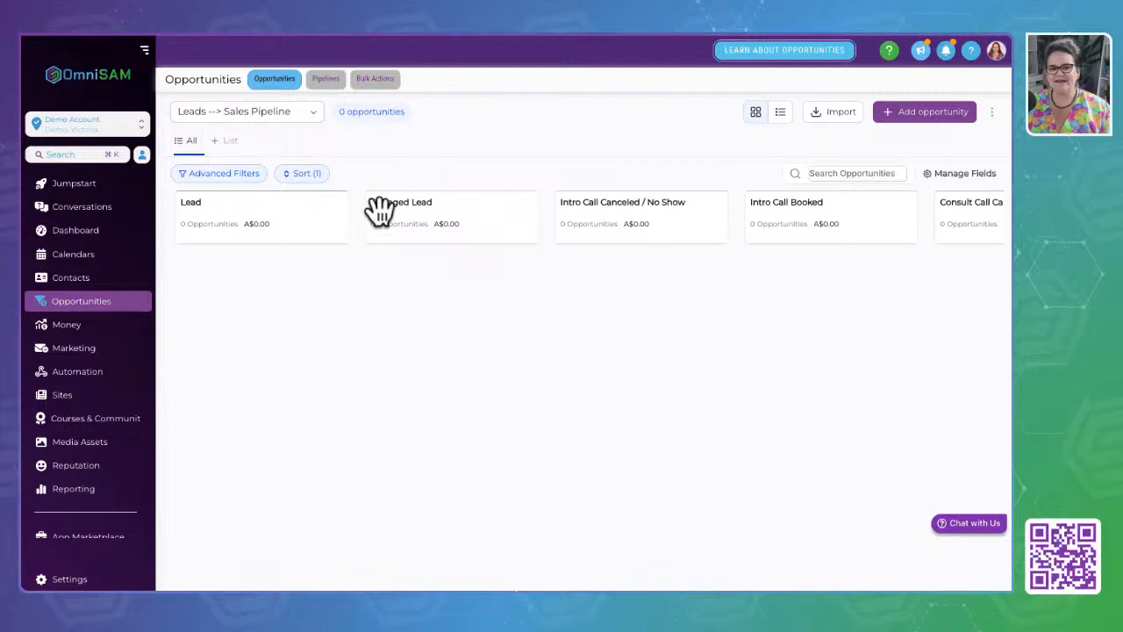
scroll(396, 215, right, 10)
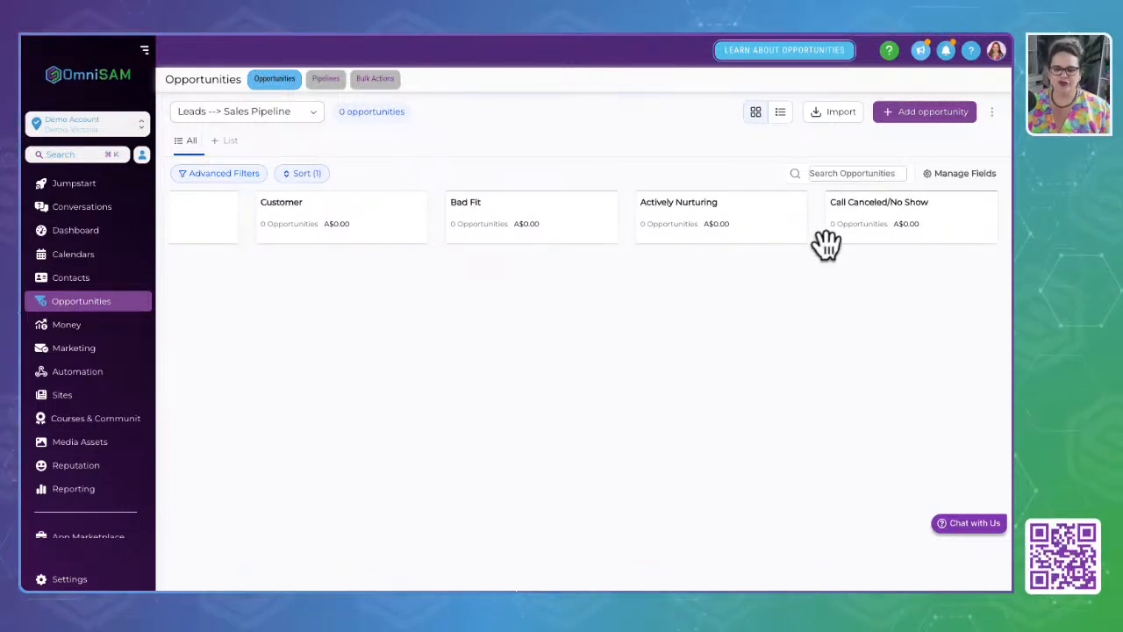
Switch the opportunities board to Lead Pipeline and move several opportunity cards between the Interested, Booked Appointment and Not Interested stages
click(272, 113)
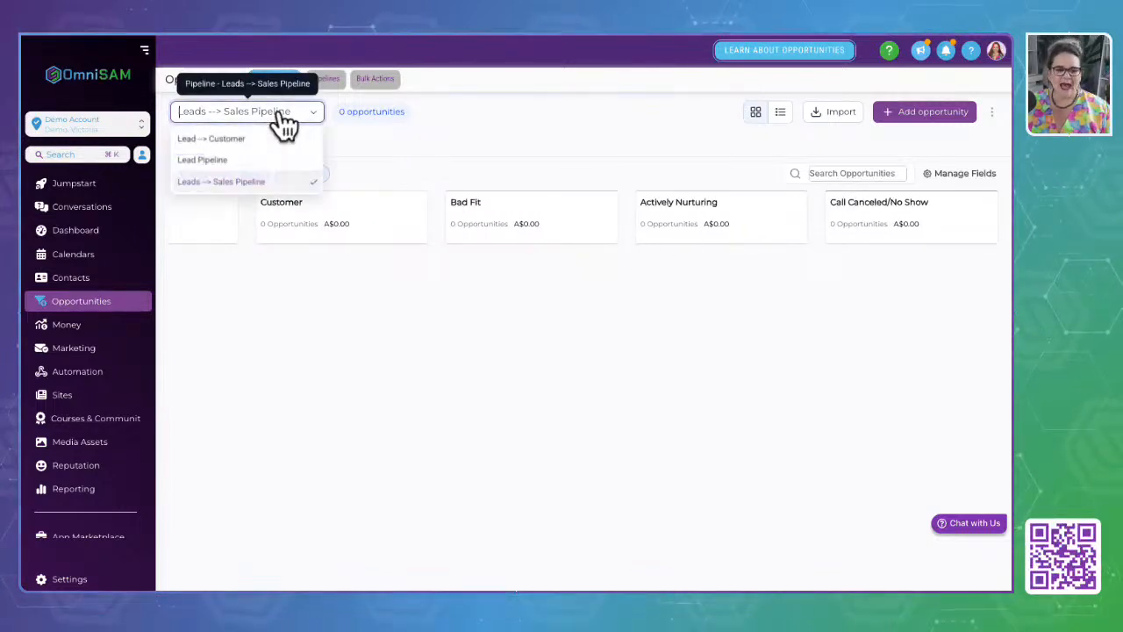
click(224, 163)
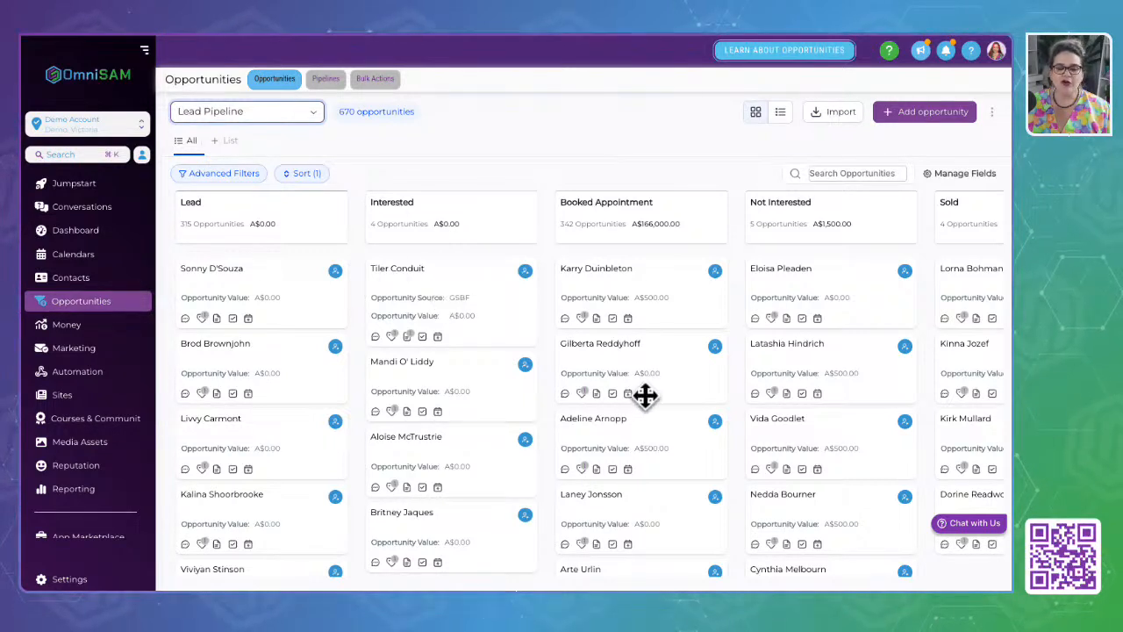
mouse_move(447, 304)
mouse_down()
mouse_move(614, 324)
mouse_move(662, 289)
mouse_move(453, 322)
mouse_up()
drag(692, 296, 821, 316)
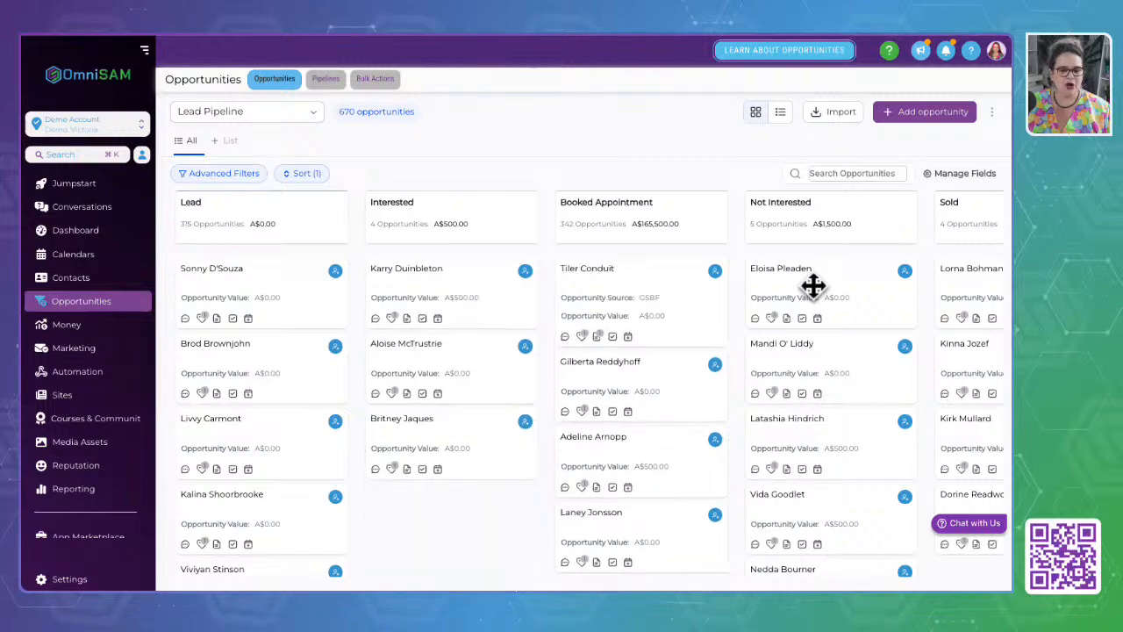
Open the first contact in the Not Interested stage, review its tags, automation and opportunities, and return to the board
click(773, 269)
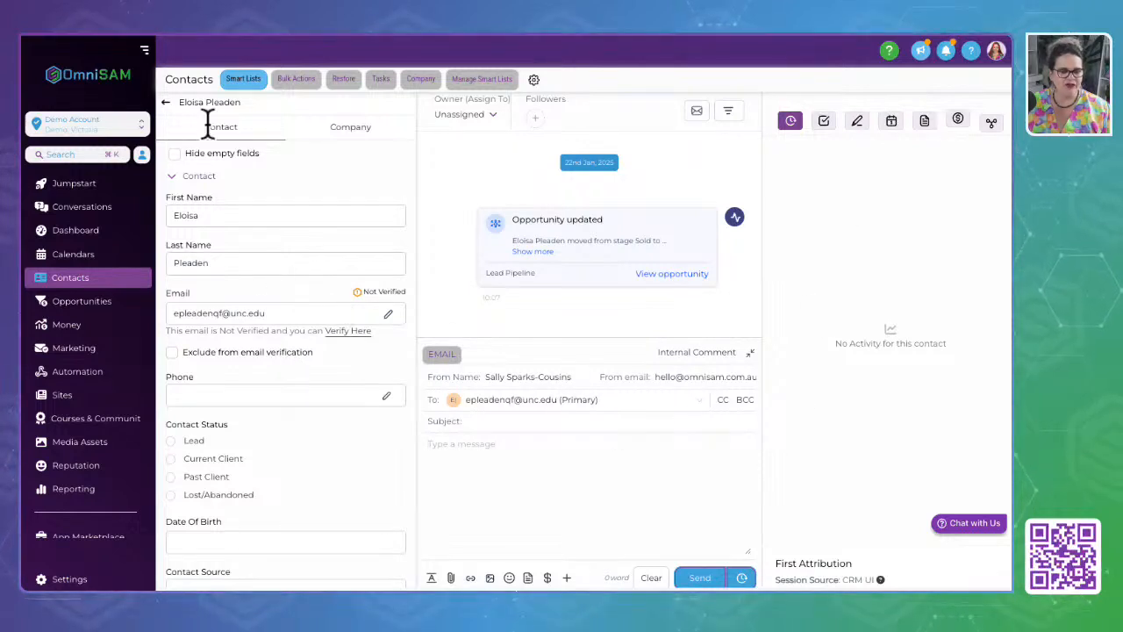
click(173, 186)
scroll(235, 276, down, 10)
scroll(231, 262, up, 3)
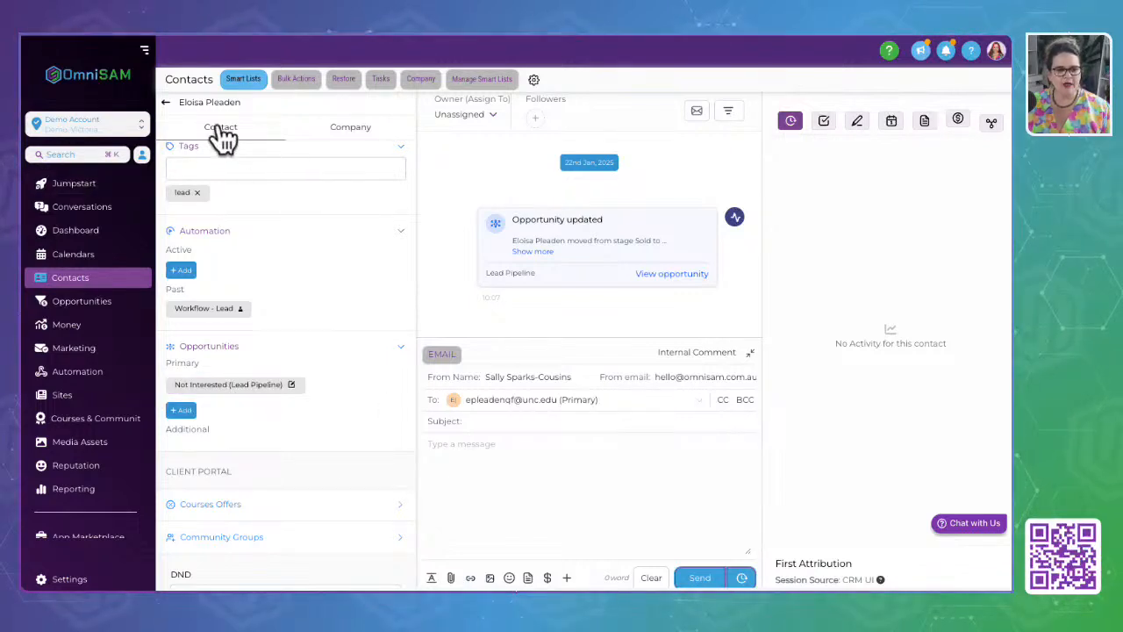
click(165, 102)
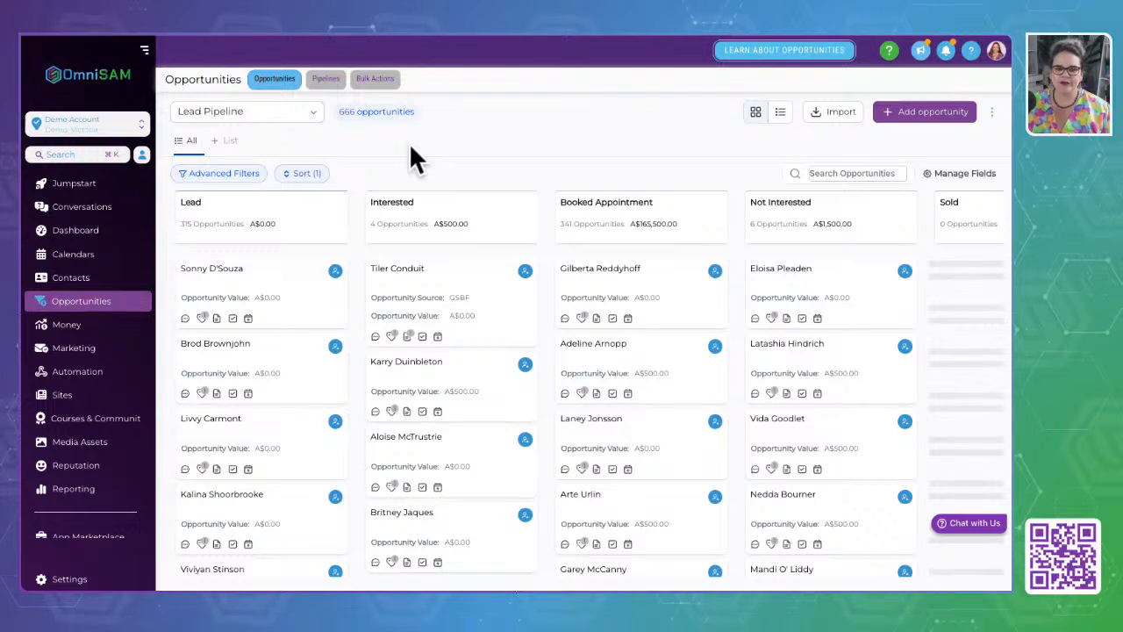
Check the available pipelines without changing the selection, and switch to the AIAB: Network Marketing account
click(261, 112)
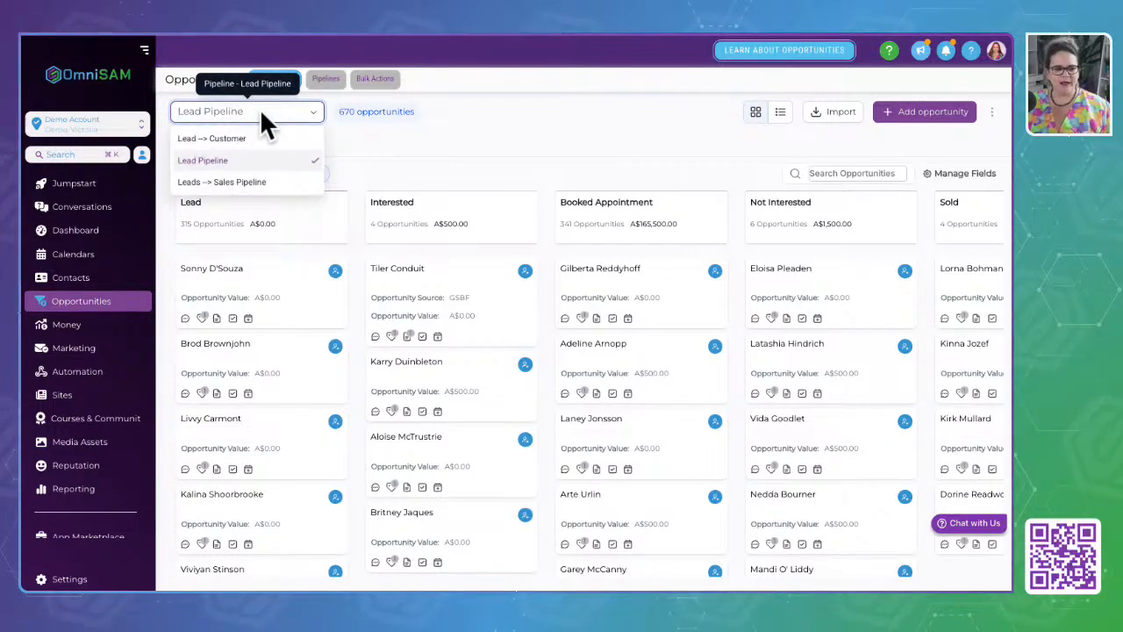
click(469, 166)
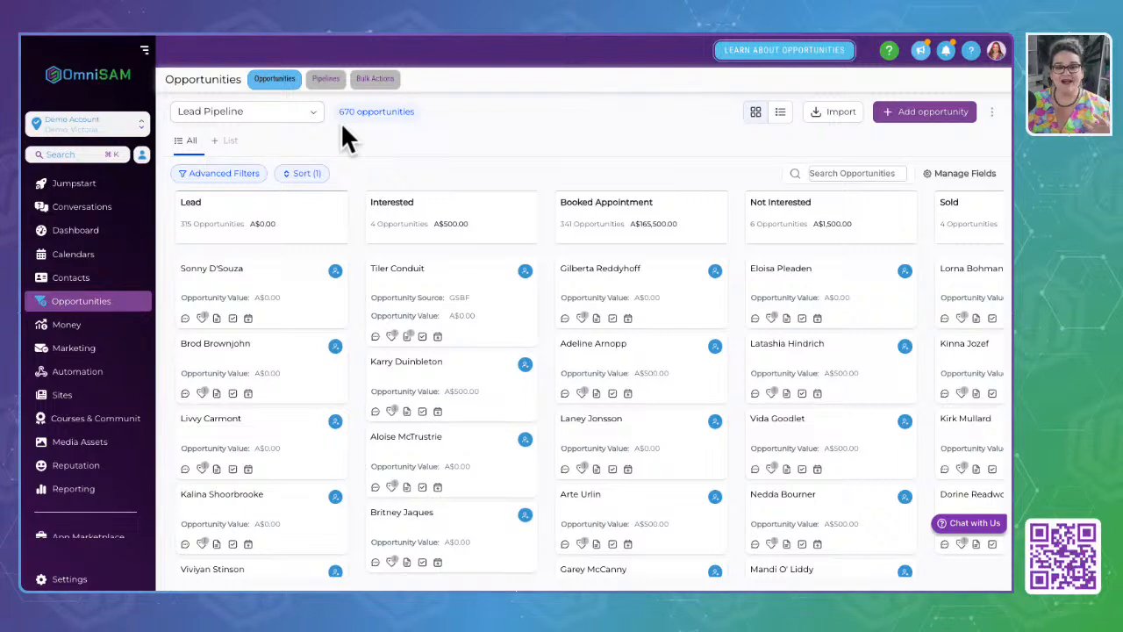
click(483, 149)
click(48, 128)
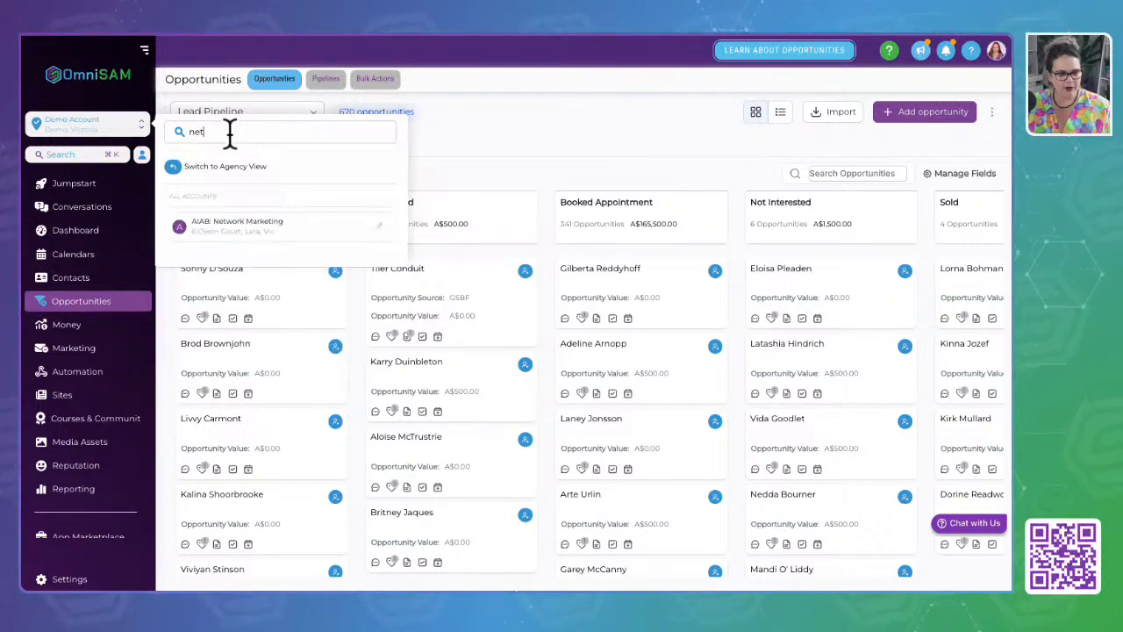
click(221, 230)
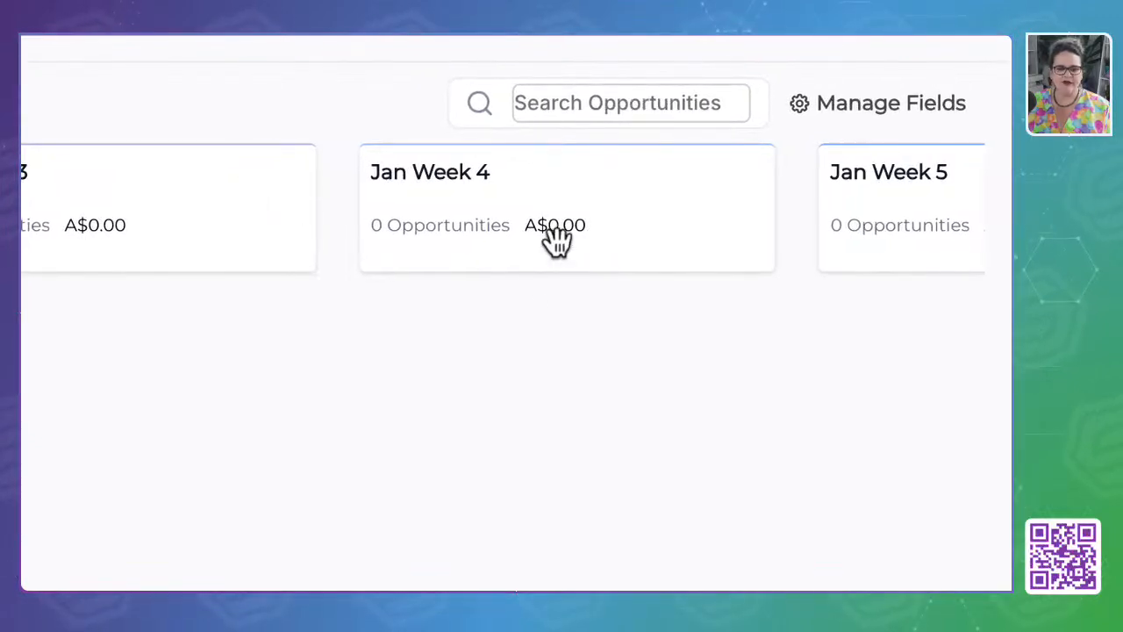
Examine the weekly stages of the Follow-Up Pipeline from January through early May
scroll(561, 228, right, 10)
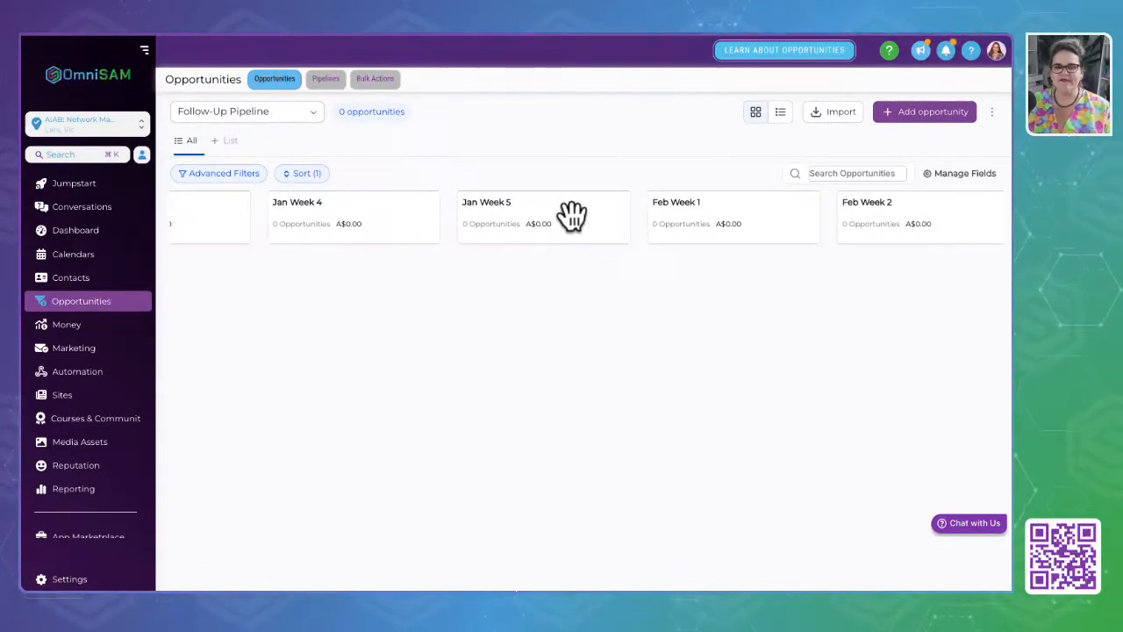
scroll(572, 215, right, 5)
scroll(572, 215, right, 5)
scroll(573, 215, right, 5)
scroll(572, 215, right, 5)
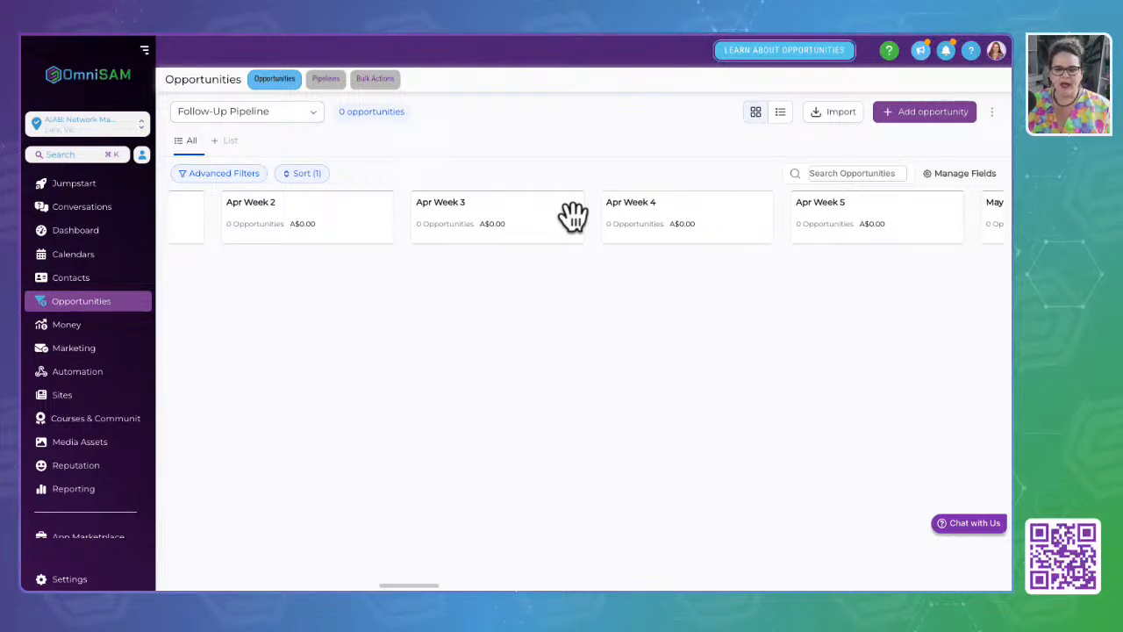
scroll(572, 216, left, 1)
scroll(572, 215, left, 12)
scroll(572, 215, left, 1)
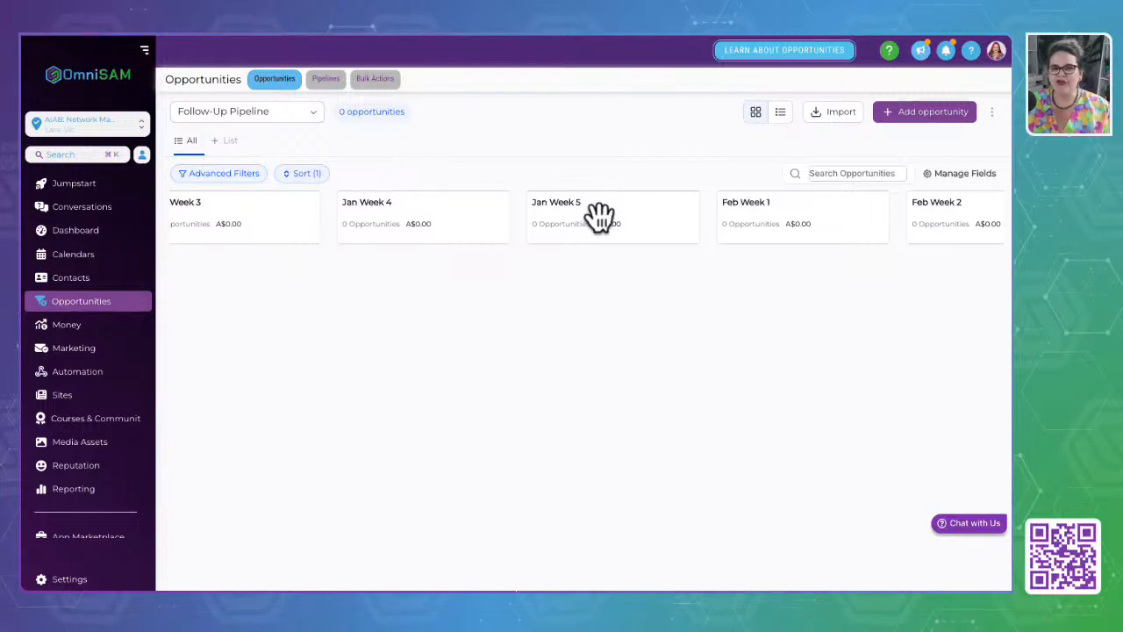
scroll(600, 215, right, 10)
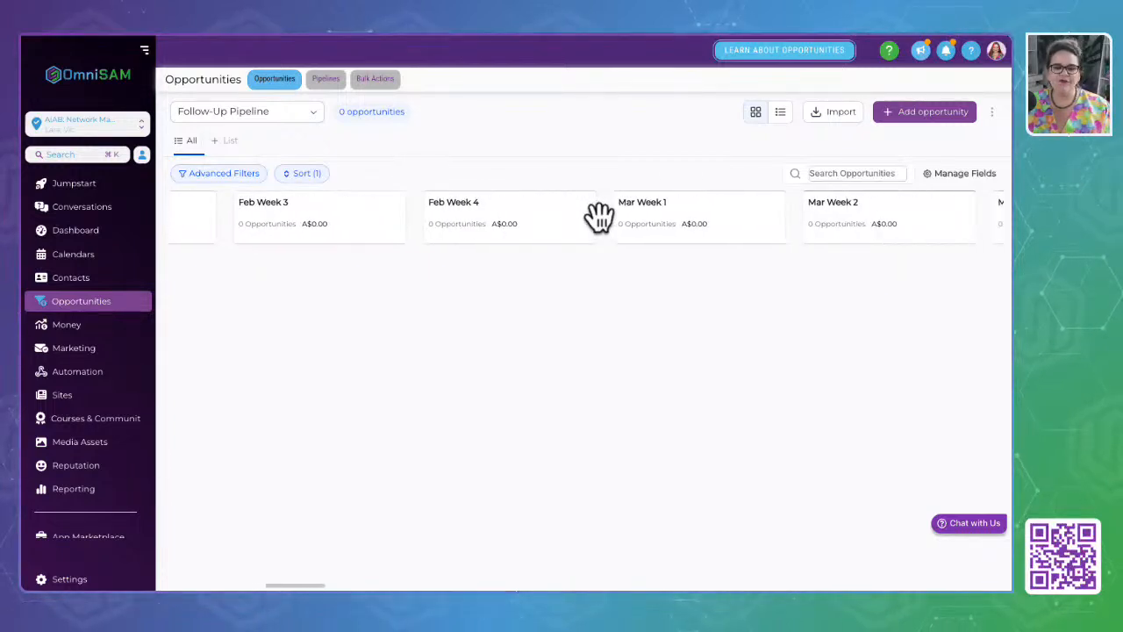
scroll(600, 215, right, 10)
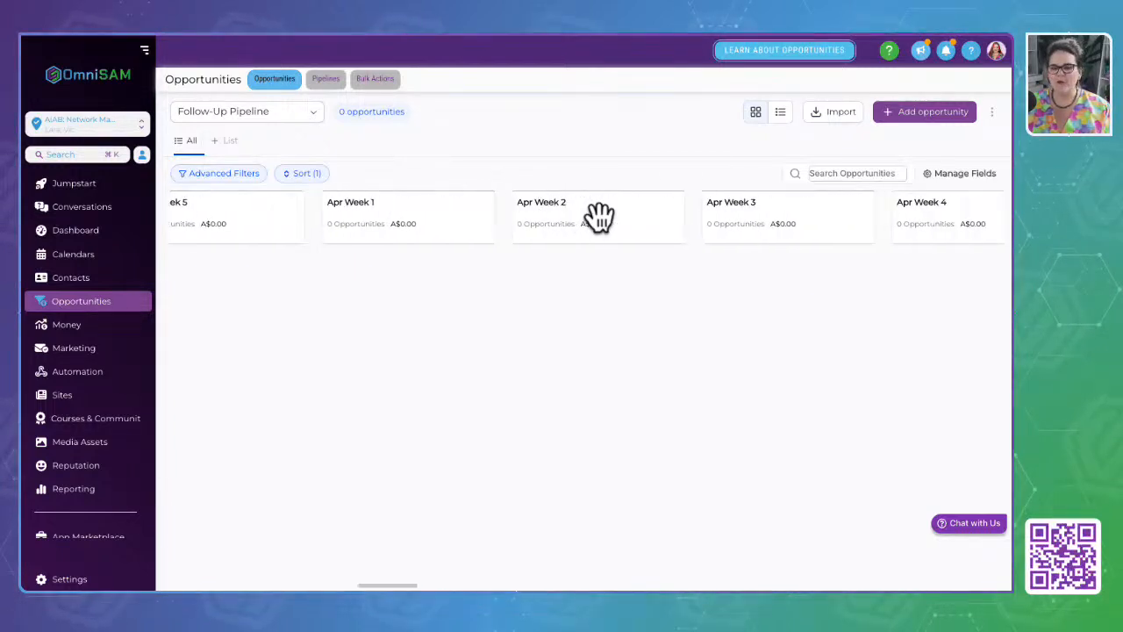
scroll(600, 215, right, 5)
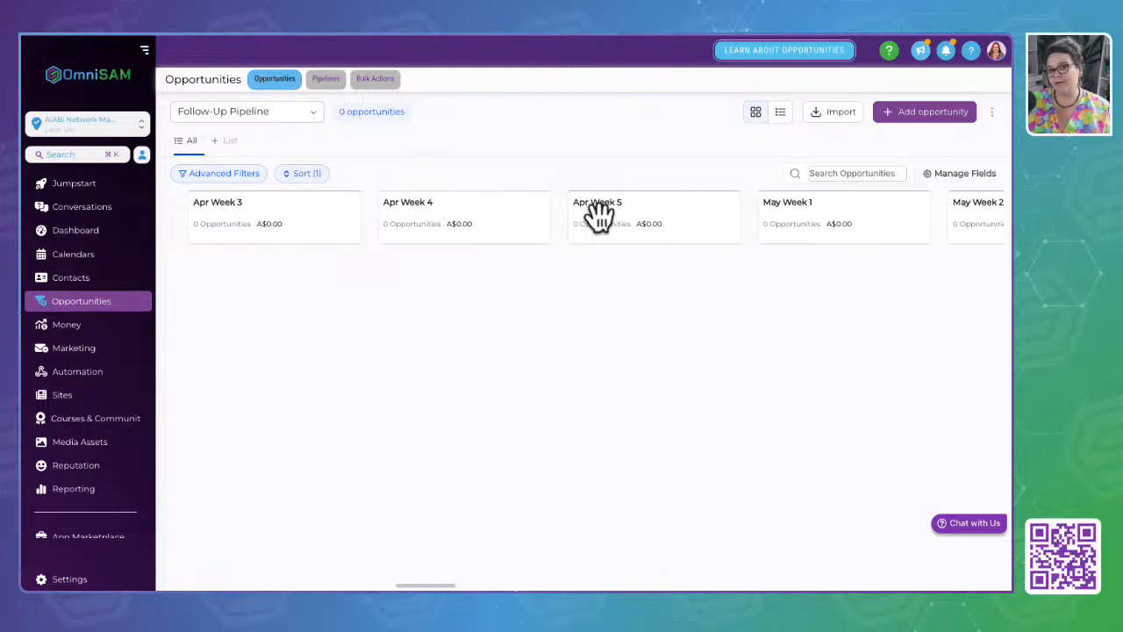
scroll(600, 215, left, 15)
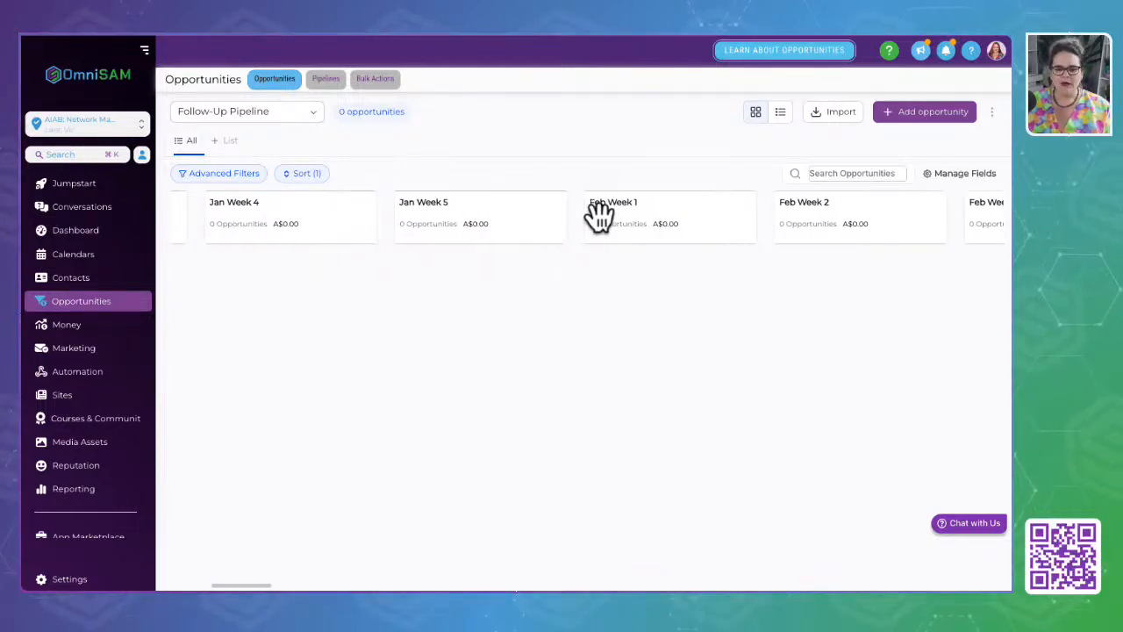
scroll(600, 215, left, 2)
scroll(600, 215, right, 4)
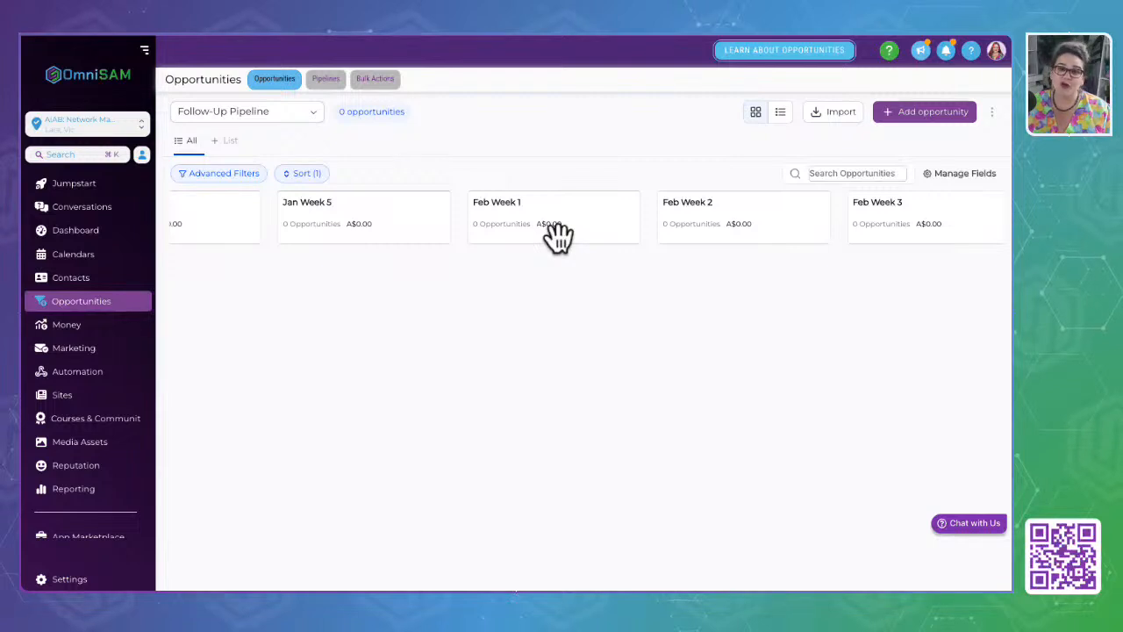
From the pipelines list, draft a new pipeline named Weekly Follow-up with Jan wk 1 as its first stage
click(702, 158)
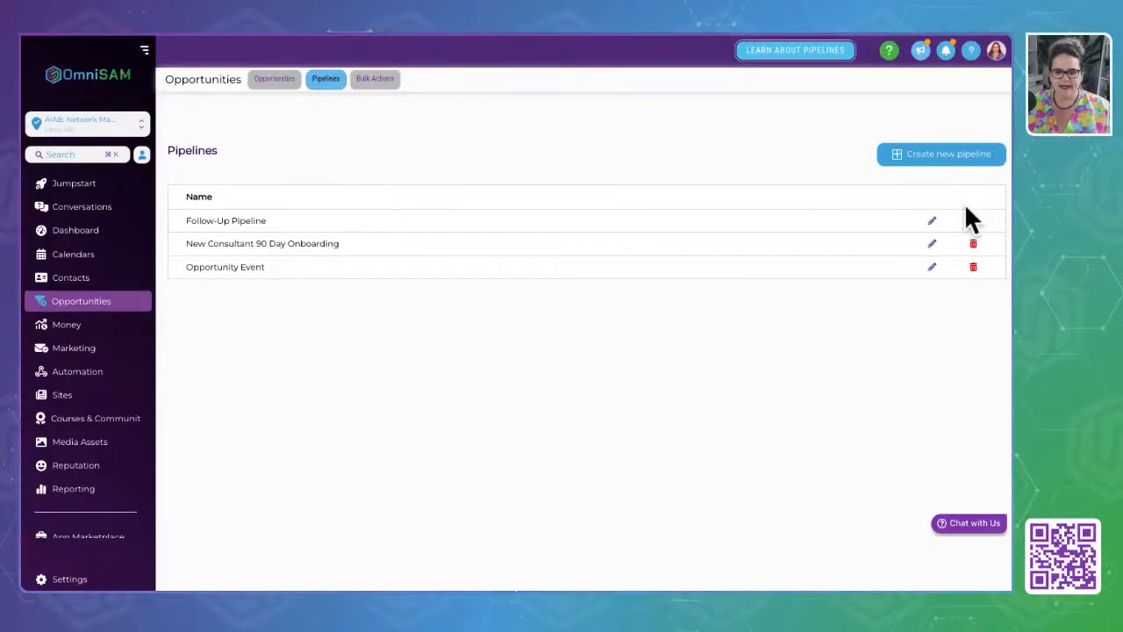
click(930, 154)
click(351, 129)
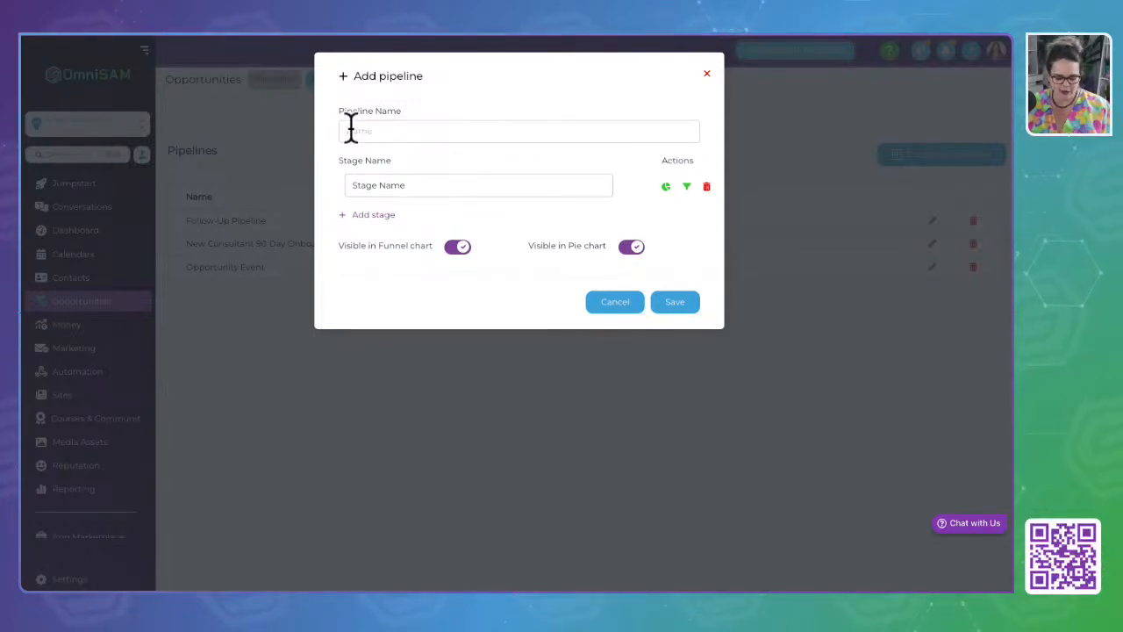
text(Weekly Follow-up)
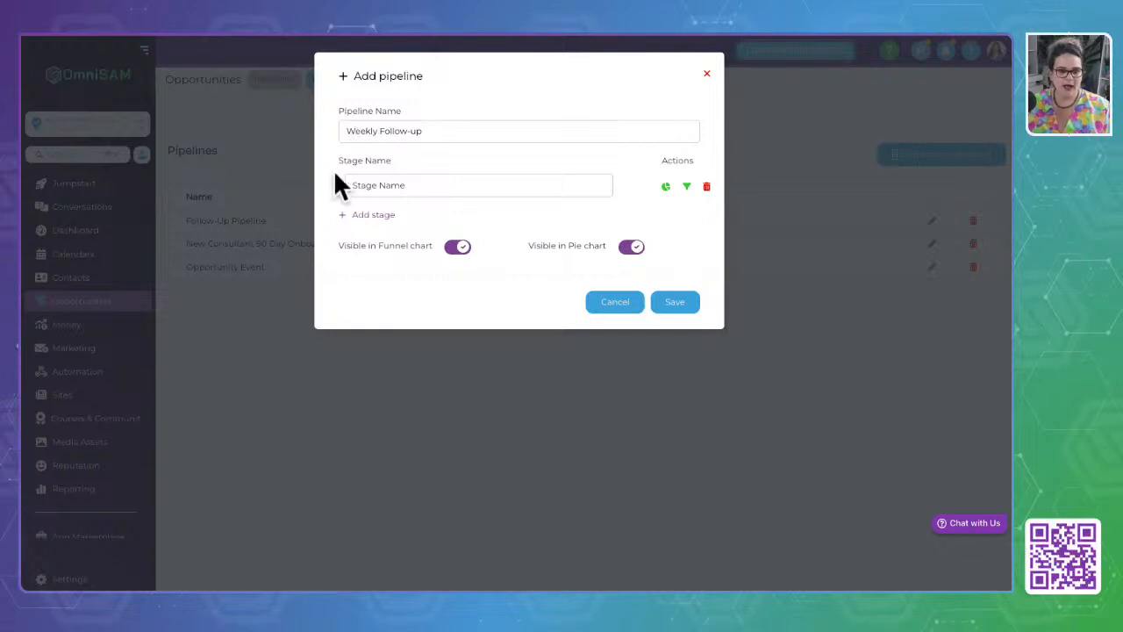
click(413, 185)
text(Jan wk 1)
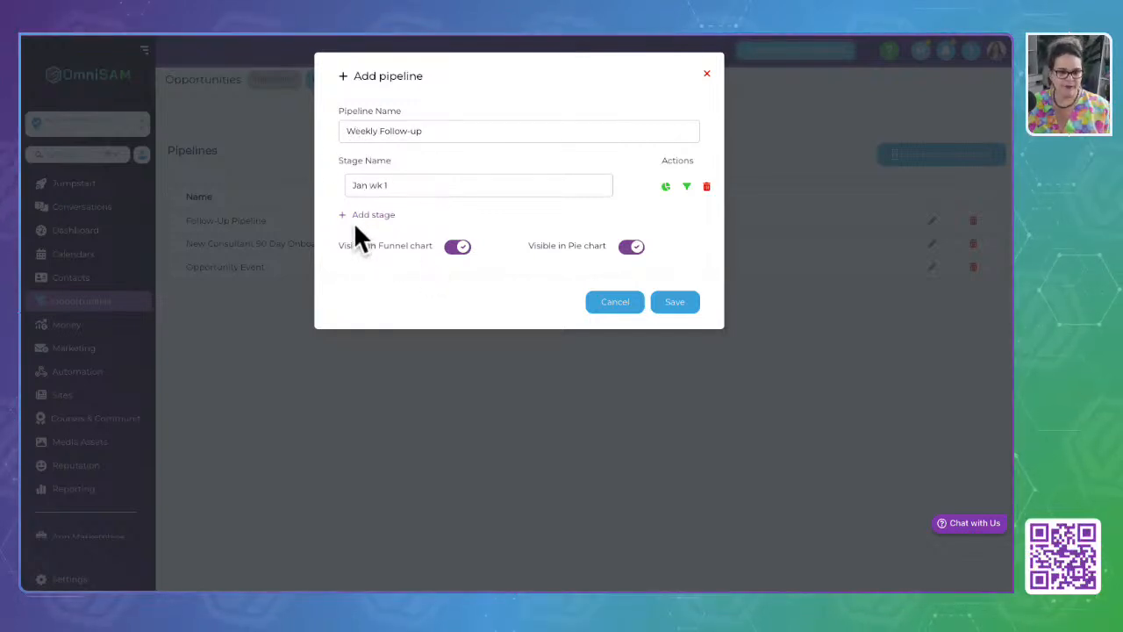
Add a second stage named Jan wk 2 to the draft pipeline and close it without saving
click(368, 215)
click(414, 218)
text(Jan wk 2)
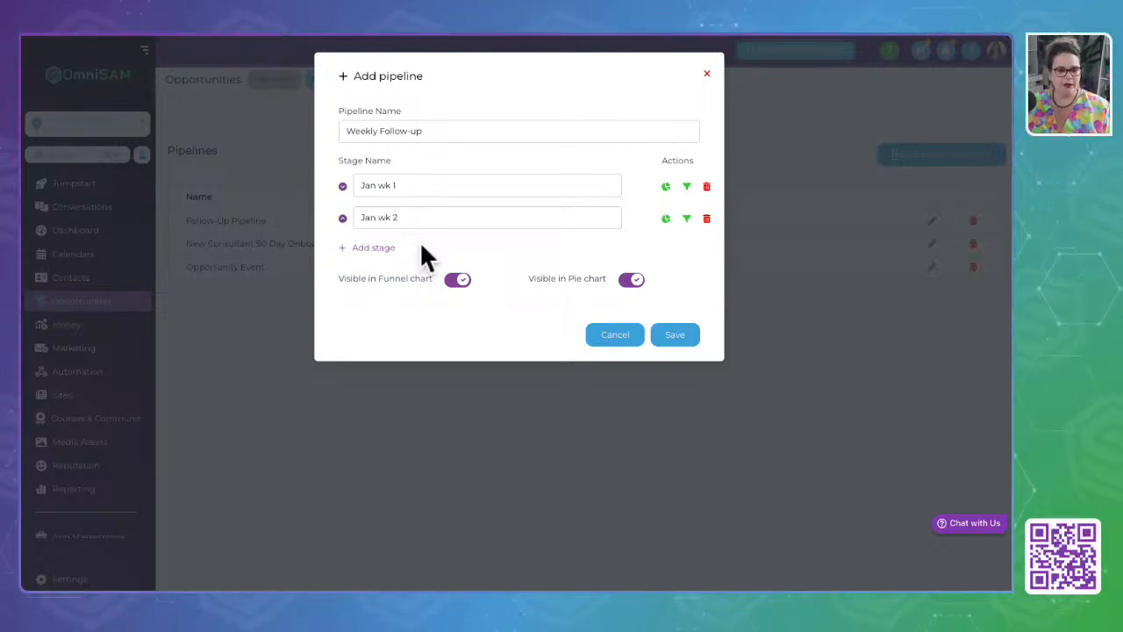
click(706, 73)
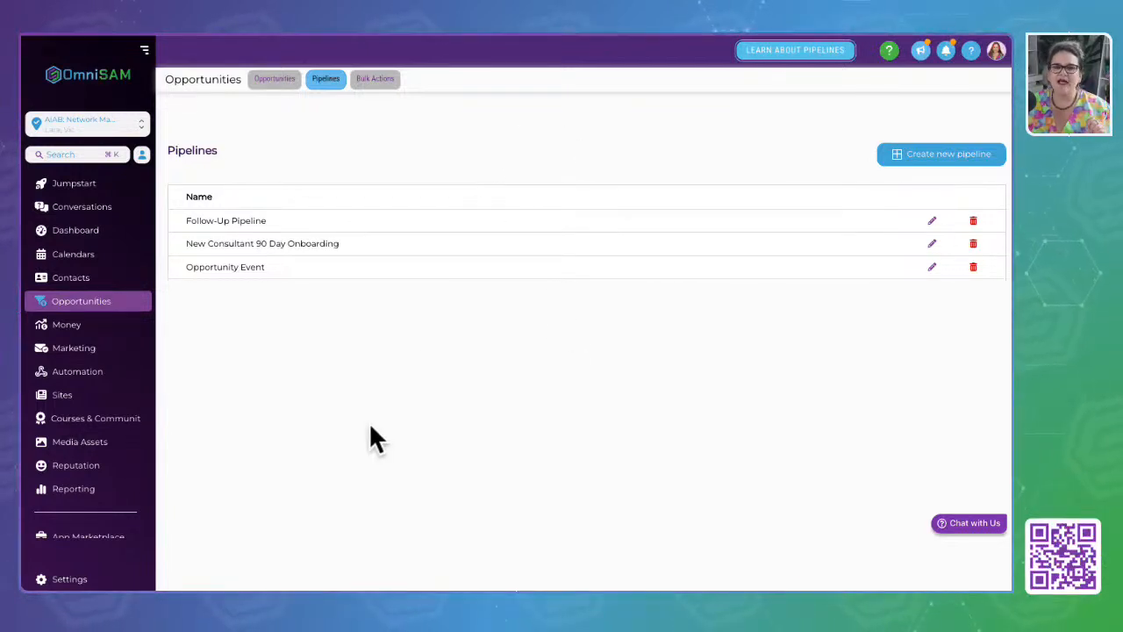
Revisit Contacts and Opportunities, and open Money to view the Invoices & Estimates options
click(70, 280)
click(70, 301)
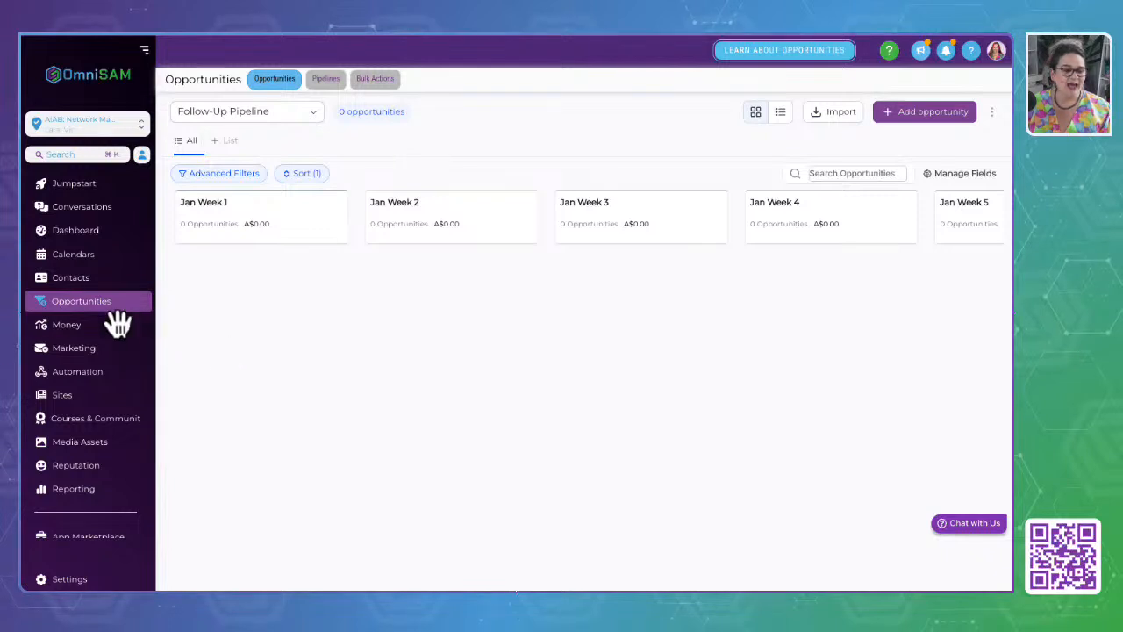
click(66, 324)
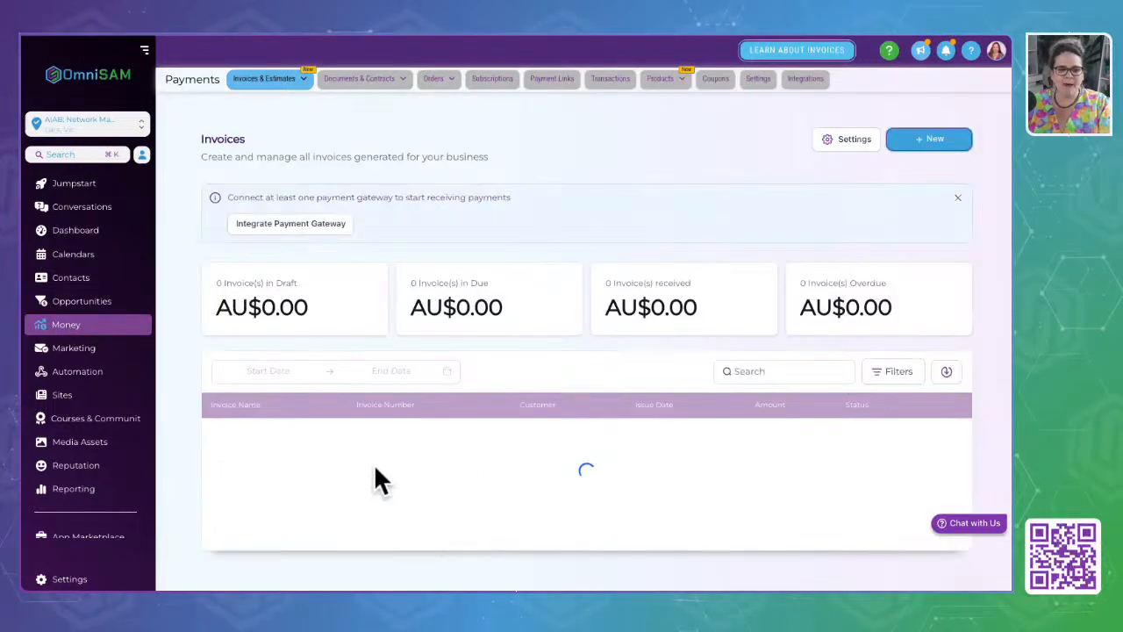
click(296, 80)
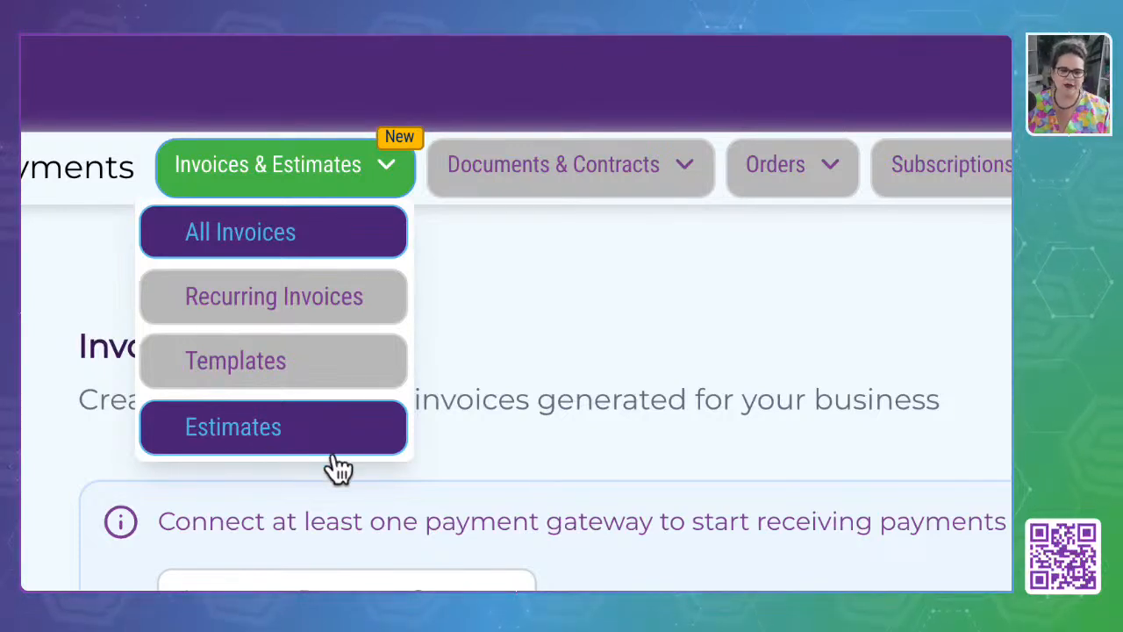
Open the Documents & Contracts templates in Money and start a new blank template
mouse_move(667, 186)
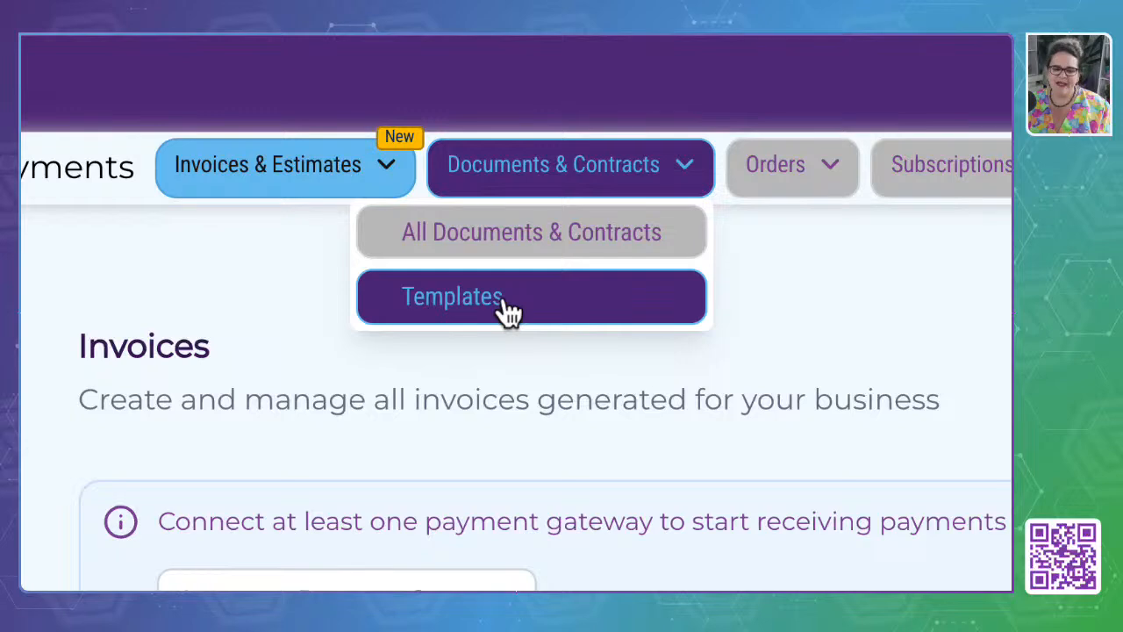
click(571, 308)
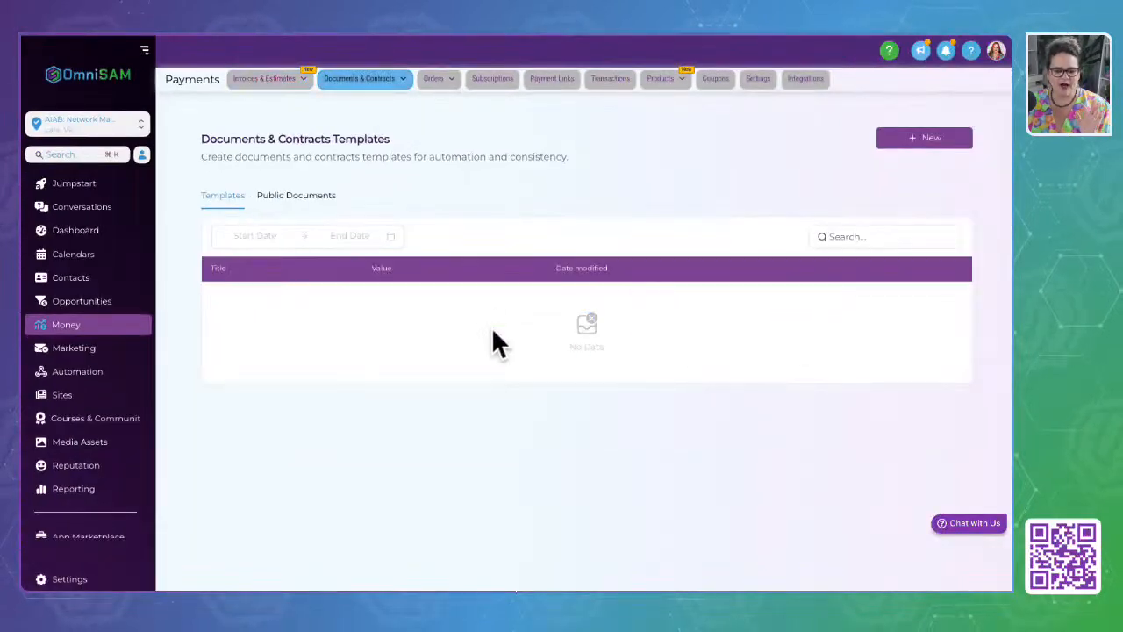
click(952, 142)
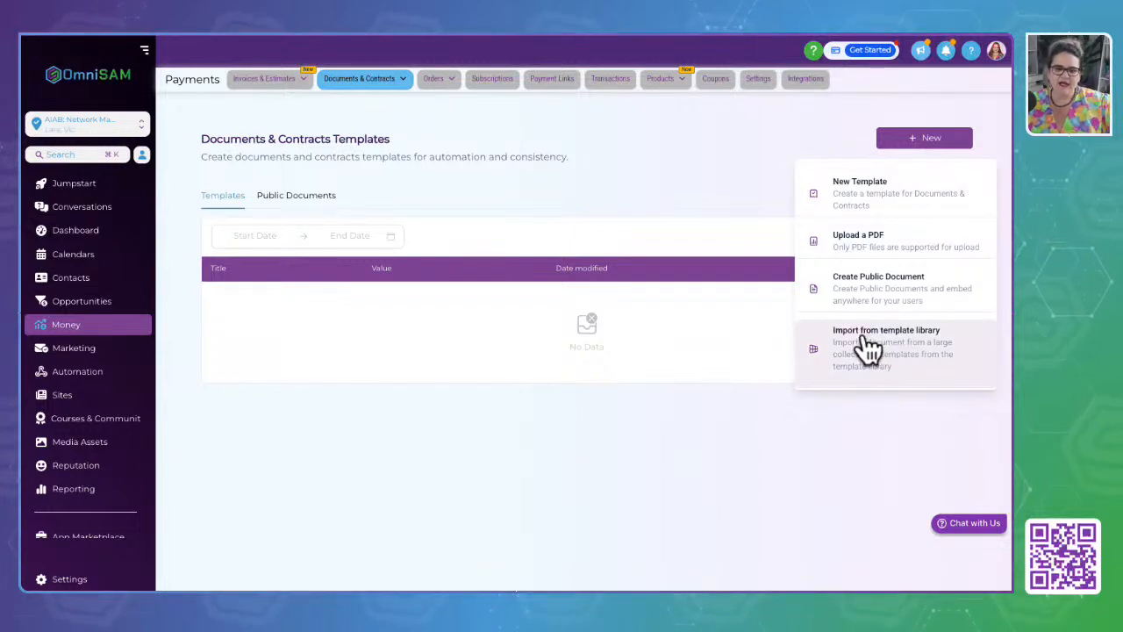
click(867, 199)
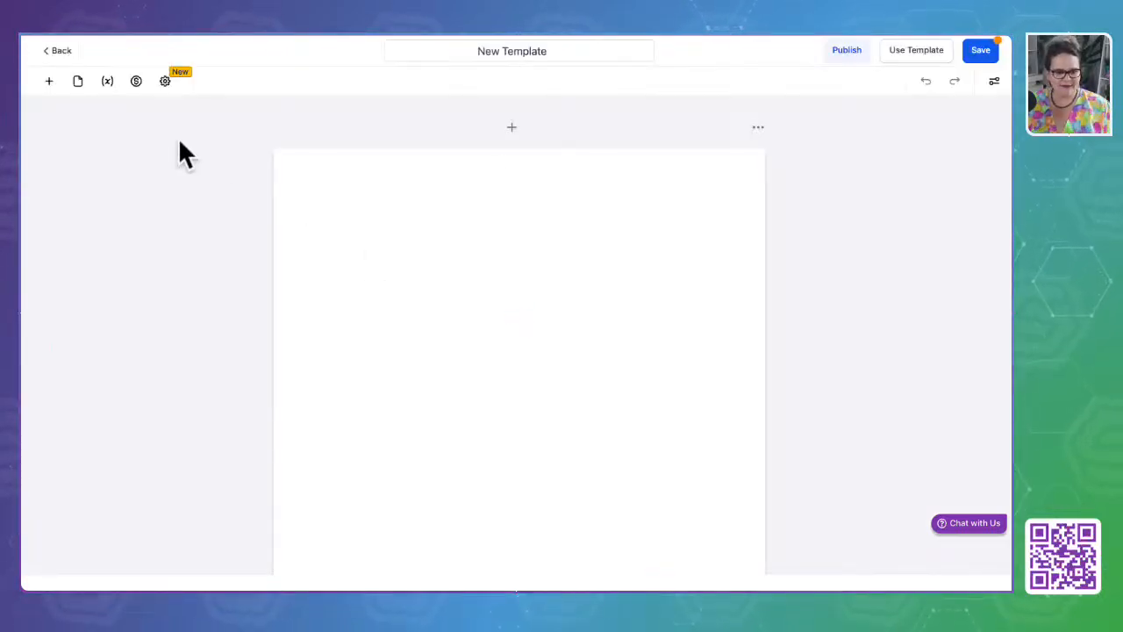
Add a text block, an image block and a video block in that order to the blank template
click(49, 81)
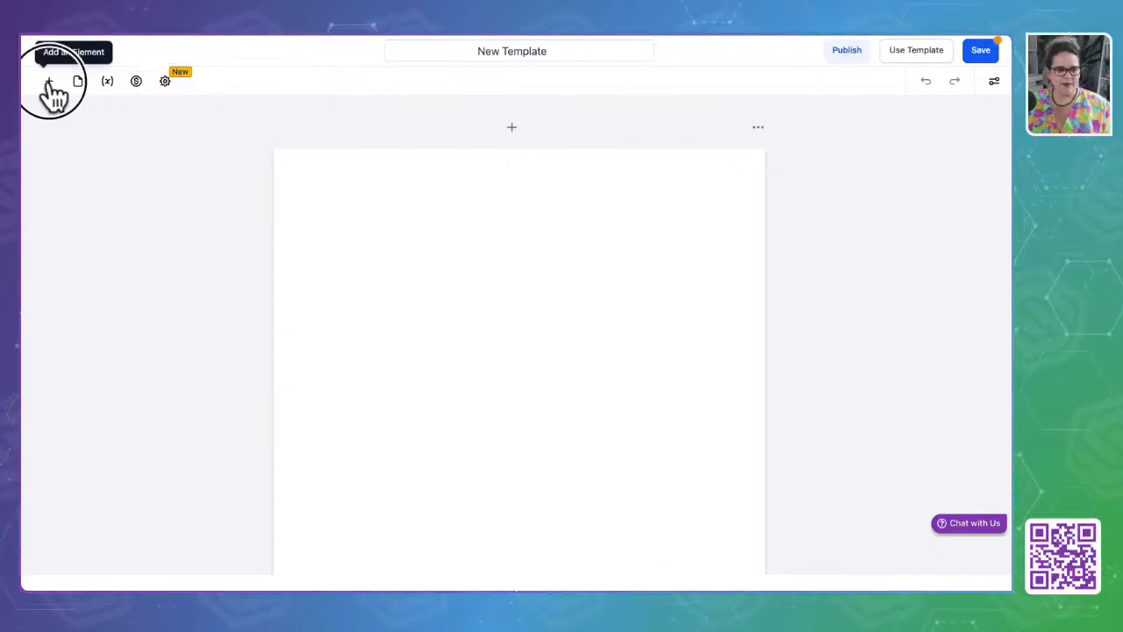
drag(71, 198, 465, 233)
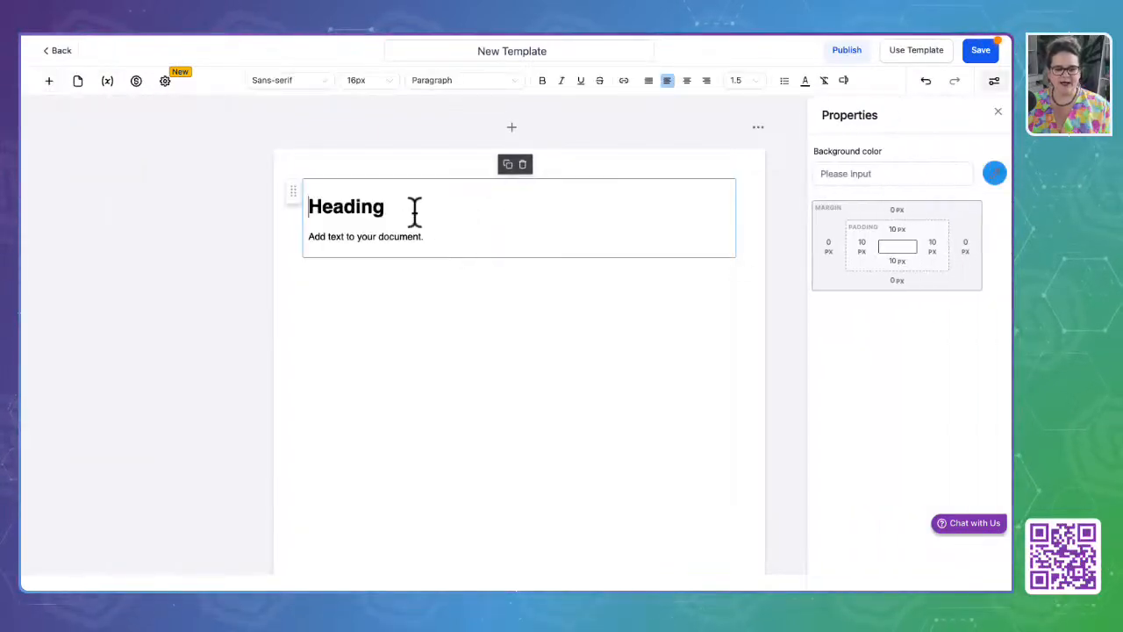
click(49, 81)
drag(151, 195, 357, 264)
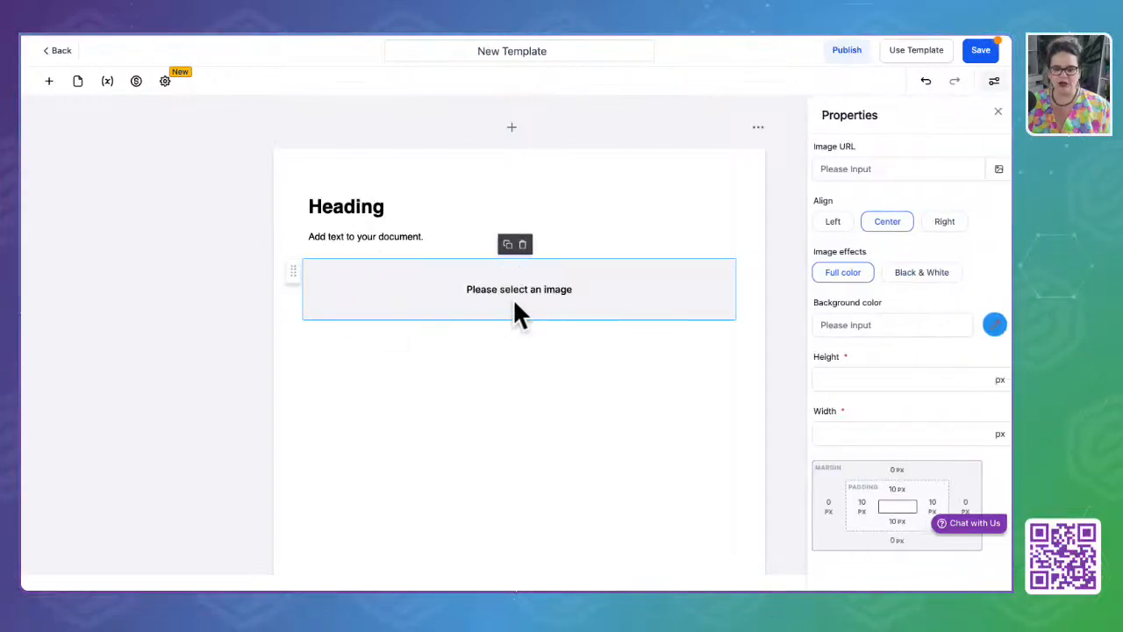
click(50, 82)
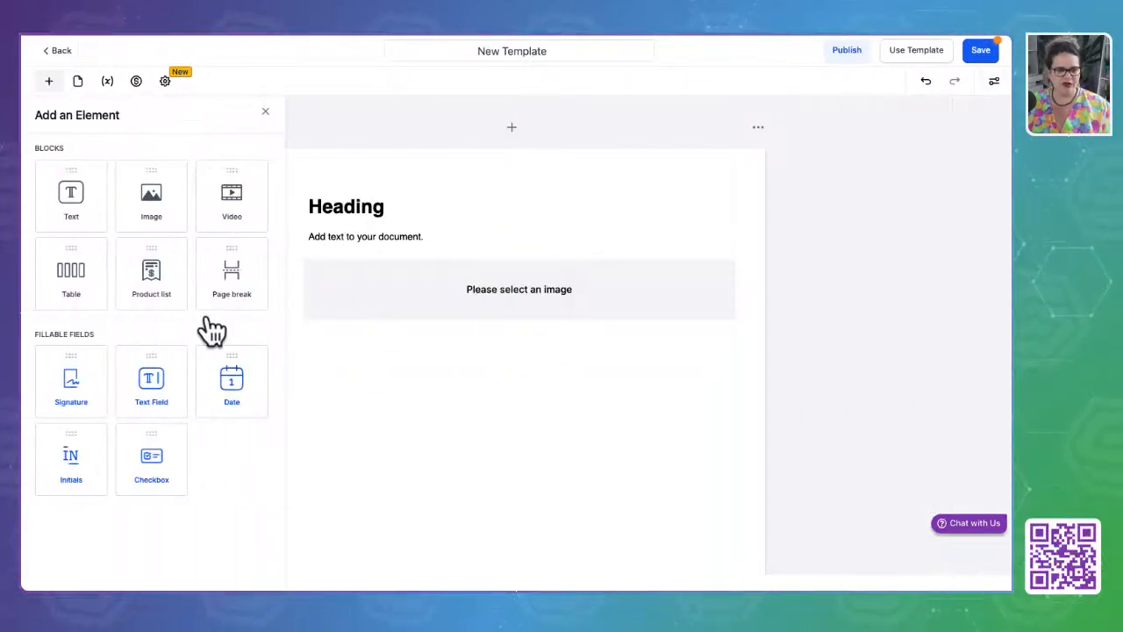
drag(228, 213, 514, 393)
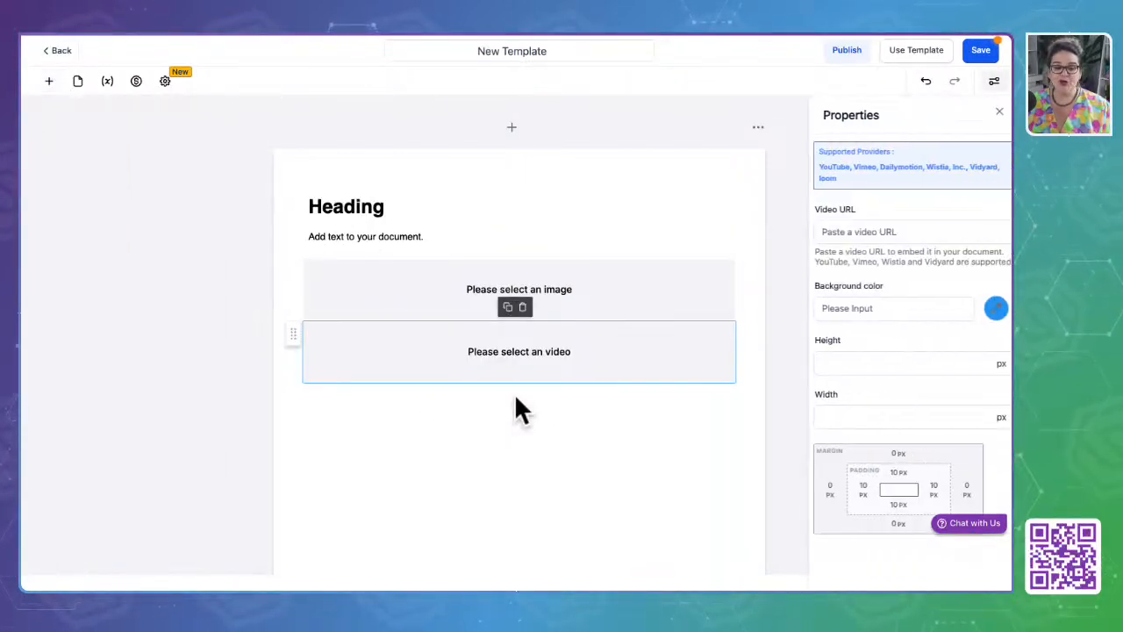
Insert a table below the video block and a product list beneath the table
click(50, 81)
drag(77, 283, 430, 426)
click(51, 82)
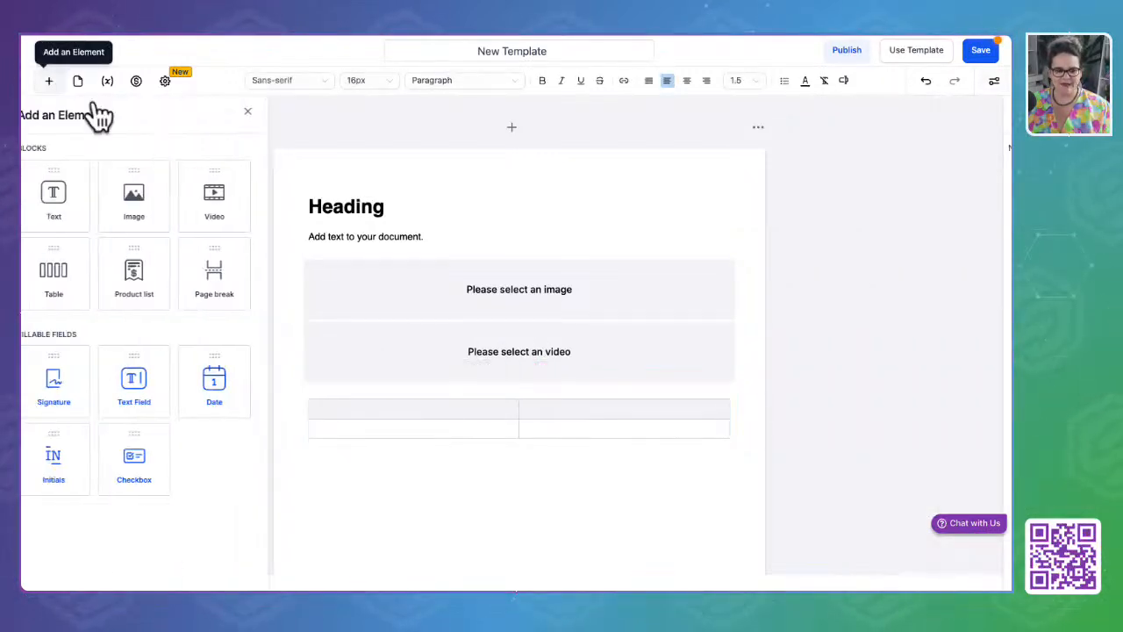
drag(159, 277, 384, 454)
scroll(384, 445, down, 2)
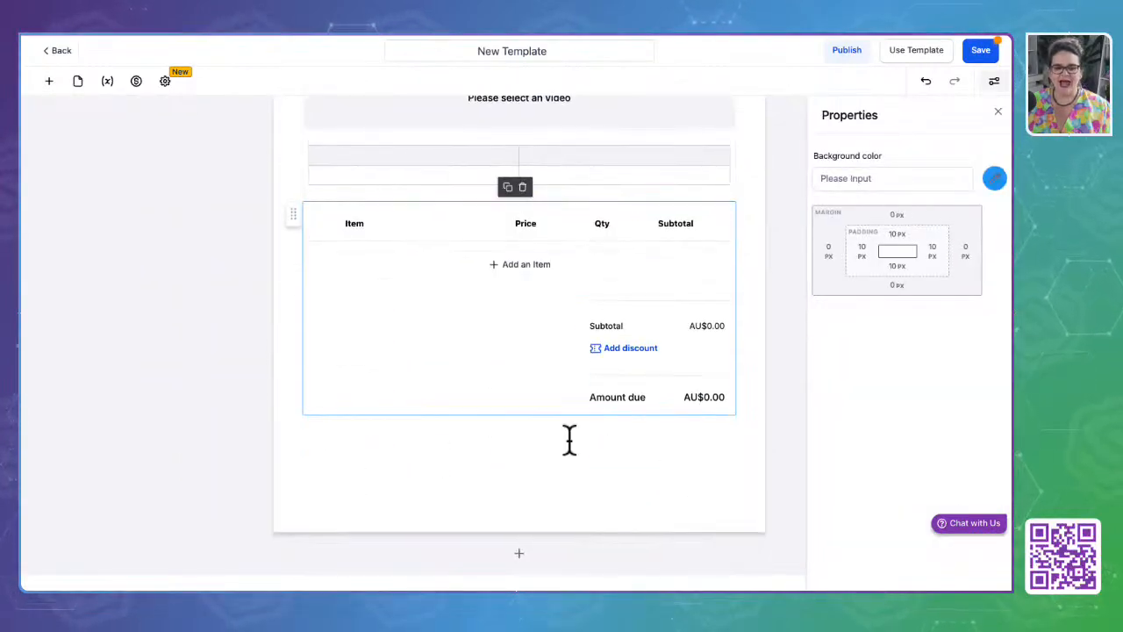
Check the product choices for a new item in the product list and cancel without adding one
click(524, 265)
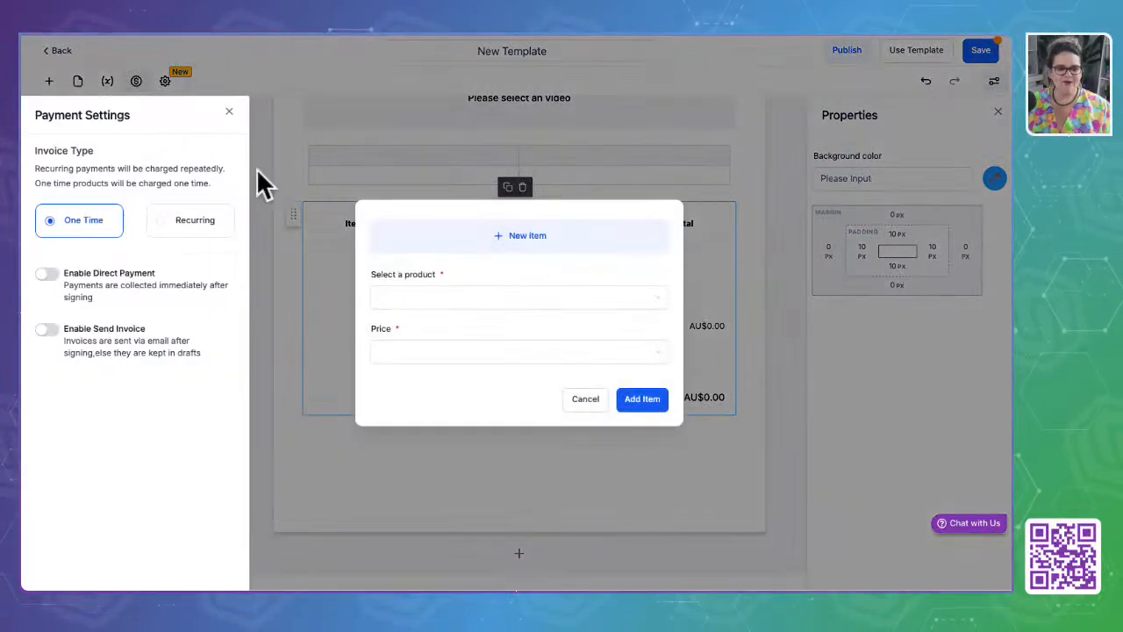
click(394, 298)
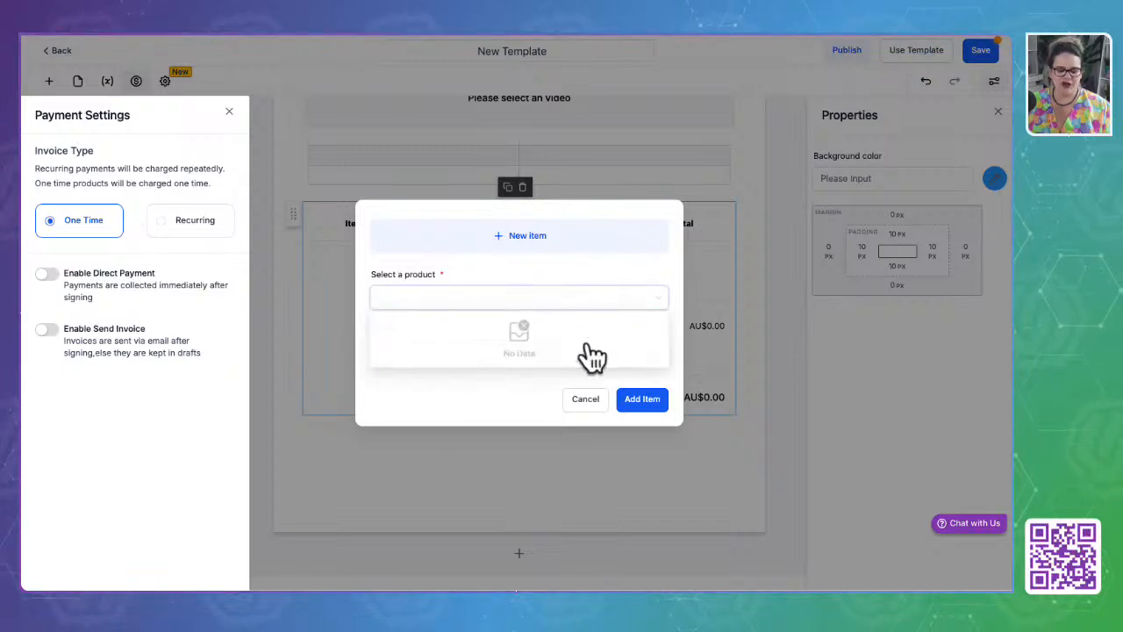
click(585, 405)
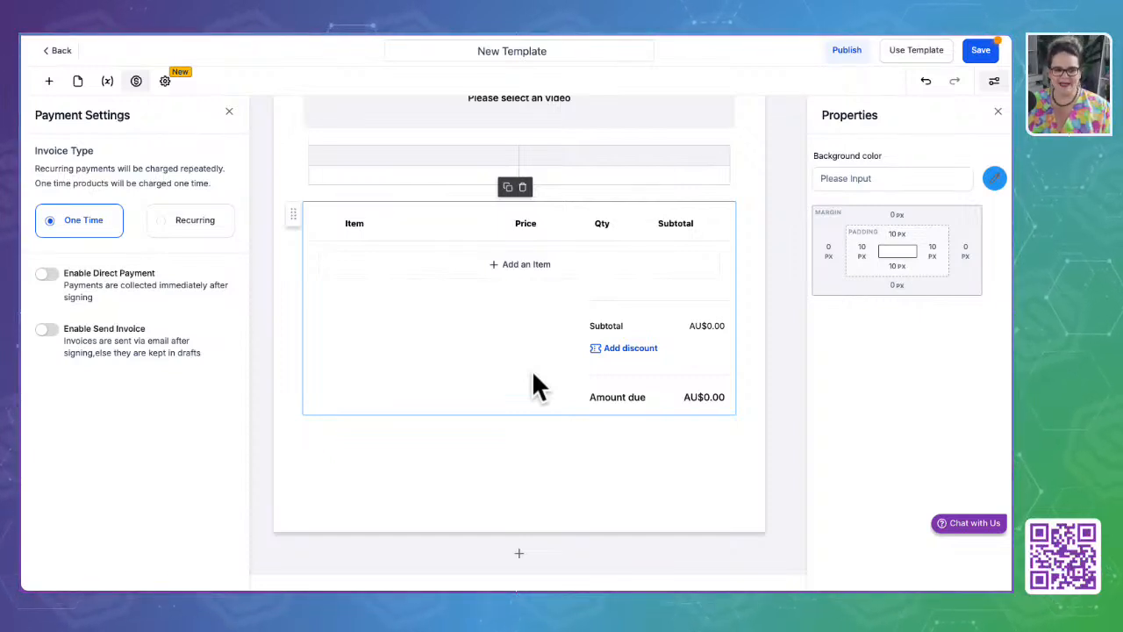
Enable direct payment for the one-time invoice type, and view the document settings and page overview
click(46, 275)
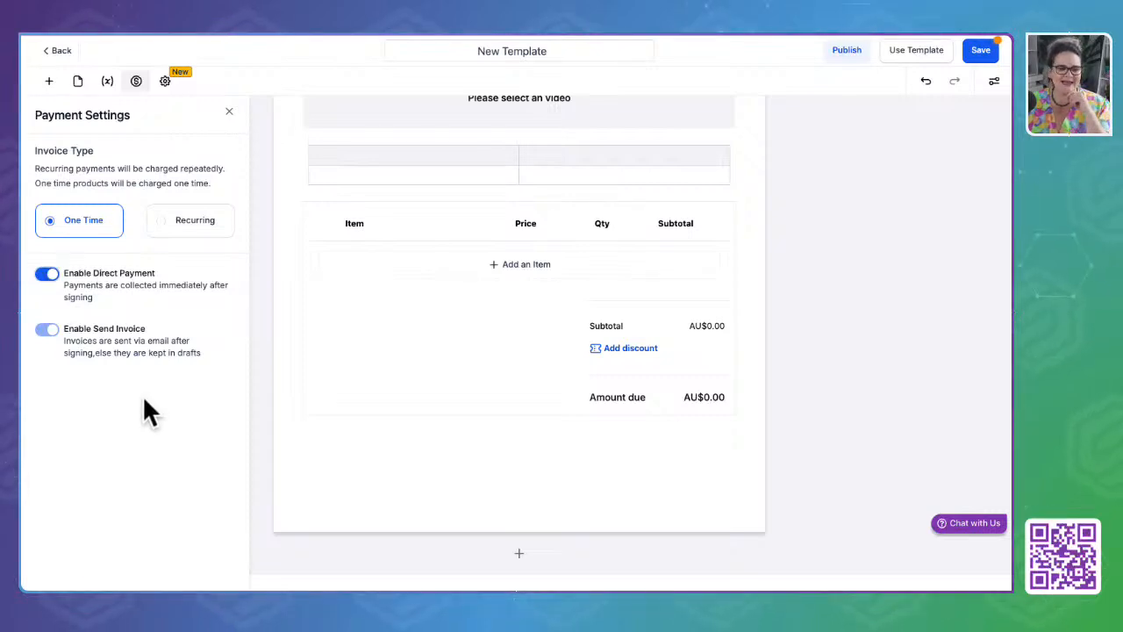
click(44, 273)
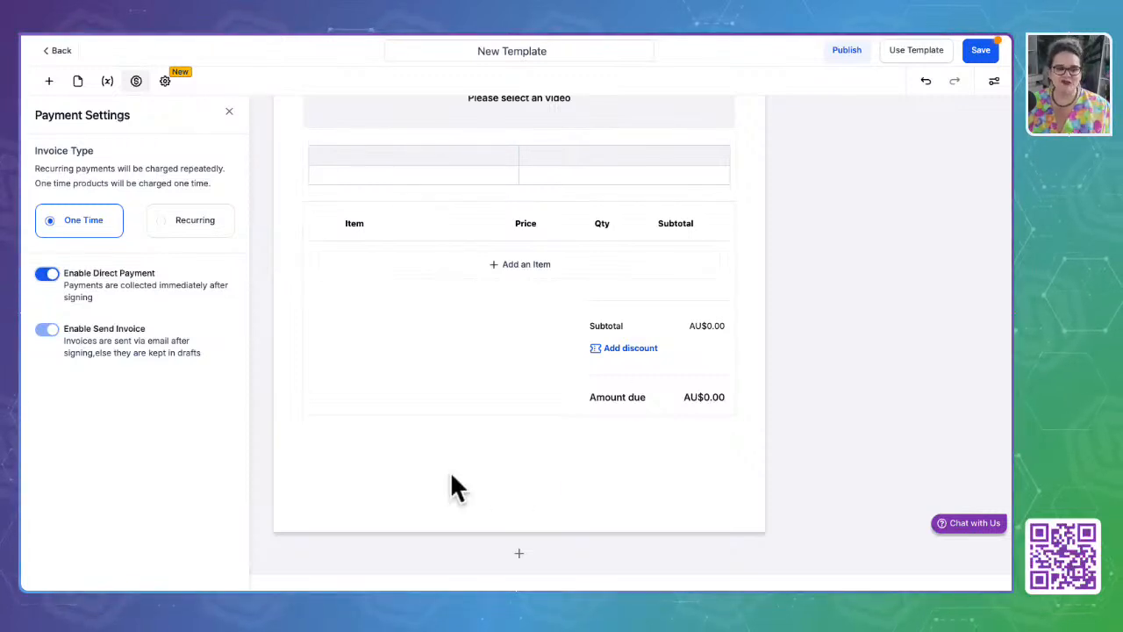
click(165, 81)
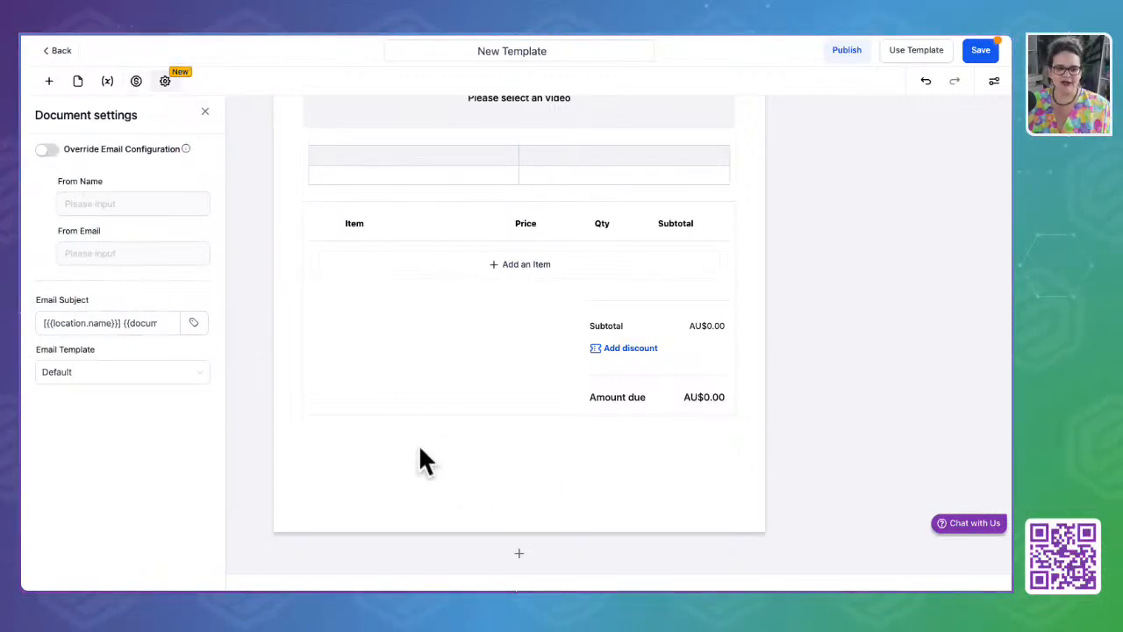
click(77, 81)
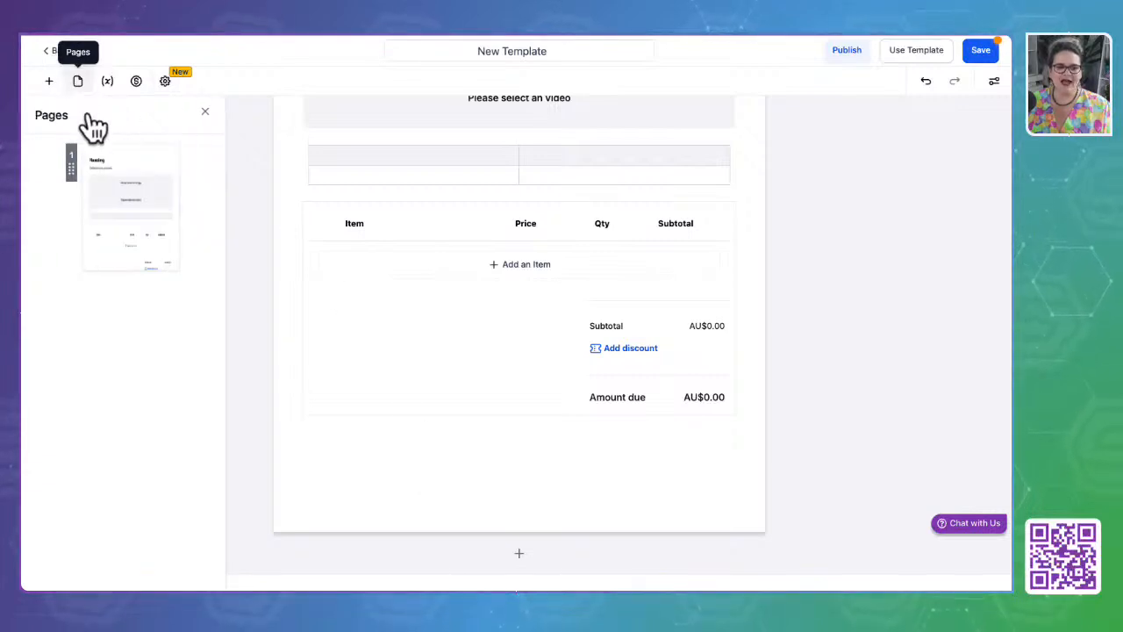
Place a signature field below the product list and a text field near Amount due, assigned to the account user instead of the contact
click(49, 80)
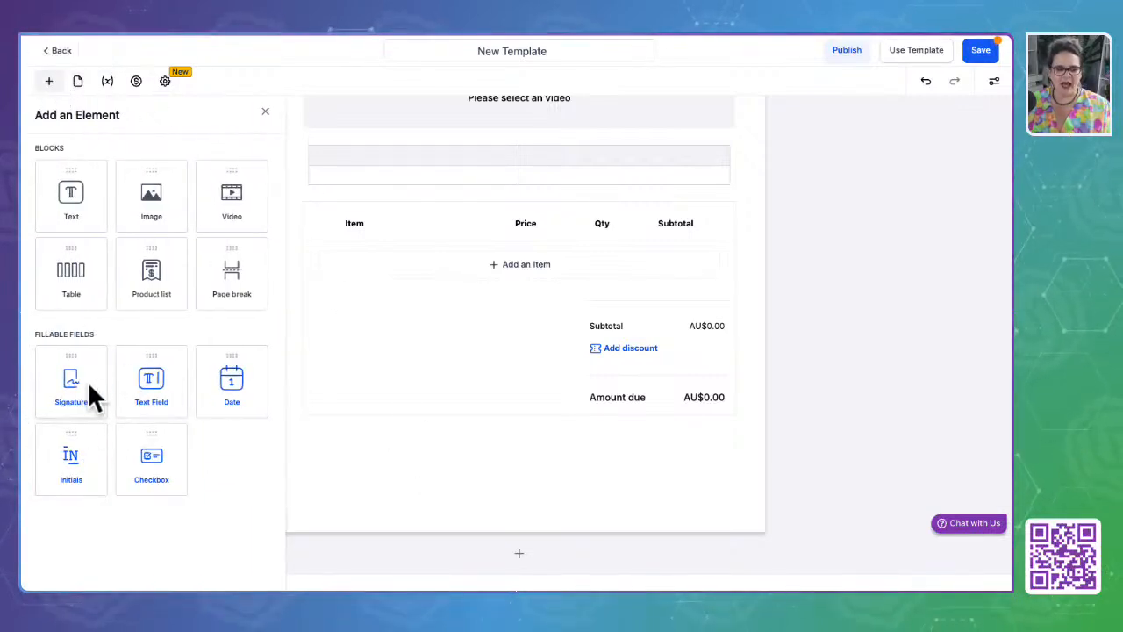
mouse_move(62, 378)
mouse_down()
mouse_move(439, 428)
mouse_move(436, 416)
mouse_move(354, 484)
mouse_move(335, 457)
mouse_up()
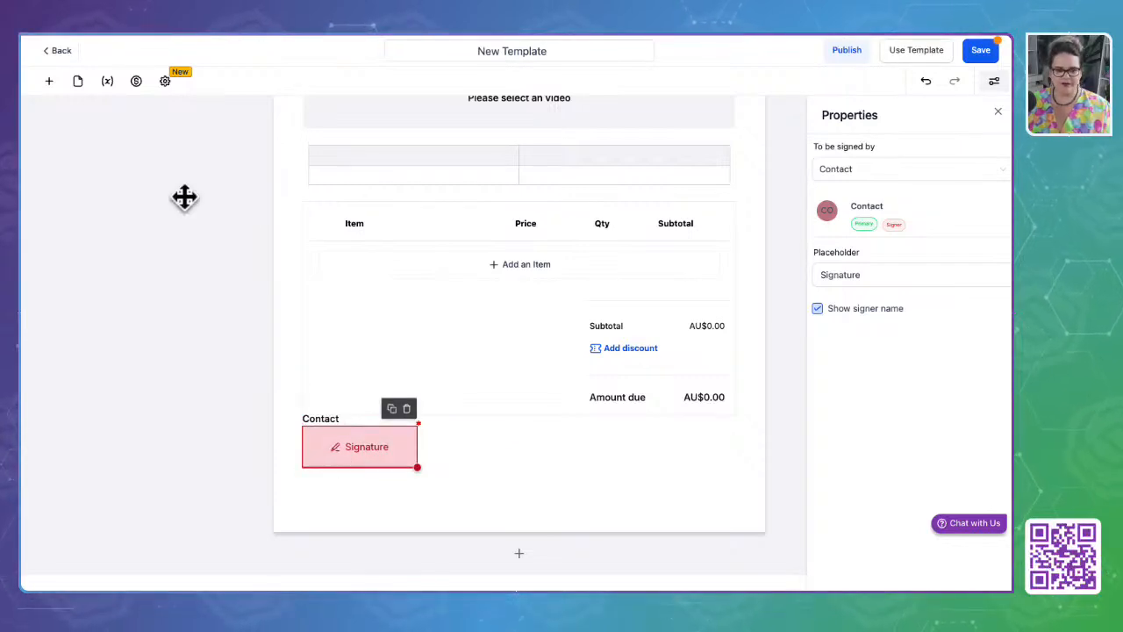
click(48, 80)
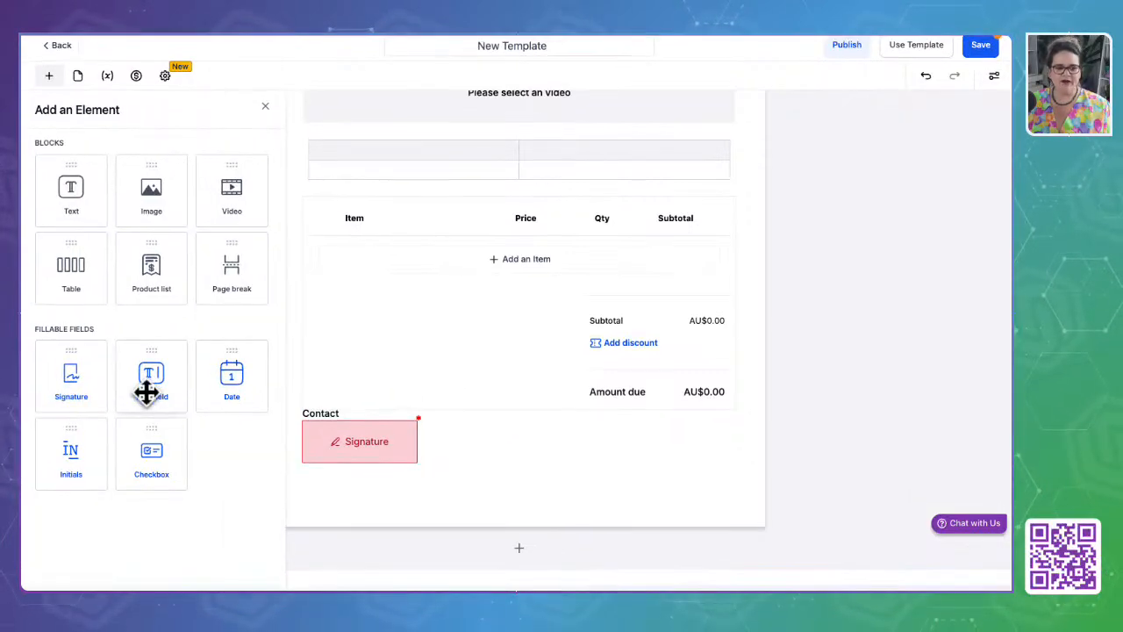
drag(149, 379, 514, 409)
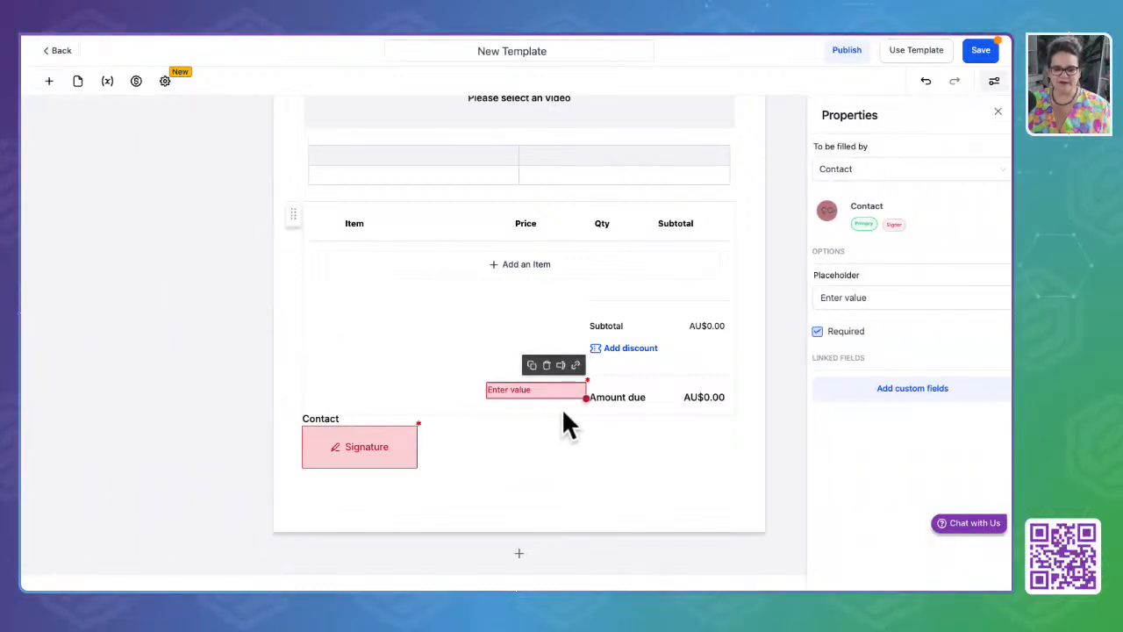
click(905, 171)
click(888, 225)
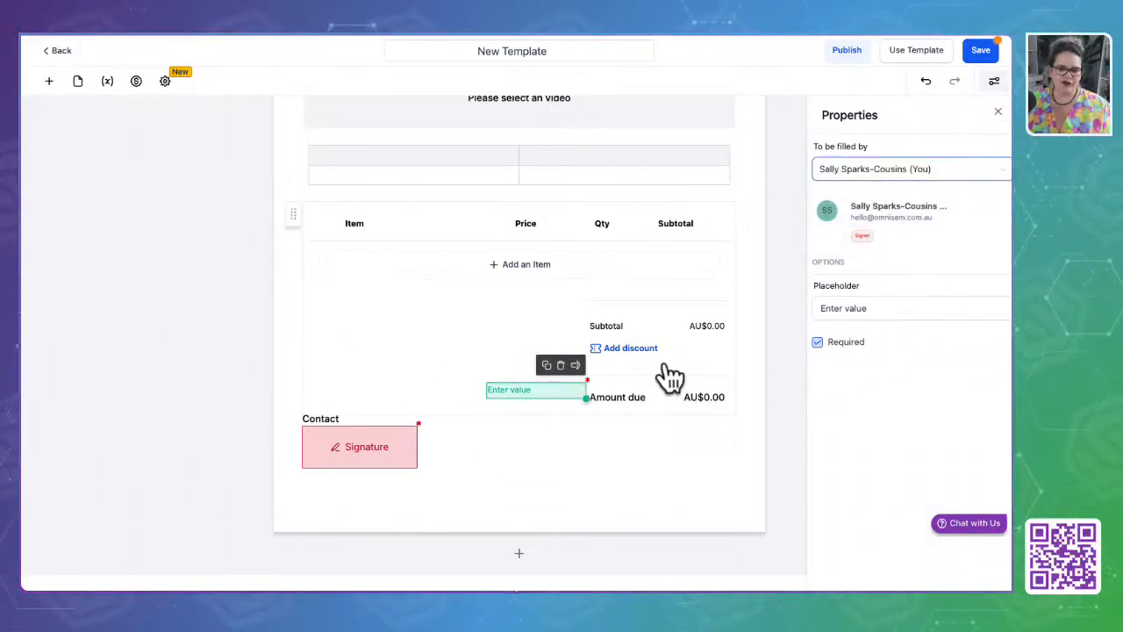
Move the text field beside the signature field and look at the custom value categories available for it
click(532, 389)
mouse_move(532, 389)
mouse_down()
mouse_move(459, 468)
mouse_move(491, 418)
mouse_move(498, 441)
mouse_up()
click(516, 449)
click(542, 422)
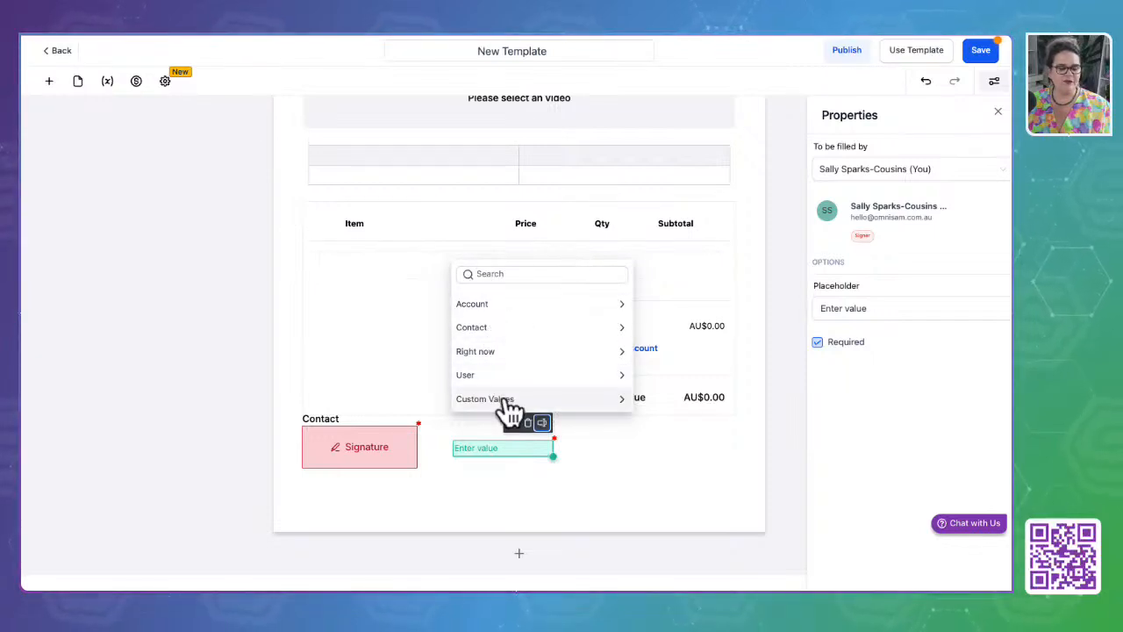
click(692, 460)
Add a required checkbox below the text field and an initials field above the signature
click(49, 81)
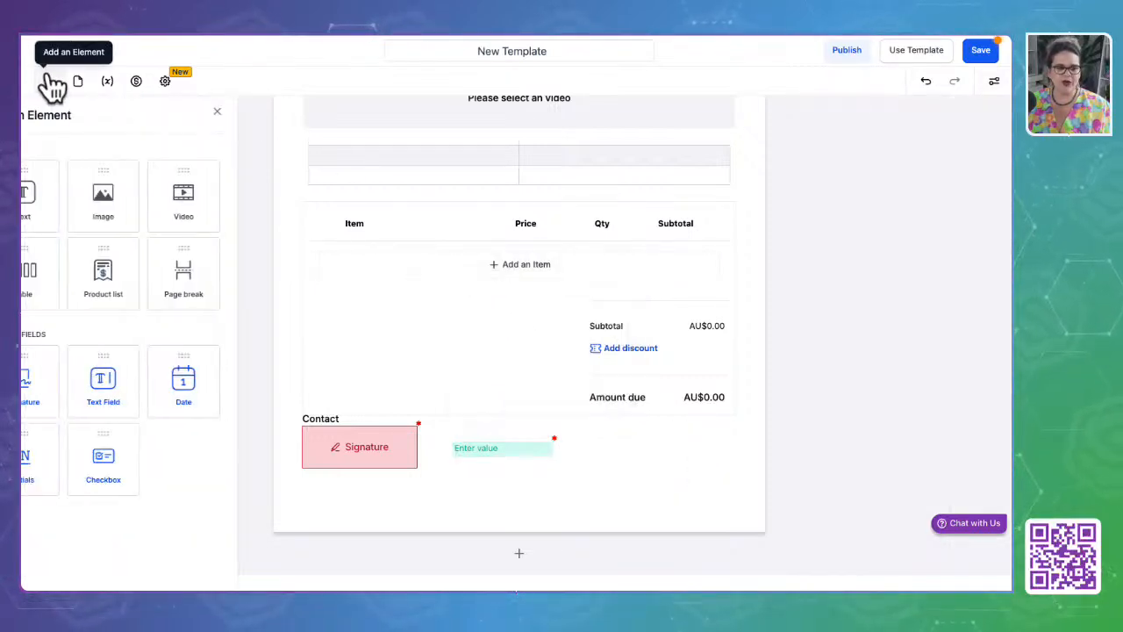
drag(153, 473, 574, 481)
click(50, 80)
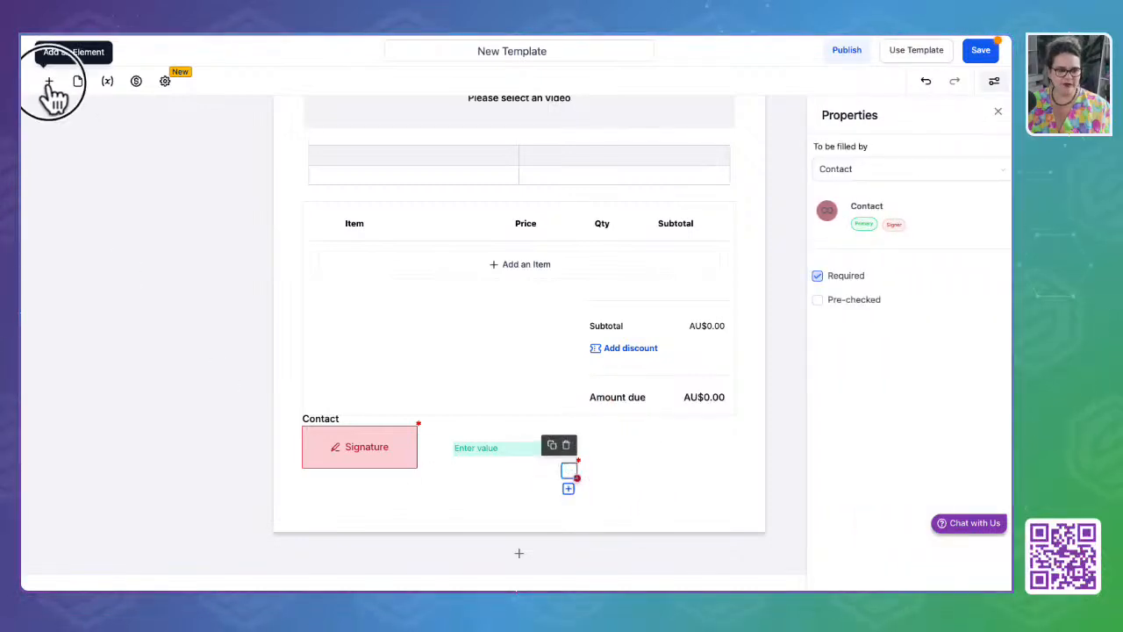
drag(80, 476, 337, 398)
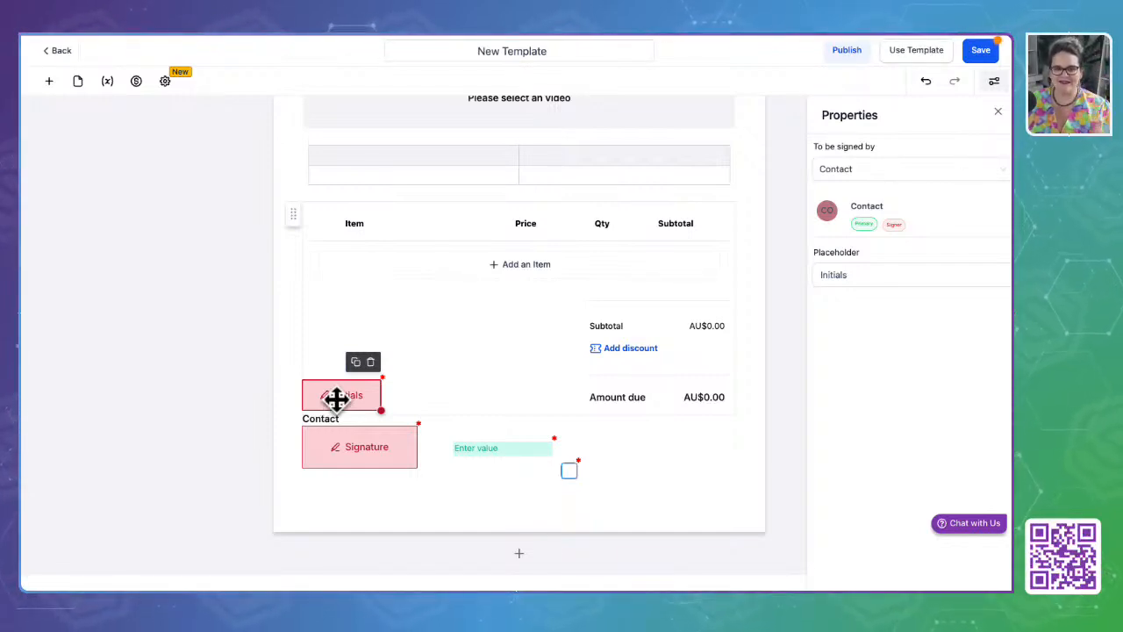
click(46, 82)
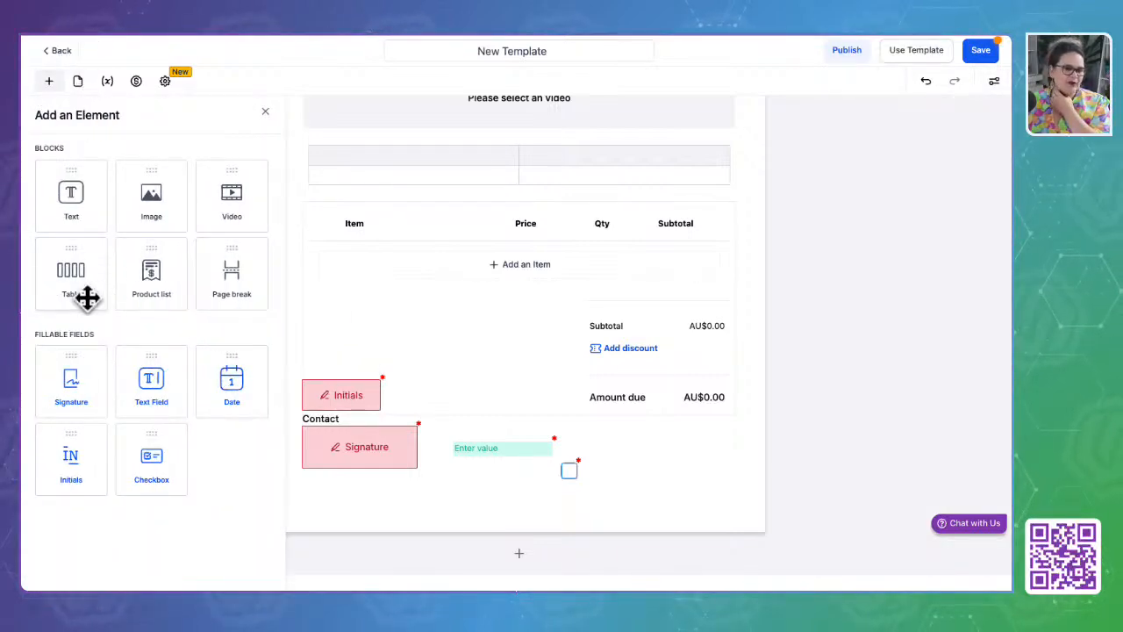
click(622, 488)
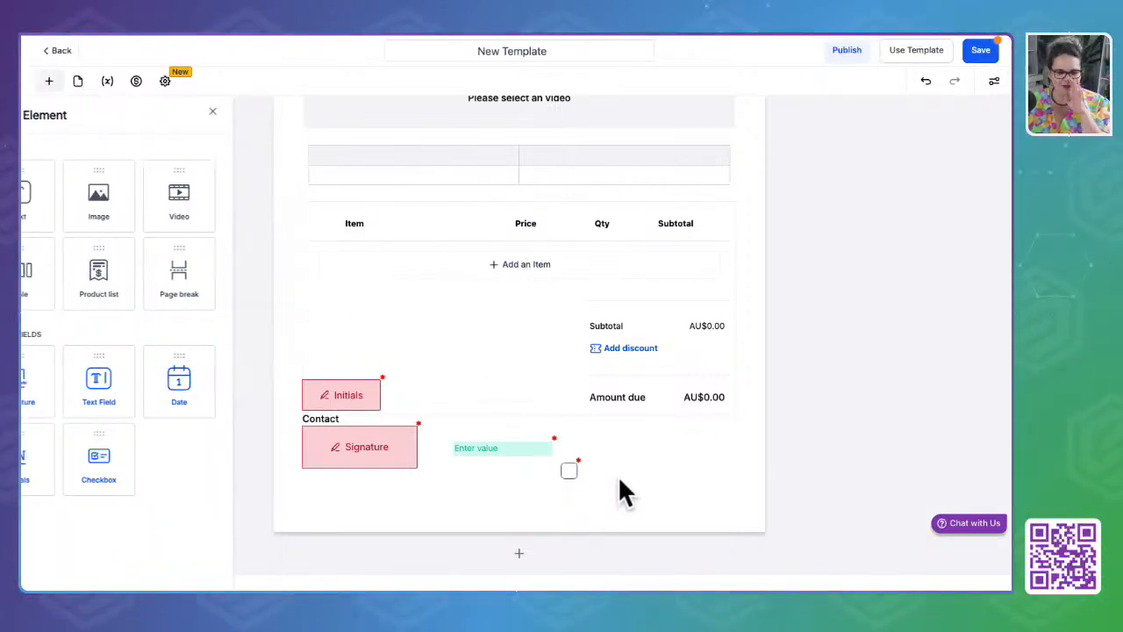
Leave the template editor and view the Orders and Abandoned Checkouts pages in Payments
click(58, 52)
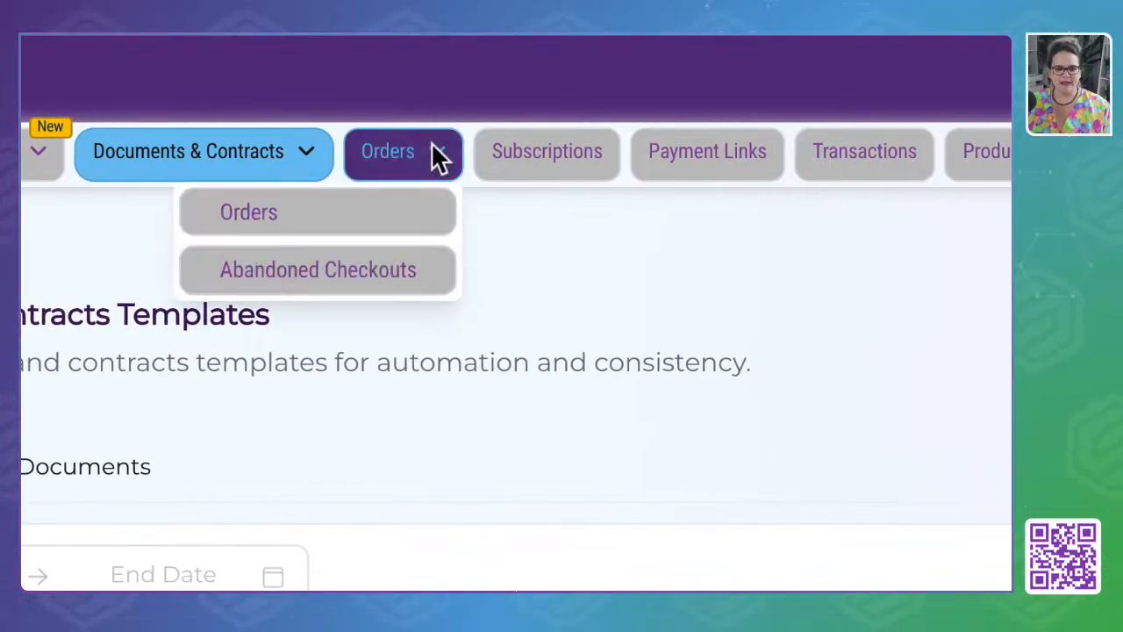
click(426, 157)
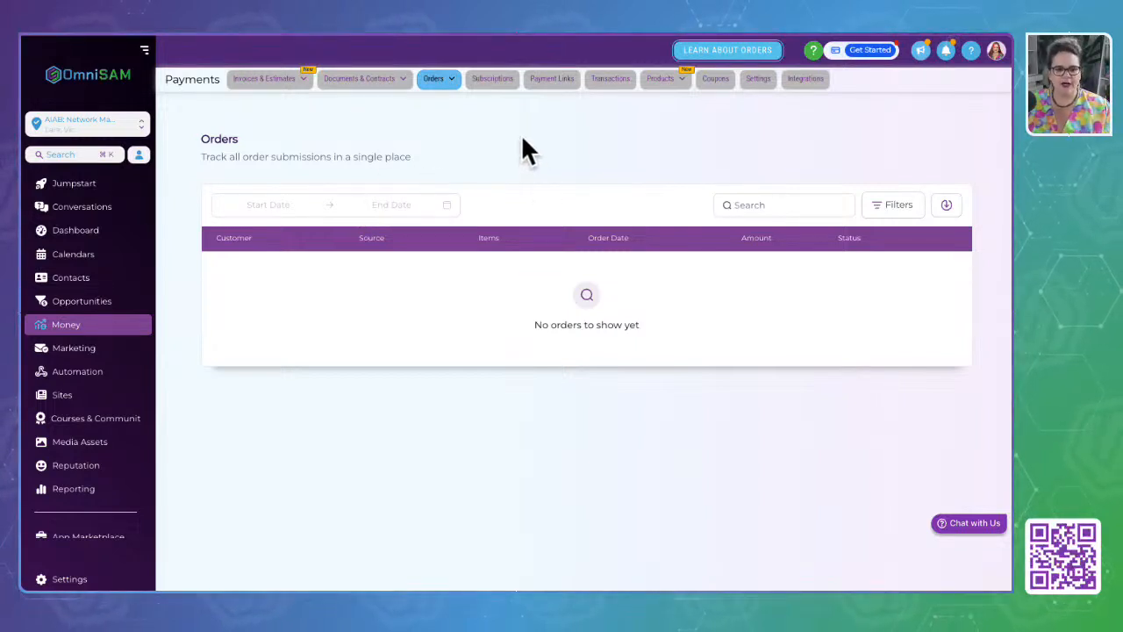
click(446, 83)
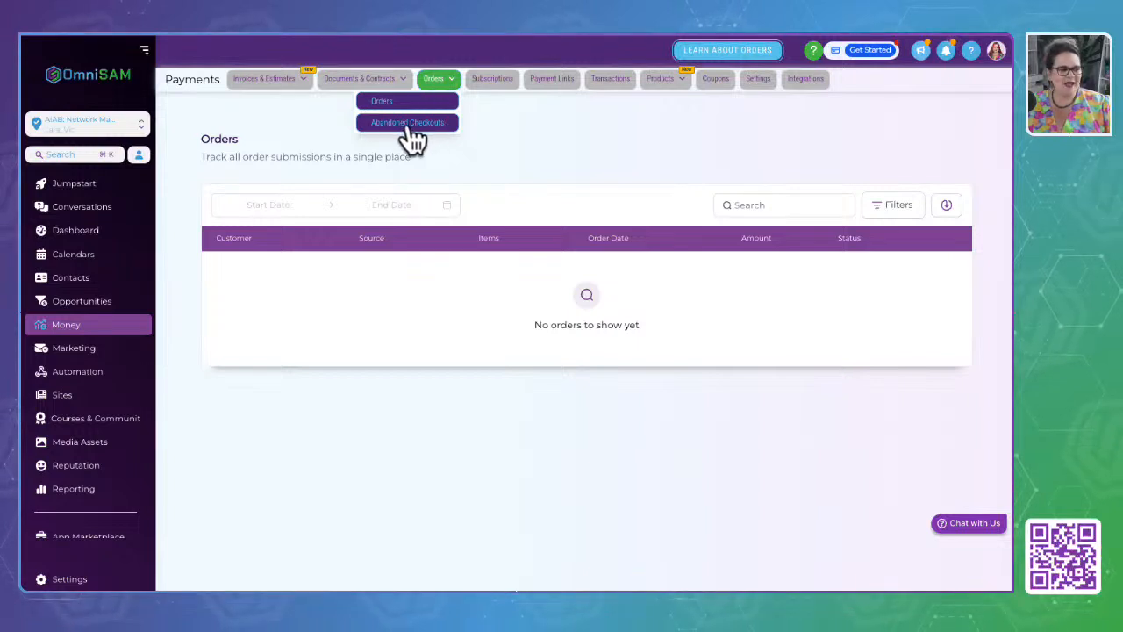
click(408, 122)
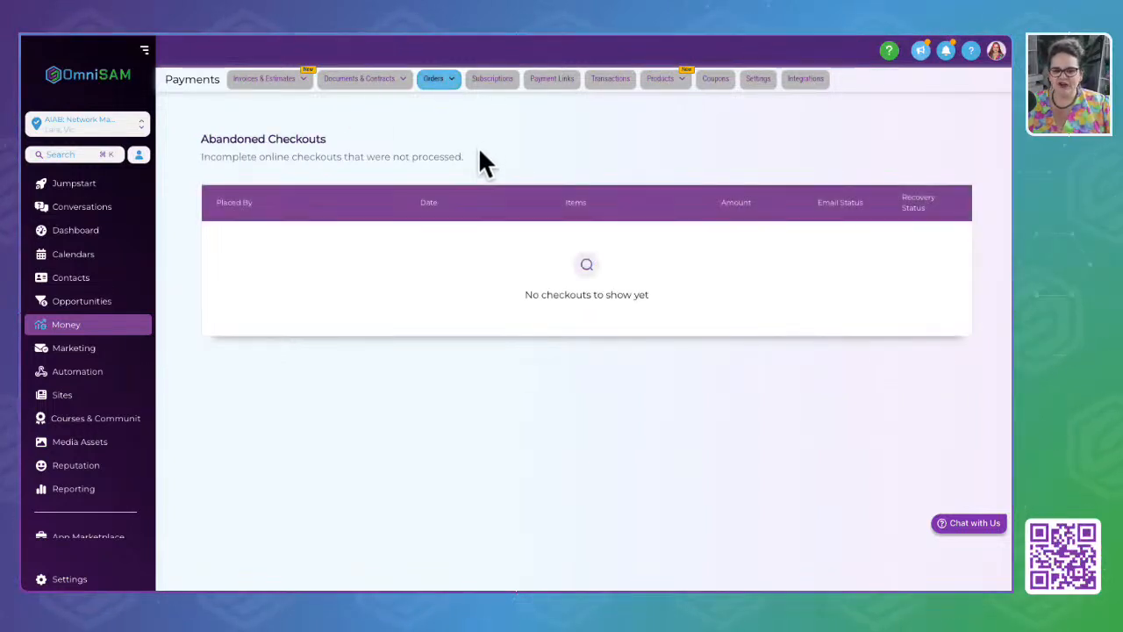
click(537, 173)
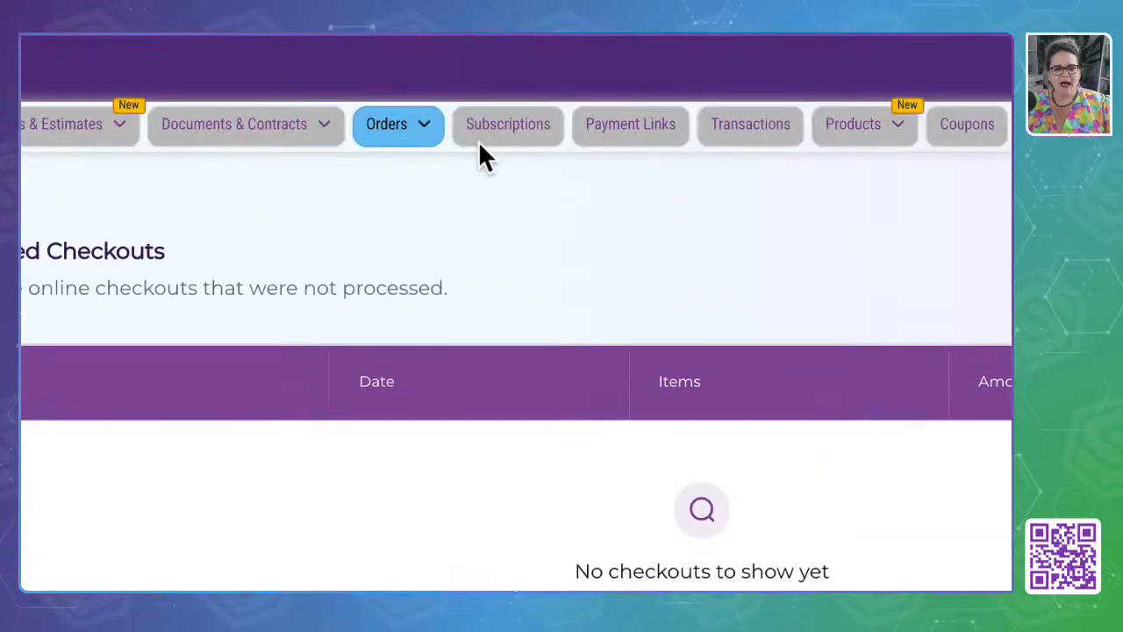
Open Subscriptions and examine the status options in its filters without applying any
click(494, 148)
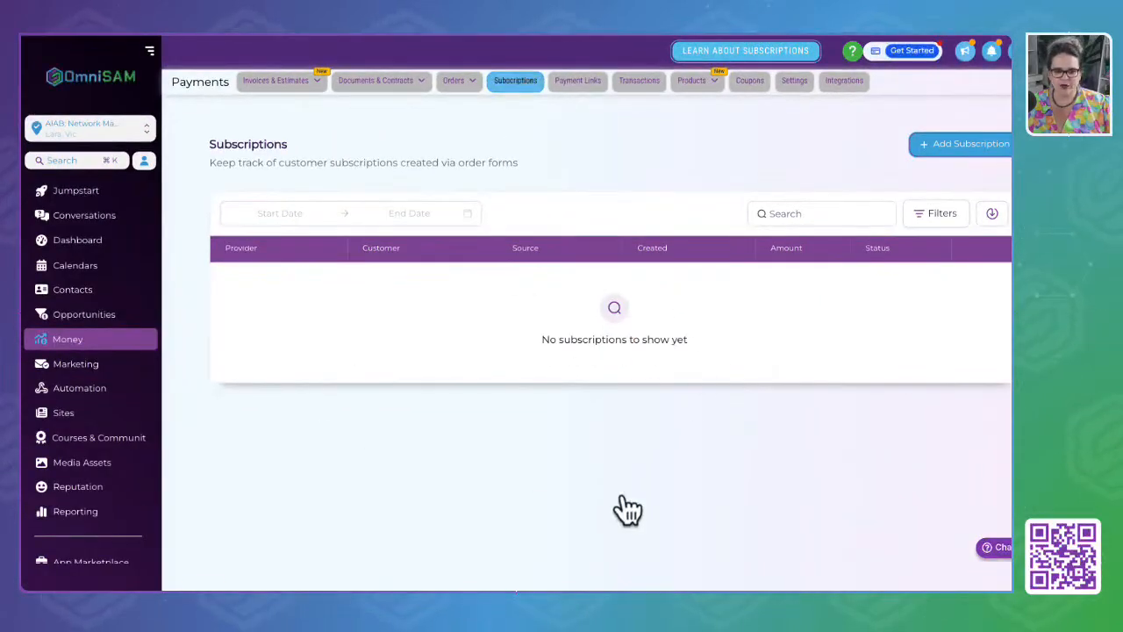
click(939, 214)
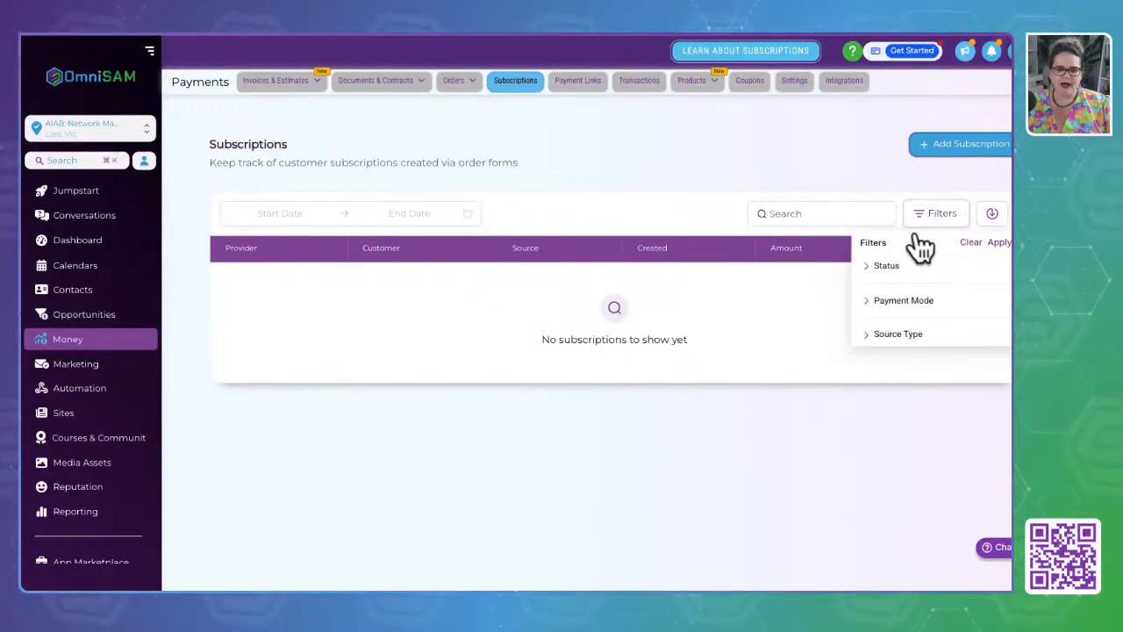
click(887, 266)
click(903, 293)
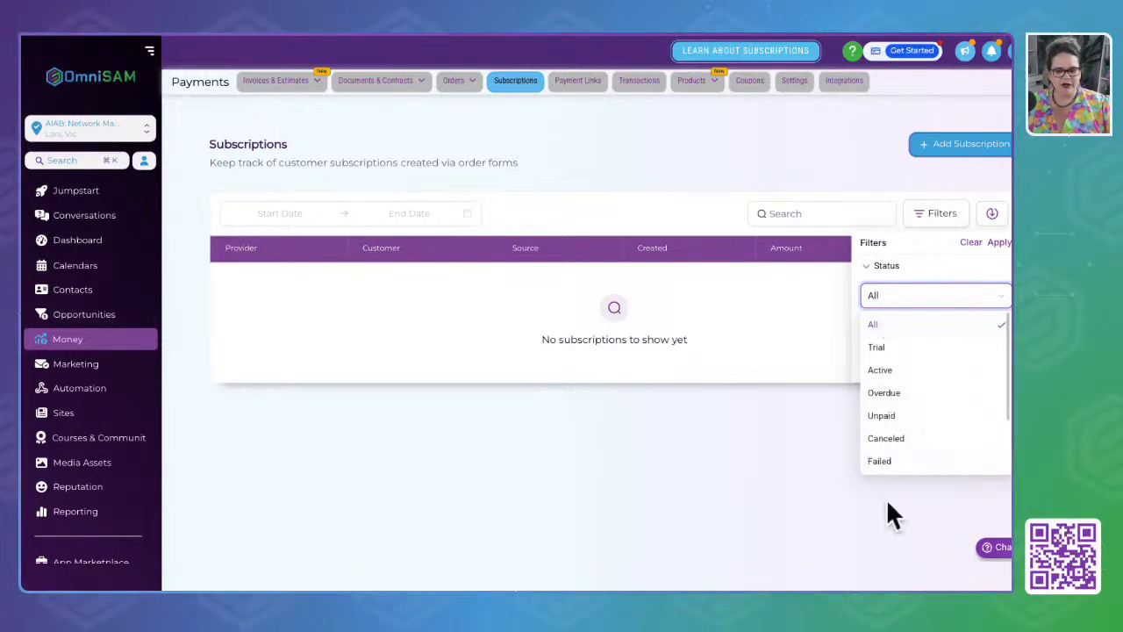
click(675, 160)
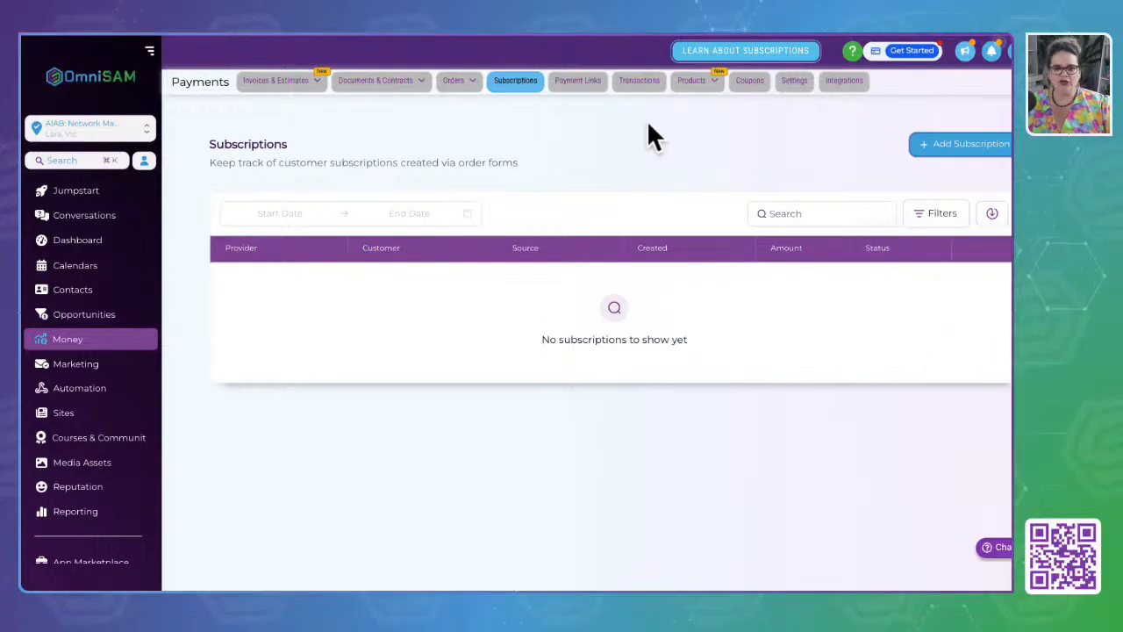
Check the product choices for a new payment link, leave it without saving, and view the Transactions page
click(577, 82)
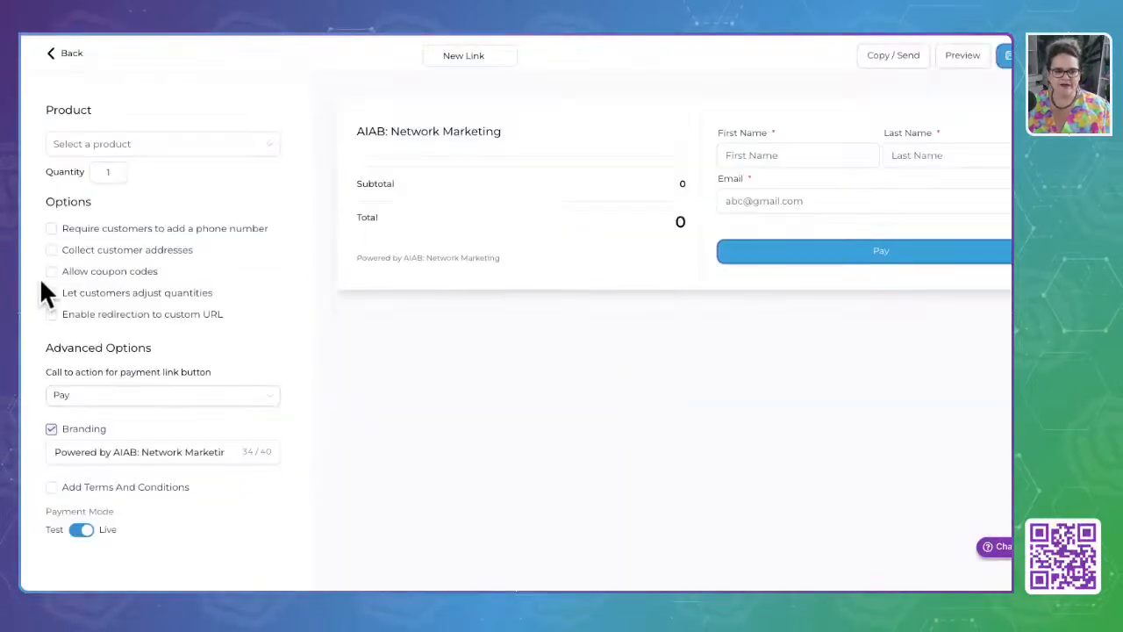
click(98, 147)
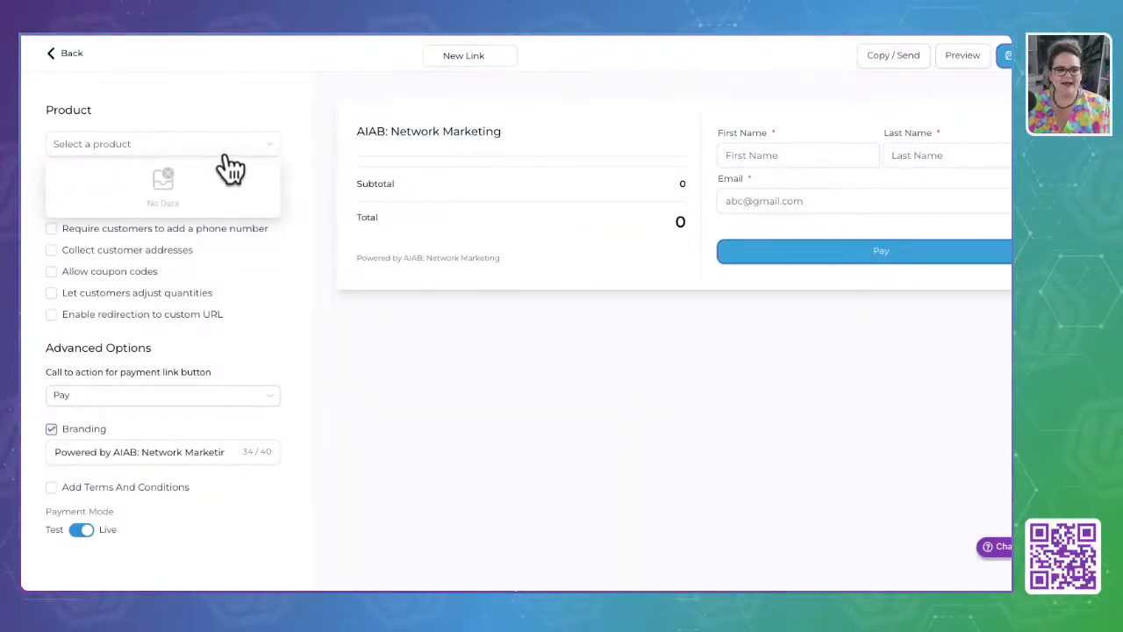
click(330, 454)
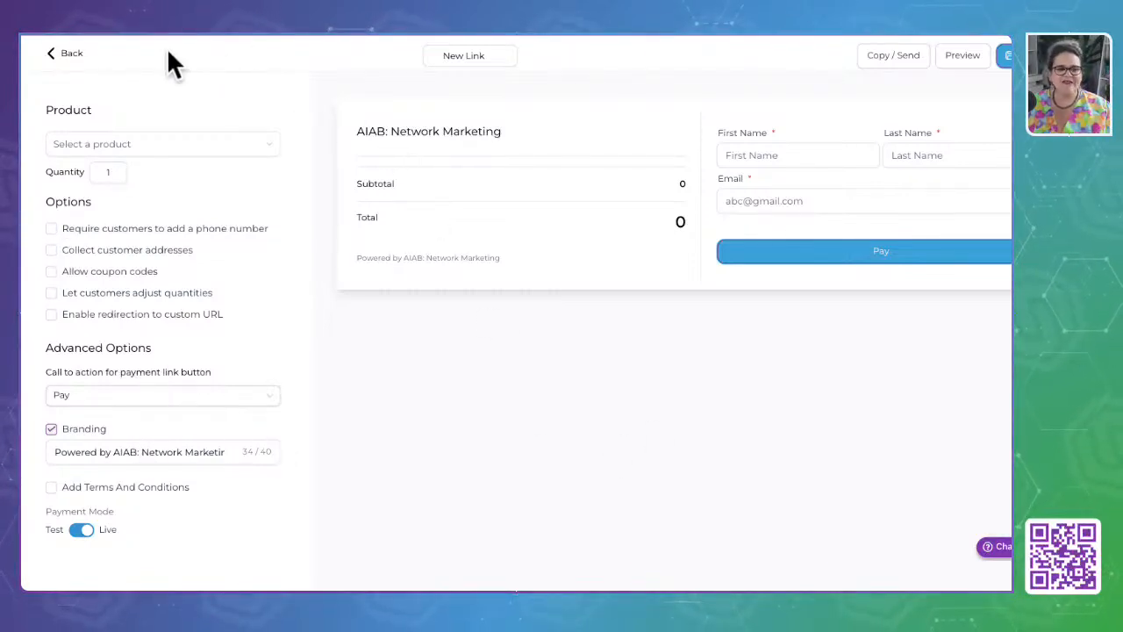
click(72, 57)
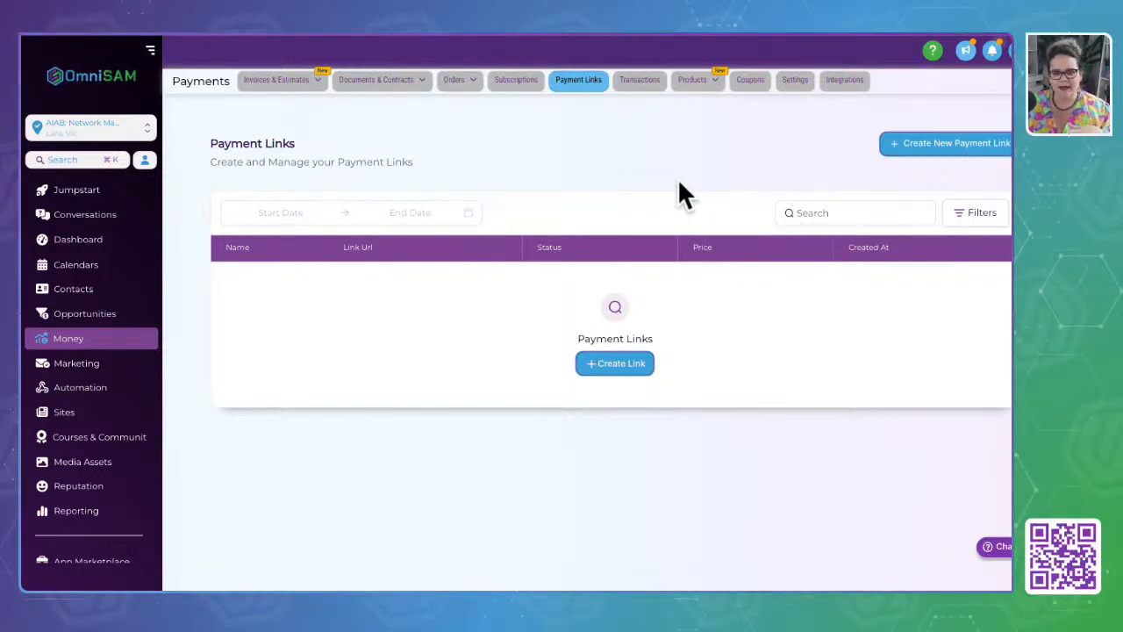
click(640, 81)
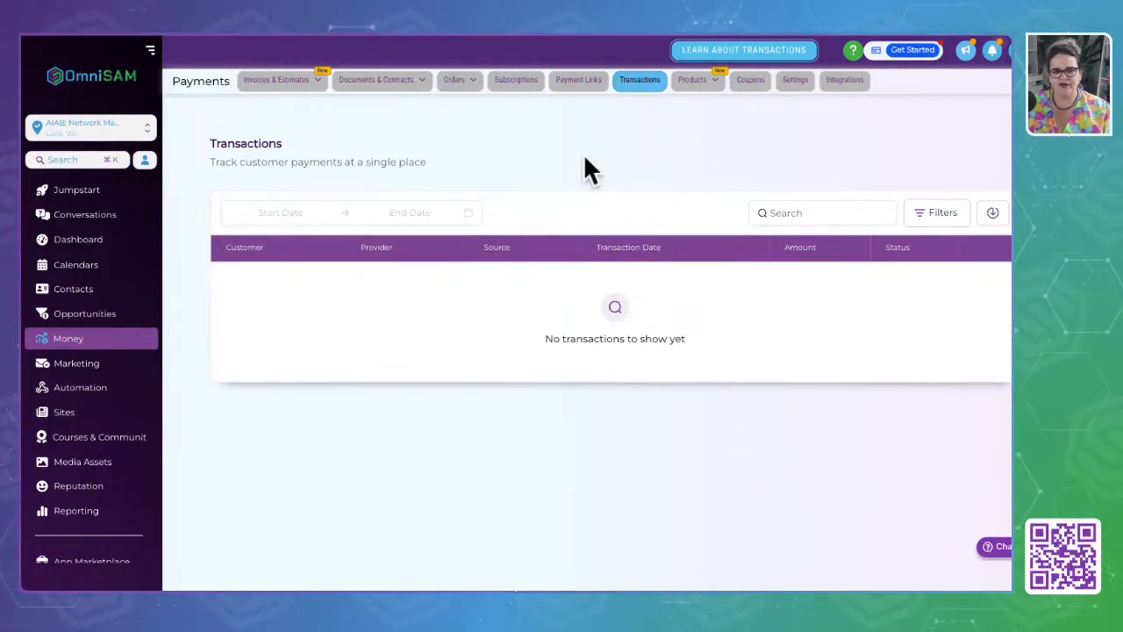
Start creating a product and turn off its inclusion in the online store
mouse_move(690, 90)
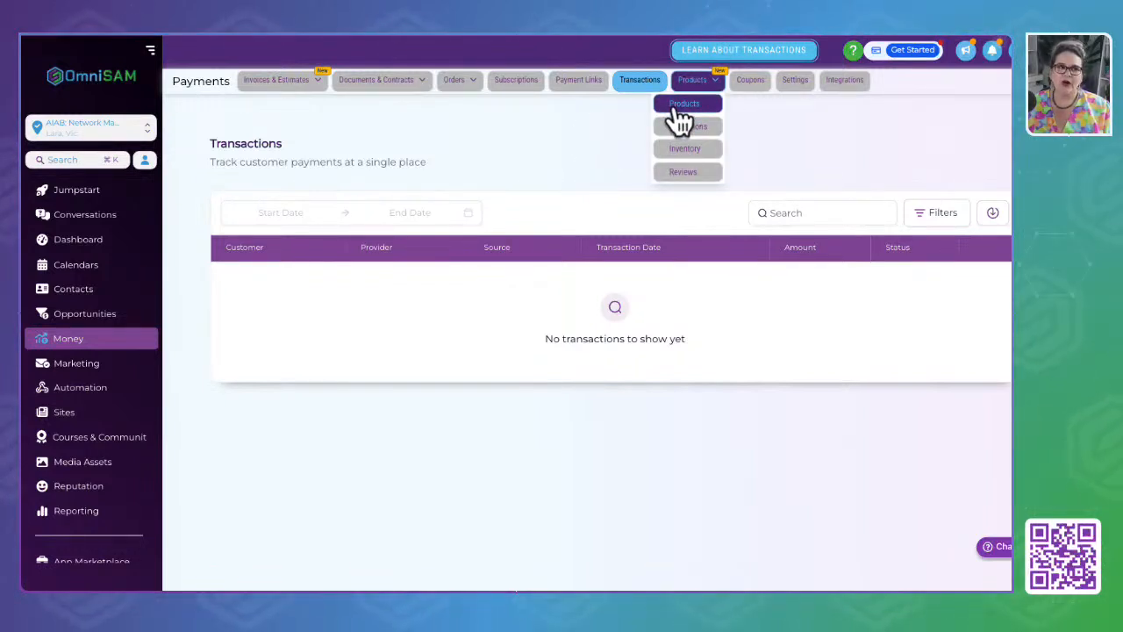
click(679, 111)
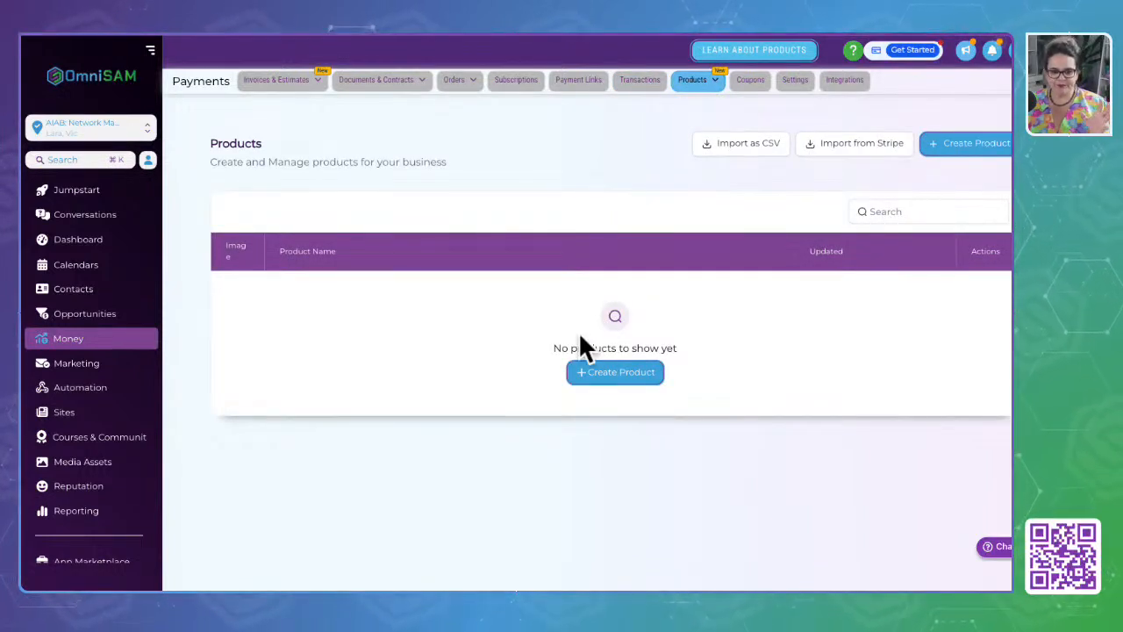
click(611, 379)
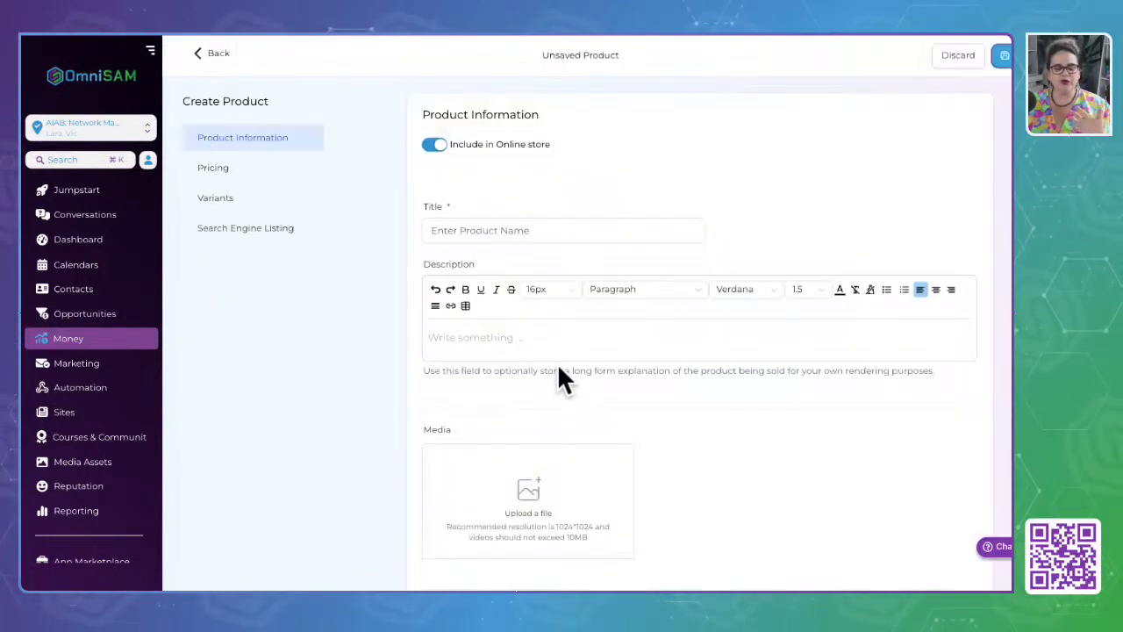
click(539, 235)
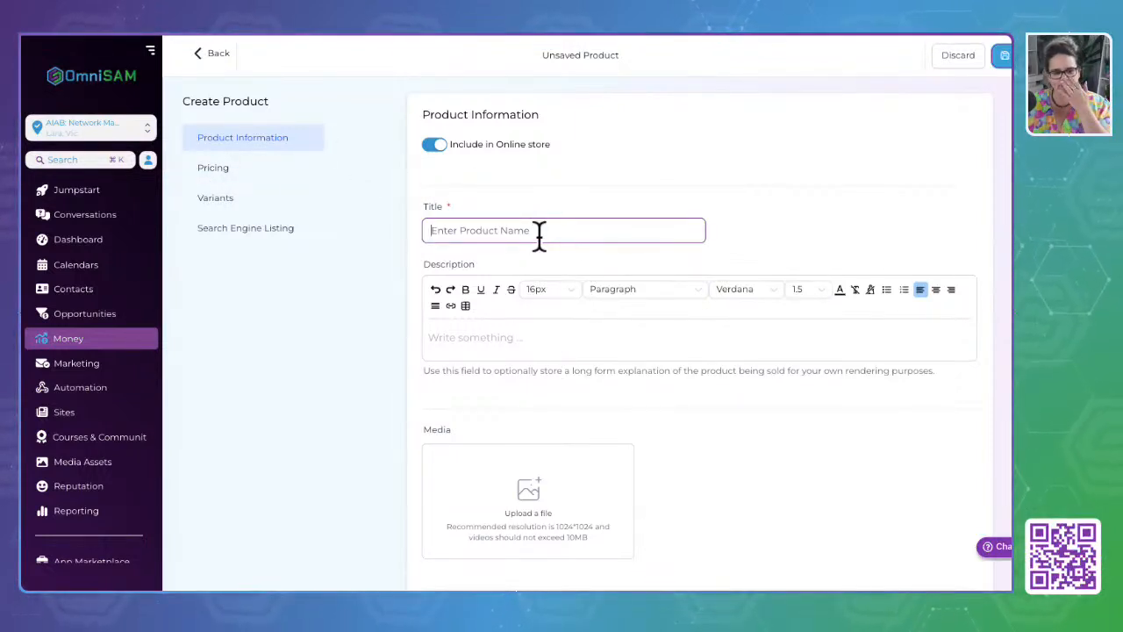
click(443, 148)
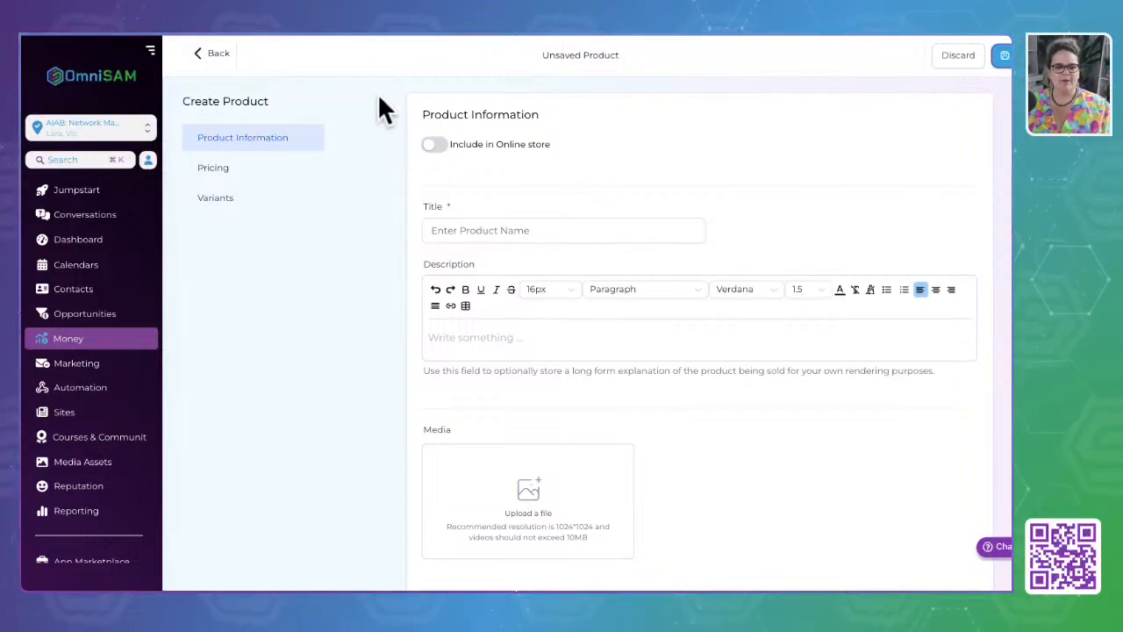
Open the OmniSAM Service Store website in a new browser tab and browse its product listings
click(338, 32)
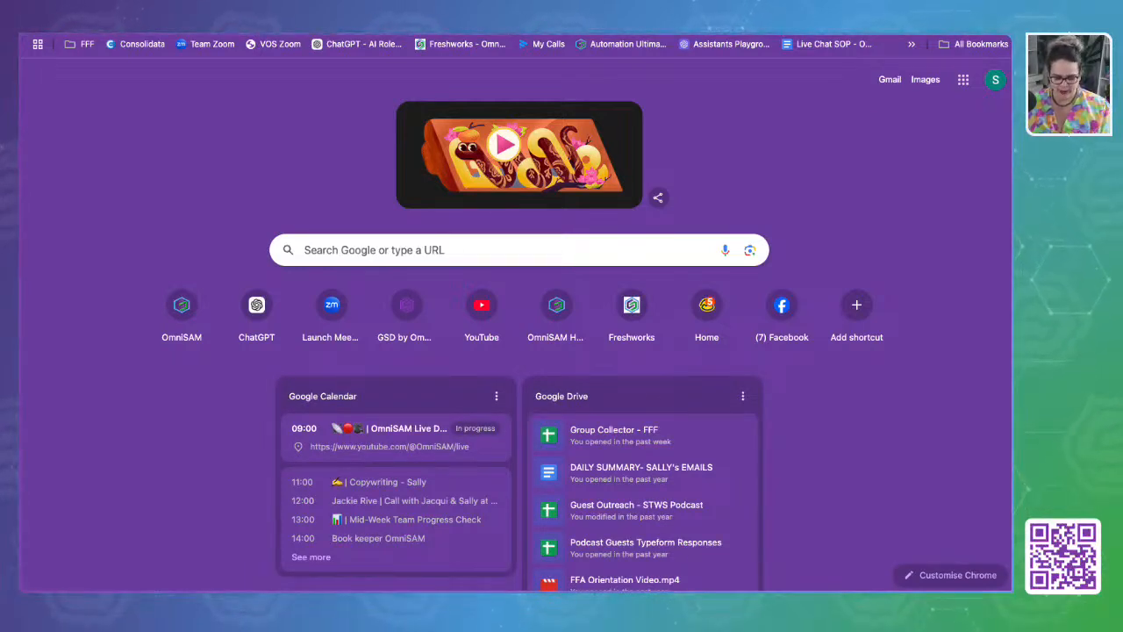
key(Return)
scroll(391, 430, down, 10)
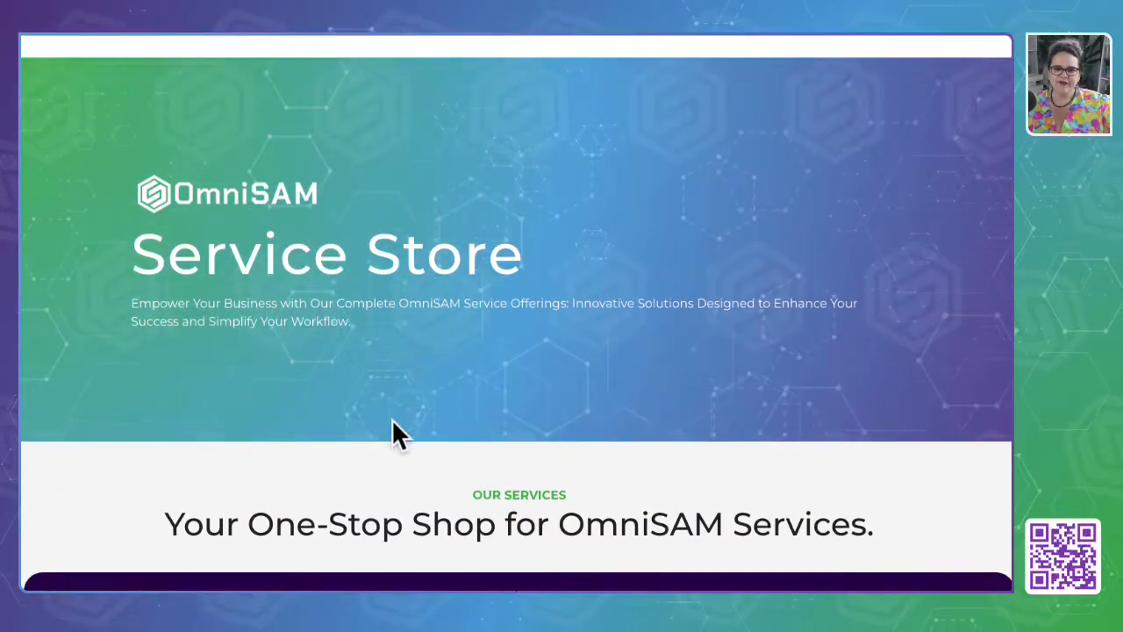
scroll(392, 430, down, 2)
scroll(389, 431, up, 15)
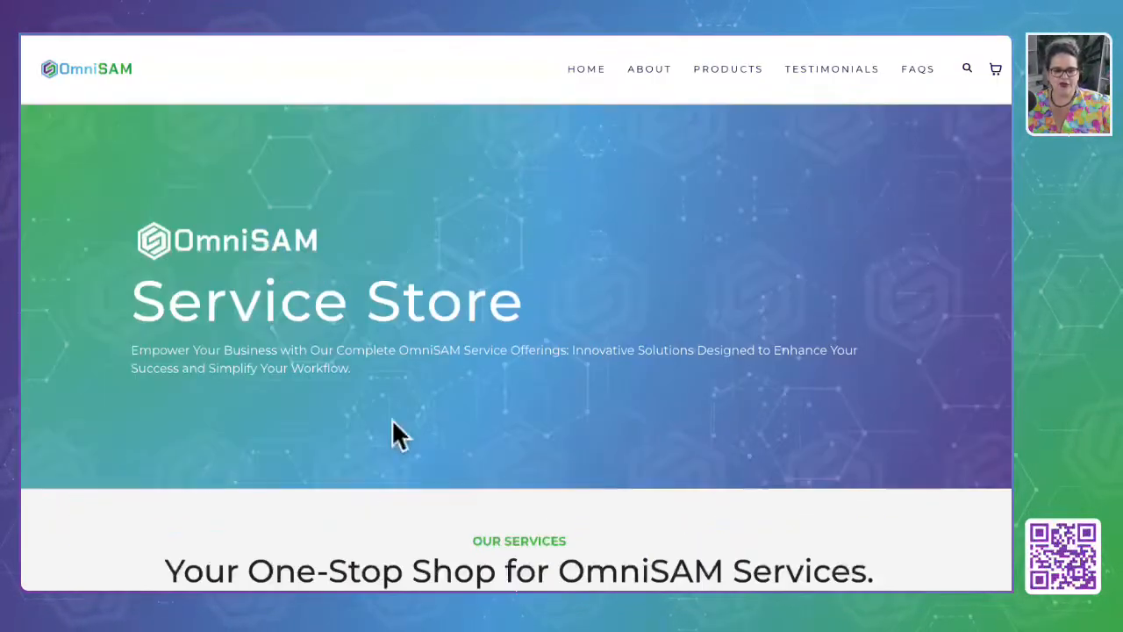
scroll(369, 451, down, 3)
scroll(412, 481, down, 7)
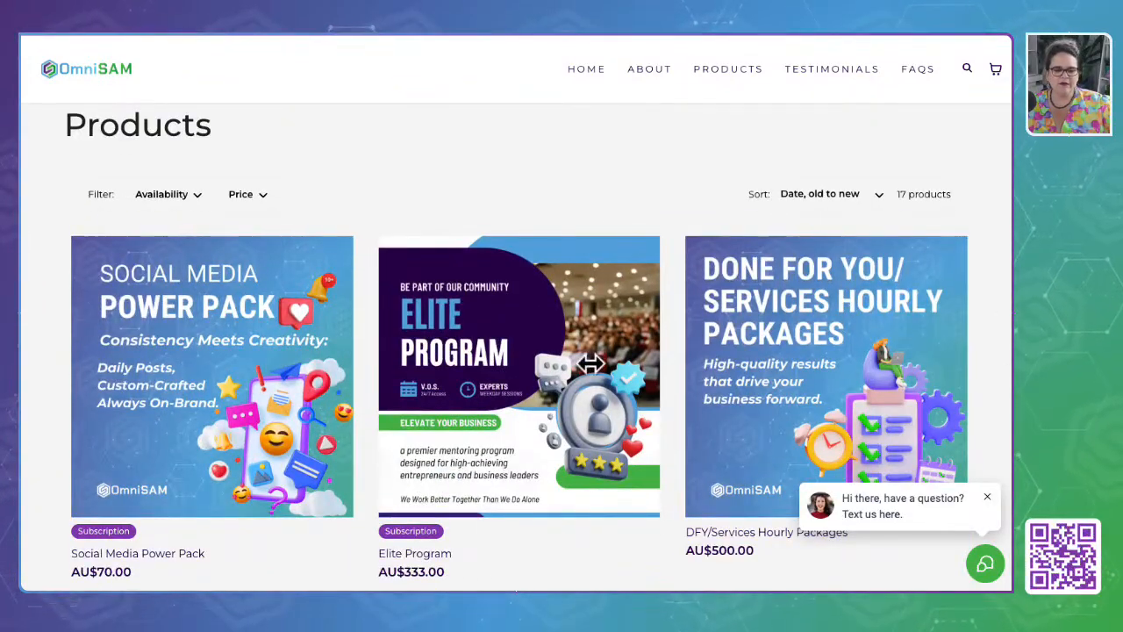
scroll(649, 346, down, 1)
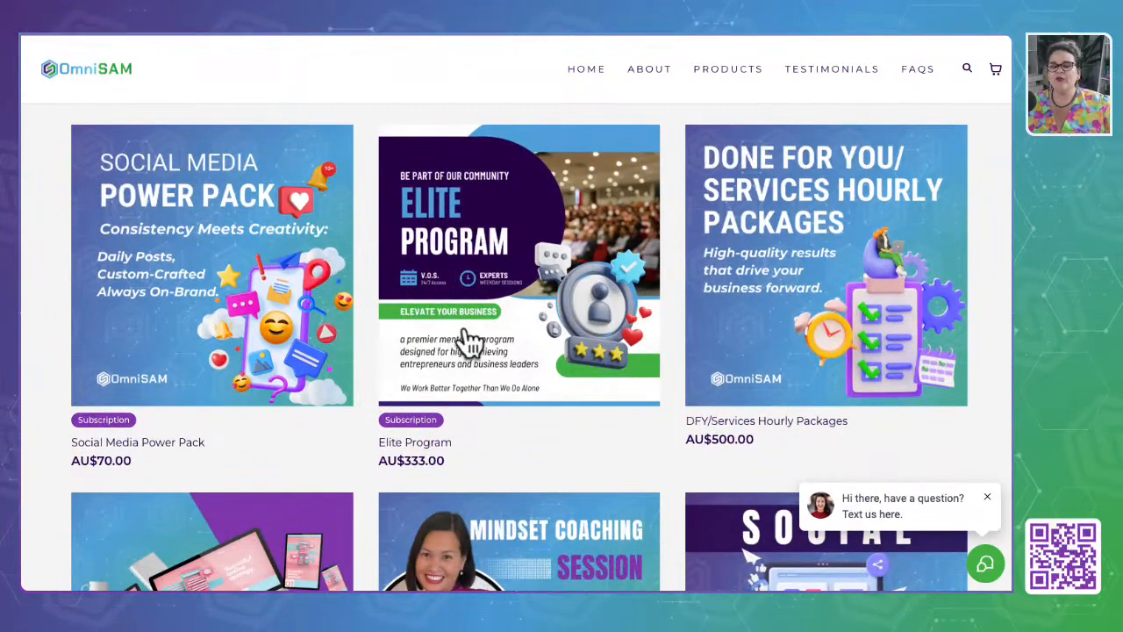
scroll(489, 351, up, 1)
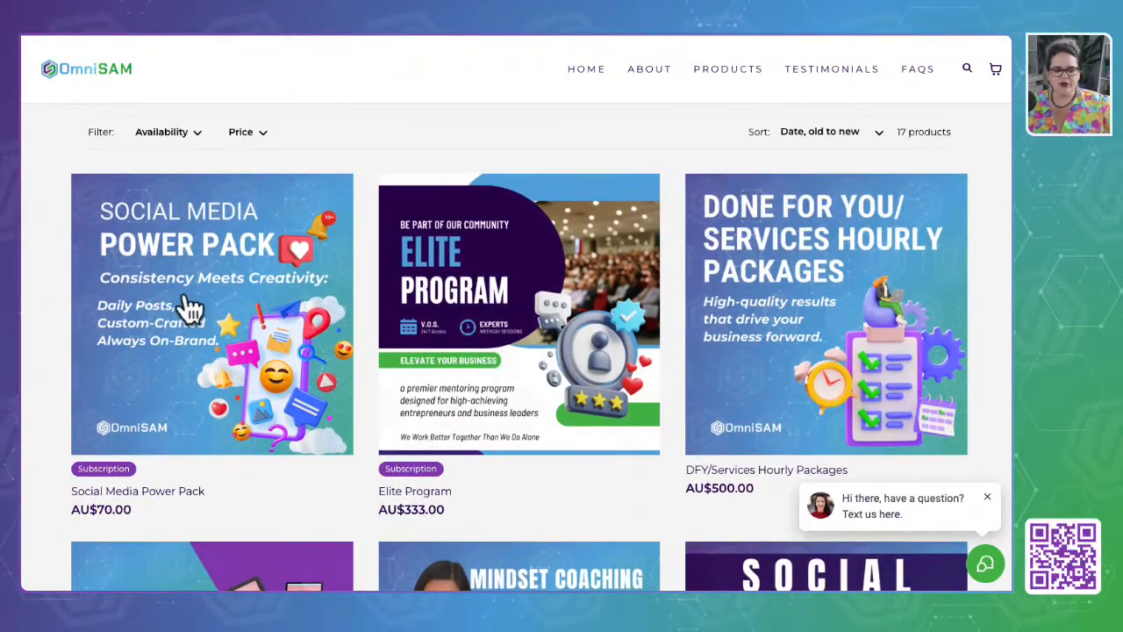
Read the full description and payment options of the Social Media Power Pack, and return to the unsaved product form
click(188, 308)
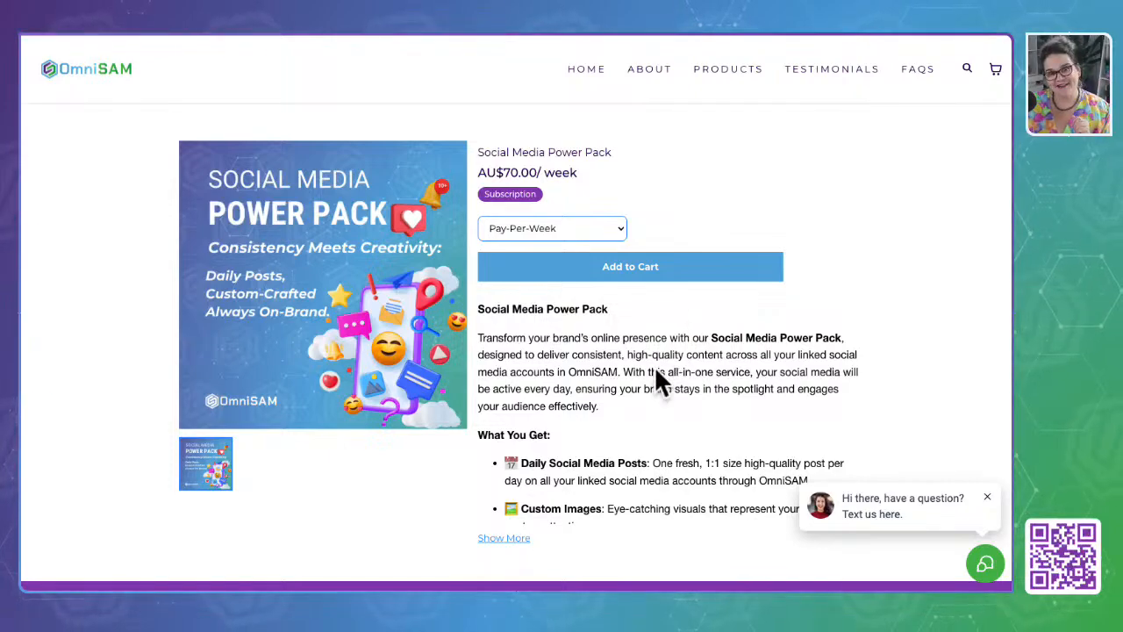
scroll(657, 448, down, 2)
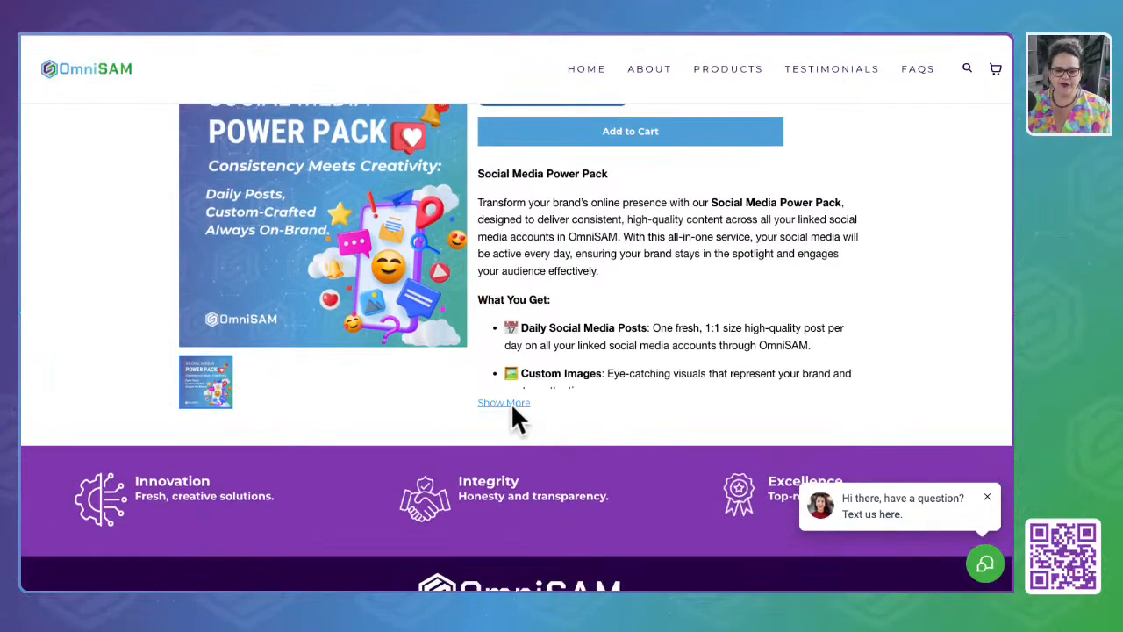
click(510, 404)
scroll(599, 395, down, 1)
scroll(598, 395, down, 5)
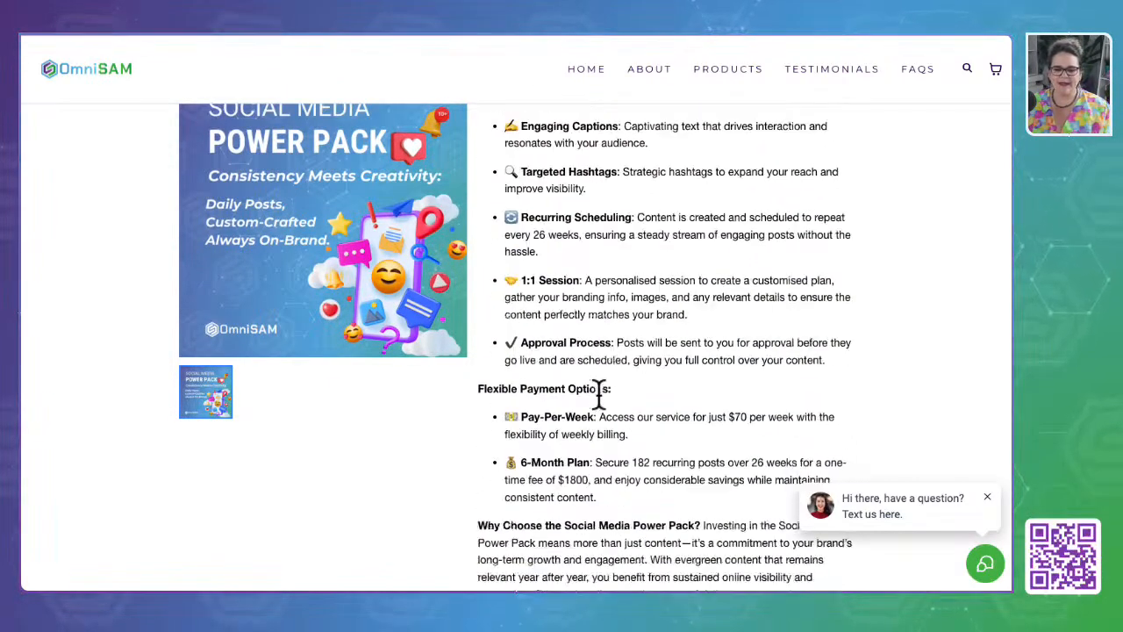
scroll(566, 231, up, 10)
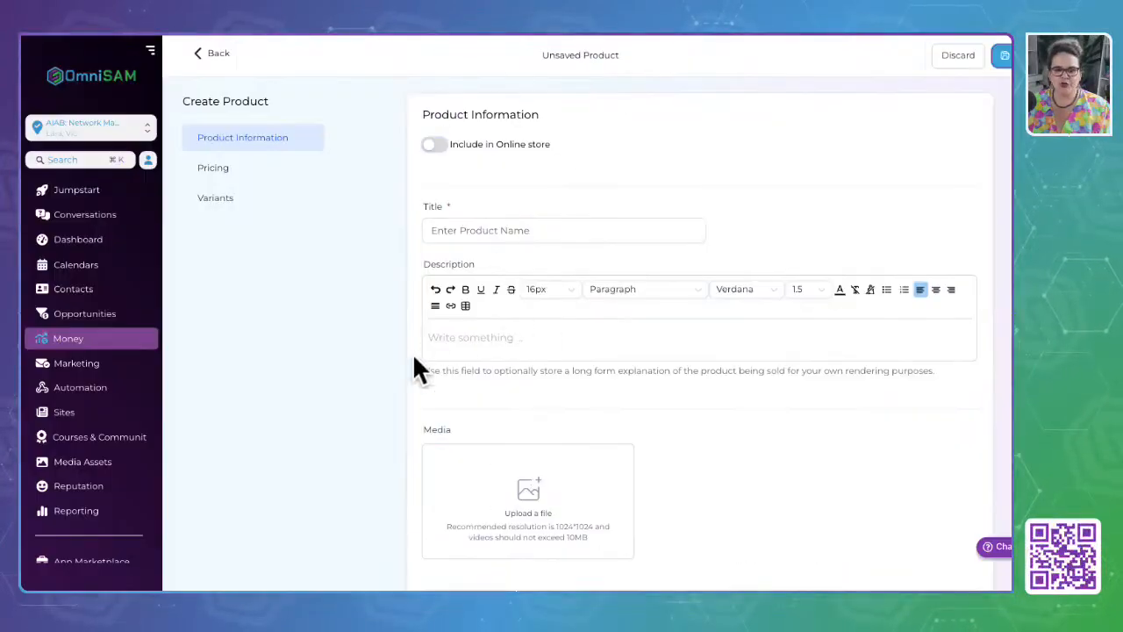
Set the new product's prices to exclude tax by choosing No under Include tax in prices
click(504, 334)
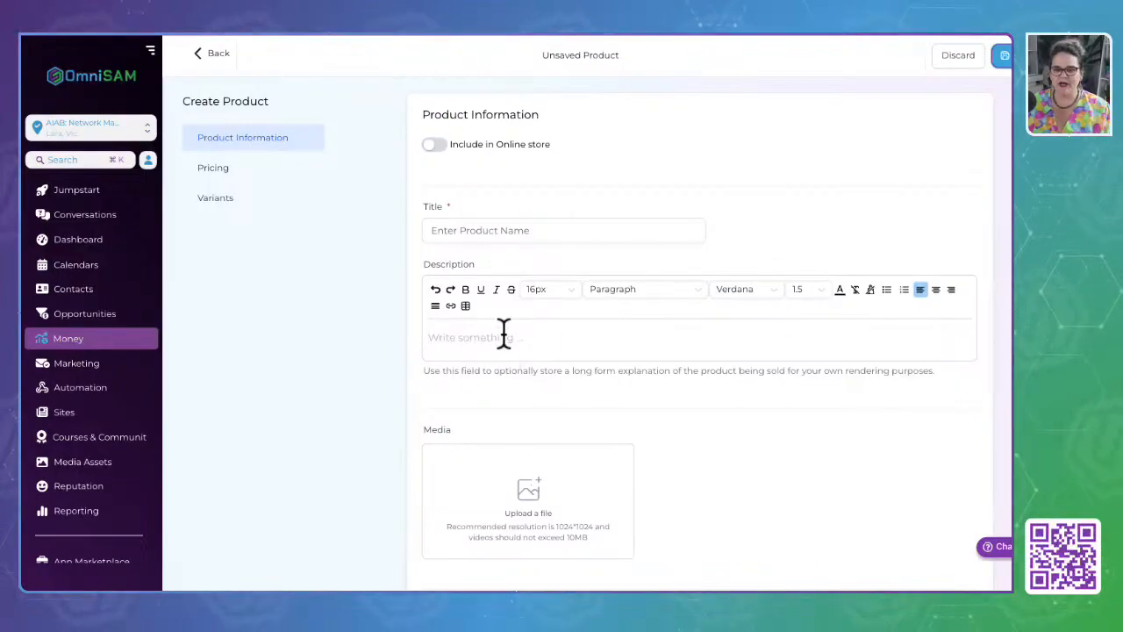
scroll(504, 334, down, 3)
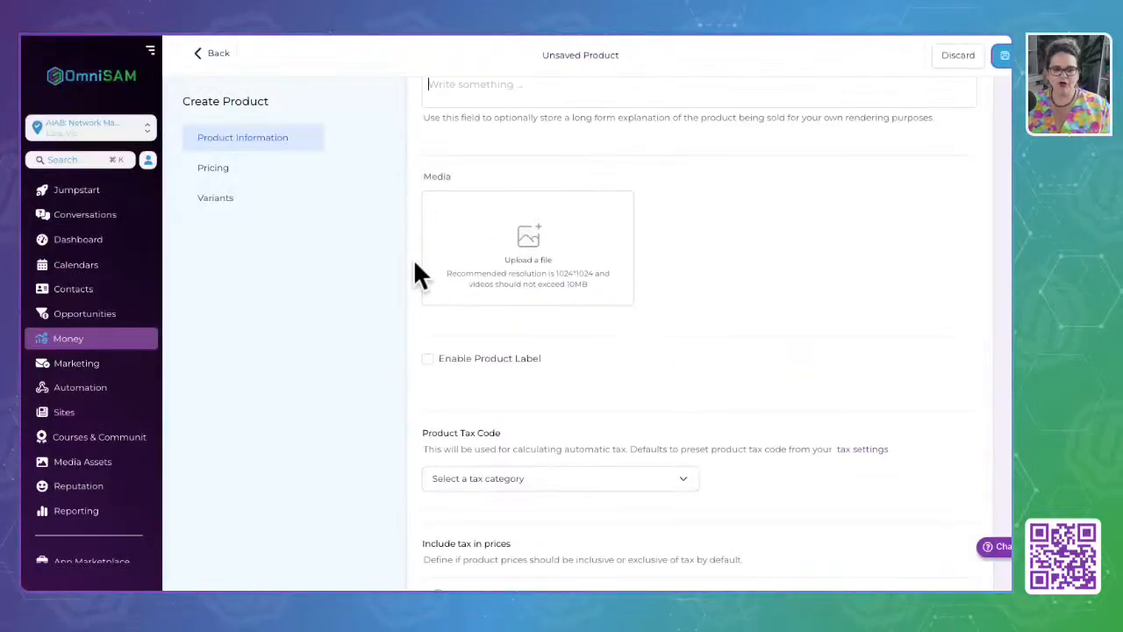
scroll(551, 276, down, 3)
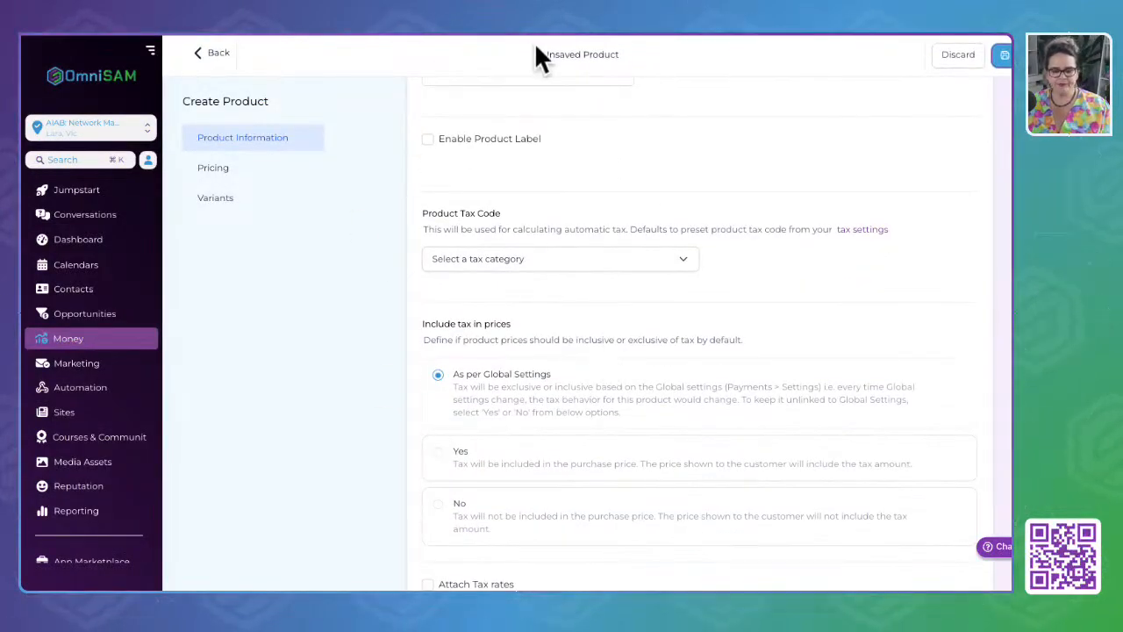
scroll(529, 290, down, 2)
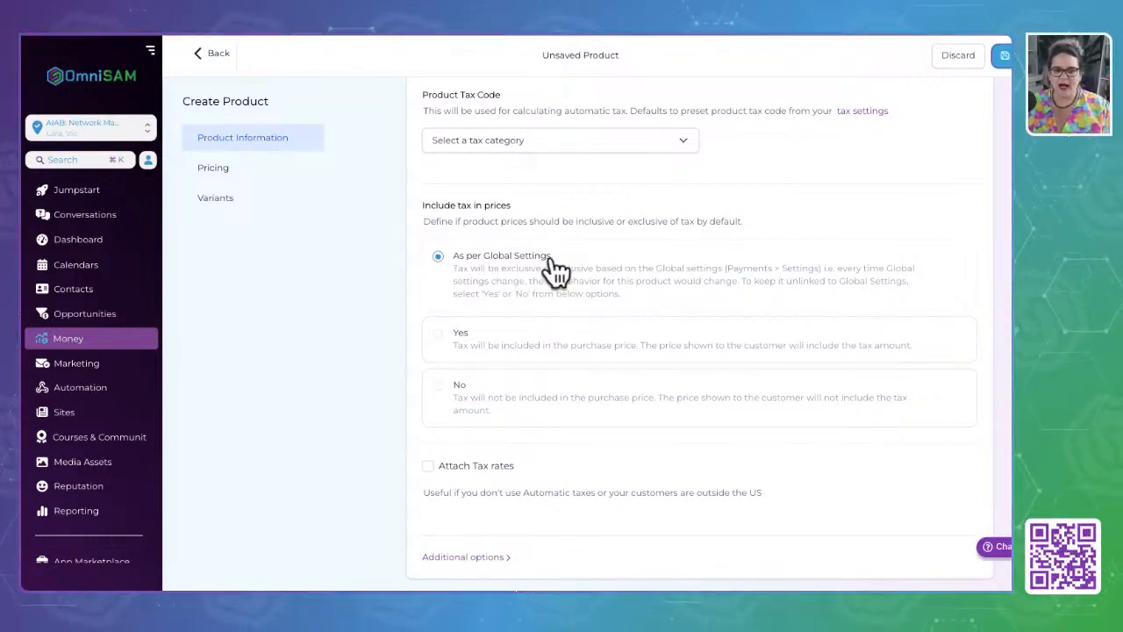
click(491, 342)
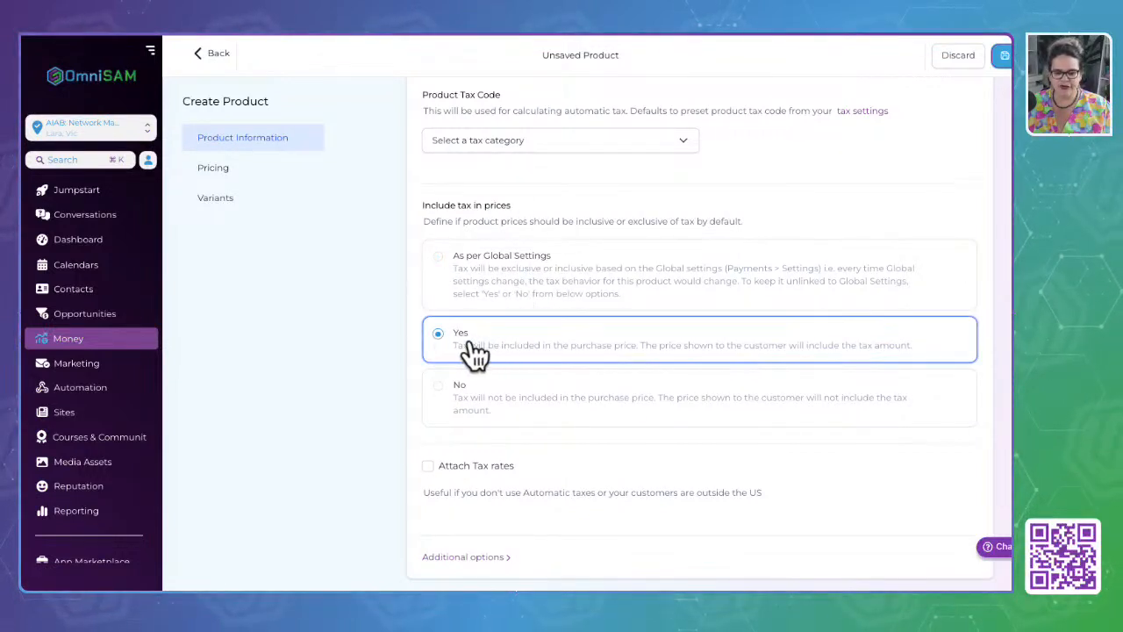
click(473, 405)
scroll(476, 406, down, 1)
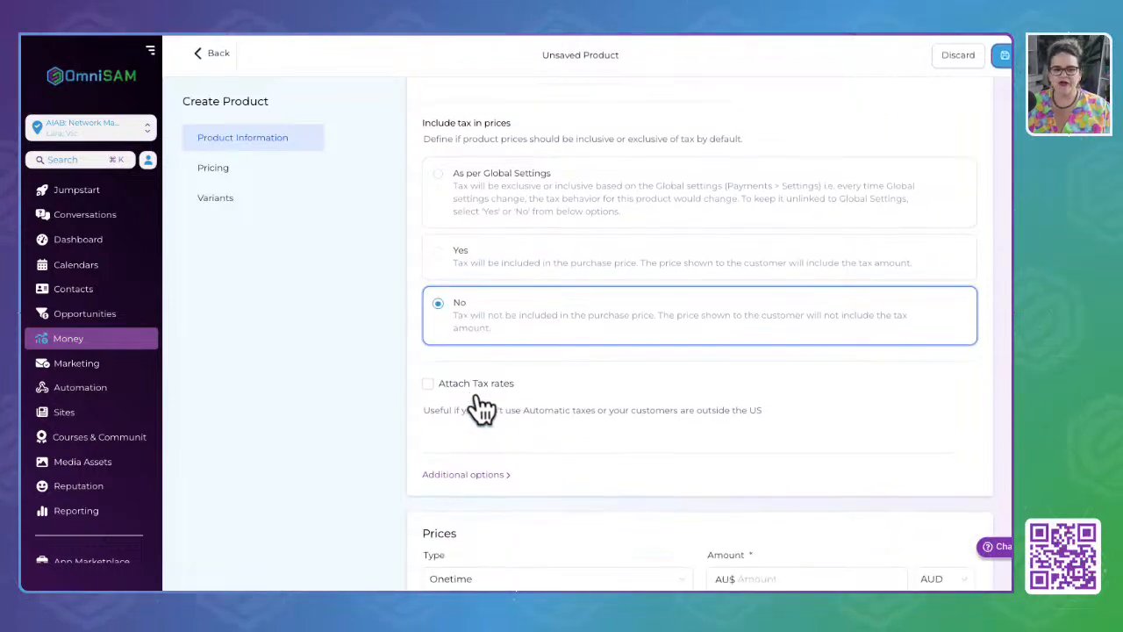
Enable attached tax rates, check the available taxes, and compare the Yes and No tax inclusion options, finishing on No
click(430, 384)
click(474, 436)
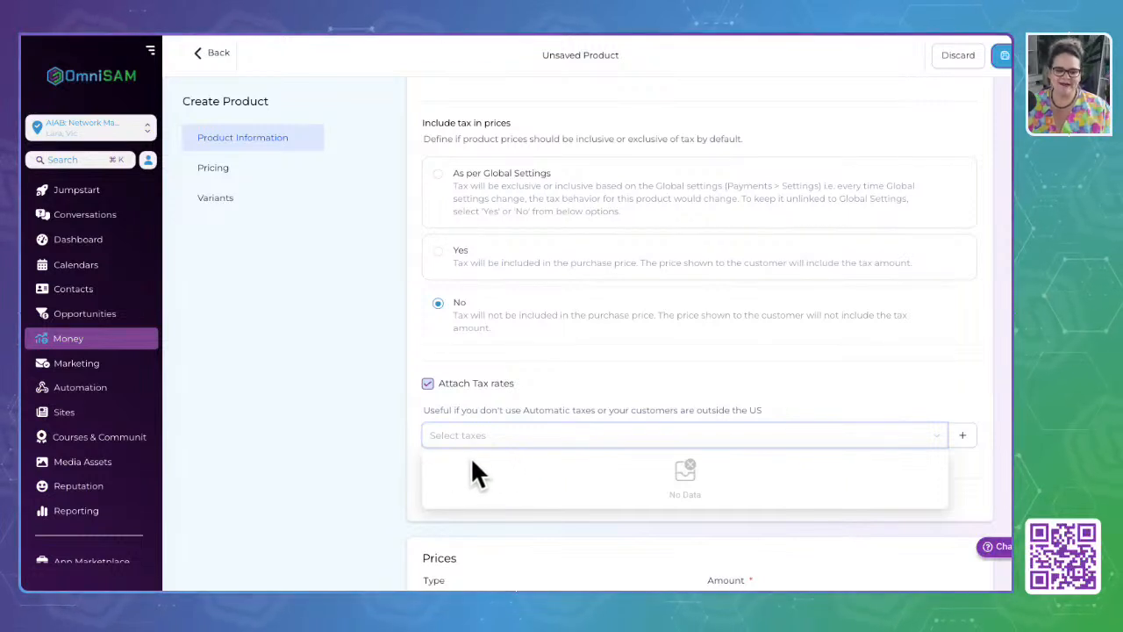
click(530, 400)
click(451, 265)
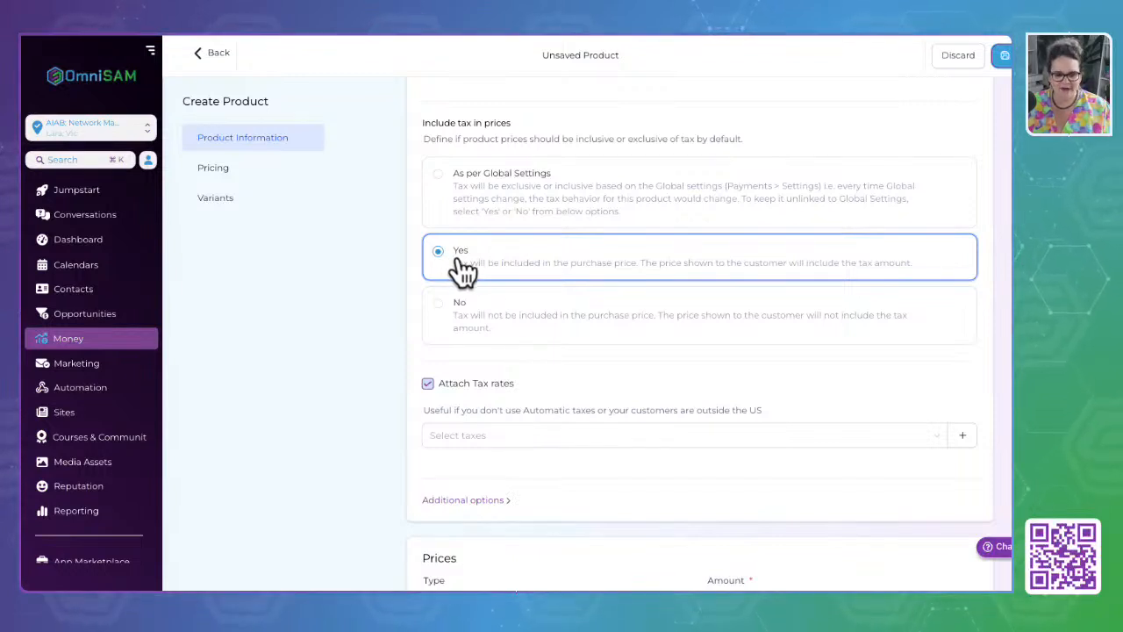
click(498, 313)
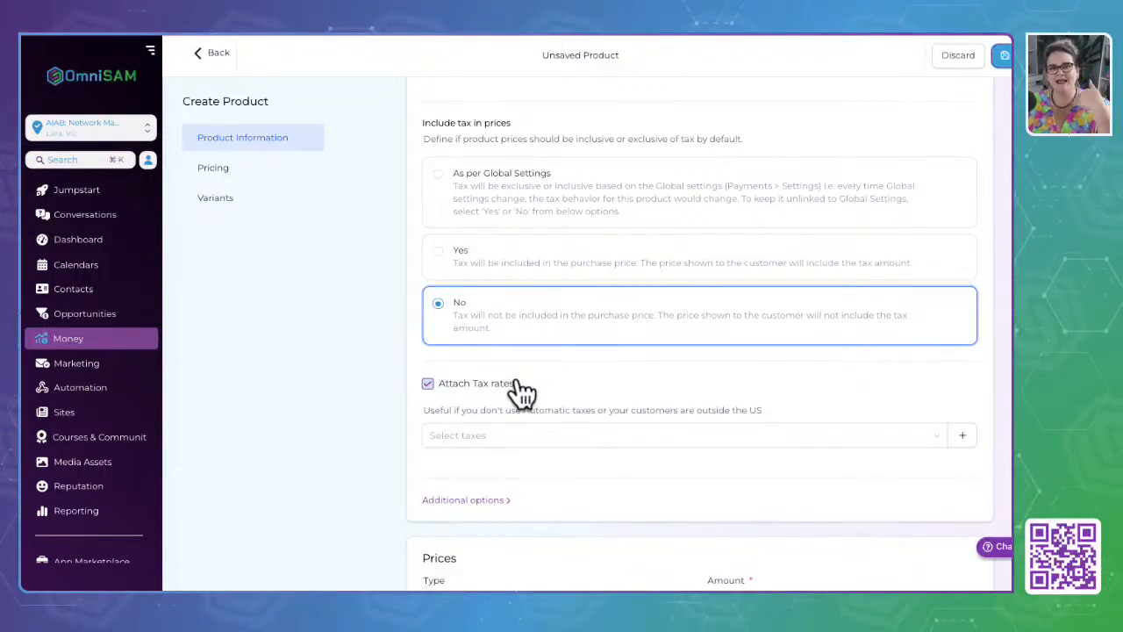
Make the product's price recurring with an amount of AU$100 and a monthly billing period
scroll(573, 394, down, 3)
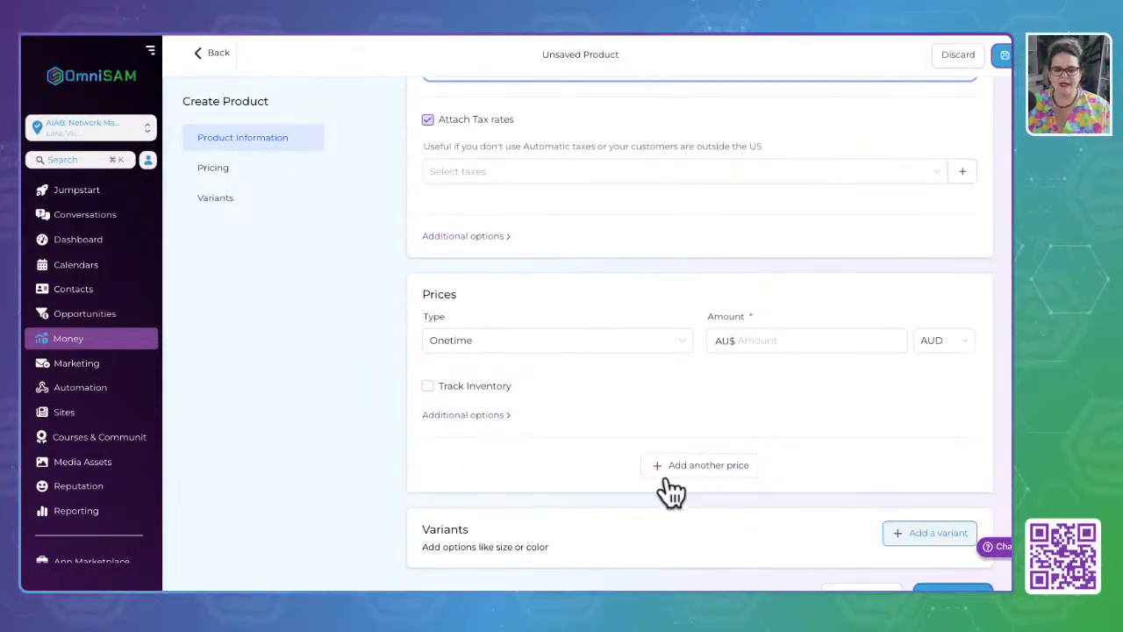
scroll(491, 479, down, 1)
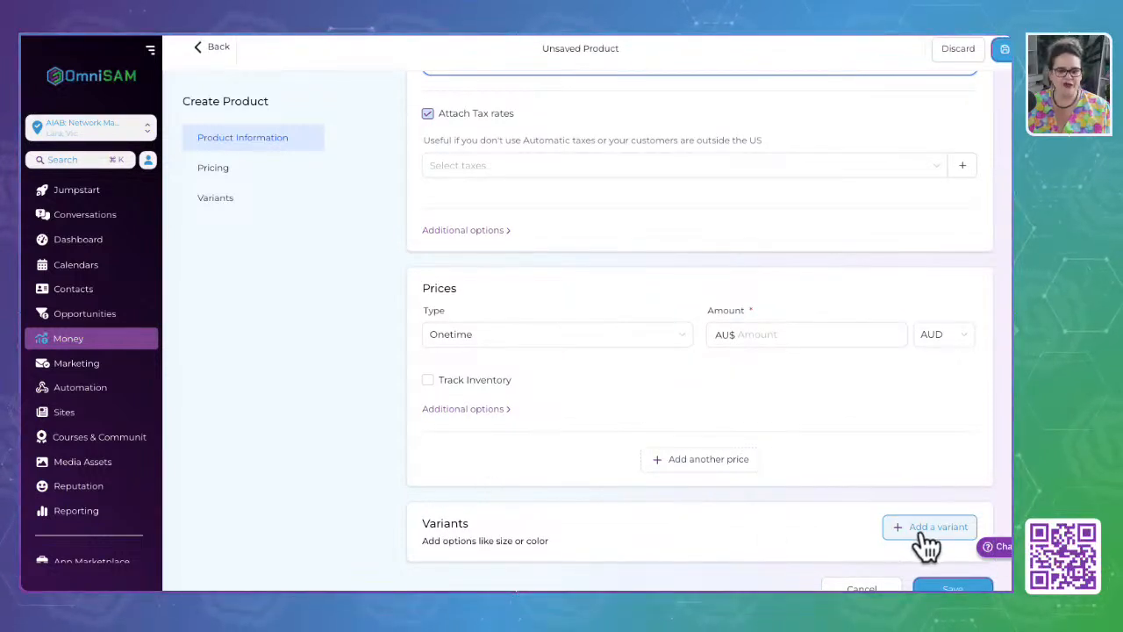
click(438, 337)
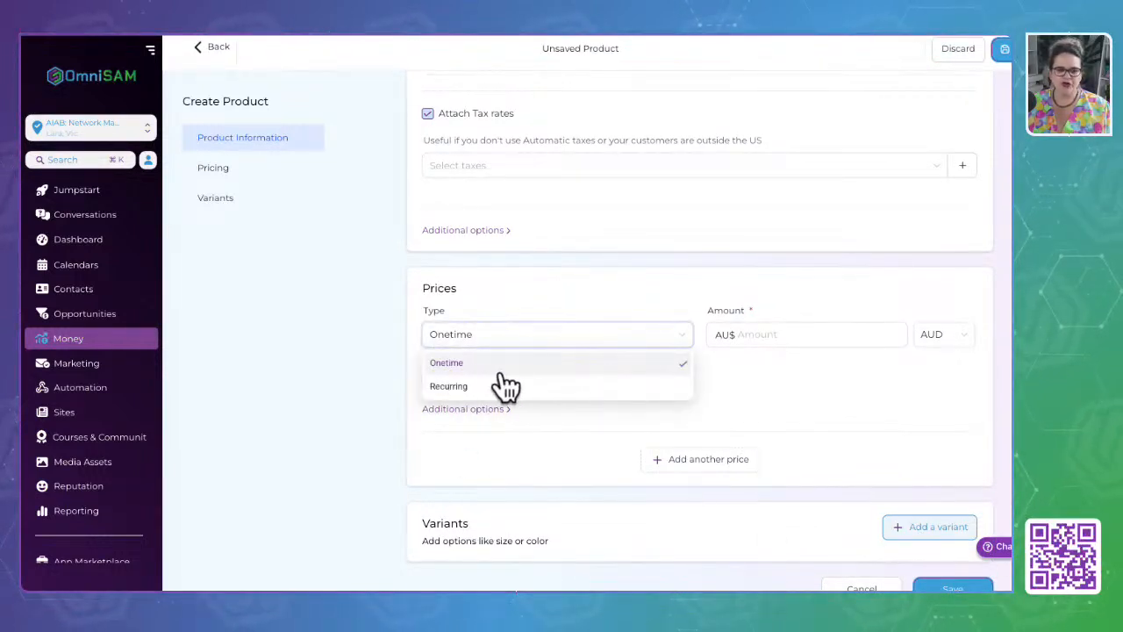
click(455, 386)
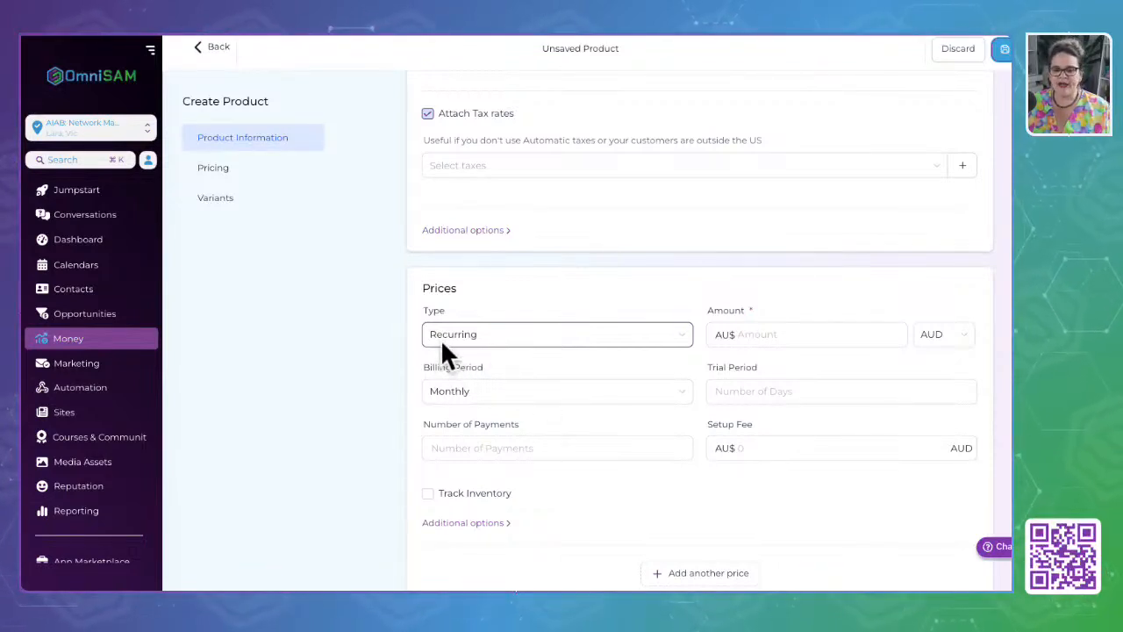
click(766, 337)
text(100)
click(491, 392)
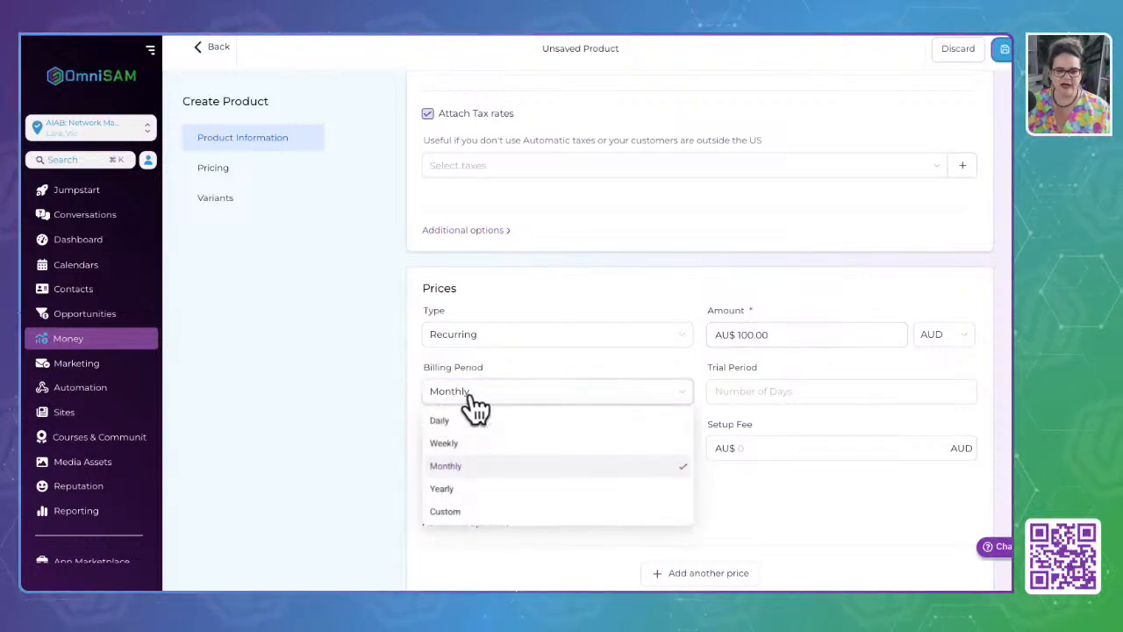
click(447, 468)
click(746, 390)
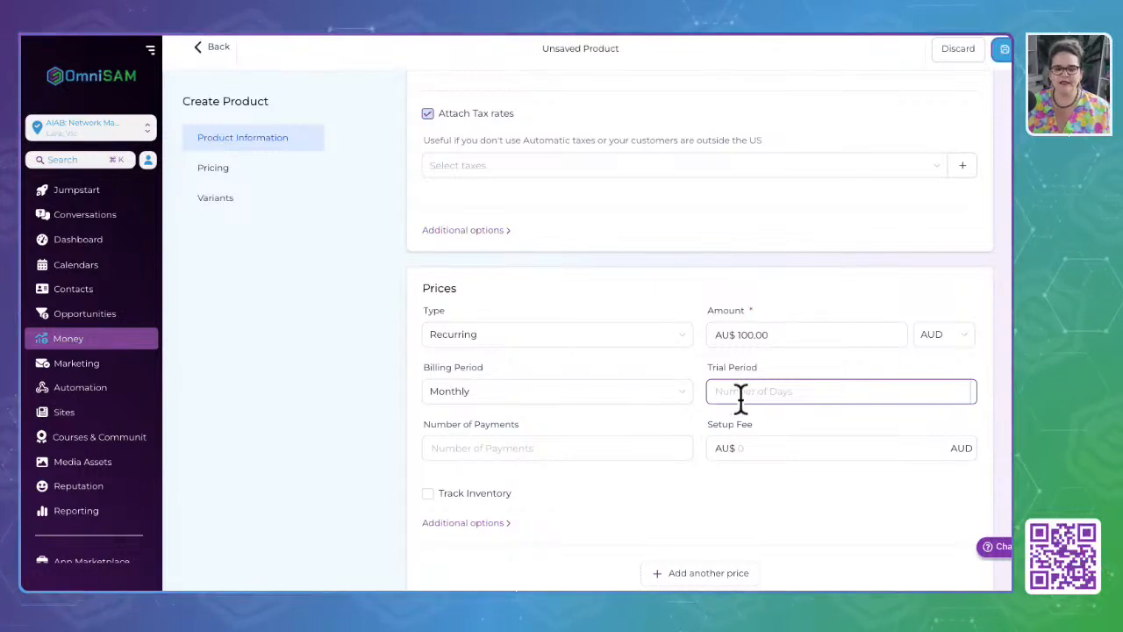
click(489, 448)
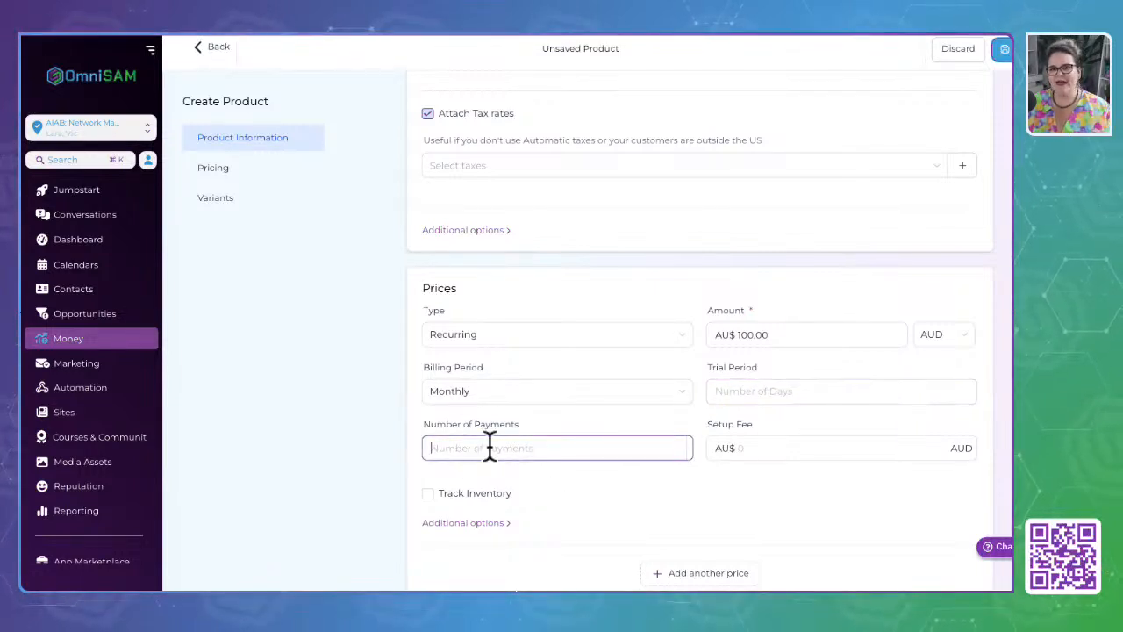
text(3)
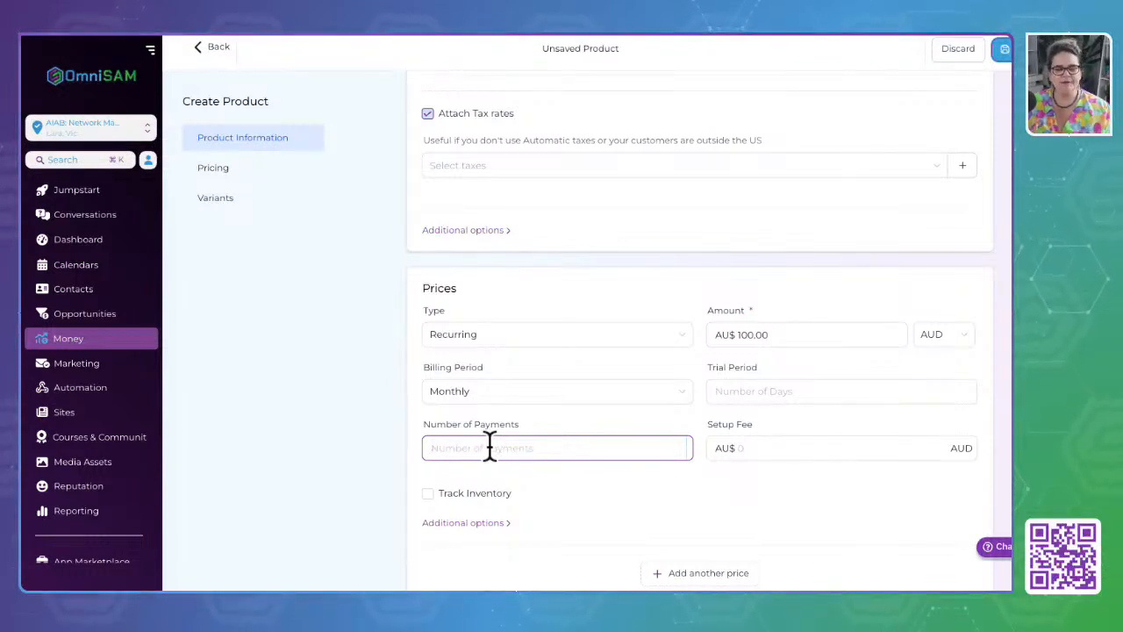
click(819, 447)
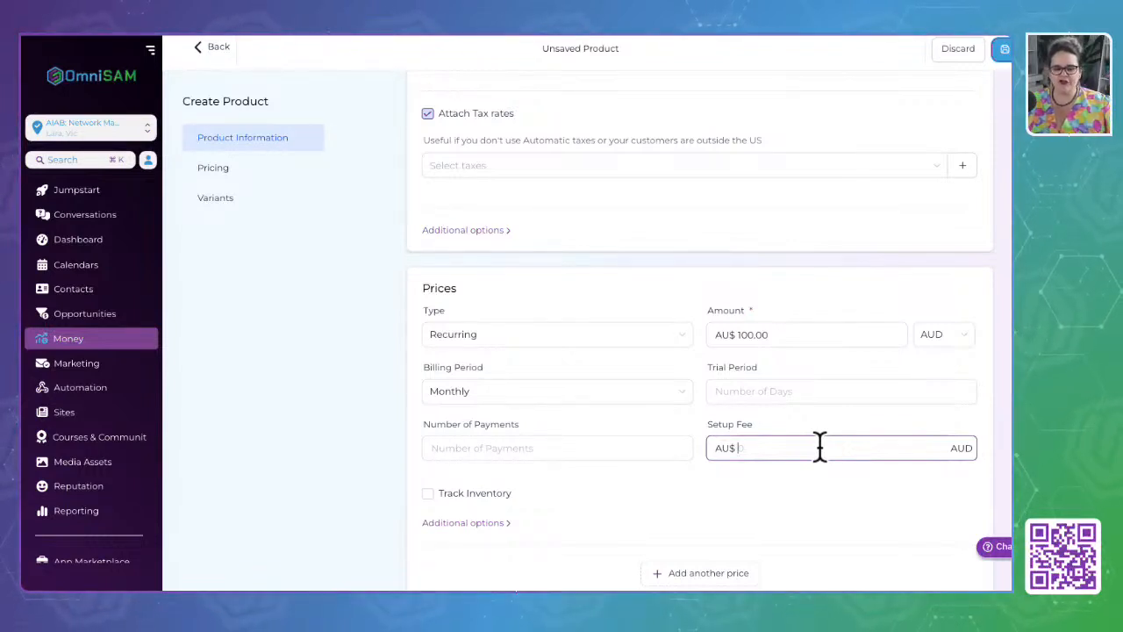
Give the recurring price a 7-day trial period and an AU$7 setup fee, and change its amount to AU$333
click(756, 395)
text(7)
click(750, 448)
text(7)
drag(800, 344, 439, 346)
text(333)
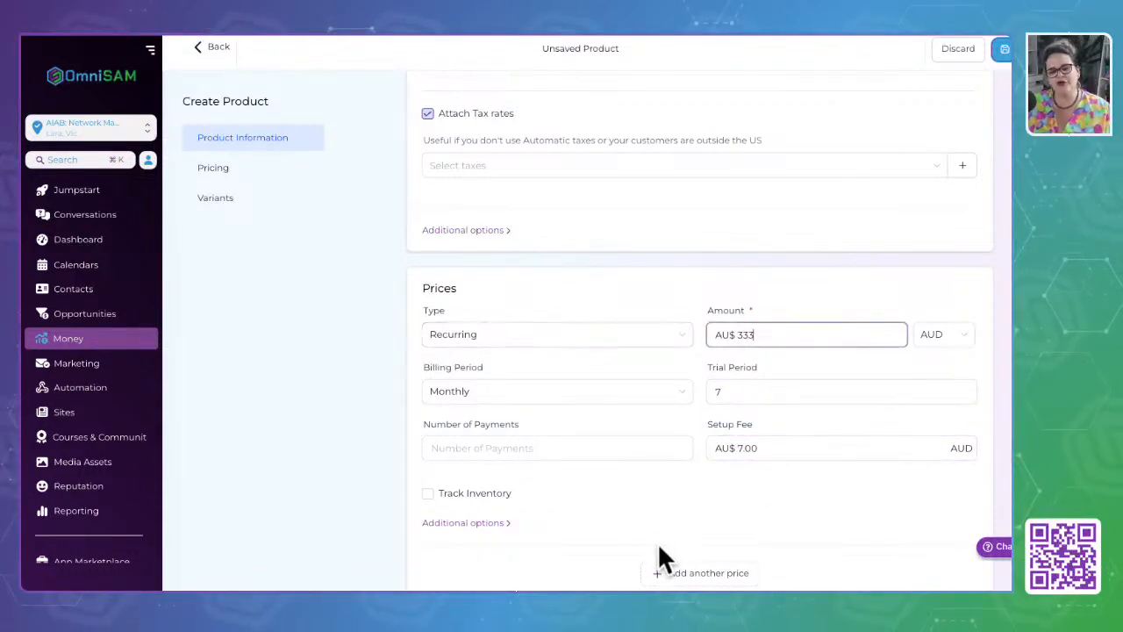
click(640, 528)
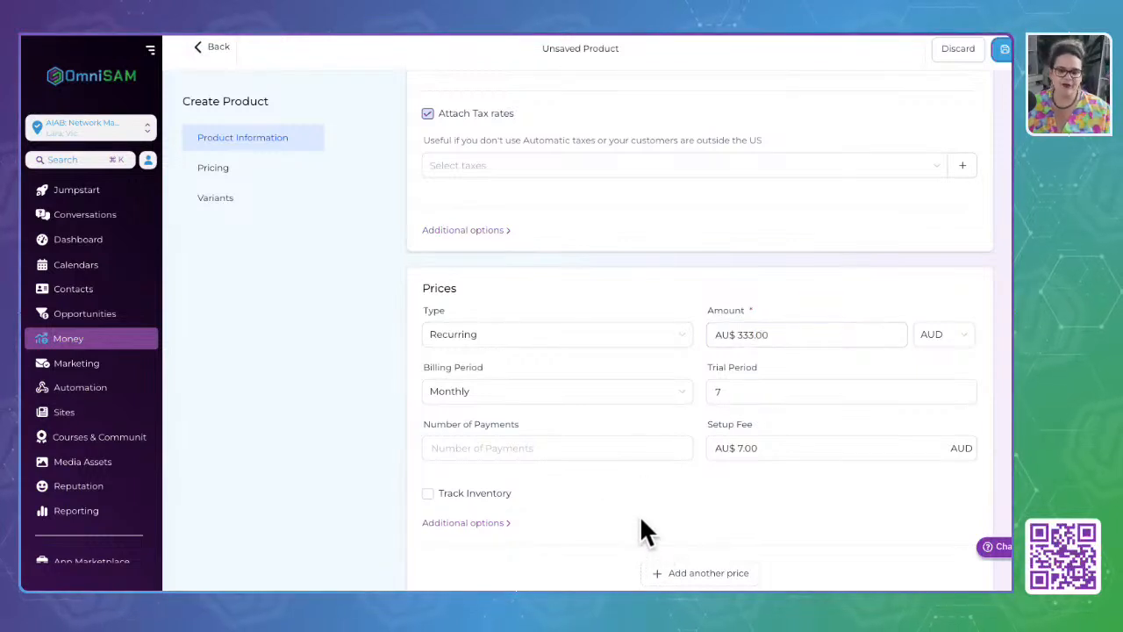
Switch to the store's Social Media Power Pack page and check its purchase options, including Pay-Per-Week
scroll(641, 518, down, 2)
click(671, 461)
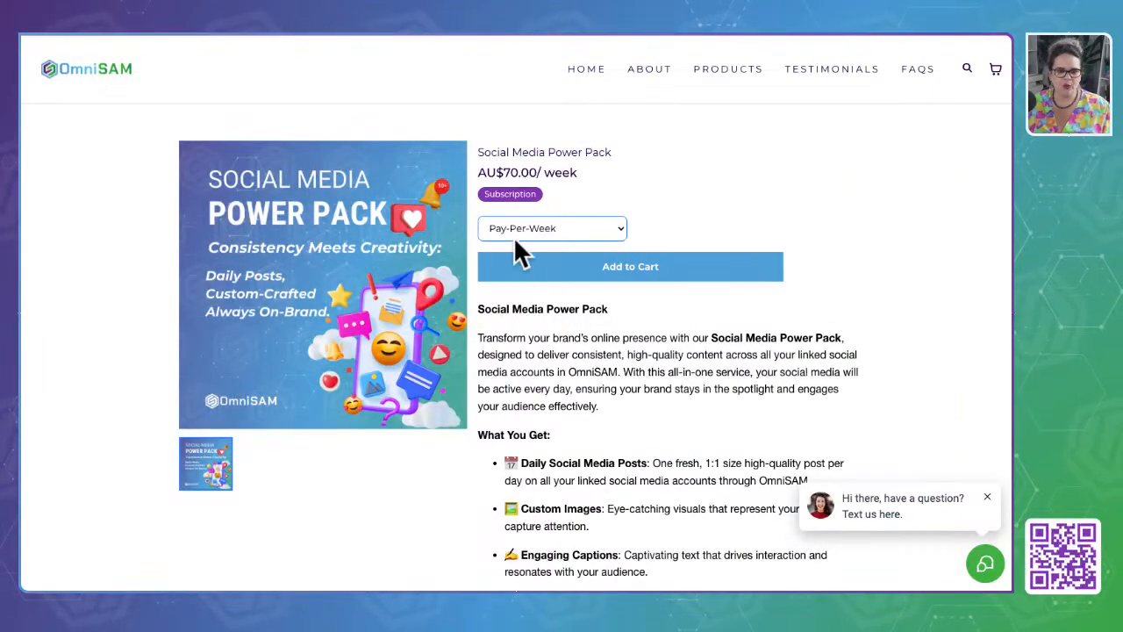
click(514, 226)
click(514, 256)
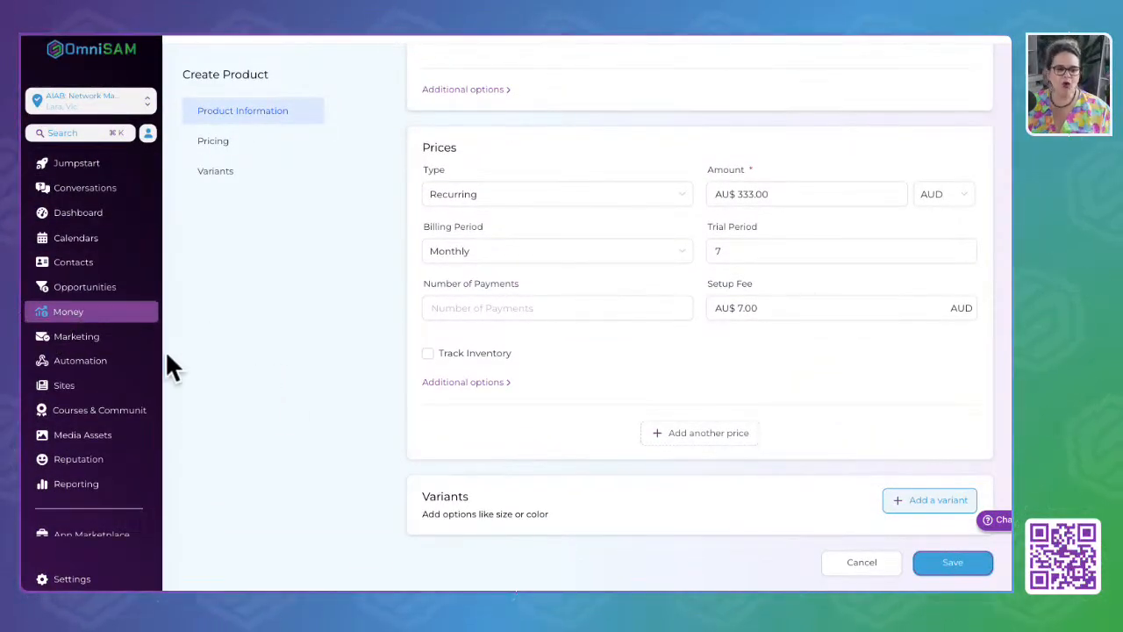
Open the Money area's payment integrations and review the Stripe, PayPal and Square provider entries
click(131, 290)
click(70, 318)
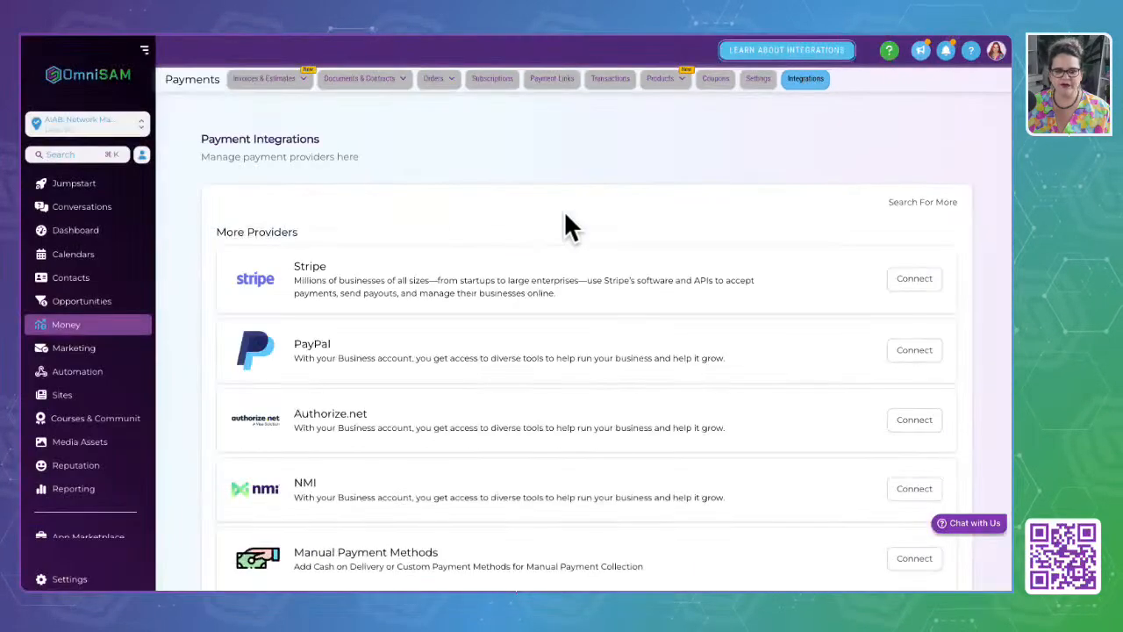
scroll(553, 362, down, 2)
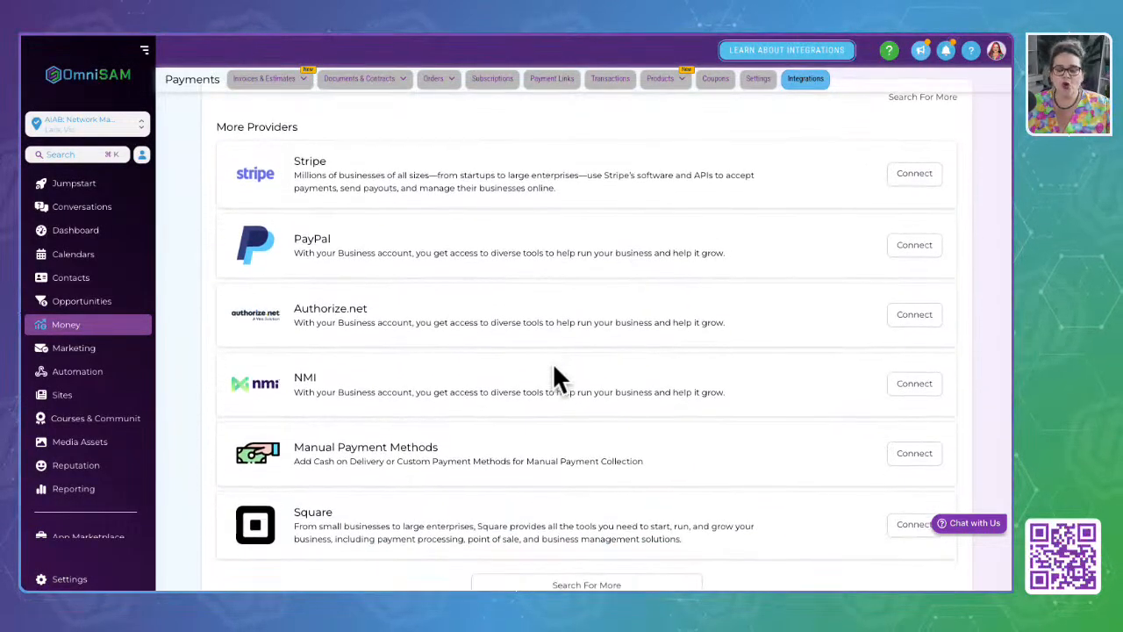
scroll(553, 365, up, 1)
scroll(553, 365, down, 1)
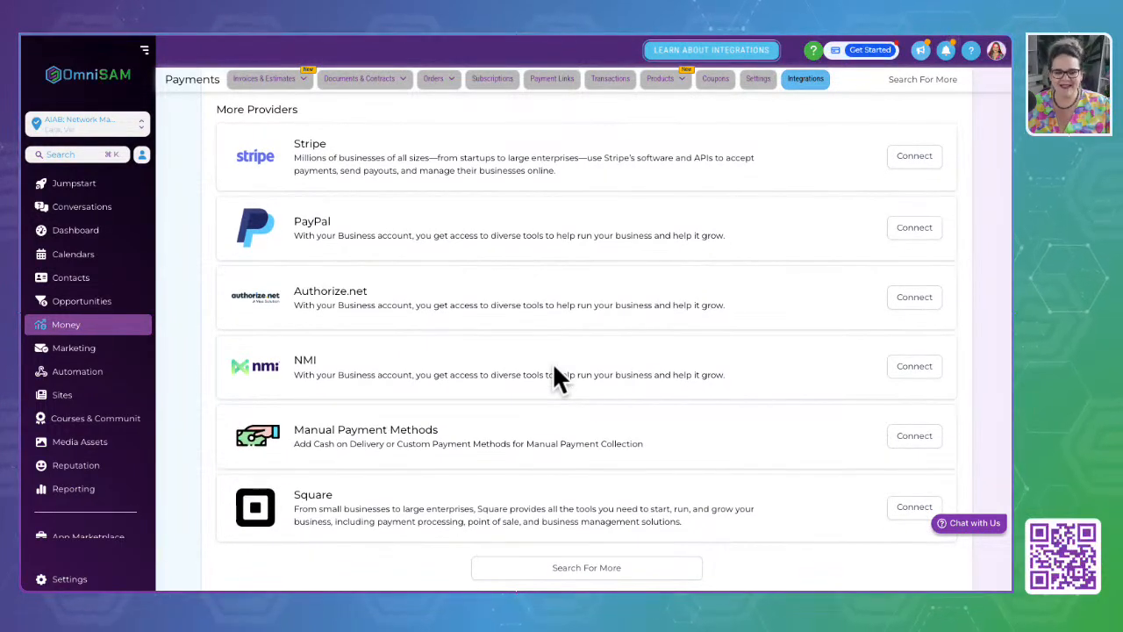
drag(292, 149, 569, 178)
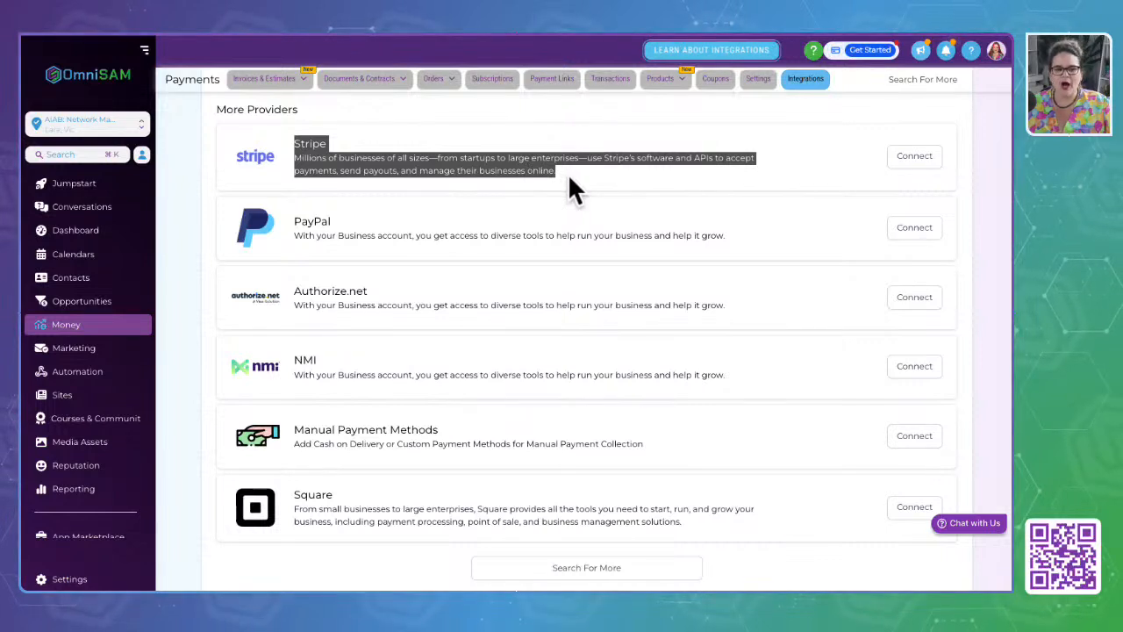
drag(290, 219, 728, 239)
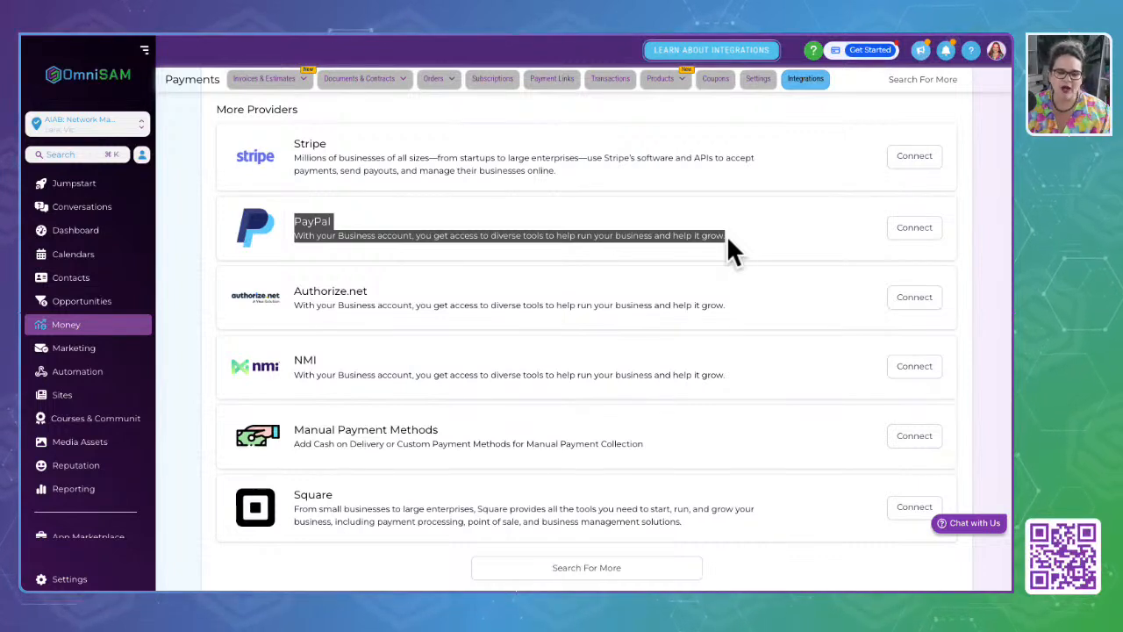
scroll(422, 414, down, 1)
drag(294, 468, 729, 515)
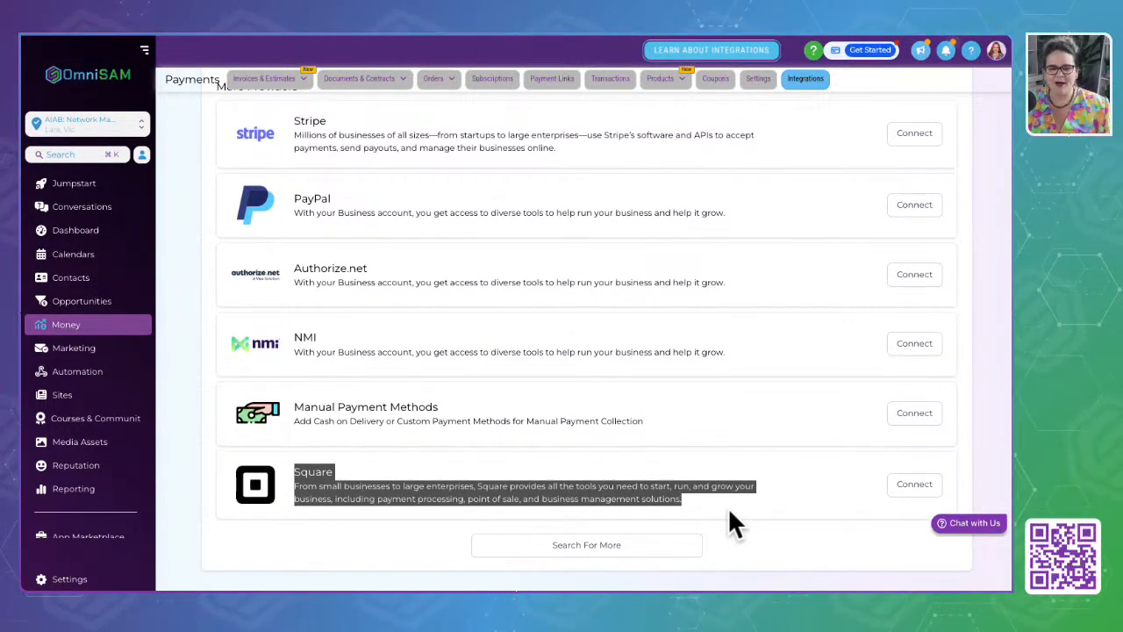
Open the complete list of payment integrations and browse all available providers from start to end and back
click(580, 549)
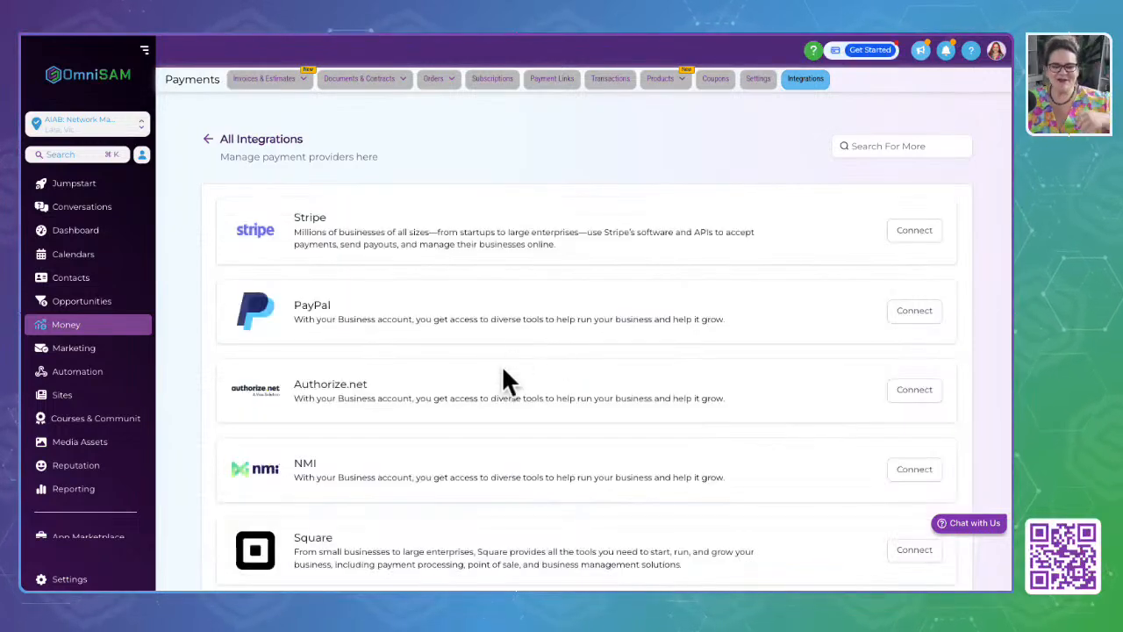
scroll(503, 362, down, 2)
scroll(503, 369, down, 6)
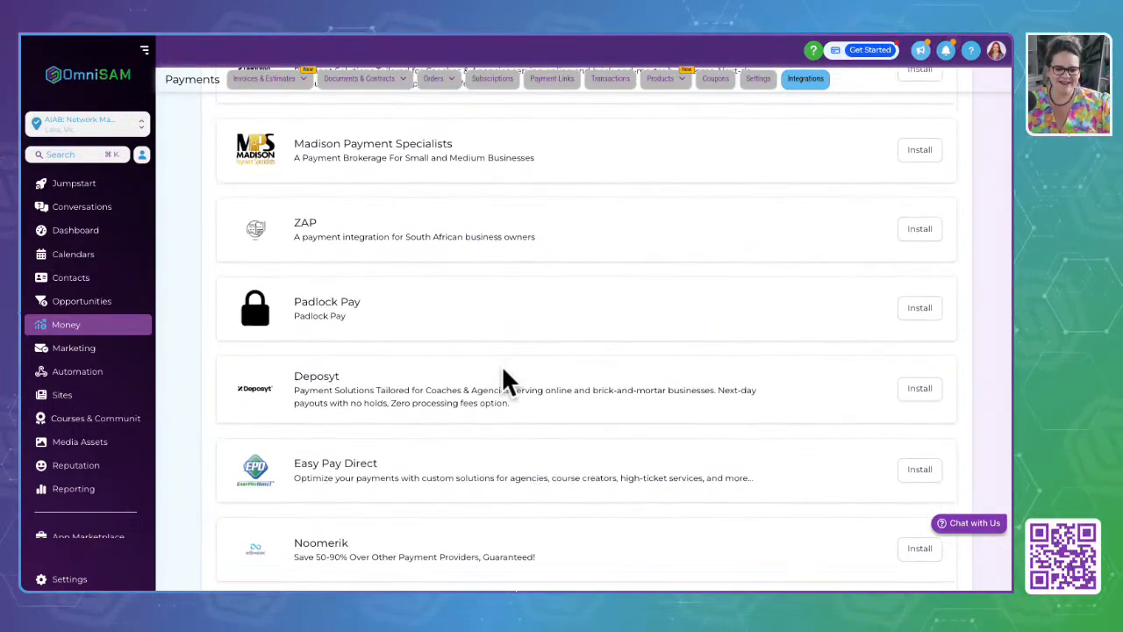
scroll(503, 368, down, 5)
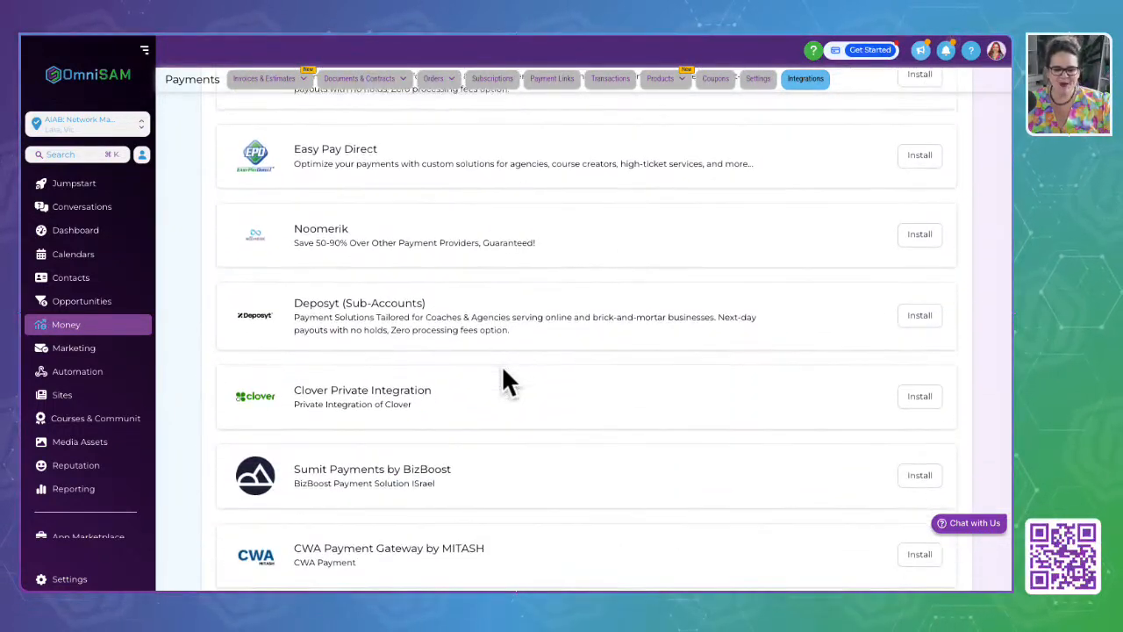
scroll(503, 368, down, 4)
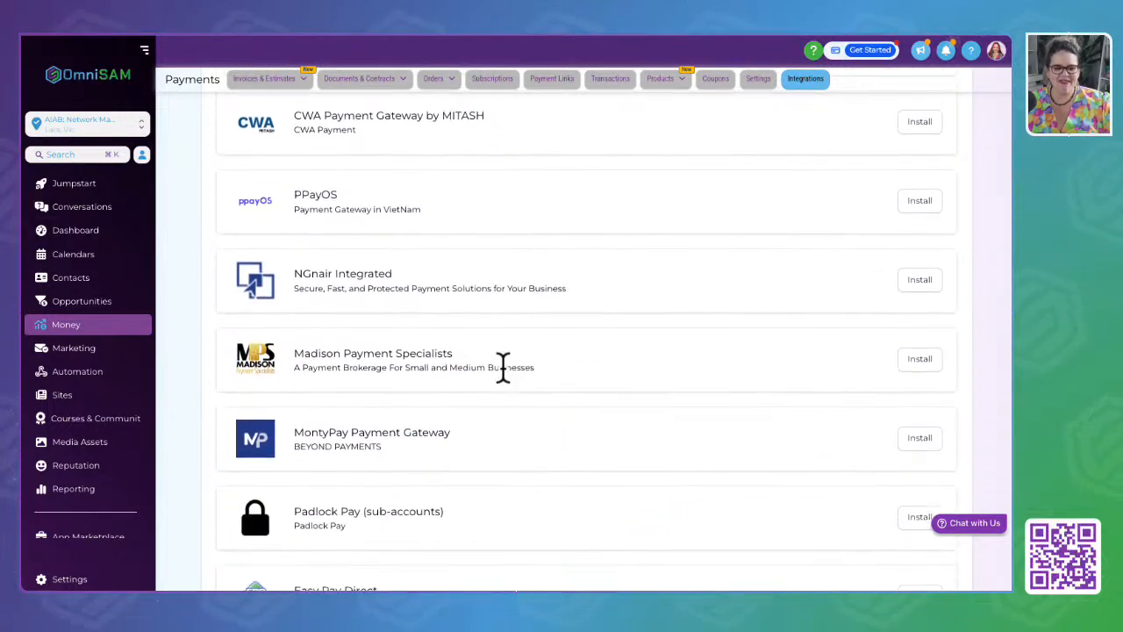
scroll(503, 370, down, 2)
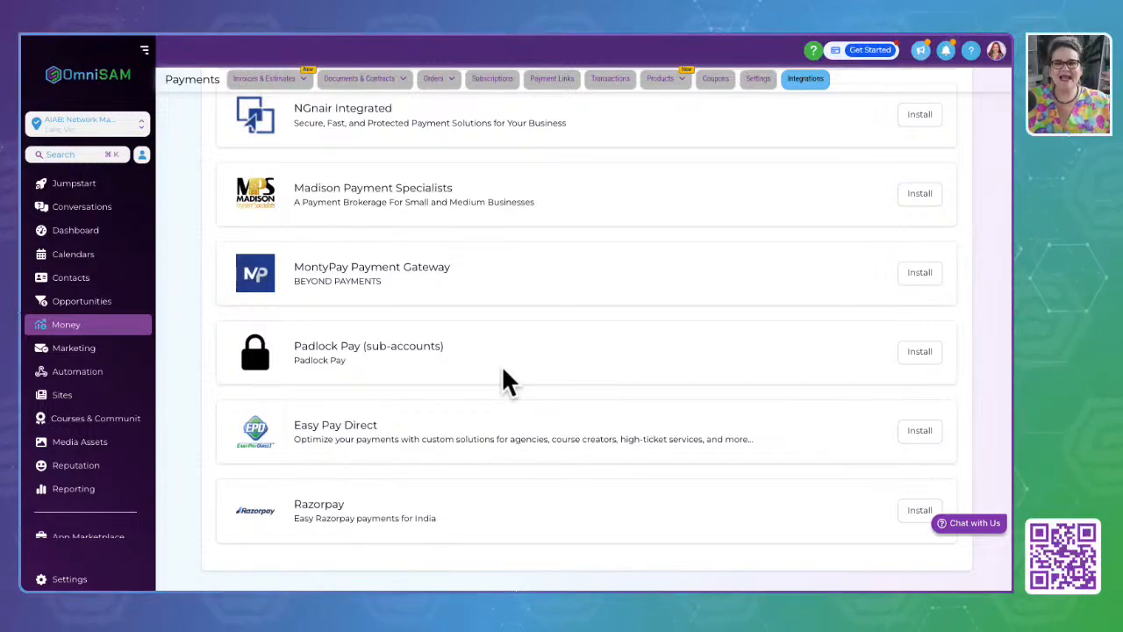
scroll(503, 367, up, 1)
scroll(503, 369, up, 5)
scroll(503, 368, up, 6)
scroll(502, 377, up, 5)
scroll(503, 373, up, 4)
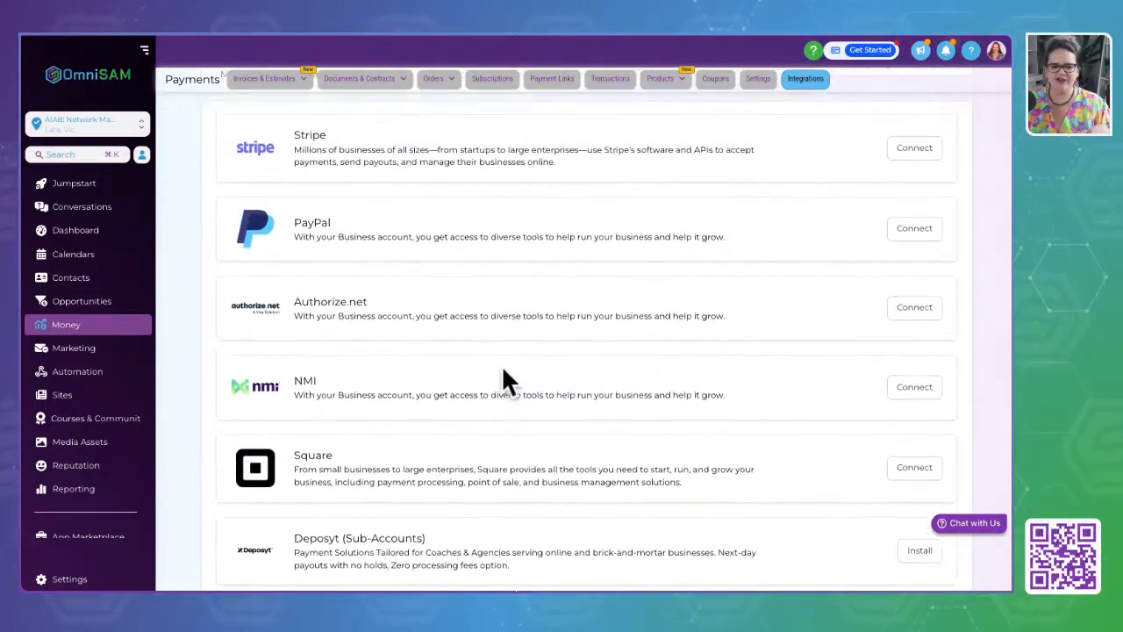
Highlight the Authorize.net name in the integrations list, skim the surrounding providers, and clear the highlight
drag(293, 331, 402, 329)
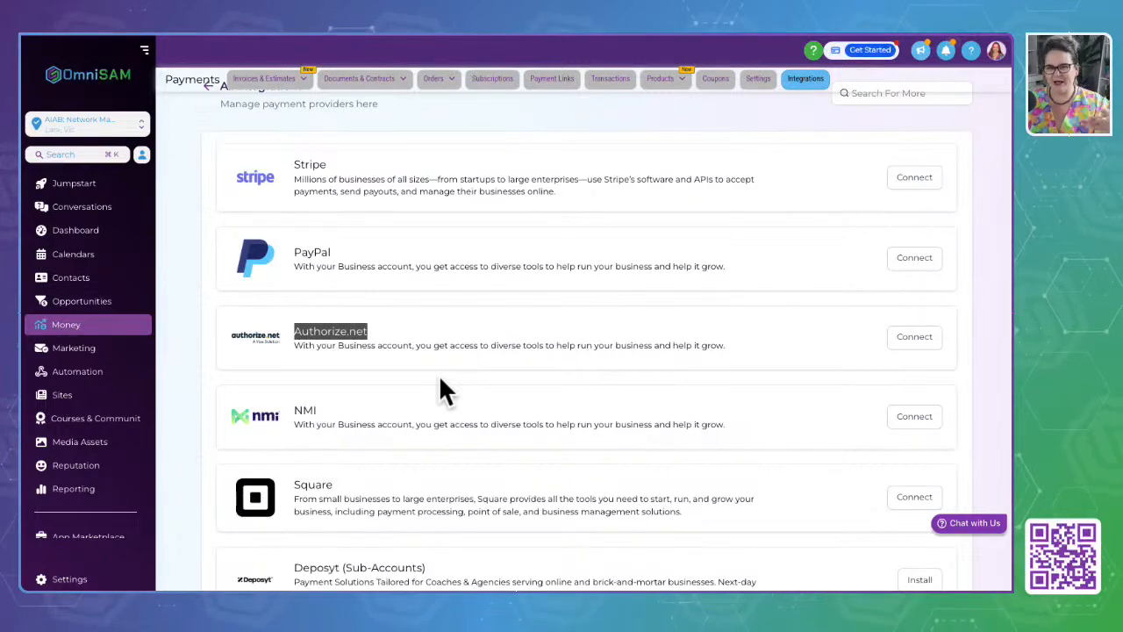
scroll(380, 488, down, 2)
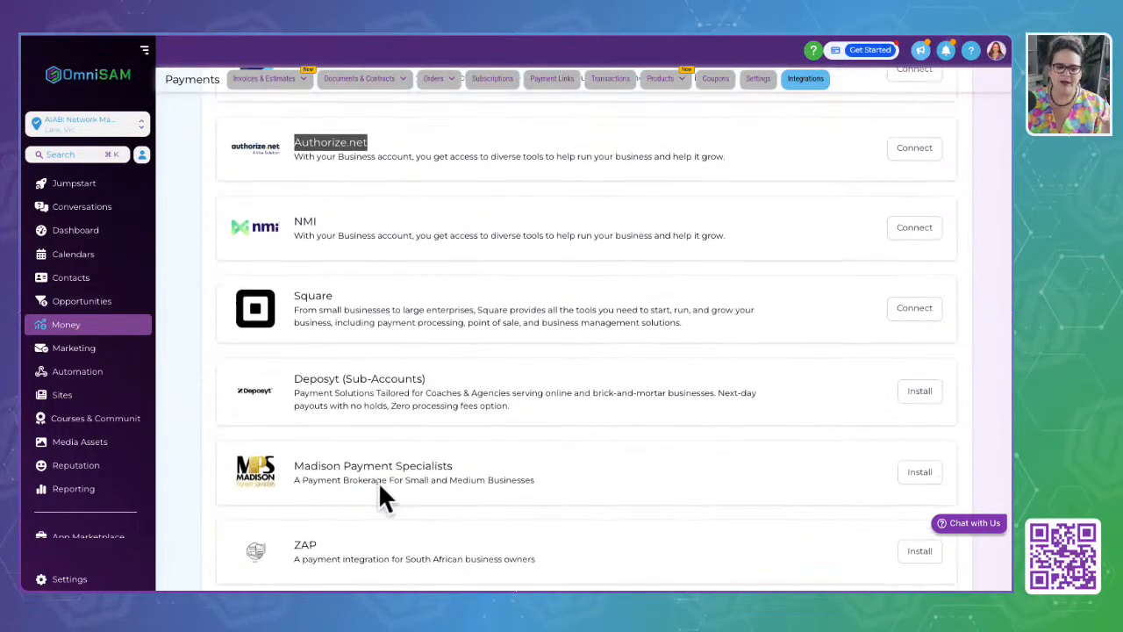
scroll(380, 487, down, 2)
scroll(386, 500, up, 4)
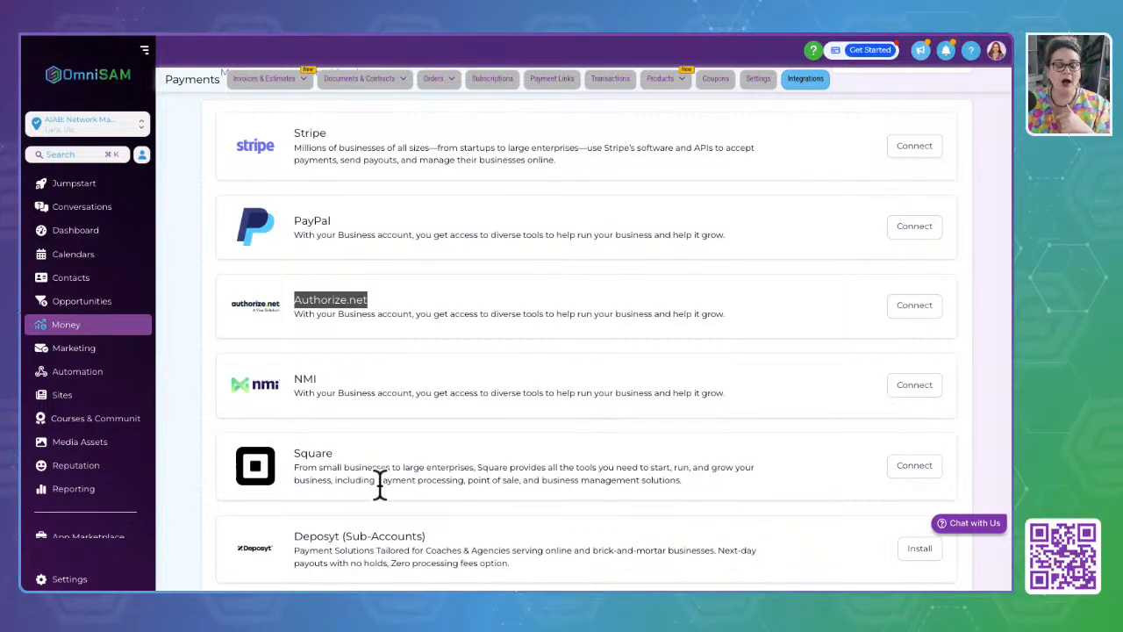
scroll(379, 485, up, 1)
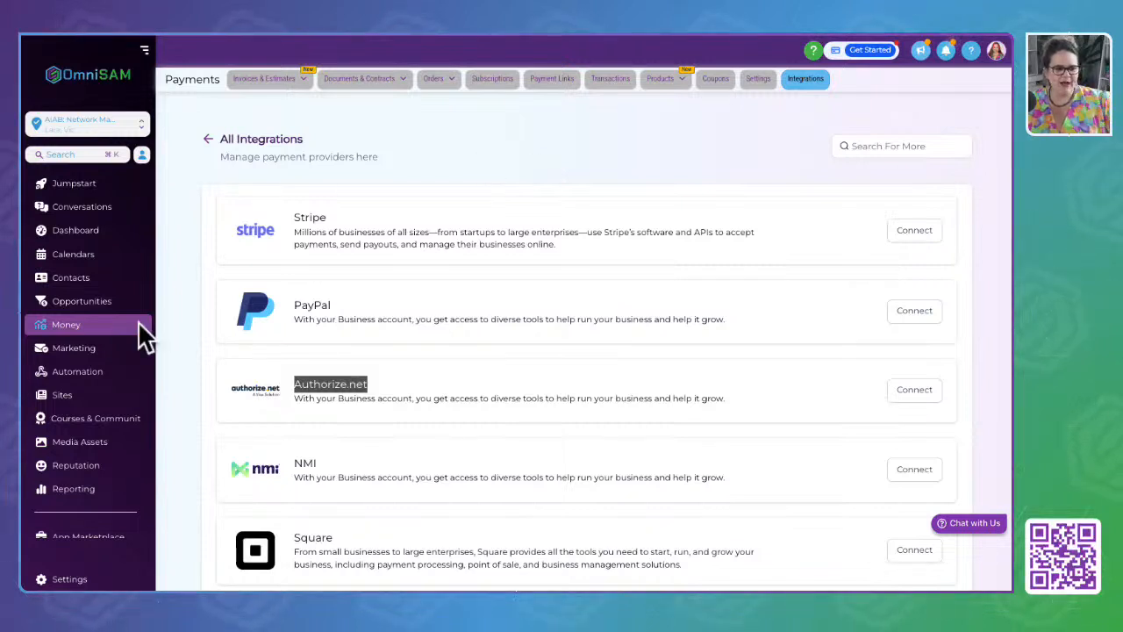
click(513, 188)
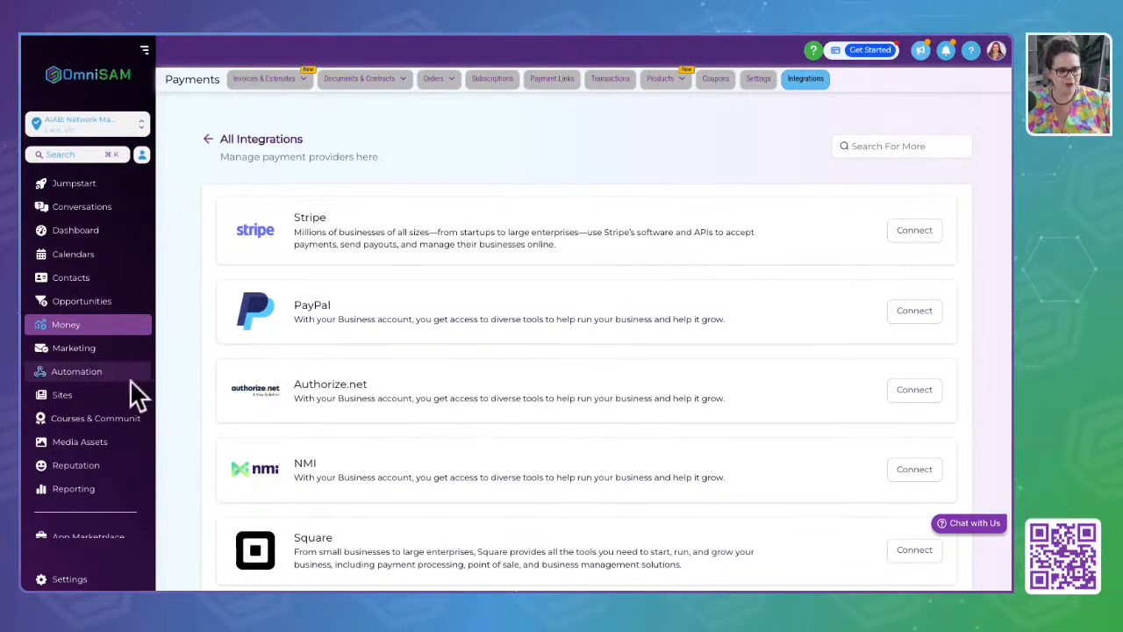
Open the Marketing area's Social Planner and review the social accounts that can be connected
click(77, 365)
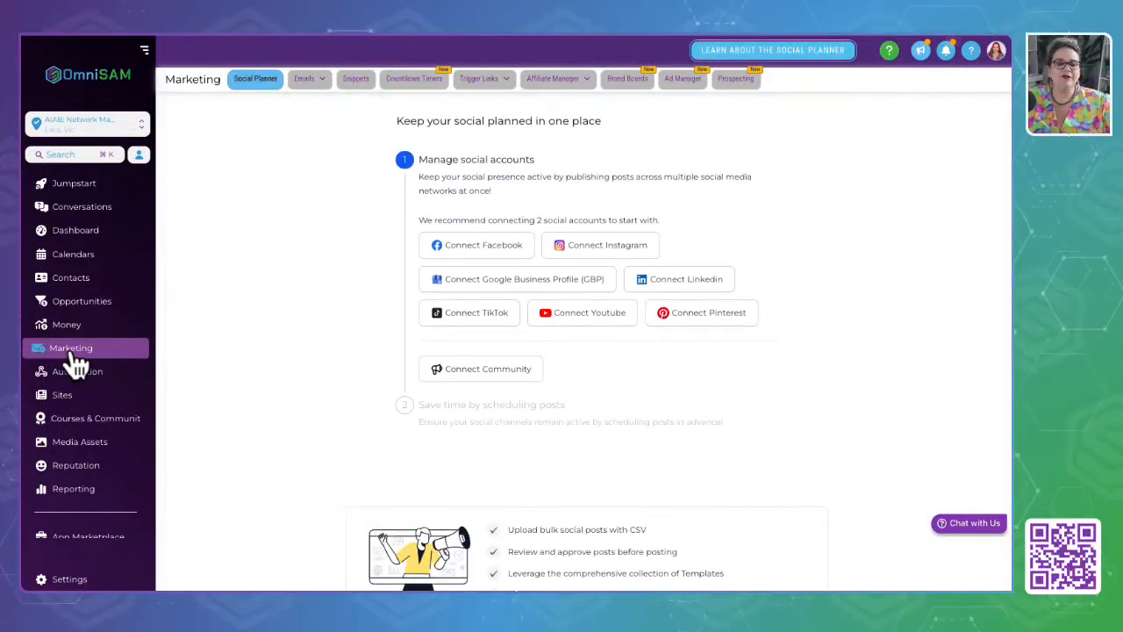
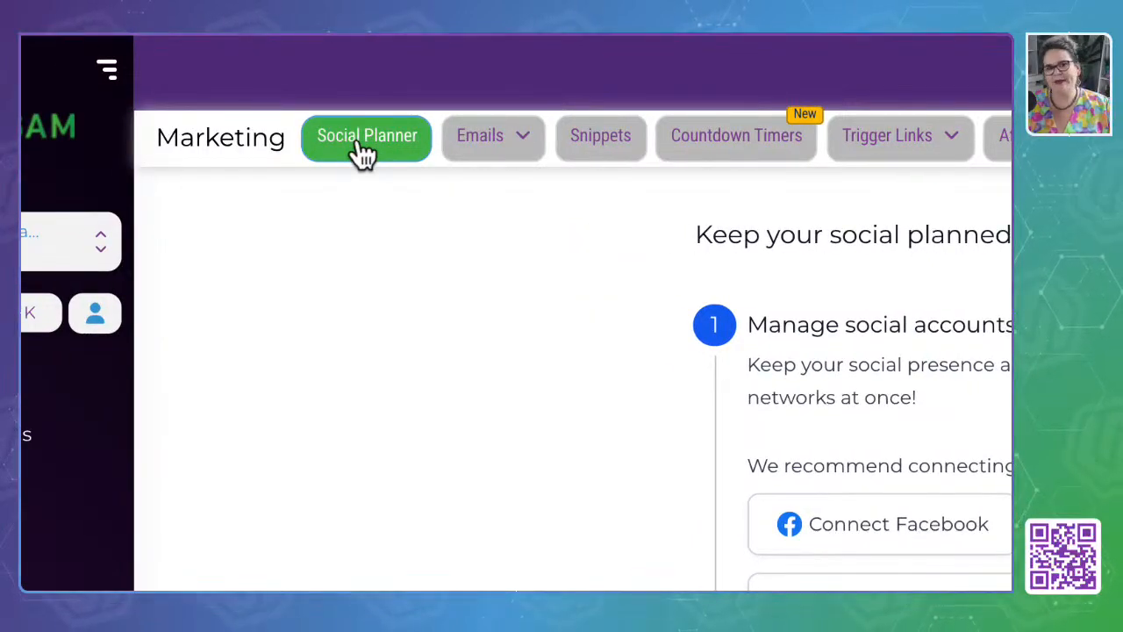
click(364, 151)
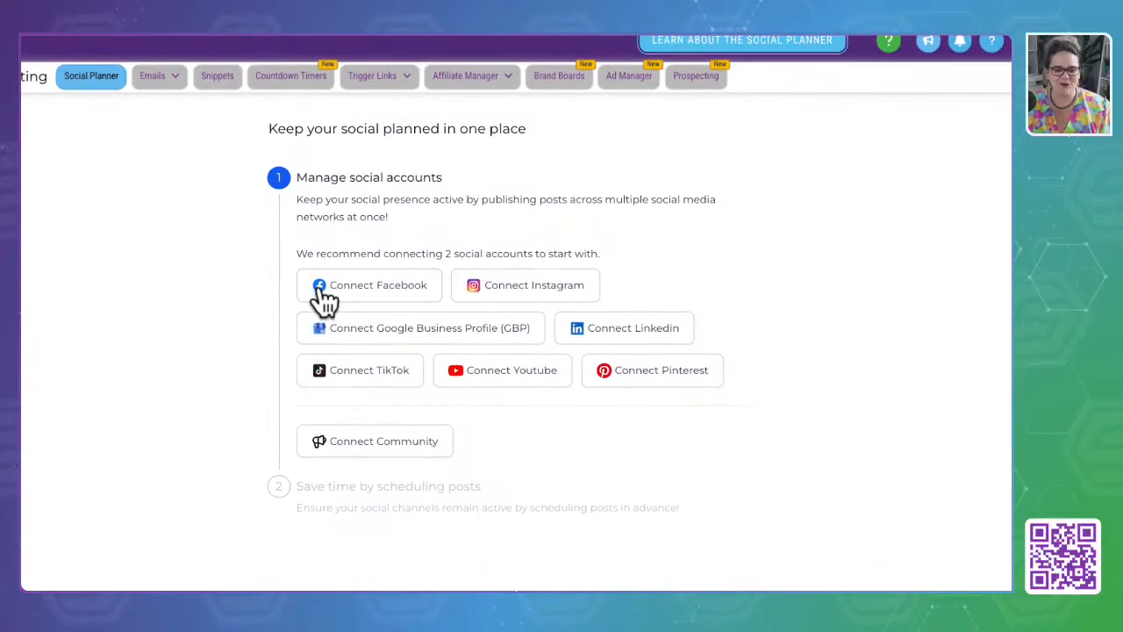
scroll(321, 301, down, 1)
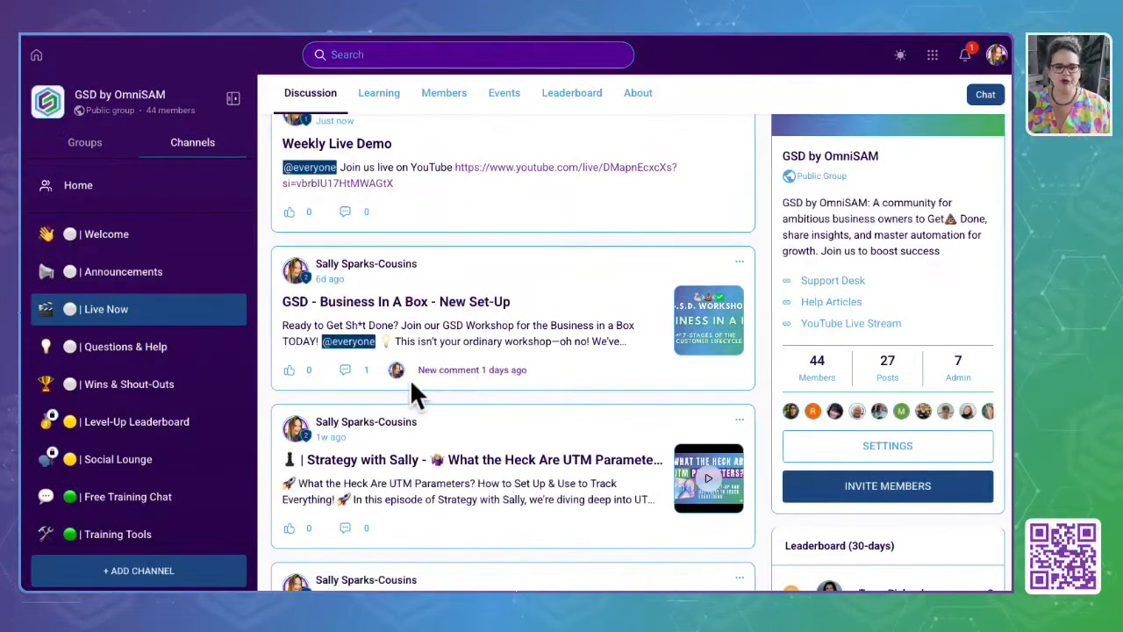
Browse the channels of the GSD by OmniSAM community group
scroll(137, 427, down, 2)
scroll(138, 430, down, 3)
scroll(138, 430, up, 4)
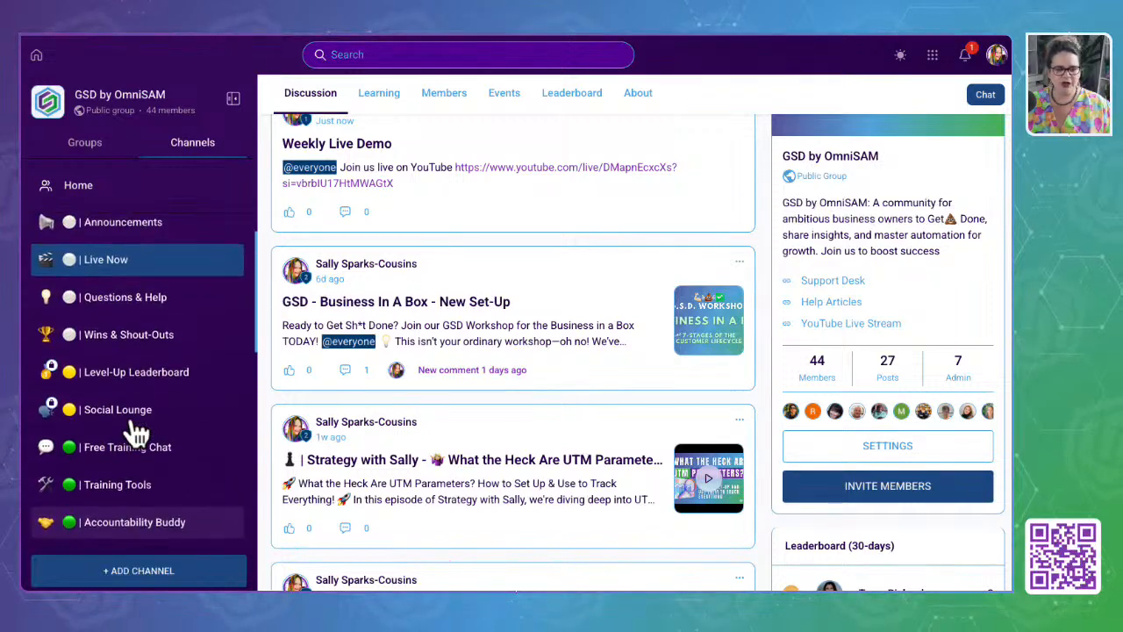
scroll(138, 430, up, 1)
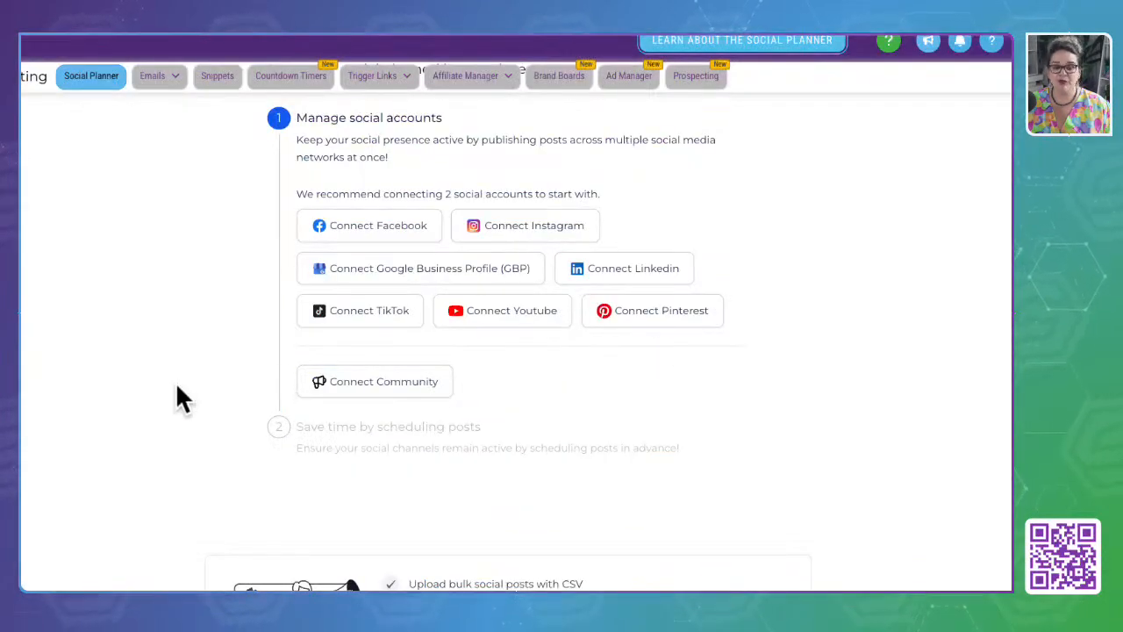
scroll(176, 381, down, 3)
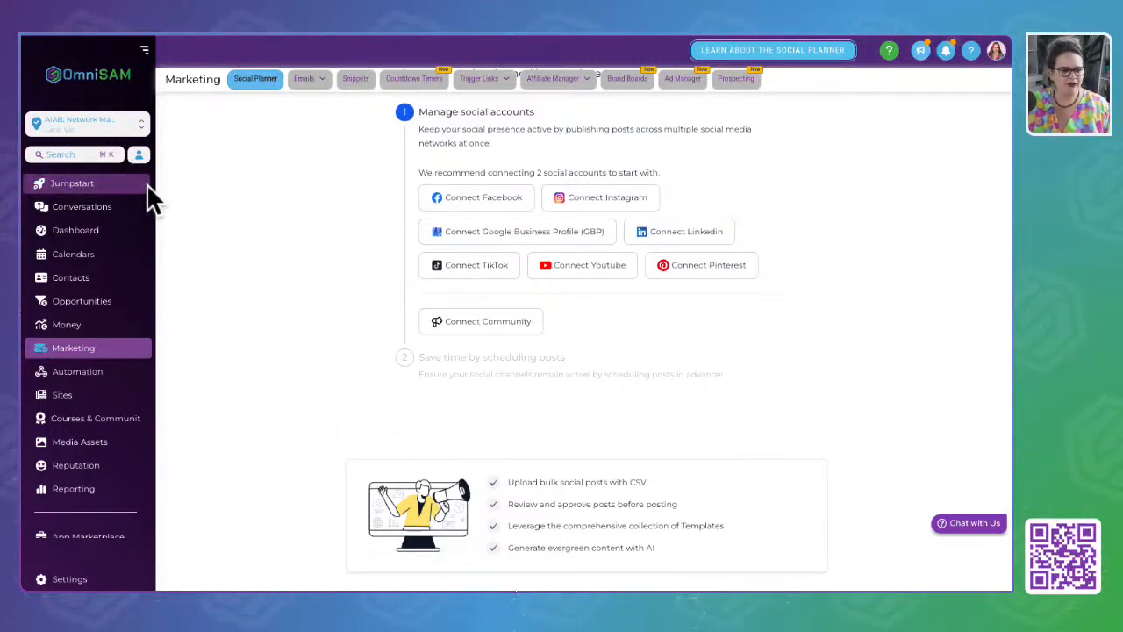
click(102, 128)
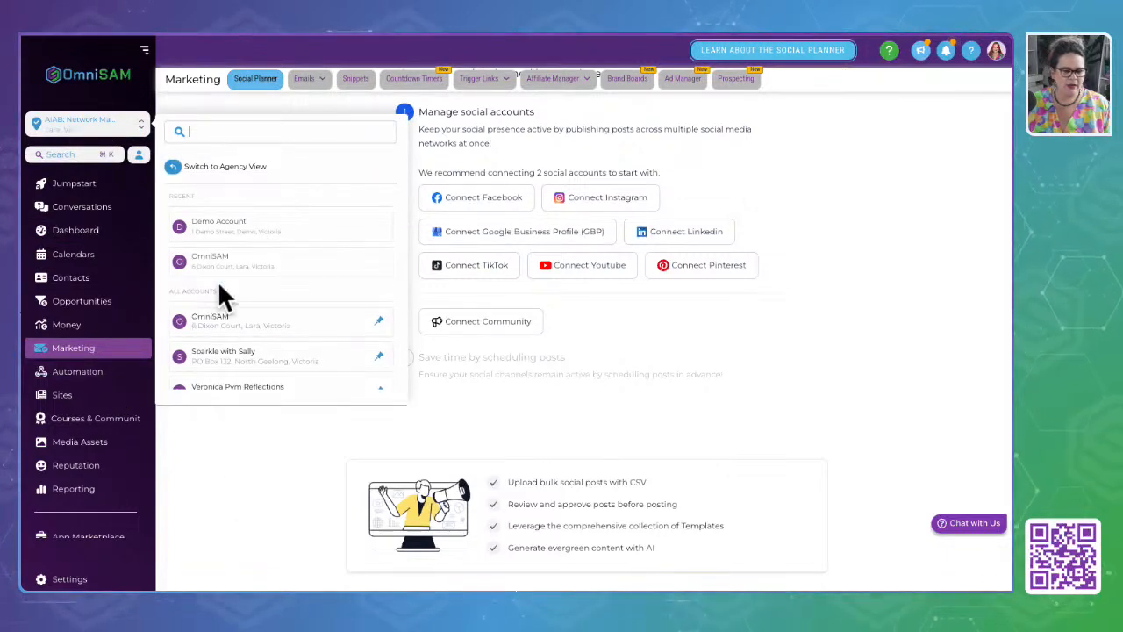
click(290, 498)
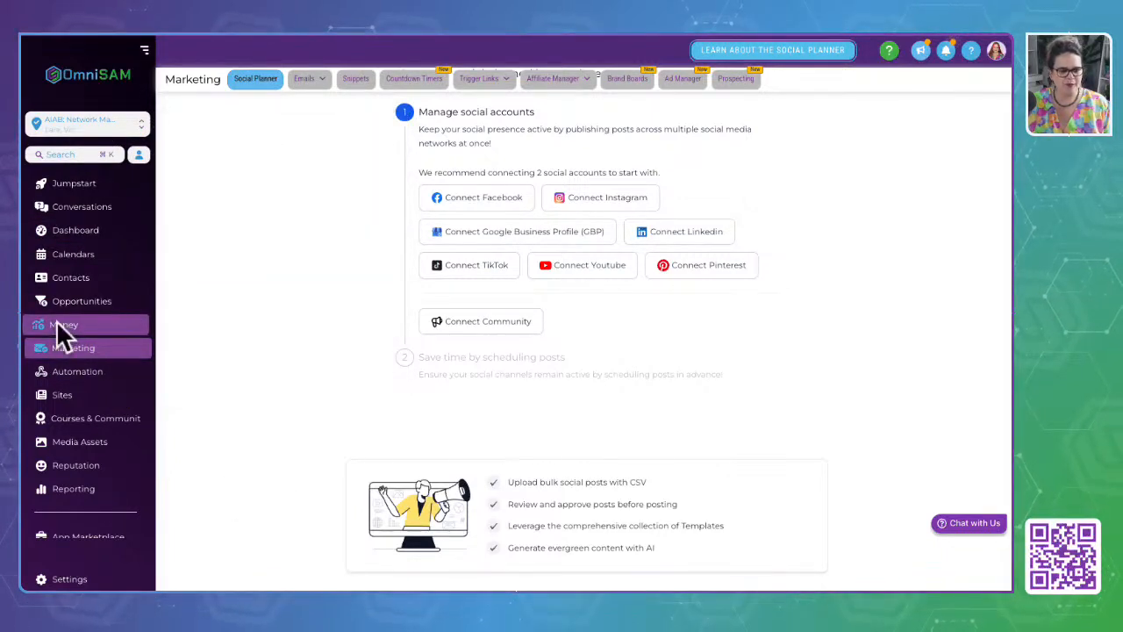
click(123, 323)
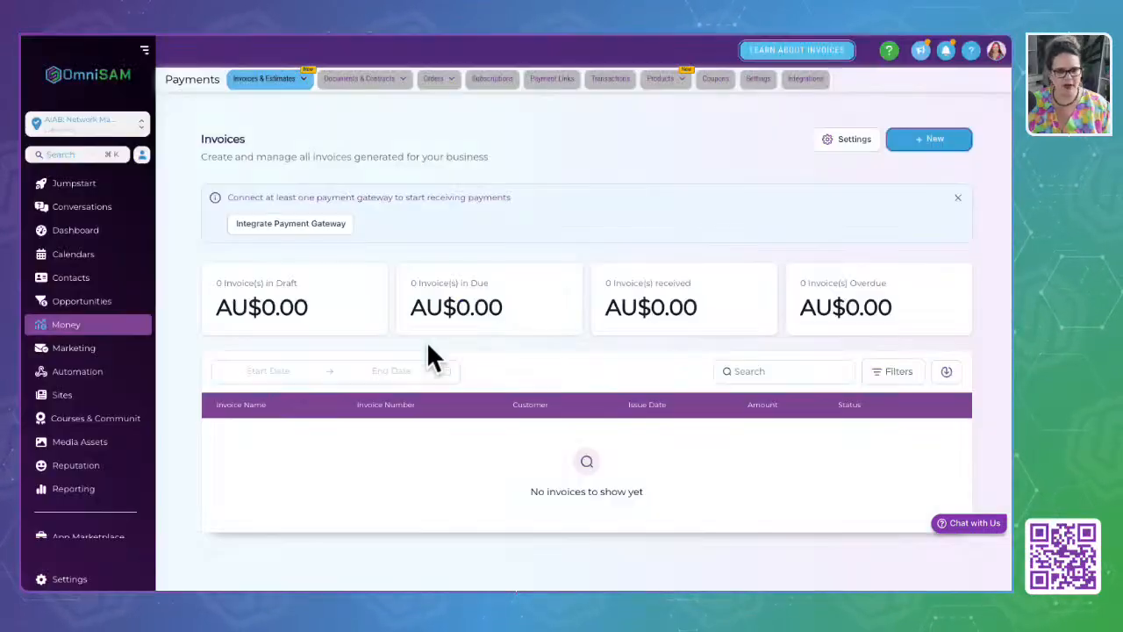
click(74, 349)
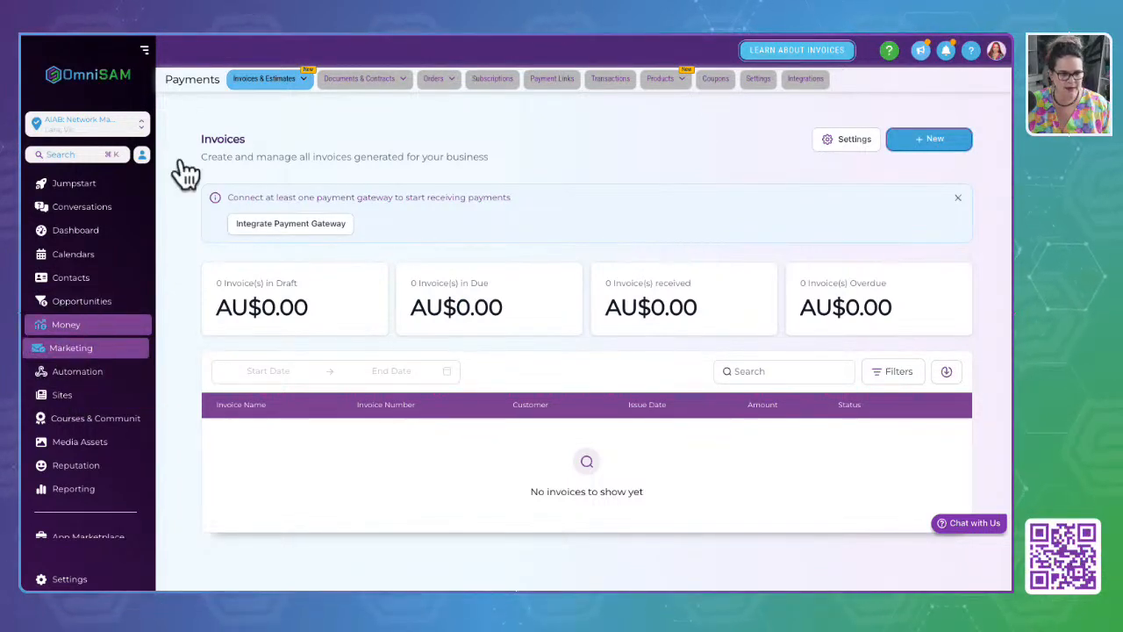
click(81, 130)
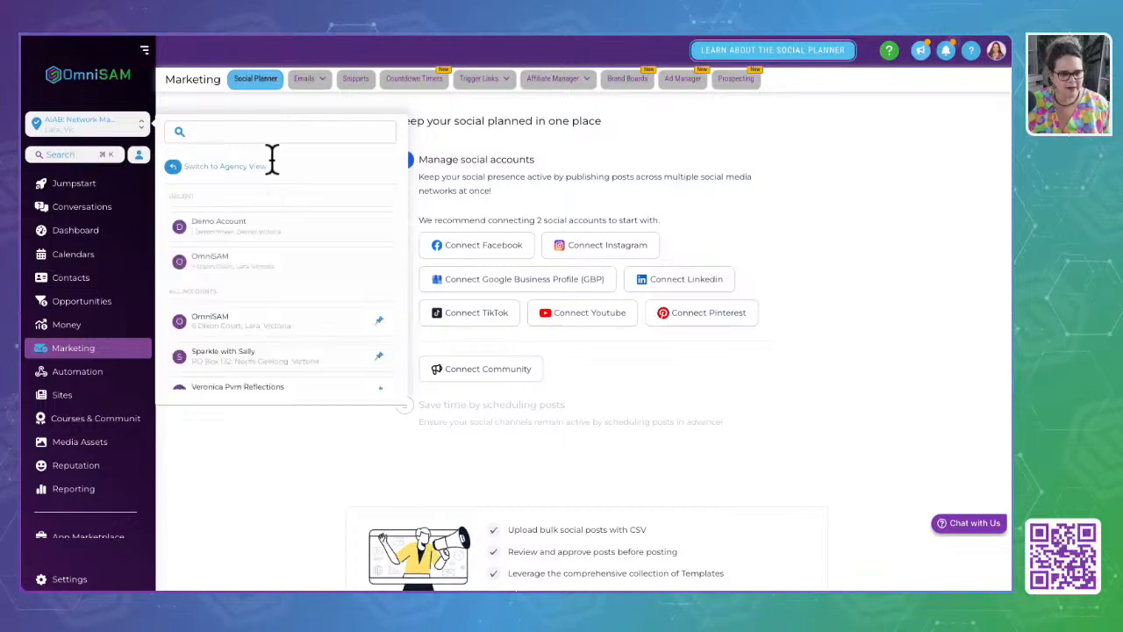
click(239, 262)
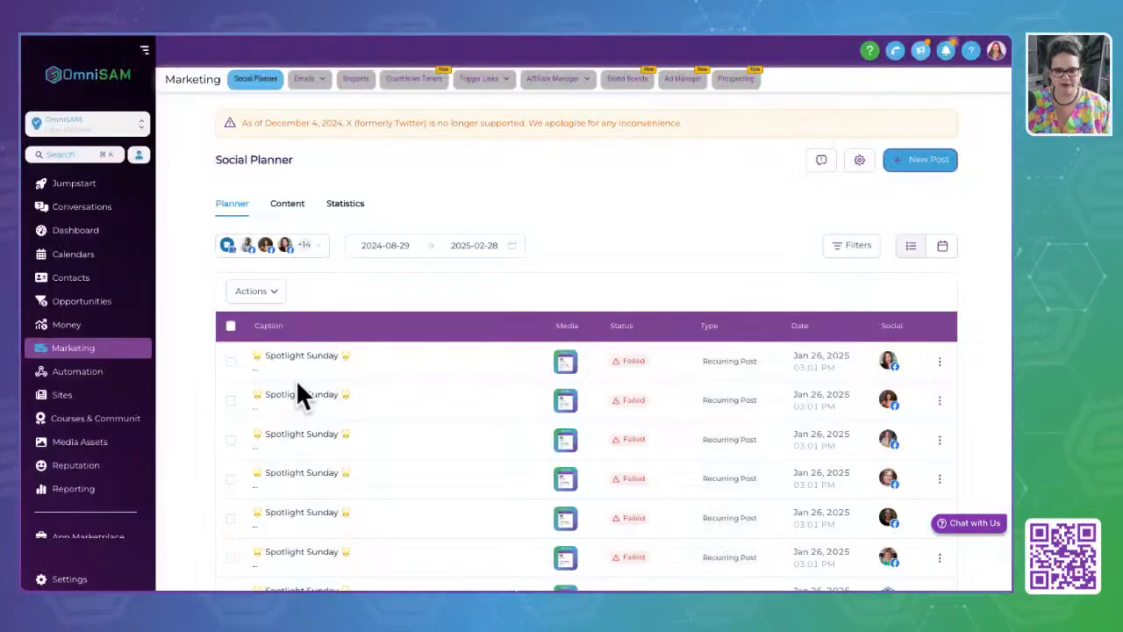
click(311, 251)
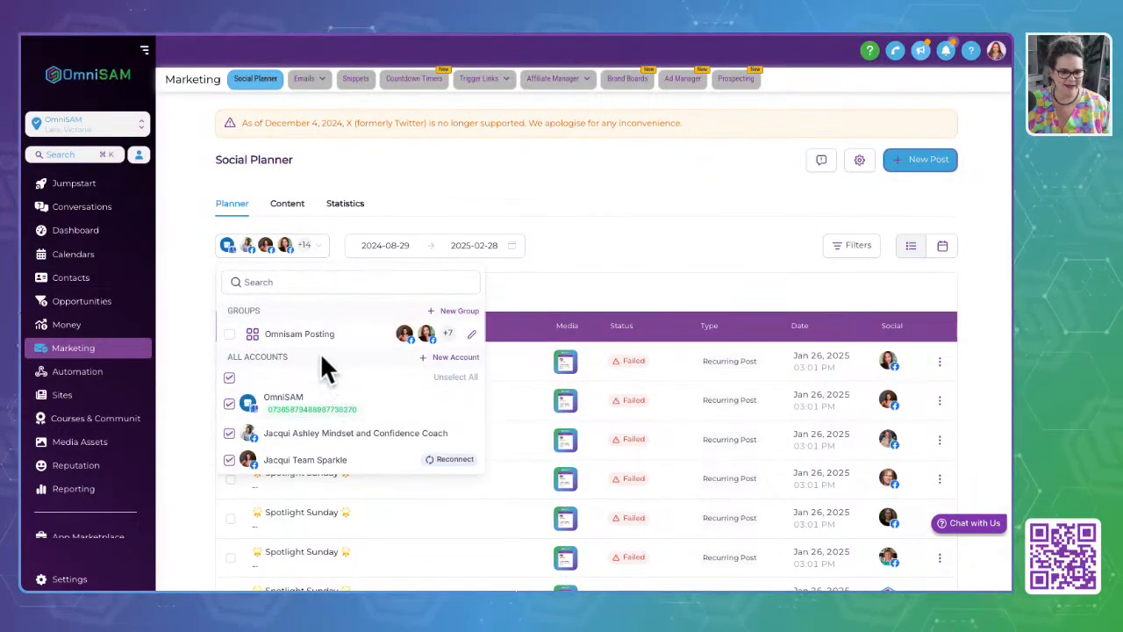
scroll(320, 353, down, 3)
scroll(321, 357, down, 4)
scroll(326, 369, down, 1)
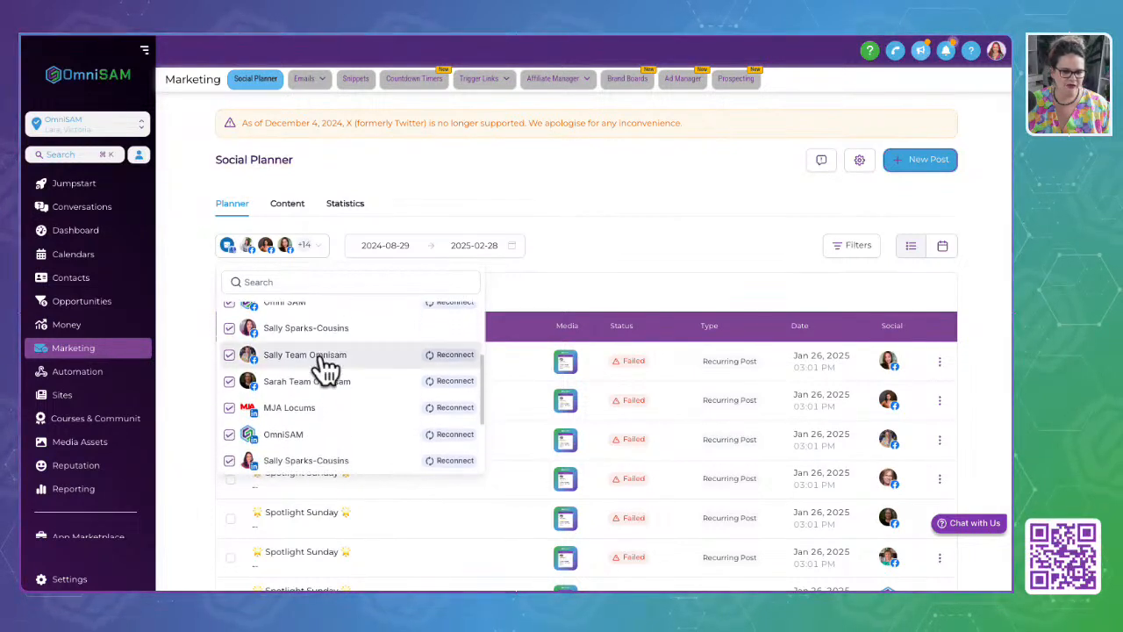
scroll(336, 391, down, 2)
scroll(340, 402, down, 4)
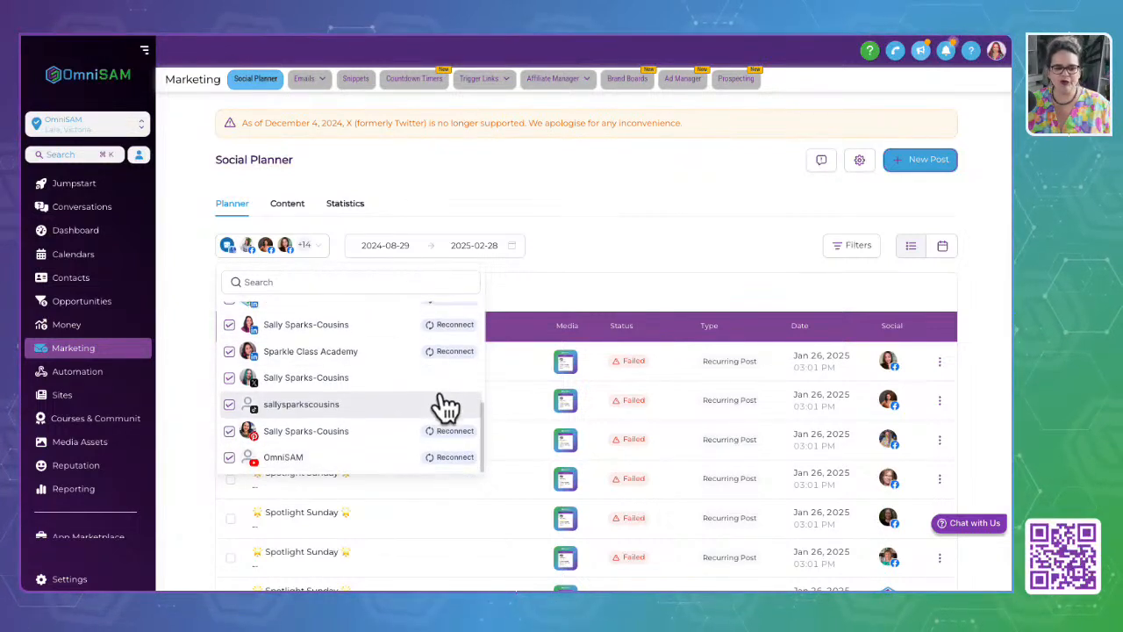
Open the Social Planner's social account settings from an account's reconnect option and try to reconnect the first expired Facebook page
click(458, 432)
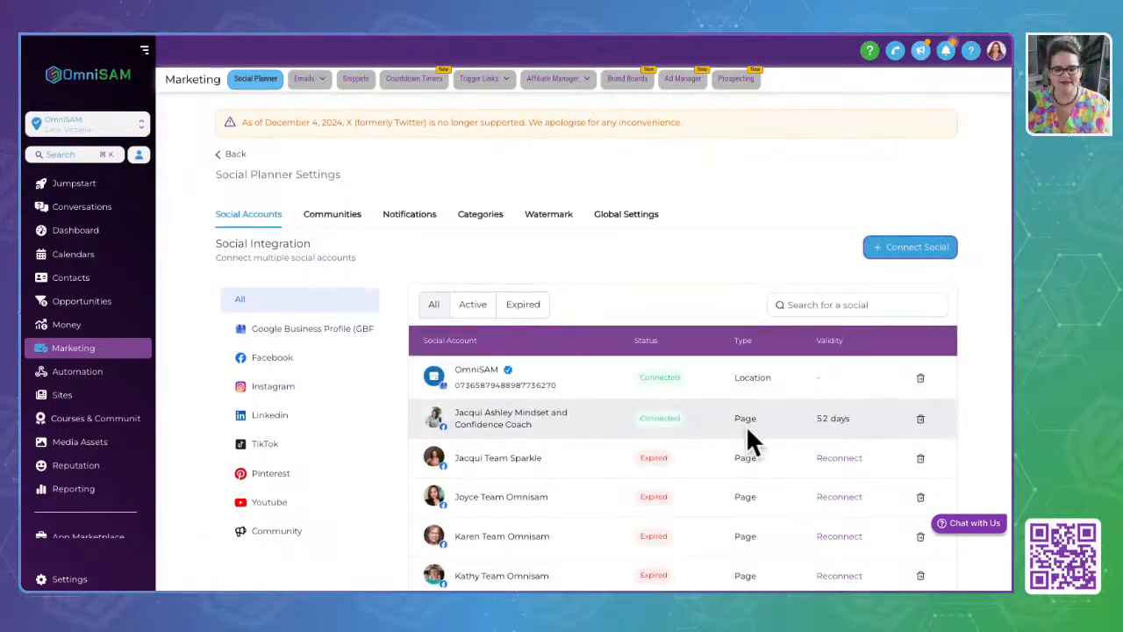
scroll(747, 443, down, 2)
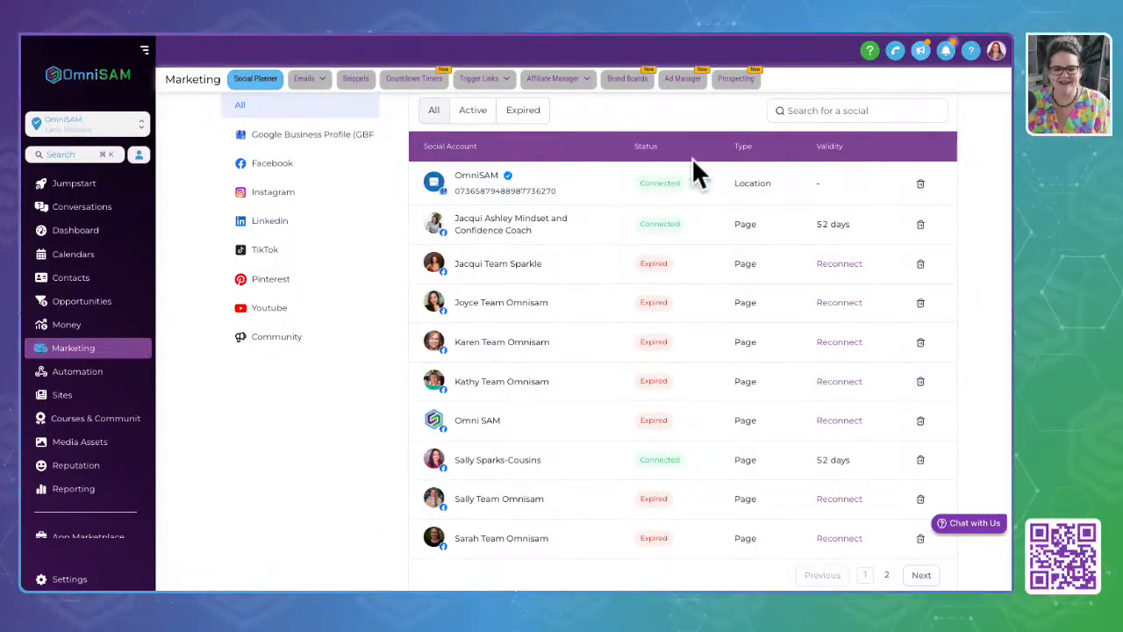
click(844, 266)
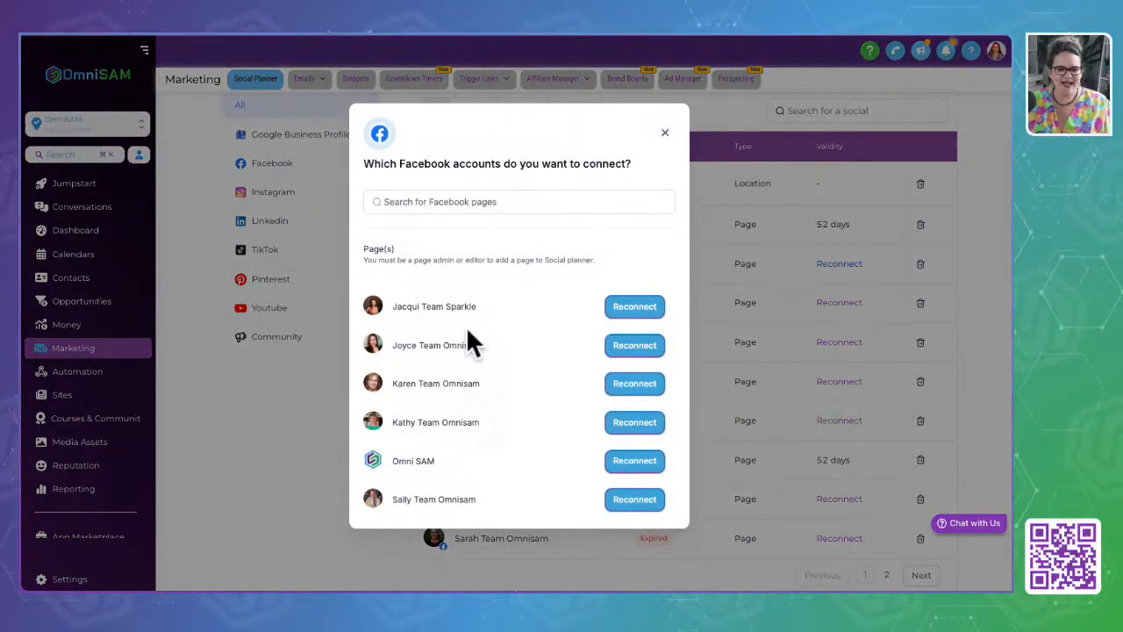
scroll(441, 351, down, 1)
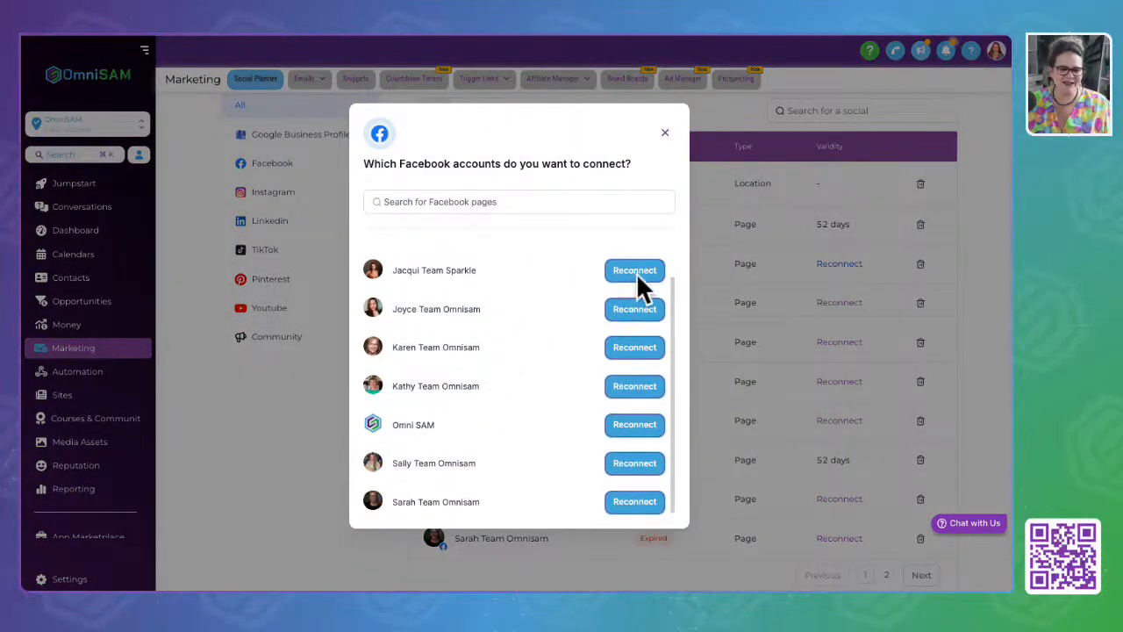
click(647, 263)
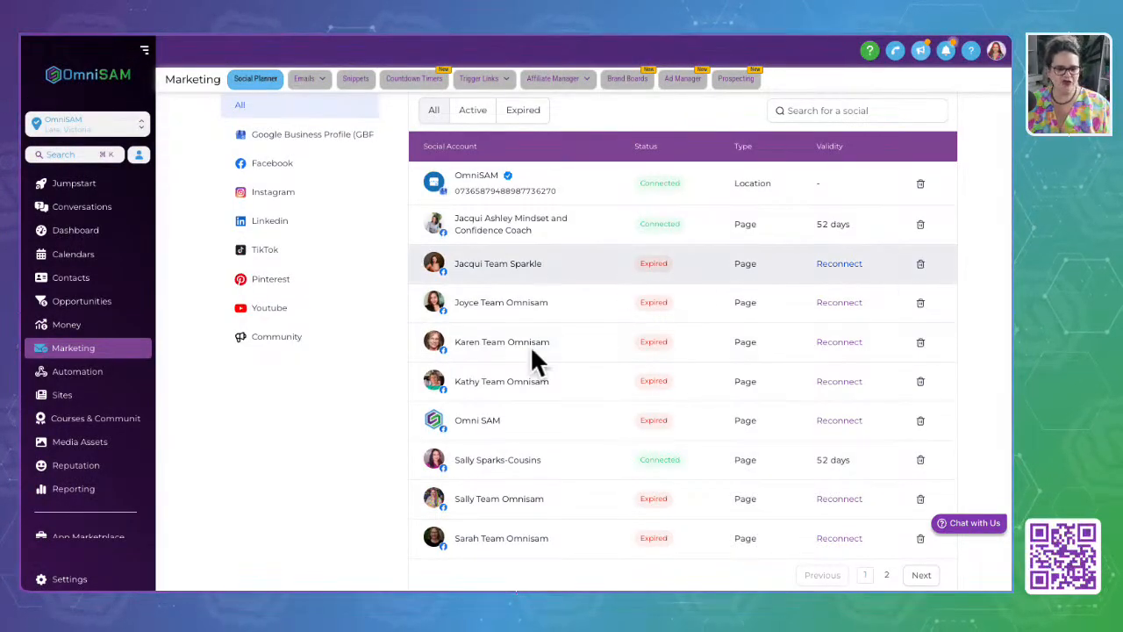
Review the Social Planner's Communities settings, highlight the group and channel description, glance at the GSD community, and return to the social accounts
scroll(357, 383, up, 3)
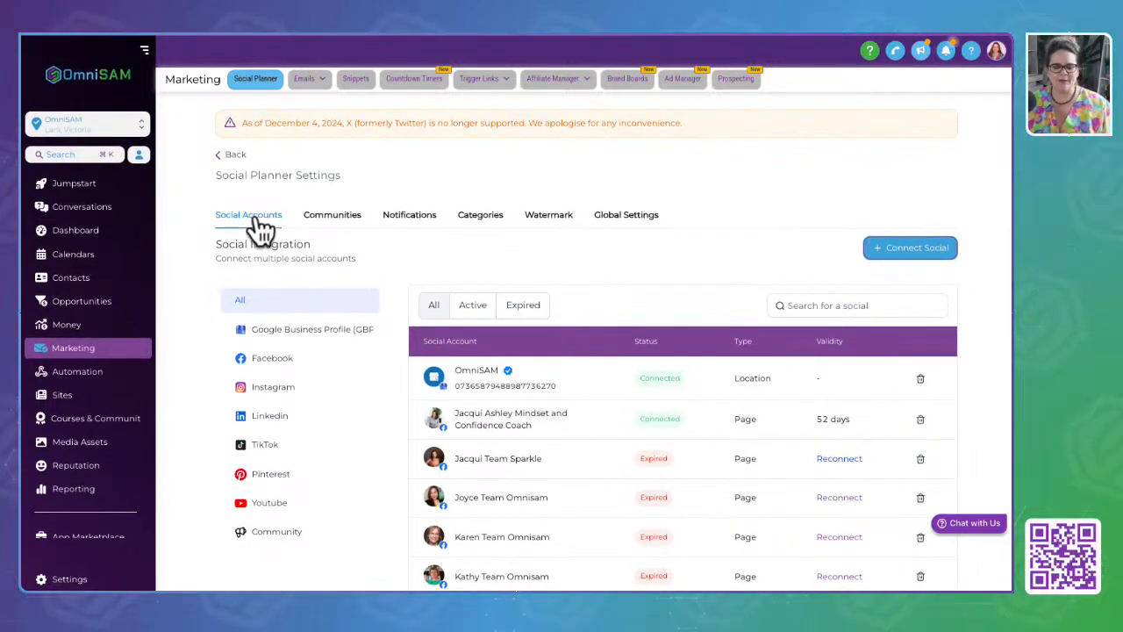
click(347, 224)
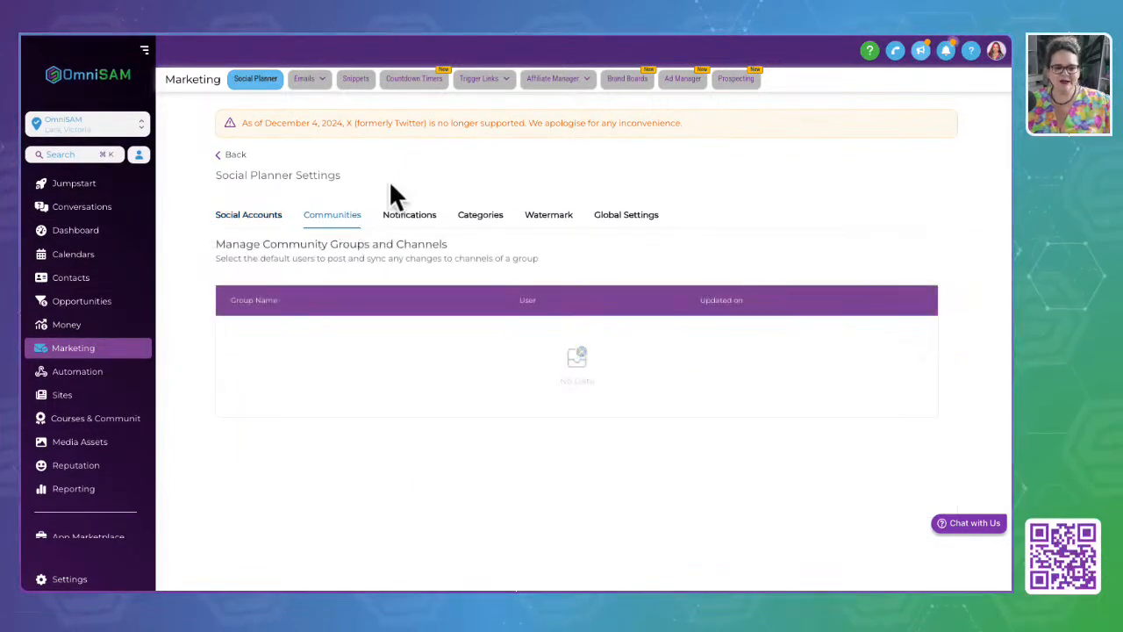
drag(210, 252, 559, 278)
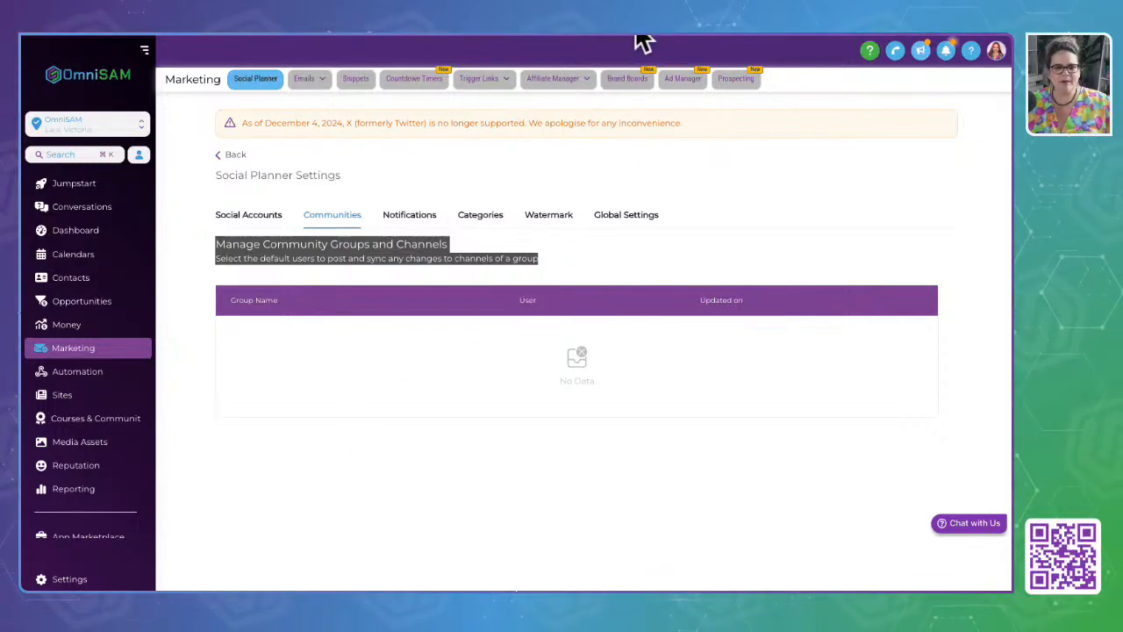
key(ctrl+Tab)
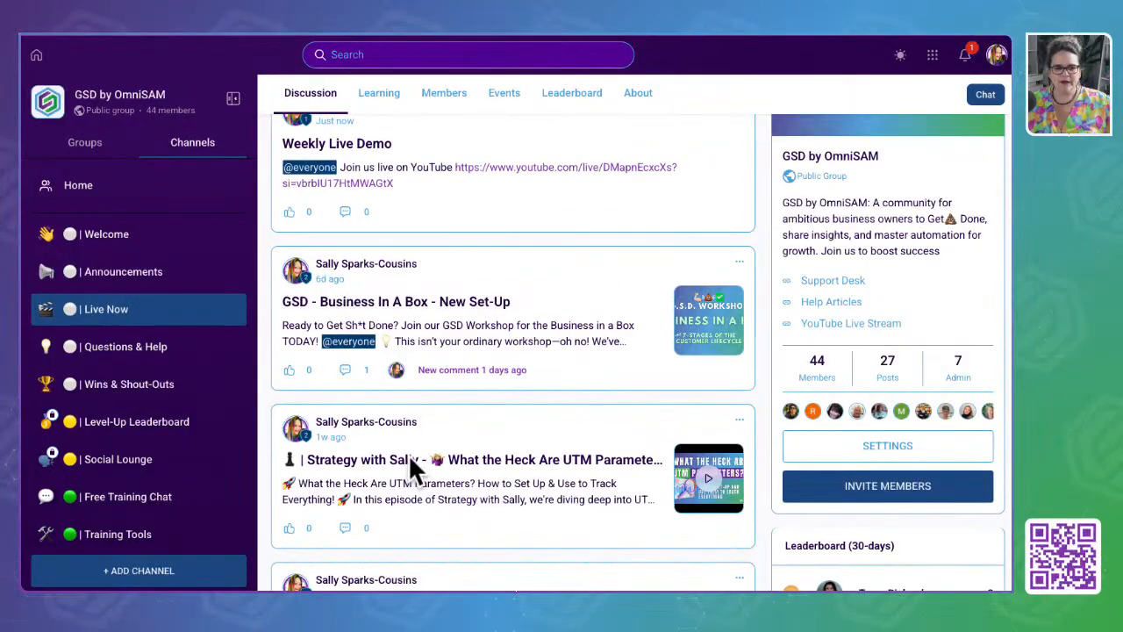
key(ctrl+shift+Tab)
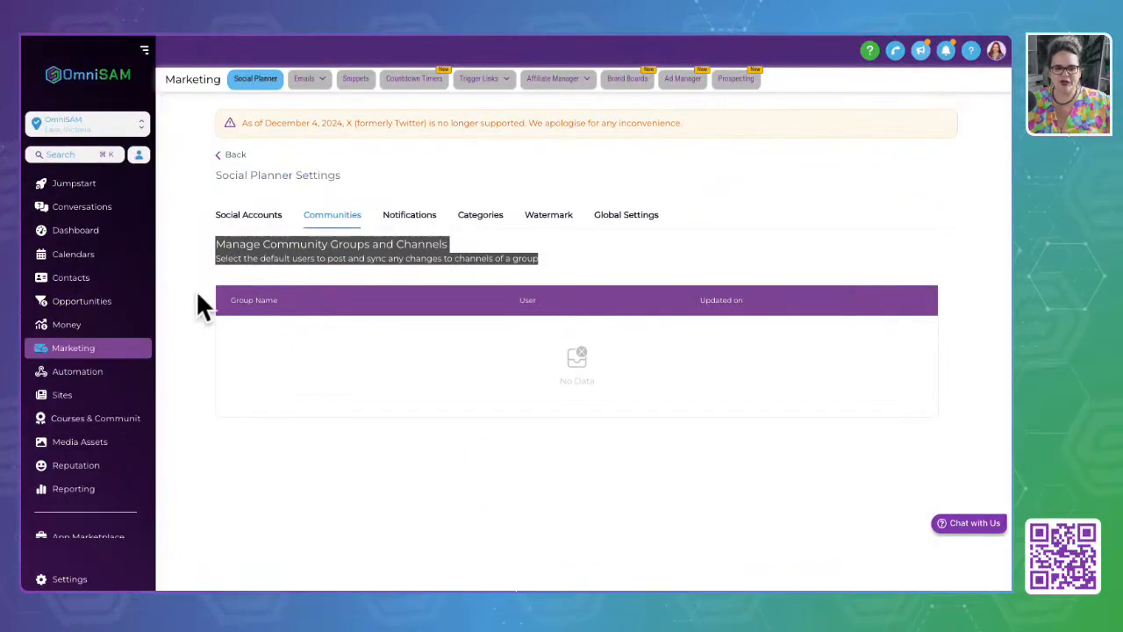
click(449, 372)
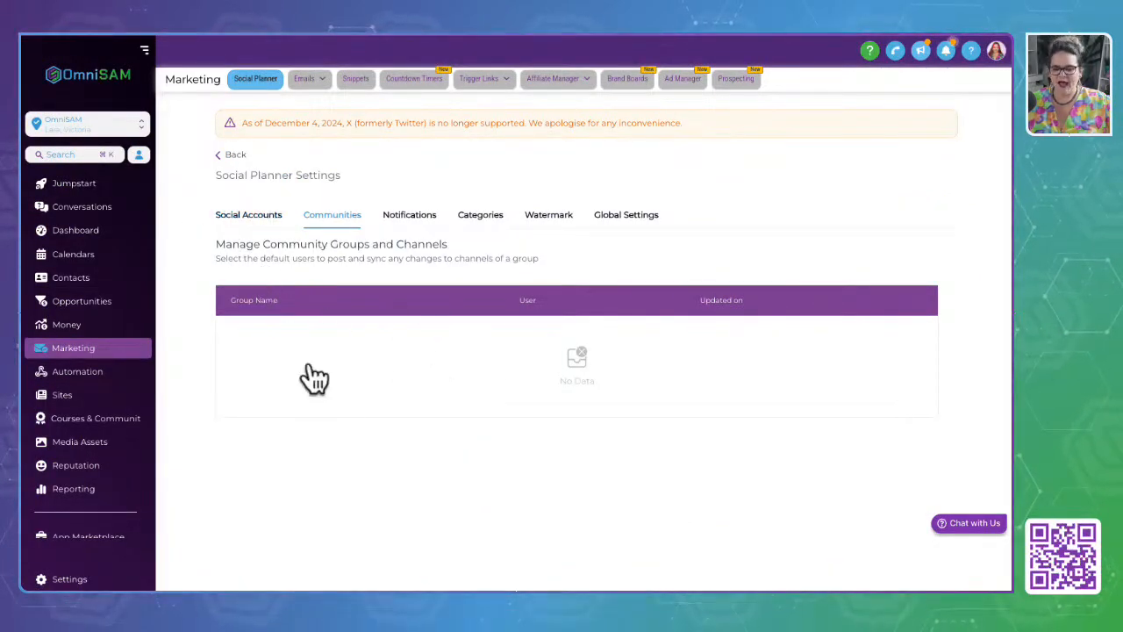
click(251, 216)
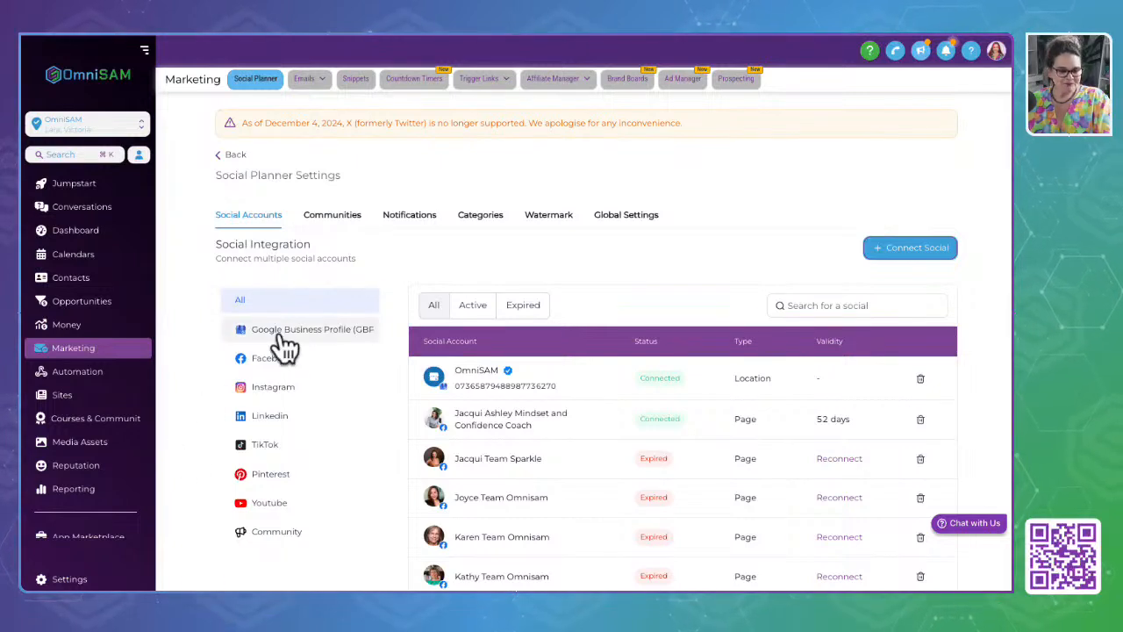
Turn on the Post Failed alert in the Social Planner's notification settings
click(412, 220)
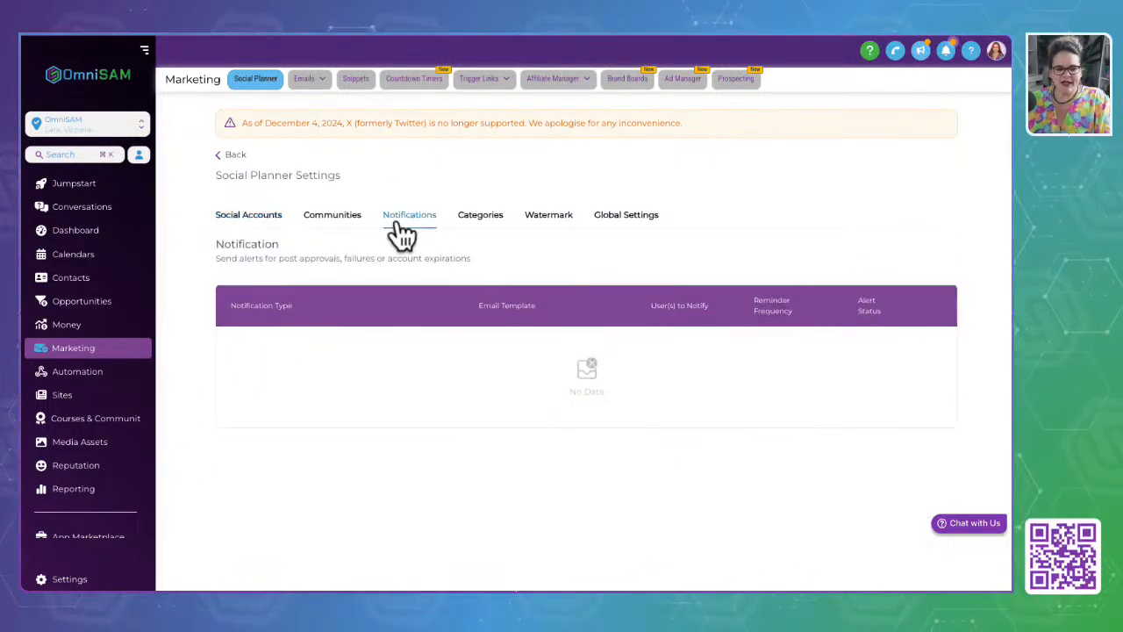
scroll(288, 474, down, 1)
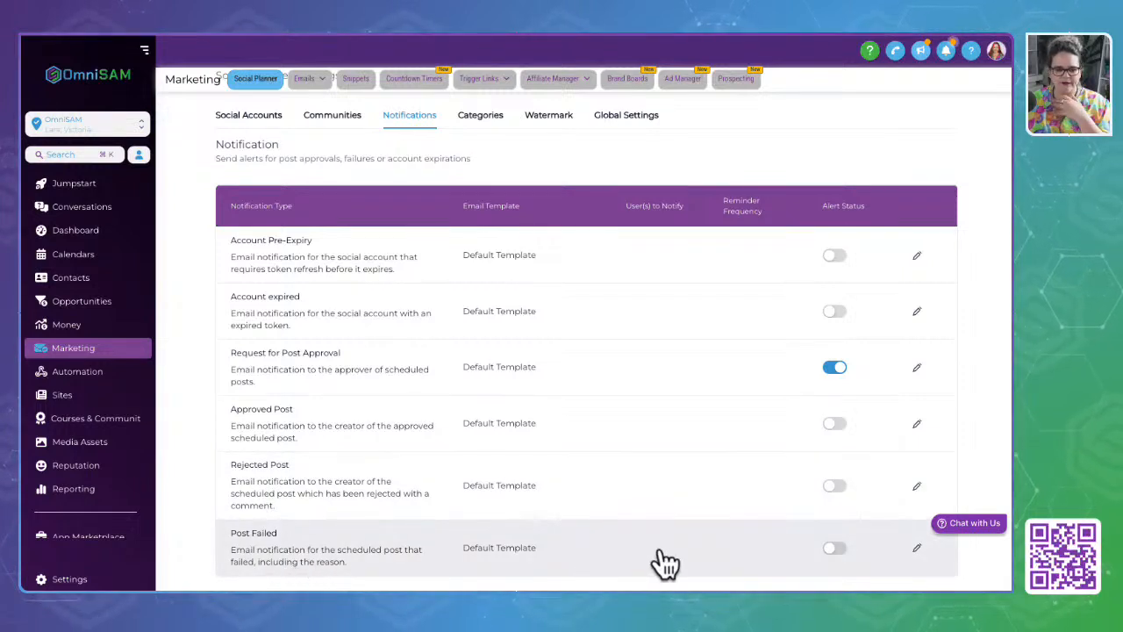
click(834, 548)
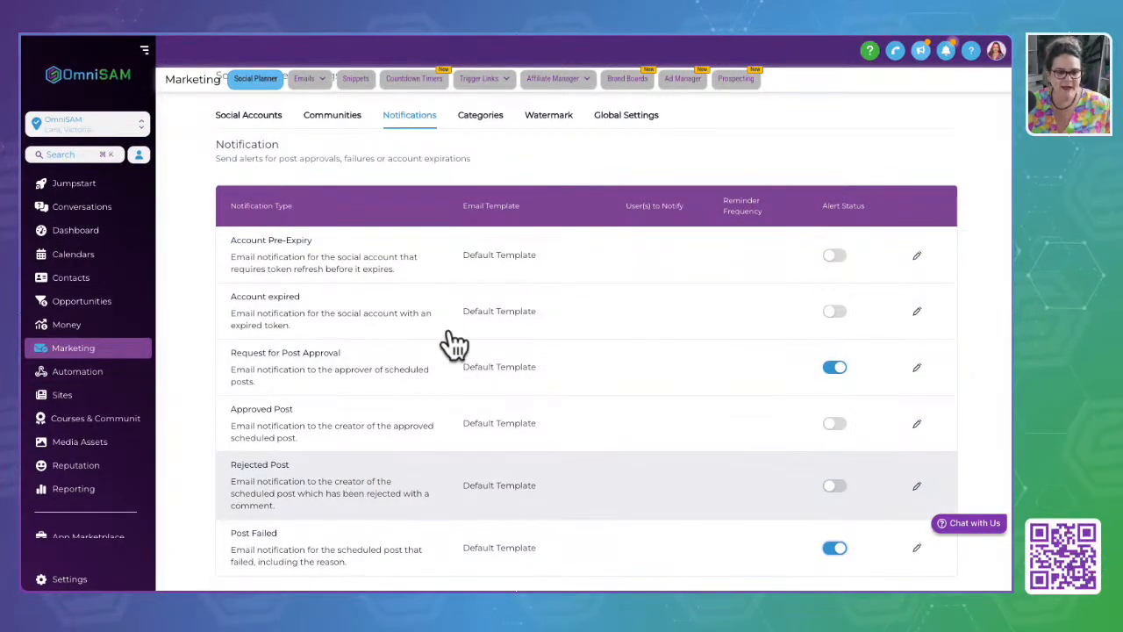
Add a Social Planner category named "Tme Management" in the default dark colour
click(488, 115)
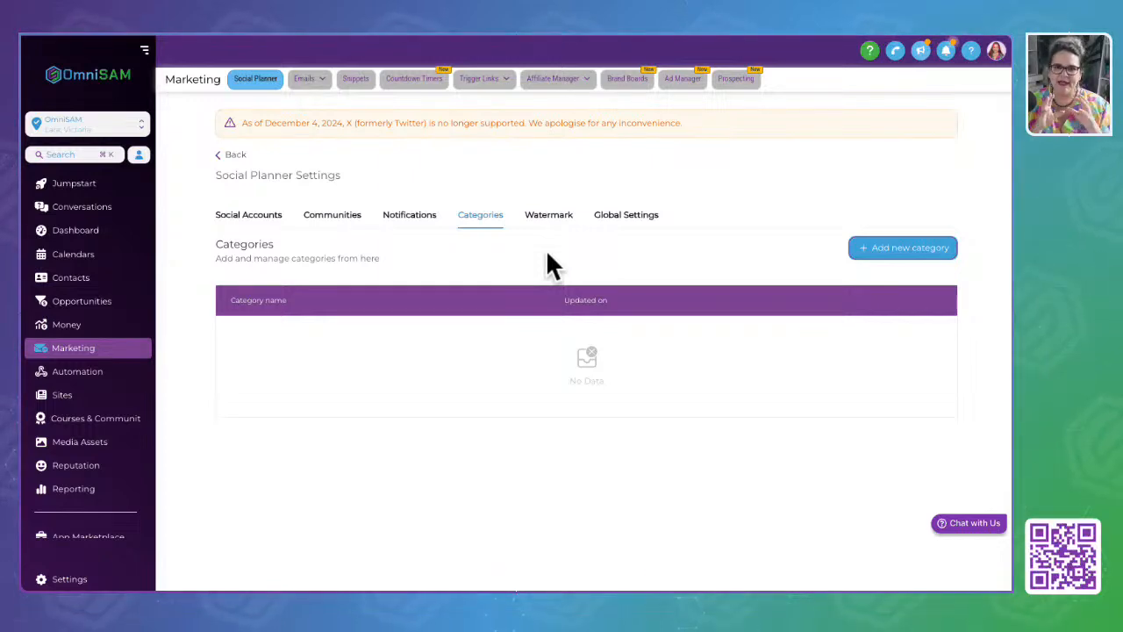
click(908, 253)
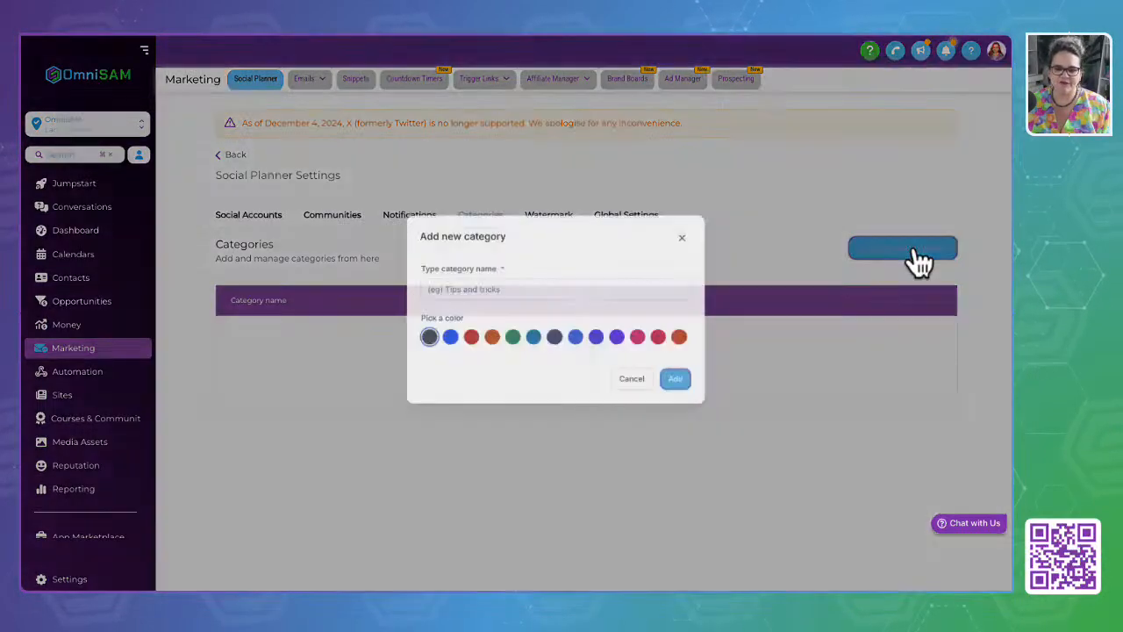
click(421, 296)
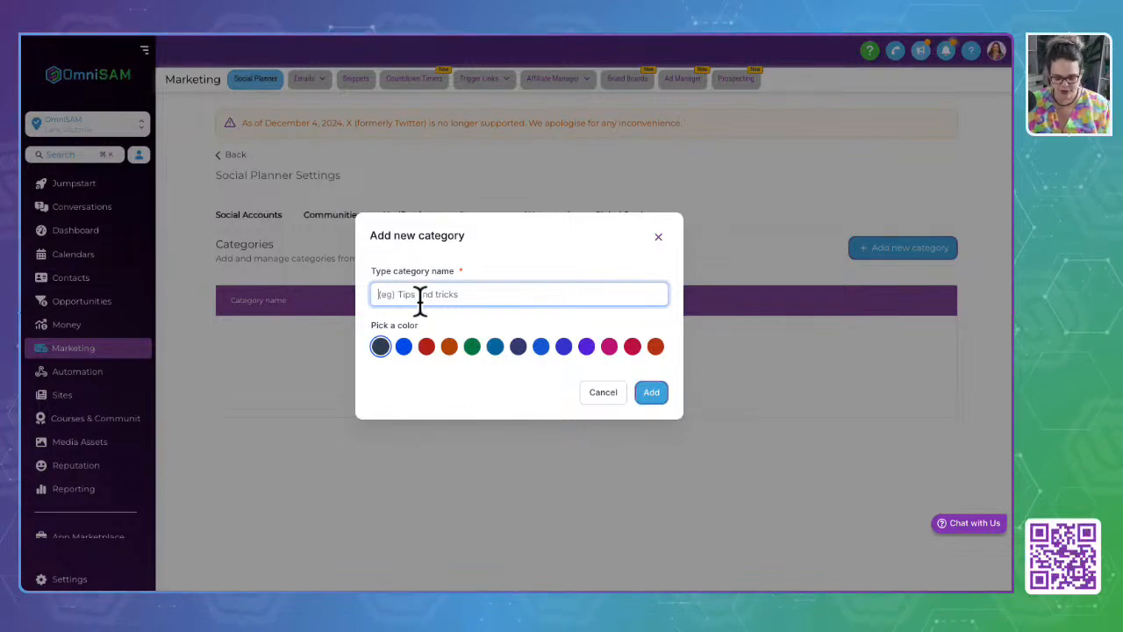
text(time Managment)
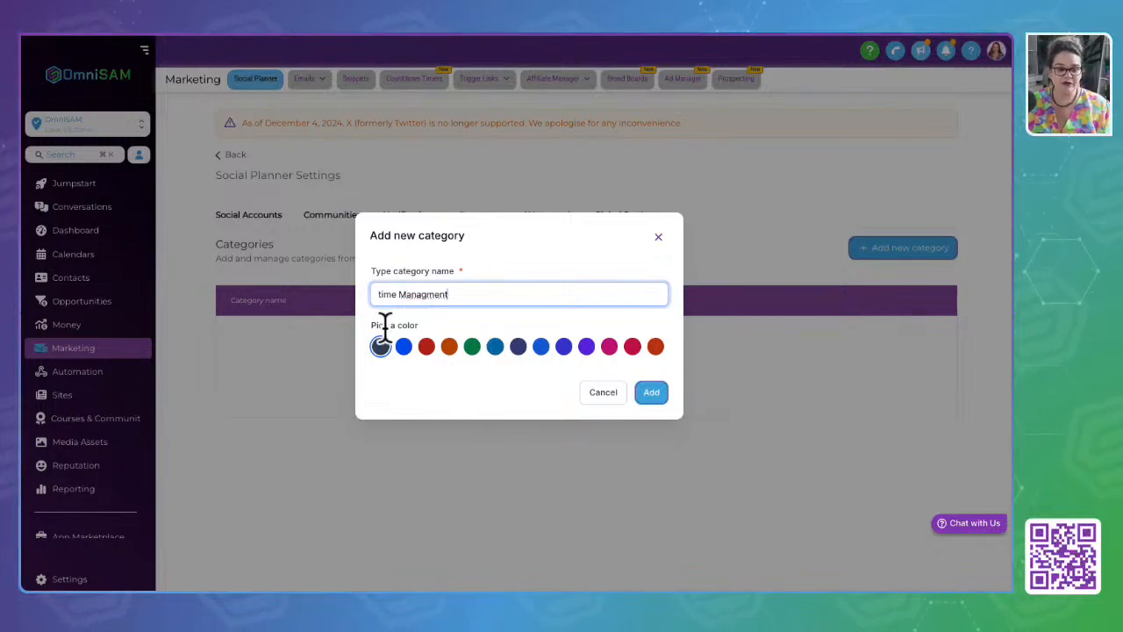
click(380, 293)
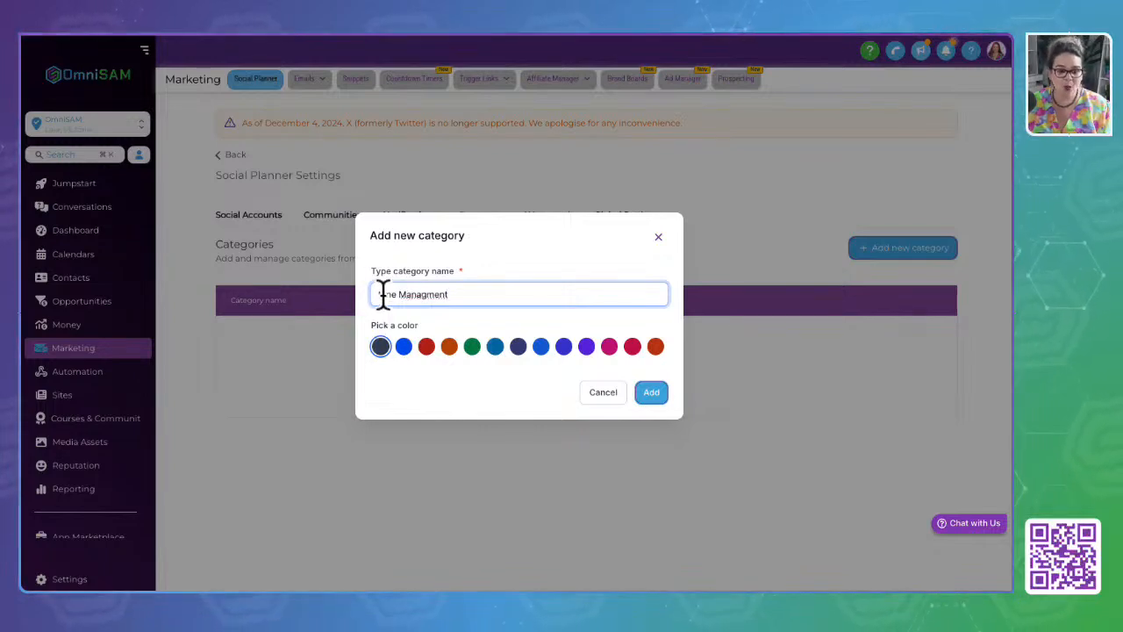
key(BackSpace)
text(T)
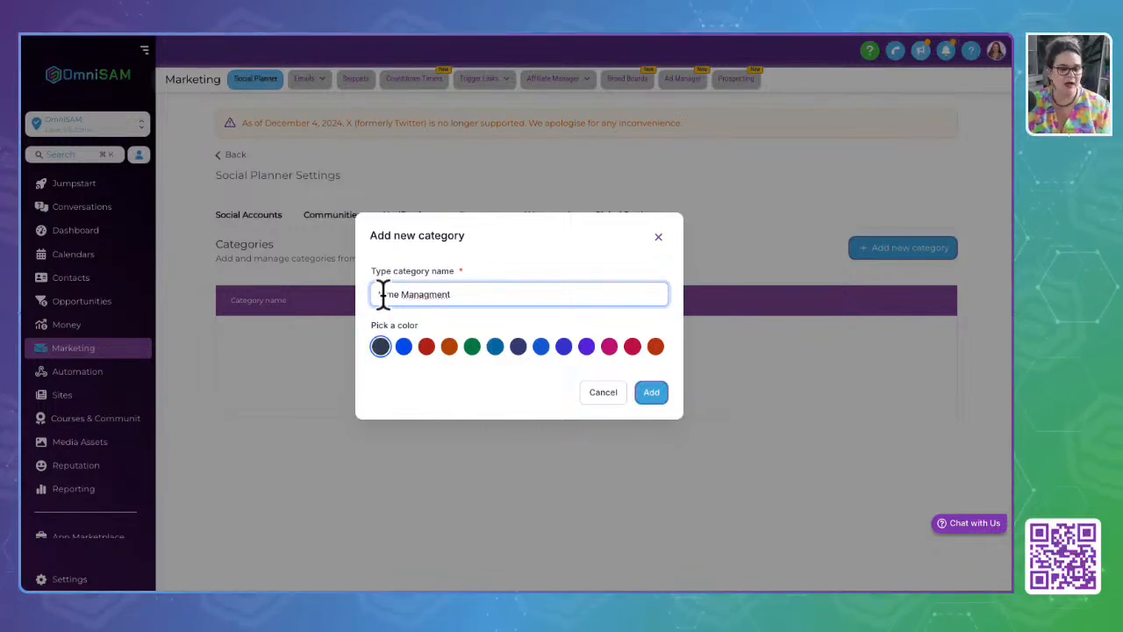
double_click(436, 293)
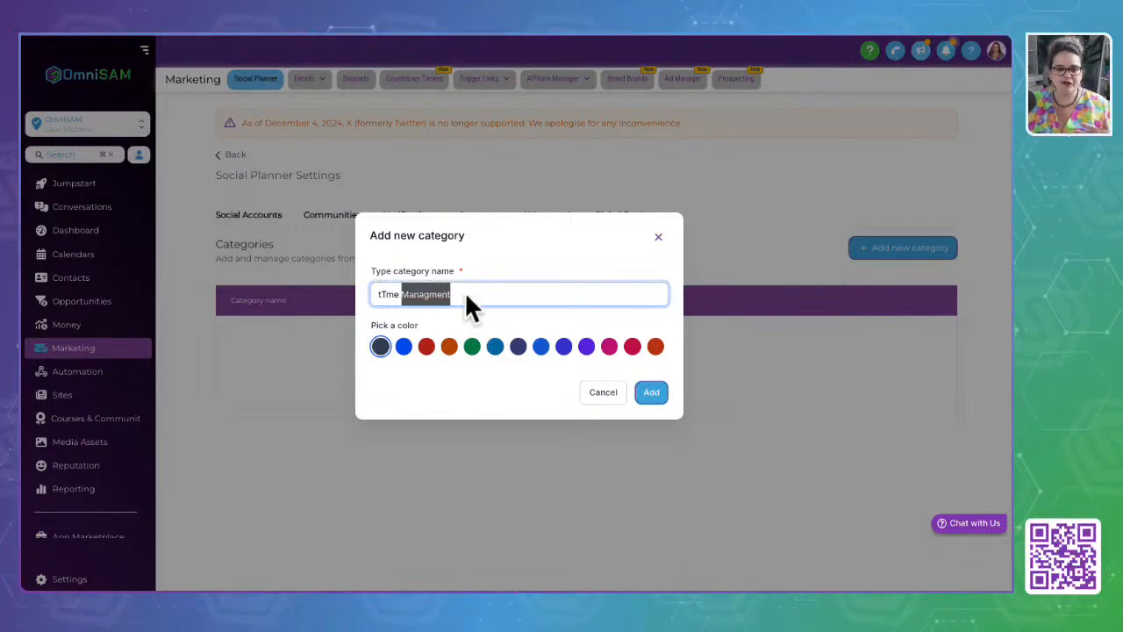
text(Management)
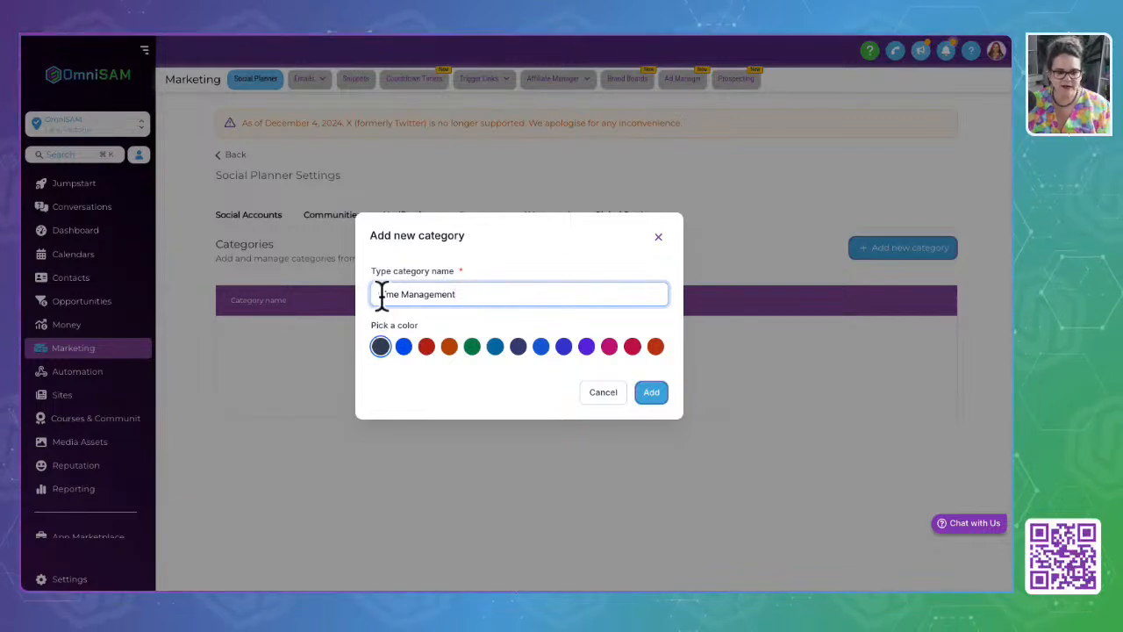
key(BackSpace)
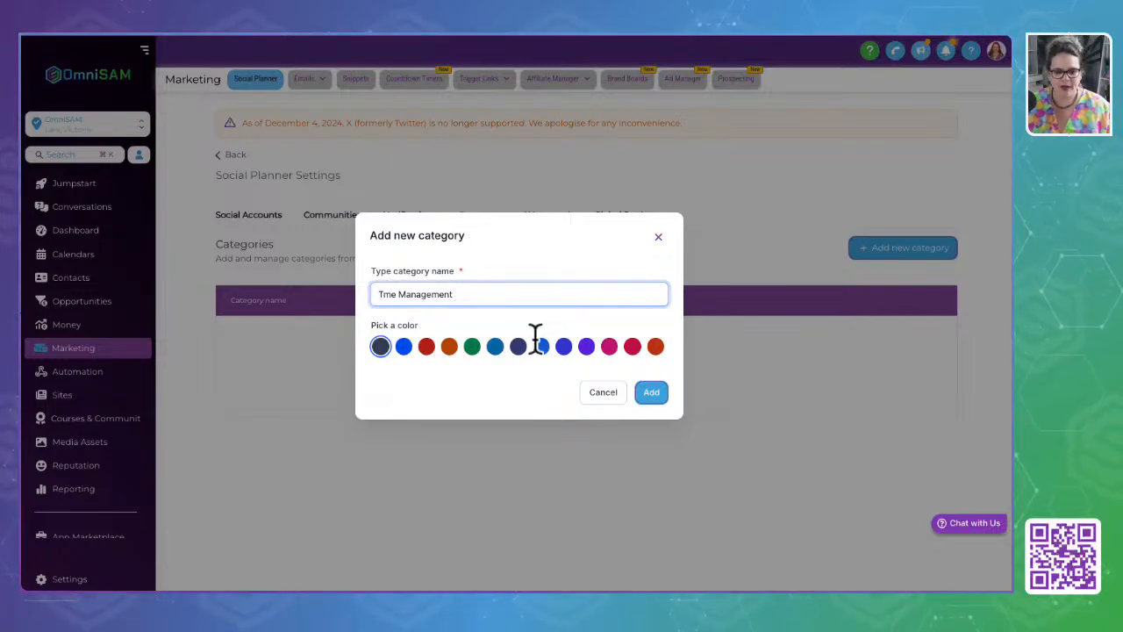
click(647, 393)
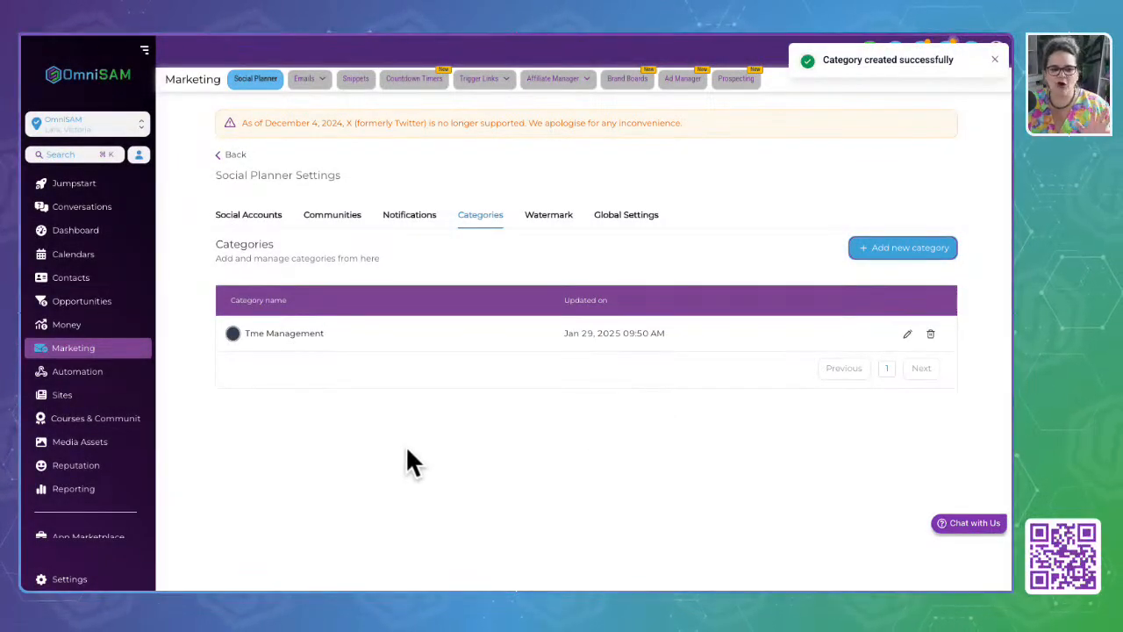
Add a category named "Funnels" in the default dark colour, and check its update form without changing anything
click(908, 255)
click(404, 294)
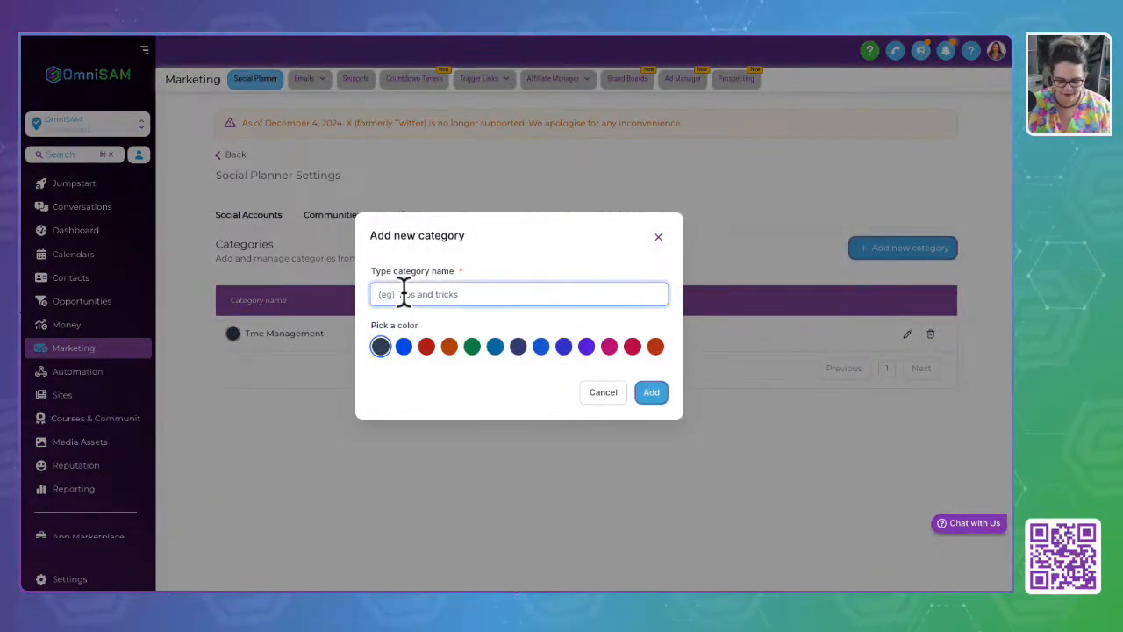
text(Funnels)
click(651, 392)
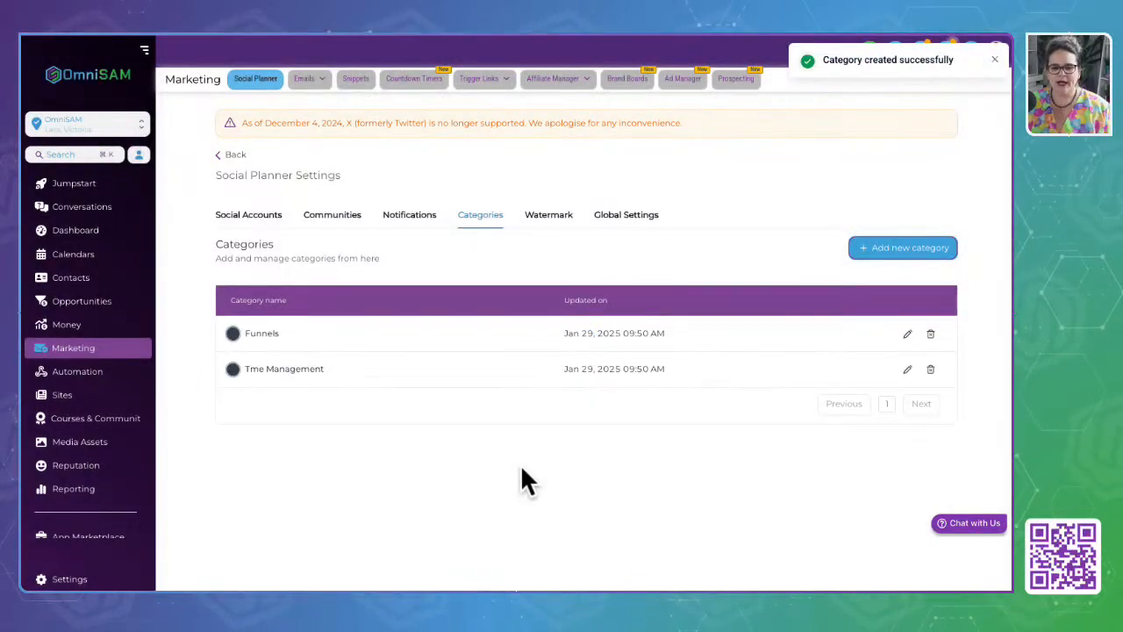
click(256, 334)
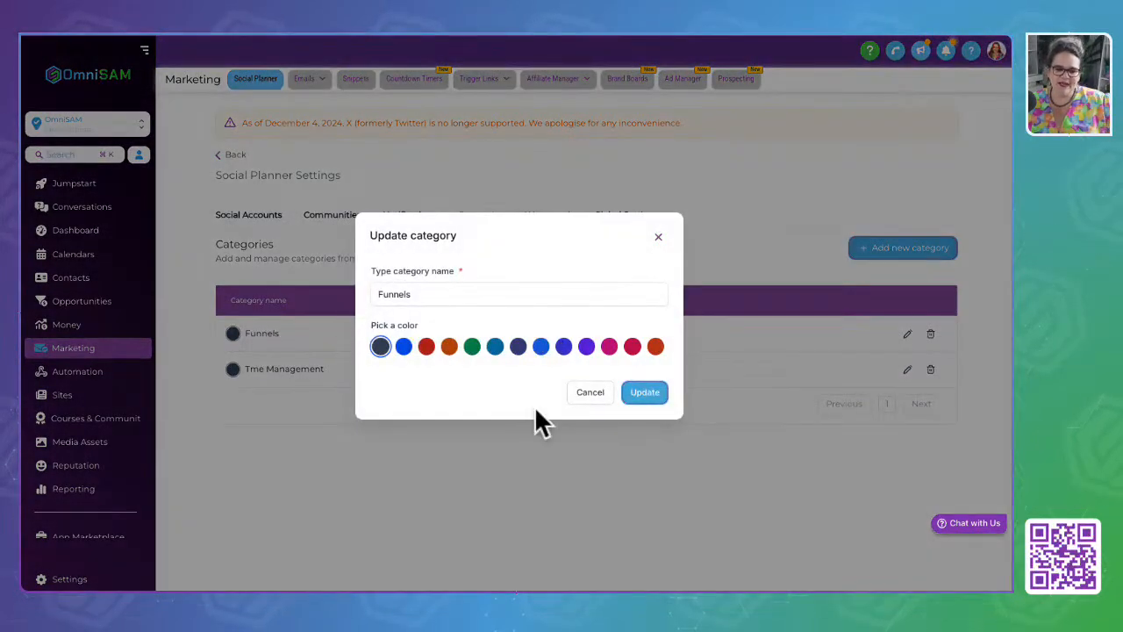
click(587, 393)
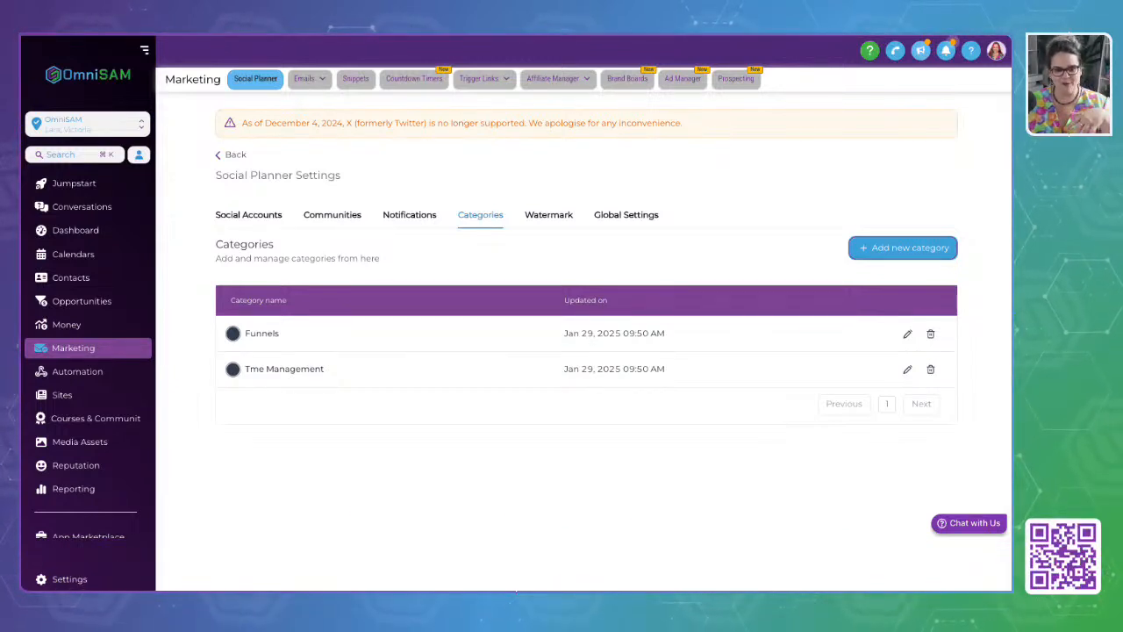
Review the Social Planner's Watermark settings and the Media Optimization option in its Global Settings
click(551, 216)
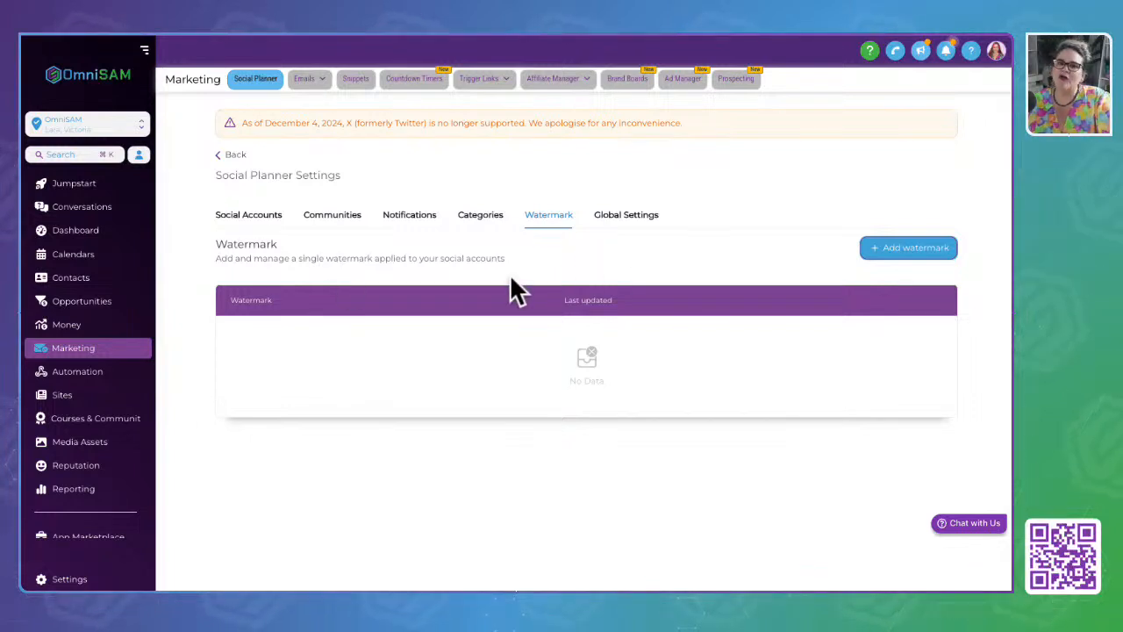
click(650, 212)
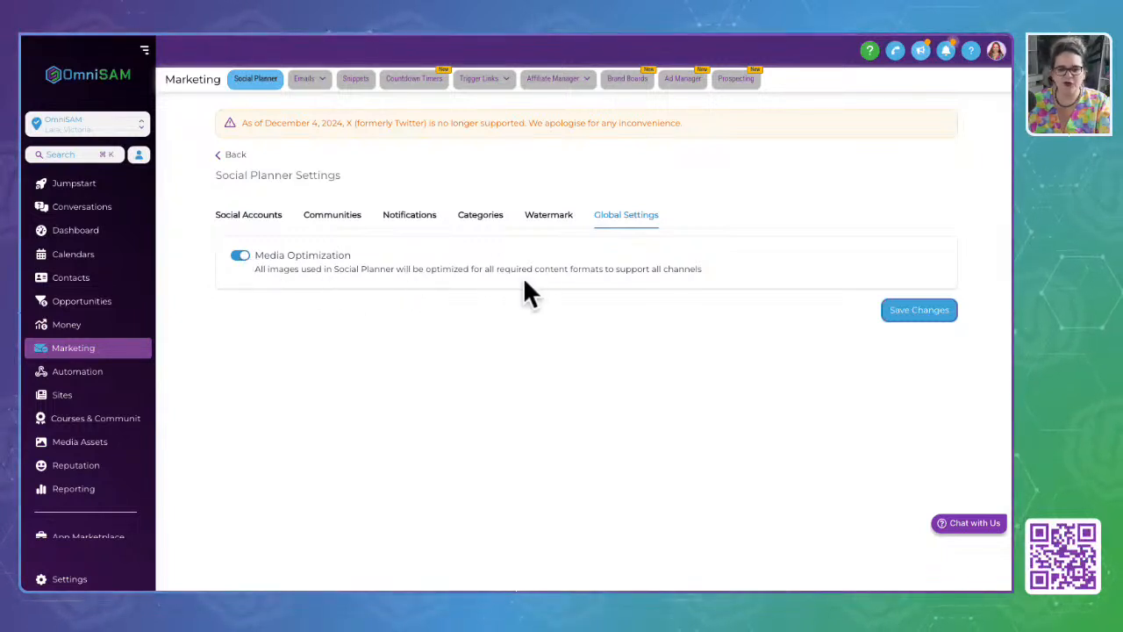
click(637, 364)
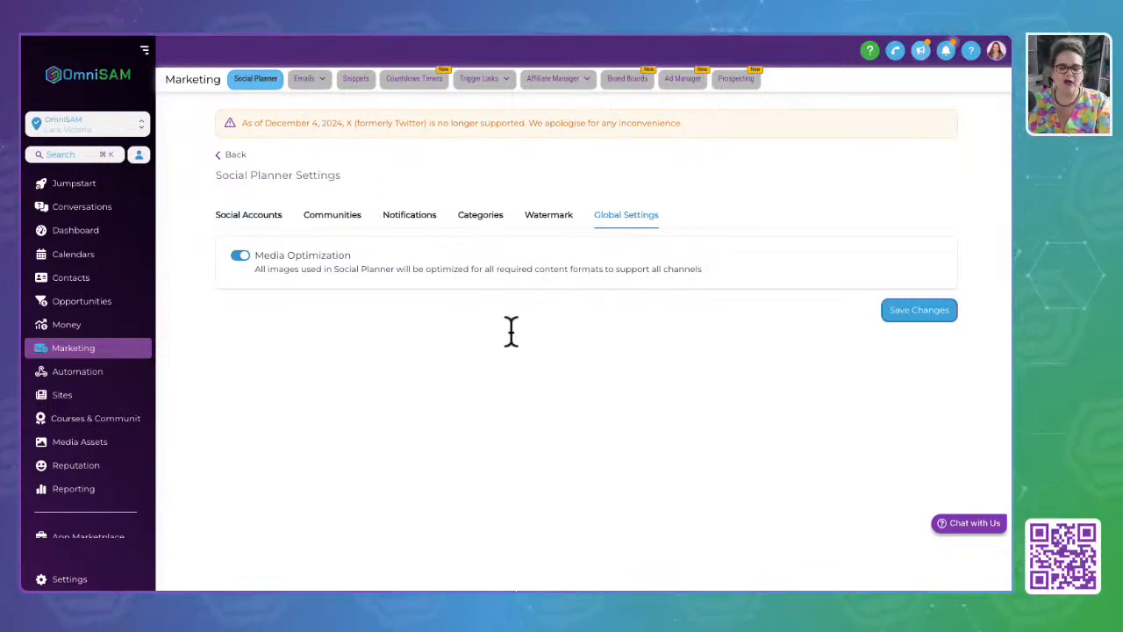
Return to the Social Planner's social accounts and review the active accounts, followed by the expired ones
click(409, 216)
click(239, 216)
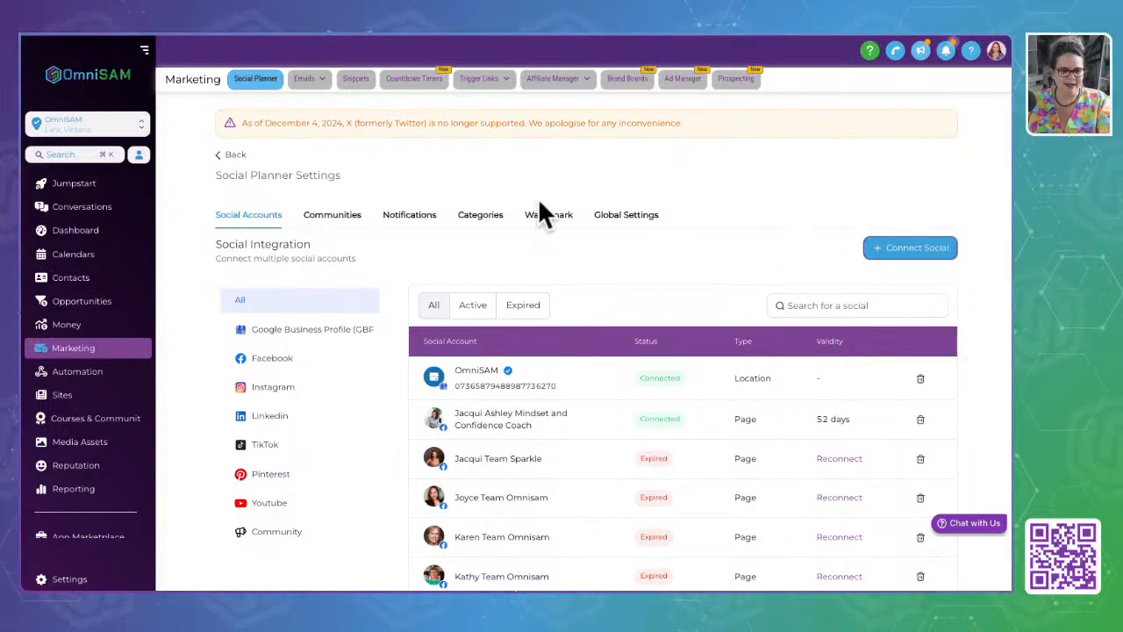
click(462, 306)
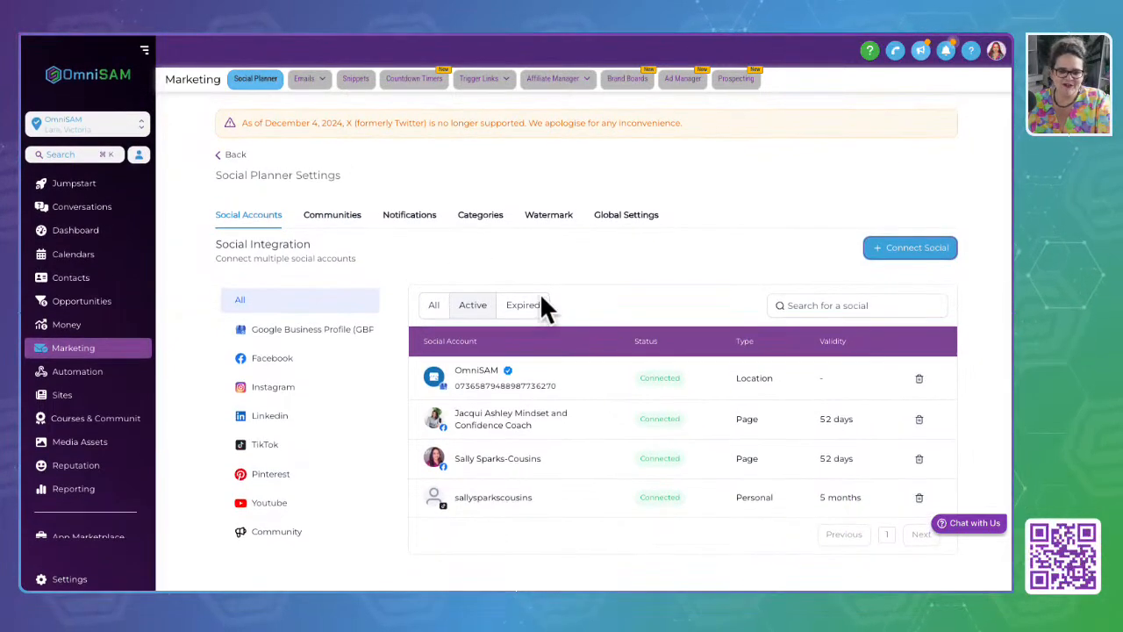
click(526, 305)
scroll(533, 271, down, 2)
scroll(533, 270, up, 2)
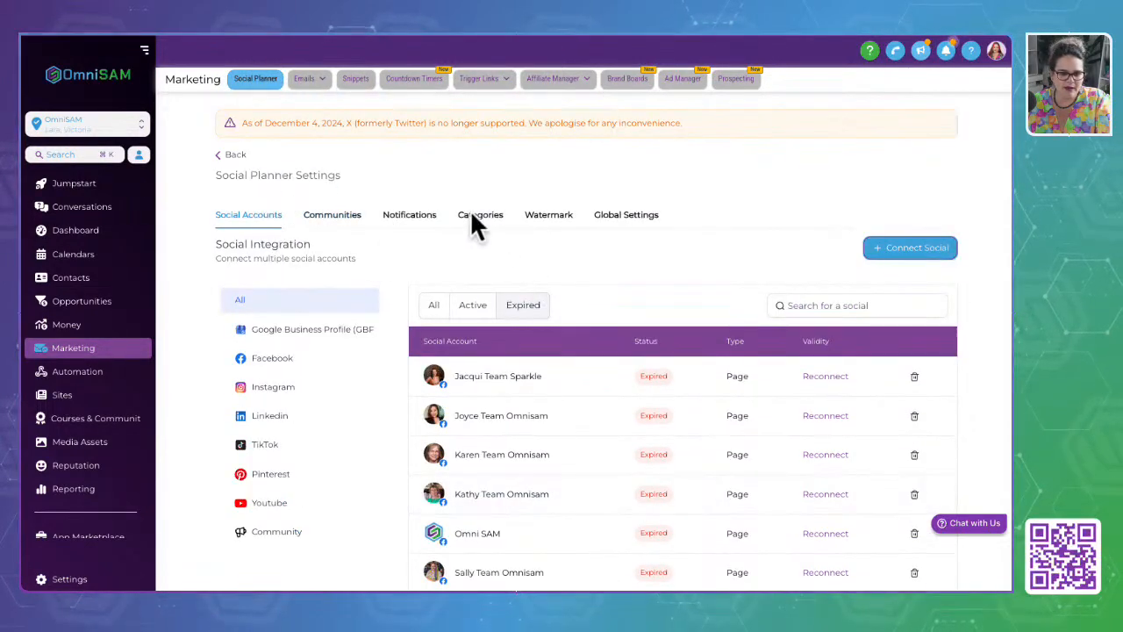
Return to the Social Planner's planner view and look through the list of posts and their statuses
click(261, 88)
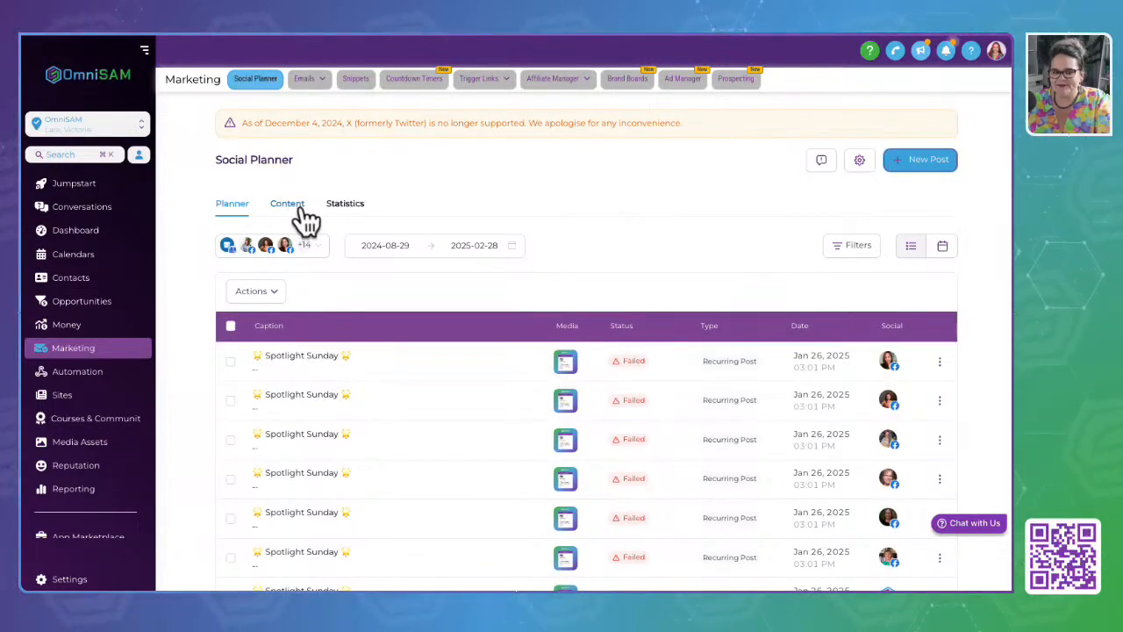
scroll(301, 219, down, 2)
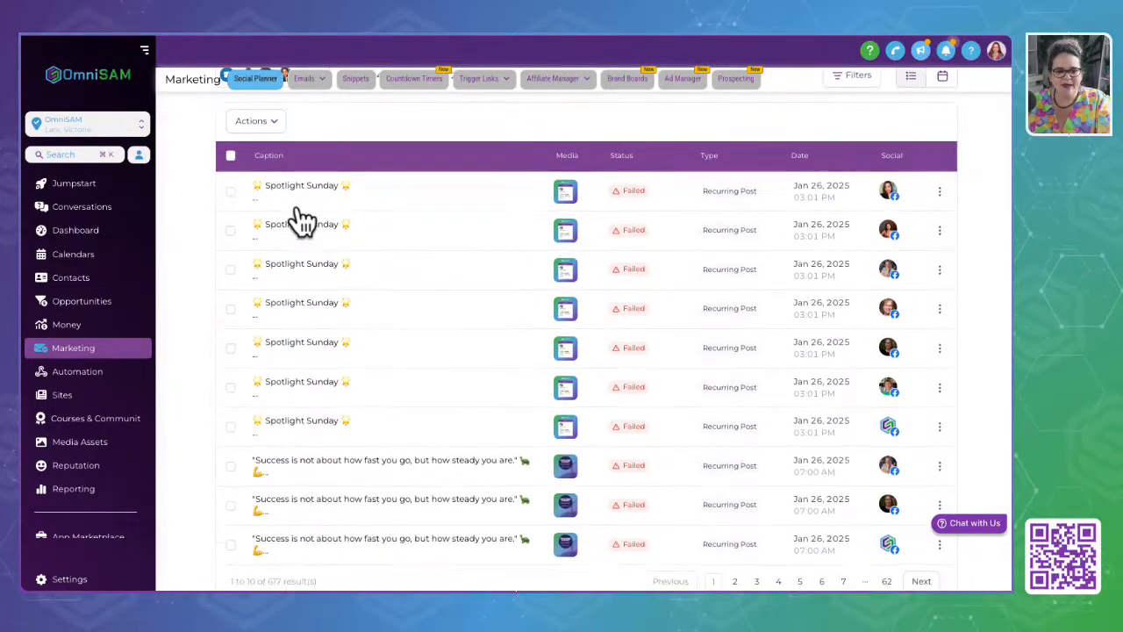
scroll(298, 513, down, 1)
scroll(301, 513, up, 2)
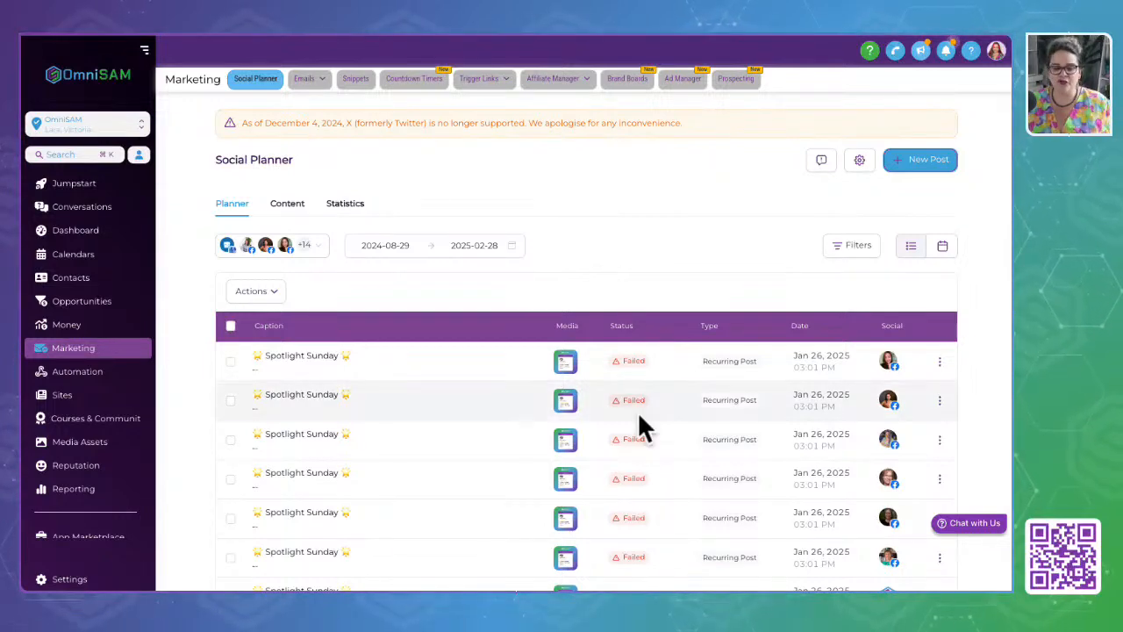
scroll(639, 427, down, 3)
scroll(643, 427, up, 1)
scroll(644, 427, down, 1)
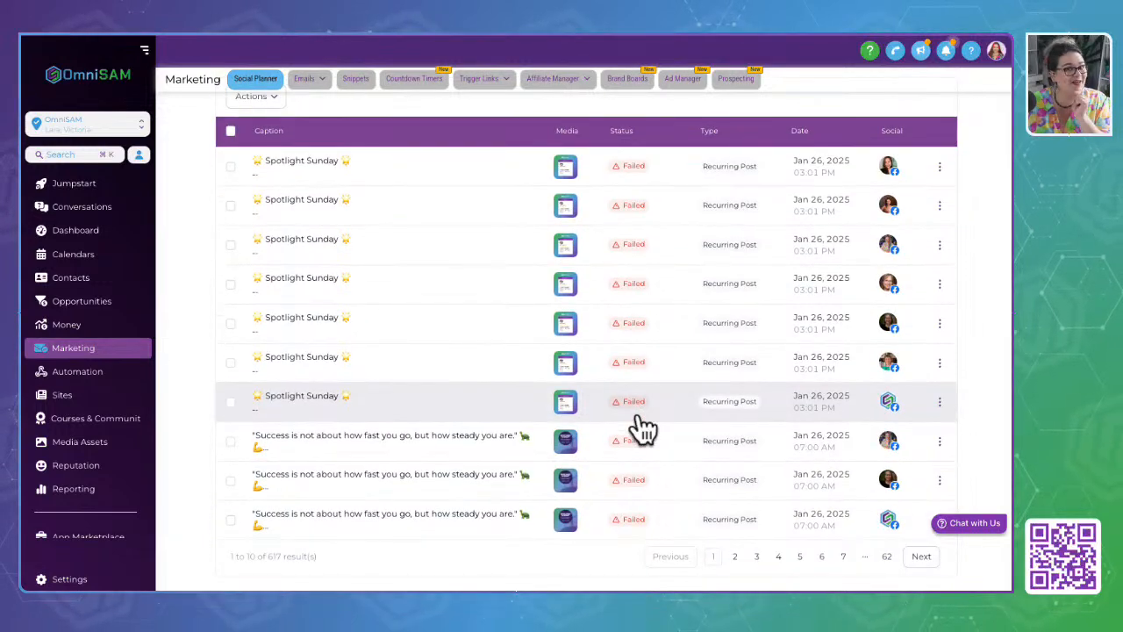
scroll(361, 456, up, 3)
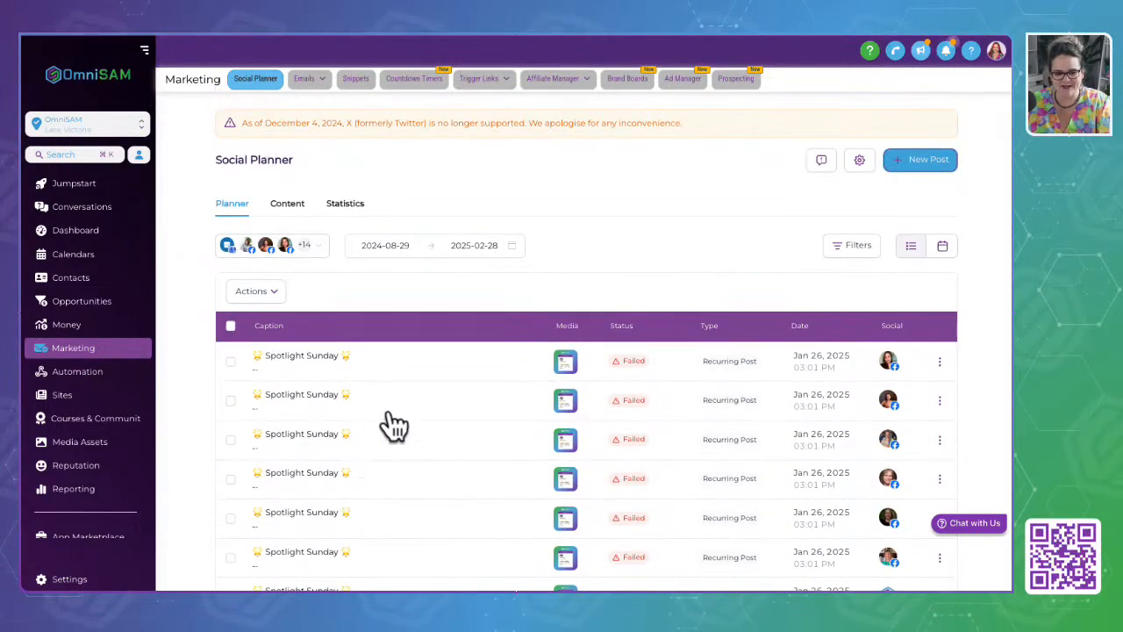
Open the Social Planner's content area and examine the recurring posts with their schedule dates and repeat intervals
click(292, 206)
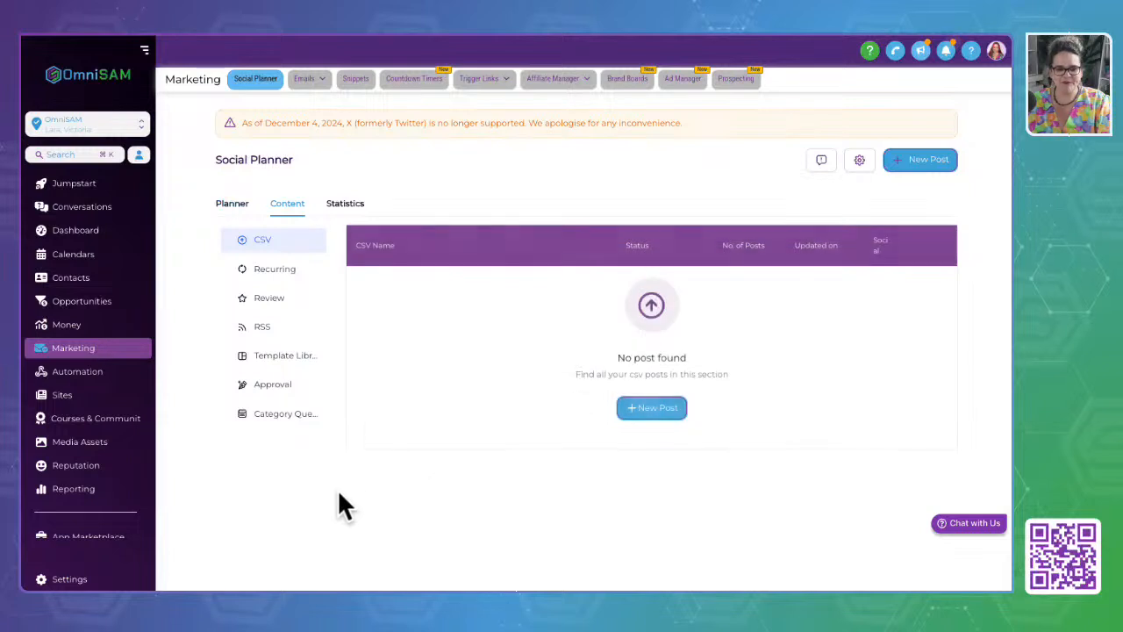
click(275, 281)
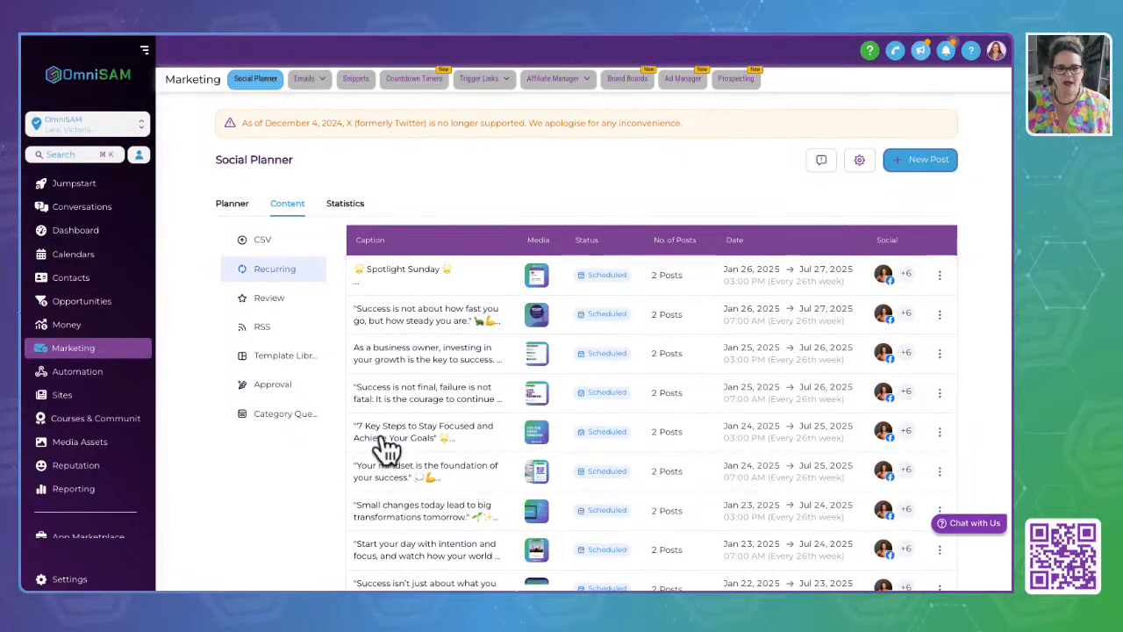
scroll(384, 441, down, 1)
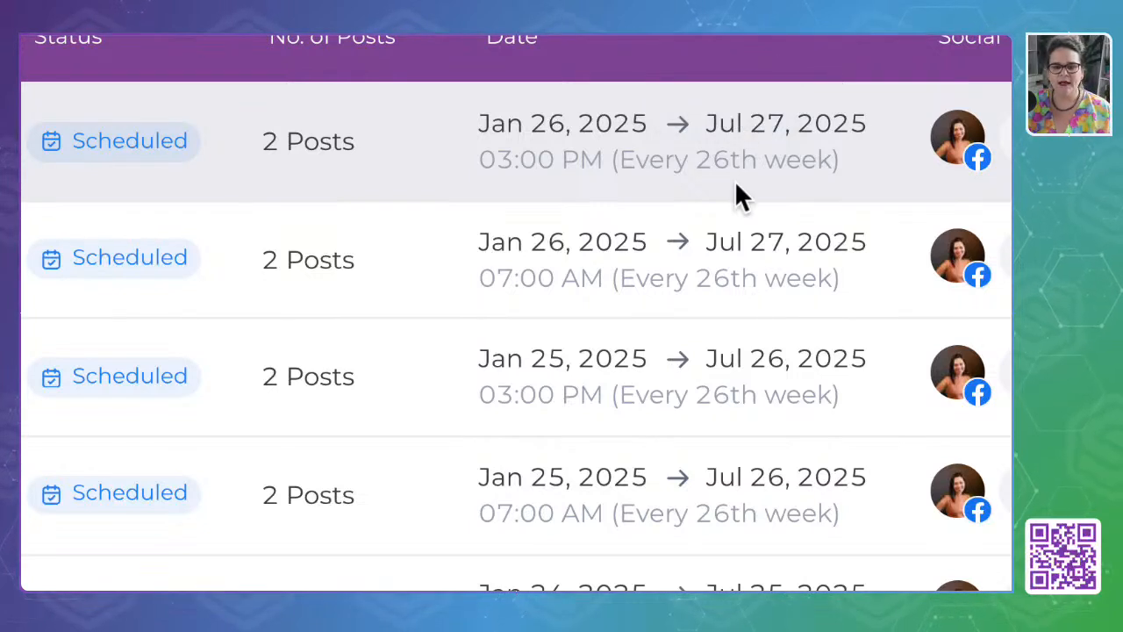
scroll(734, 180, up, 1)
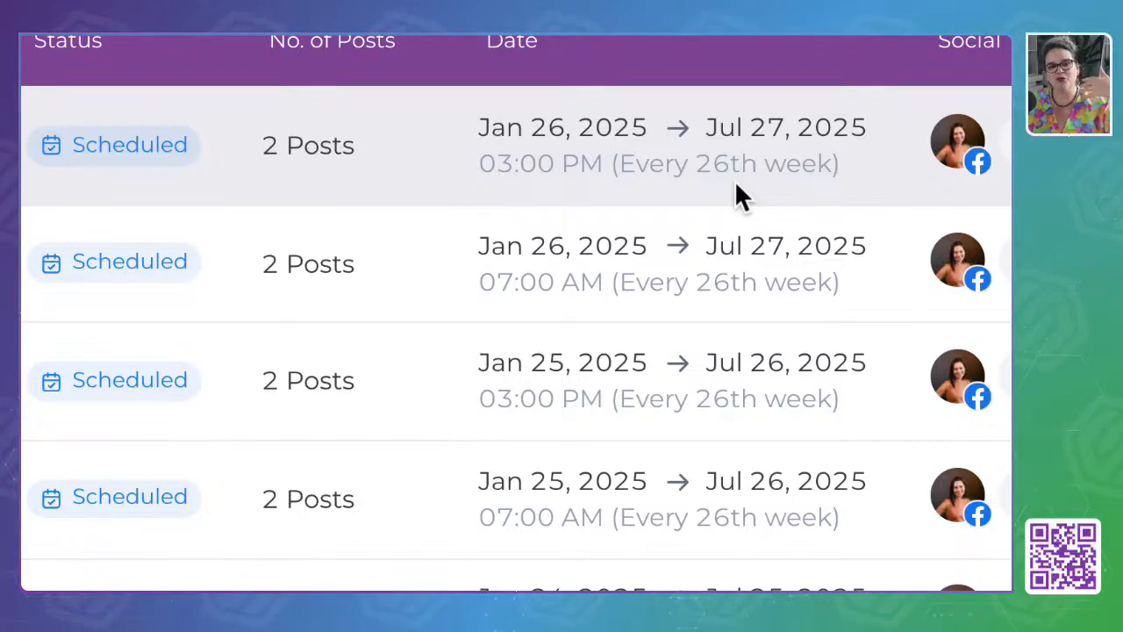
scroll(736, 184, up, 1)
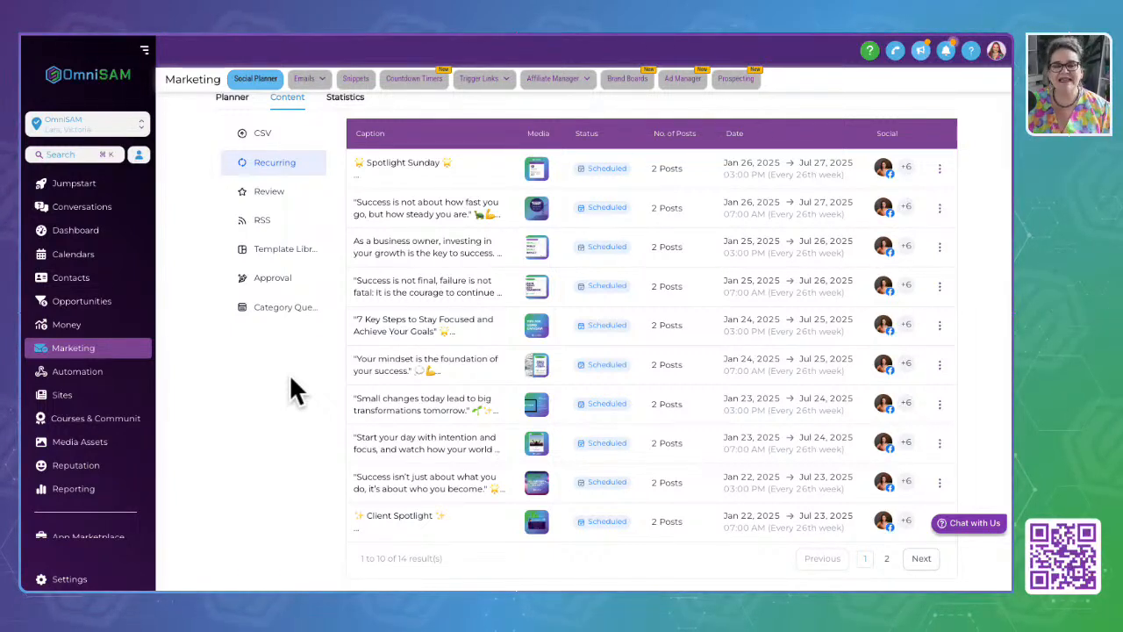
scroll(272, 427, up, 2)
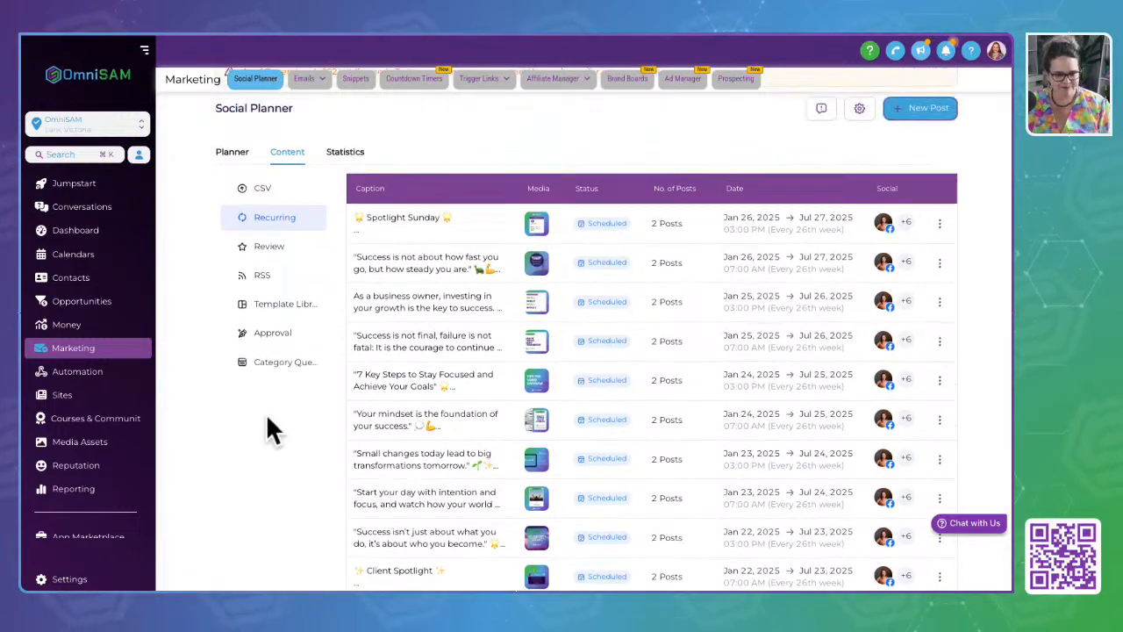
Look through the Review, RSS, Template Library and Approval sections of the Social Planner's content
click(273, 244)
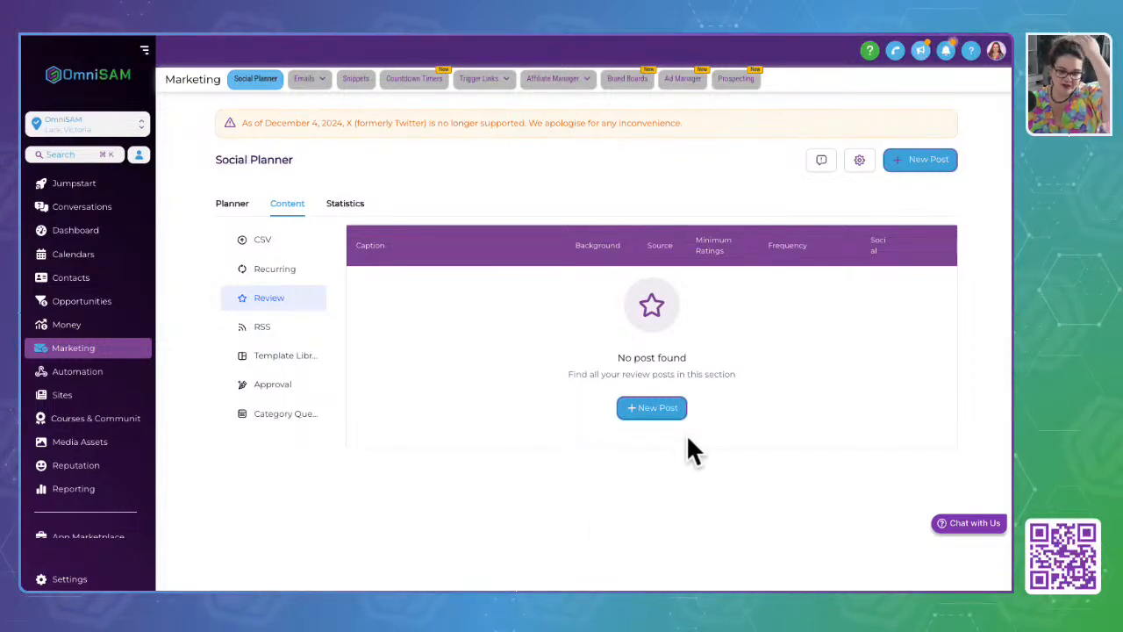
click(264, 330)
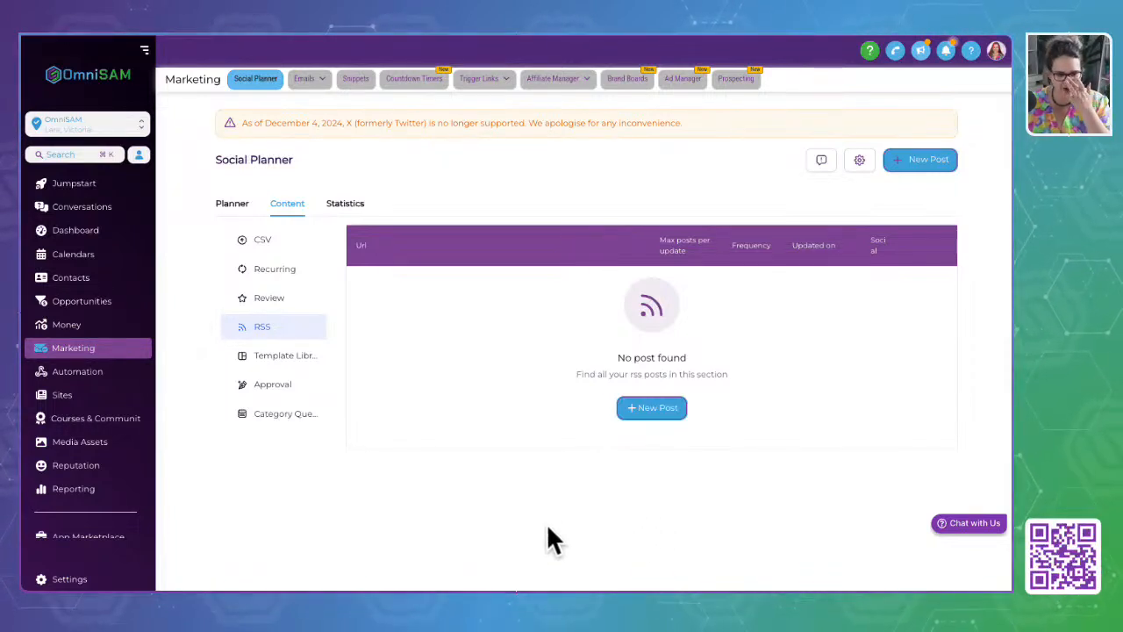
click(263, 355)
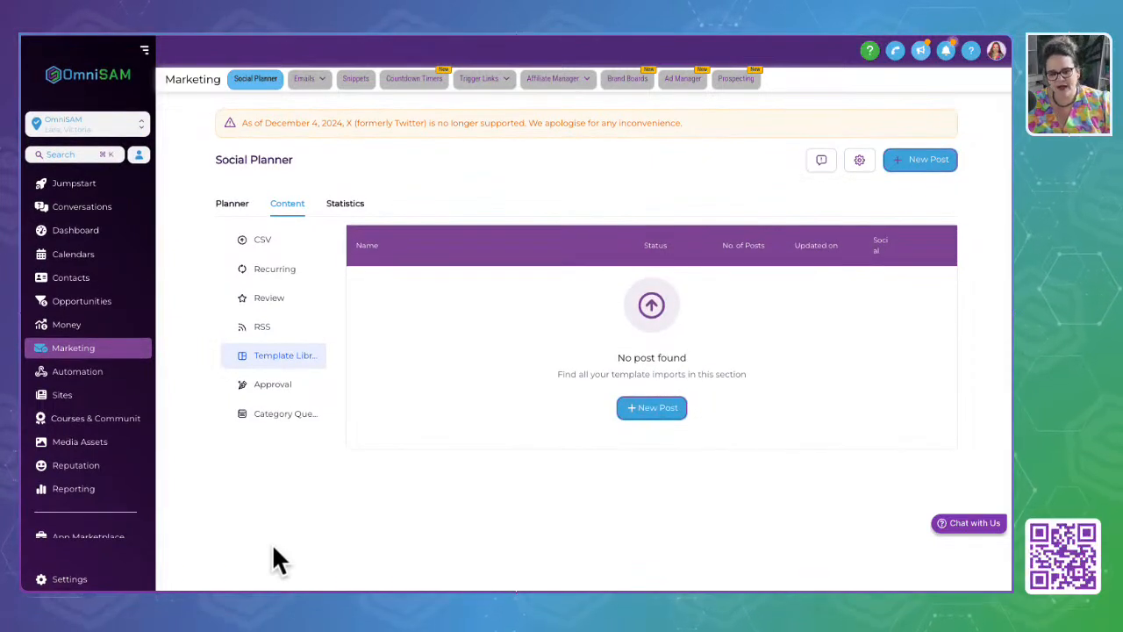
click(259, 386)
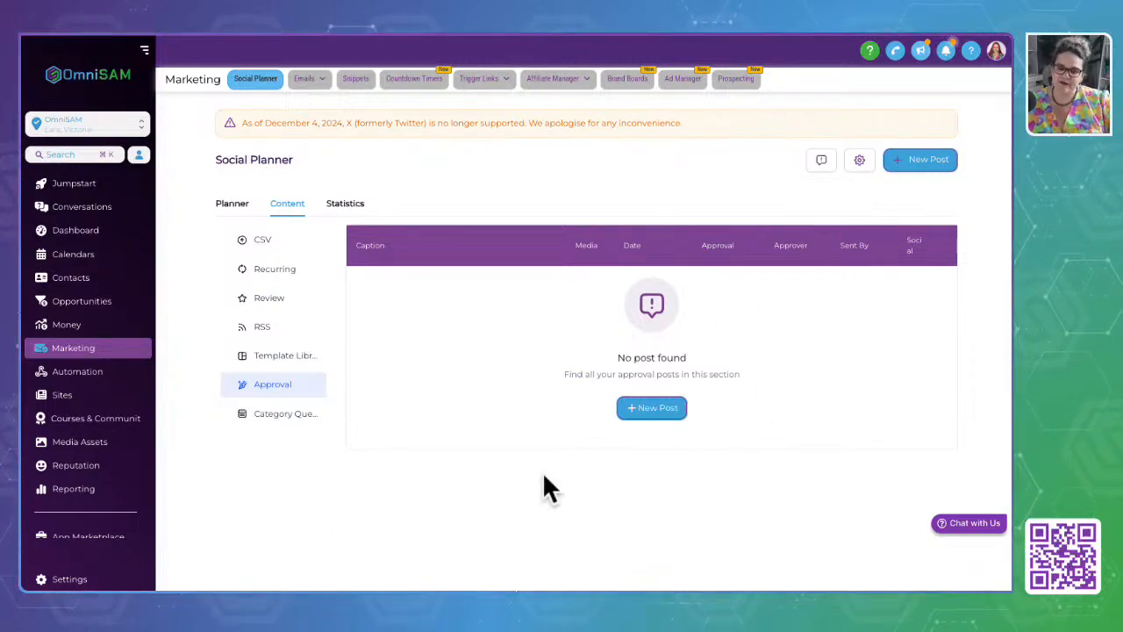
View the Social Planner's category queues, and examine the overall Statistics, including post performance, engagement, impressions, reach, top posts and demographics
click(258, 430)
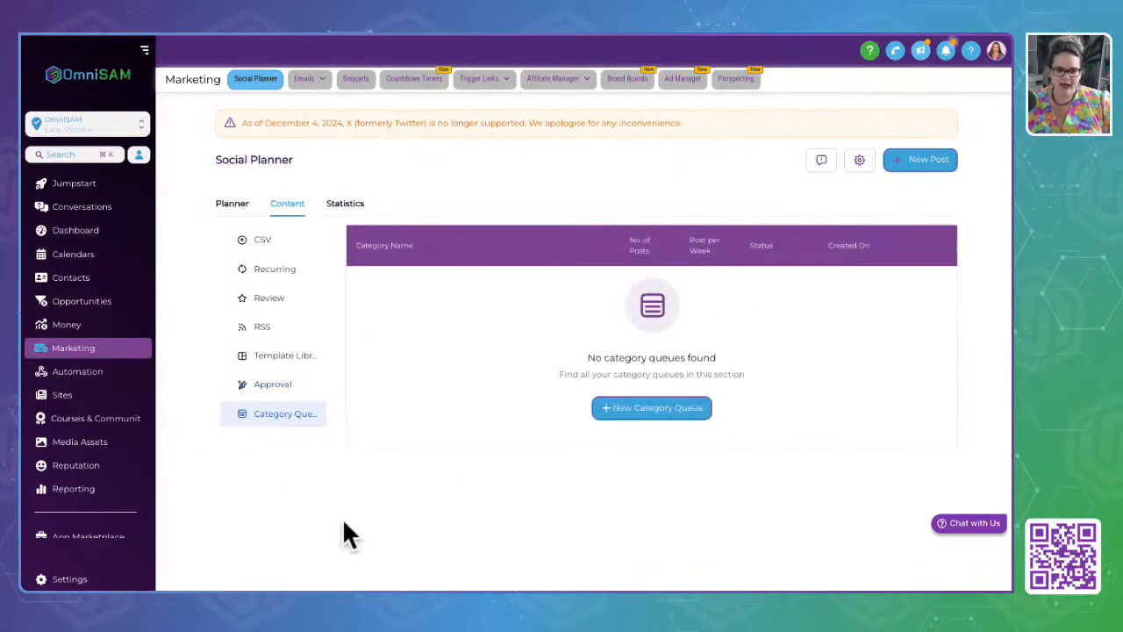
click(351, 205)
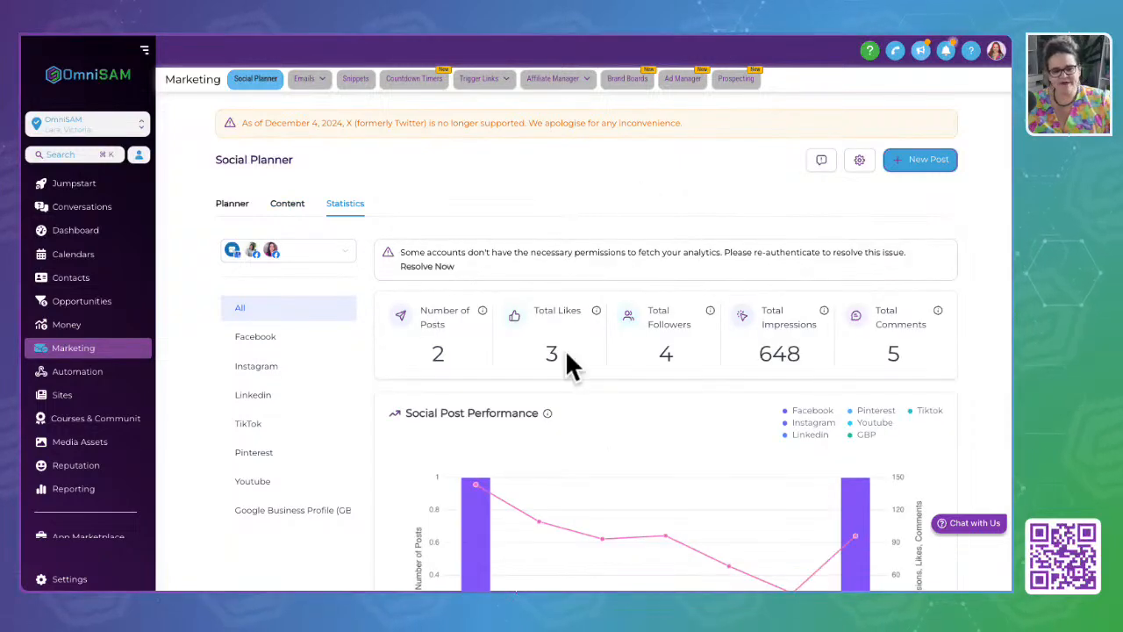
scroll(571, 363, down, 3)
scroll(609, 414, down, 3)
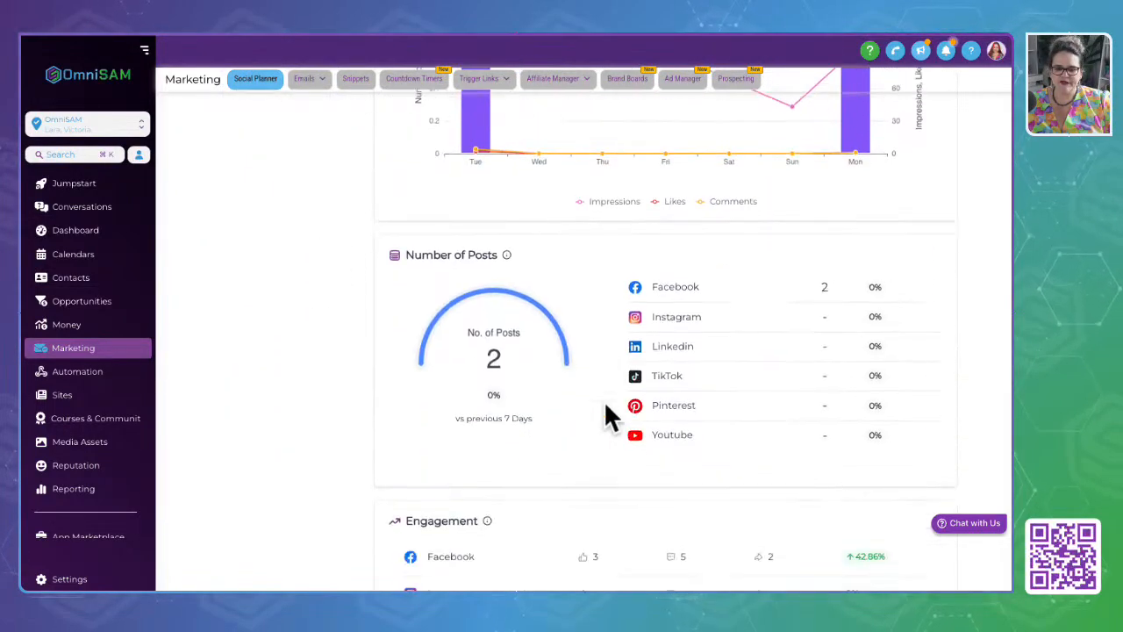
scroll(609, 413, down, 3)
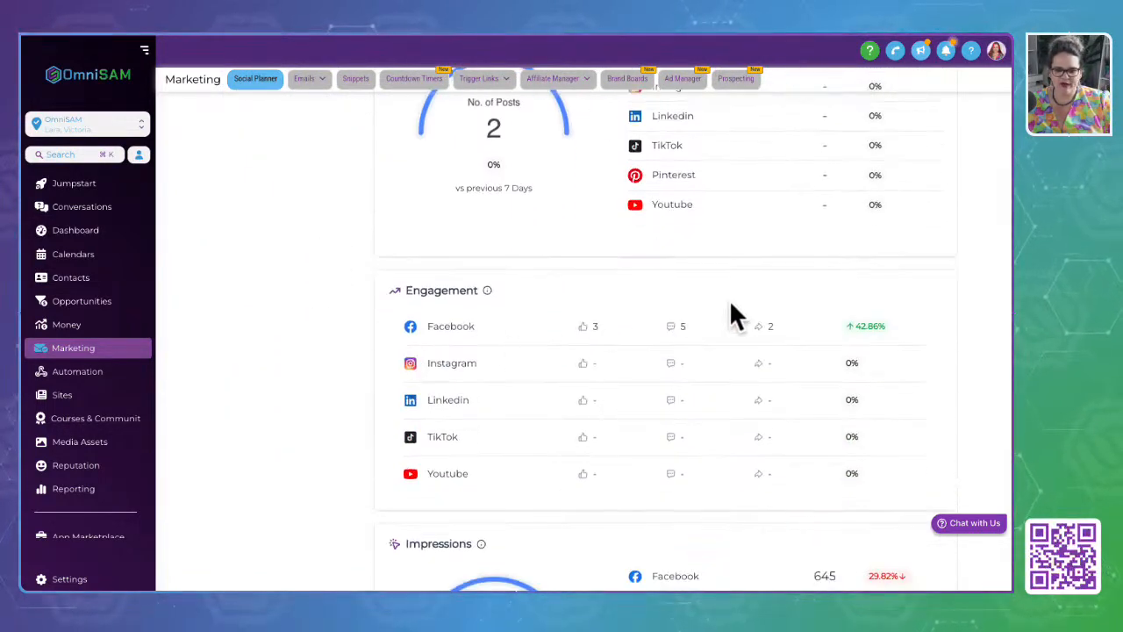
scroll(756, 516, down, 9)
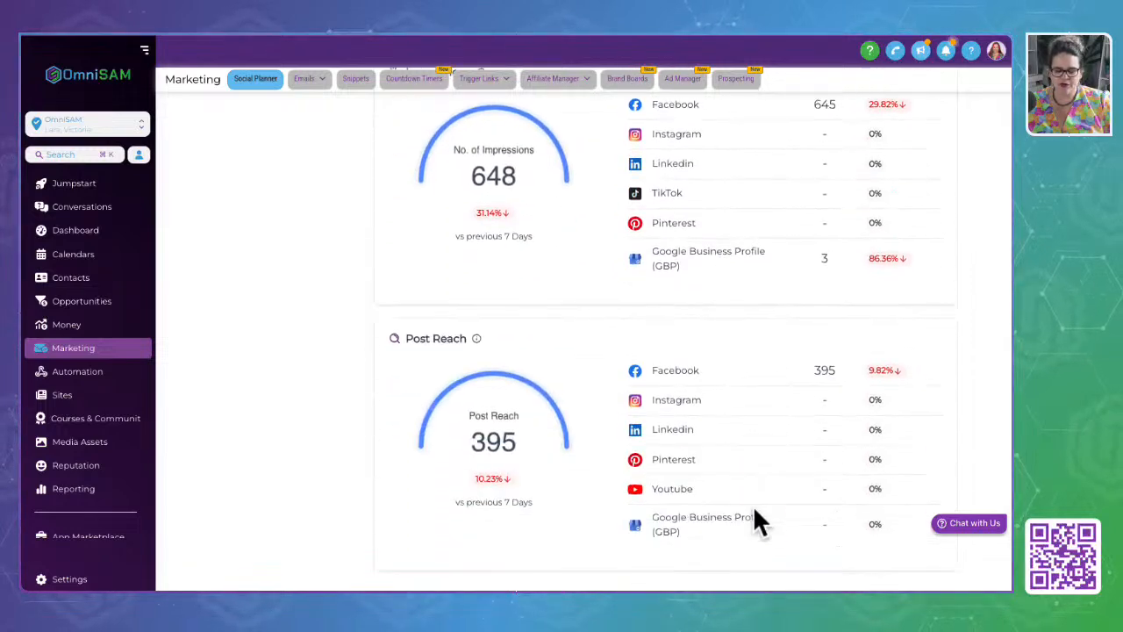
scroll(756, 520, down, 11)
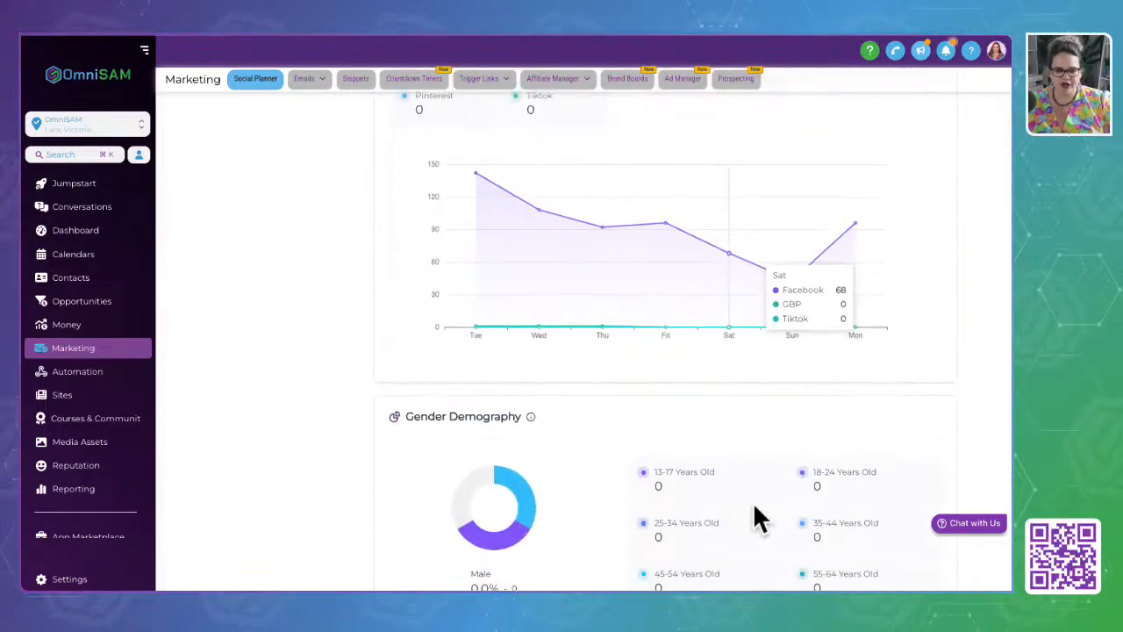
scroll(754, 506, up, 10)
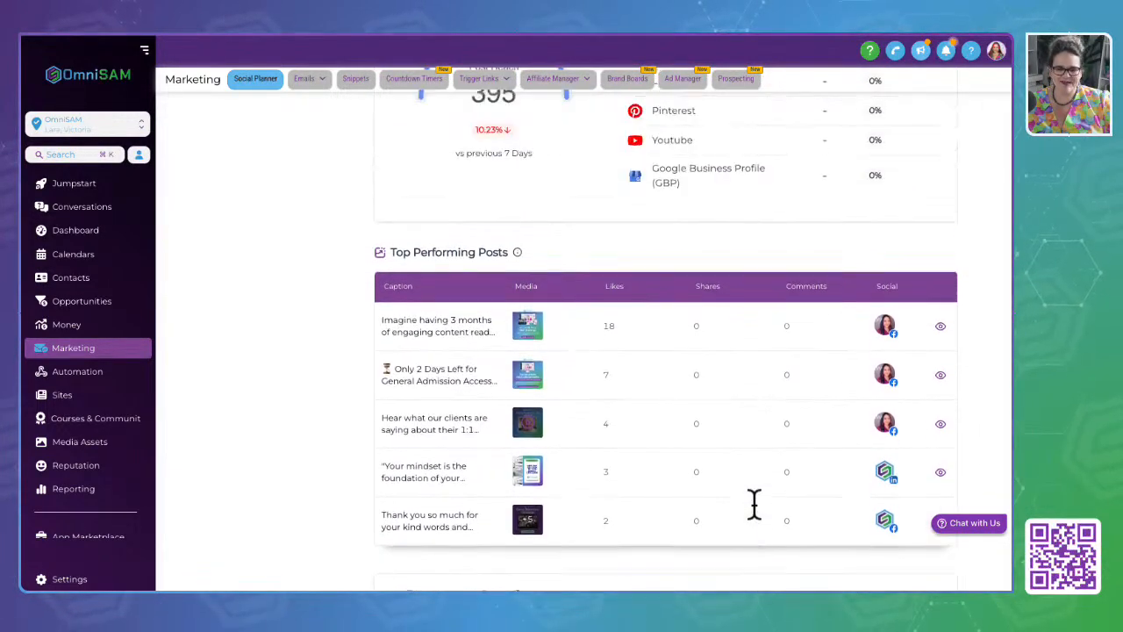
scroll(753, 502, up, 10)
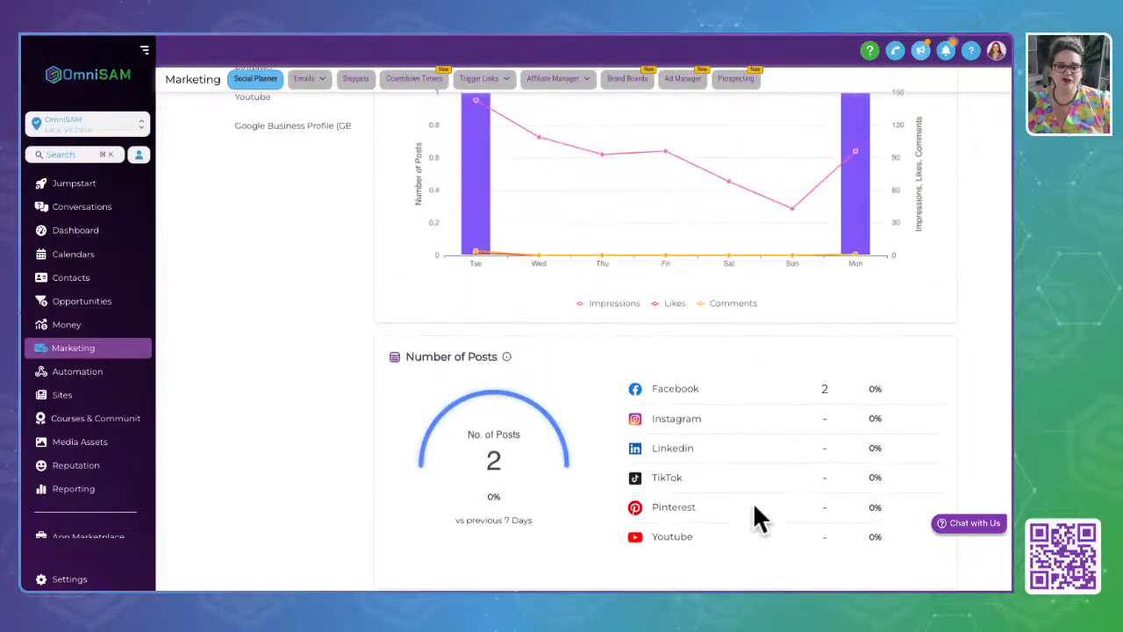
scroll(753, 502, up, 4)
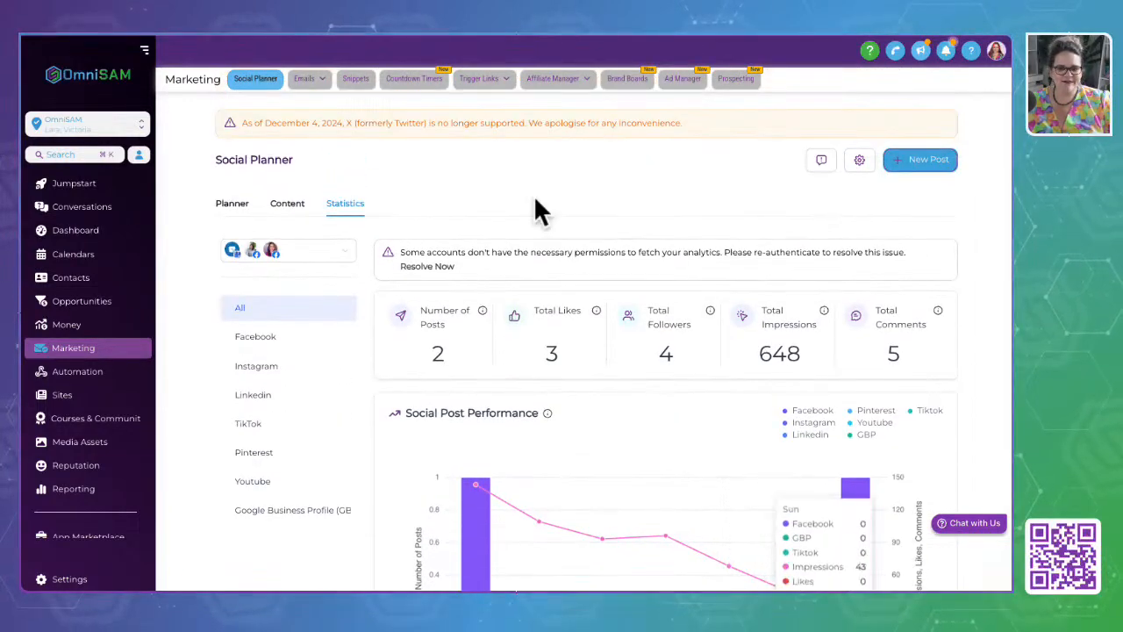
View the statistics per platform from Facebook through Google Business Profile, and highlight the notice about X no longer being supported
click(264, 339)
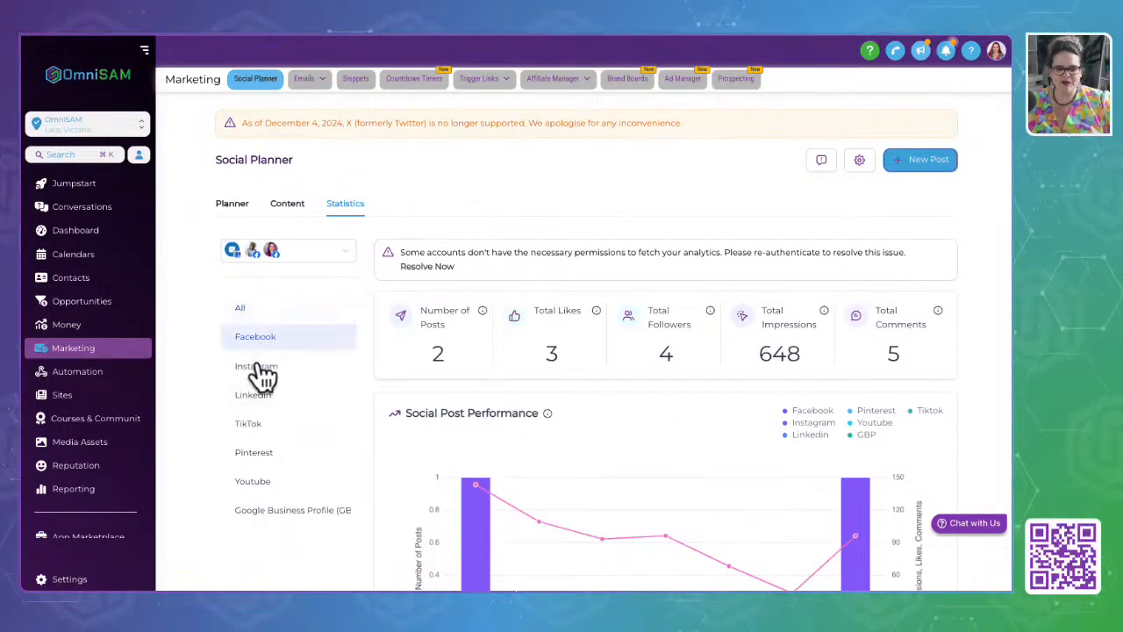
click(260, 379)
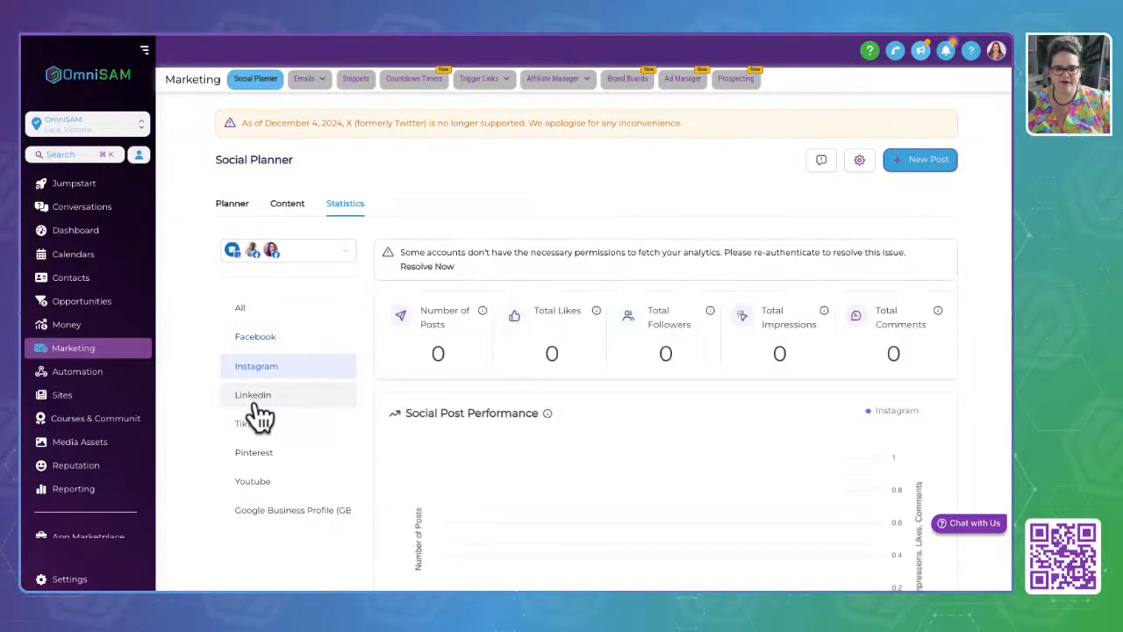
click(257, 401)
click(250, 426)
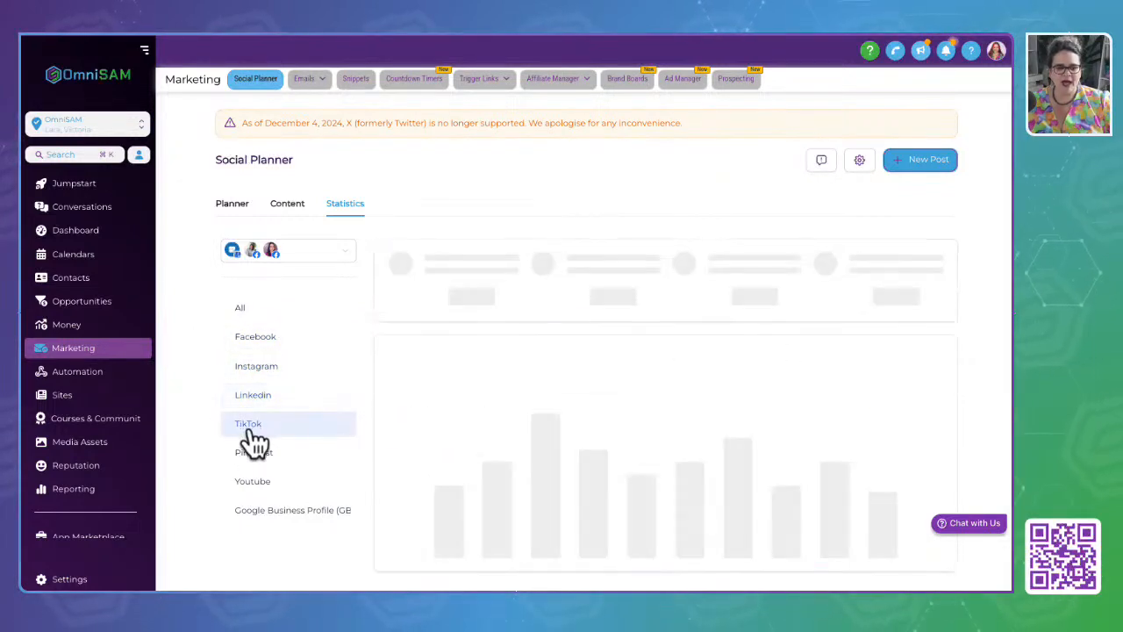
click(251, 457)
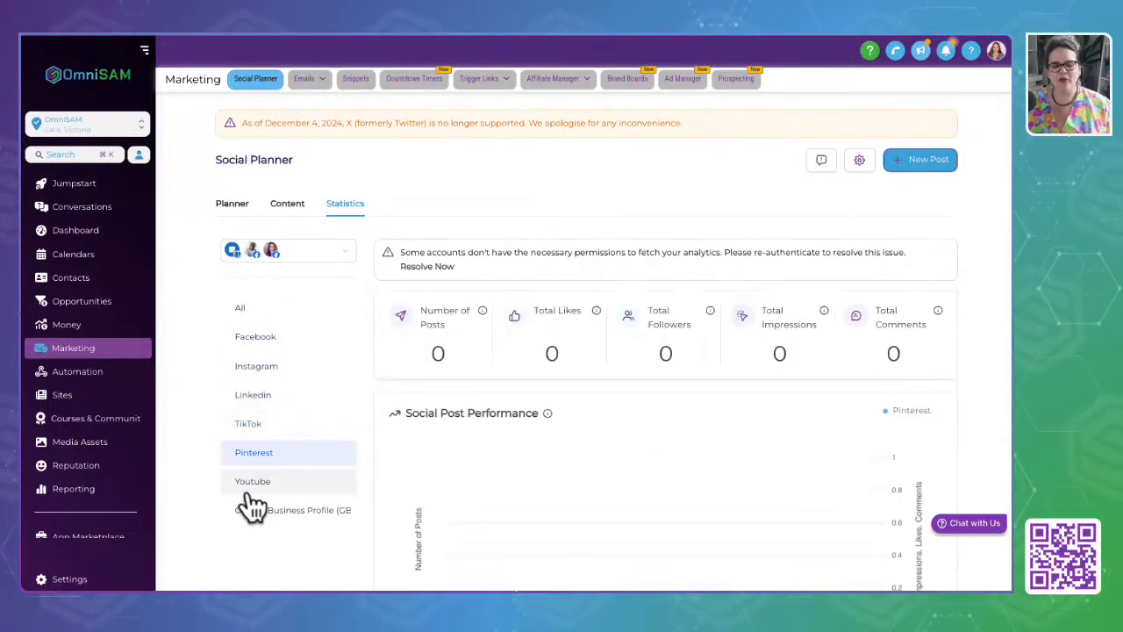
click(250, 484)
click(252, 510)
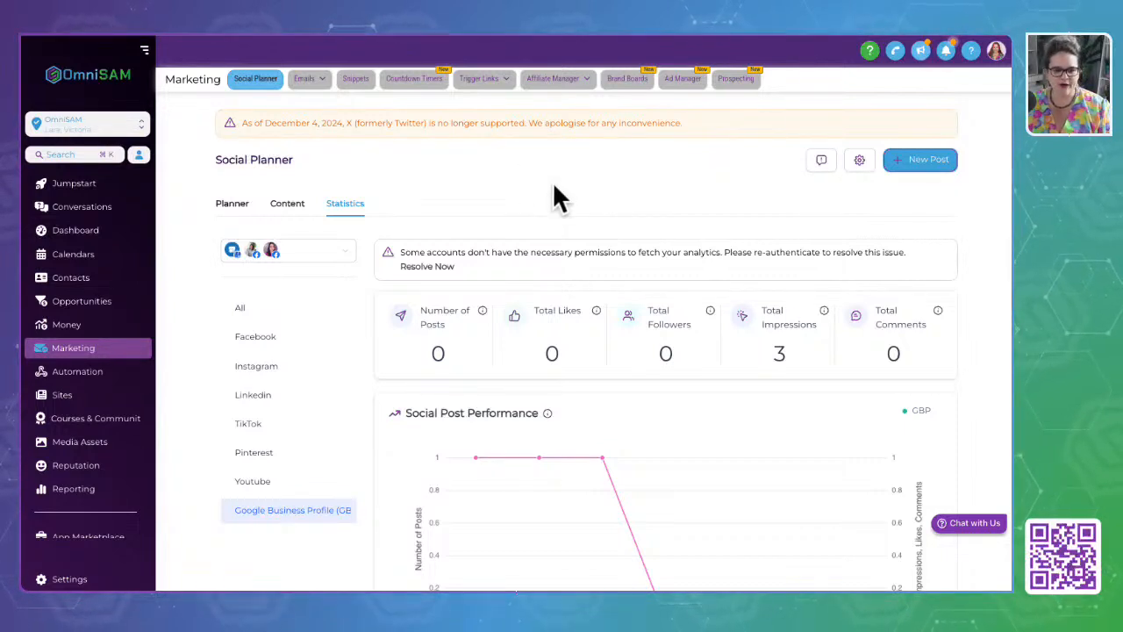
triple_click(494, 123)
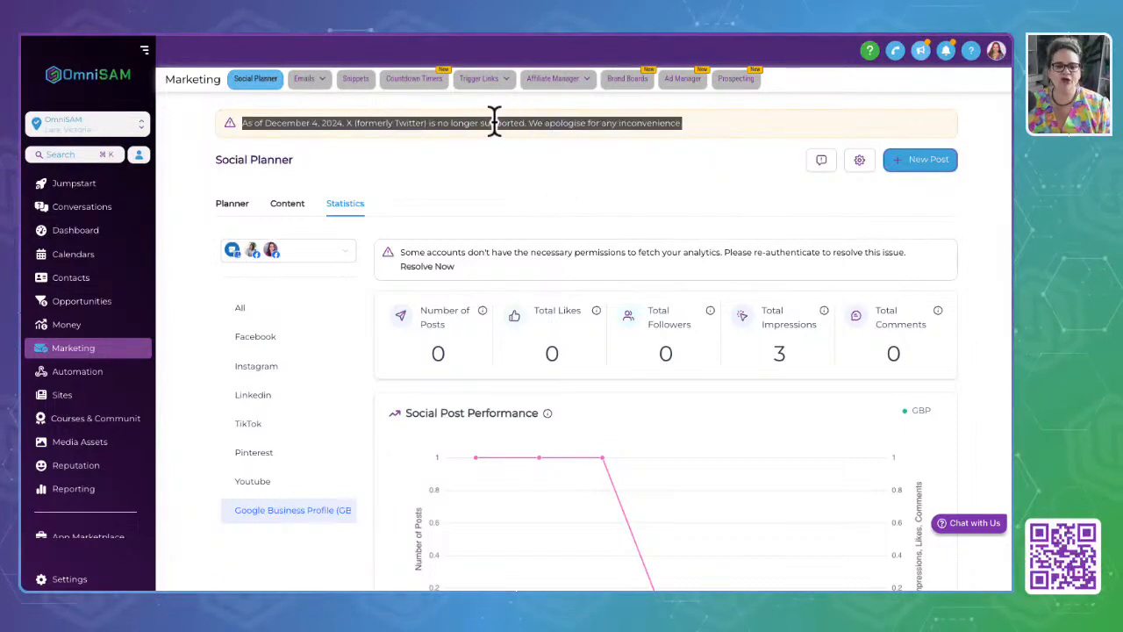
click(509, 176)
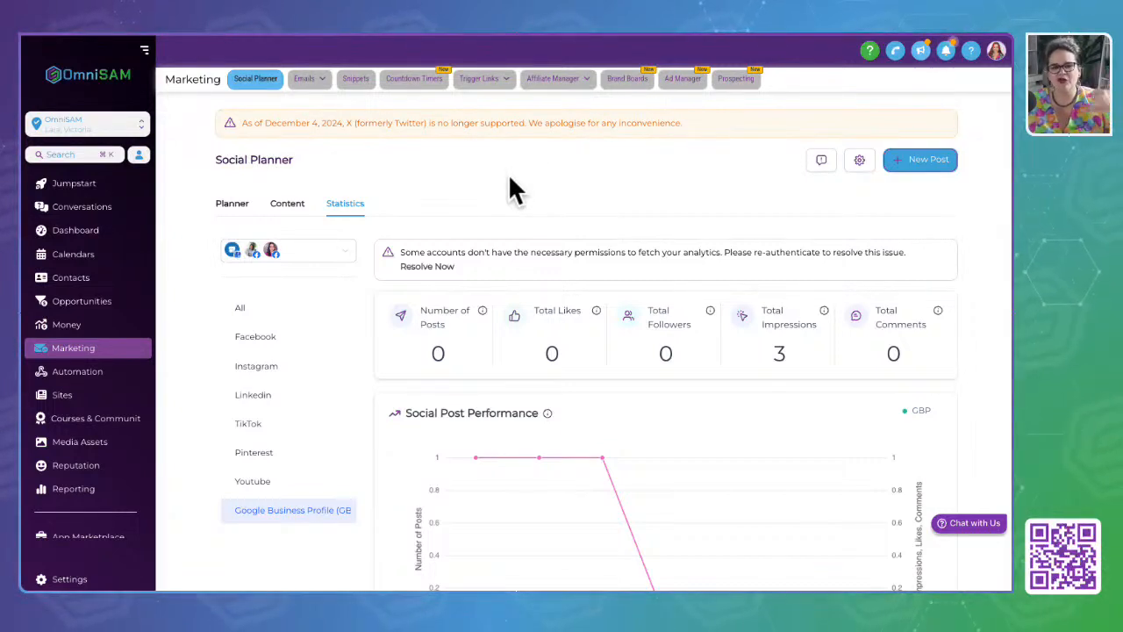
Open the email campaigns in Marketing and look through the list of folders, sent emails and drafts
click(304, 80)
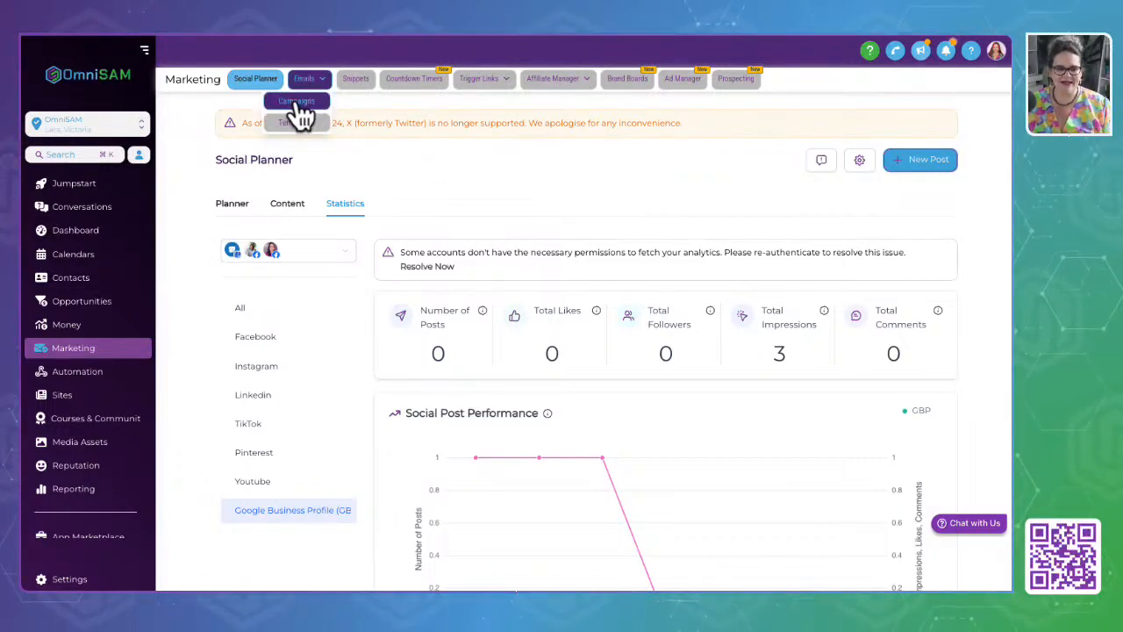
click(299, 103)
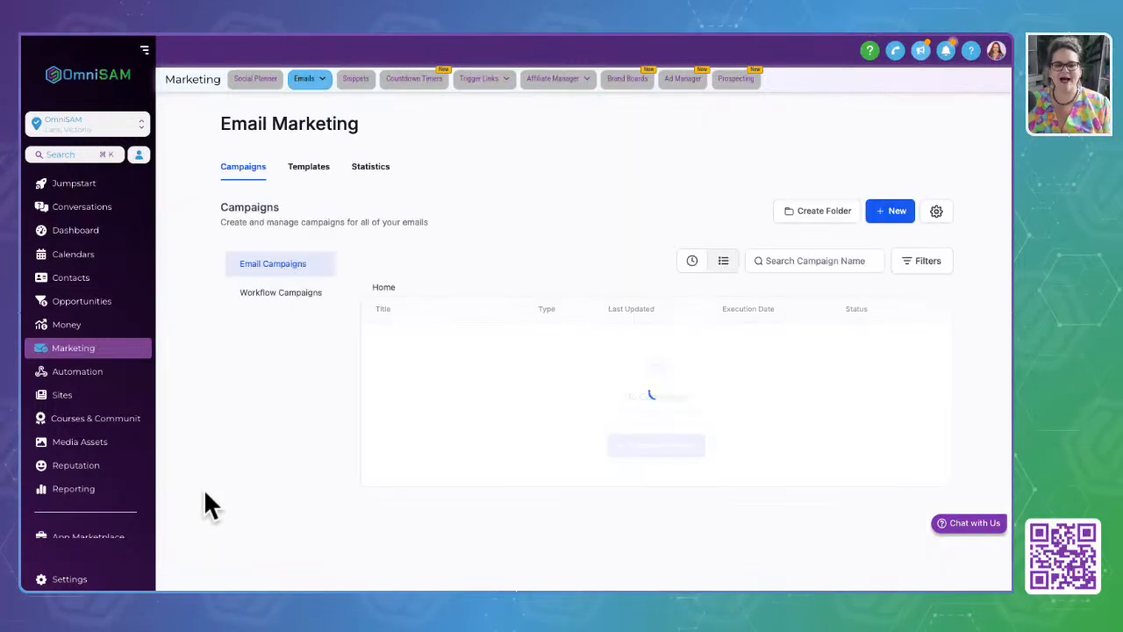
scroll(557, 257, down, 2)
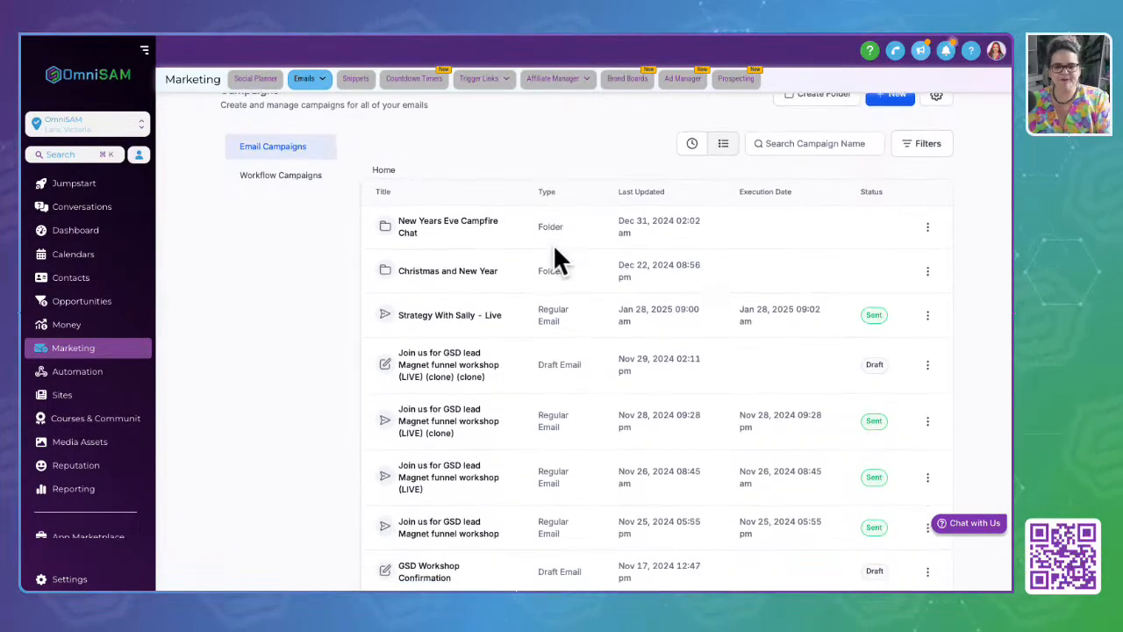
scroll(297, 289, up, 2)
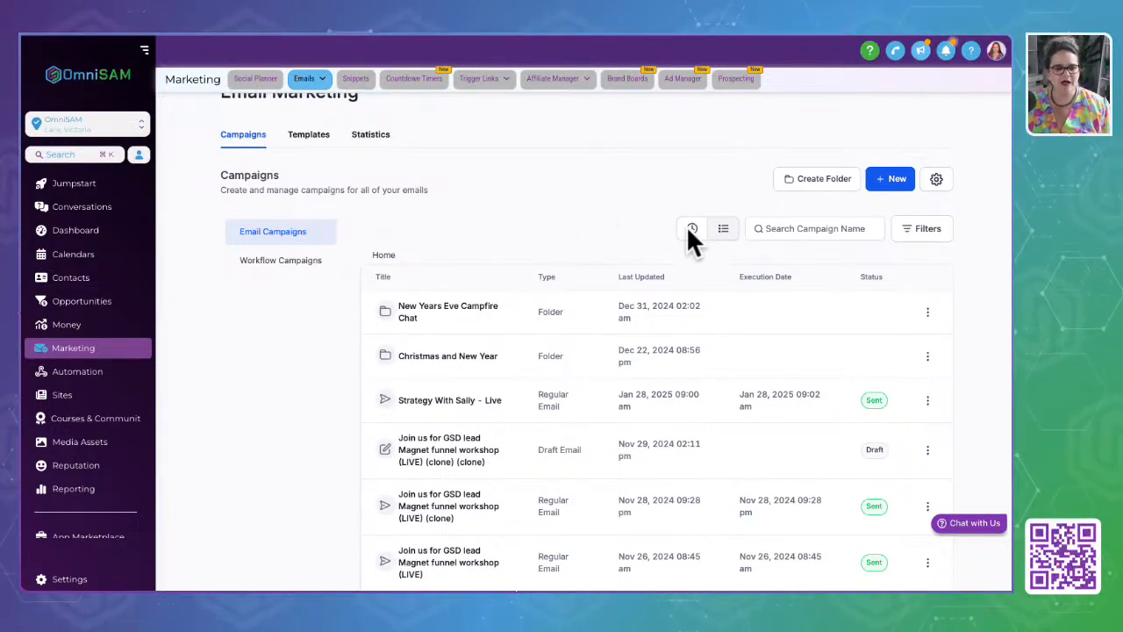
Open the Email Marketing Templates library for a new campaign, browse it while loading more templates, and close it
click(893, 180)
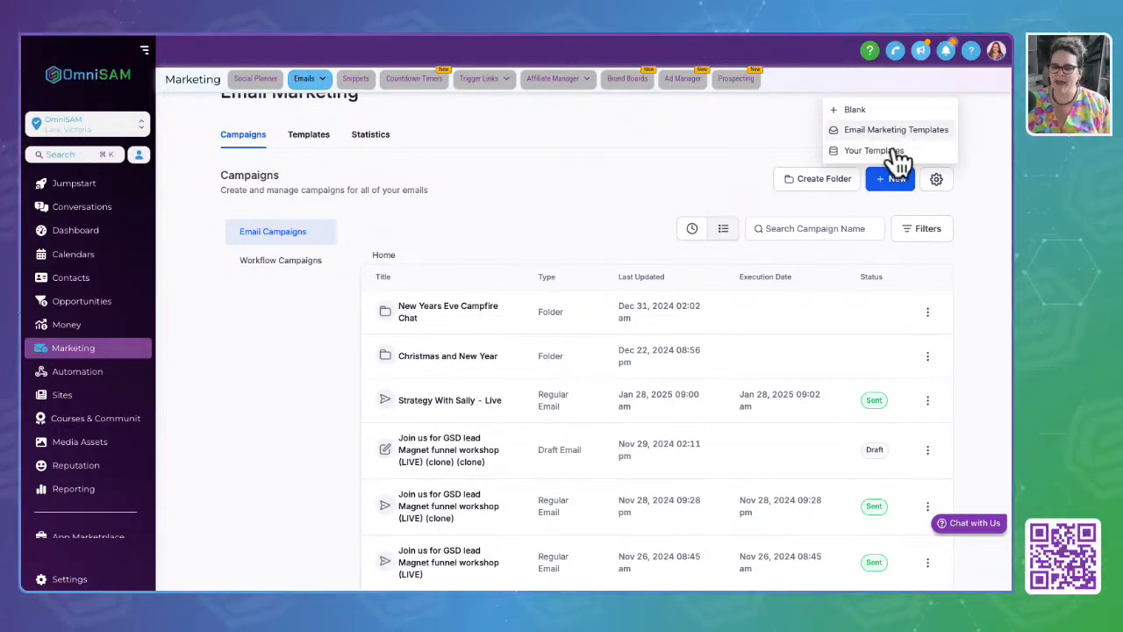
click(886, 131)
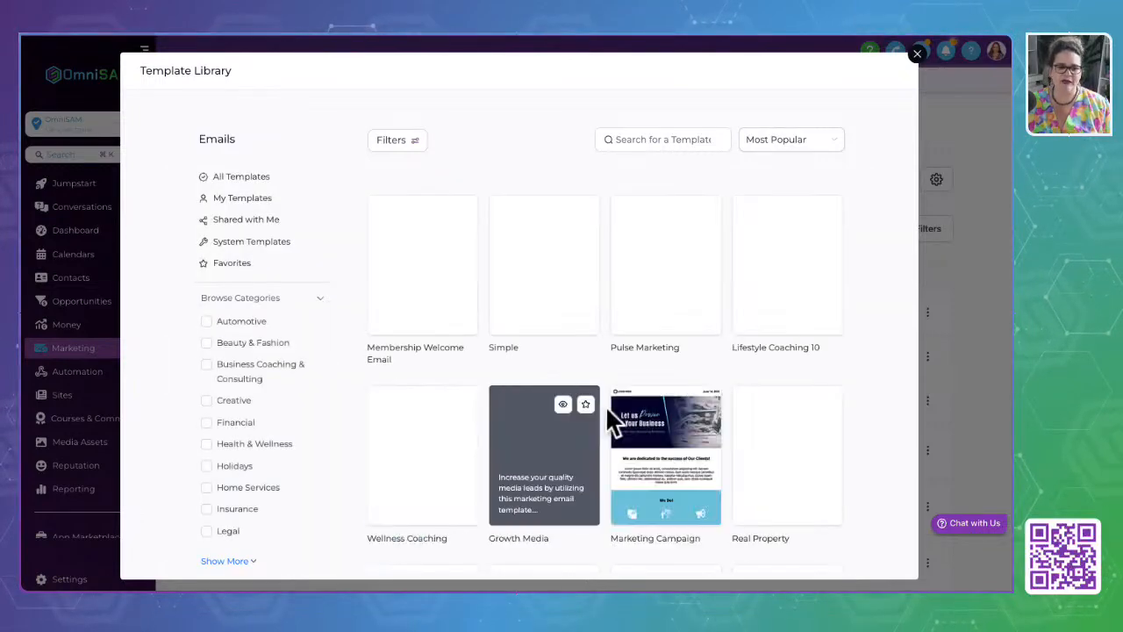
scroll(626, 449, down, 7)
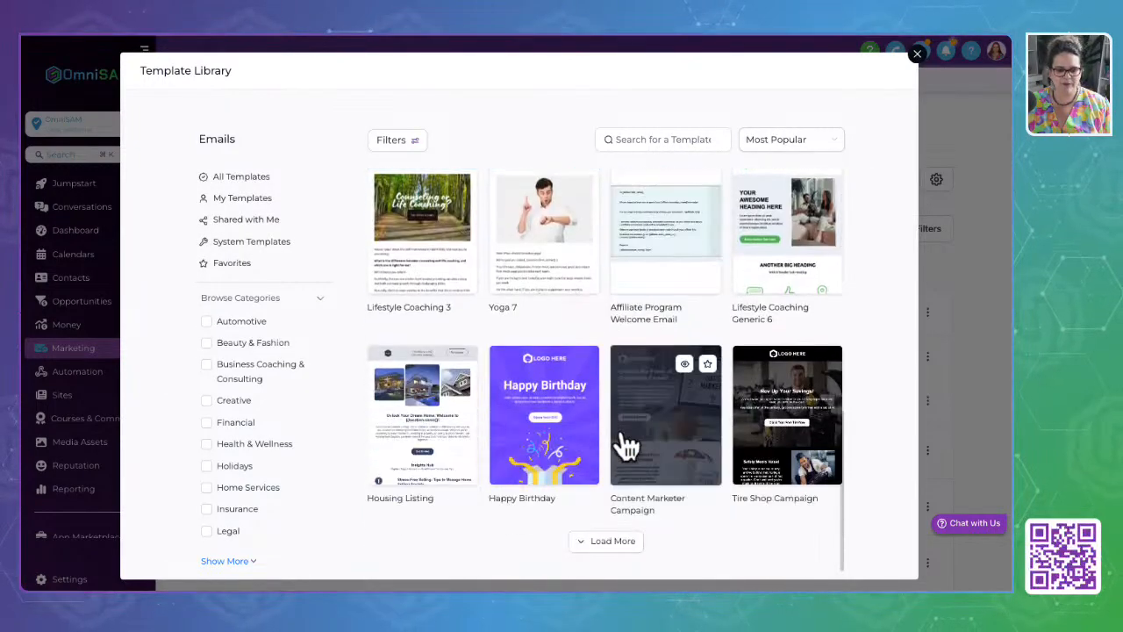
click(614, 538)
scroll(574, 466, down, 5)
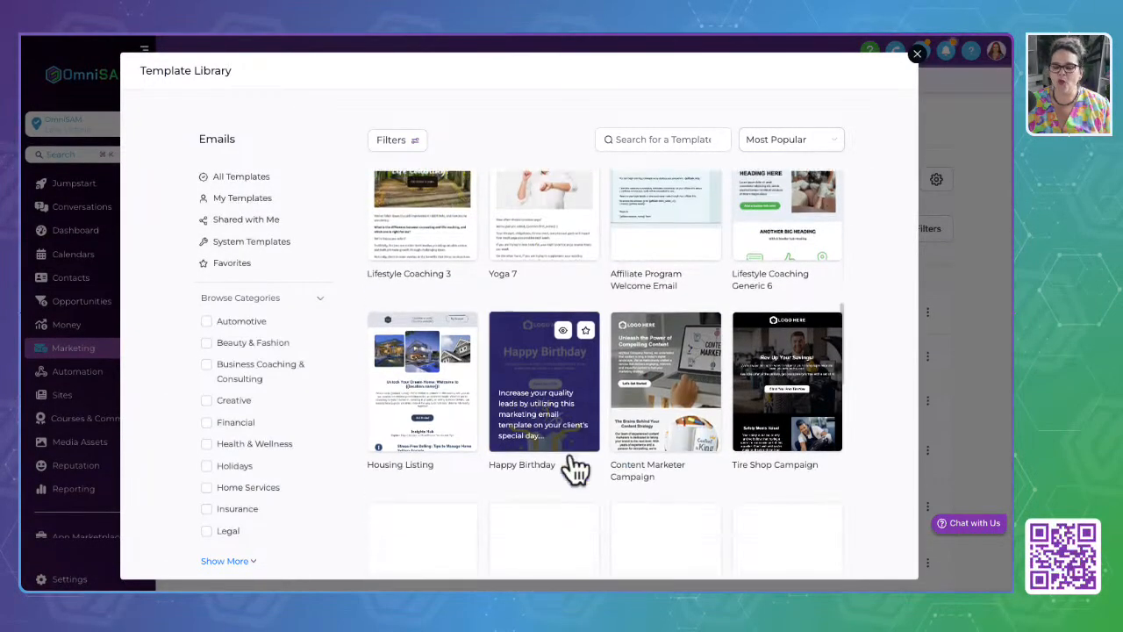
scroll(574, 469, down, 8)
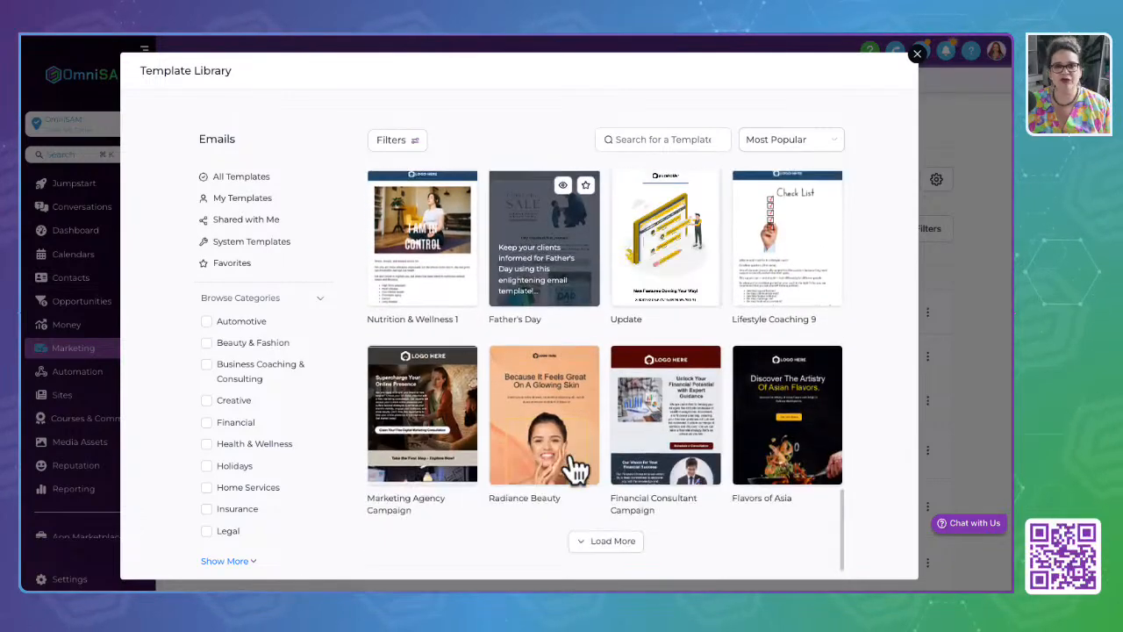
click(611, 544)
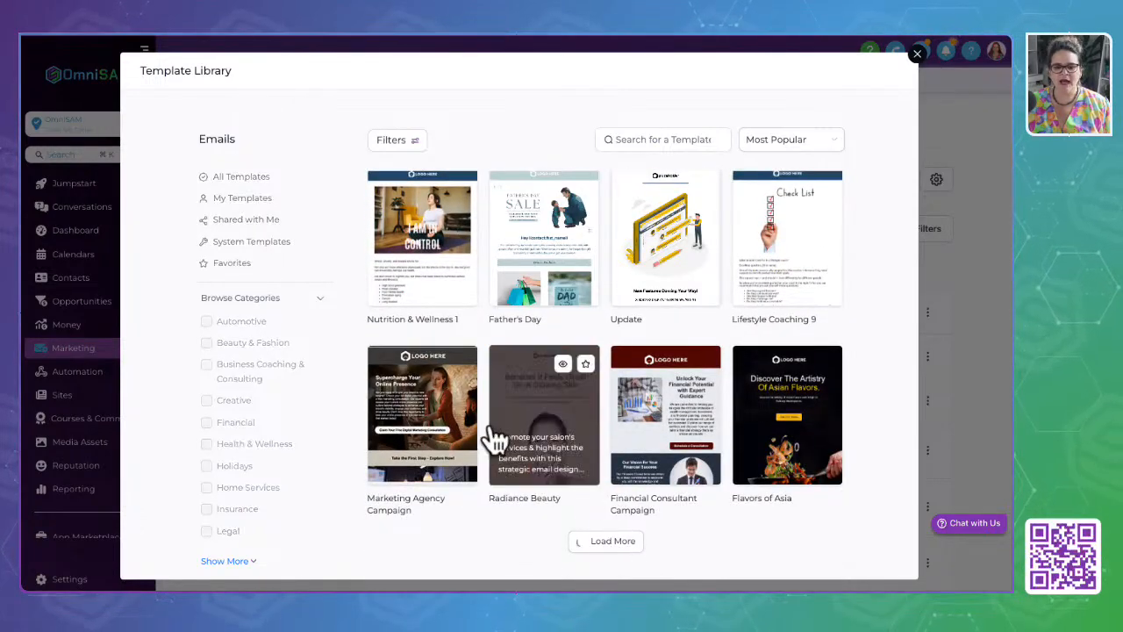
scroll(496, 439, down, 15)
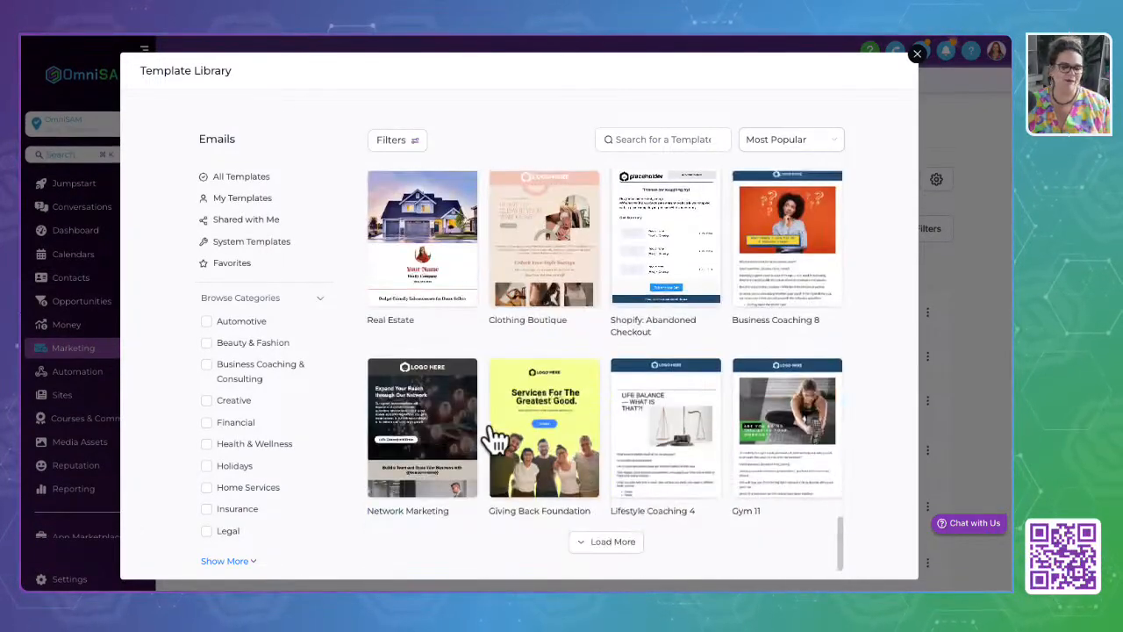
click(602, 542)
scroll(583, 502, down, 12)
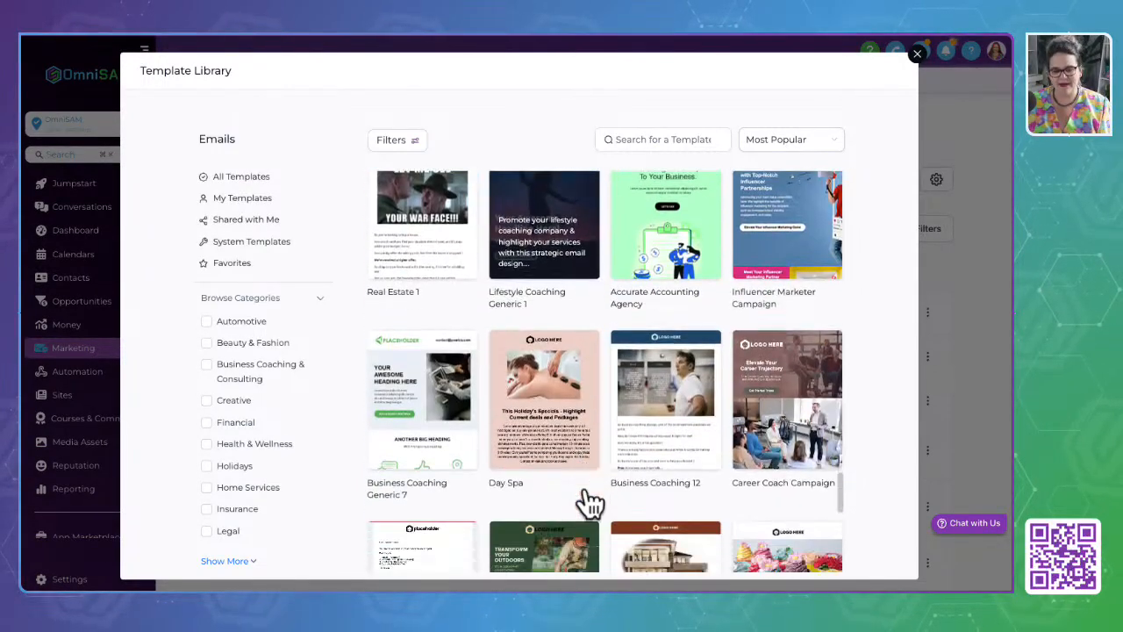
scroll(586, 501, down, 2)
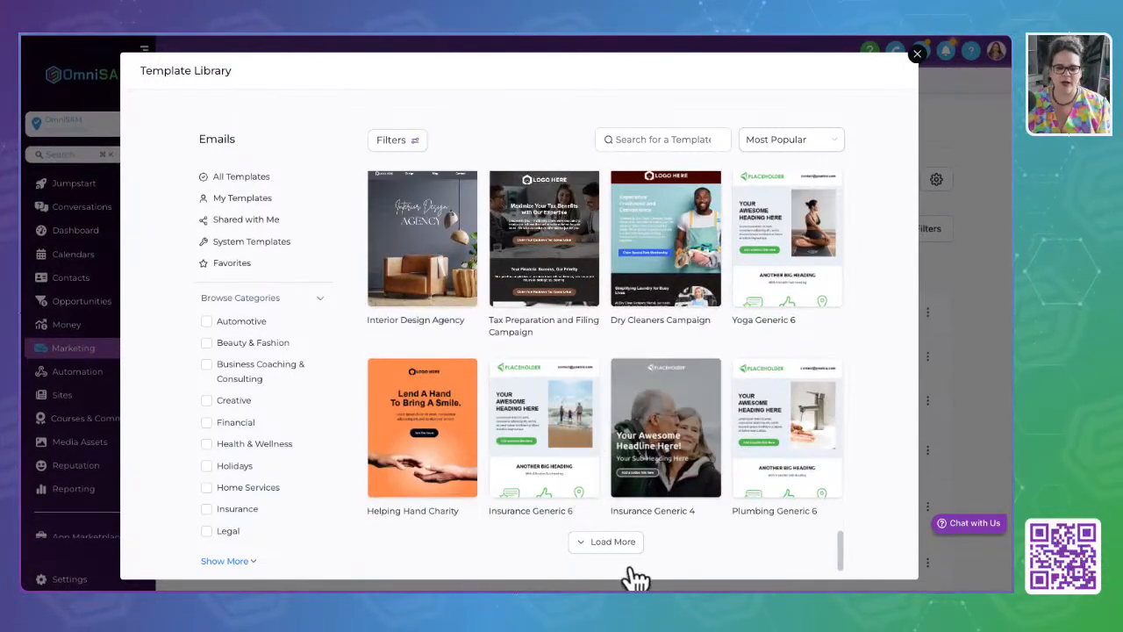
click(610, 544)
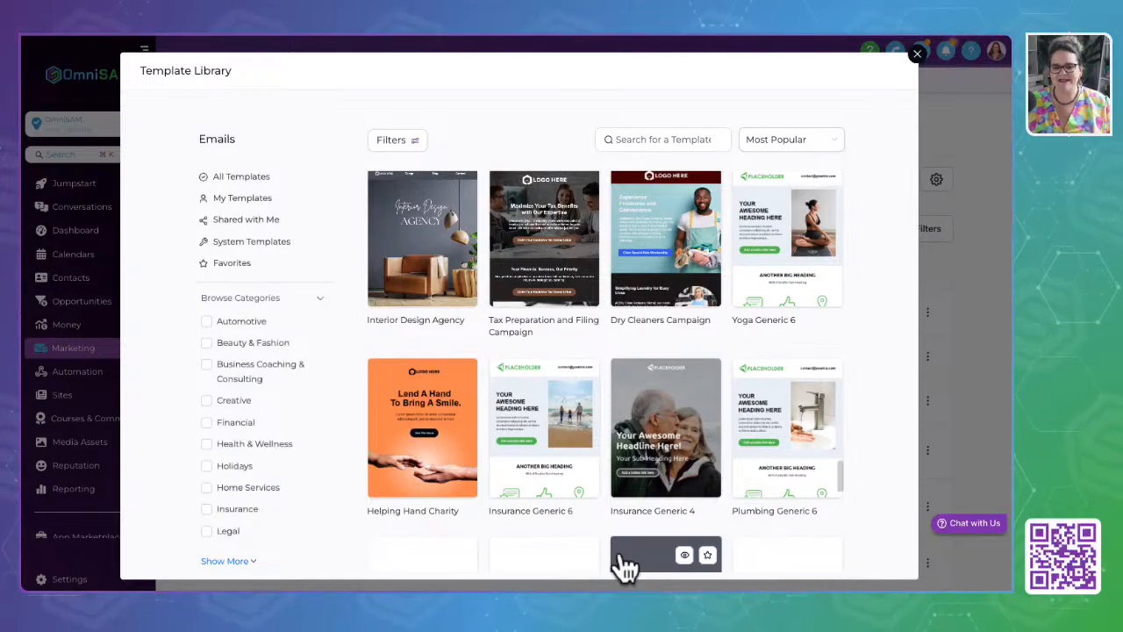
scroll(604, 456, down, 5)
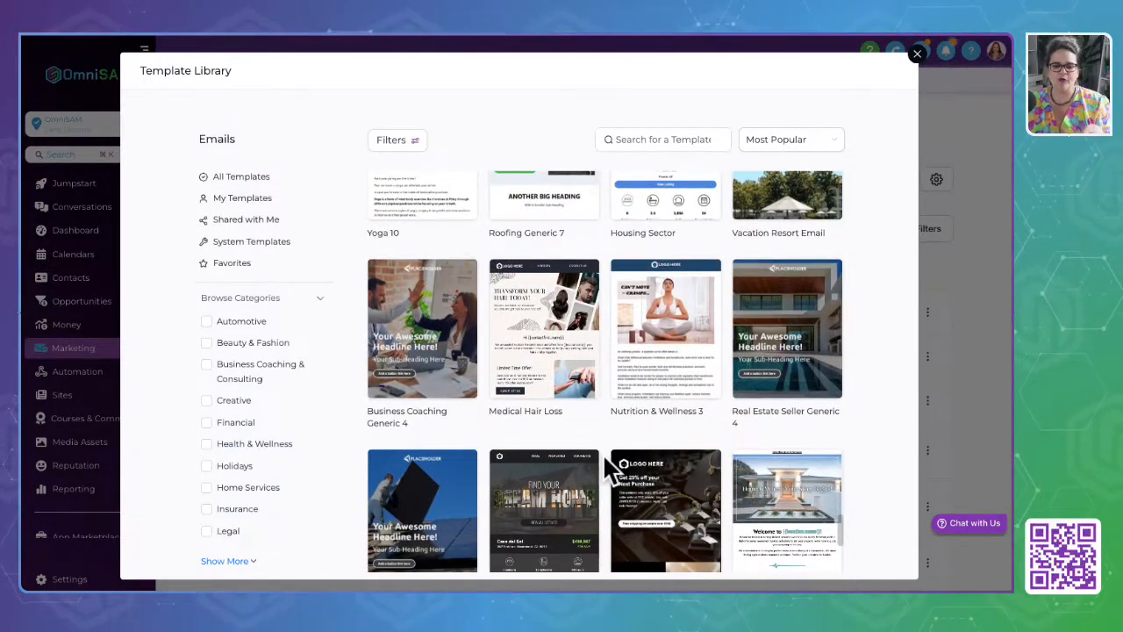
click(917, 54)
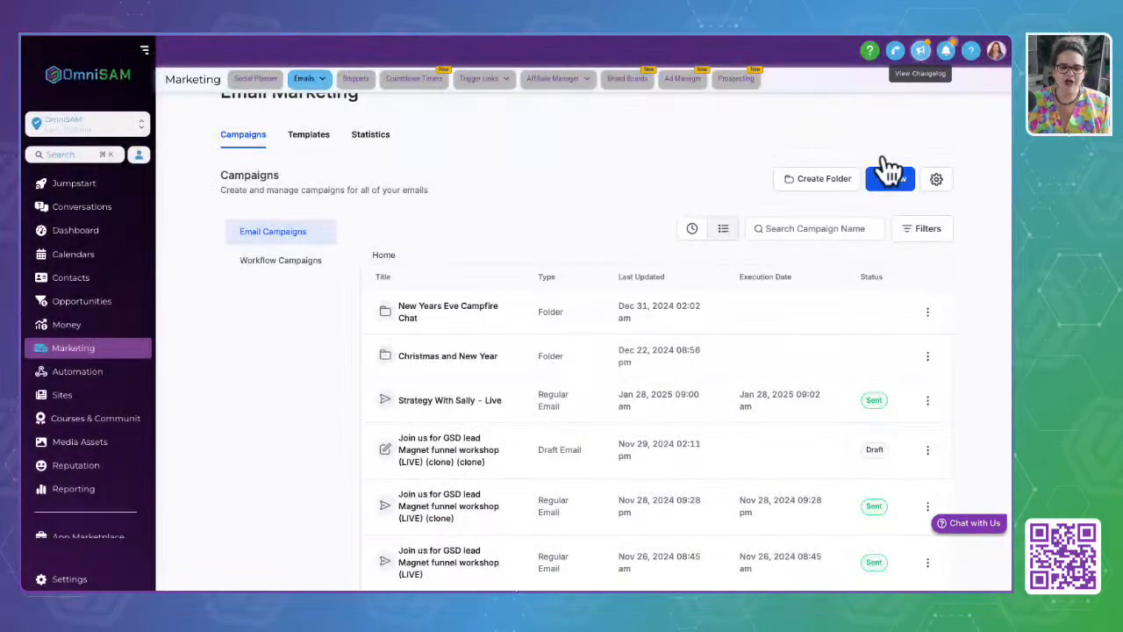
Display the workflow campaigns and look through their names, update dates and statuses, highlighting the listed rows
click(281, 263)
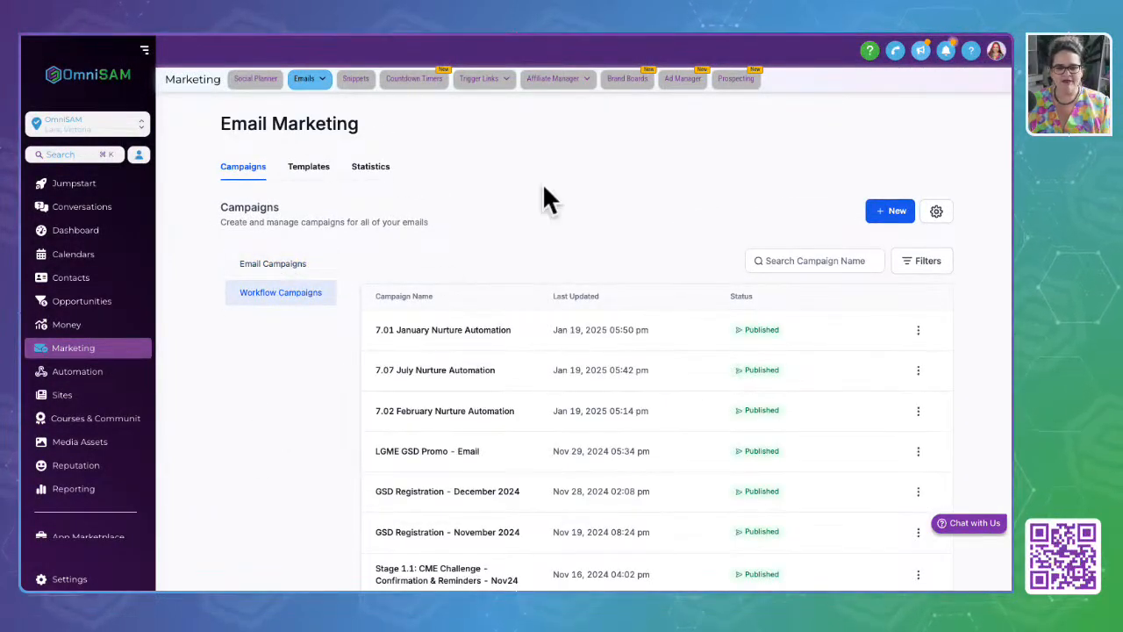
scroll(586, 197, down, 2)
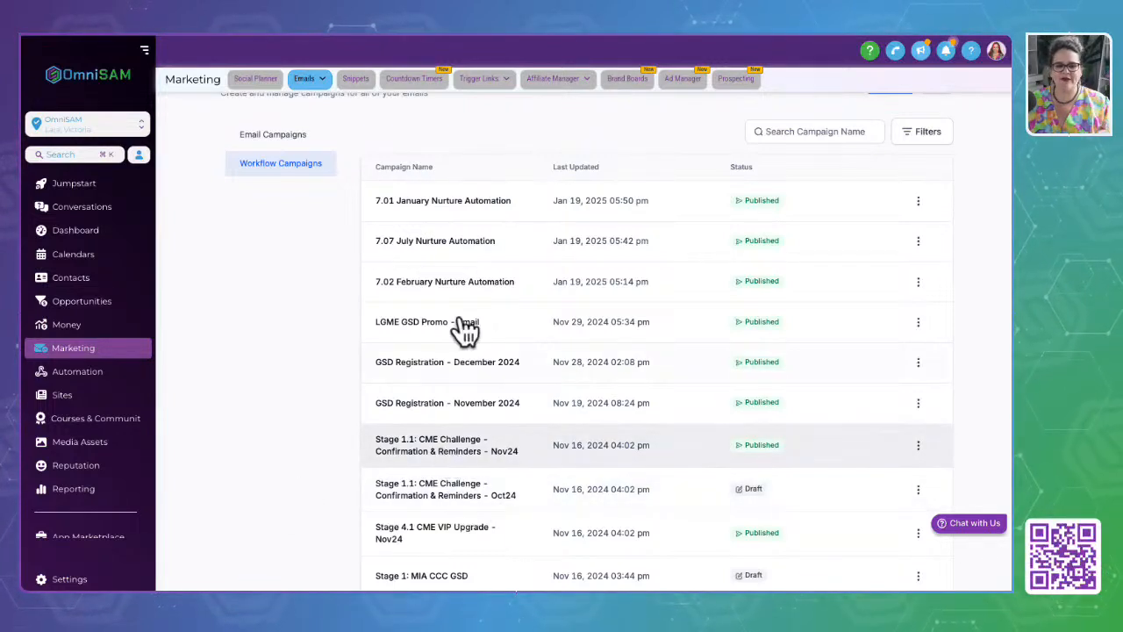
drag(554, 190, 654, 521)
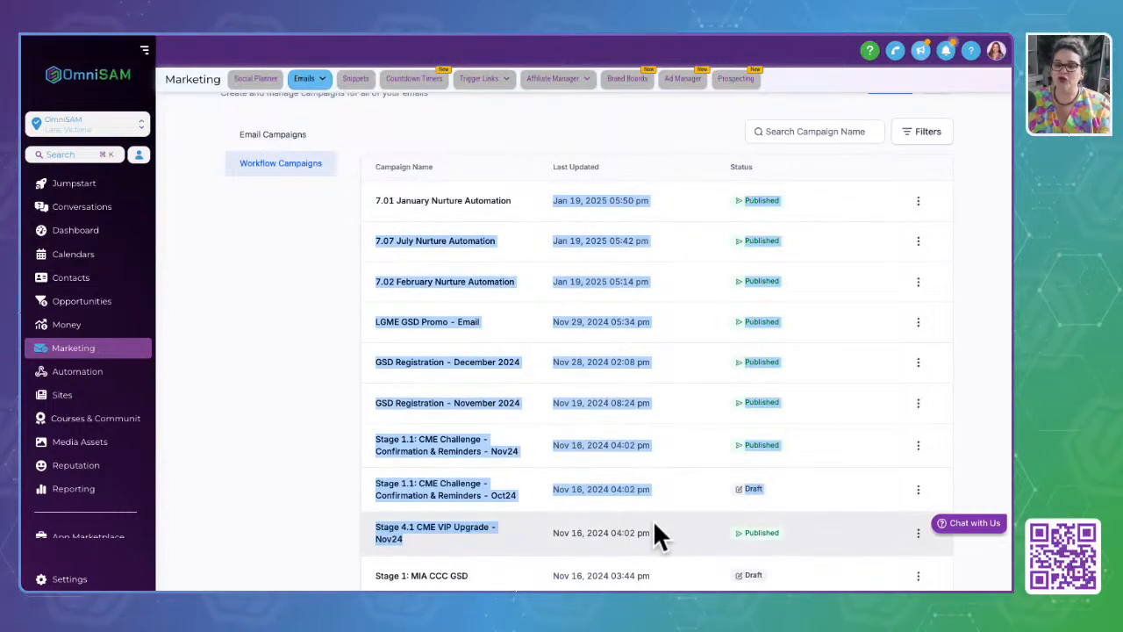
Return to the list of email campaigns and display the options for creating a new campaign
click(277, 393)
click(271, 134)
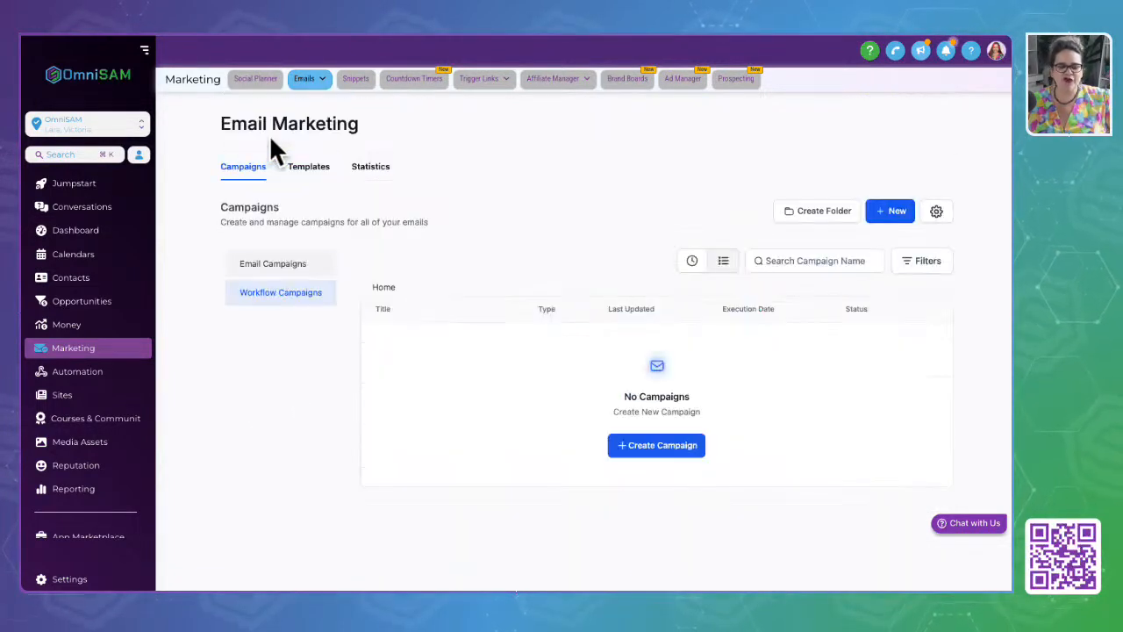
click(894, 213)
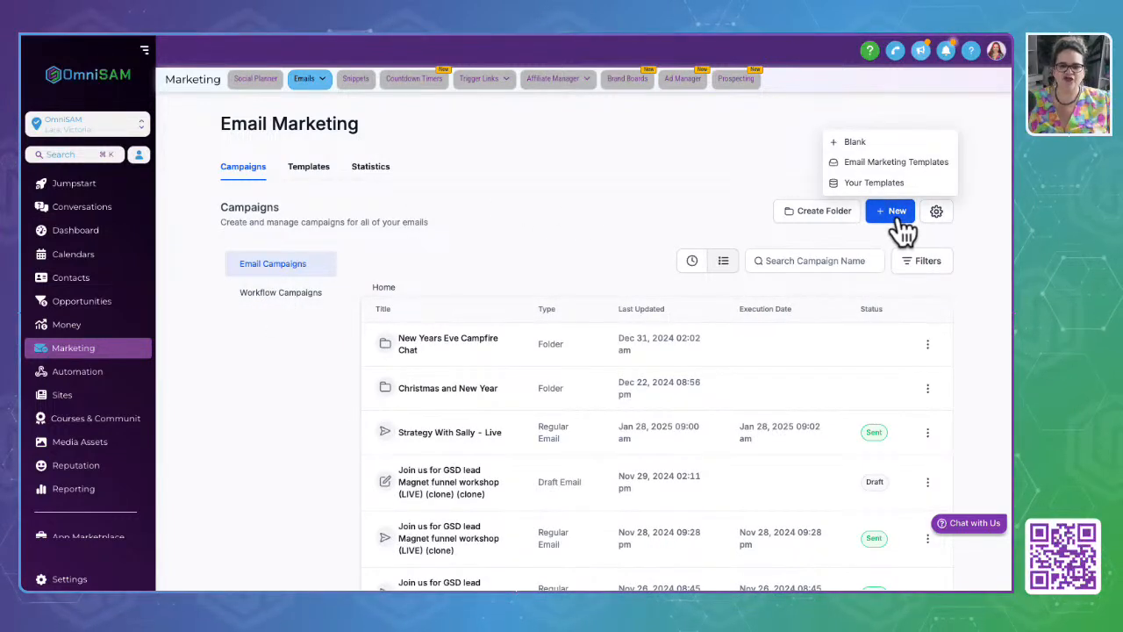
View the New Years Eve Campfire Chat folder, compare it with the workflow campaigns, and return to the top-level email campaign list
click(426, 344)
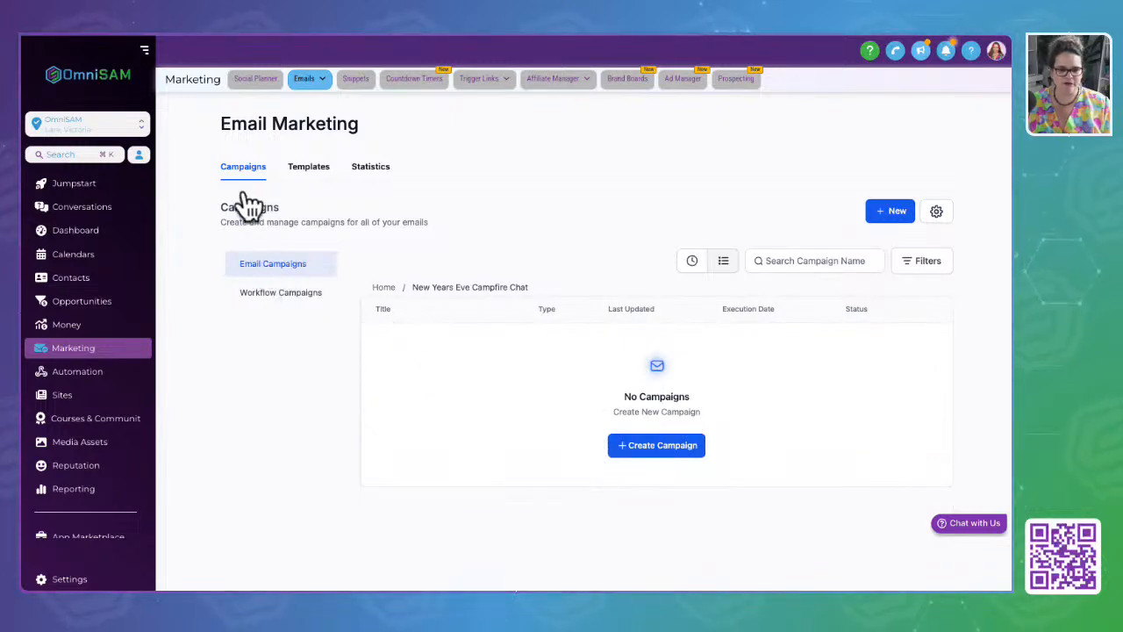
click(283, 295)
click(276, 268)
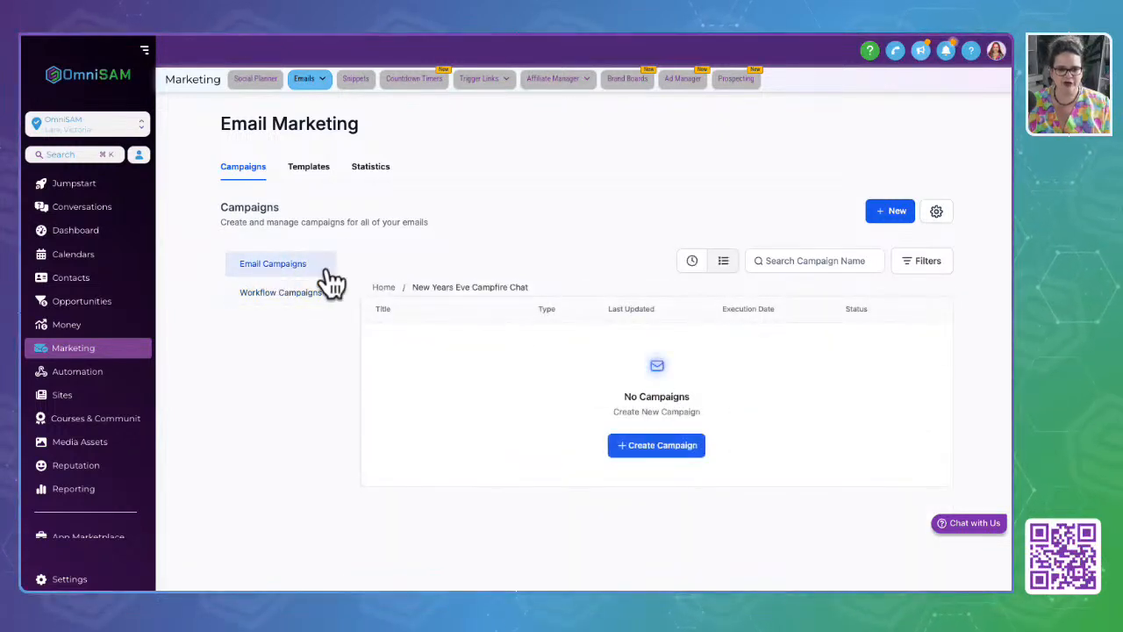
click(285, 297)
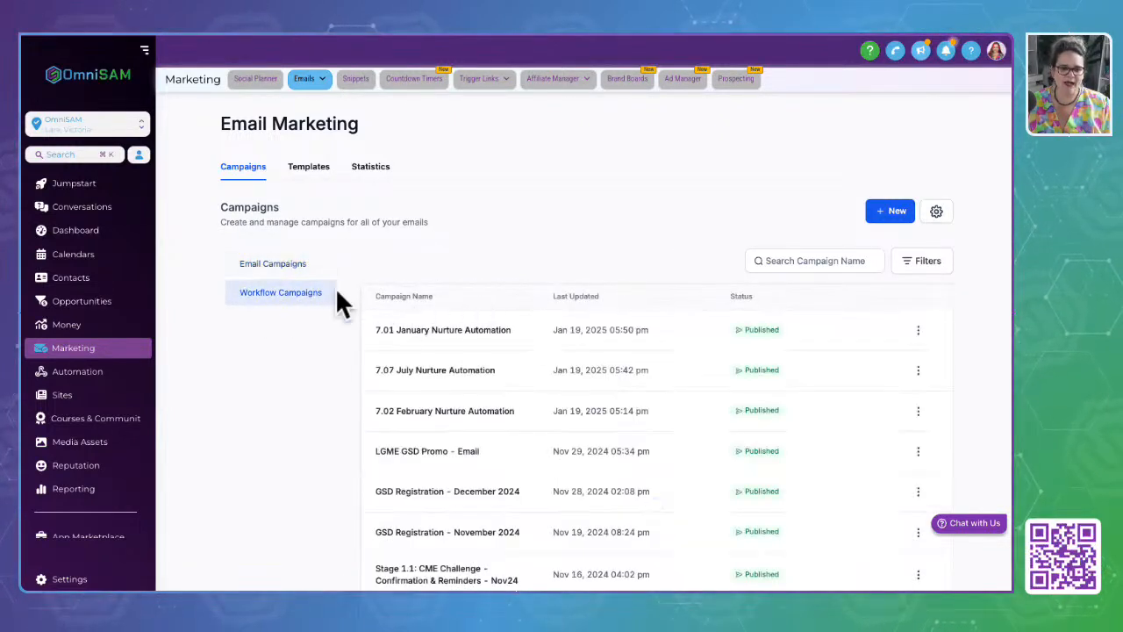
click(258, 262)
click(383, 288)
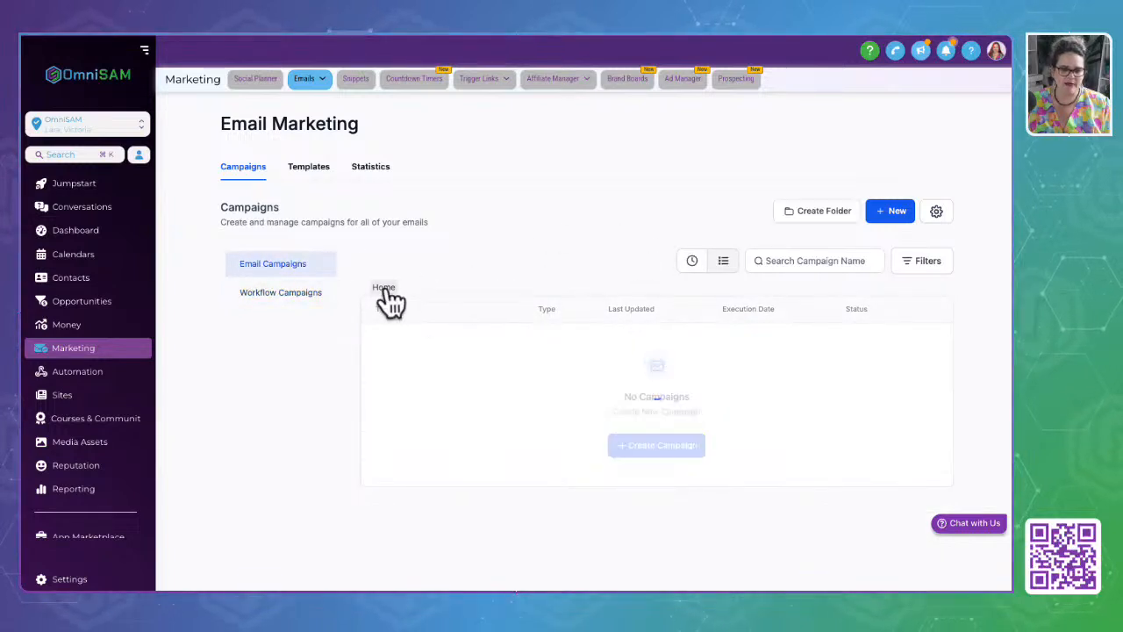
scroll(474, 355, down, 2)
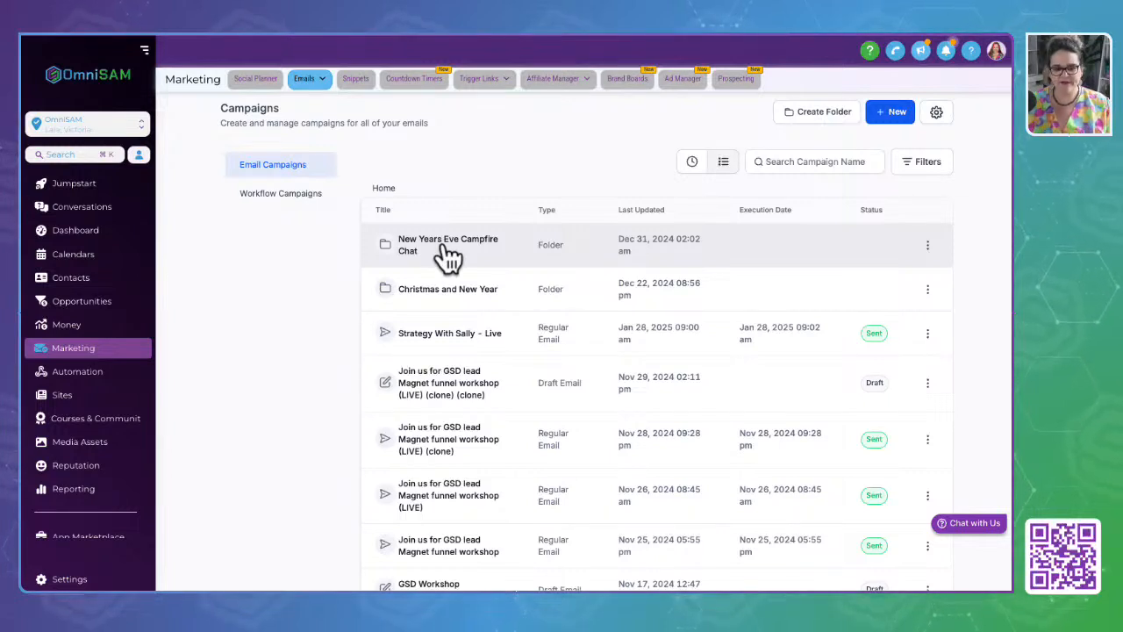
Create a campaign in the New Years Eve Campfire Chat folder from the Stage 1: 25 Things eBook template
click(471, 249)
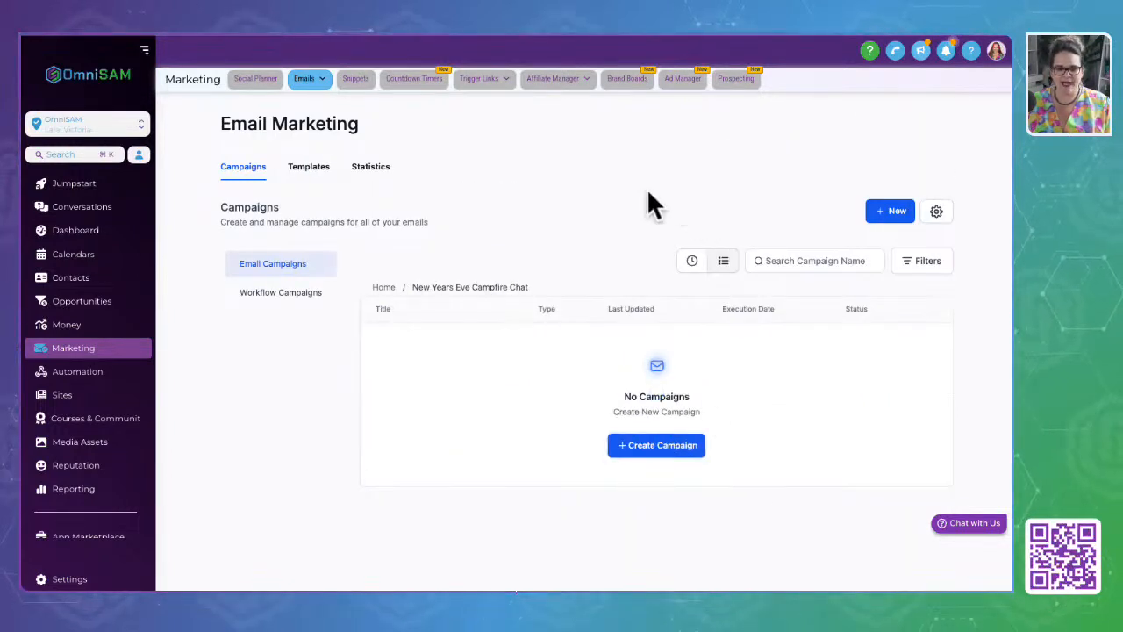
click(662, 455)
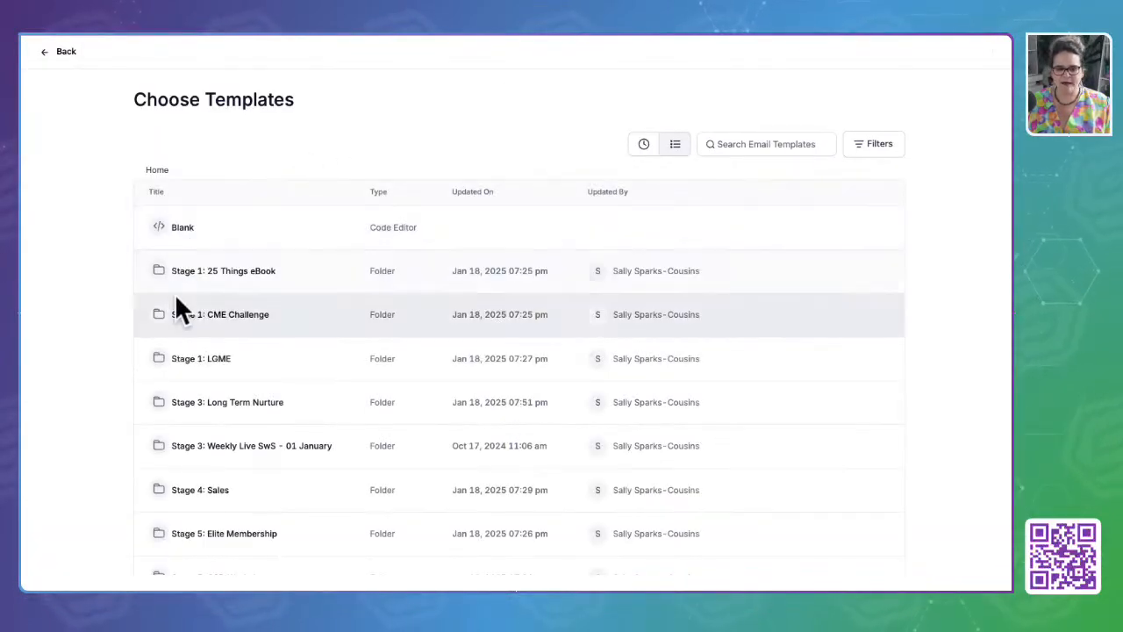
click(216, 272)
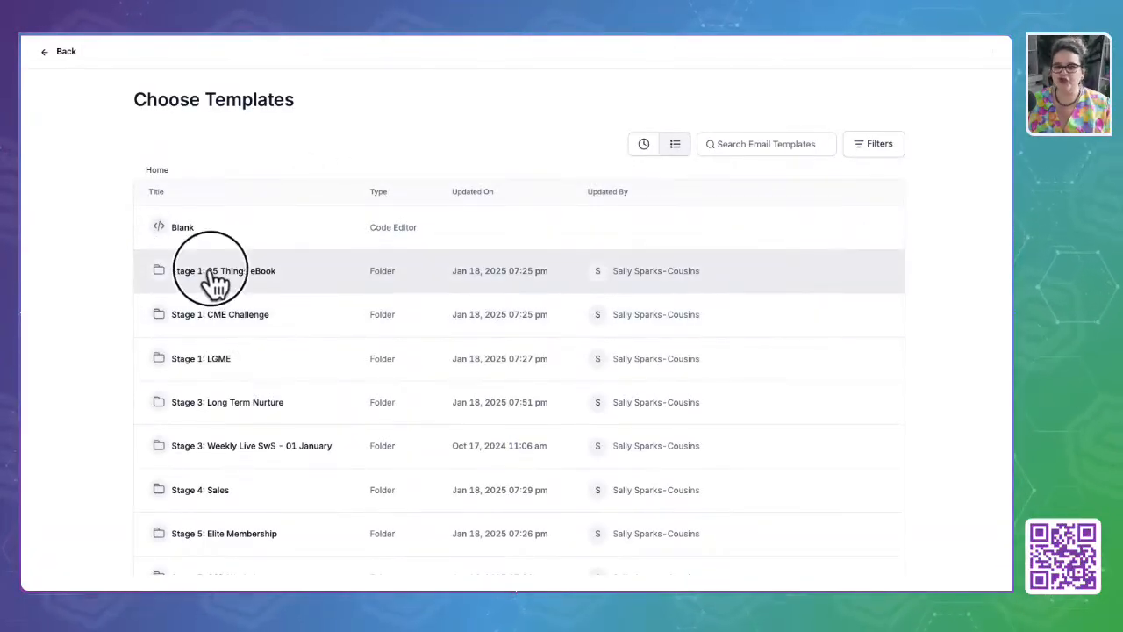
click(169, 230)
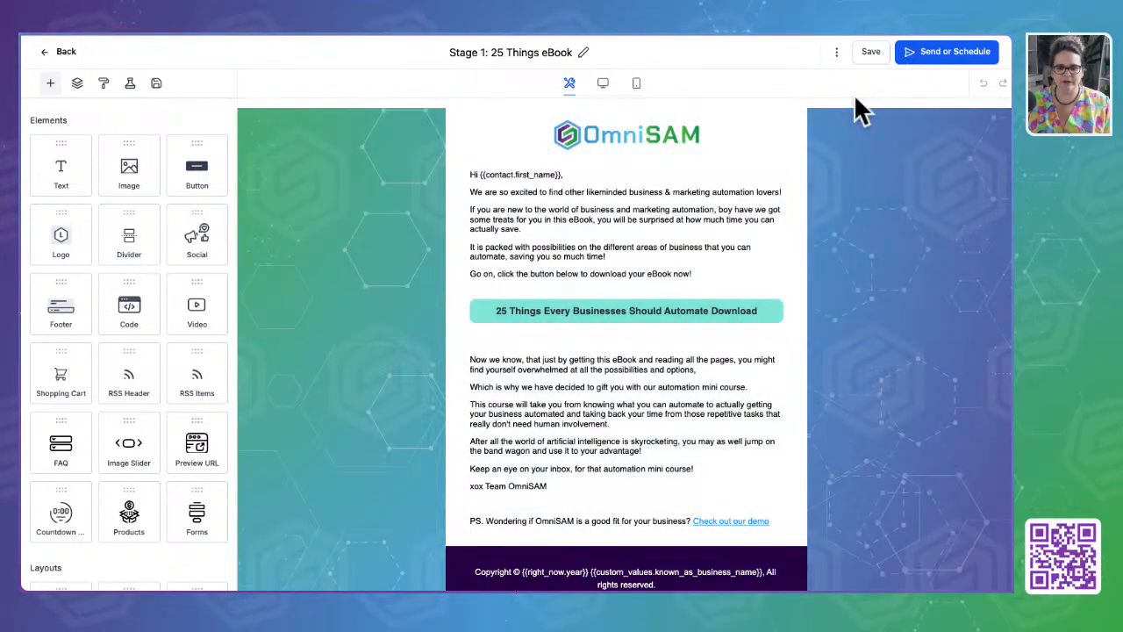
Open the campaign's sending settings and set the delivery type to Schedule, after comparing it with Send Now
click(963, 62)
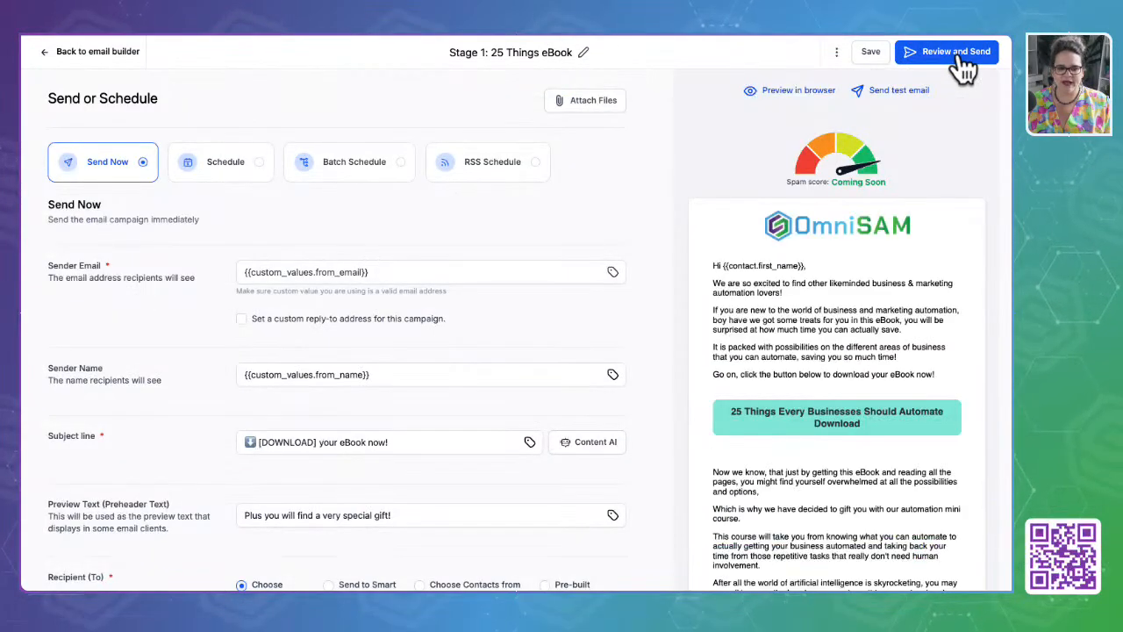
click(217, 171)
click(110, 186)
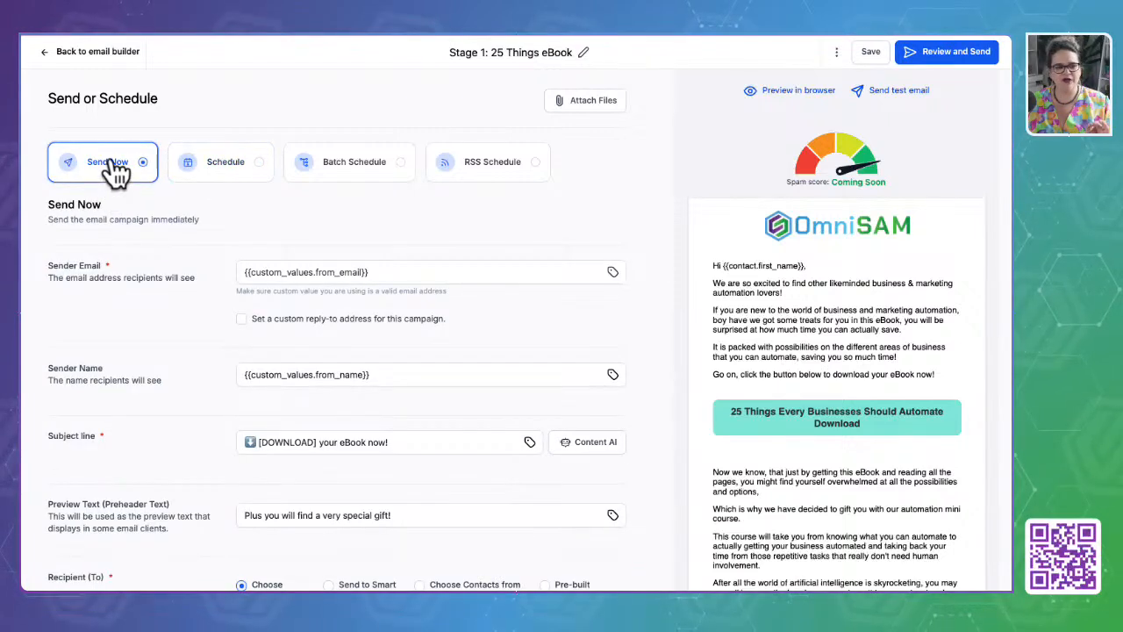
click(230, 165)
Select all contacts as the recipients of the scheduled campaign
scroll(211, 326, down, 1)
scroll(211, 321, down, 5)
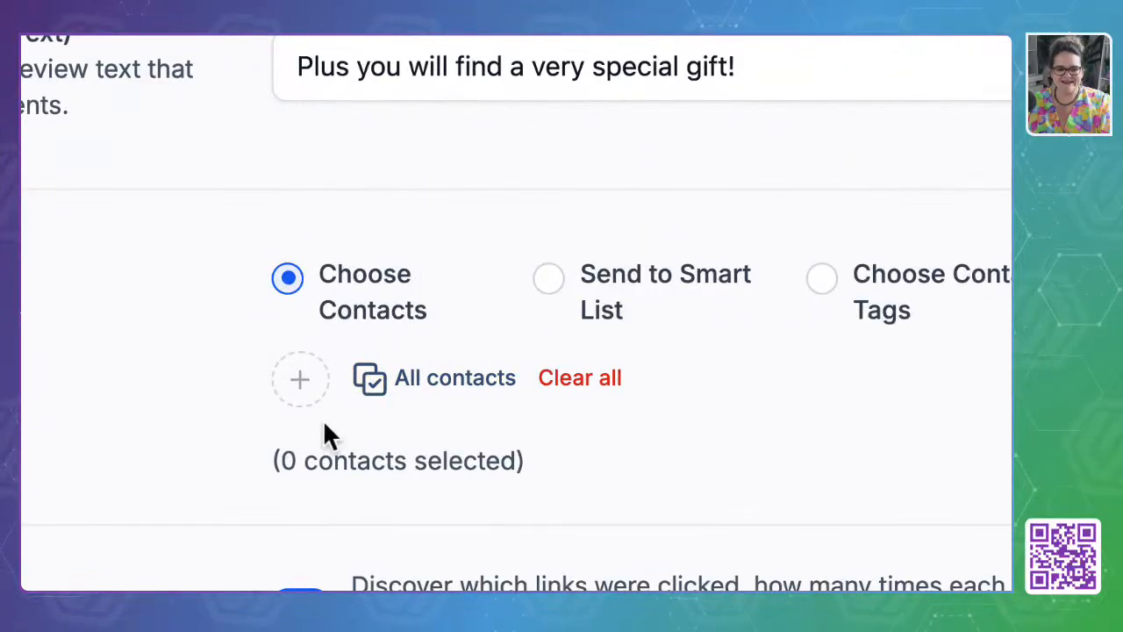
click(469, 383)
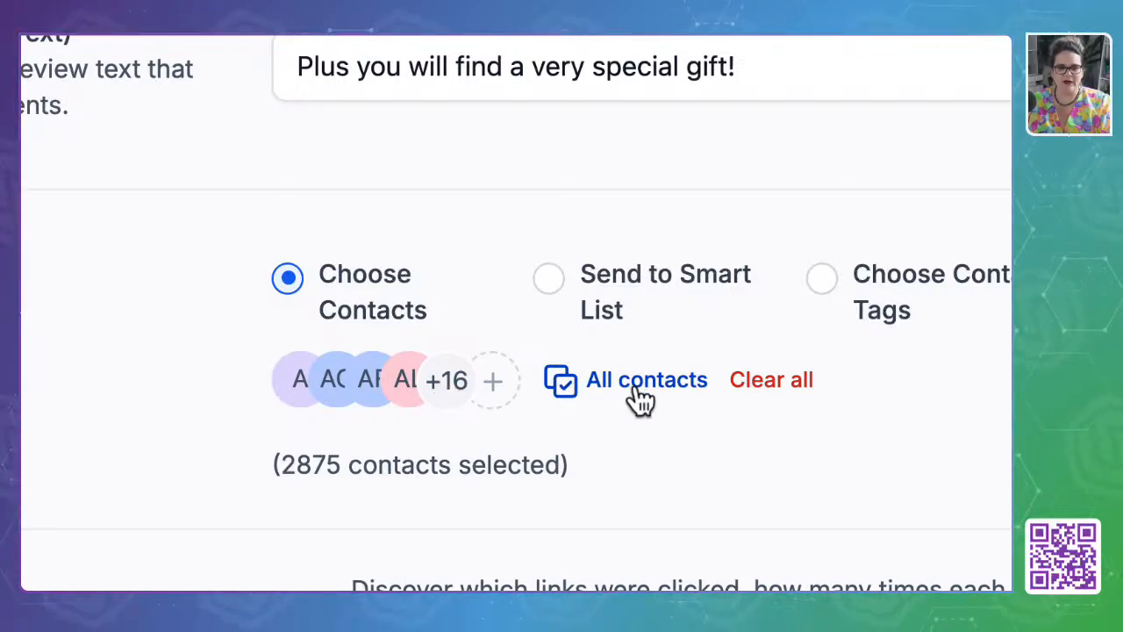
Switch the recipients to Send to Smart List, try out the Elites list, and remove it again
click(619, 289)
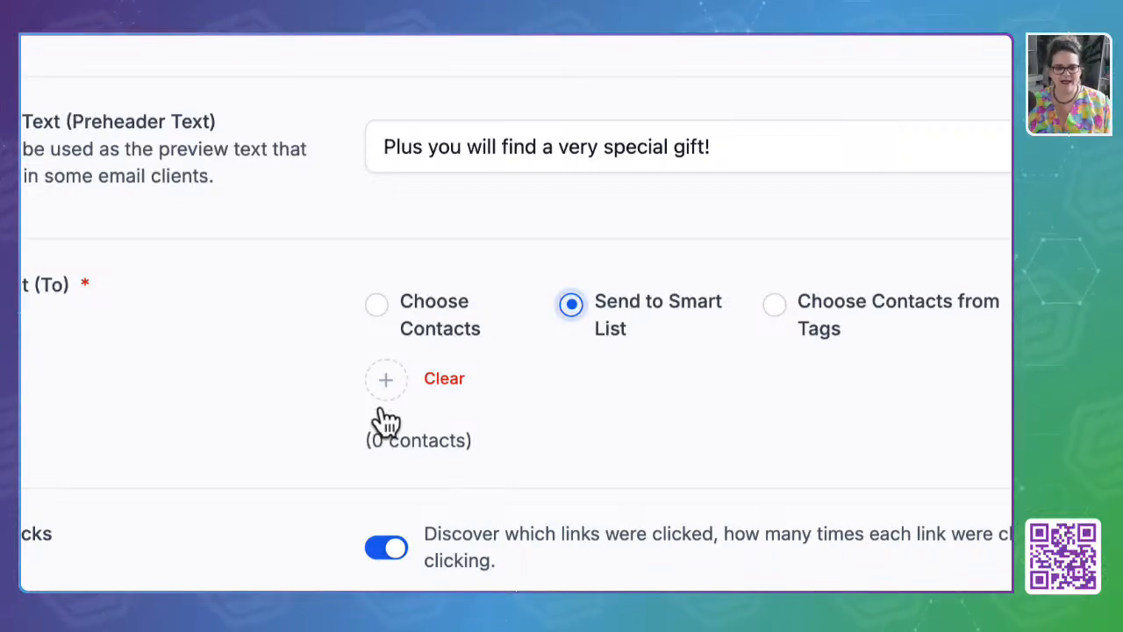
click(385, 381)
scroll(274, 219, up, 2)
scroll(272, 221, up, 1)
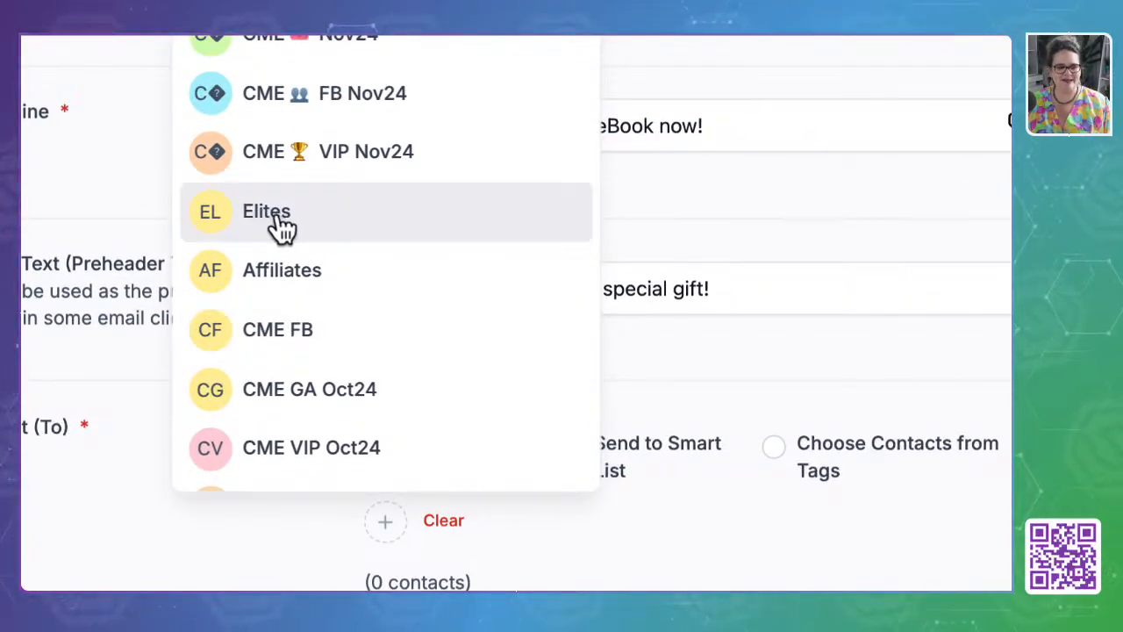
click(282, 227)
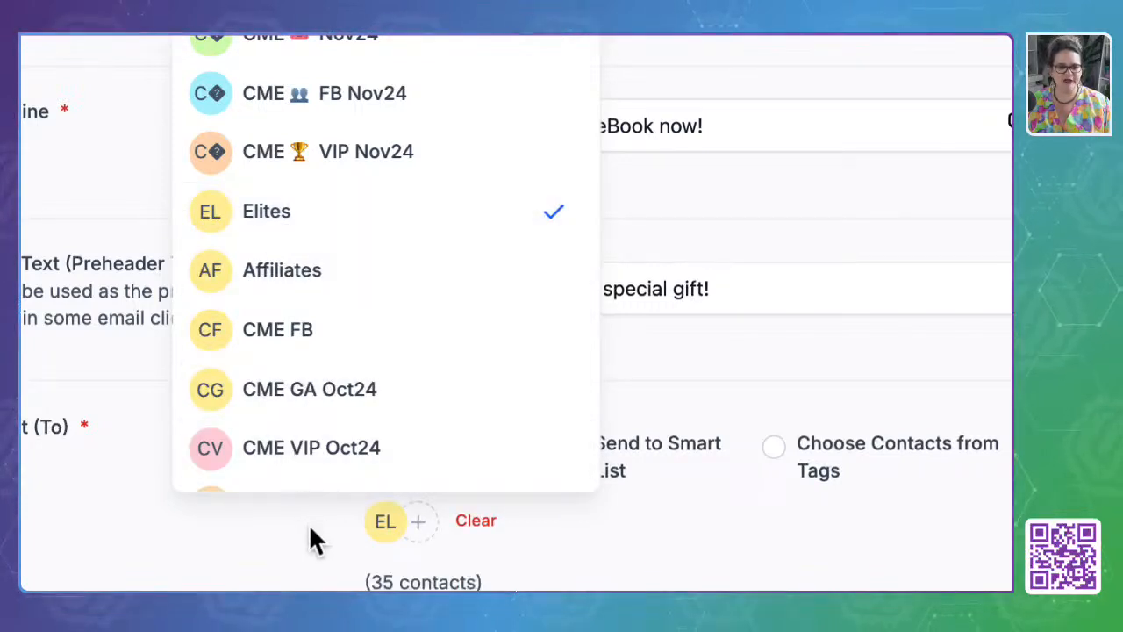
scroll(327, 541, down, 2)
click(641, 449)
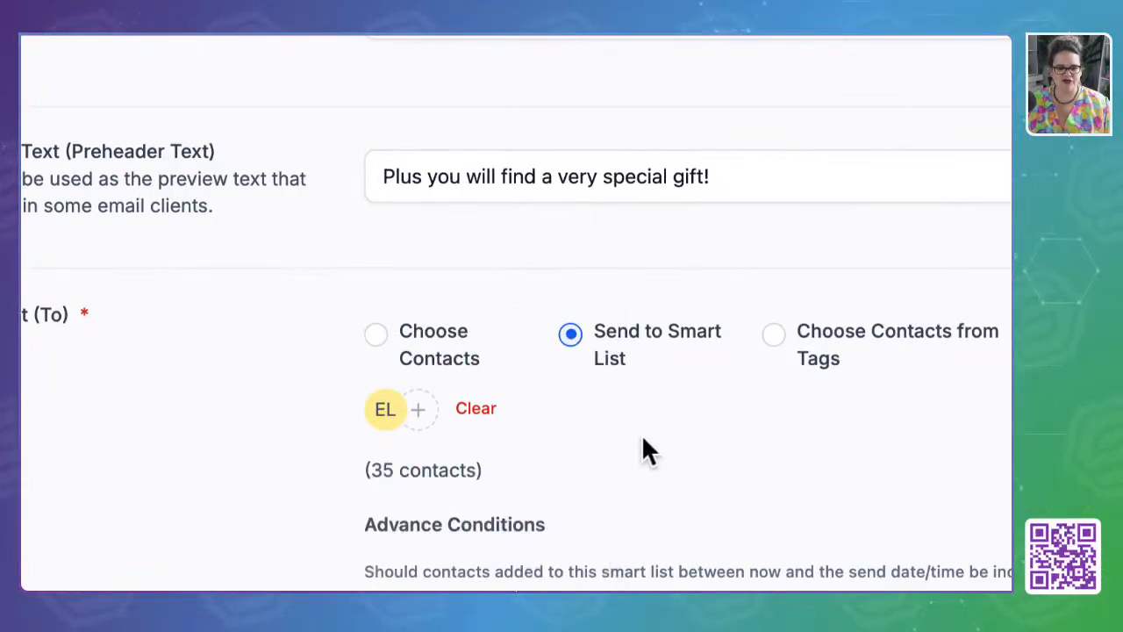
click(390, 414)
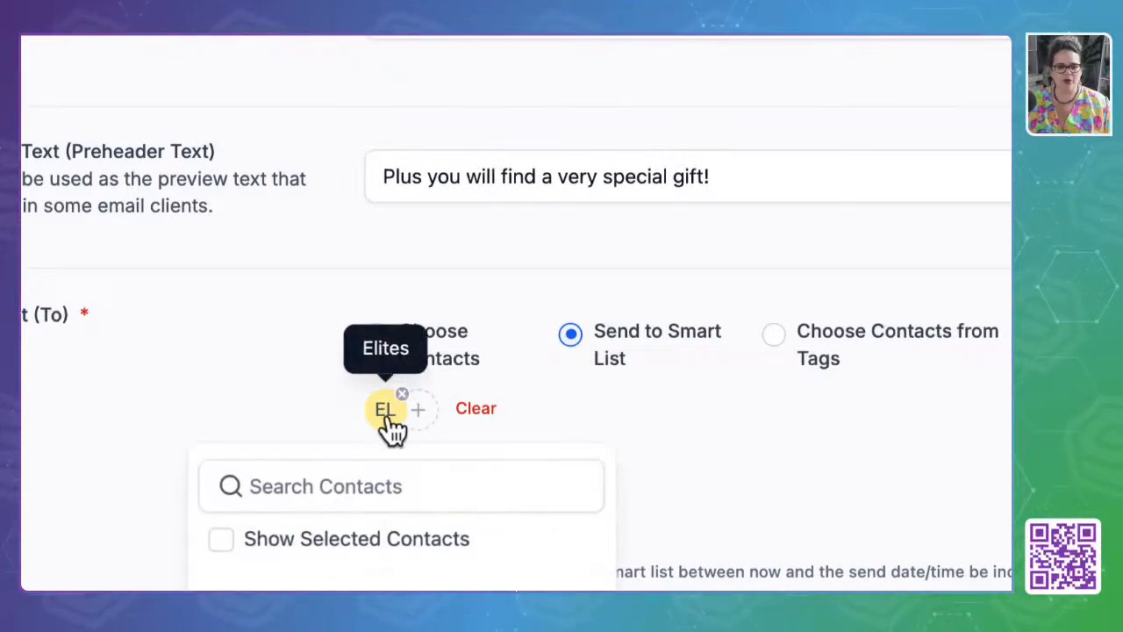
click(401, 396)
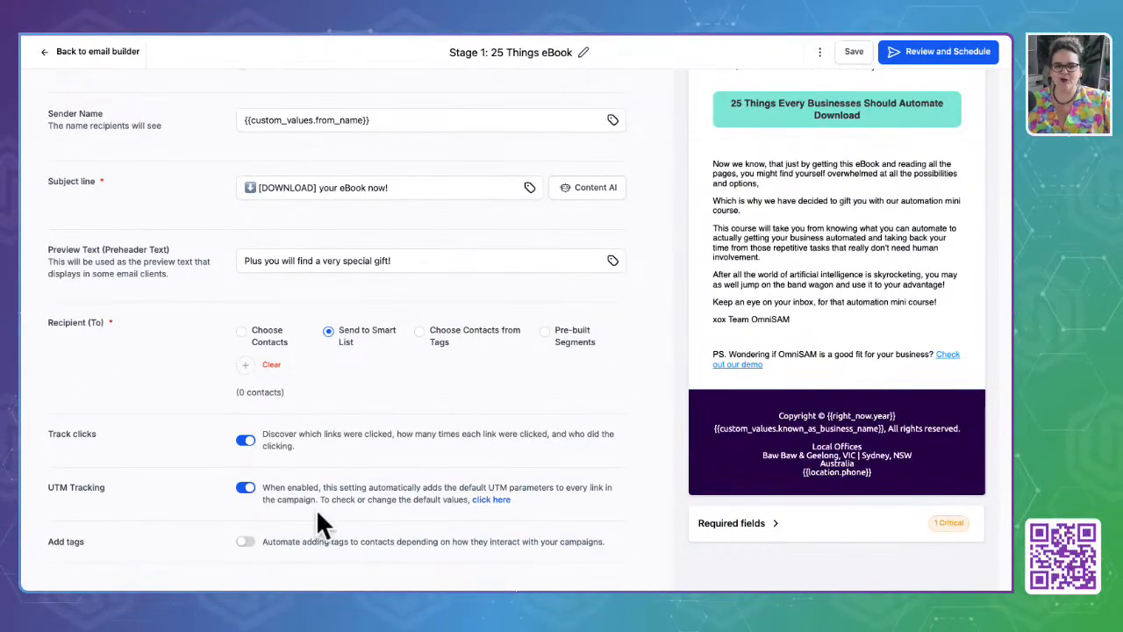
Leave the sending settings and the email builder to return to the folder's campaign list
scroll(375, 381, up, 5)
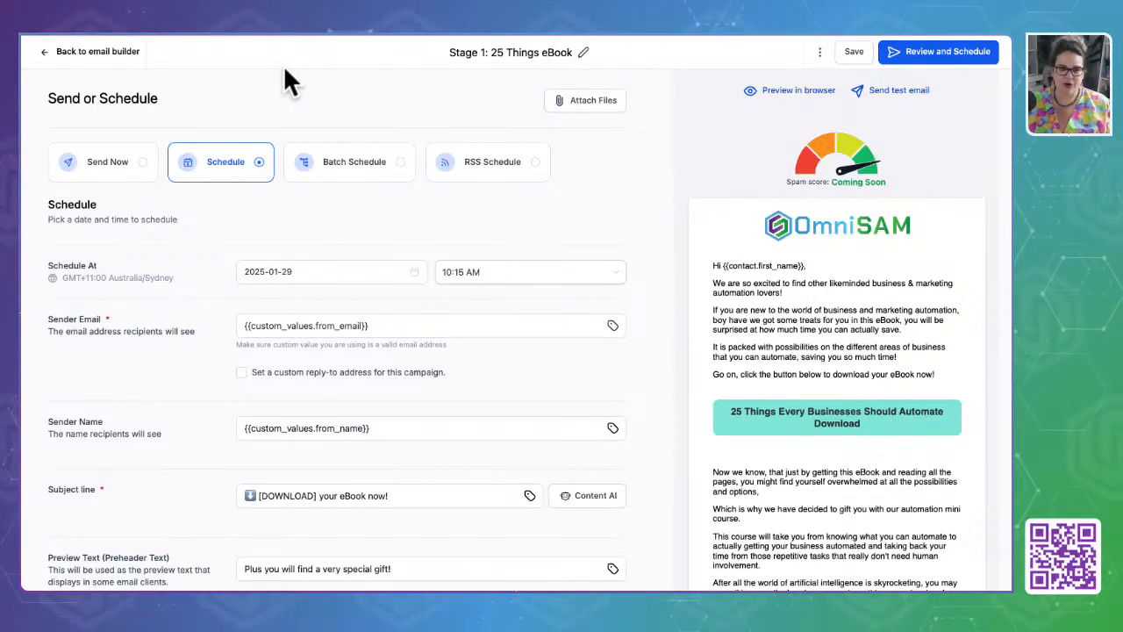
click(120, 51)
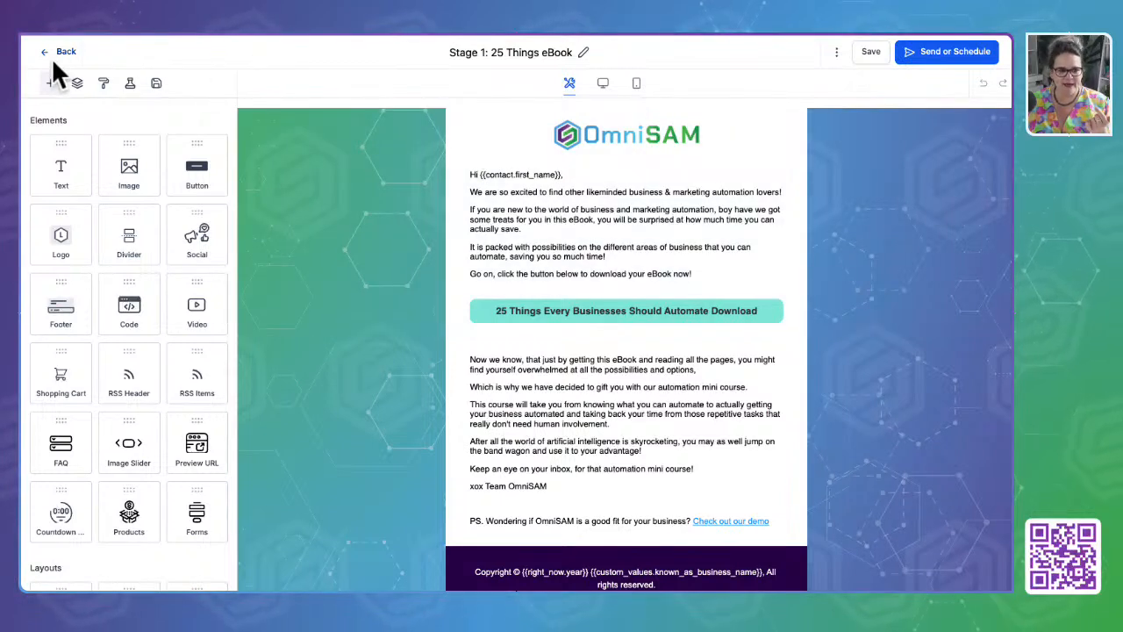
click(64, 52)
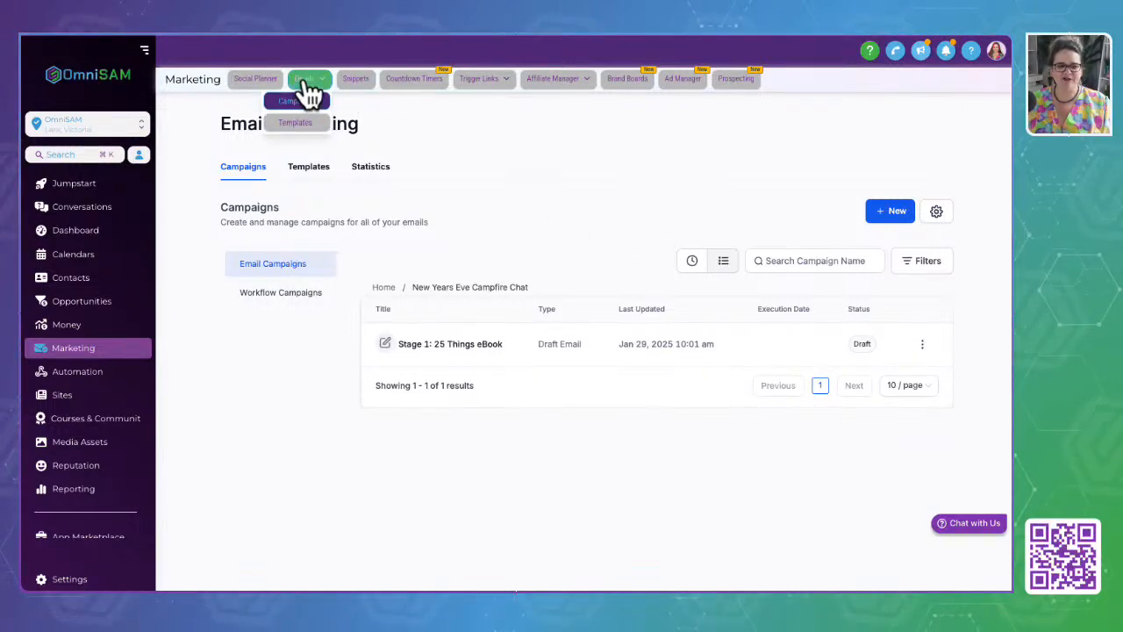
Open the email templates at the Home level and look through both pages of template folders
mouse_move(309, 77)
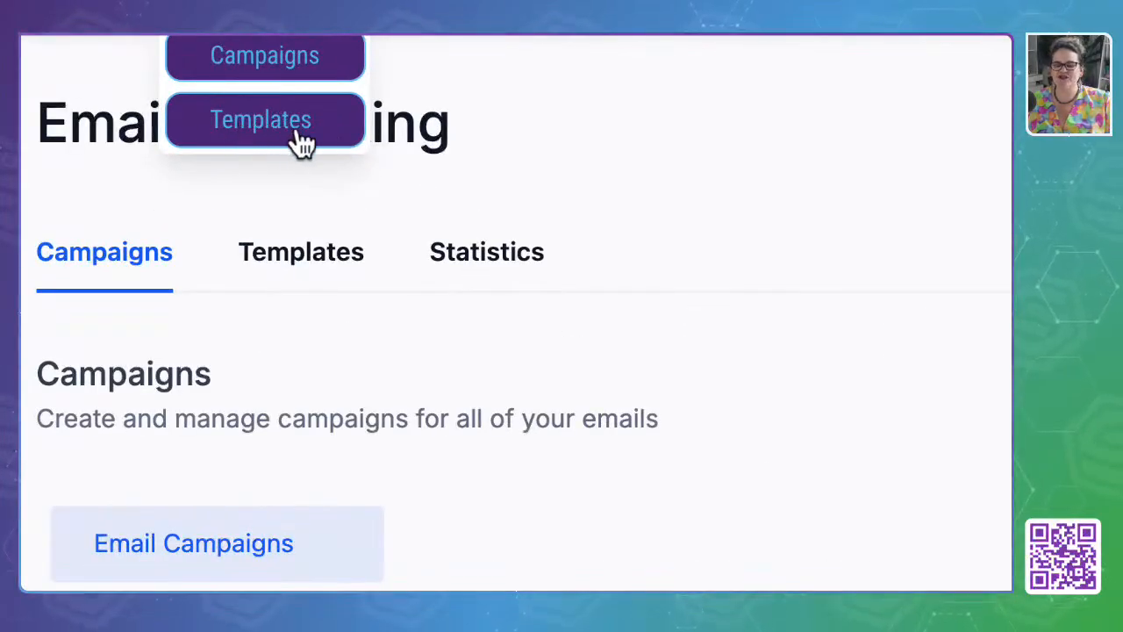
click(261, 132)
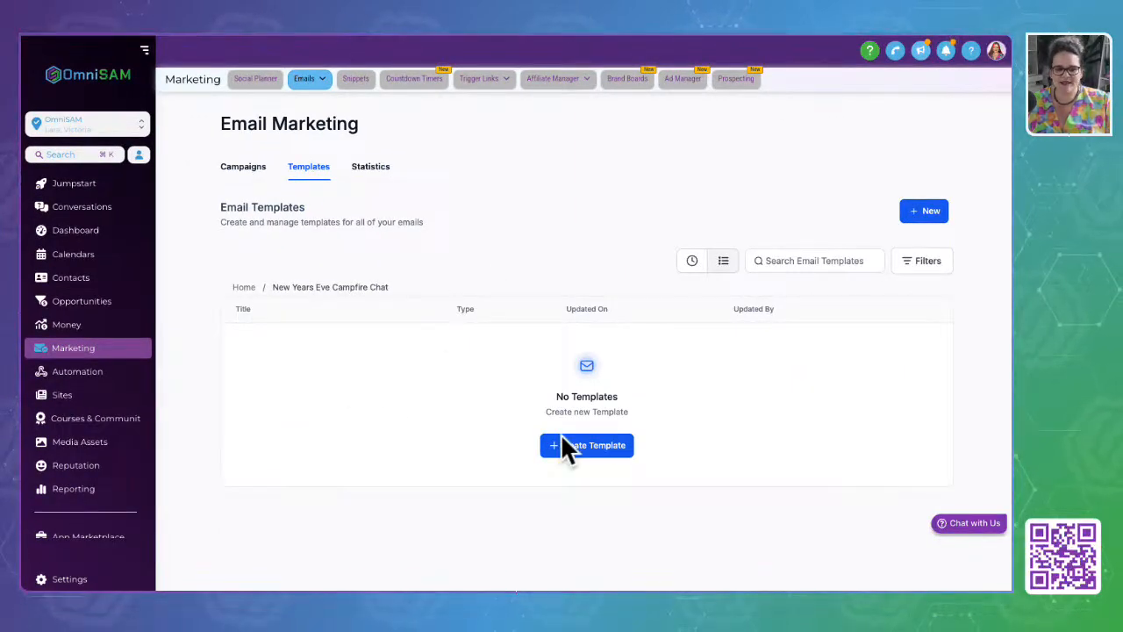
click(243, 287)
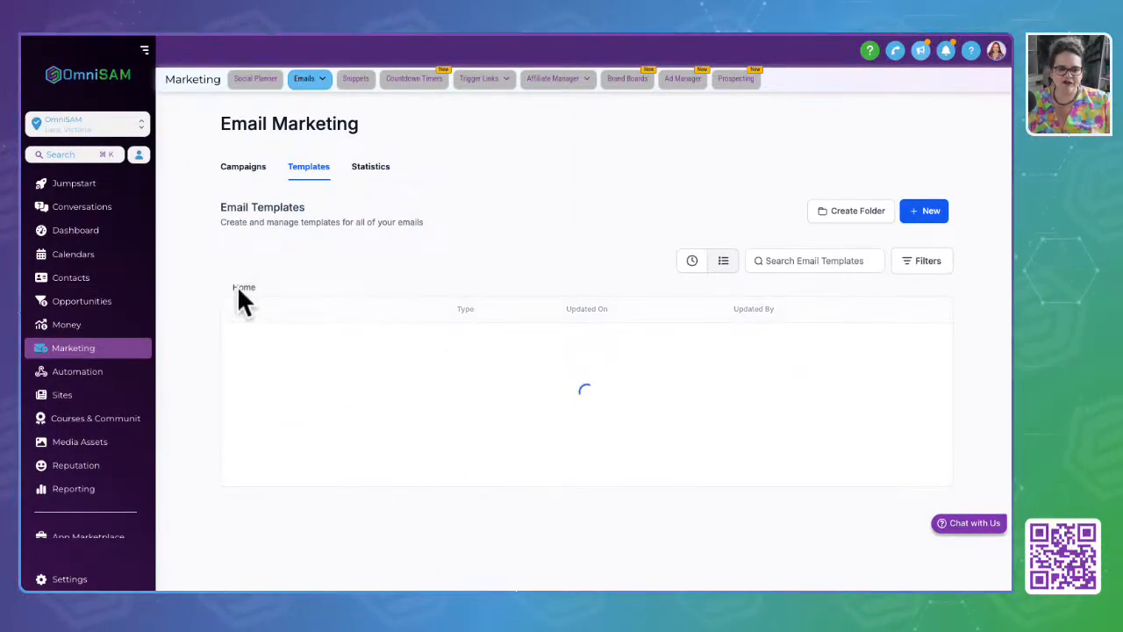
scroll(373, 409, down, 3)
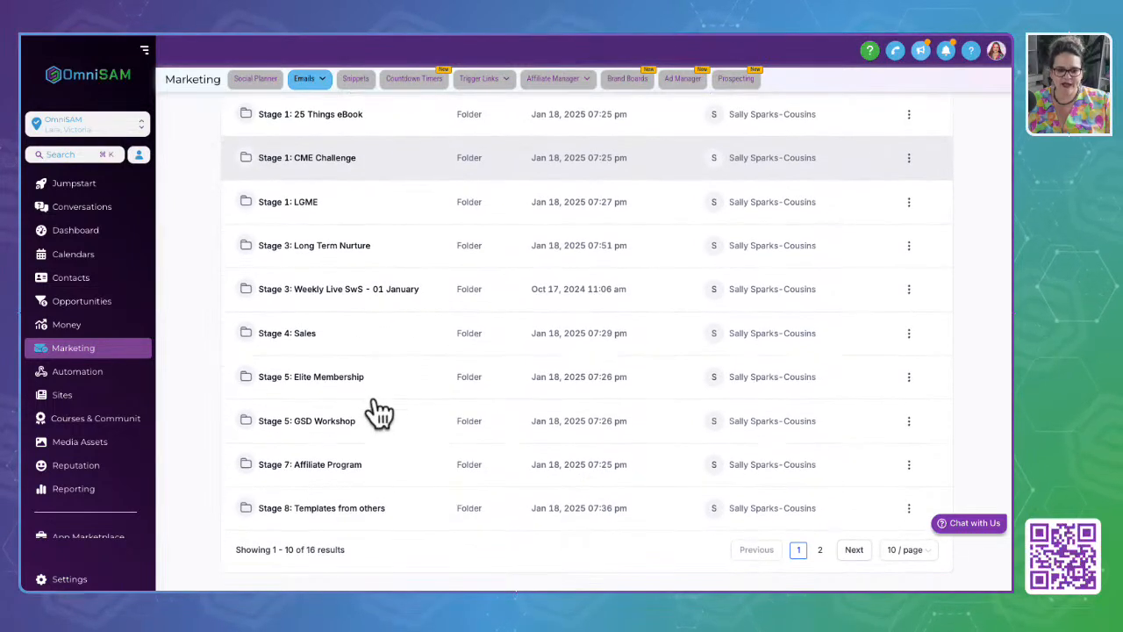
click(819, 550)
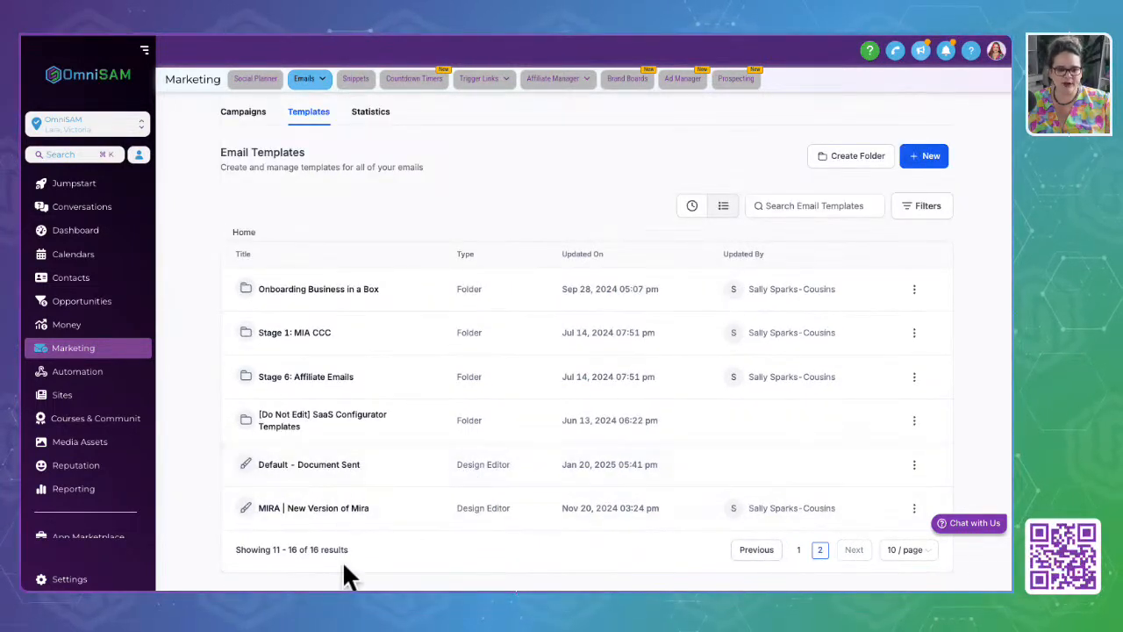
click(798, 551)
scroll(228, 329, up, 1)
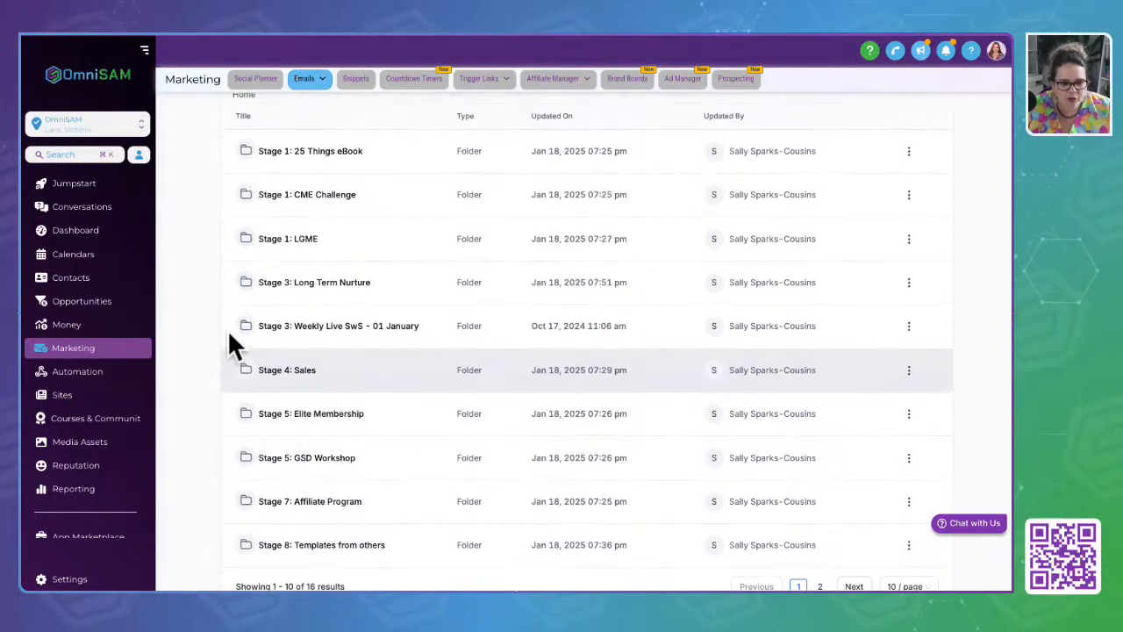
Open the July Year 2 Week 4 email template from the Stage 3: Long Term Nurture folder
click(298, 286)
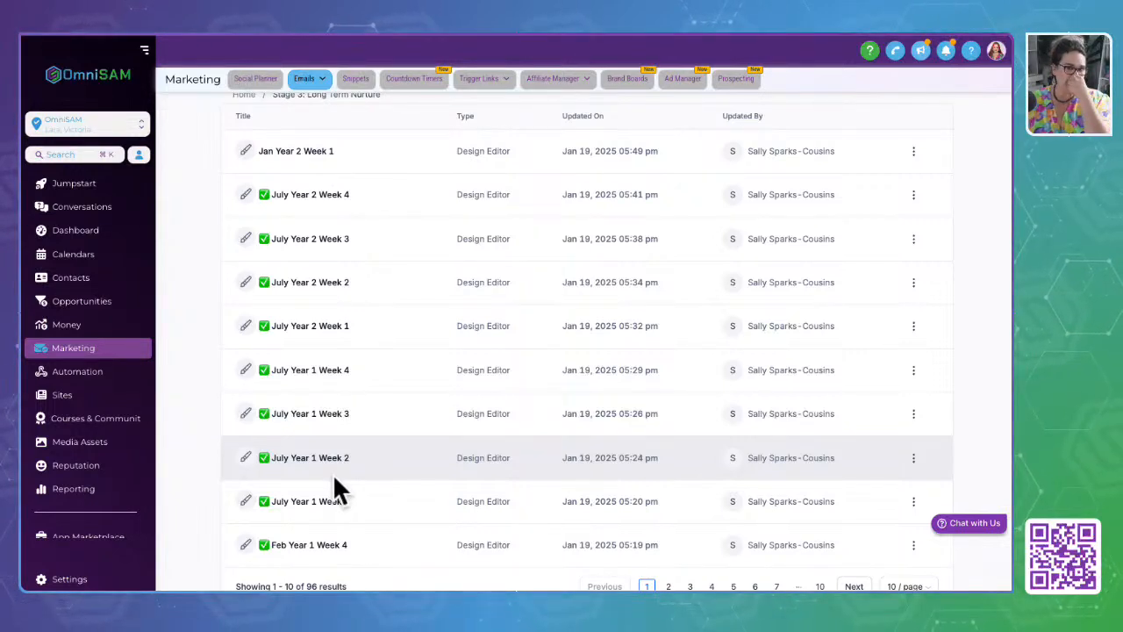
click(322, 196)
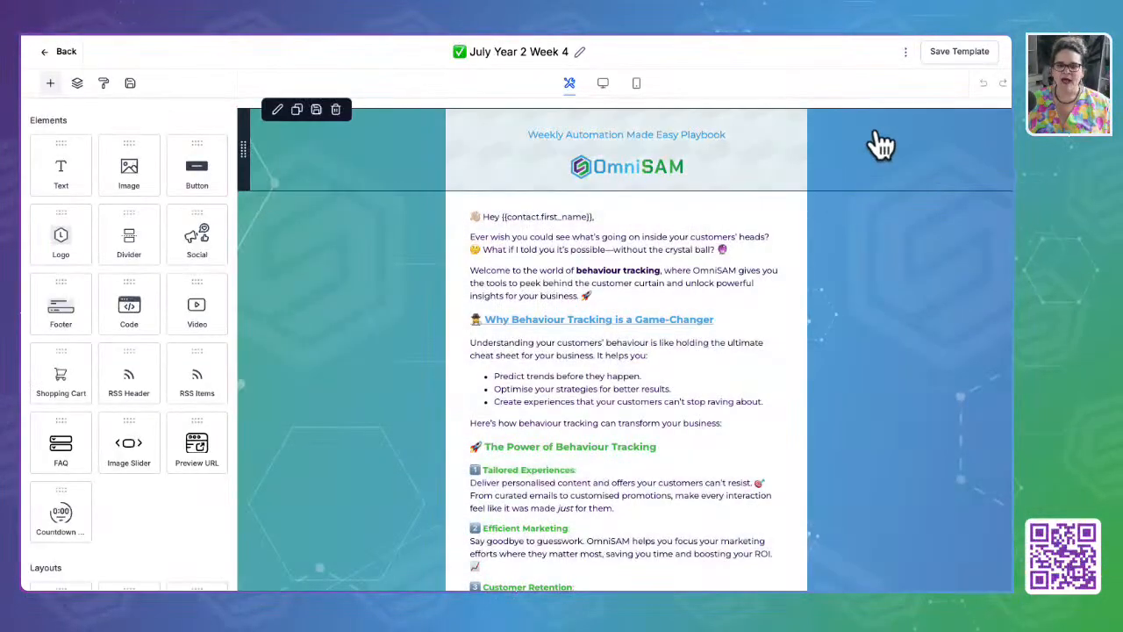
Display the template's settings and highlight the custom values in the From Name and From Email fields
click(908, 53)
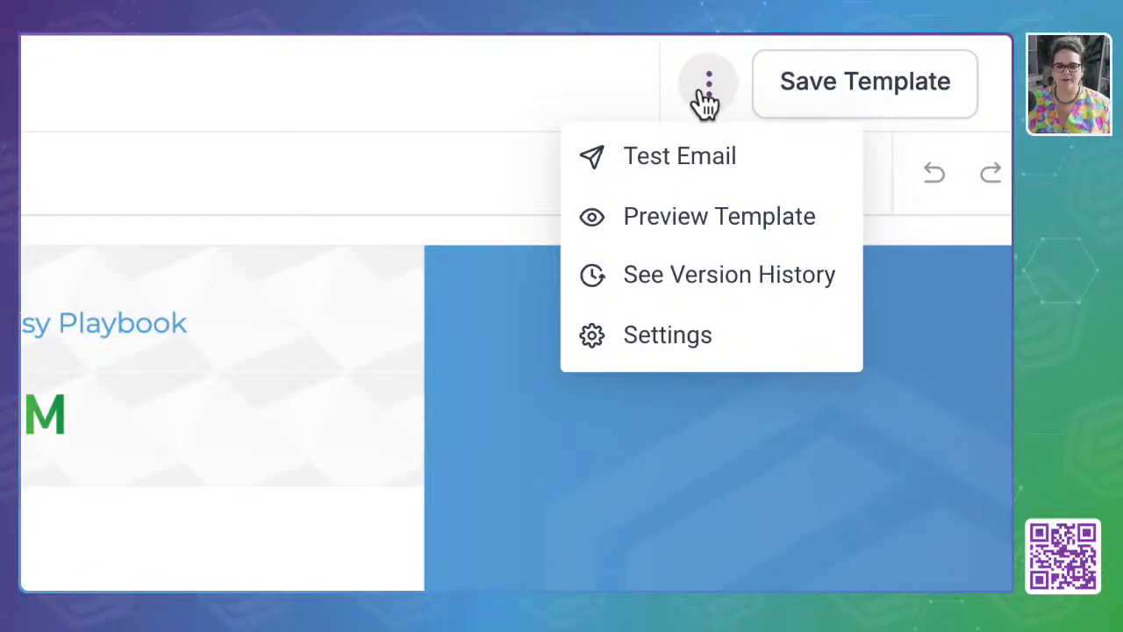
click(674, 349)
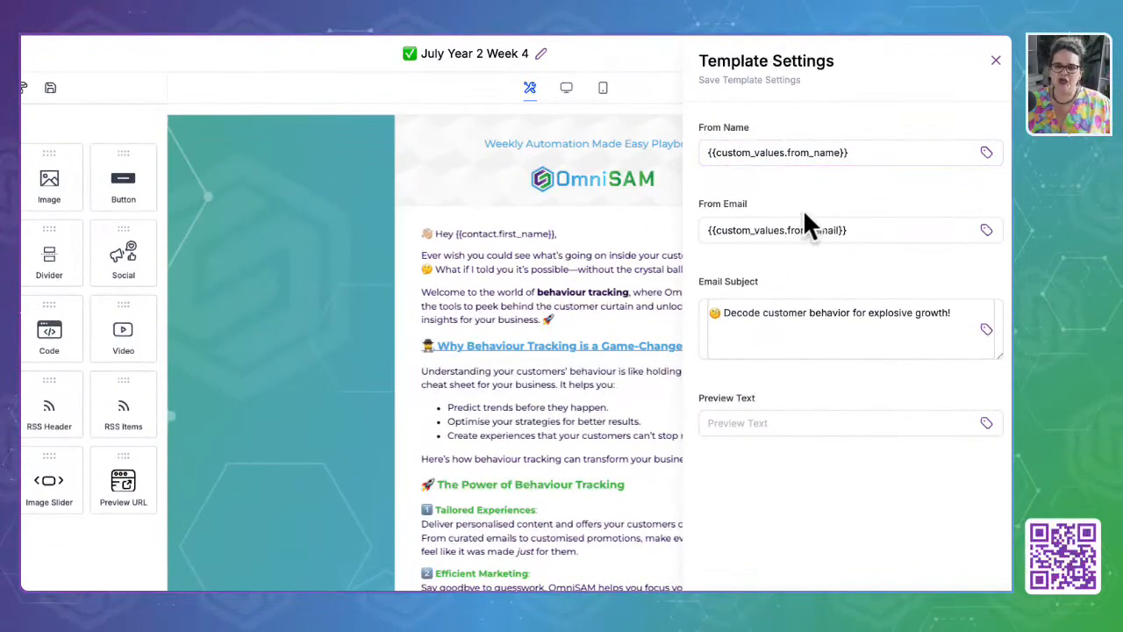
drag(869, 151, 672, 220)
drag(865, 230, 672, 237)
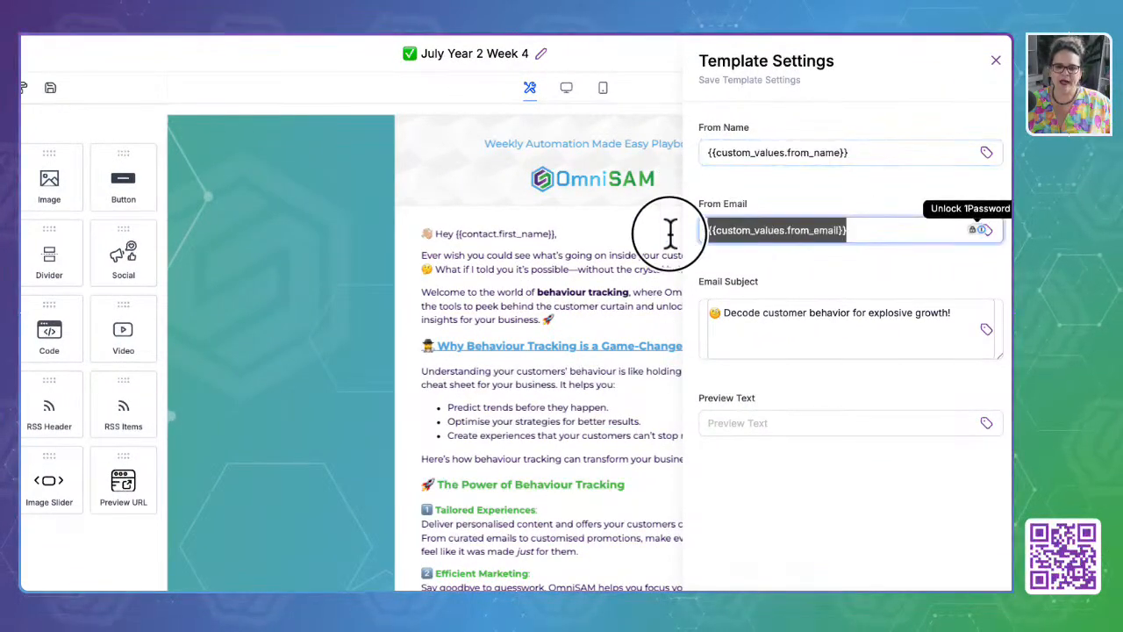
Highlight the email subject and point out the Preview Text field in the template settings, closing the settings
drag(955, 313, 683, 307)
click(793, 423)
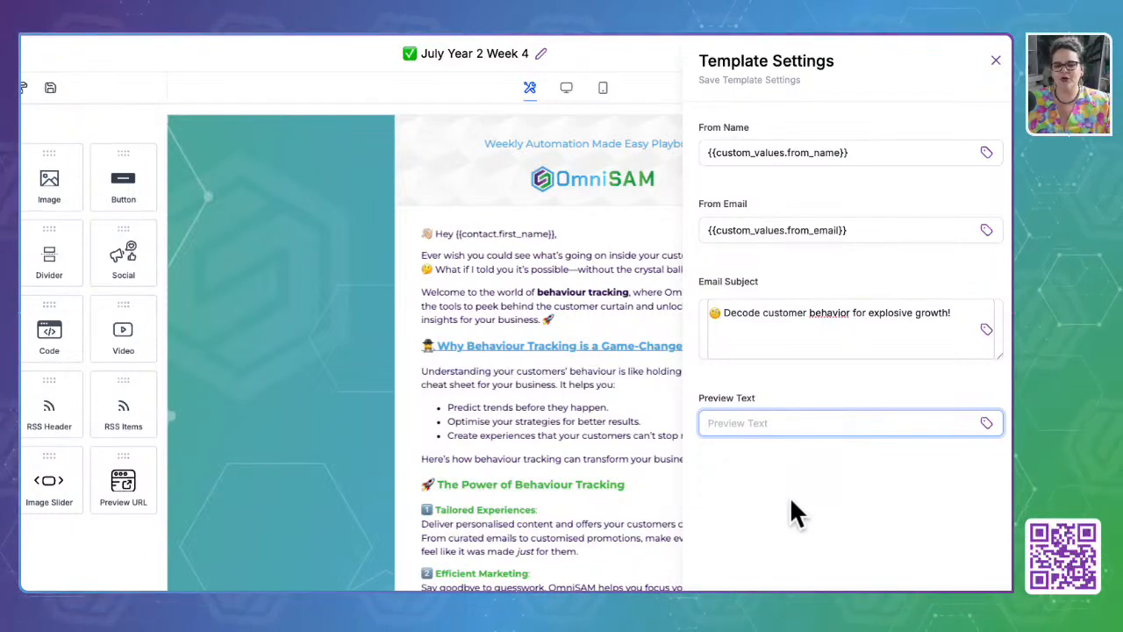
drag(965, 312, 694, 309)
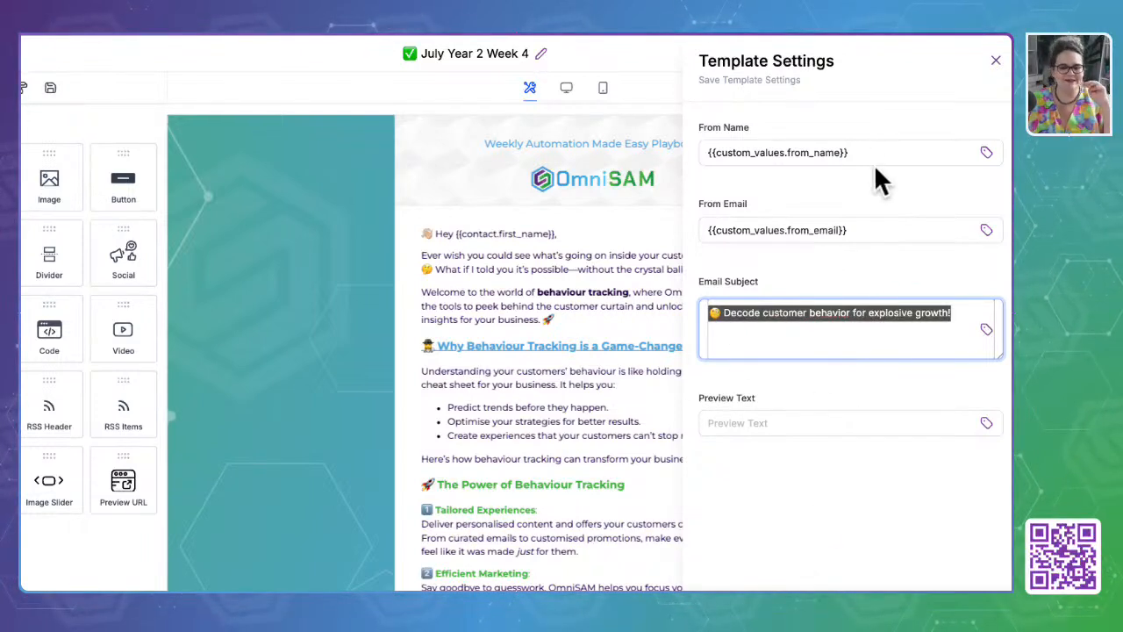
click(997, 63)
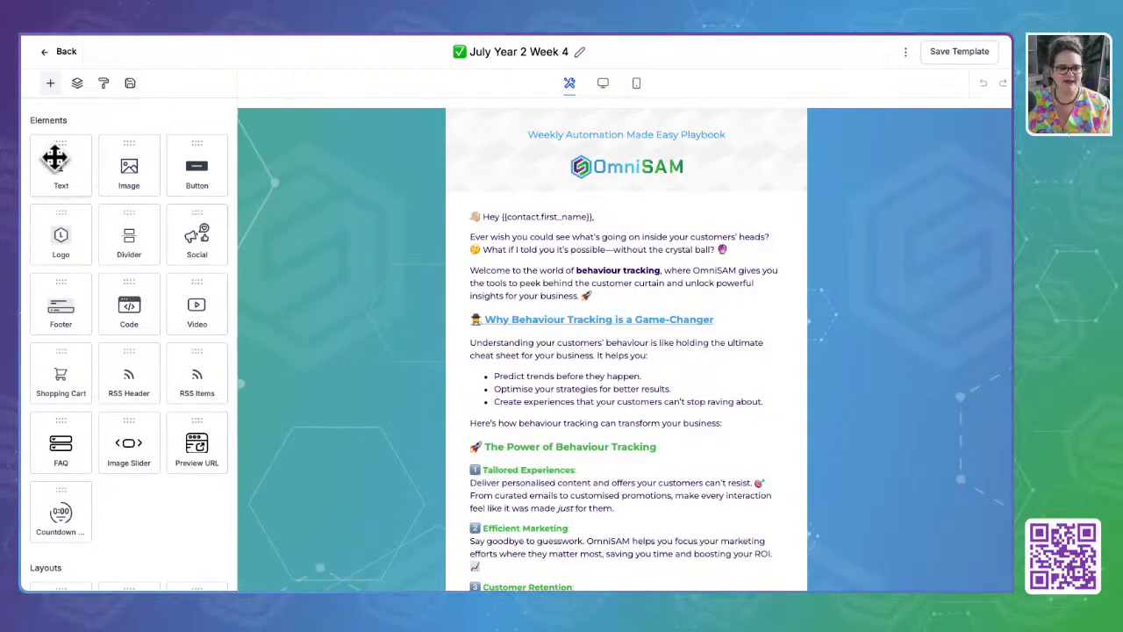
Look through the available elements and layouts, insert a Text element below the email header, and delete it again
scroll(89, 443, down, 2)
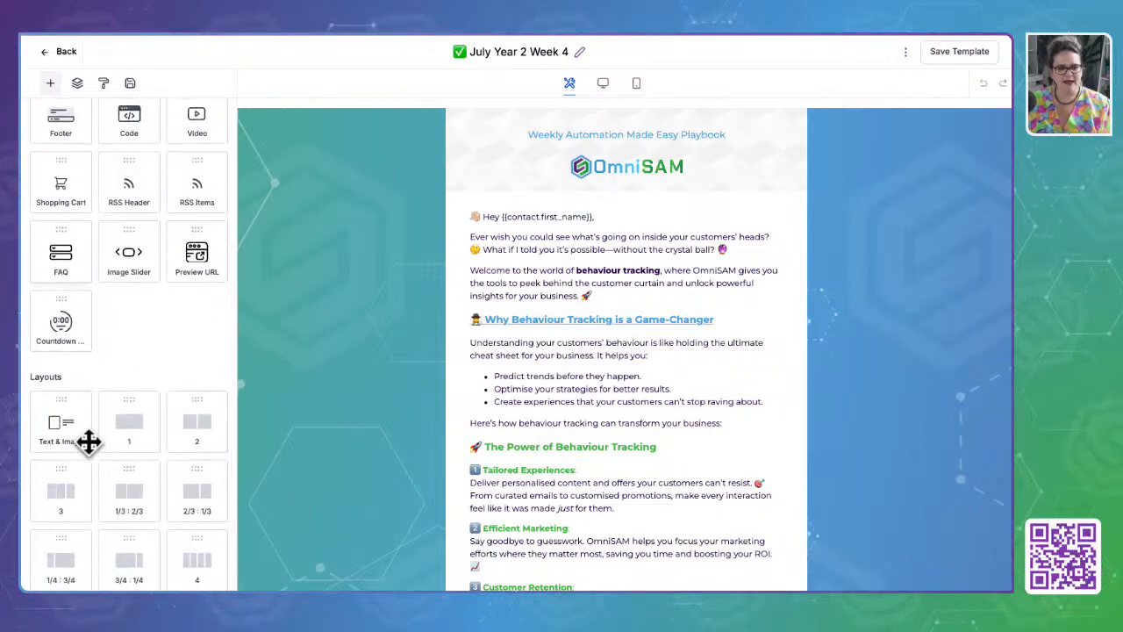
scroll(87, 441, up, 2)
drag(81, 178, 694, 215)
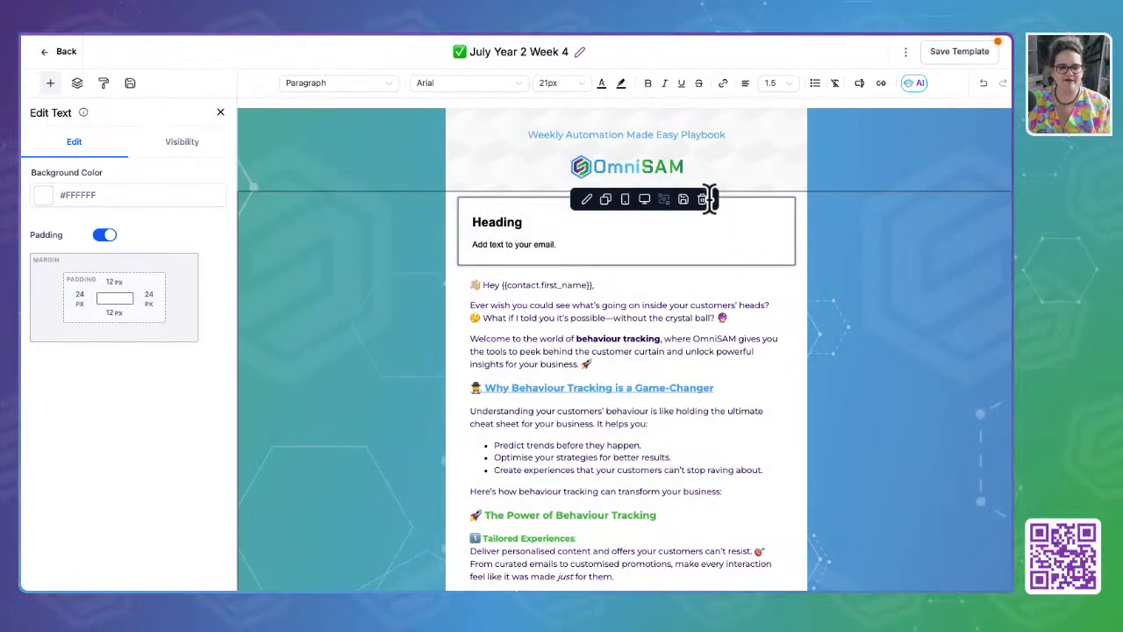
click(704, 199)
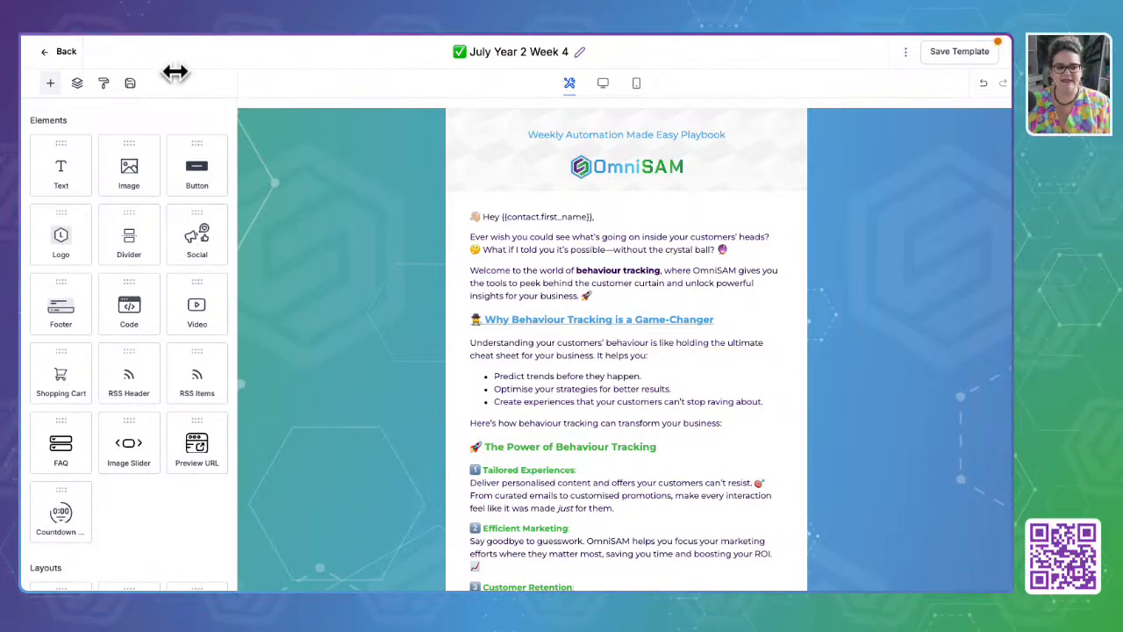
Insert the saved OmniSAM header section below the existing header and delete the duplicate
click(130, 85)
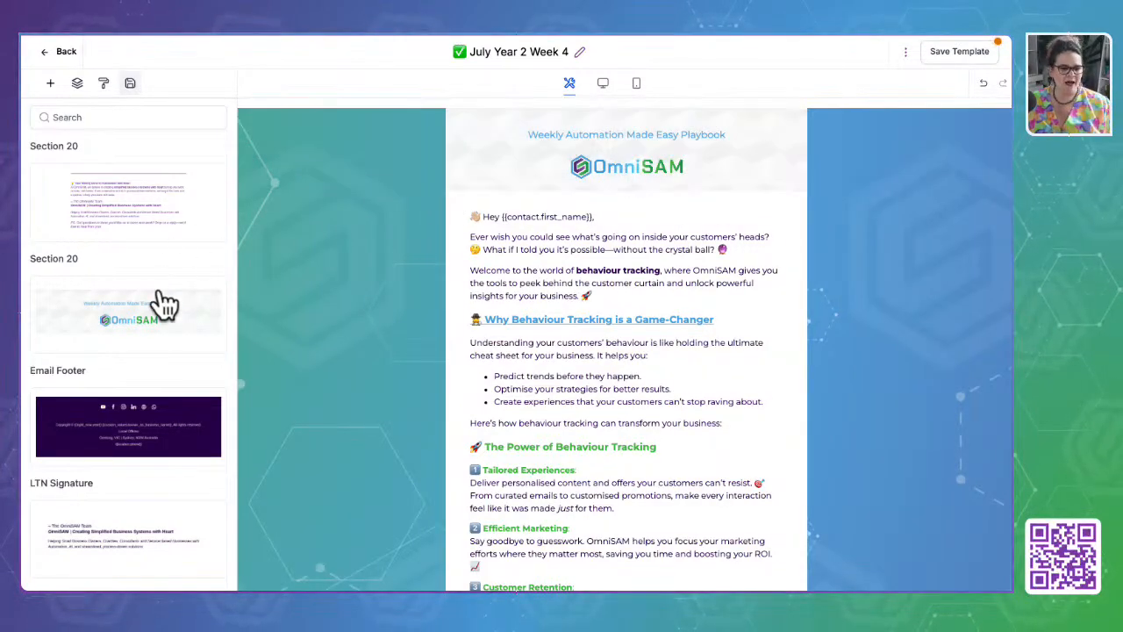
drag(156, 315, 605, 220)
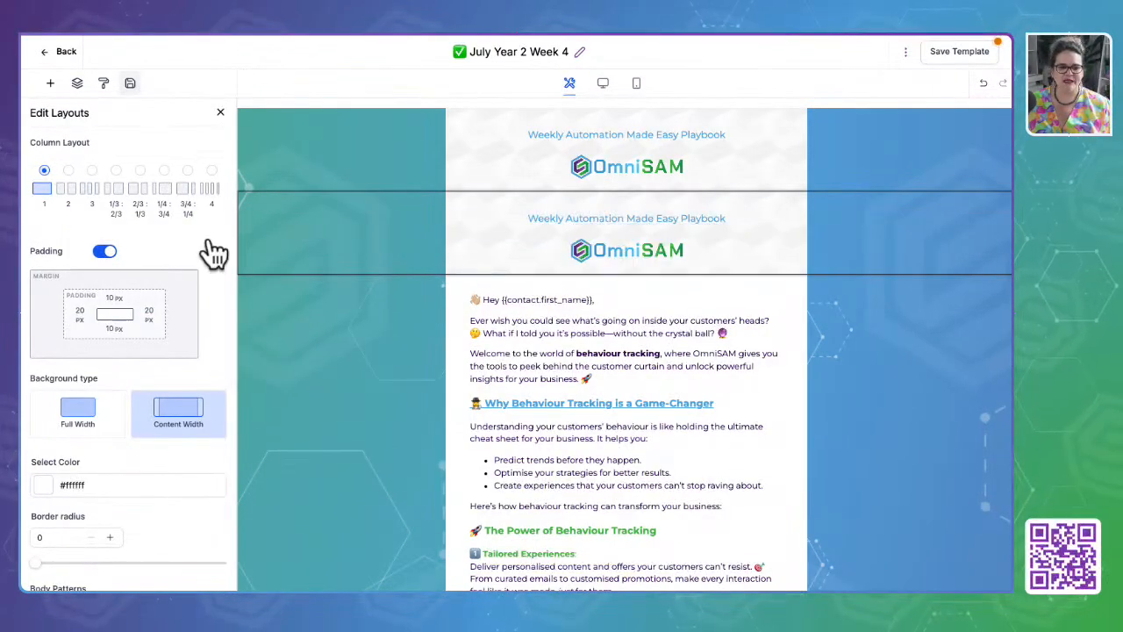
click(336, 194)
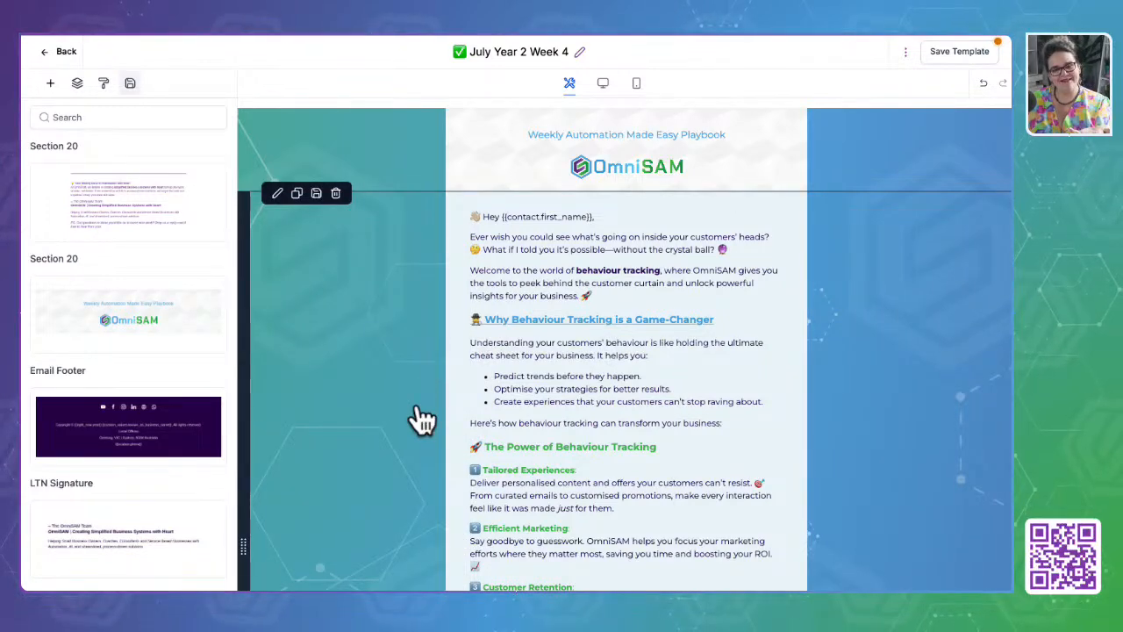
Insert the saved Email Footer section at the end of the email and delete the extra copy
scroll(421, 419, down, 15)
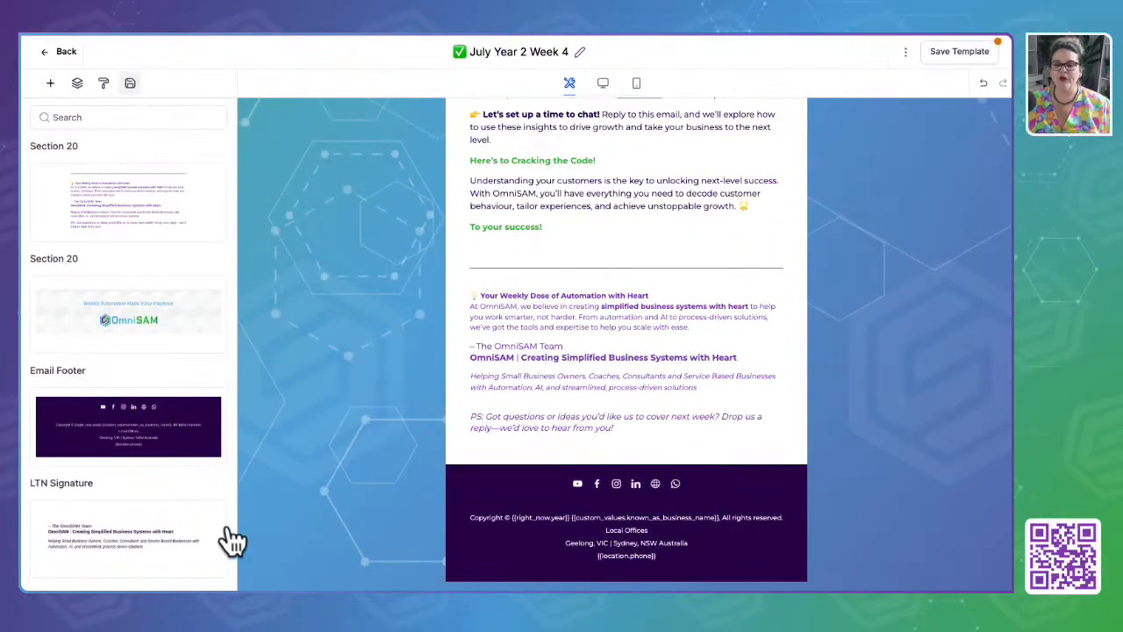
drag(68, 430, 484, 436)
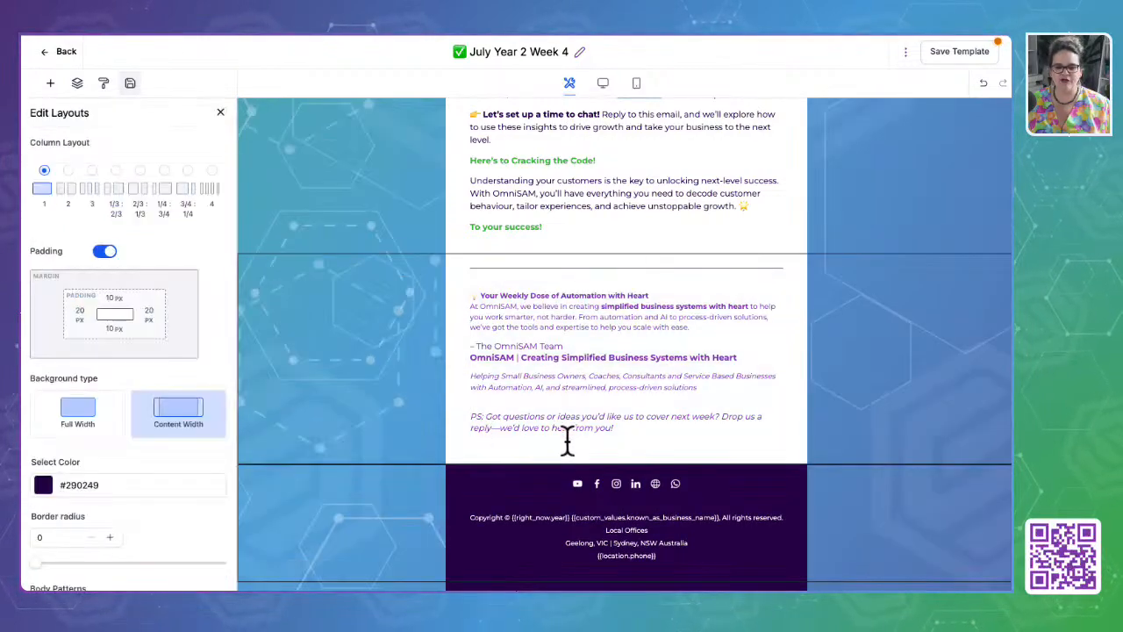
click(335, 471)
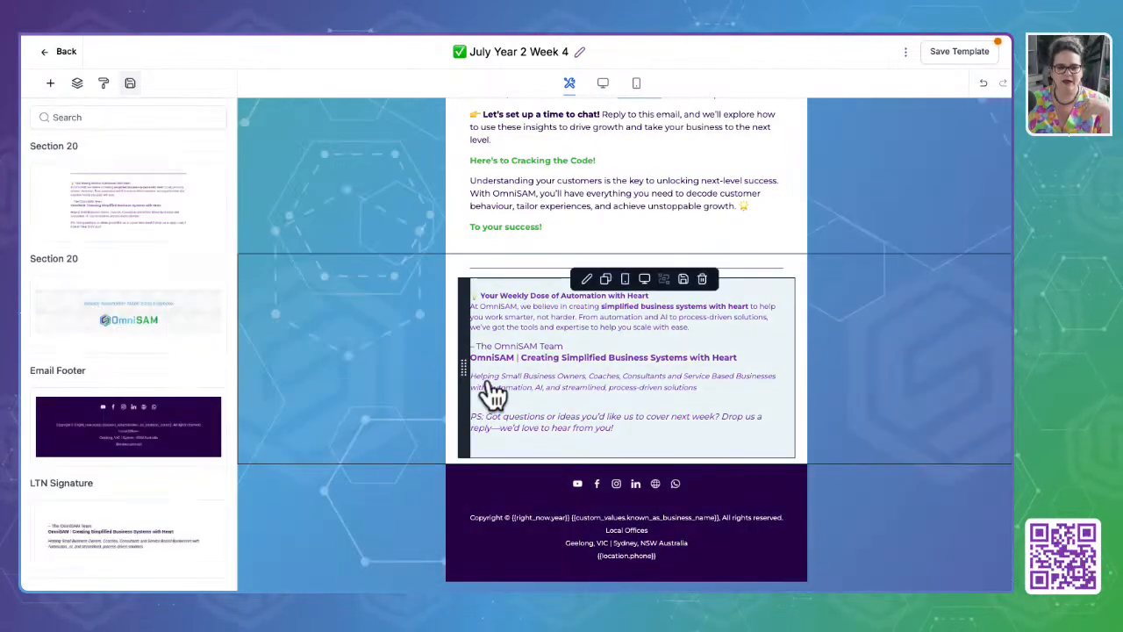
scroll(491, 394, up, 10)
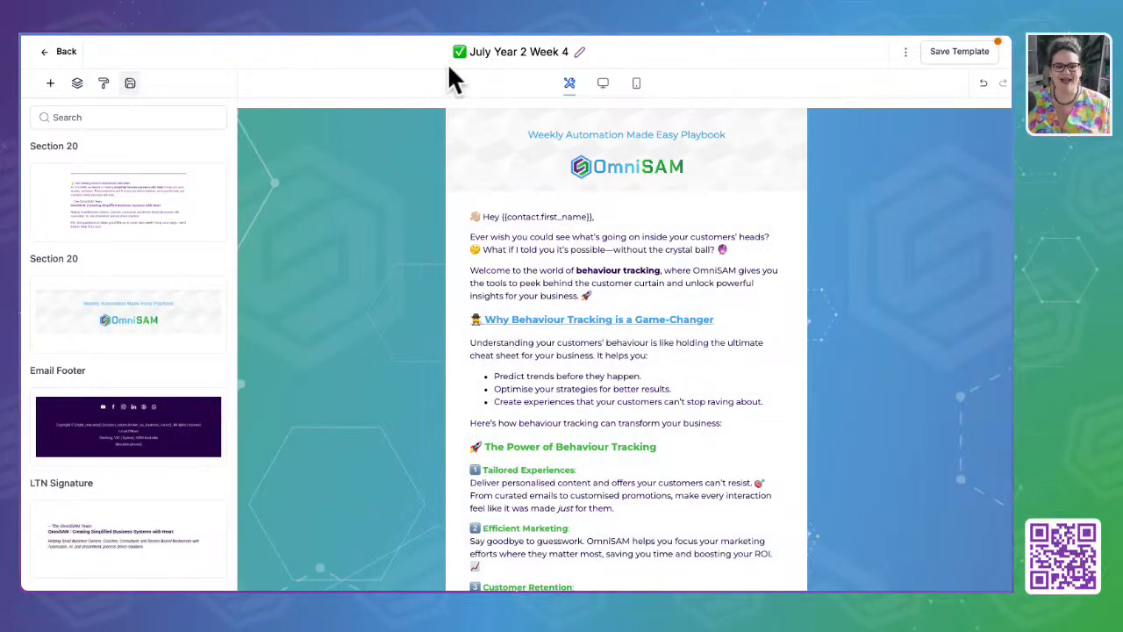
Highlight the check mark in the template's name, save the template, and return to the Stage 3: Long Term Nurture list
drag(468, 51, 451, 51)
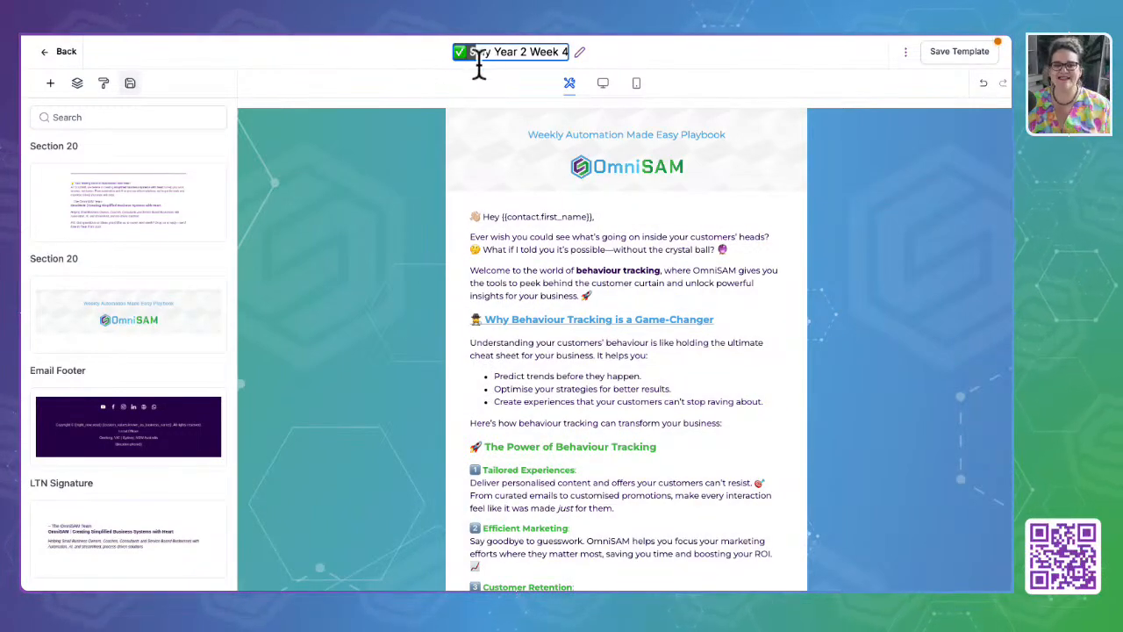
click(720, 63)
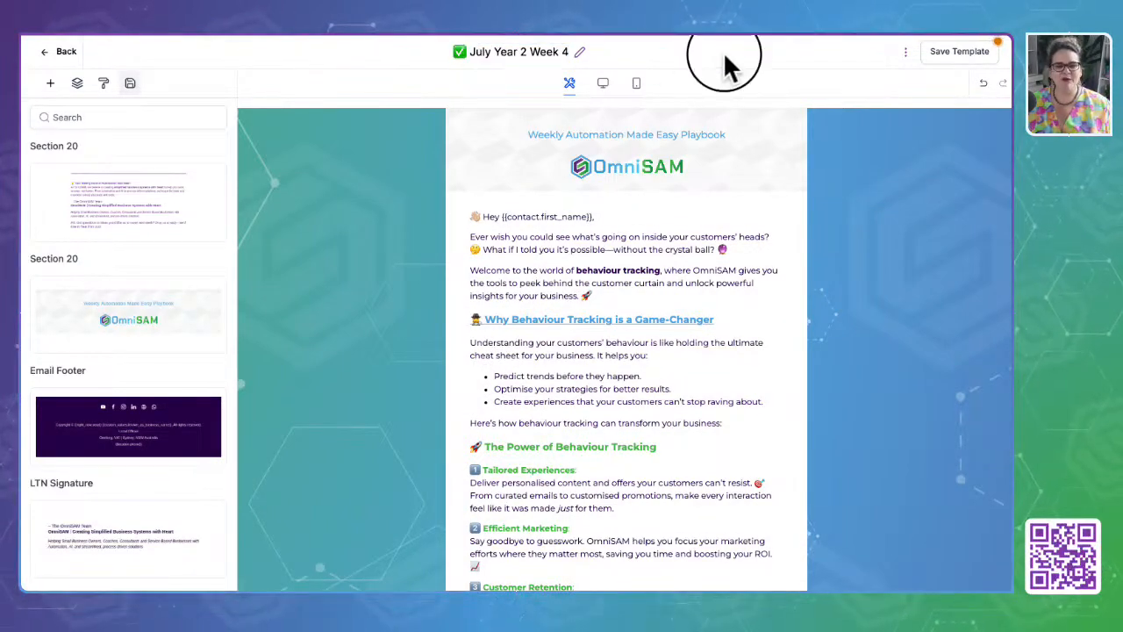
click(965, 56)
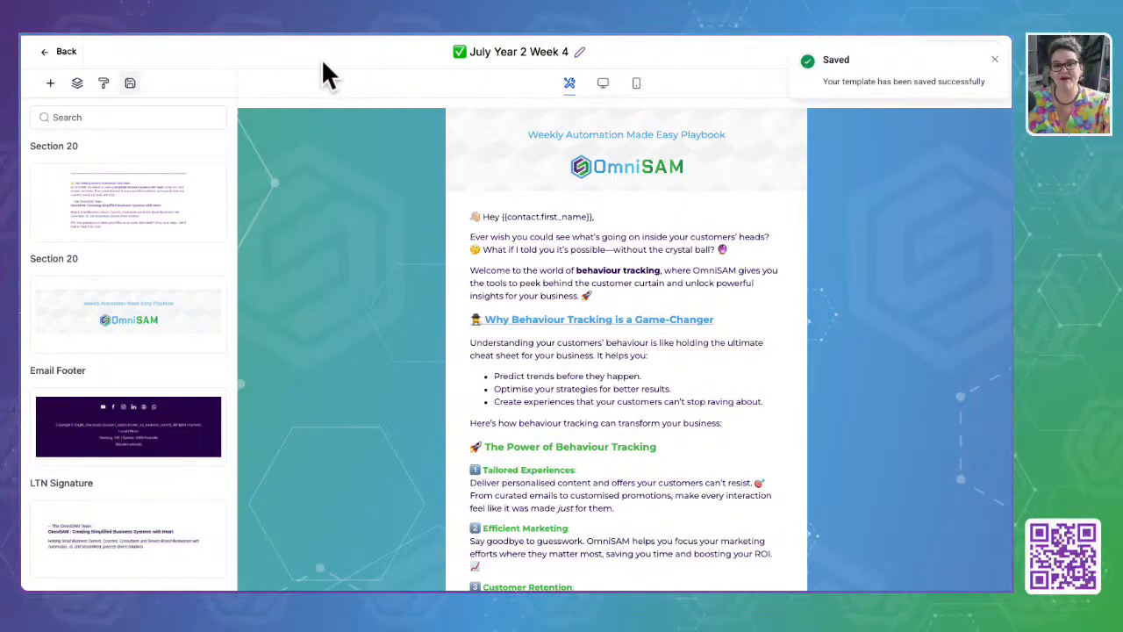
click(63, 51)
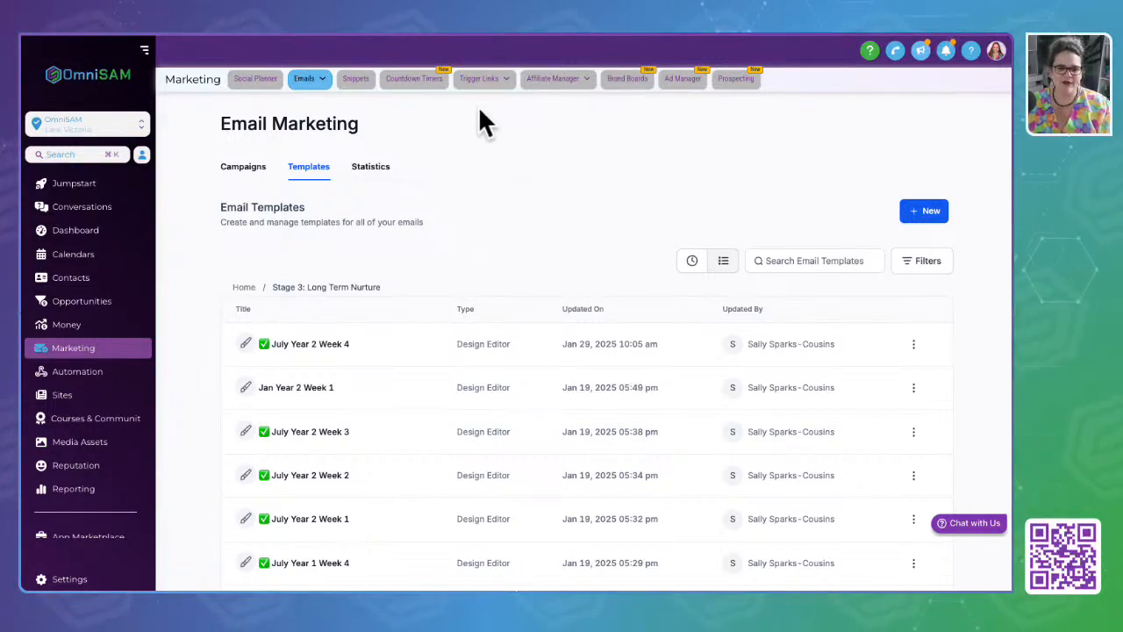
Open Marketing's Snippets, view the snippet types that can be added, and highlight the first snippet's name and body
click(355, 80)
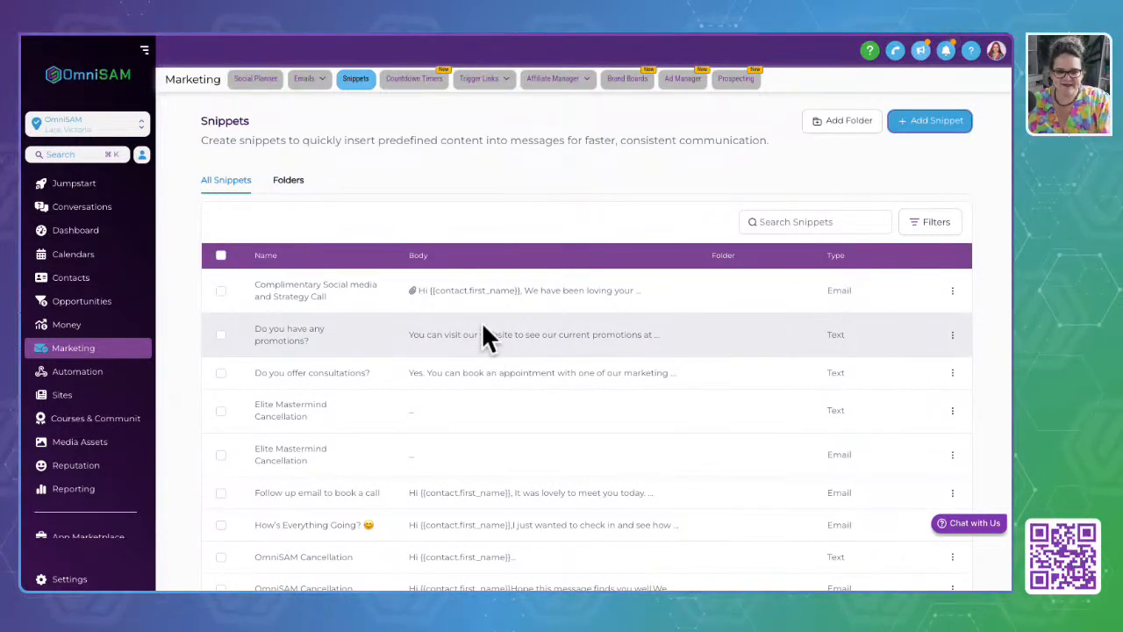
drag(409, 291, 666, 291)
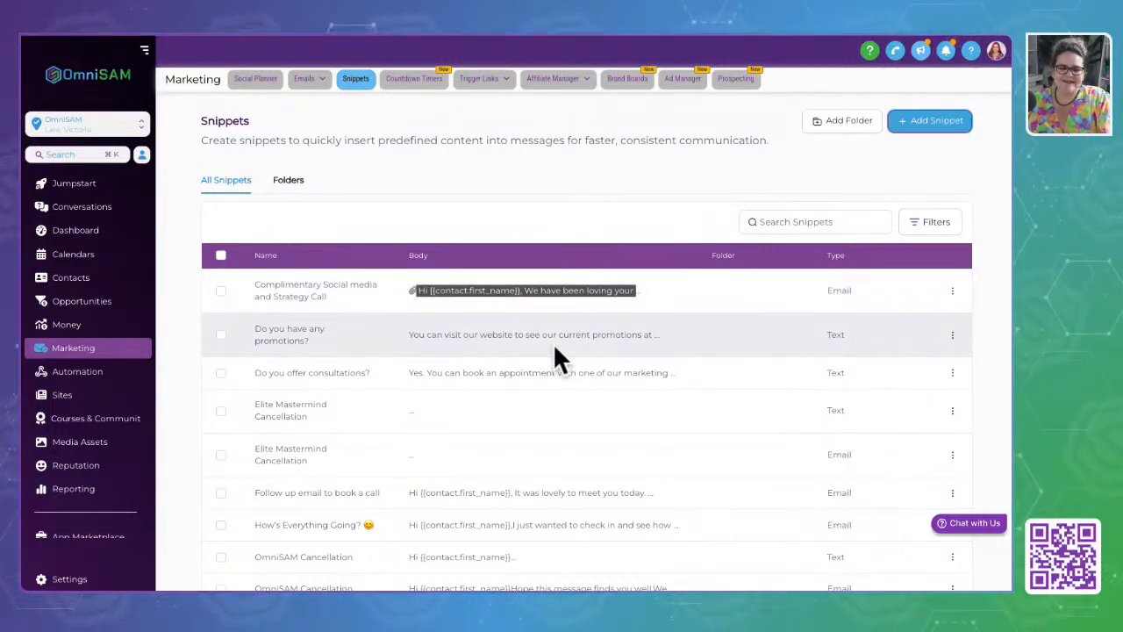
click(936, 127)
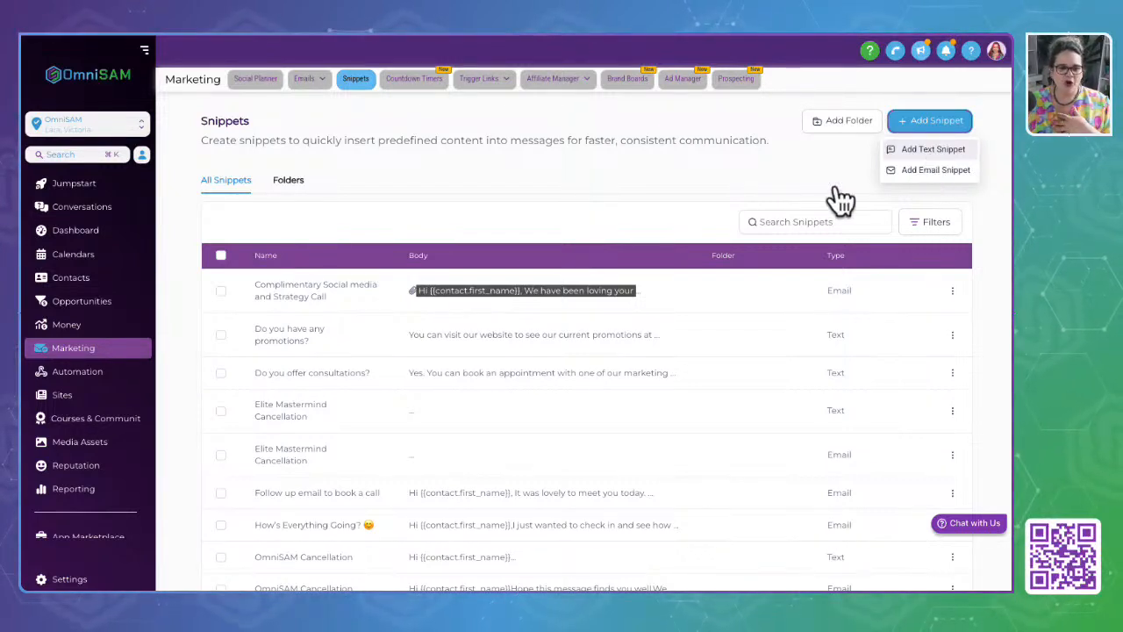
click(272, 301)
drag(250, 290, 351, 315)
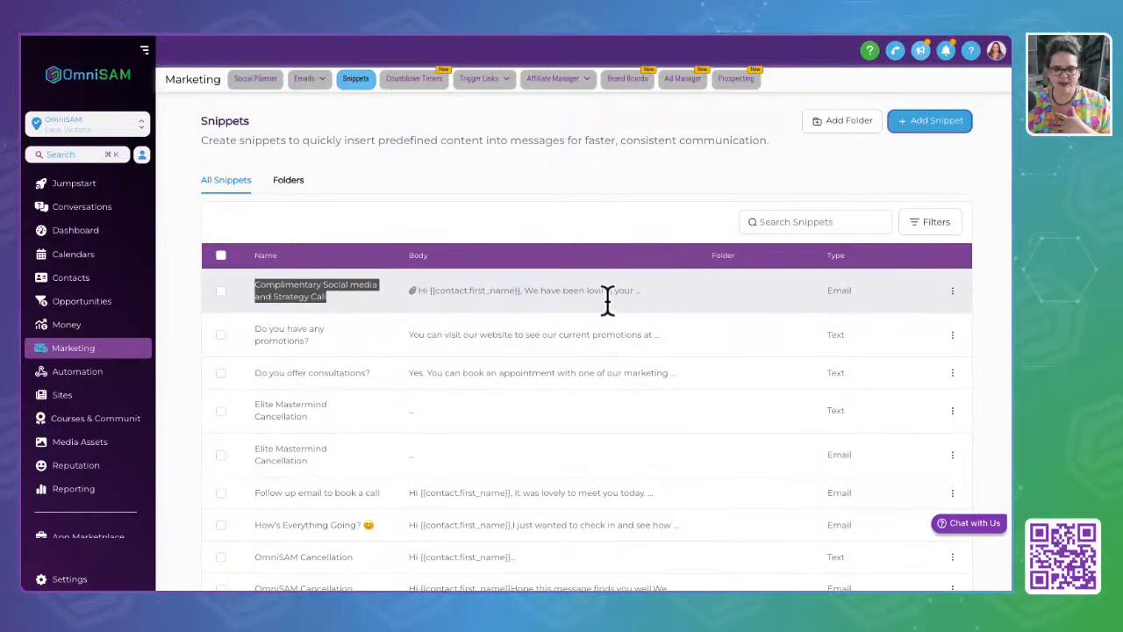
Open the Complimentary Social media and Strategy Call snippet for editing, read its body, and close it to view the snippet folders
click(952, 290)
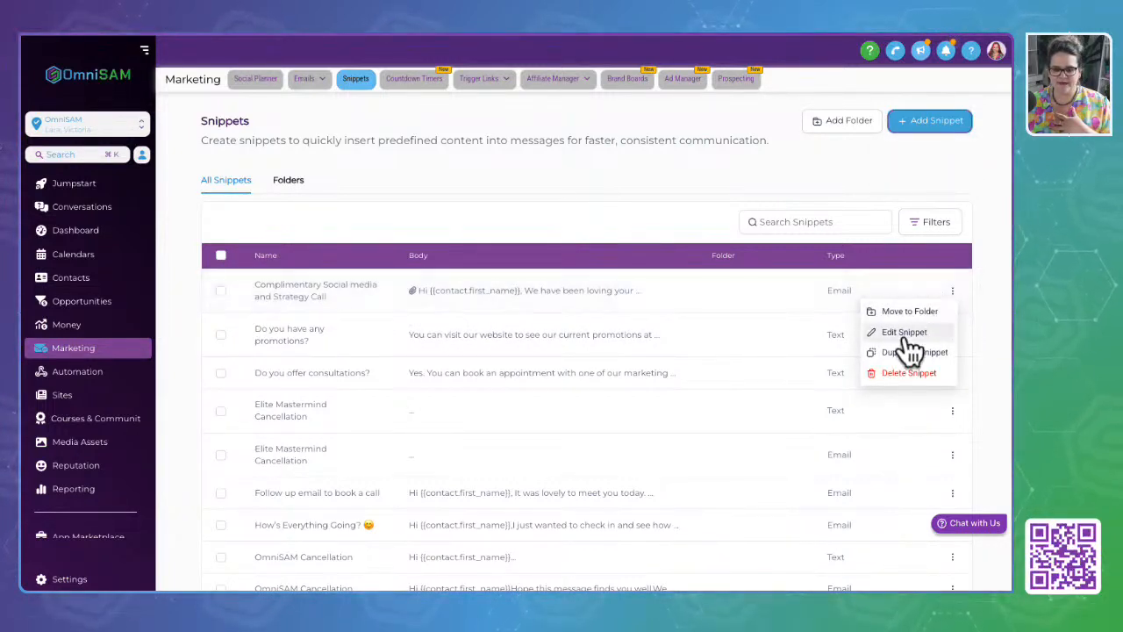
click(903, 333)
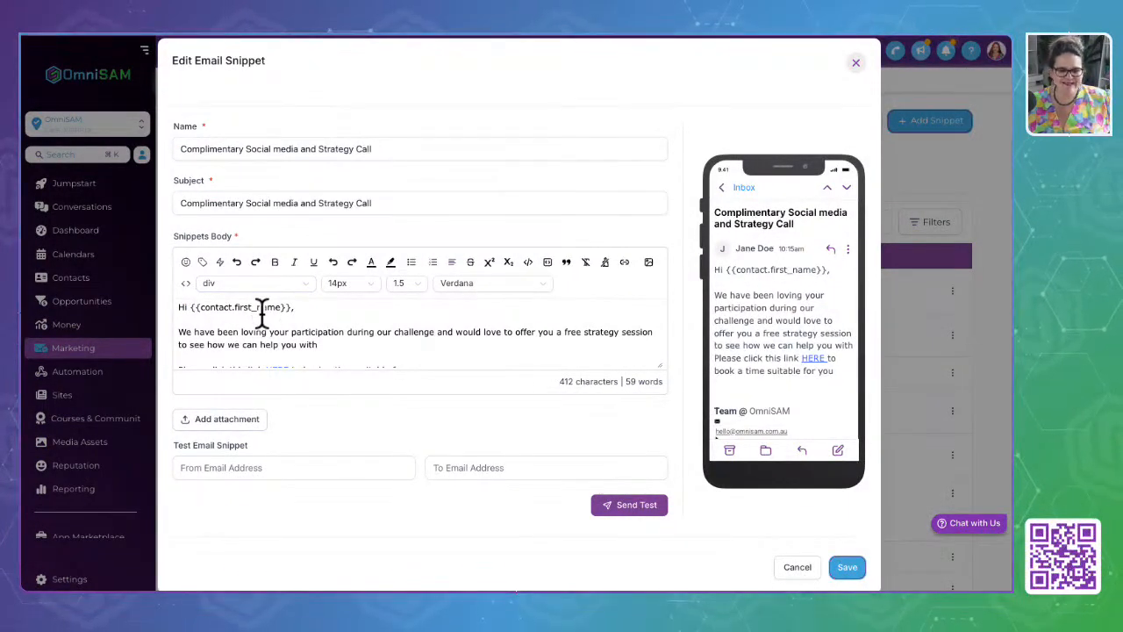
scroll(261, 312, down, 5)
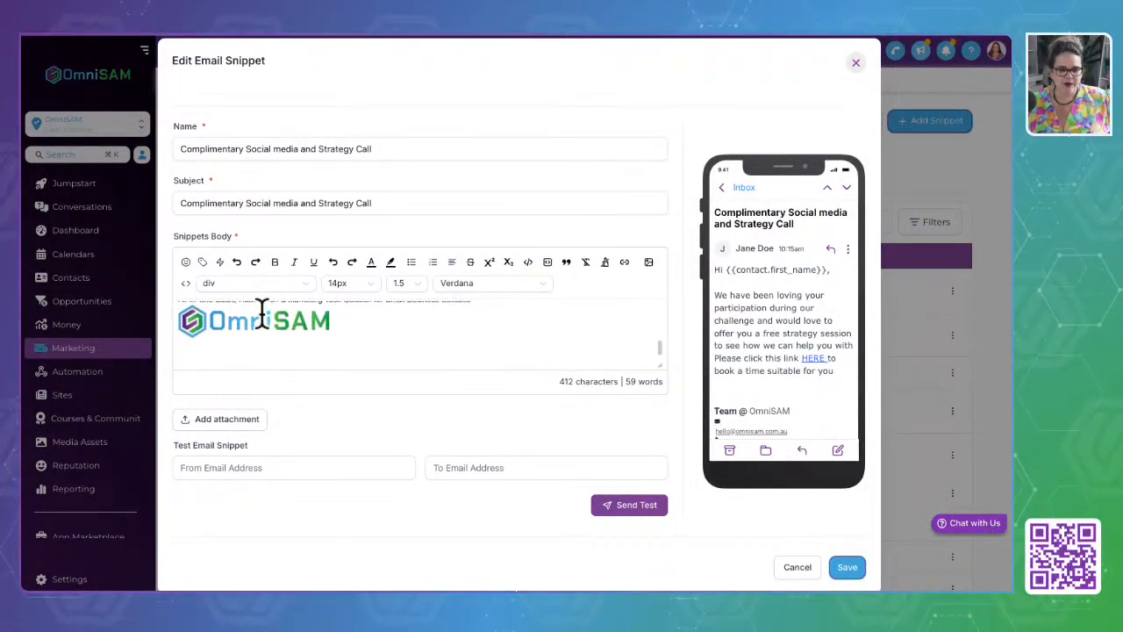
scroll(261, 312, up, 5)
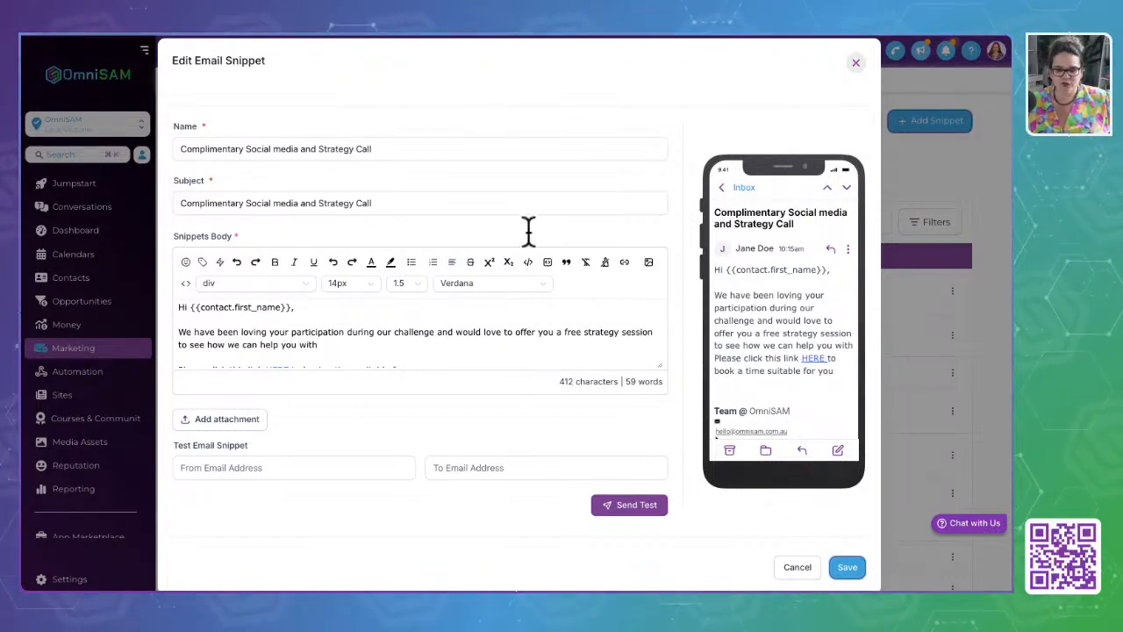
scroll(258, 334, down, 5)
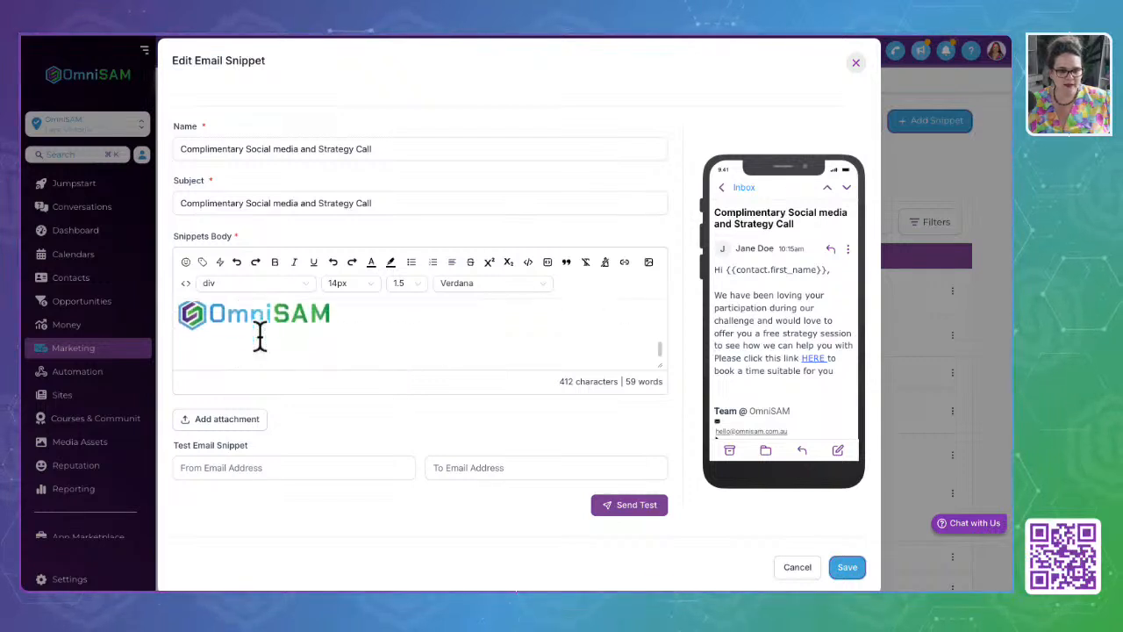
scroll(258, 334, up, 5)
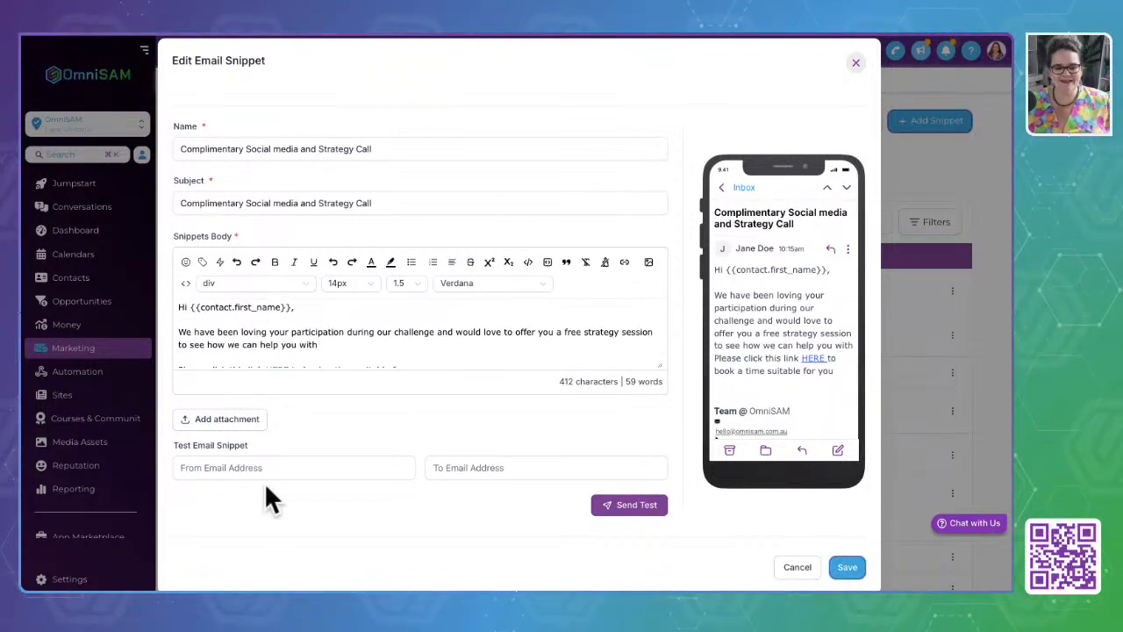
scroll(294, 329, down, 4)
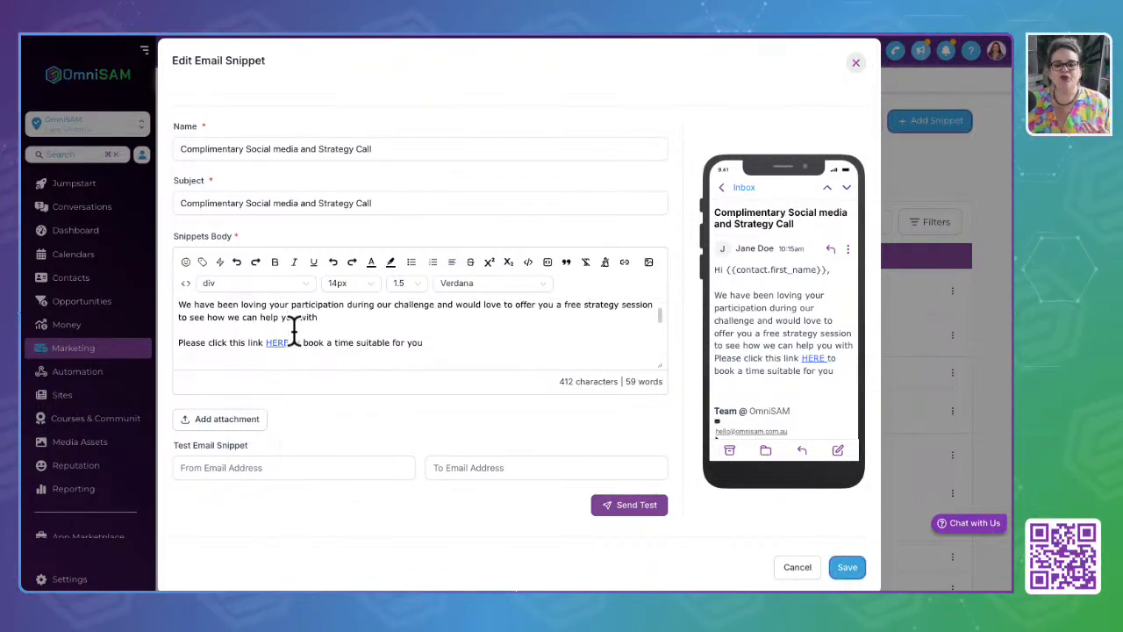
scroll(295, 329, down, 3)
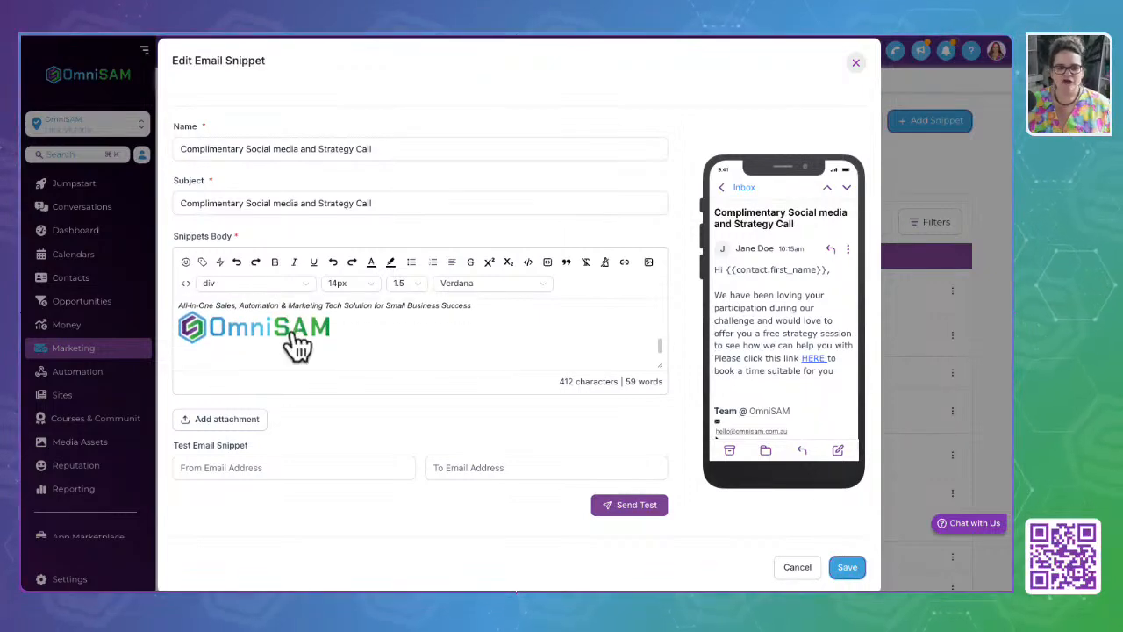
scroll(295, 344, up, 7)
click(855, 62)
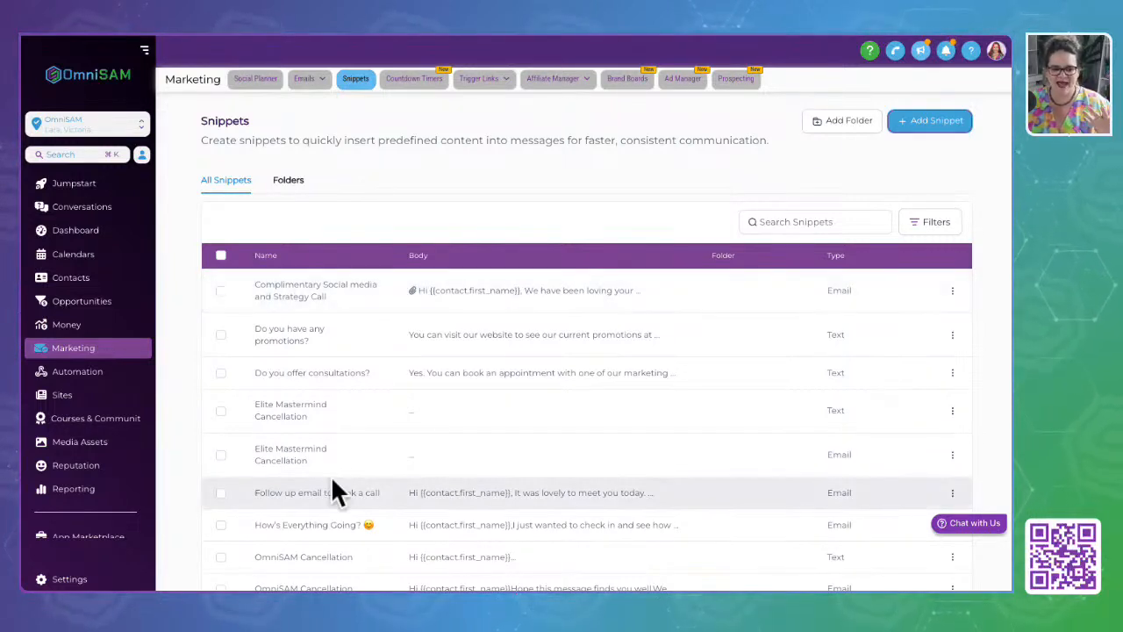
click(287, 180)
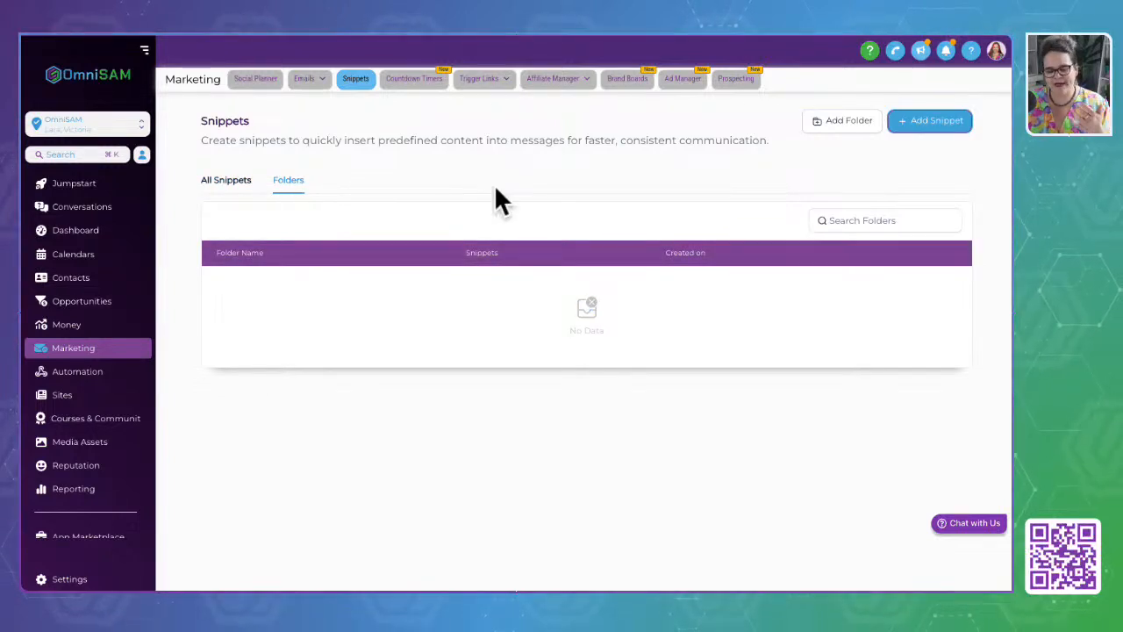
Open Marketing's Countdown Timers, start a new timer, and look through the available timer templates
click(419, 79)
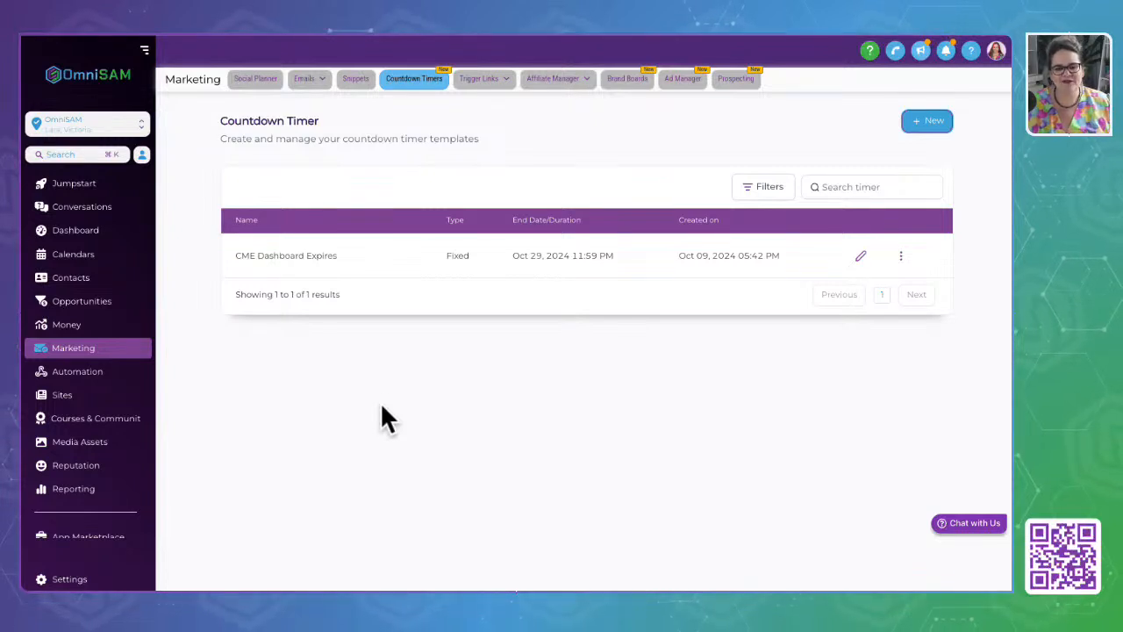
click(934, 122)
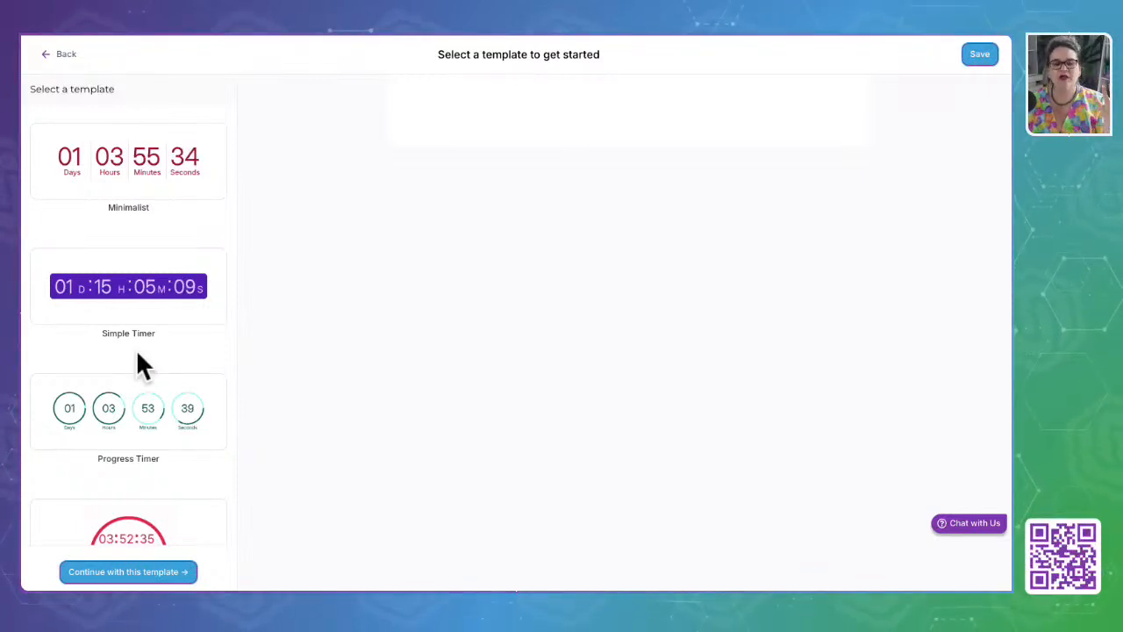
scroll(107, 426, down, 3)
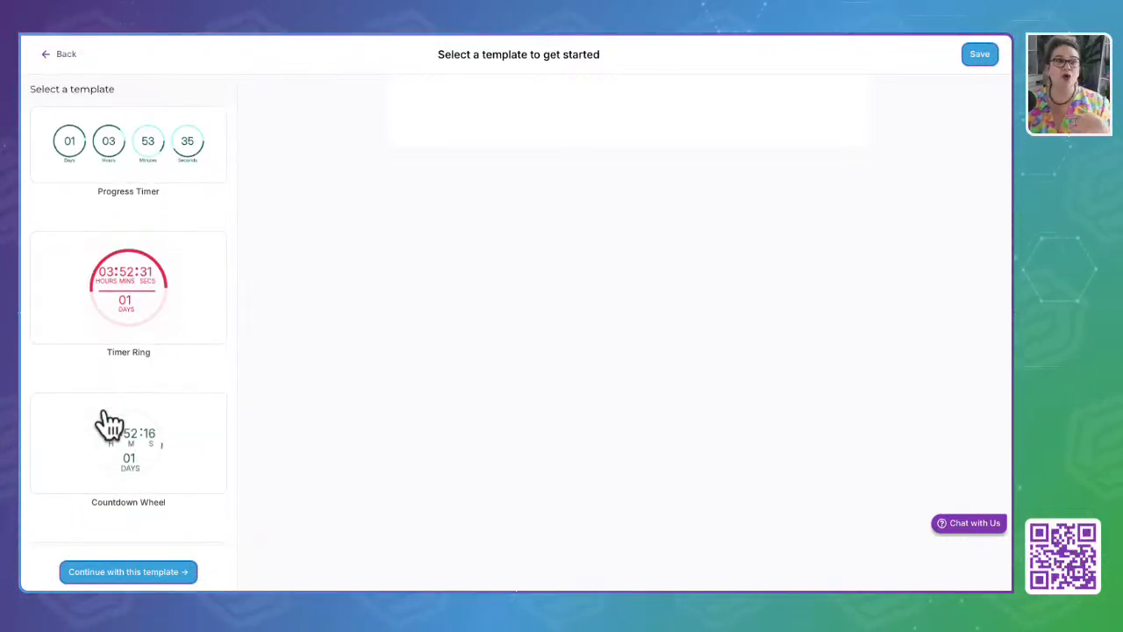
scroll(107, 426, down, 6)
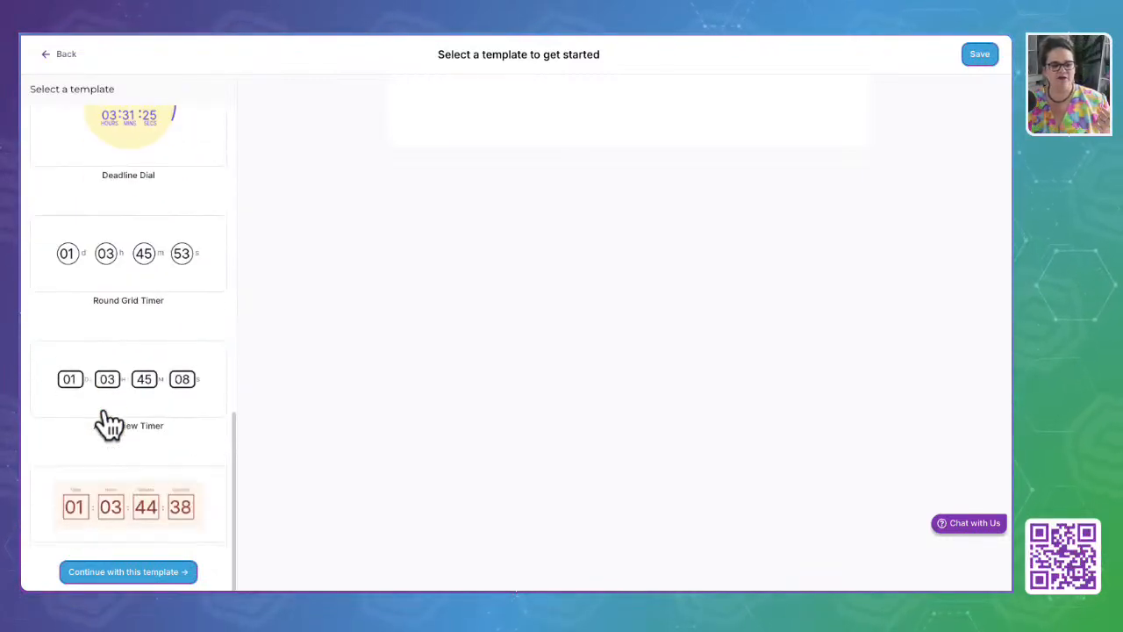
Choose the Minimalist countdown timer template and continue to its settings
scroll(150, 456, up, 2)
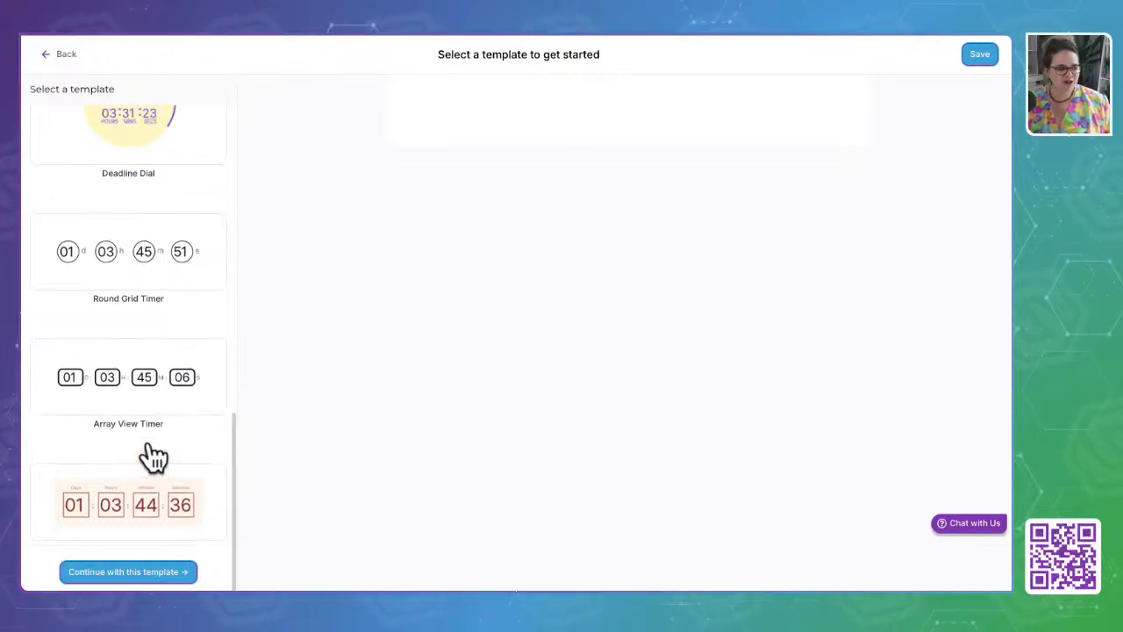
scroll(153, 456, up, 5)
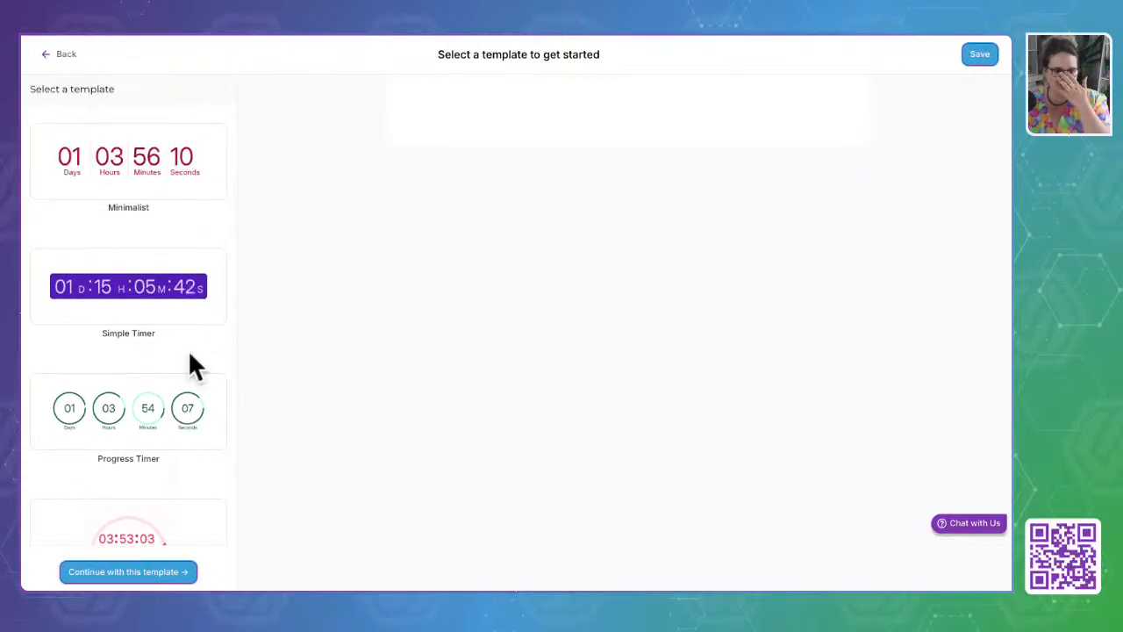
click(128, 166)
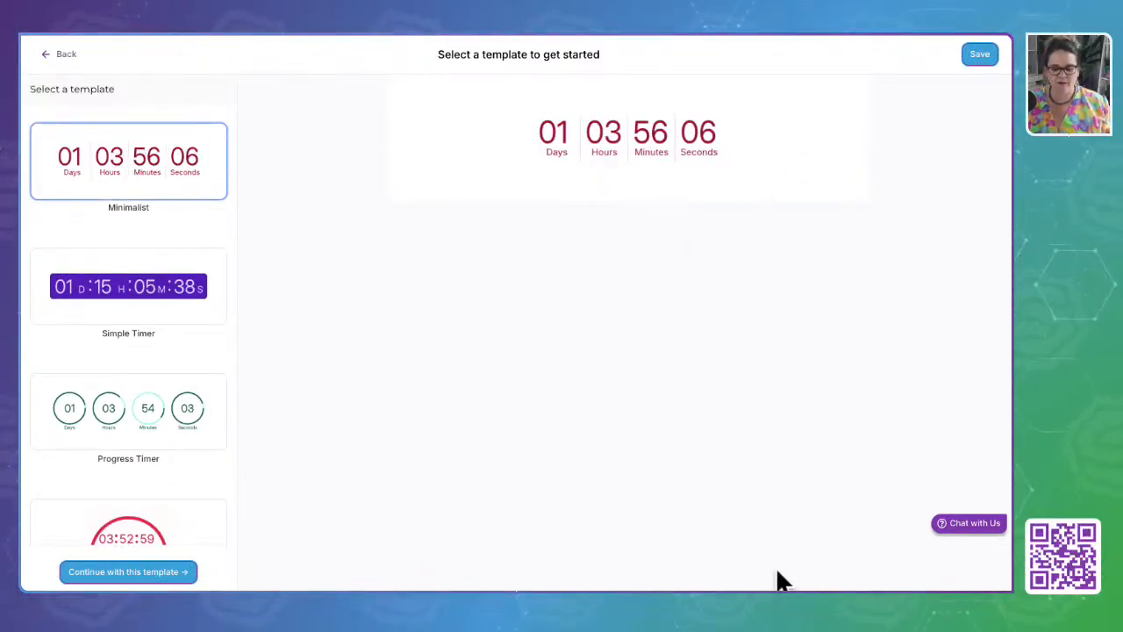
click(142, 569)
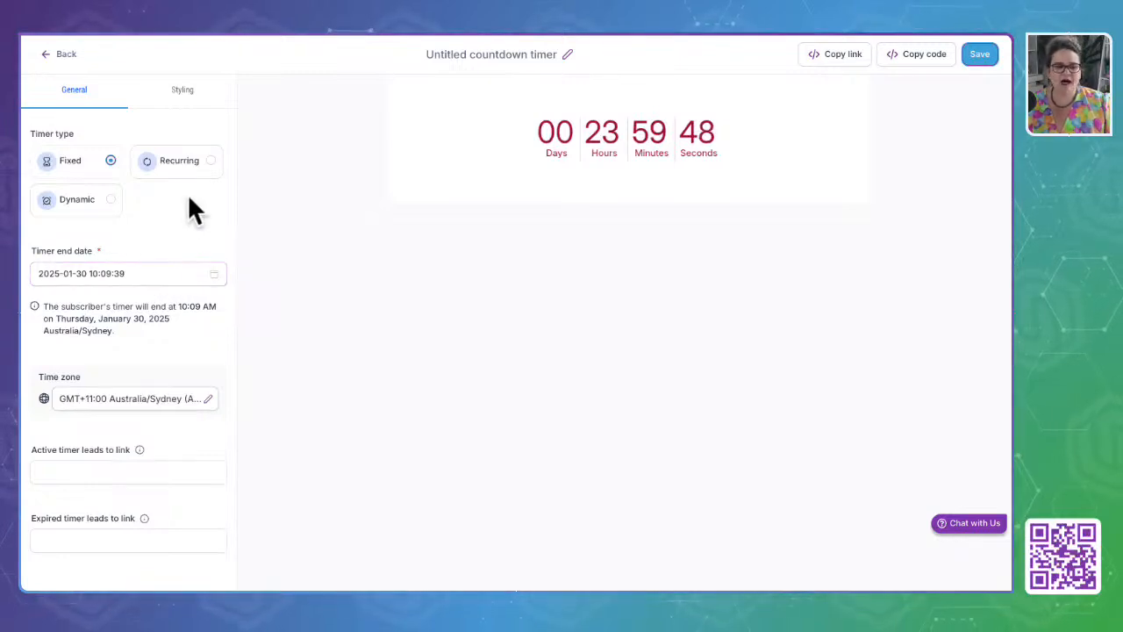
Switch the timer type to Recurring, review its duration and link settings, and highlight the Expired timer leads to link label
click(185, 171)
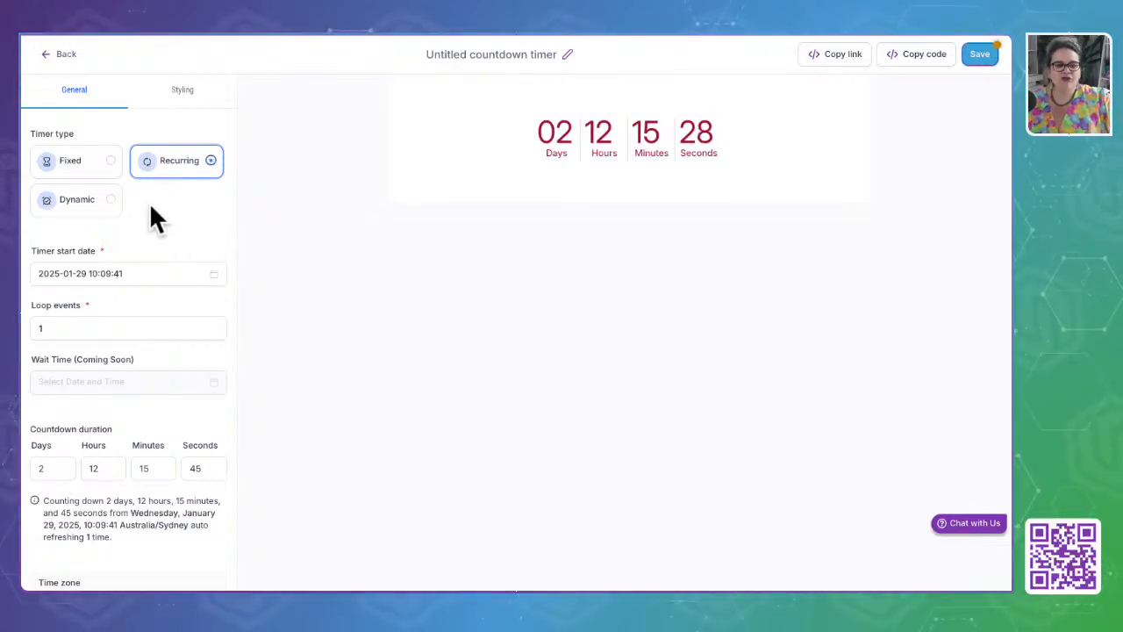
scroll(90, 329, down, 2)
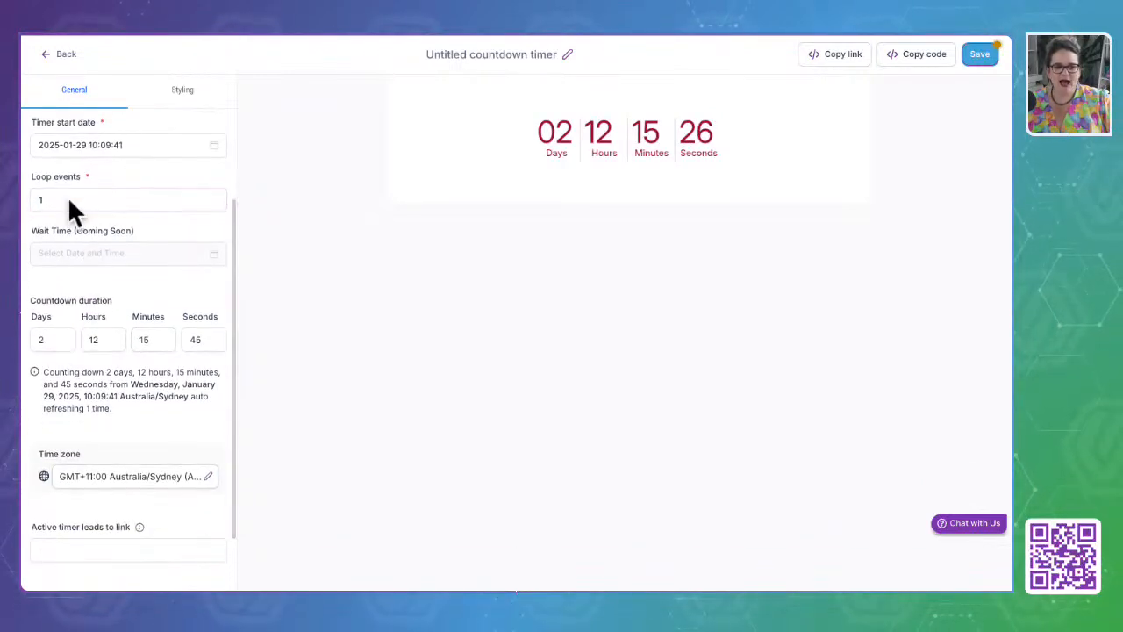
scroll(91, 341, down, 1)
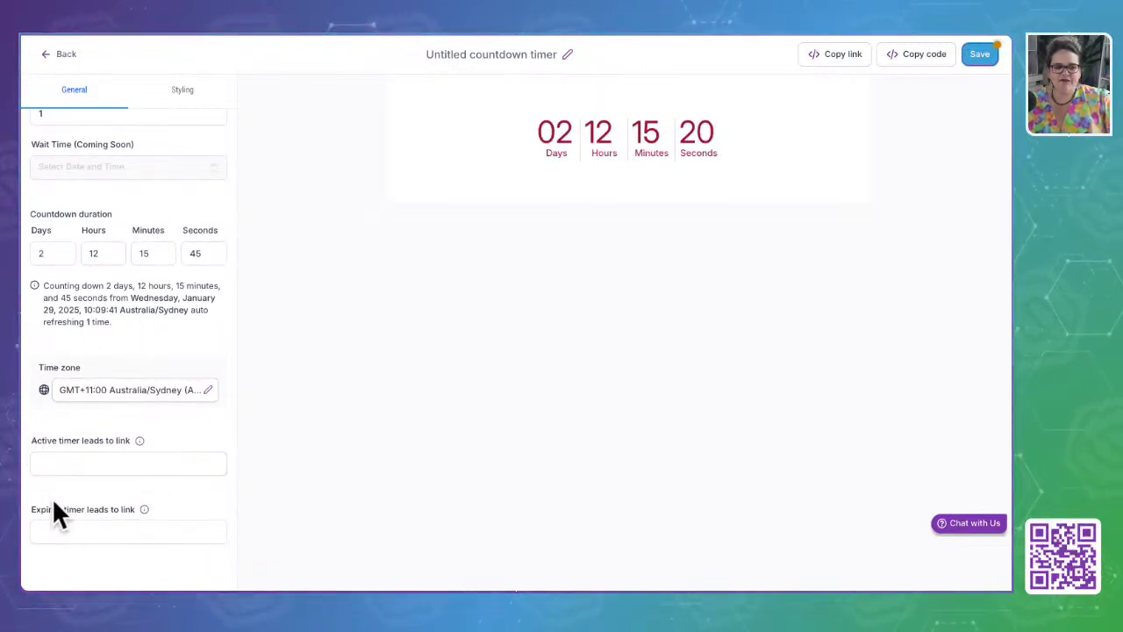
drag(36, 509, 178, 502)
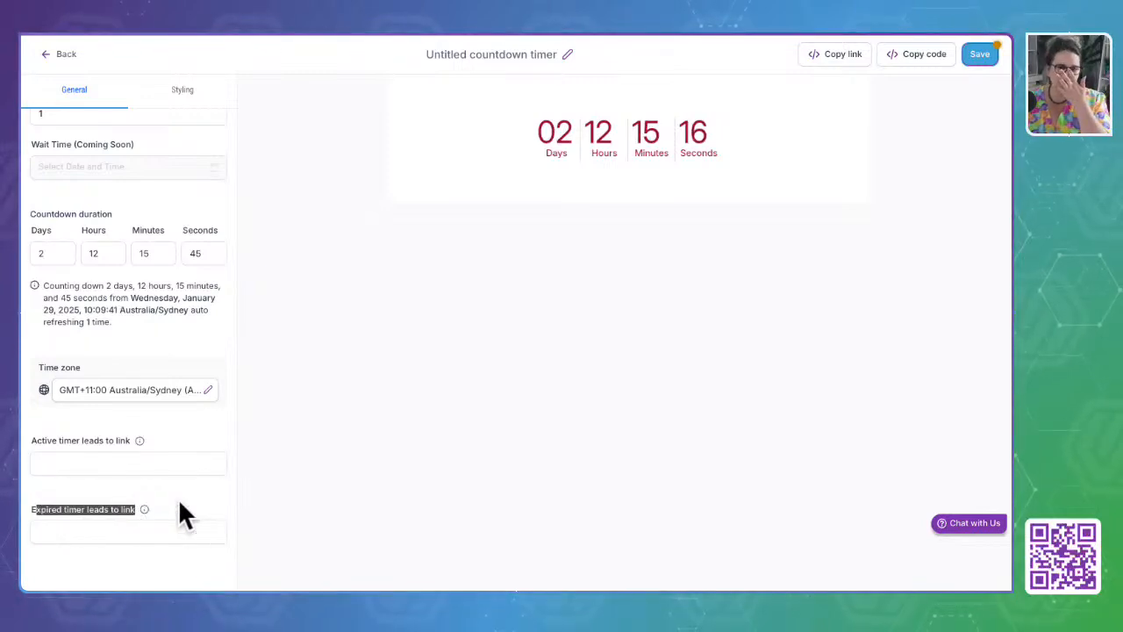
scroll(179, 506, up, 1)
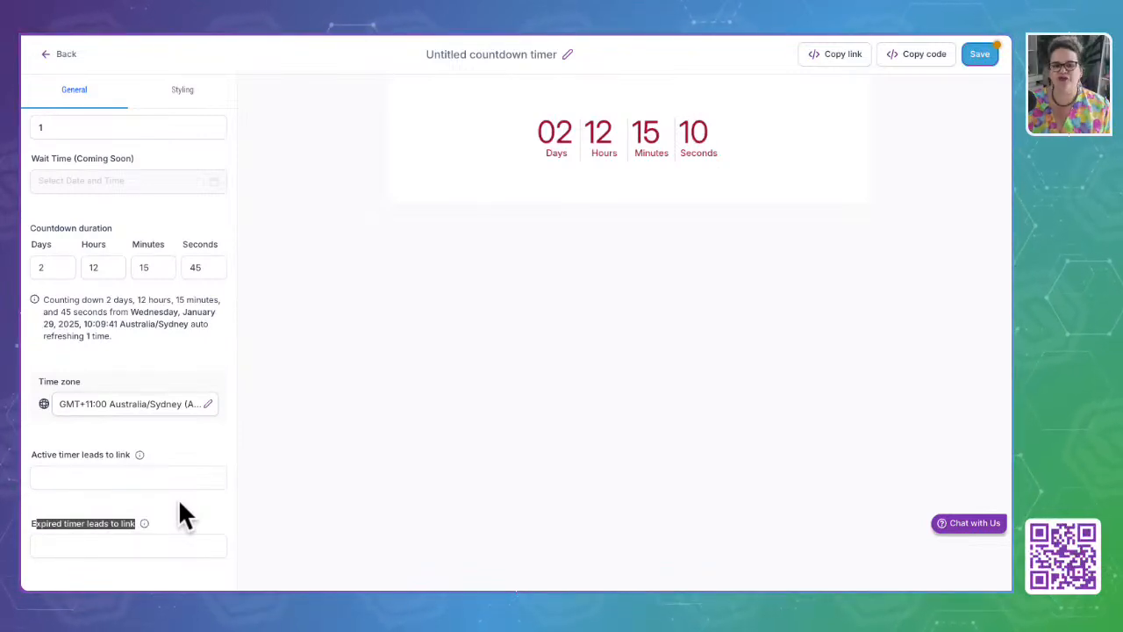
scroll(178, 515, up, 4)
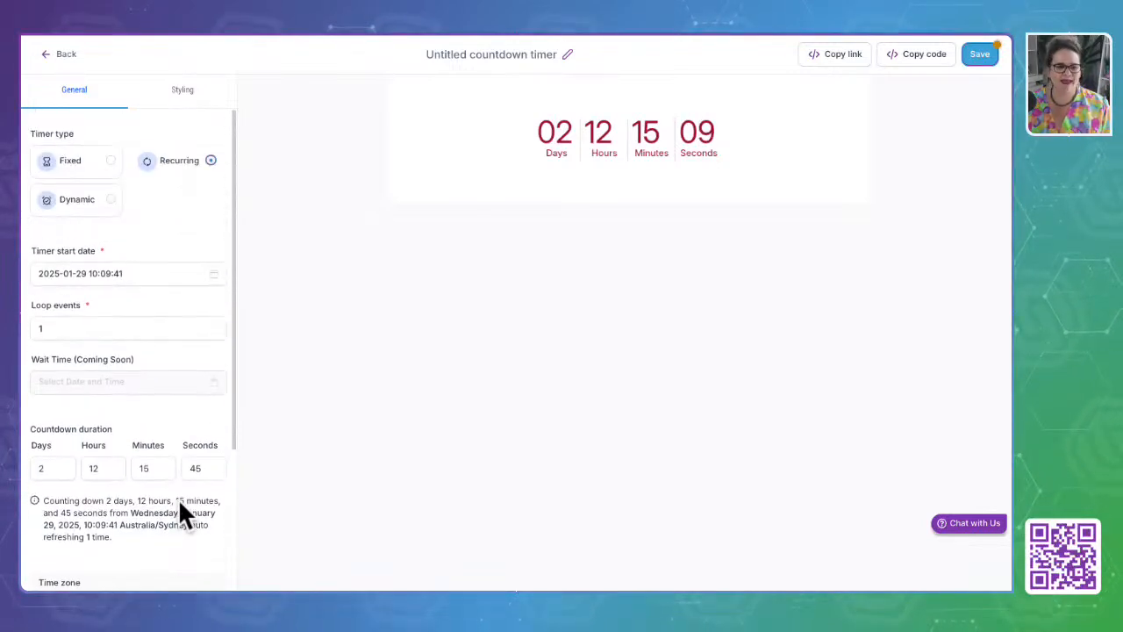
Set the timer type to Dynamic and view the email trigger choices, keeping Email is sent
click(93, 202)
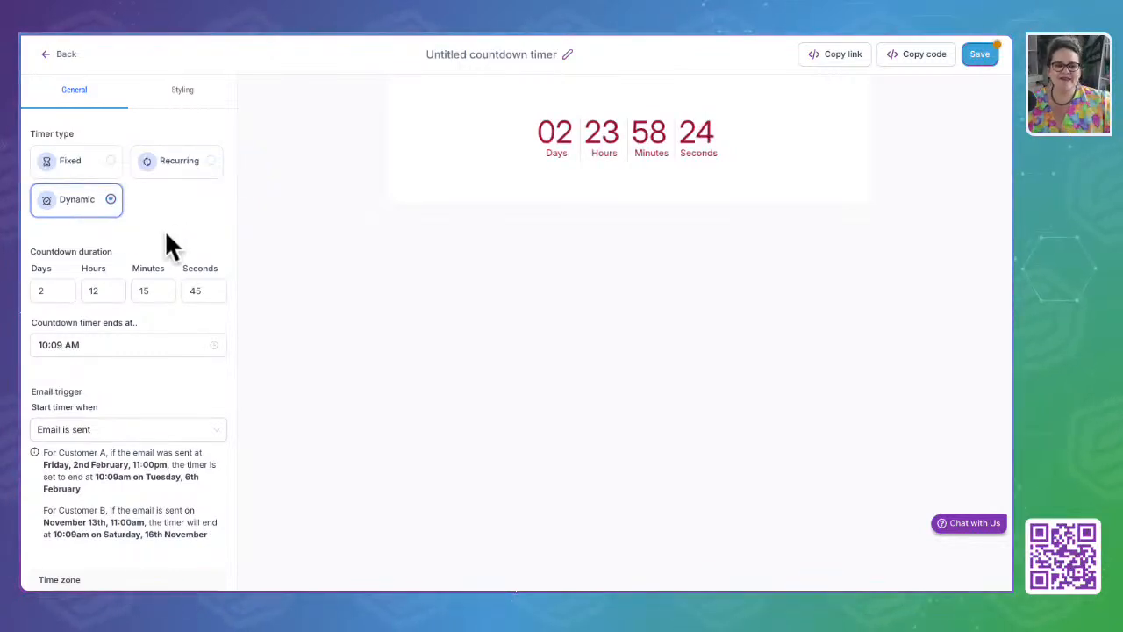
scroll(156, 355, down, 1)
click(113, 301)
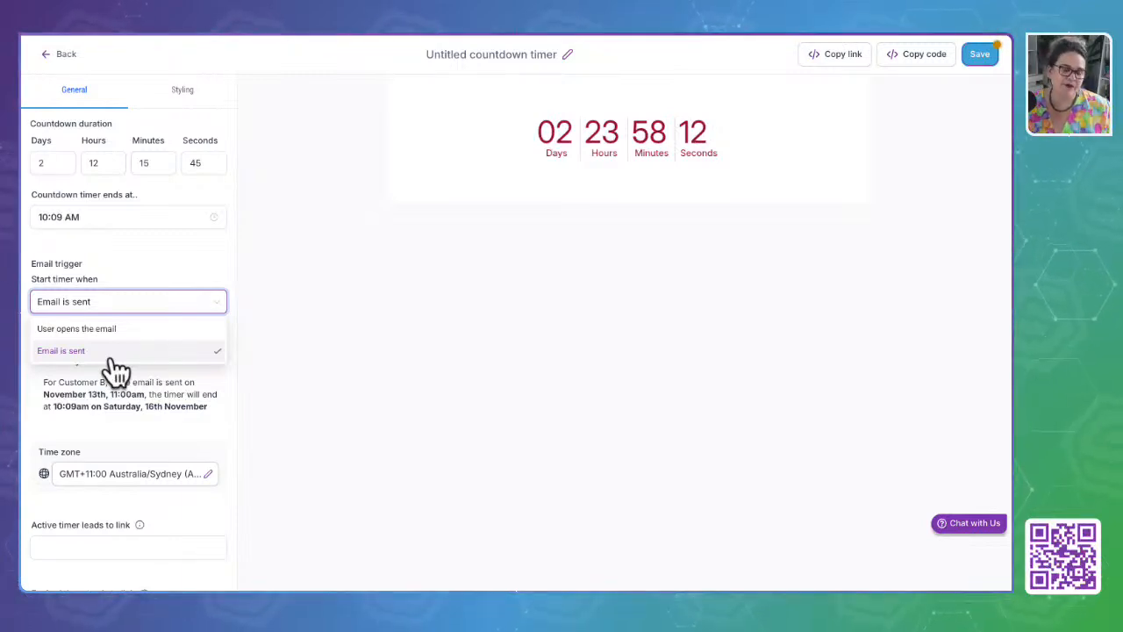
click(111, 415)
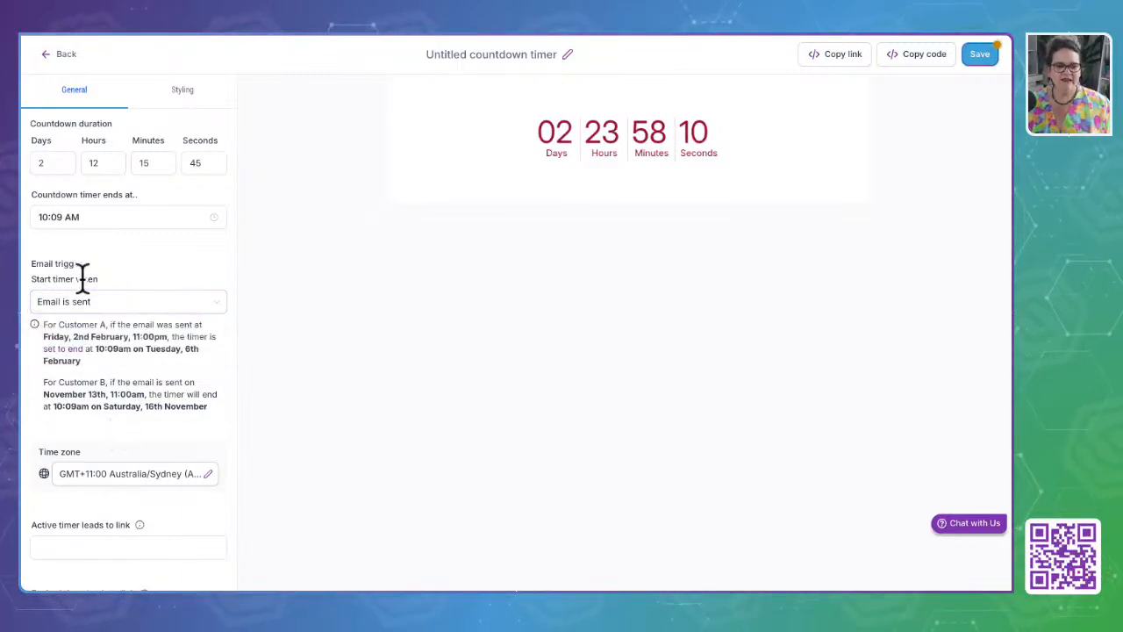
scroll(95, 388, down, 1)
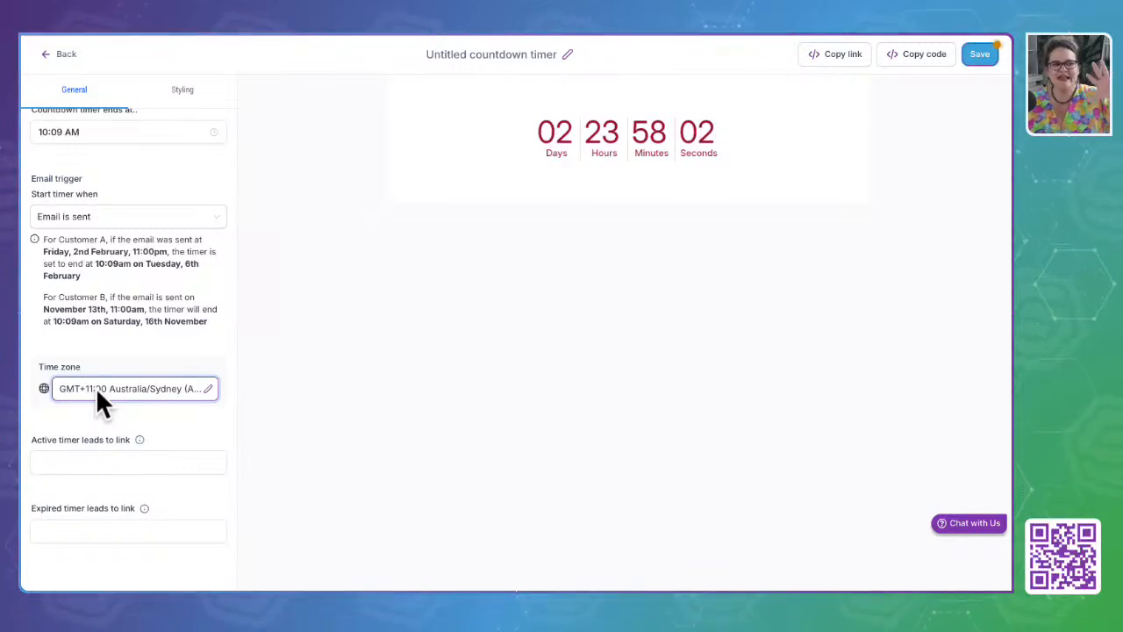
click(295, 53)
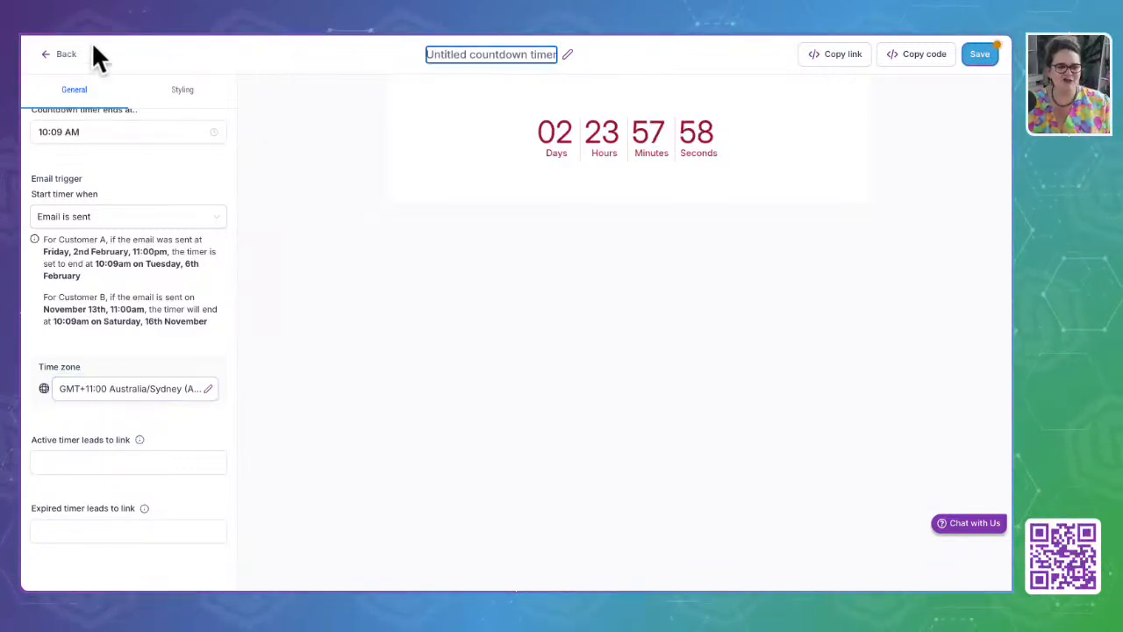
scroll(137, 233, up, 3)
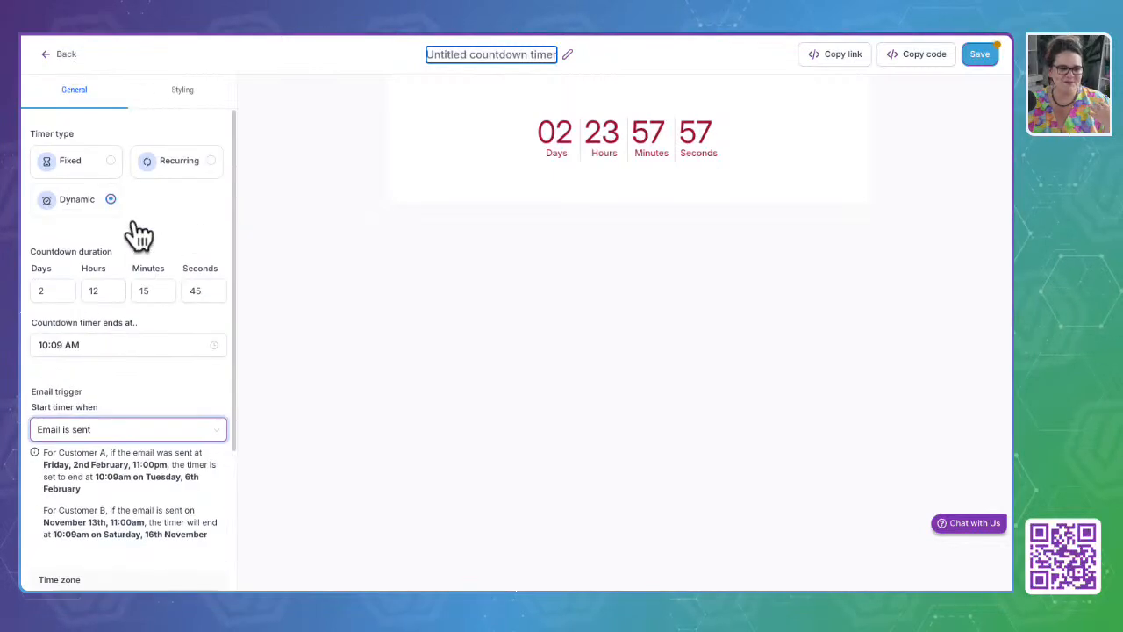
In the timer's styling settings, change the counter color to light purple #B794F4FF
click(184, 91)
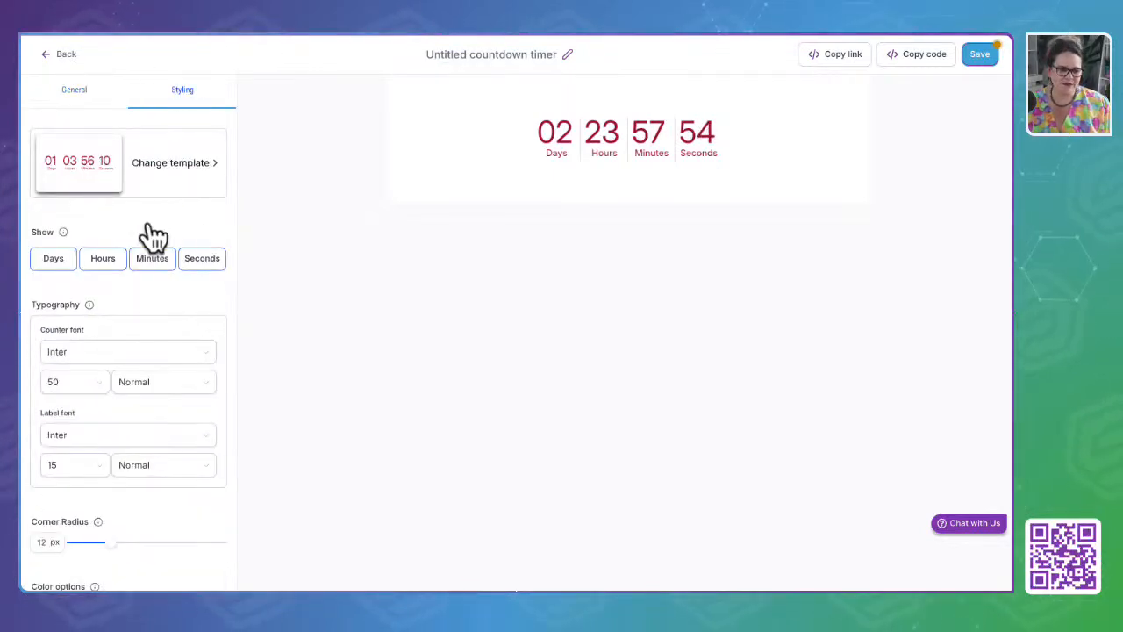
scroll(85, 290, down, 5)
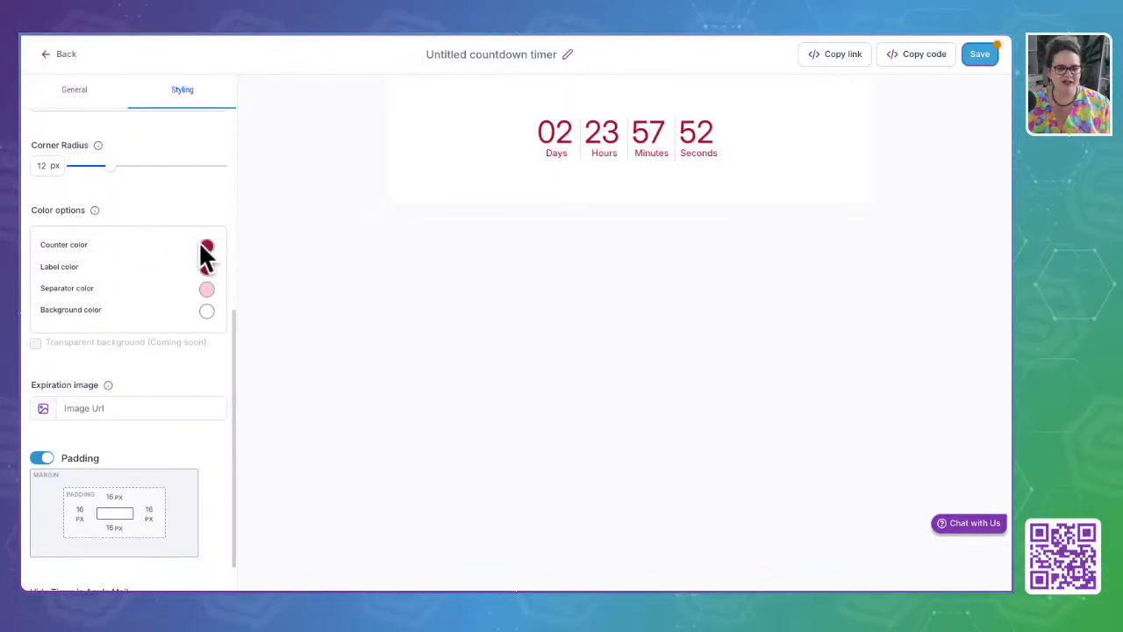
click(204, 247)
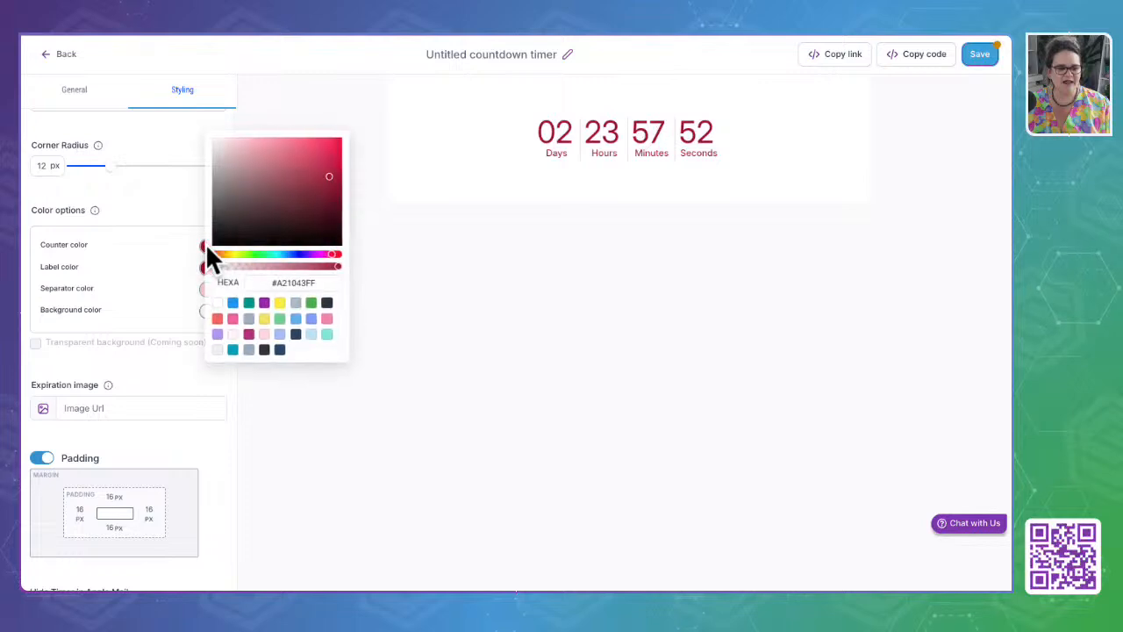
click(218, 335)
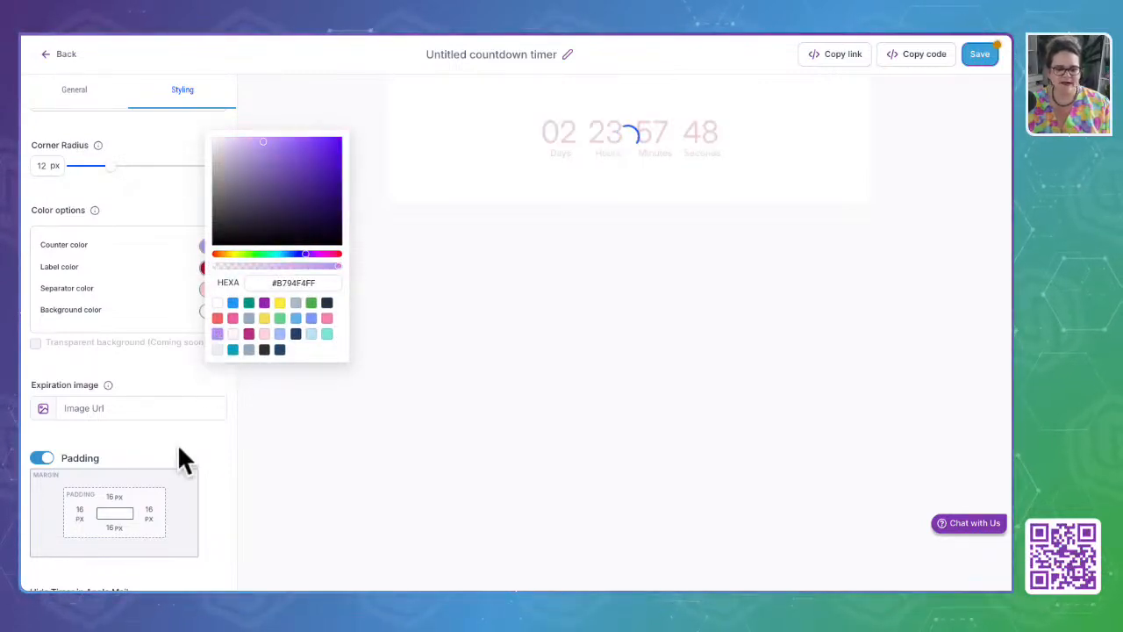
click(110, 208)
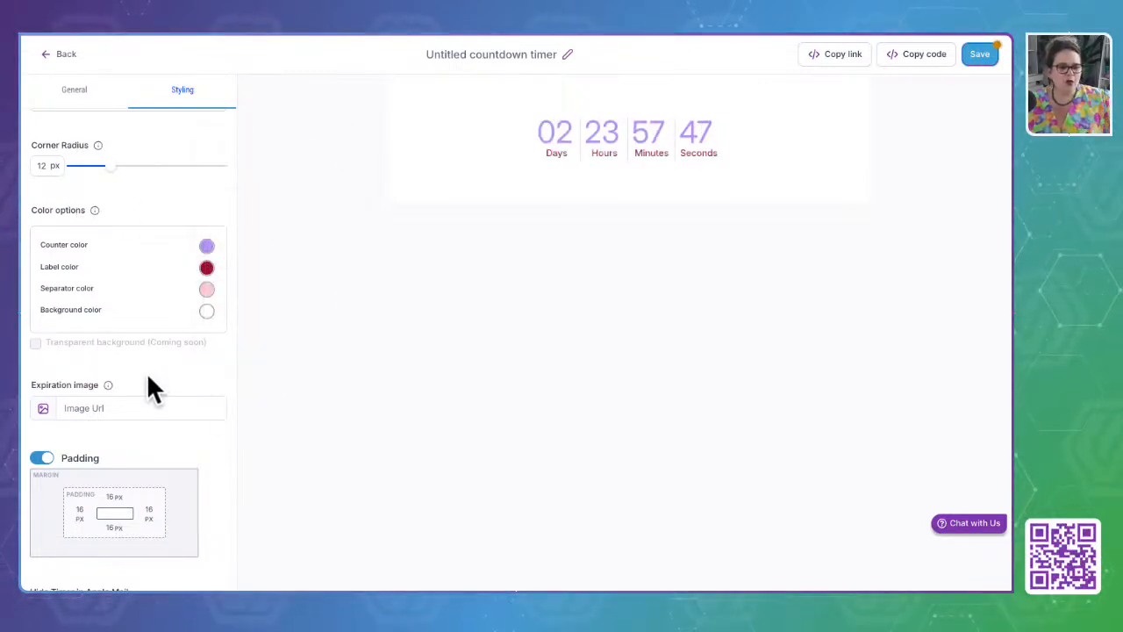
Highlight the Expiration image label in the styling settings and focus its empty image URL field
scroll(146, 388, down, 1)
drag(97, 325, 26, 324)
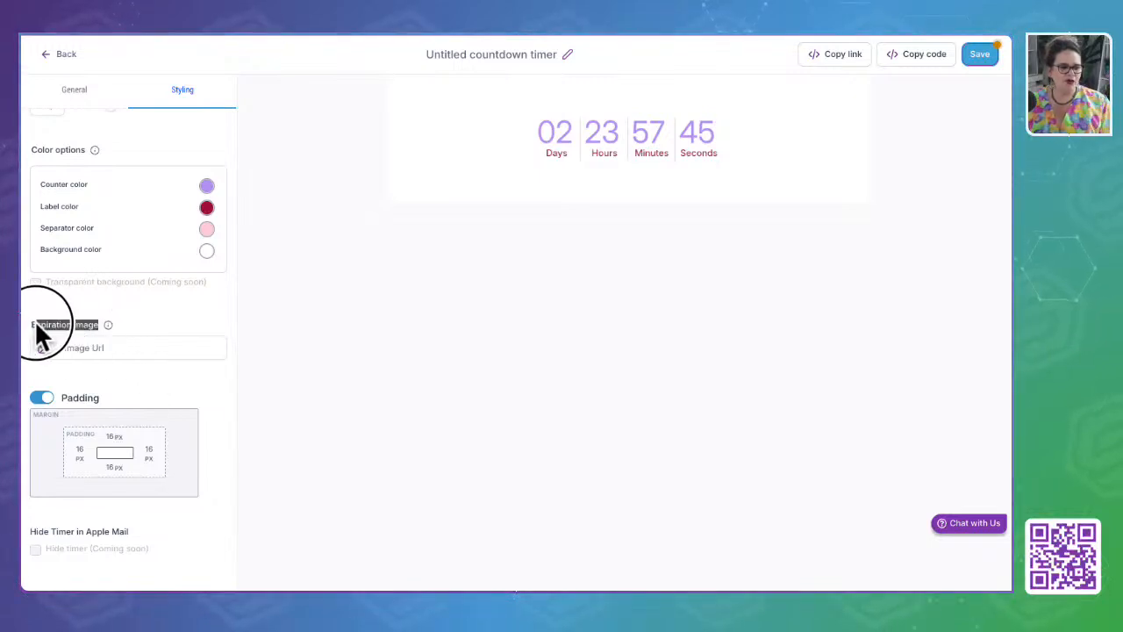
click(84, 348)
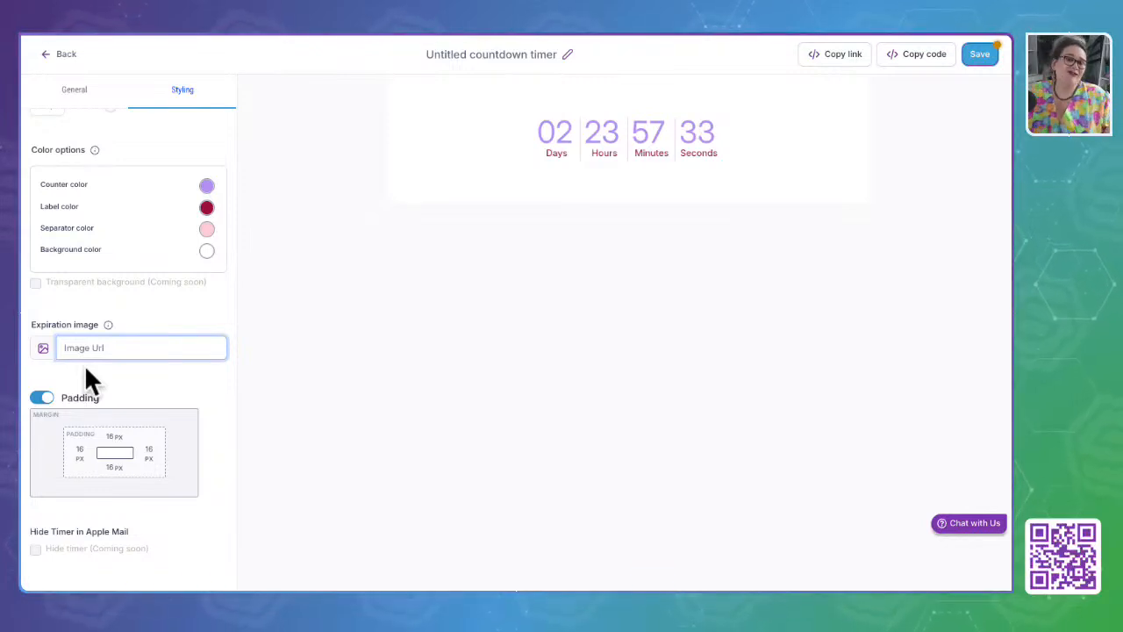
click(85, 366)
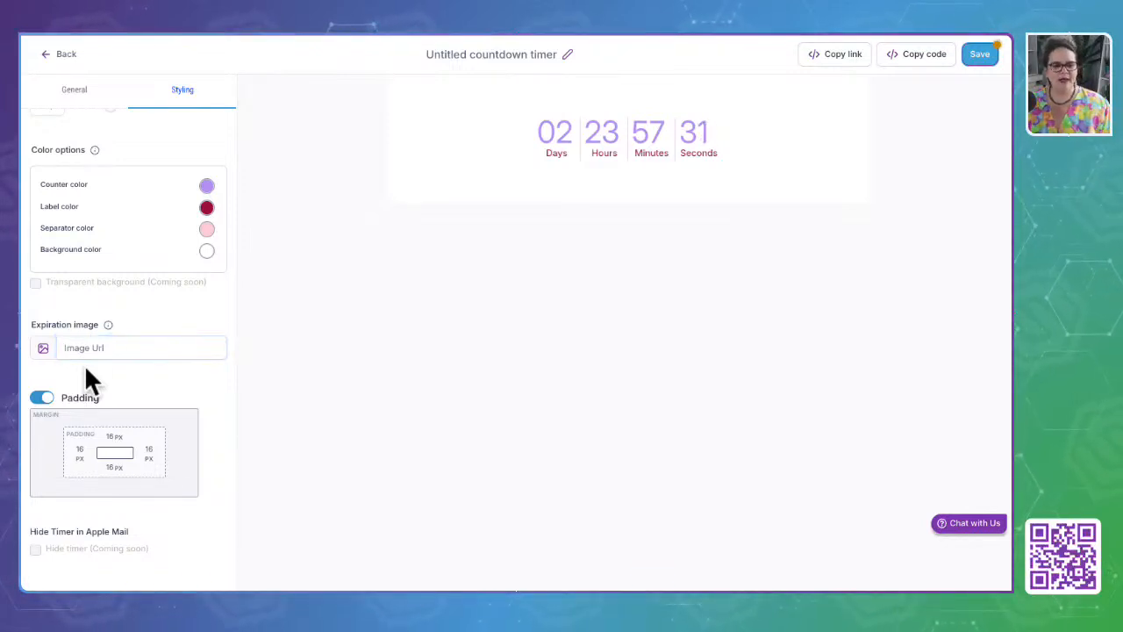
Save the countdown timer and dismiss the save notification
scroll(156, 314, up, 10)
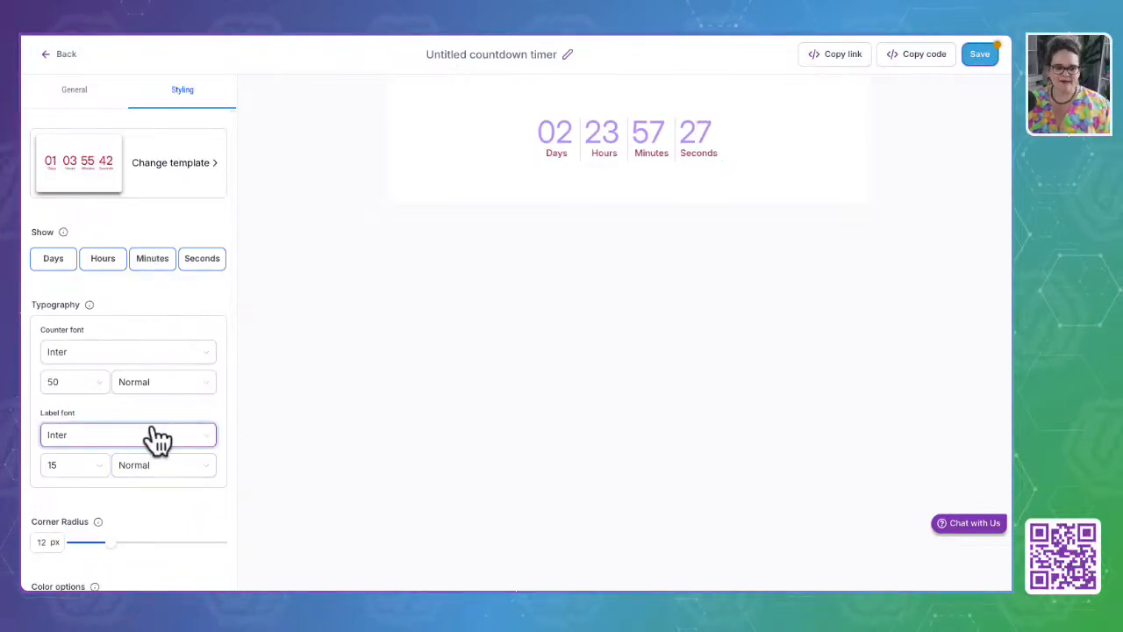
click(988, 54)
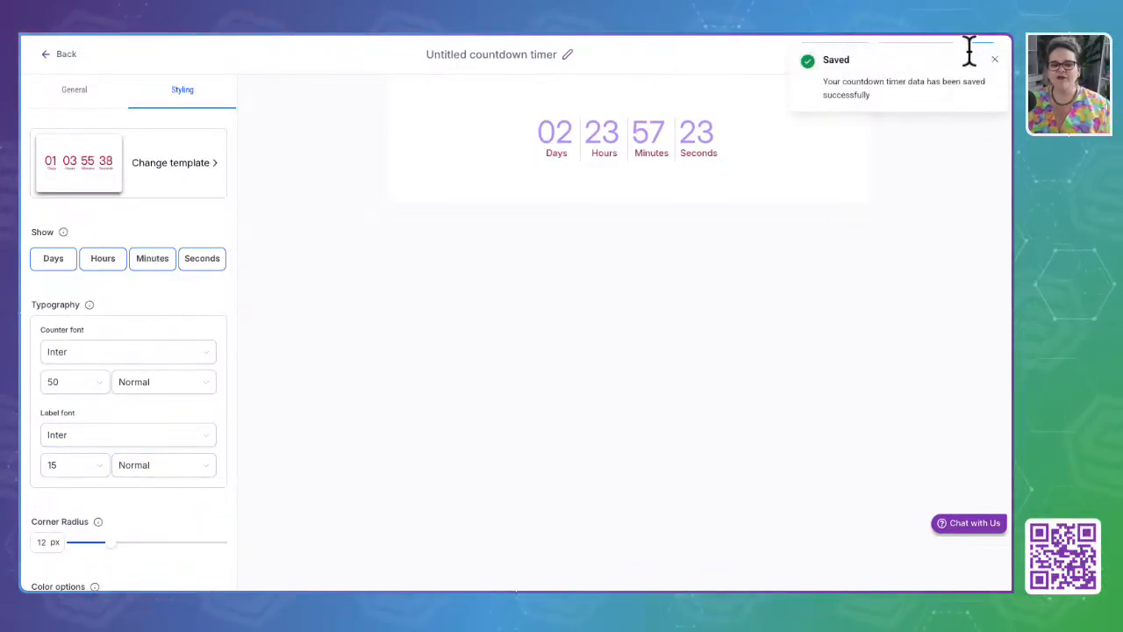
click(998, 61)
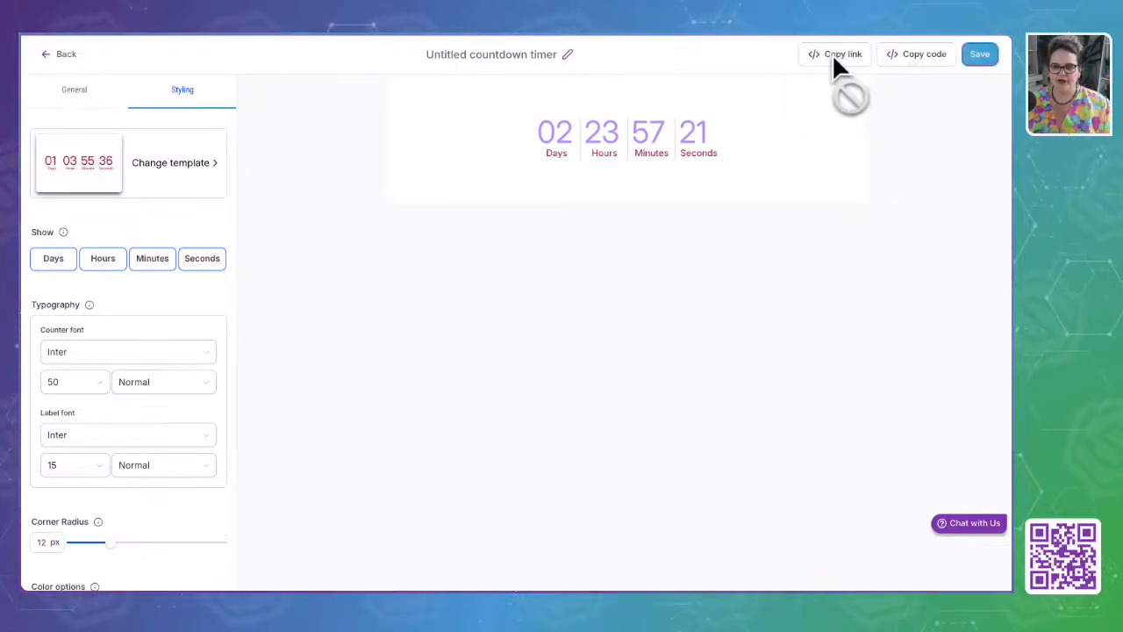
View the embed code of the untitled countdown timer for emails, close it and return to the countdown timer list
click(906, 68)
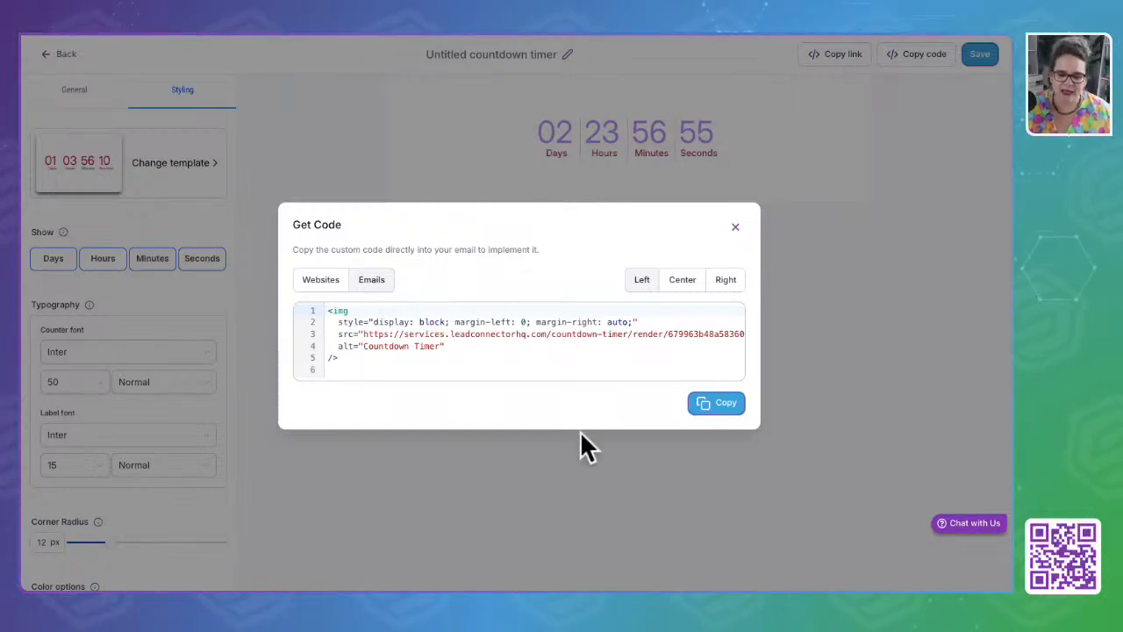
click(735, 227)
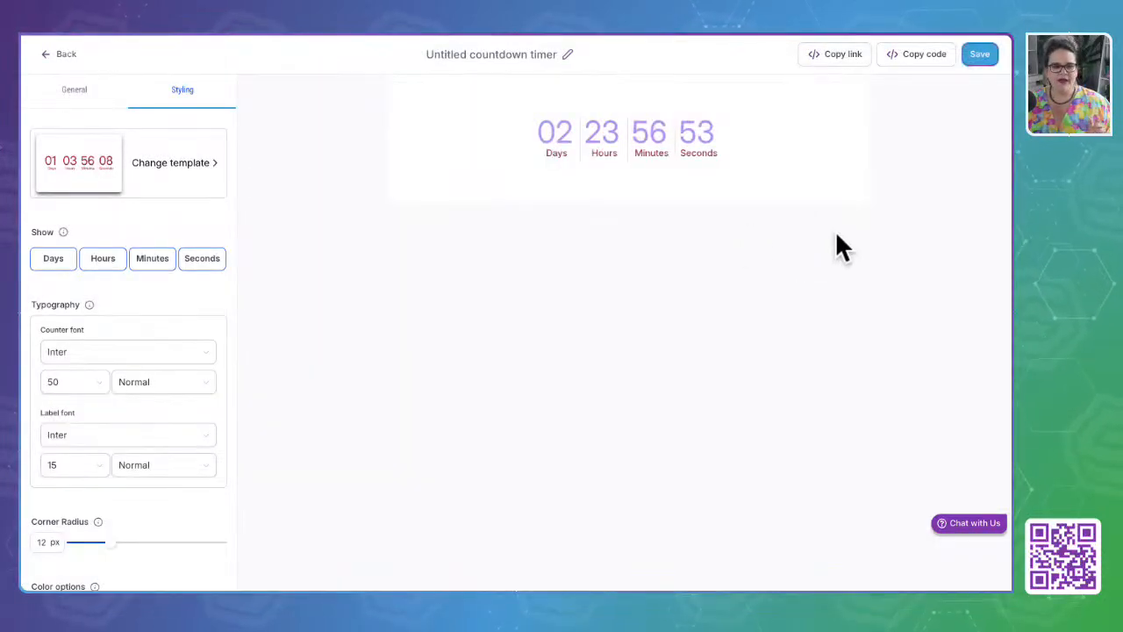
click(59, 55)
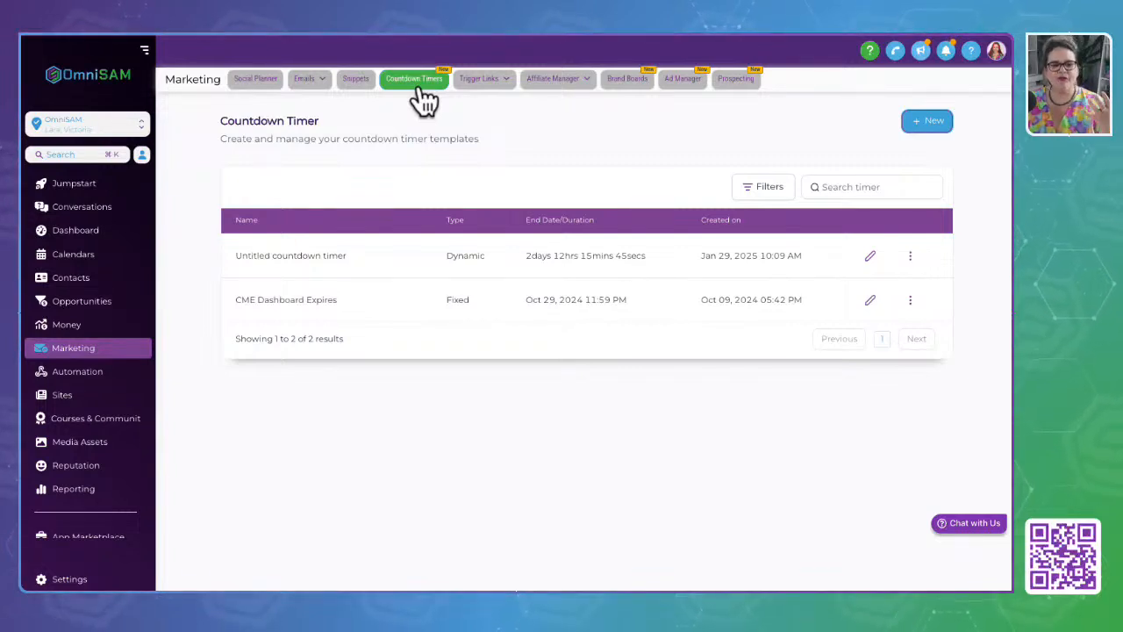
Open the trigger links list, review the Negative Feedback link's URL and copy its link key
mouse_move(478, 88)
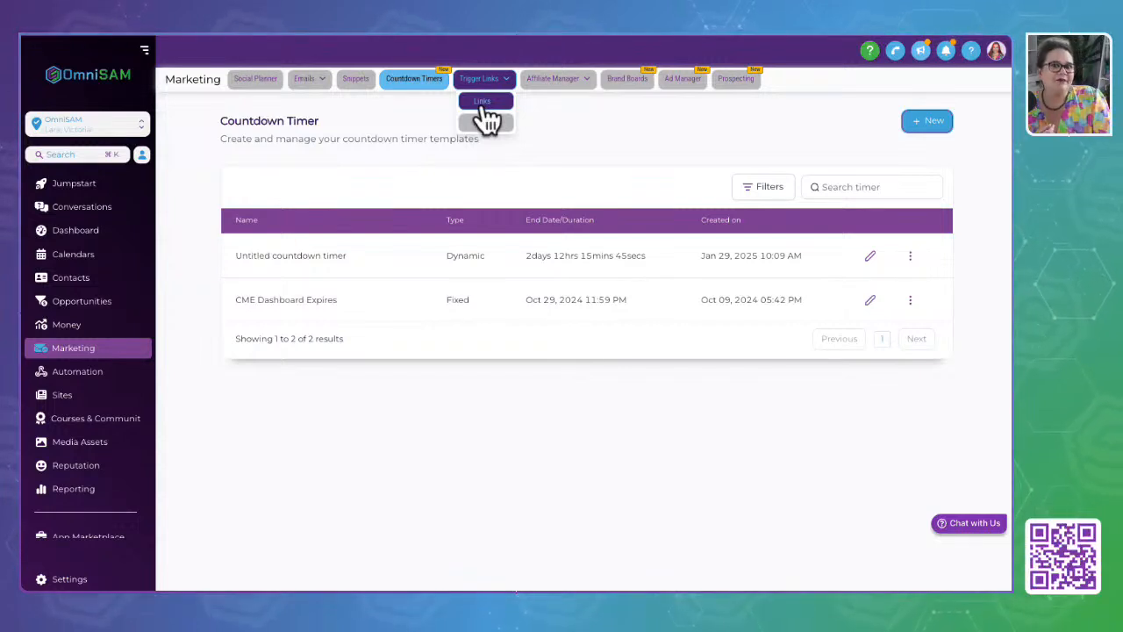
click(484, 107)
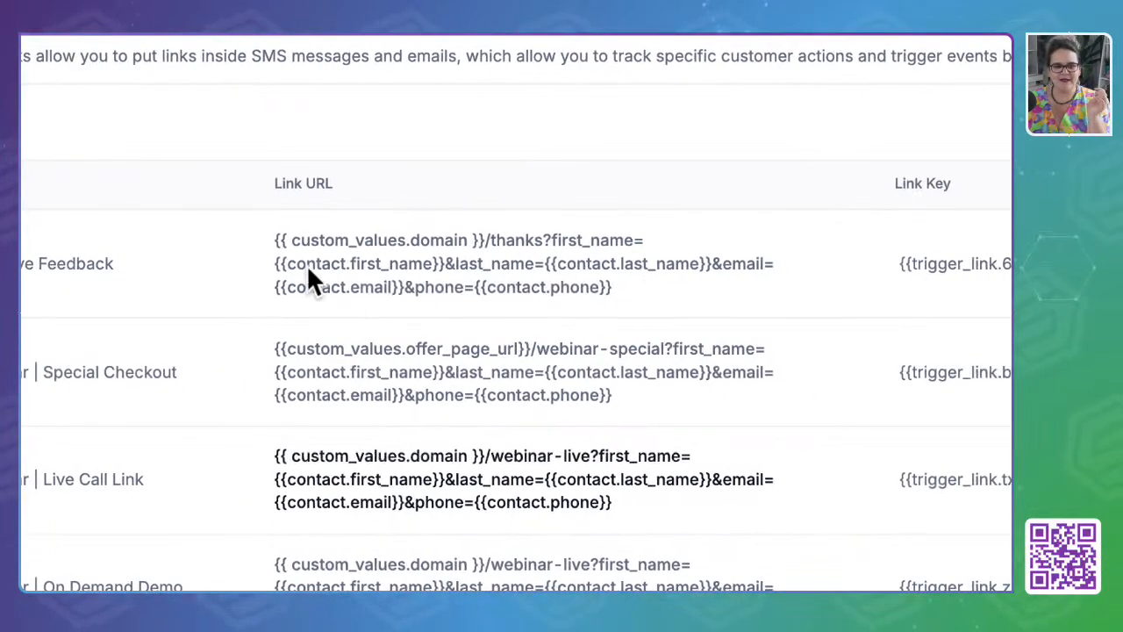
drag(482, 239, 828, 276)
drag(618, 275, 670, 305)
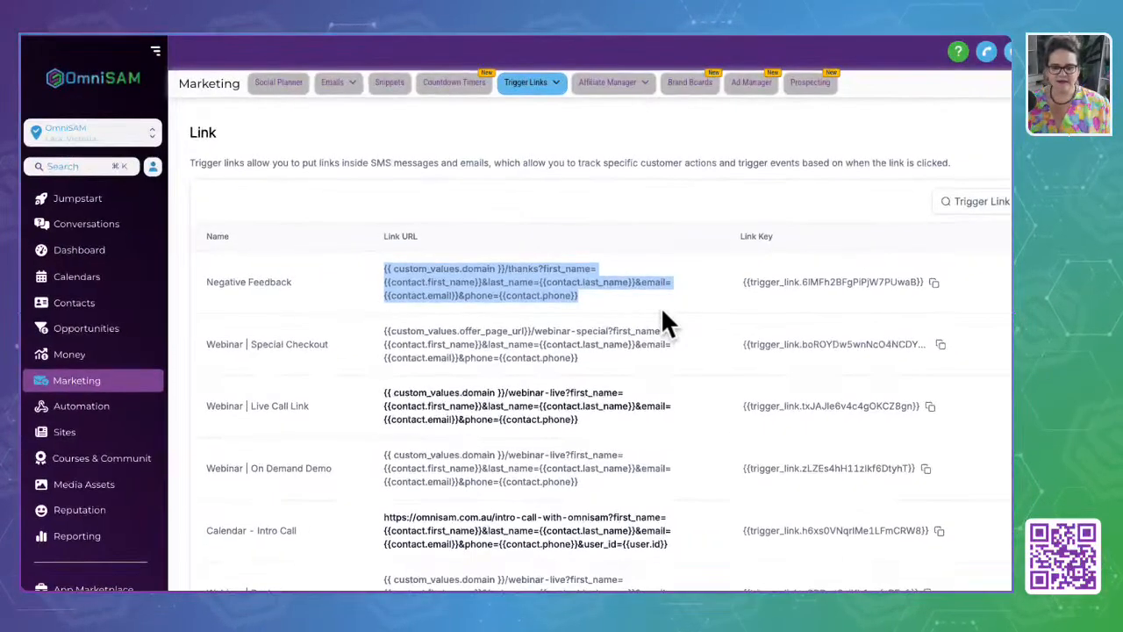
drag(600, 281, 823, 287)
click(809, 298)
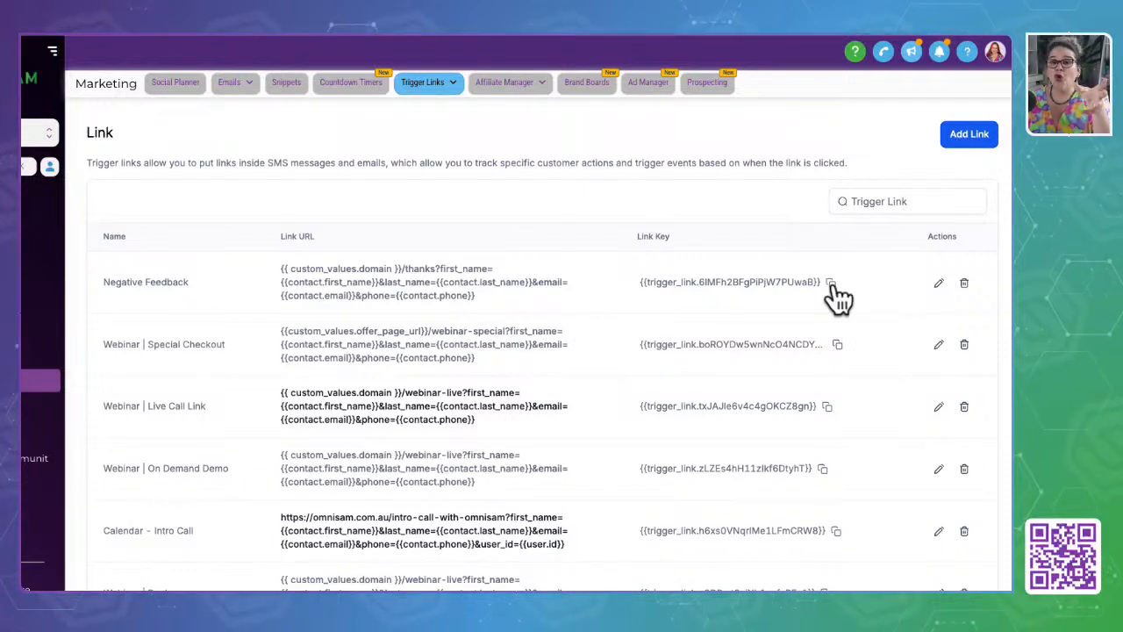
click(831, 282)
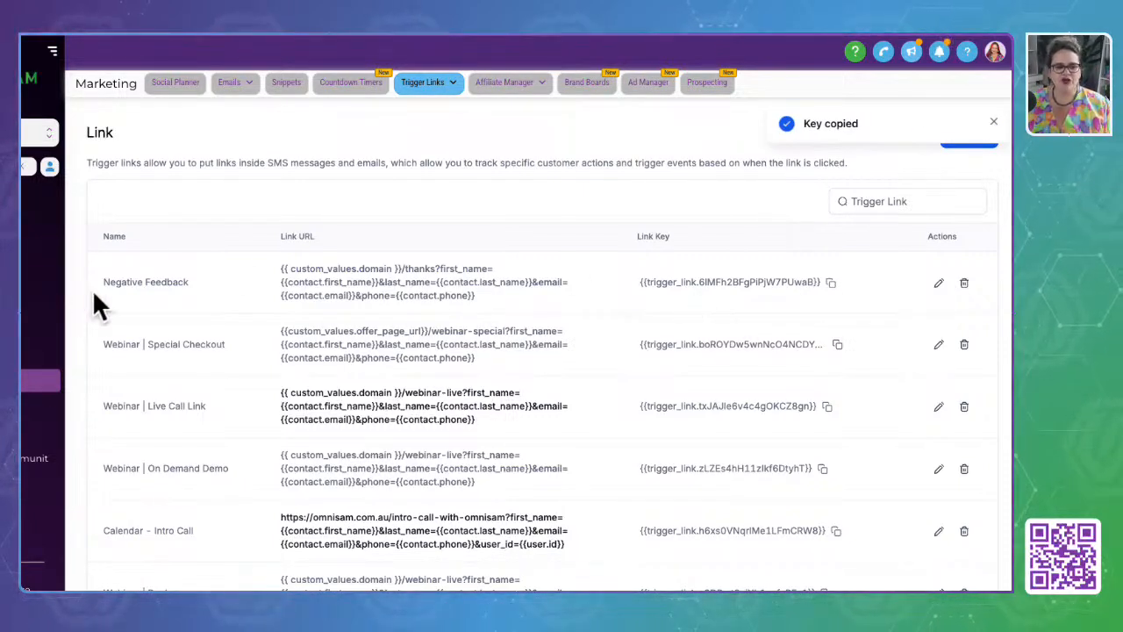
drag(94, 292, 200, 283)
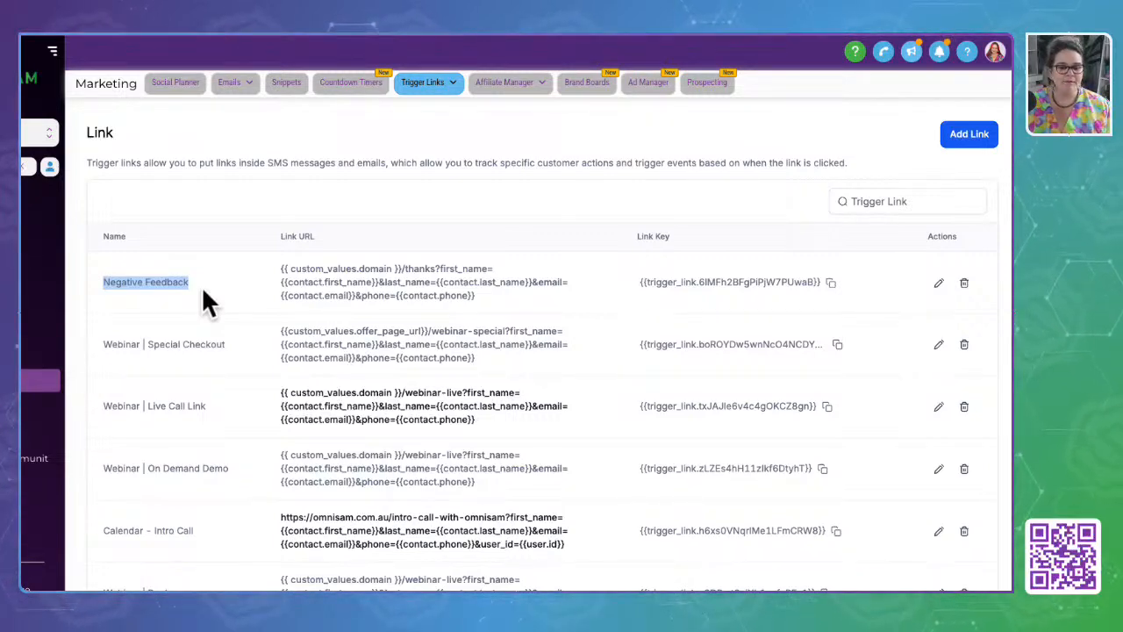
Look through the other trigger links, including the Unsubscribe link
scroll(251, 445, down, 3)
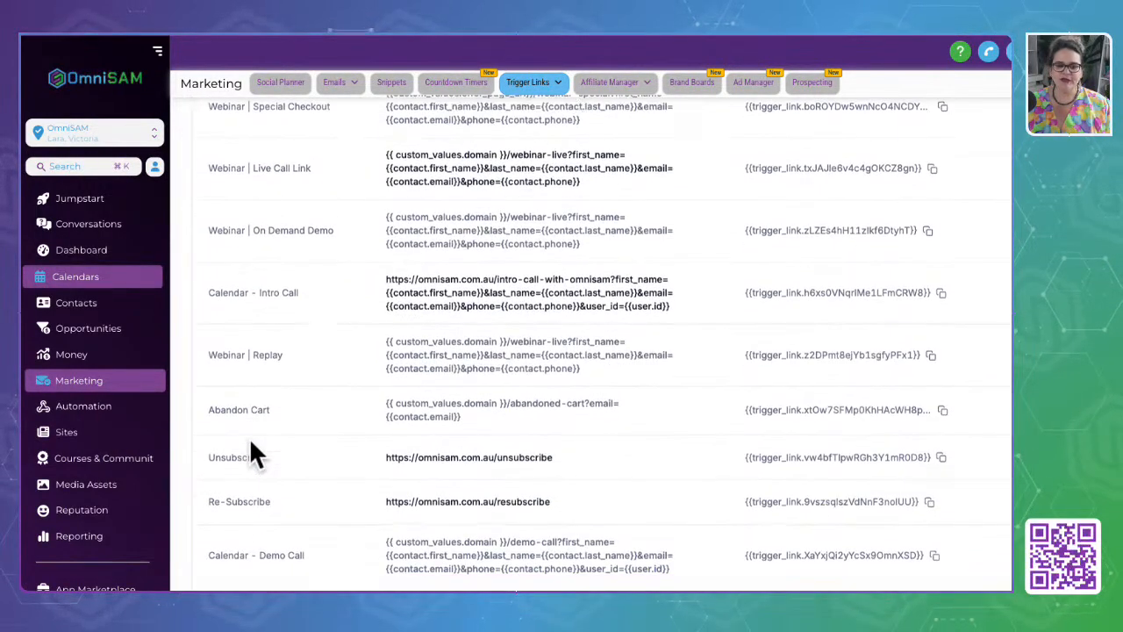
drag(211, 458, 294, 463)
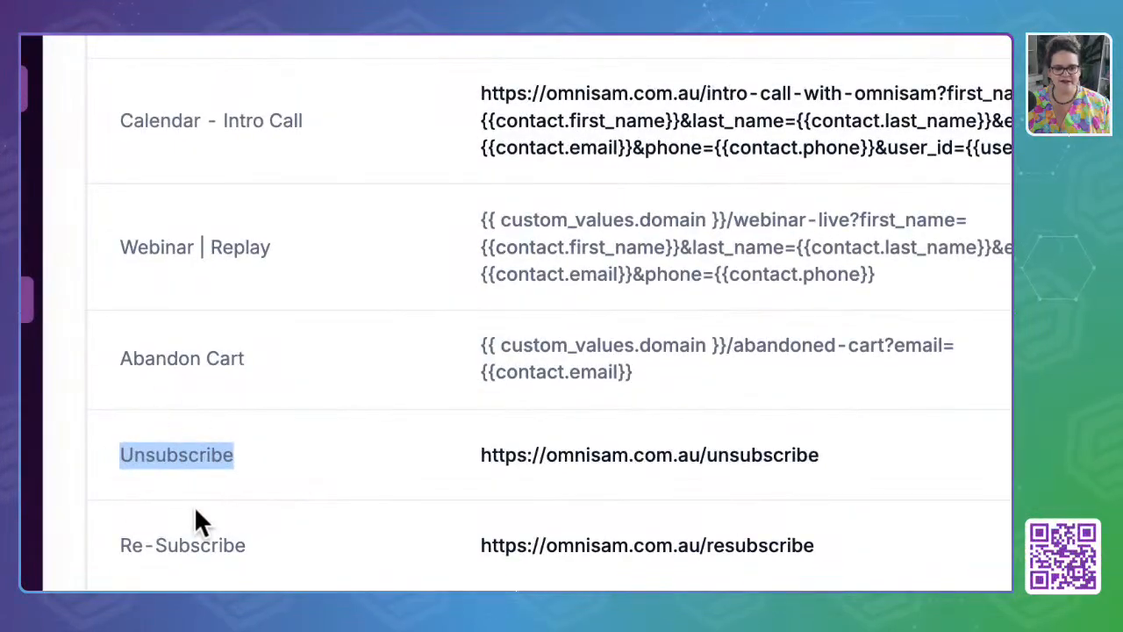
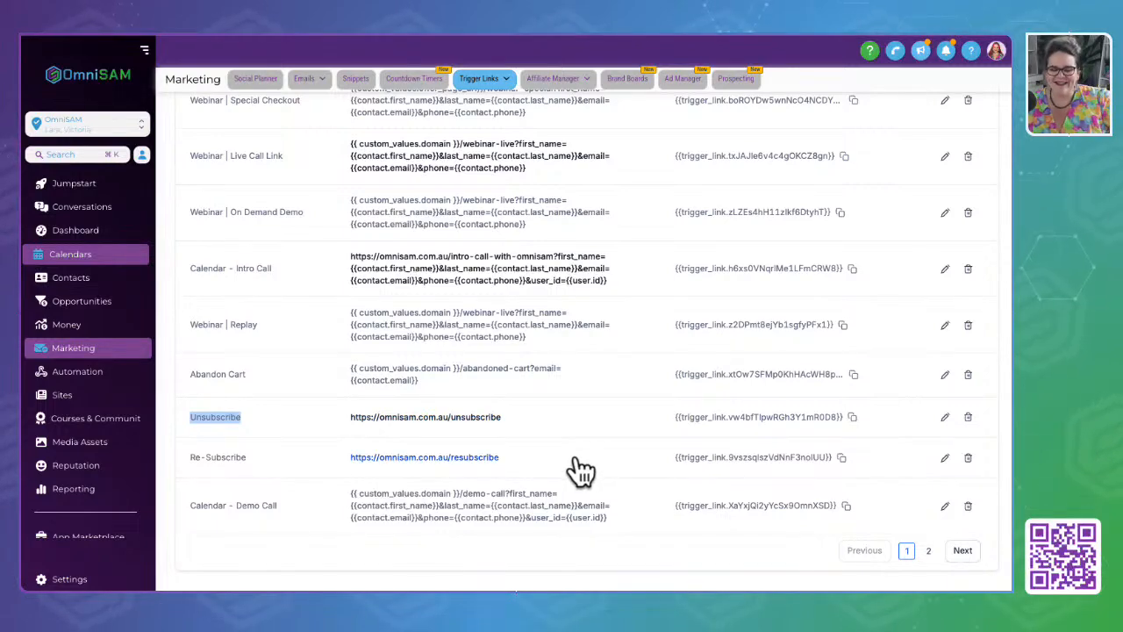
scroll(539, 371, up, 3)
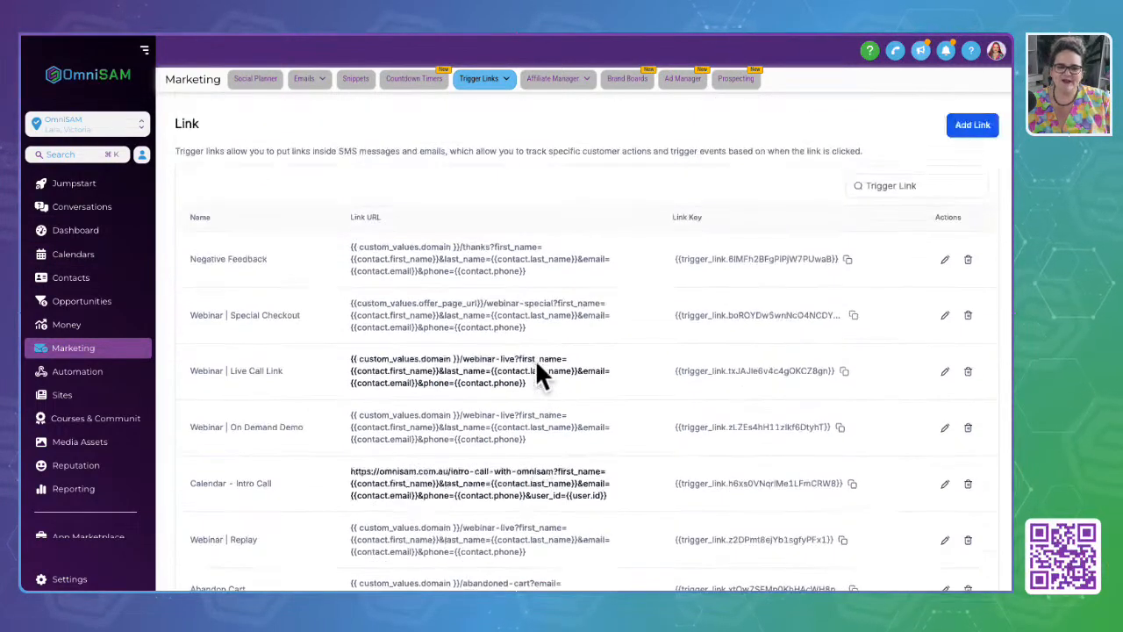
Open the trigger link analysis page, switch it to the link list and look through the names and URLs
mouse_move(465, 94)
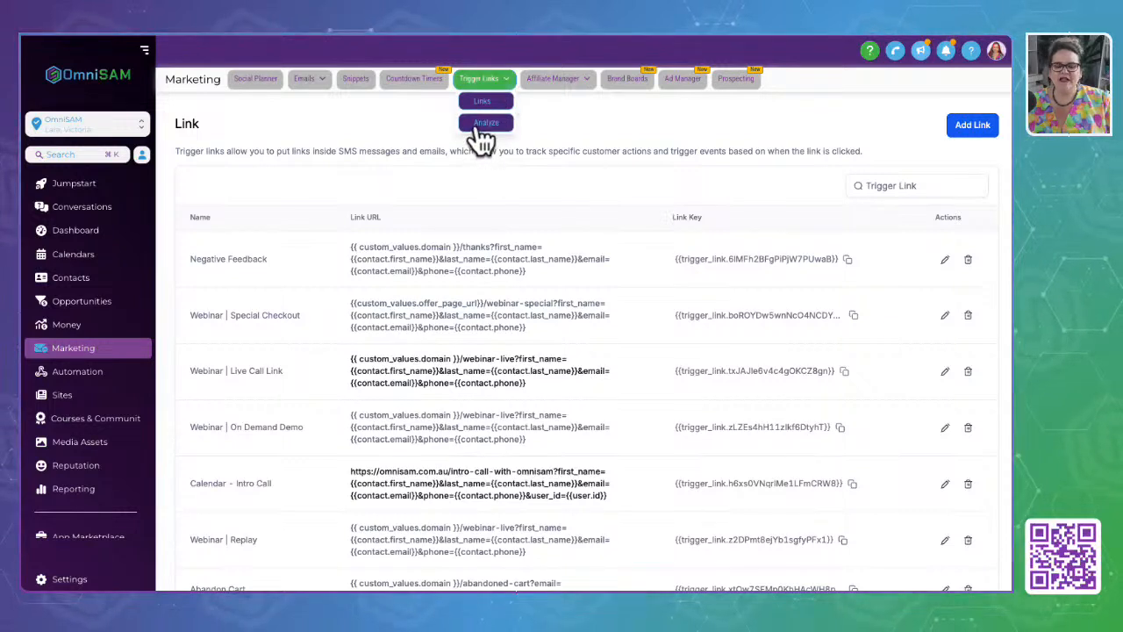
click(478, 124)
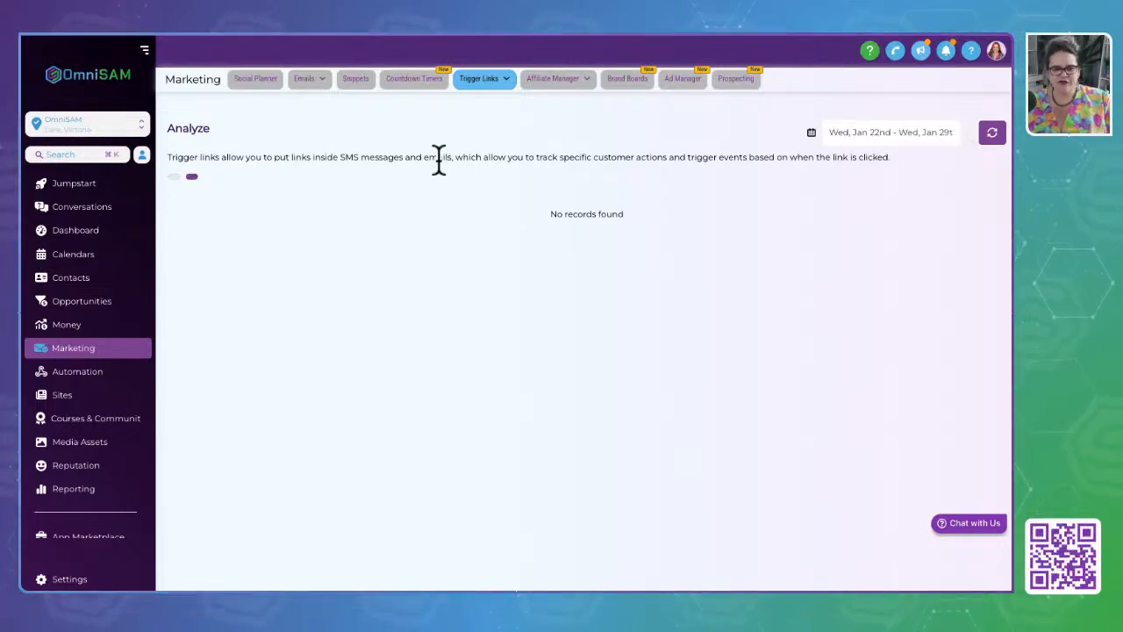
click(173, 176)
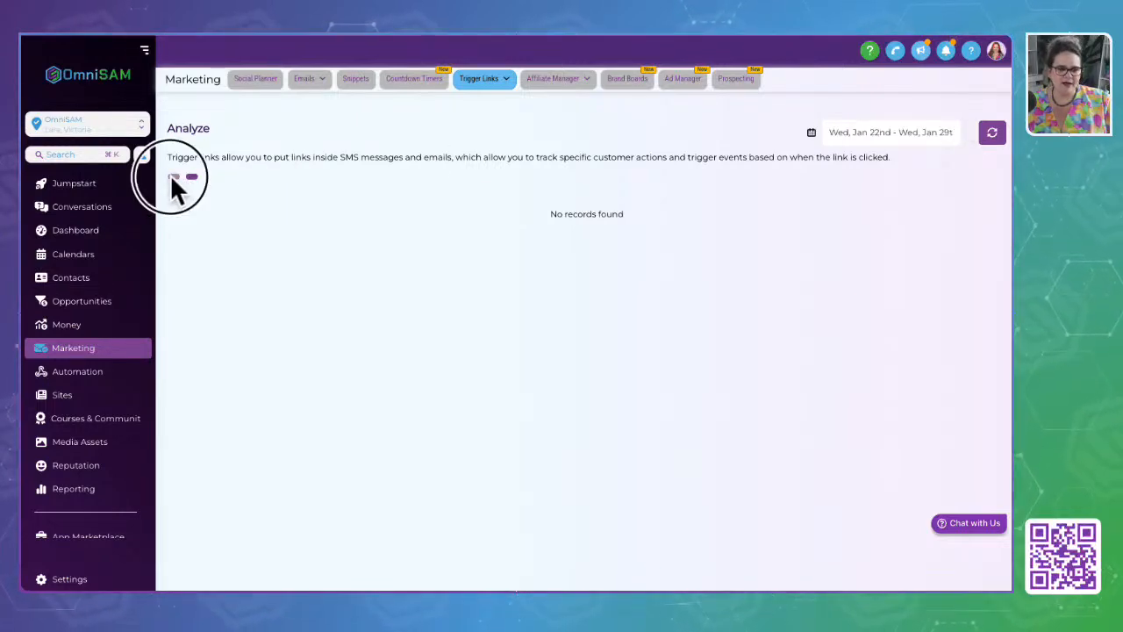
scroll(413, 301, down, 3)
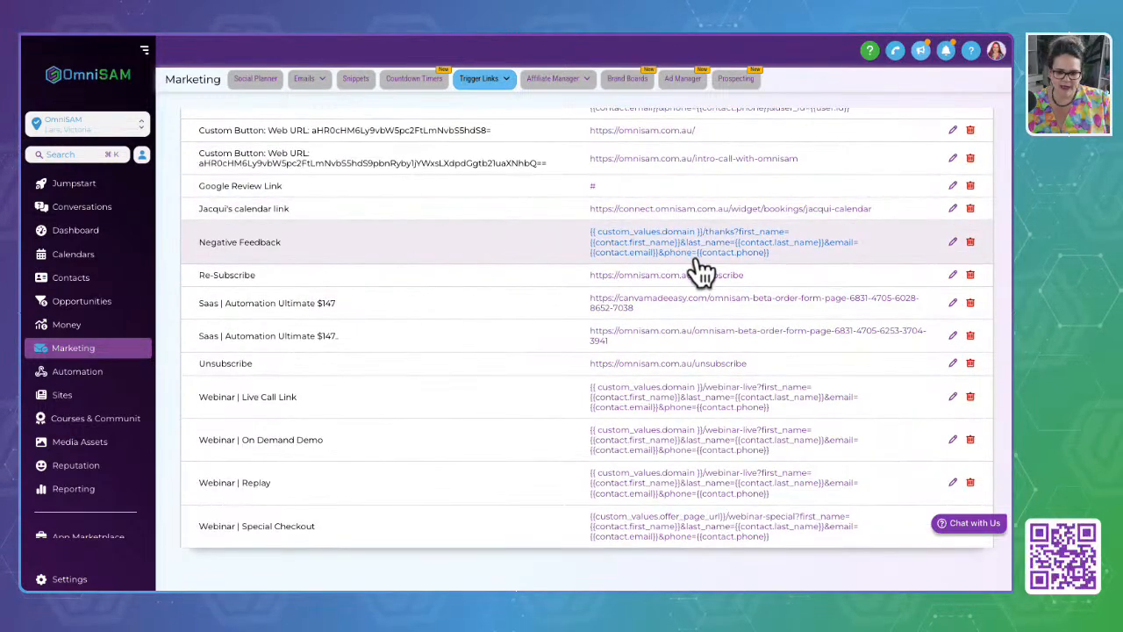
scroll(471, 325, up, 3)
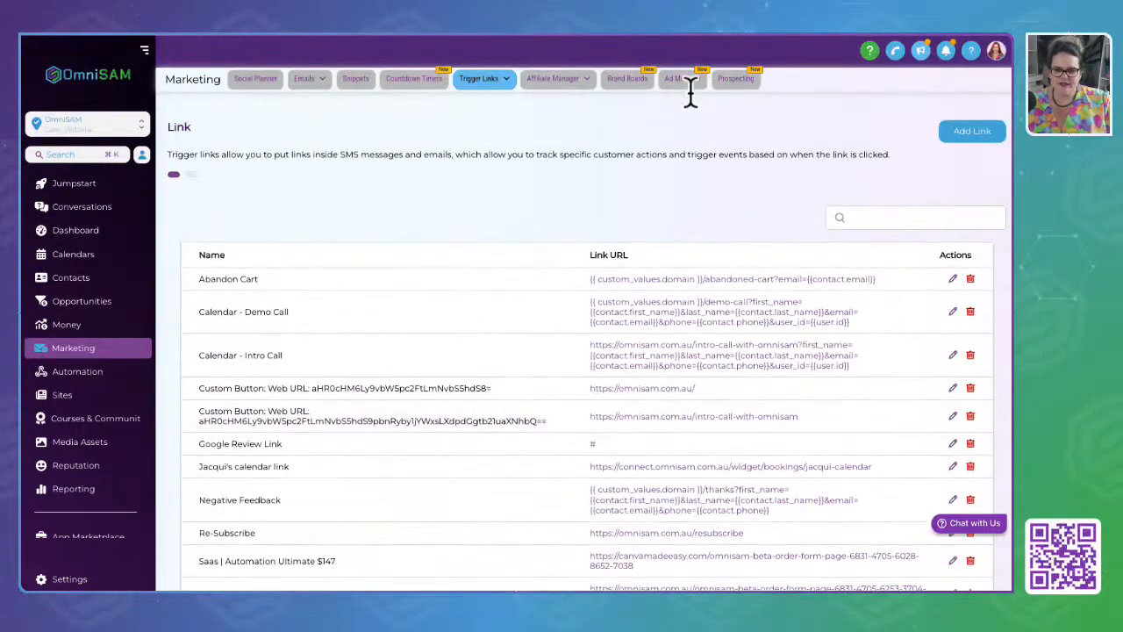
Open the Affiliate Manager dashboard to view campaign revenue and affiliate commissions
click(547, 77)
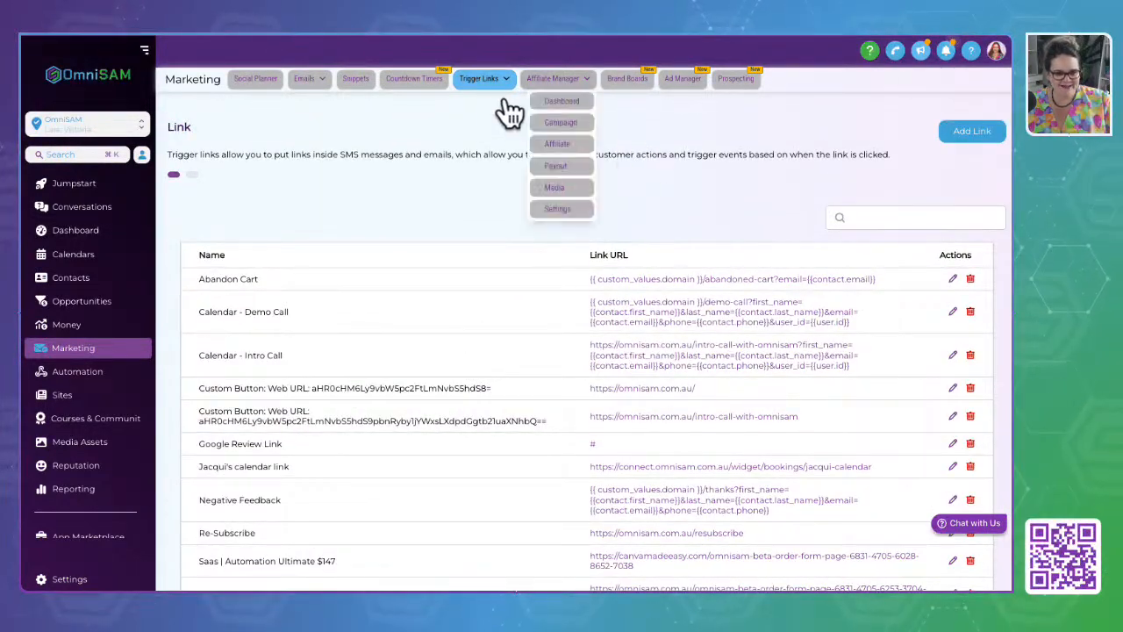
click(546, 81)
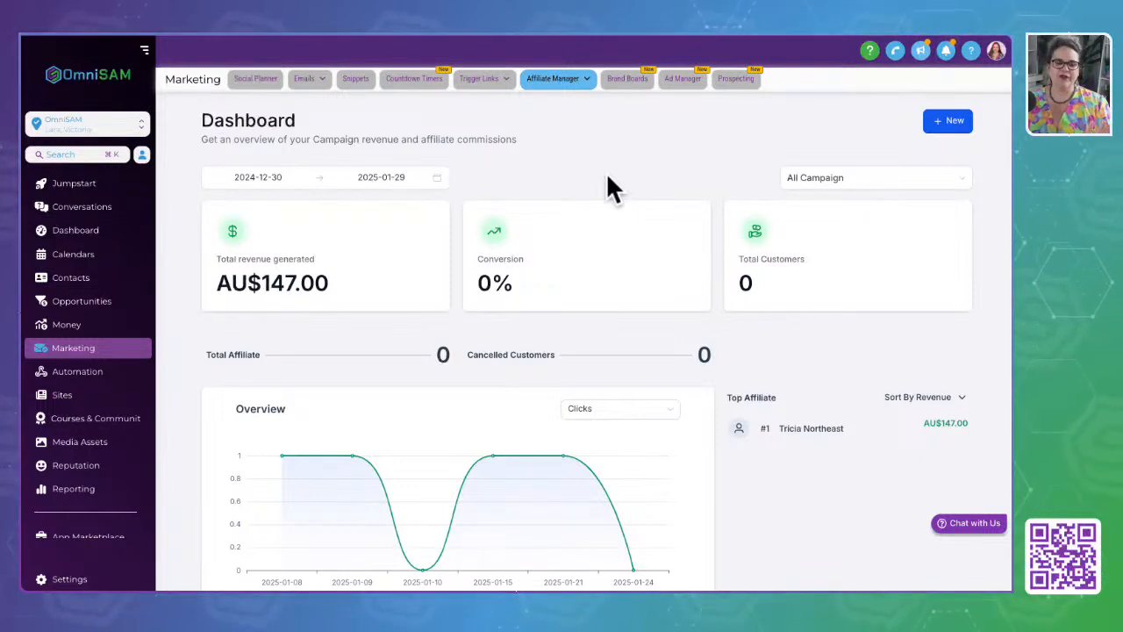
Visit the Invoices page in the Money section and return to the Affiliate Manager dashboard in Marketing
click(64, 339)
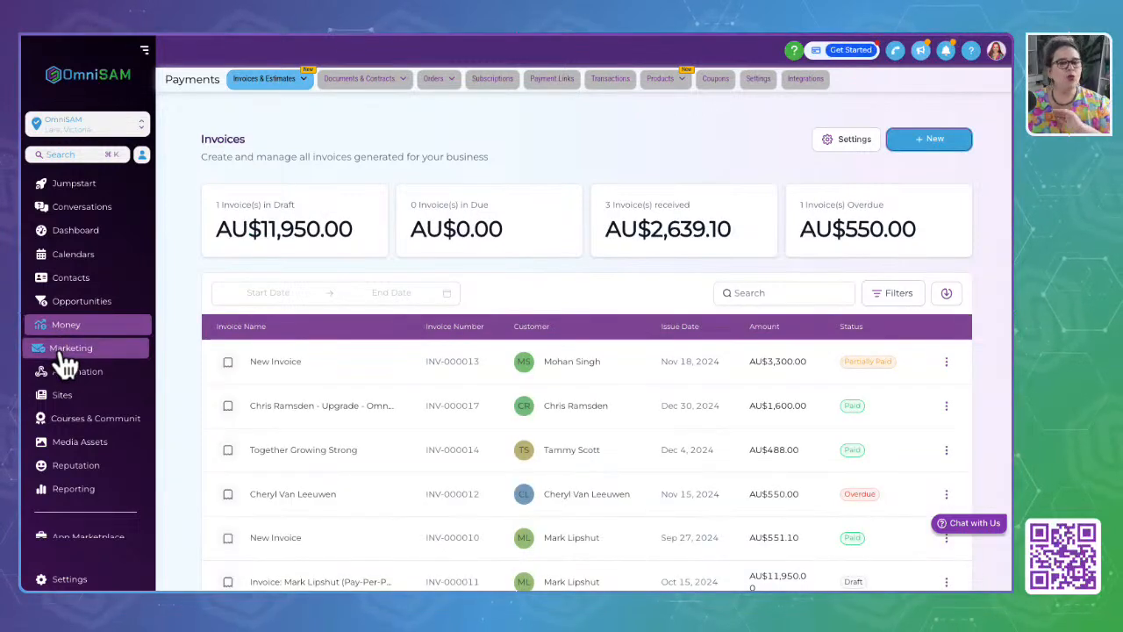
click(65, 353)
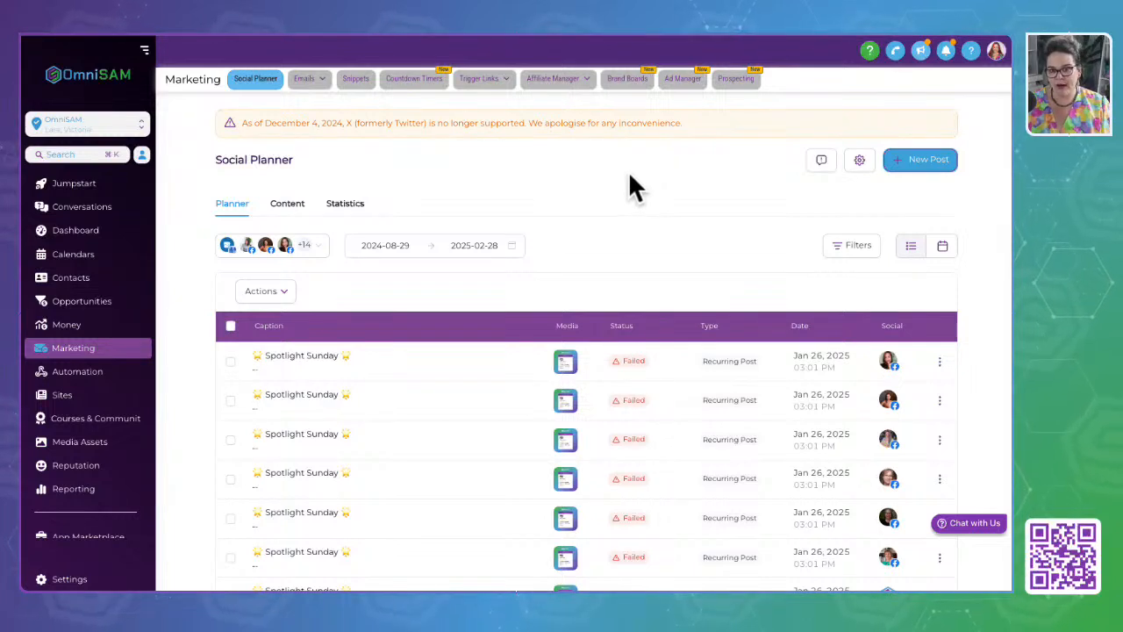
click(562, 81)
click(565, 102)
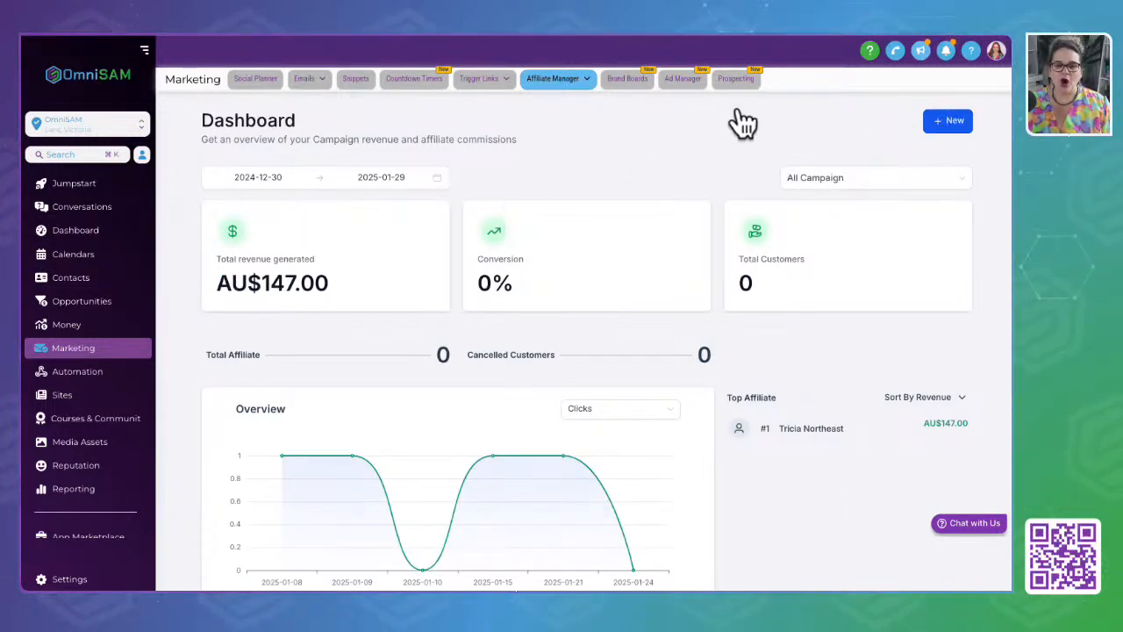
Open the Affiliate Manager settings and review the default campaign settings, including the cookie life
mouse_move(553, 78)
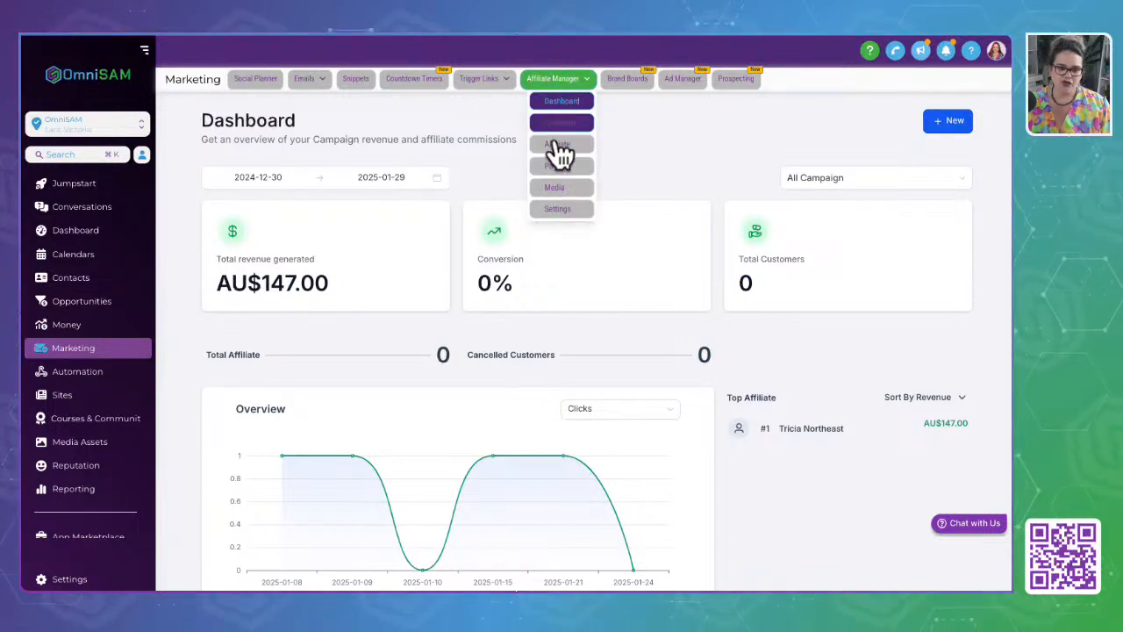
click(558, 208)
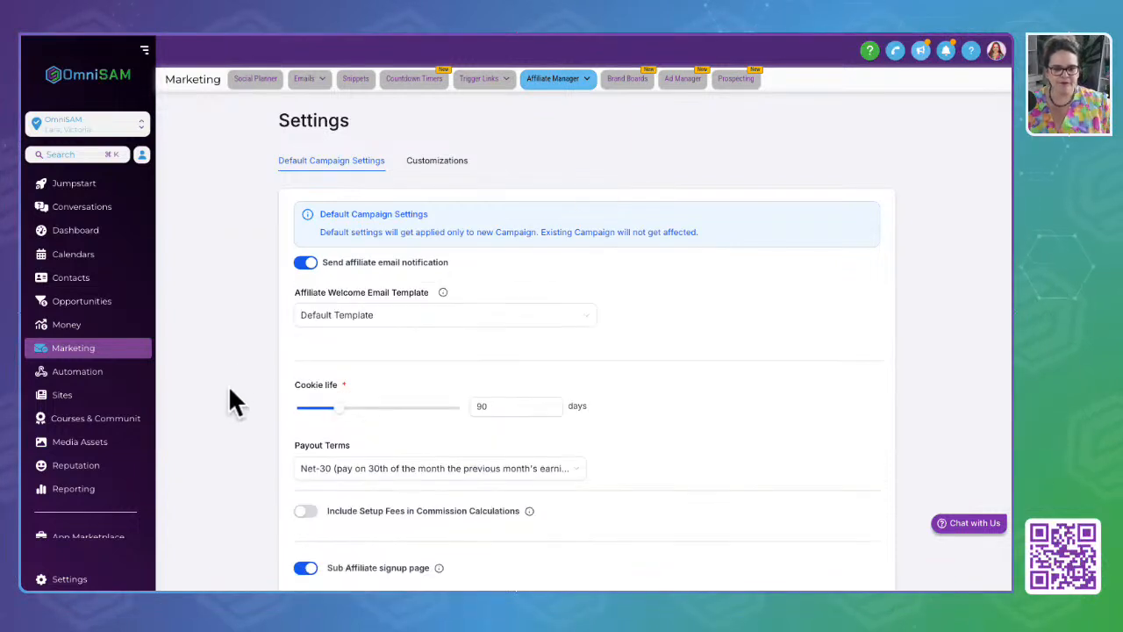
scroll(230, 392, down, 3)
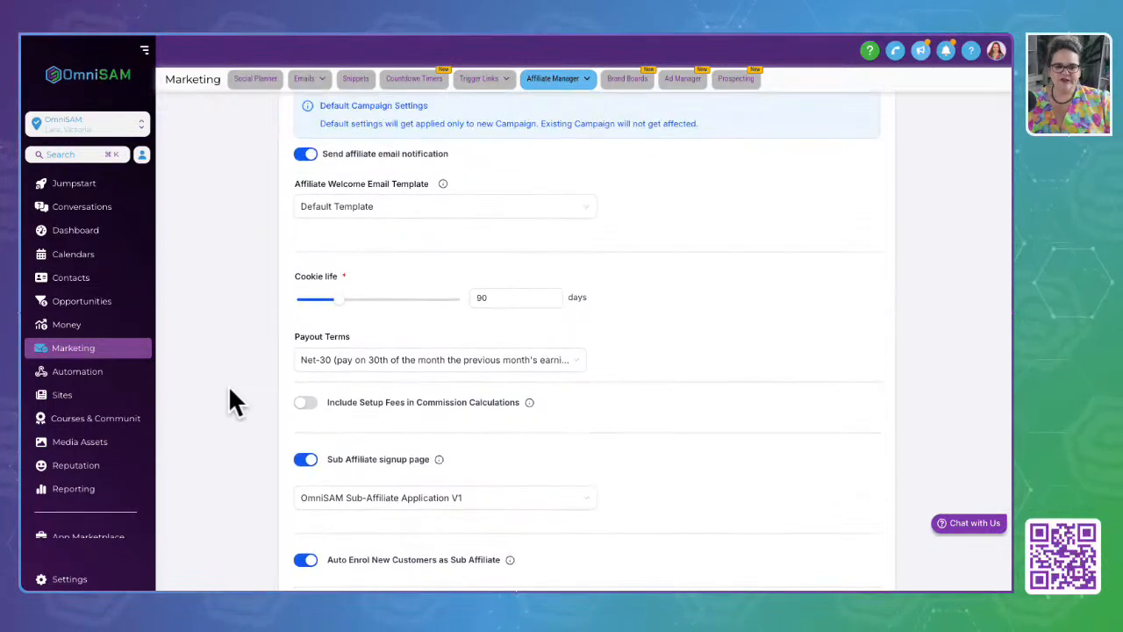
scroll(229, 387, up, 1)
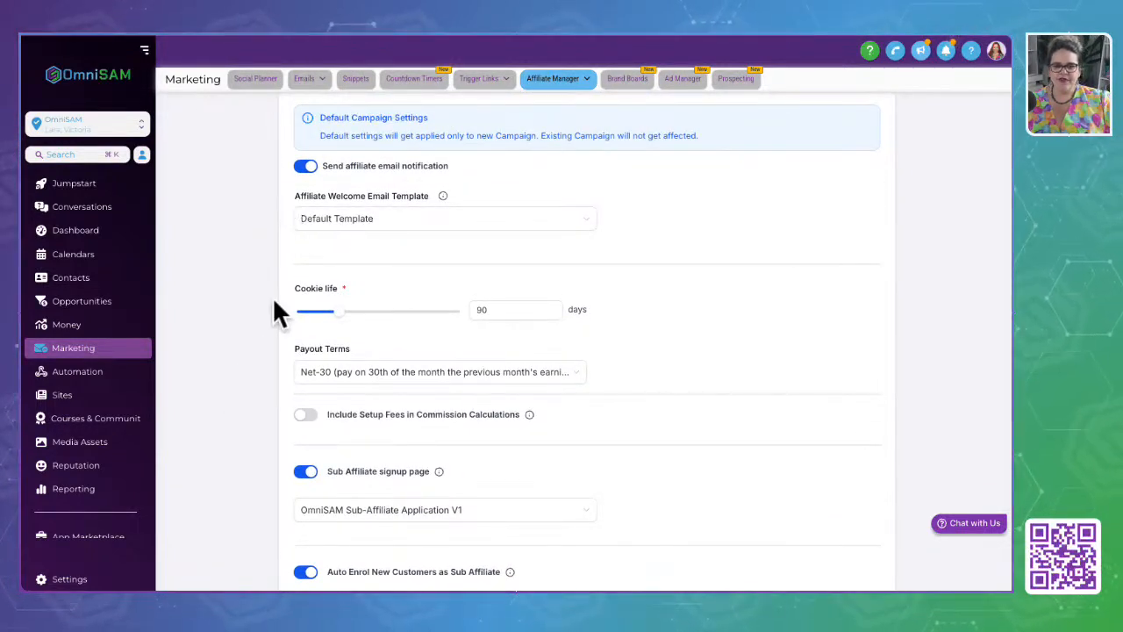
drag(301, 296, 369, 291)
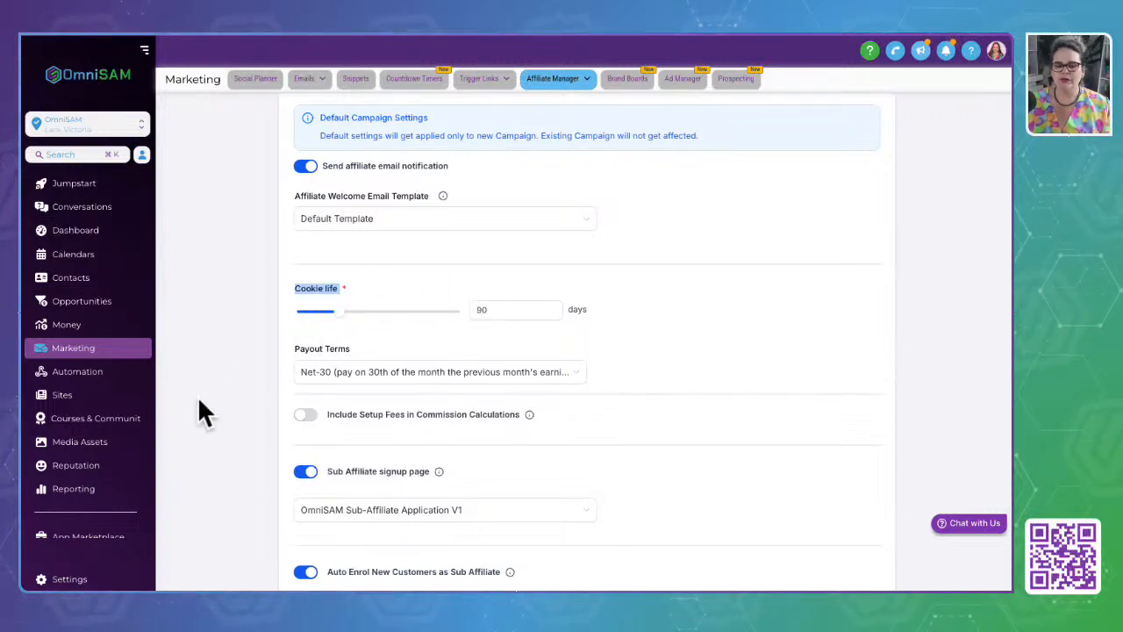
Examine the available payout terms without changing them, and the option to include setup fees in commission calculations
click(395, 391)
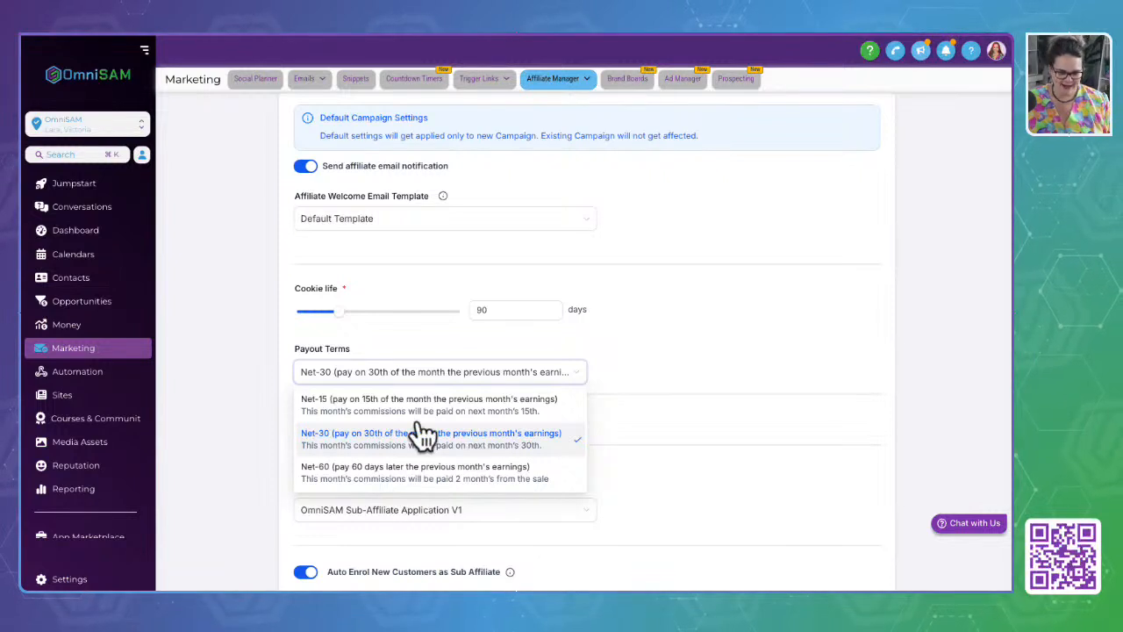
click(244, 465)
scroll(241, 452, down, 1)
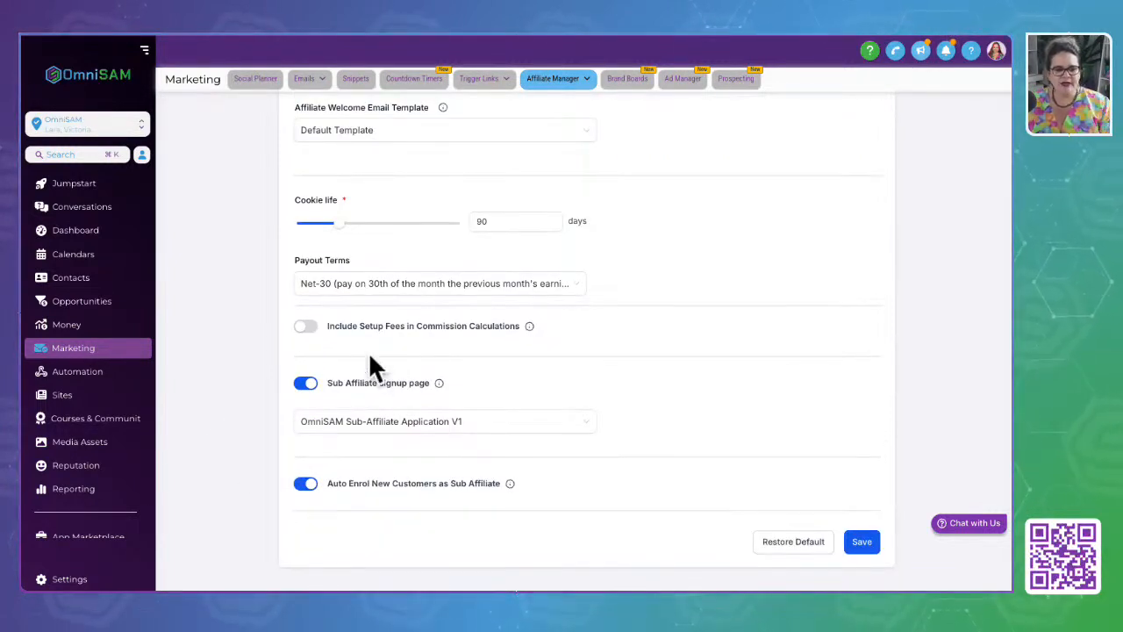
drag(339, 326, 576, 339)
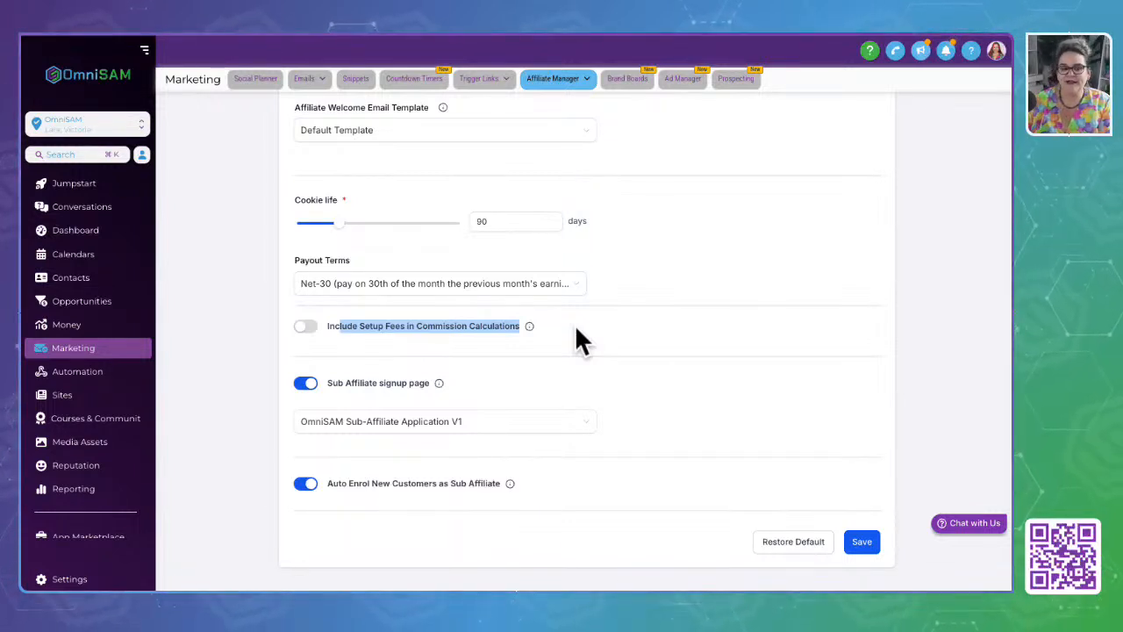
click(237, 424)
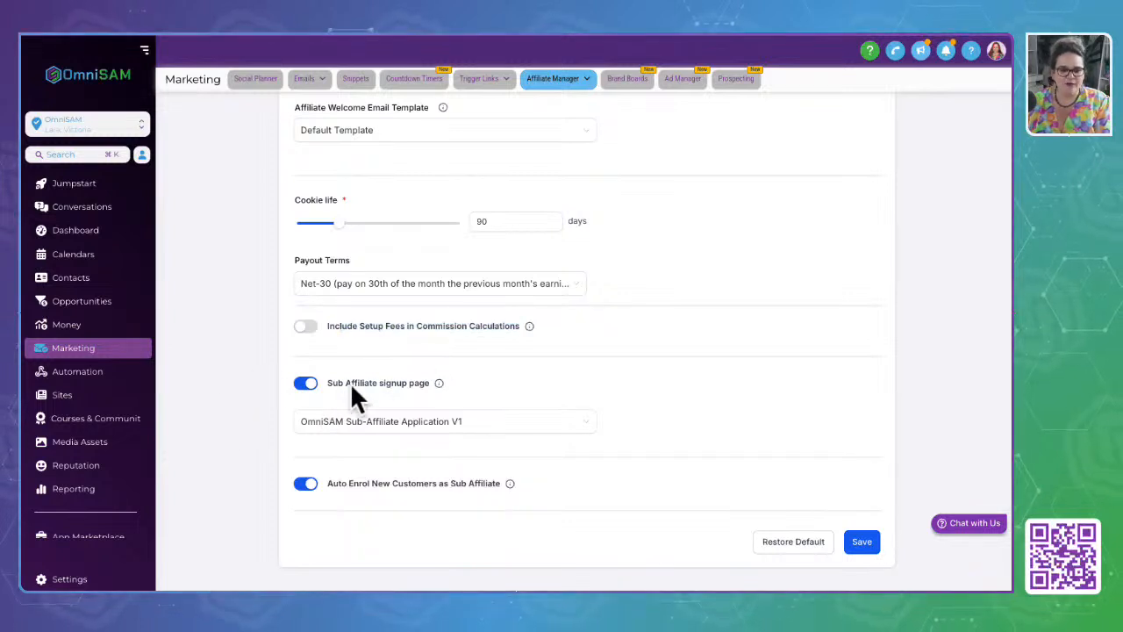
Examine the sub affiliate signup page setting, its page selection and its help information
drag(327, 383, 460, 381)
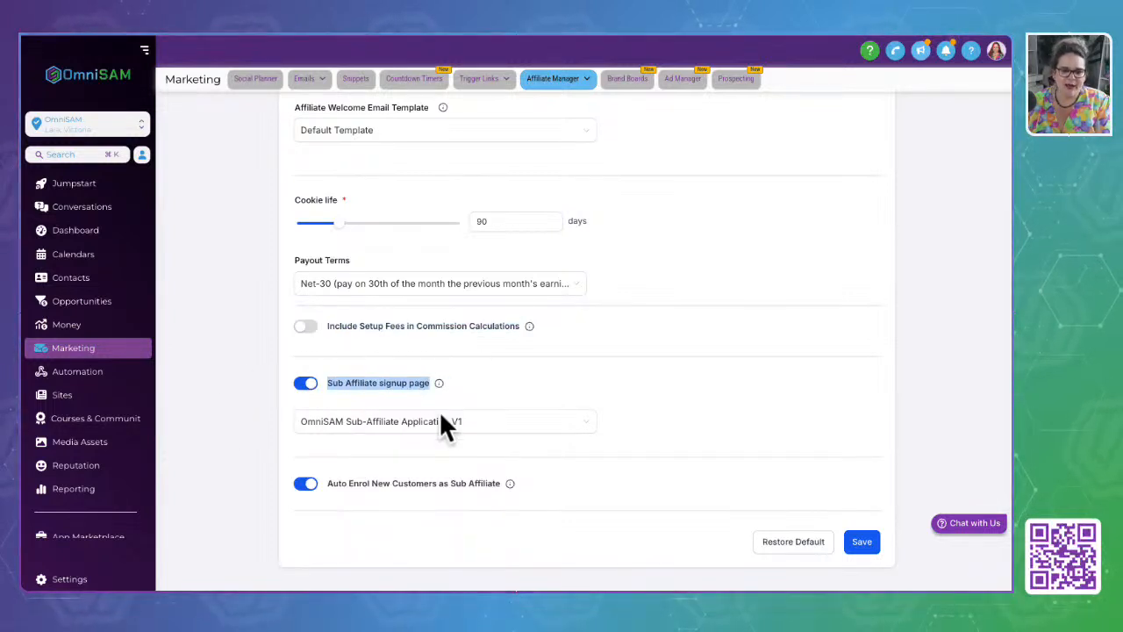
click(371, 425)
click(859, 413)
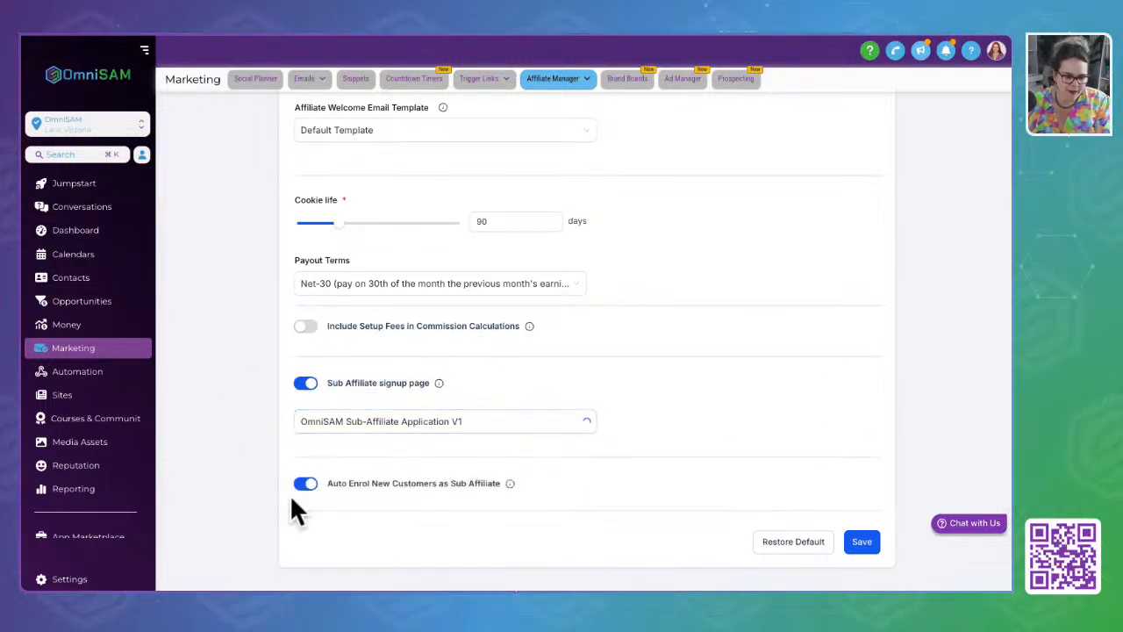
mouse_move(438, 382)
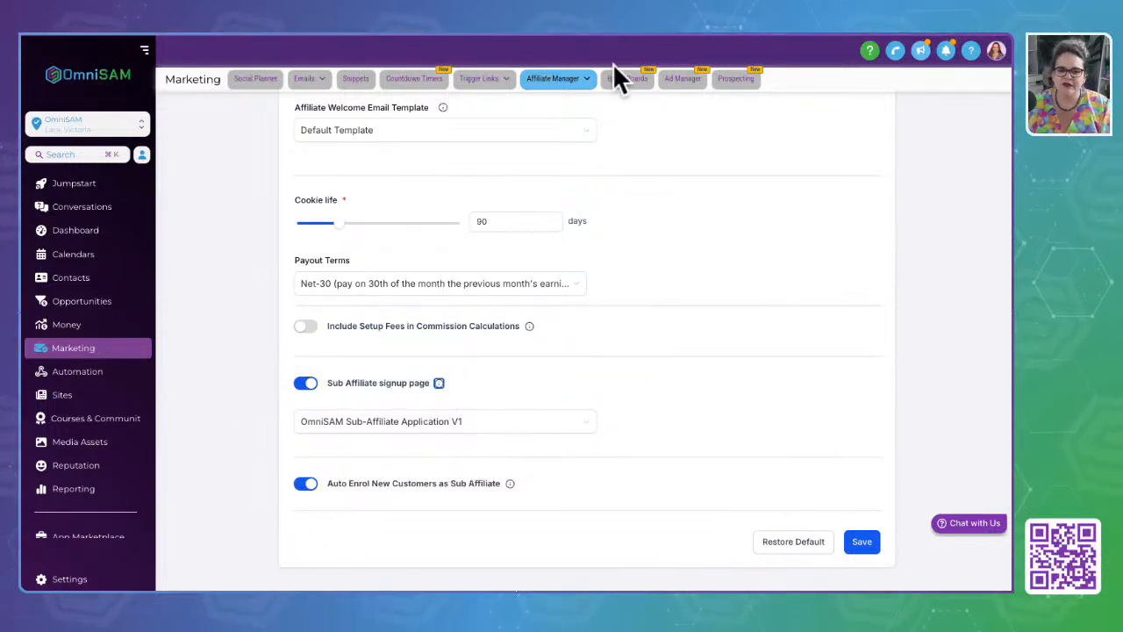
Look over the Affiliate Manager dashboard and its campaign list, and open the affiliate list
click(561, 77)
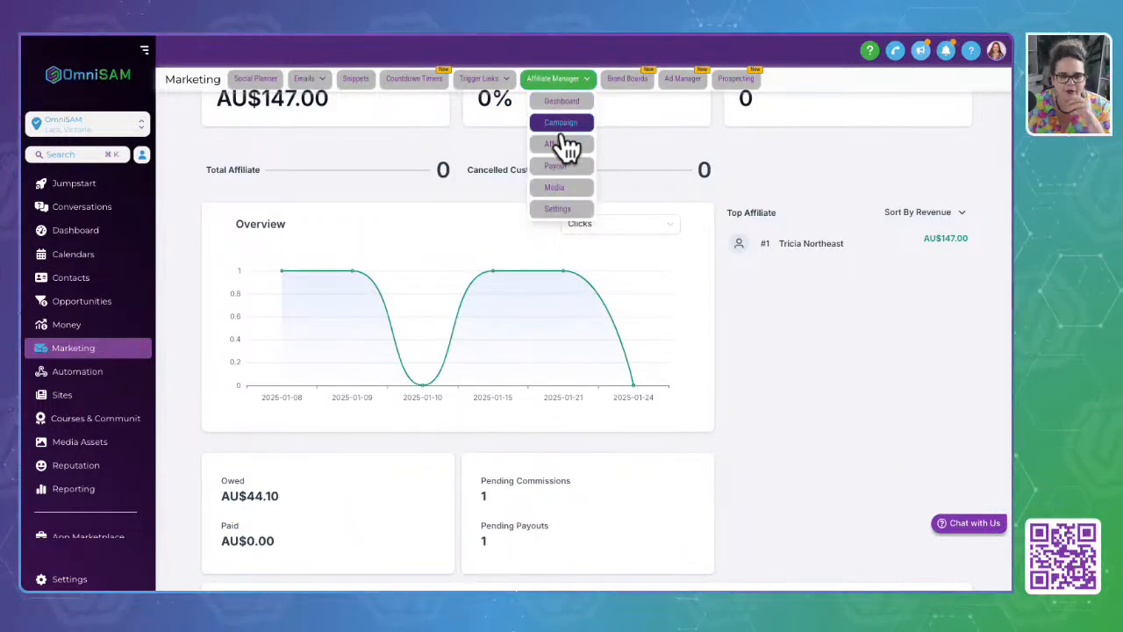
click(562, 125)
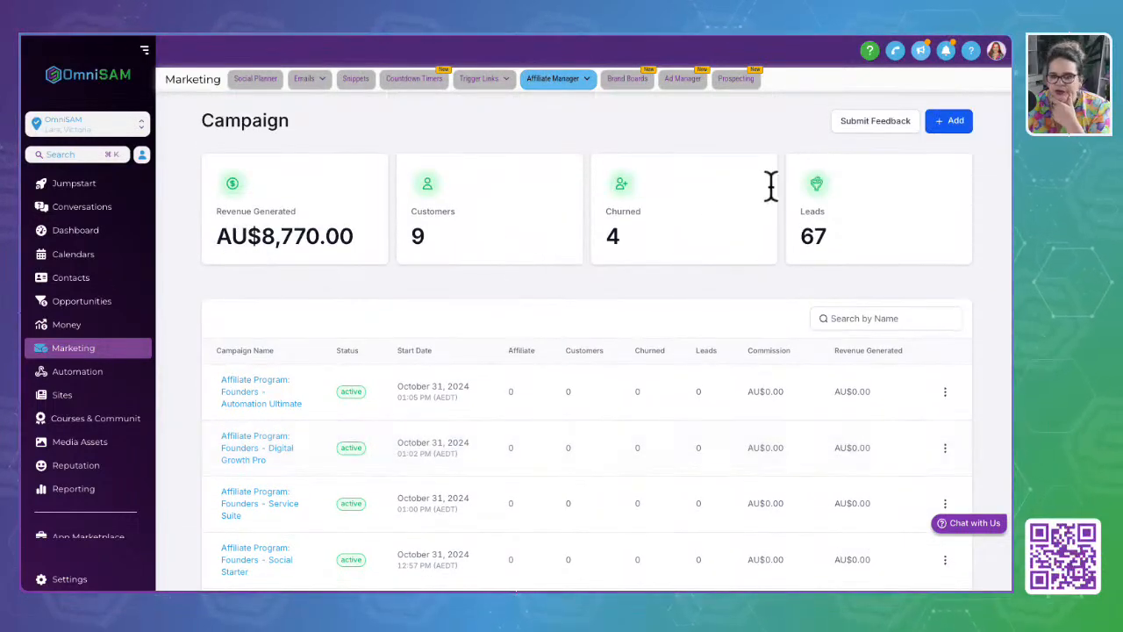
mouse_move(550, 73)
click(552, 101)
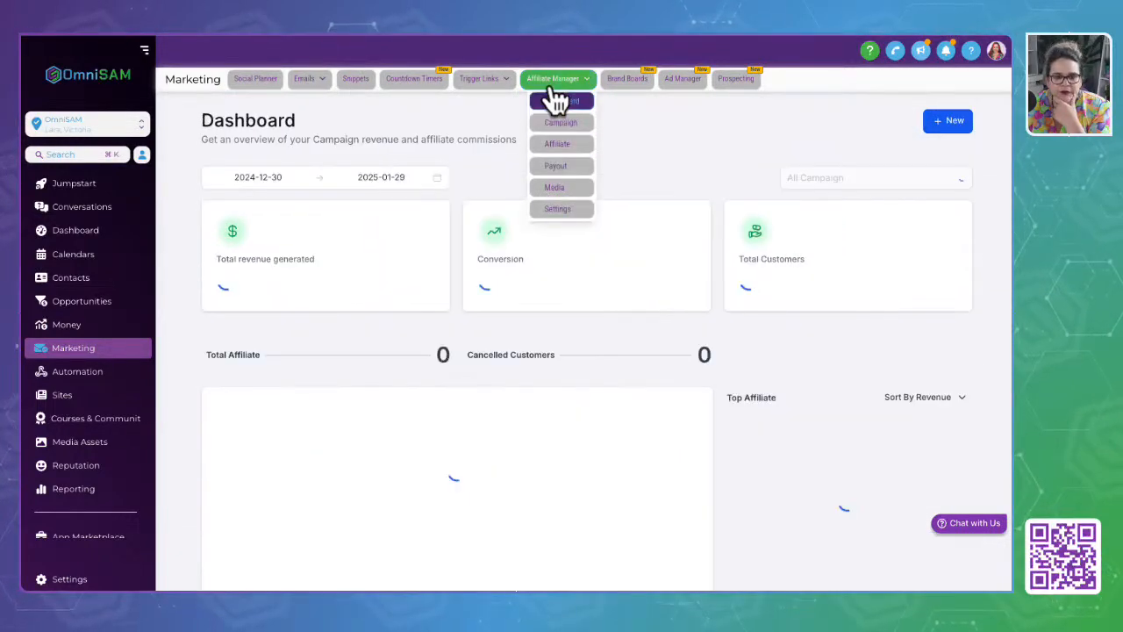
click(558, 124)
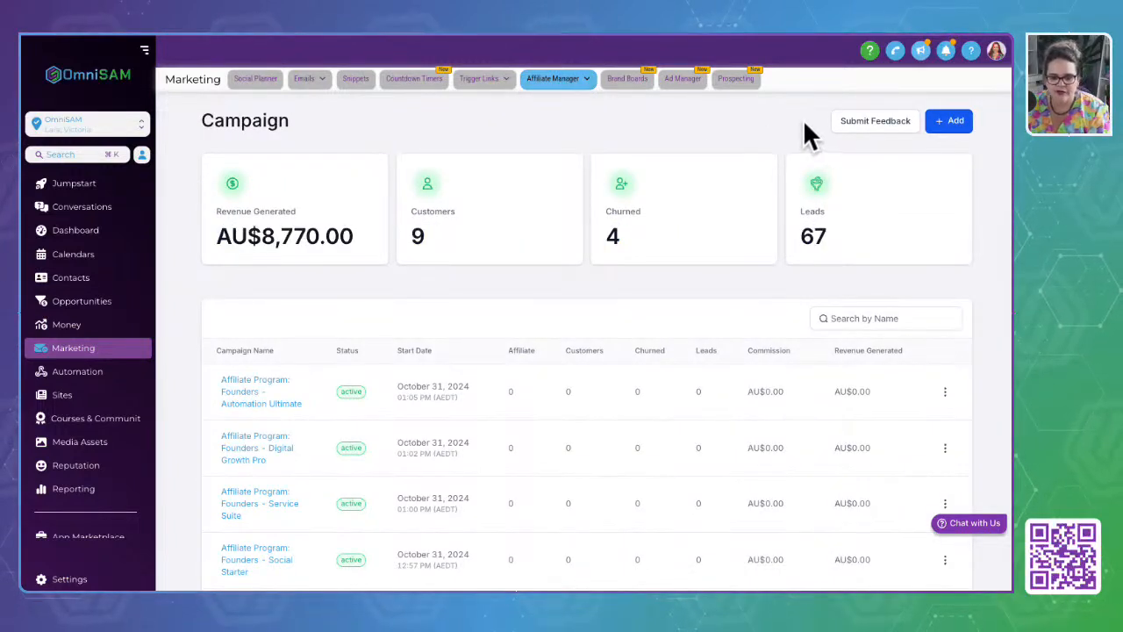
click(555, 78)
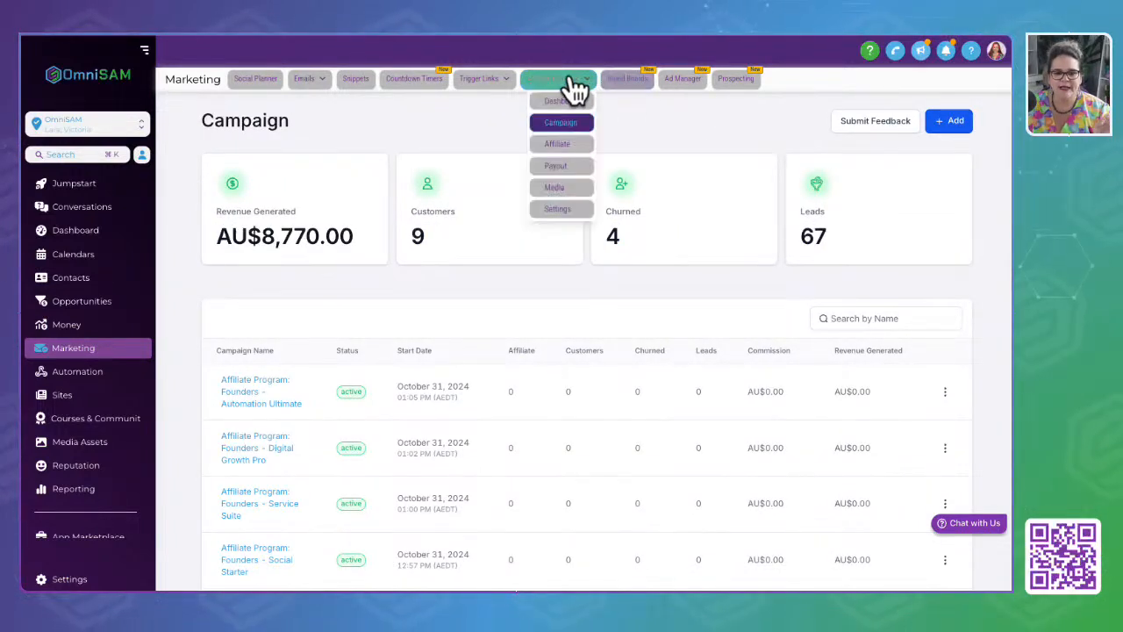
click(556, 145)
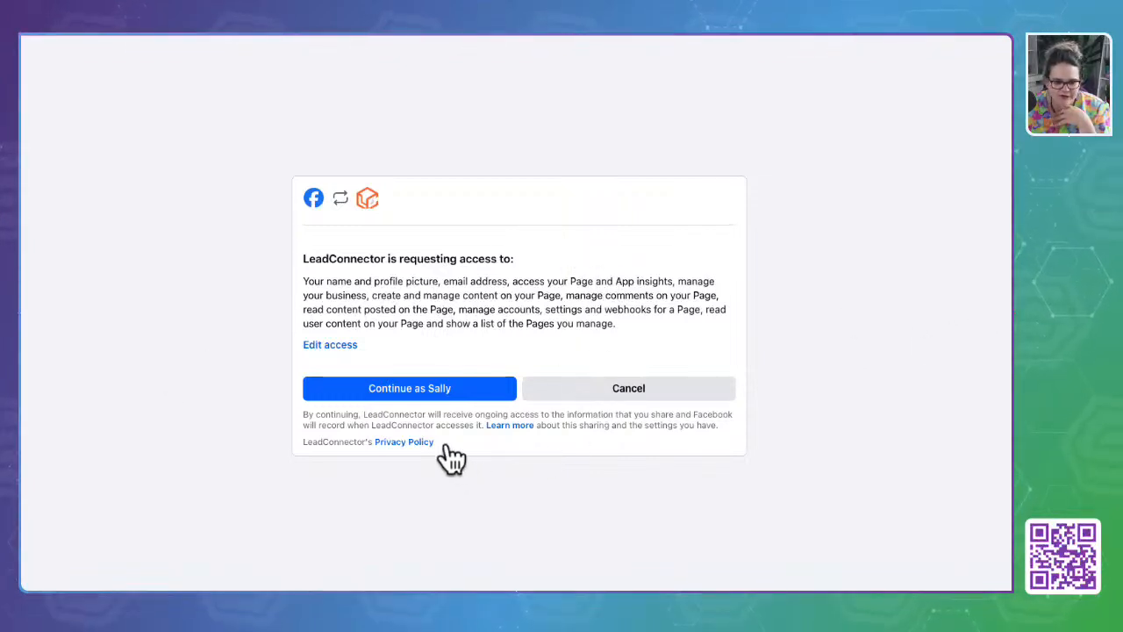
Switch to the AIAB: Network sub-account's Marketing section and open the campaign page of its Affiliate Manager
click(400, 351)
click(741, 169)
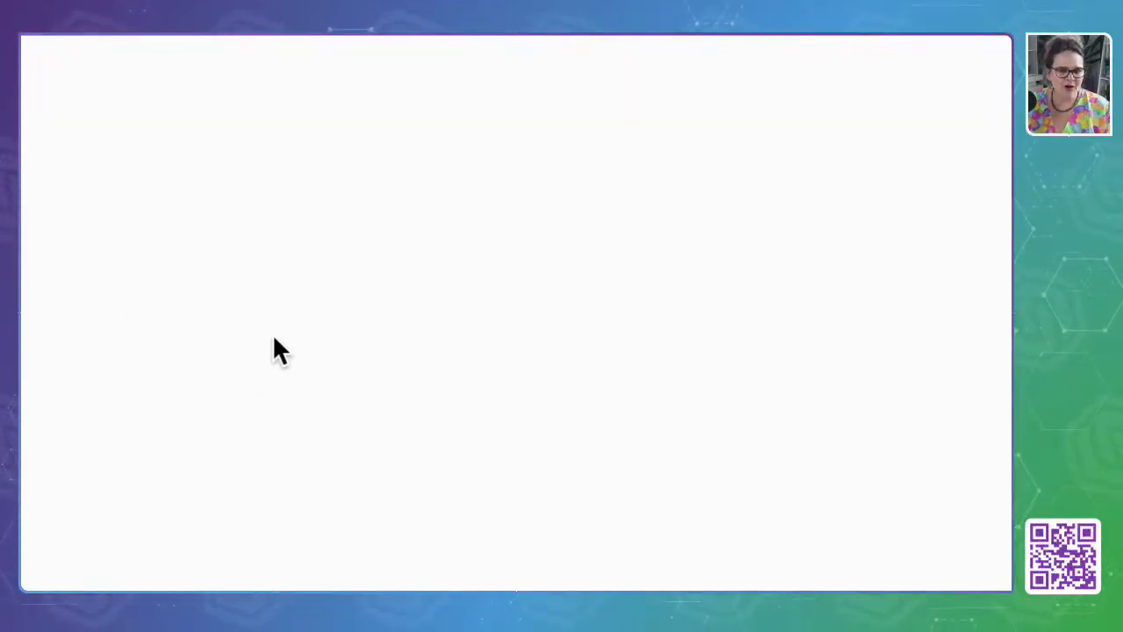
scroll(620, 231, up, 1)
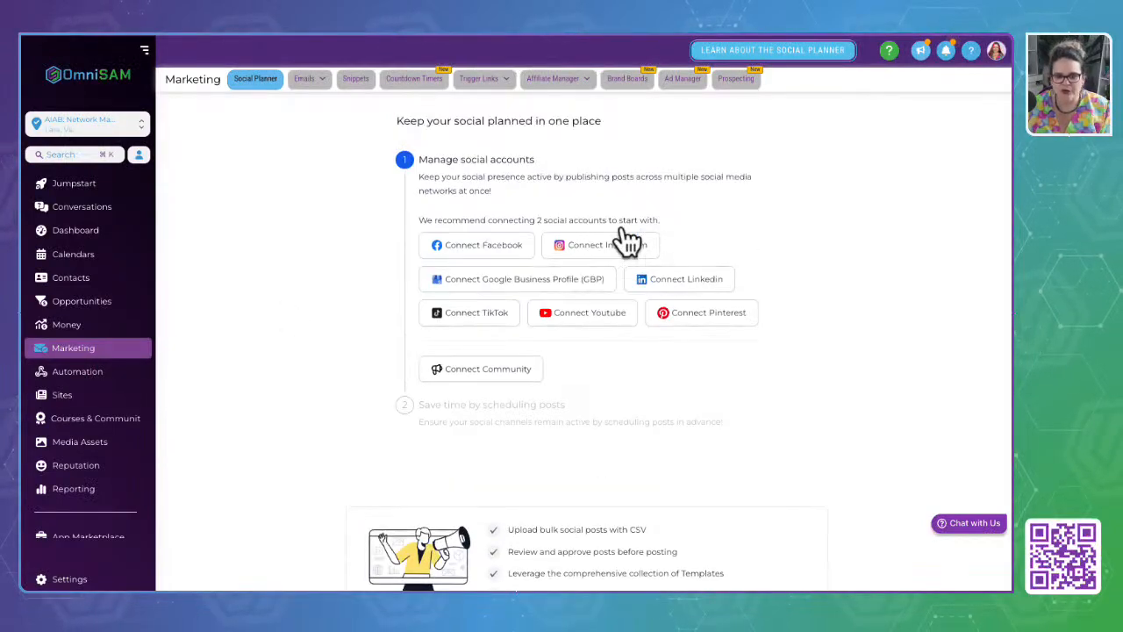
click(557, 81)
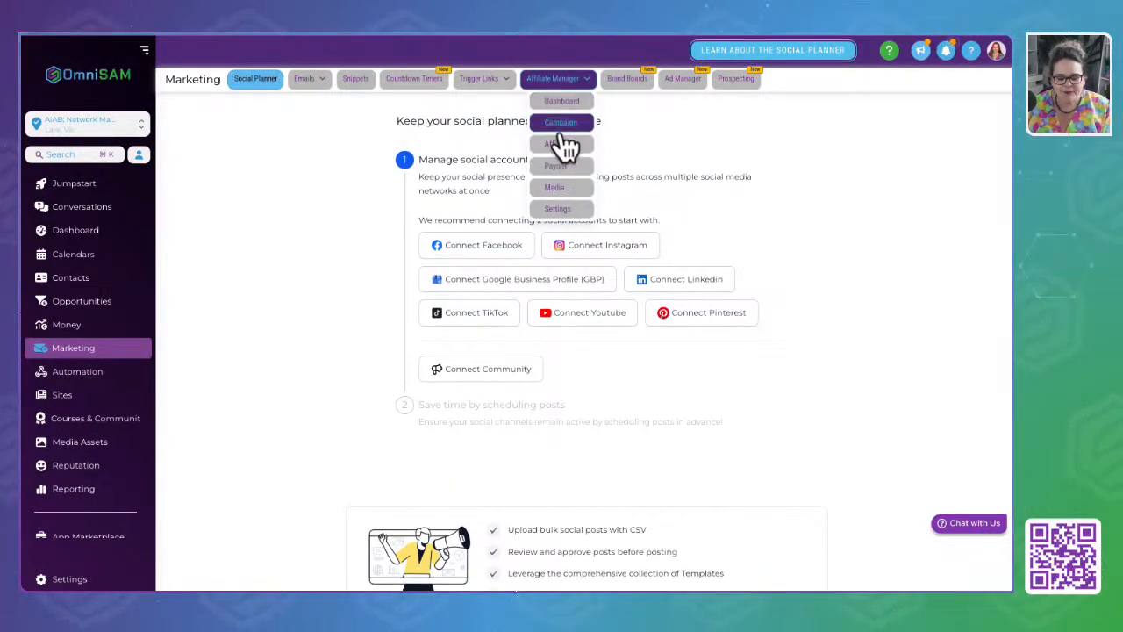
click(561, 123)
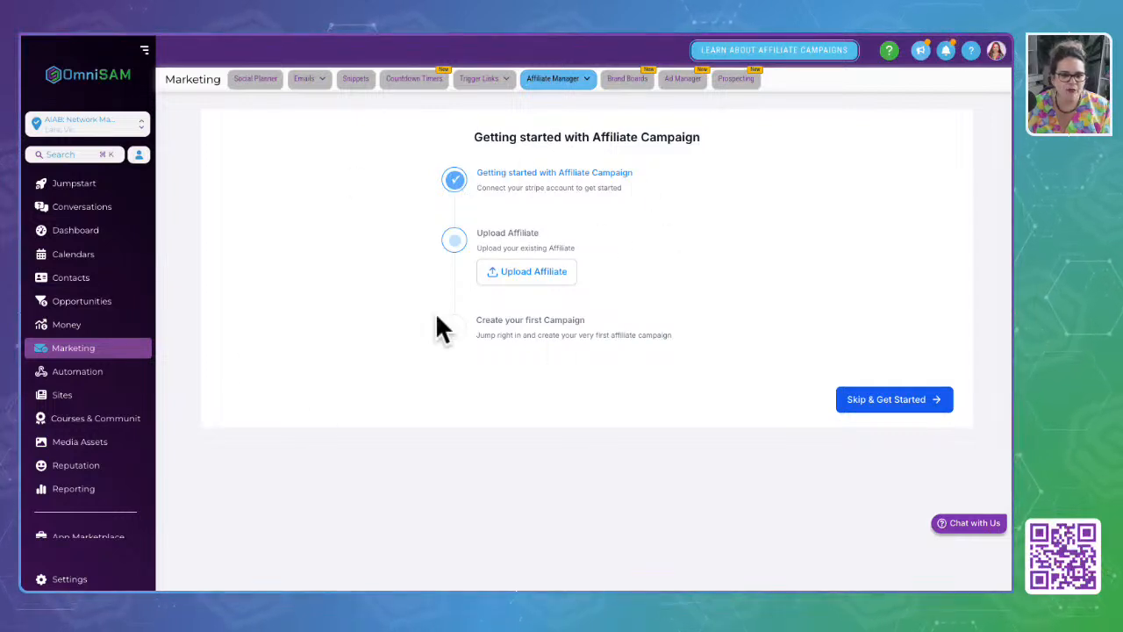
Review the Getting started with Affiliate Campaign checklist and skip it to reach the campaign list
drag(474, 139, 697, 139)
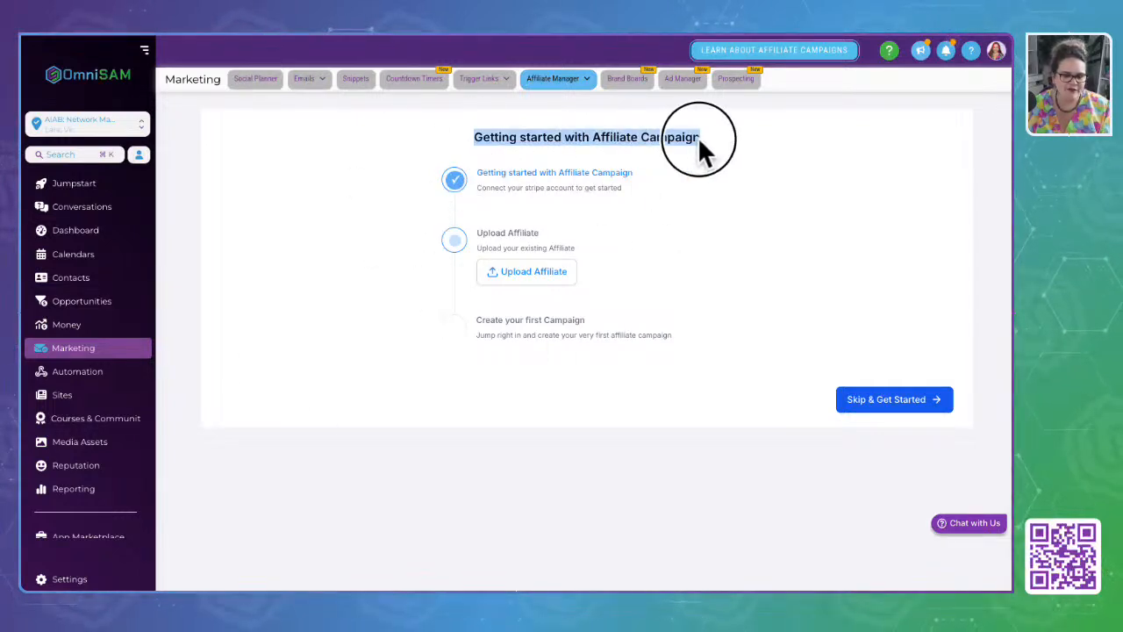
drag(477, 172, 728, 170)
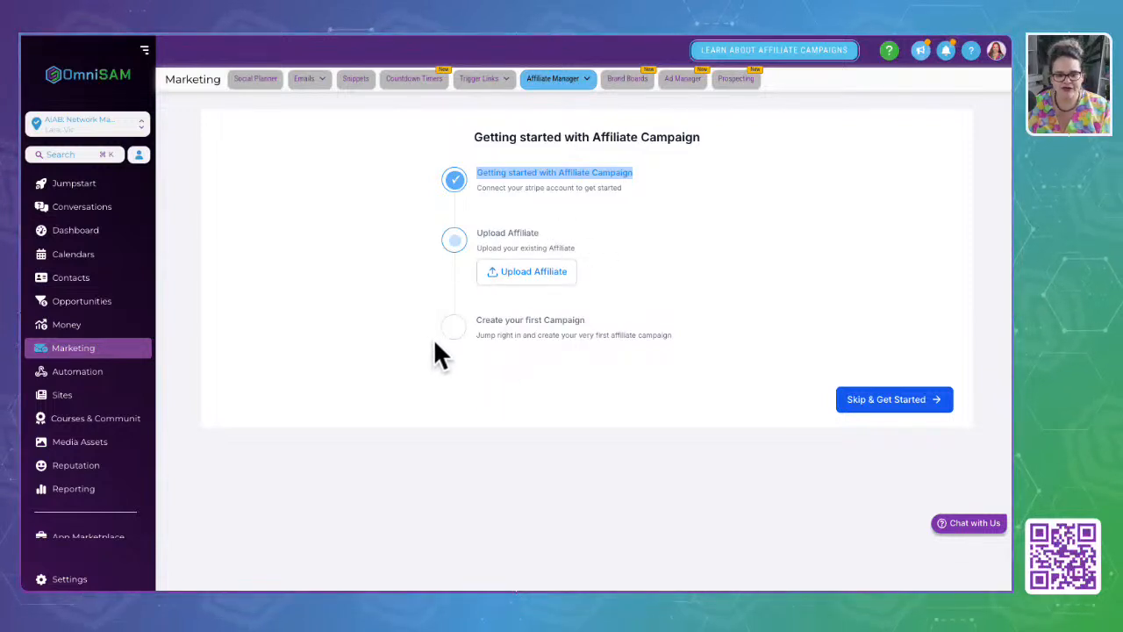
click(886, 399)
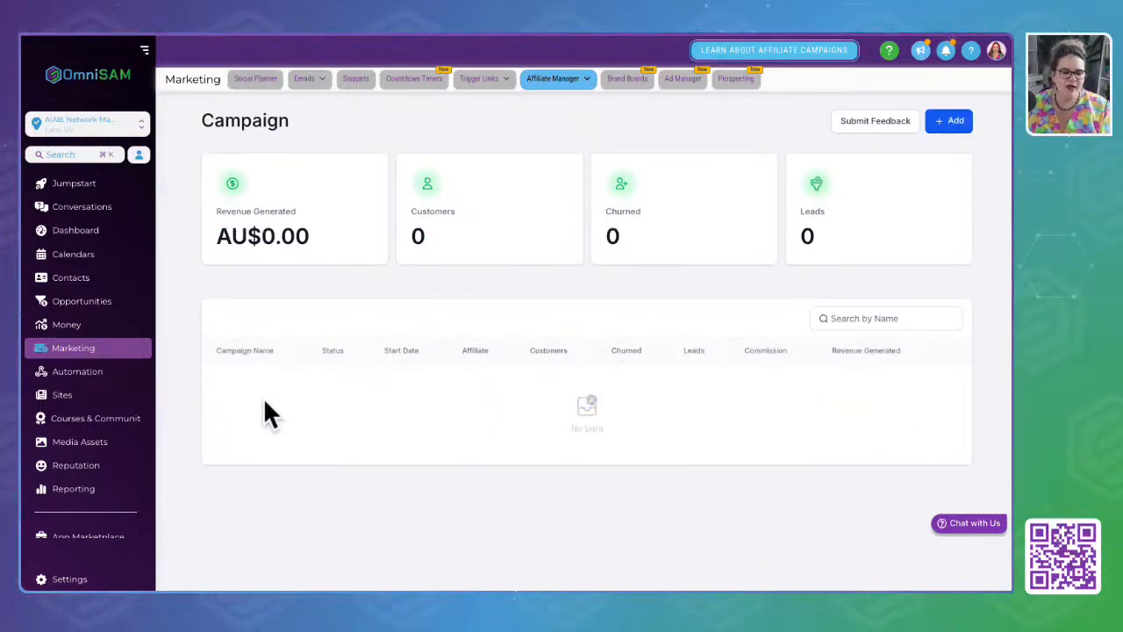
Examine the affiliate list and the Pending, Approved for Payout, Paid and Denied Payout lists of the Affiliate Manager
click(563, 81)
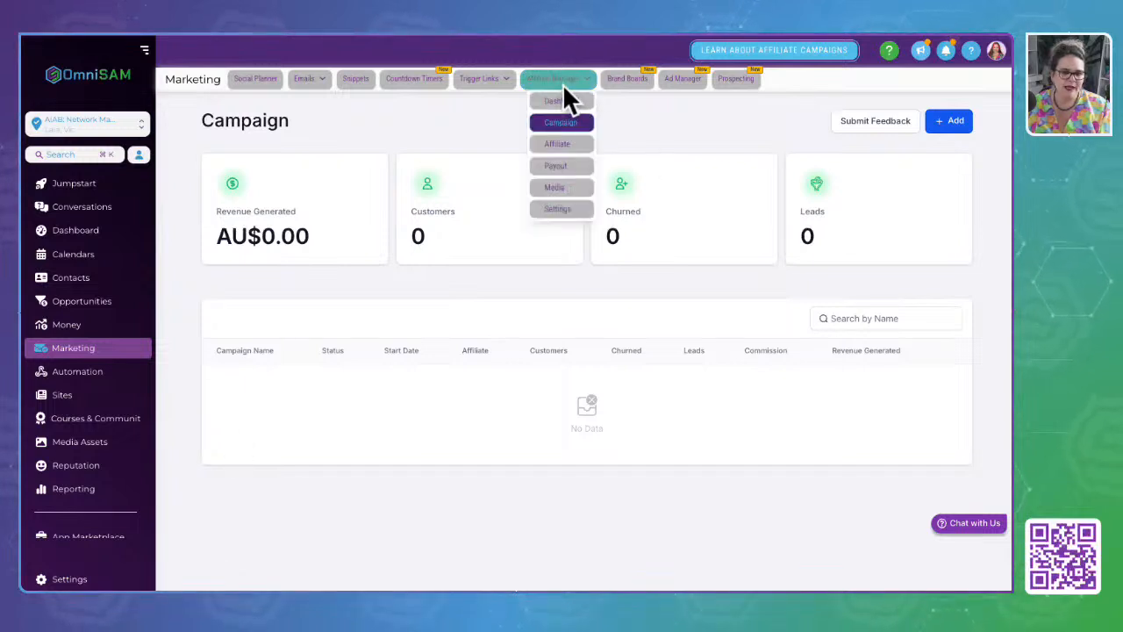
click(560, 144)
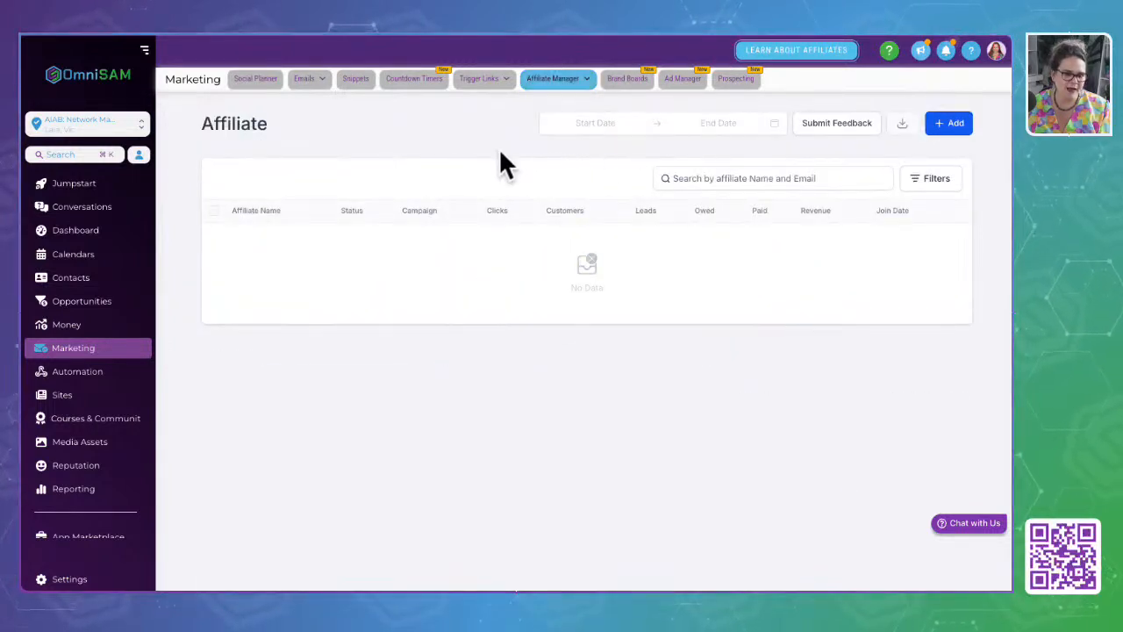
mouse_move(566, 80)
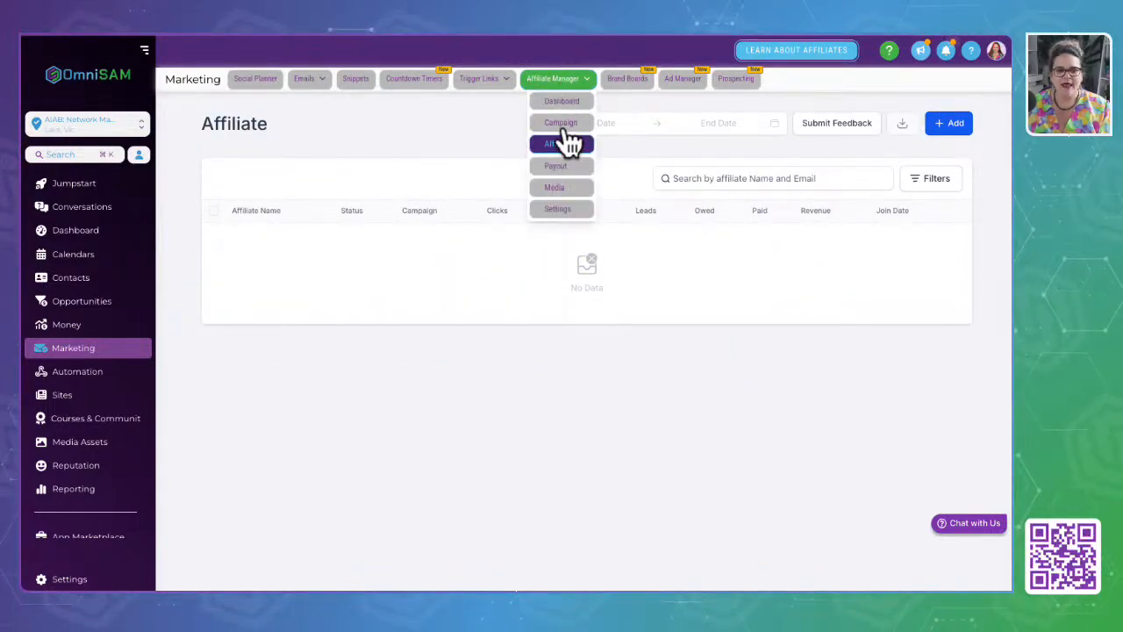
click(559, 166)
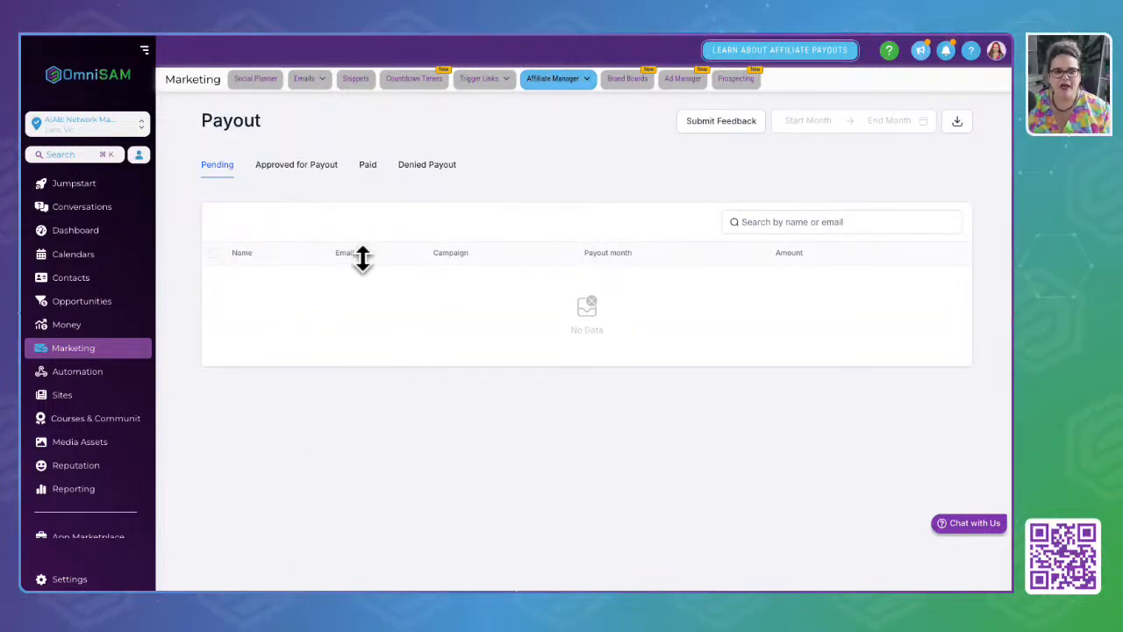
click(307, 166)
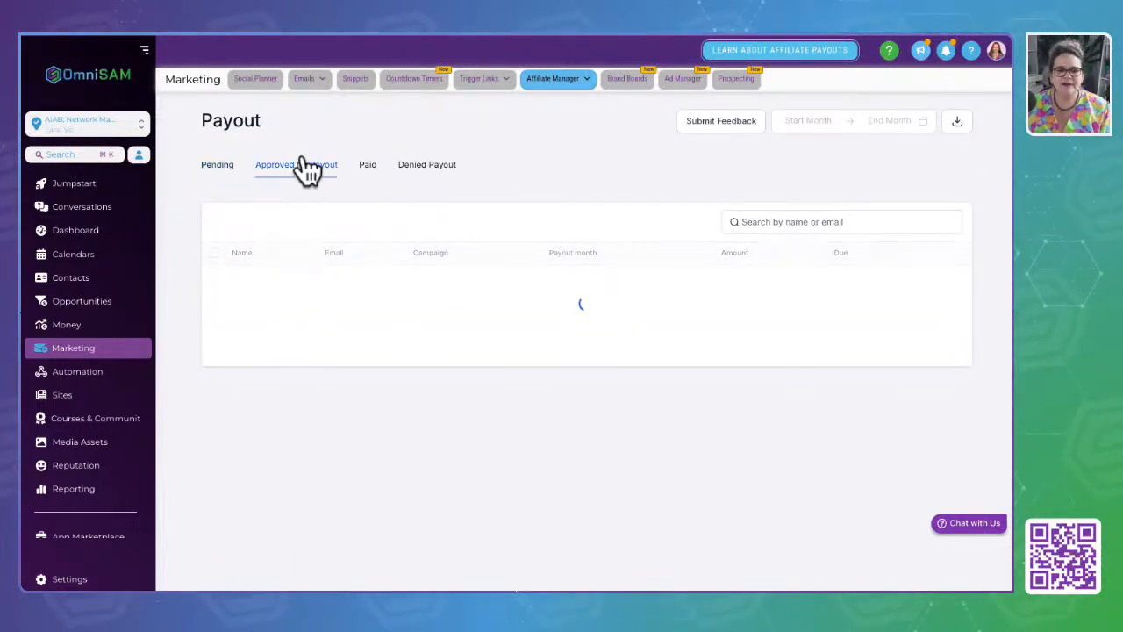
click(368, 171)
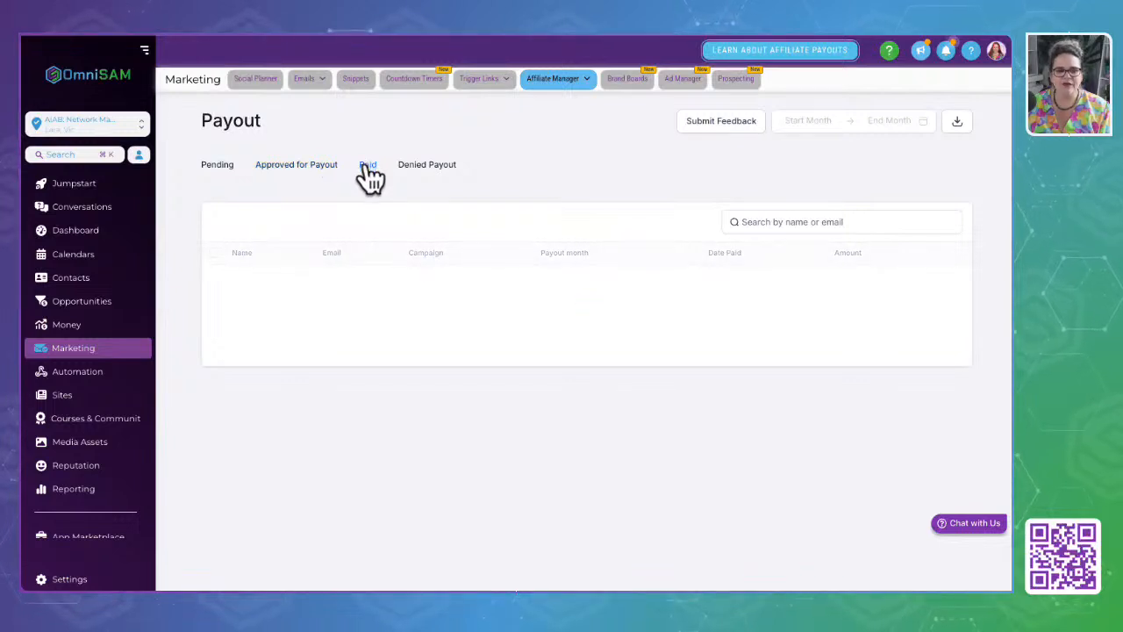
click(439, 172)
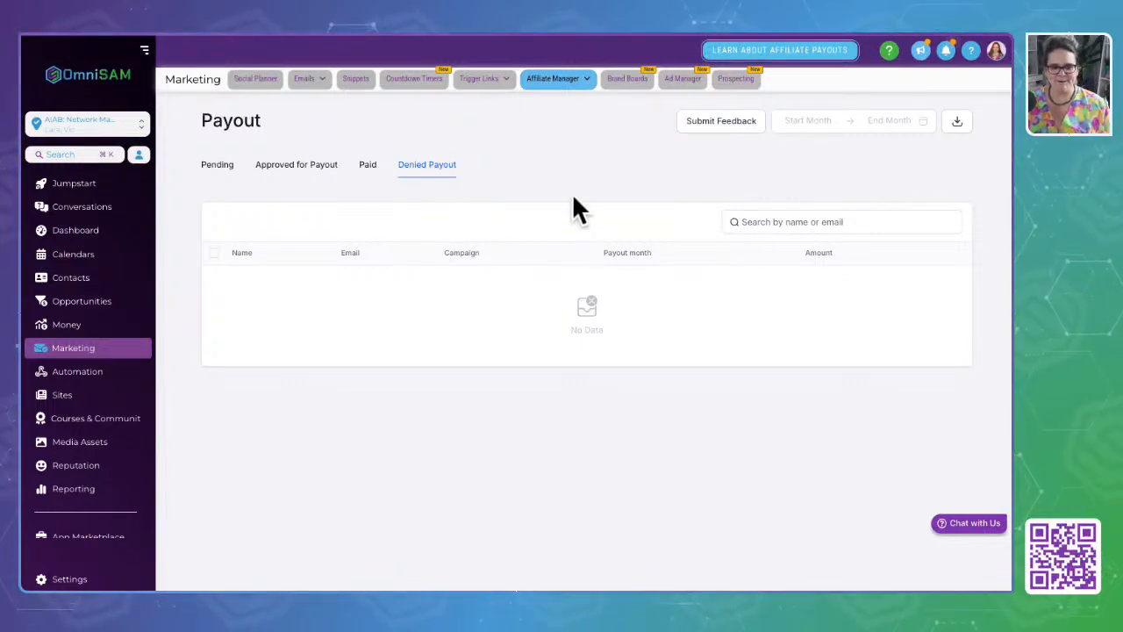
Create a new brand board in Brand Boards using the Start from blank style
click(630, 78)
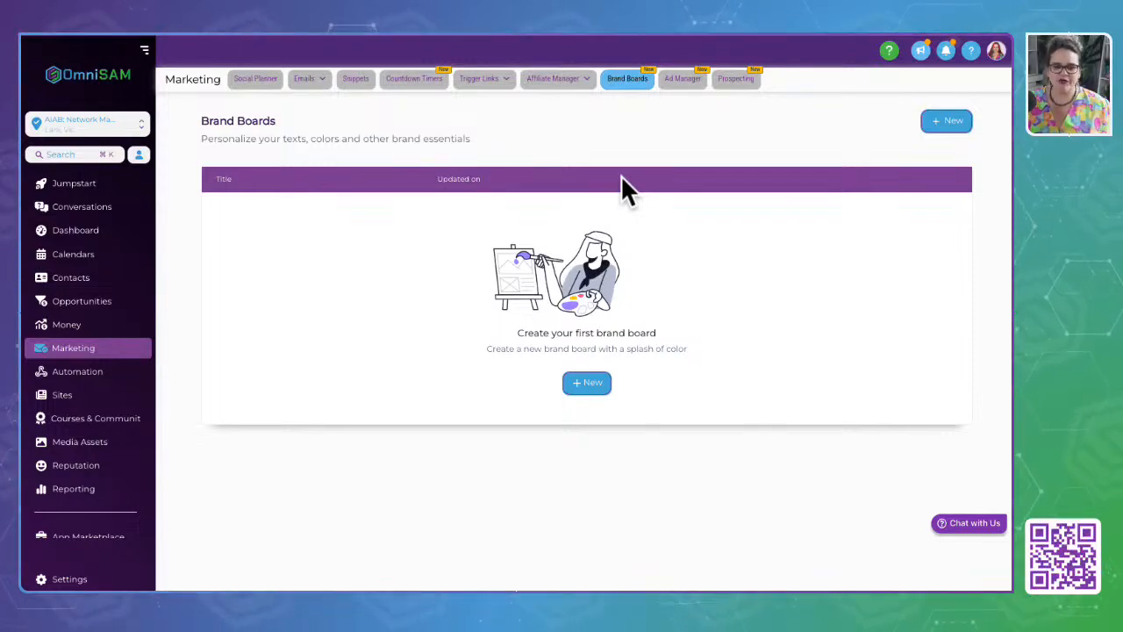
click(586, 386)
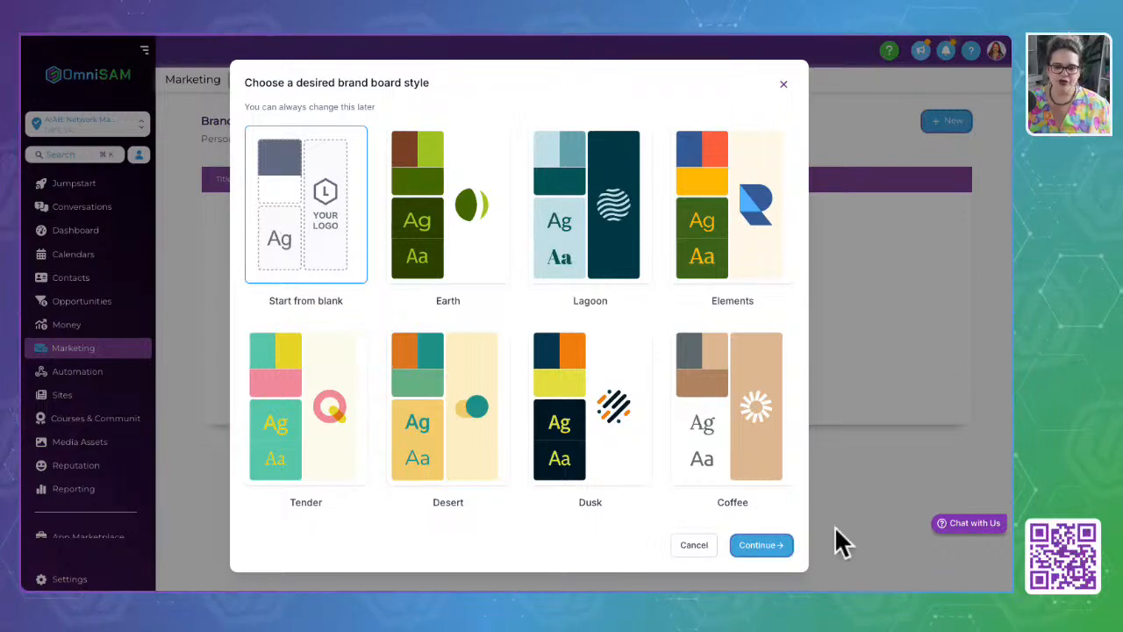
click(760, 546)
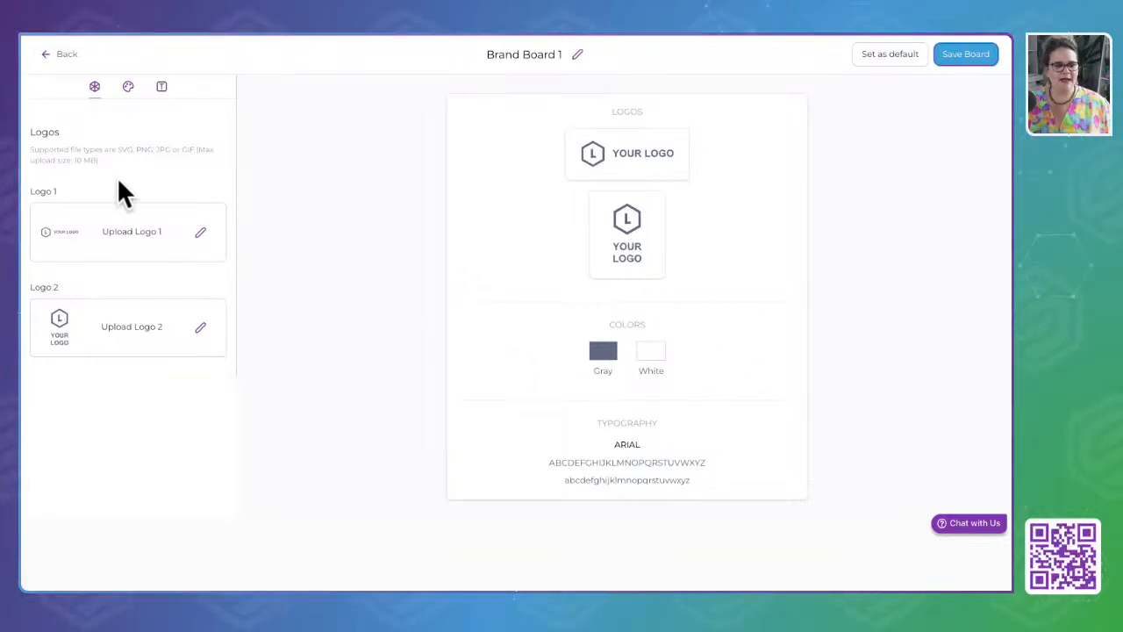
Add seven more colour entries to the brand board's palette, keeping their default grey
click(129, 87)
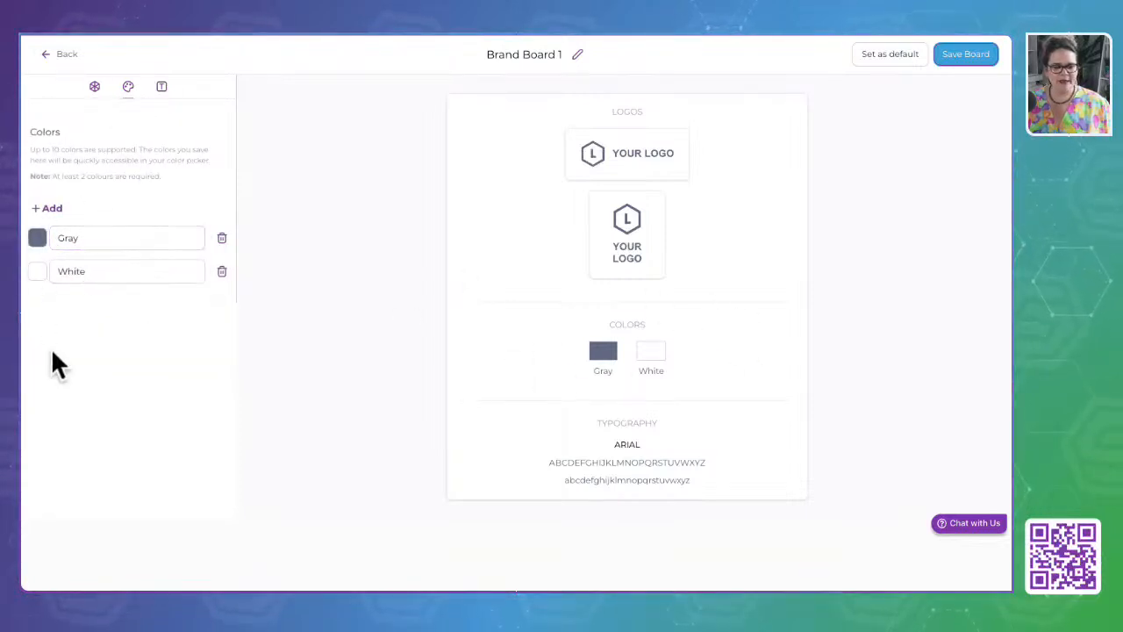
click(48, 209)
click(47, 209)
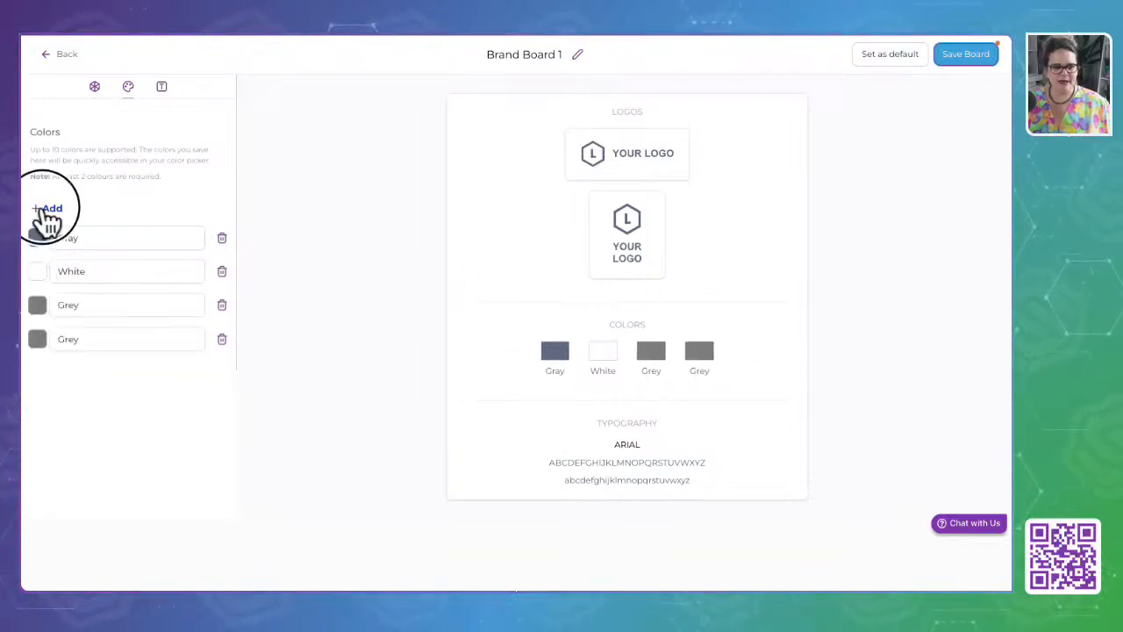
click(47, 209)
click(48, 208)
click(48, 209)
click(48, 208)
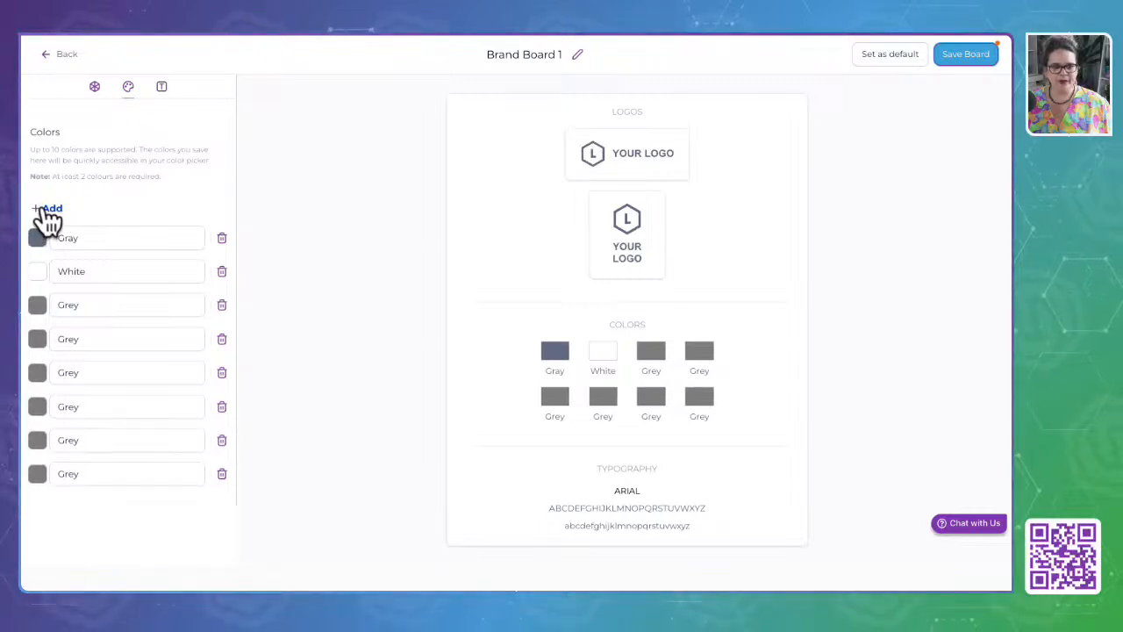
click(49, 211)
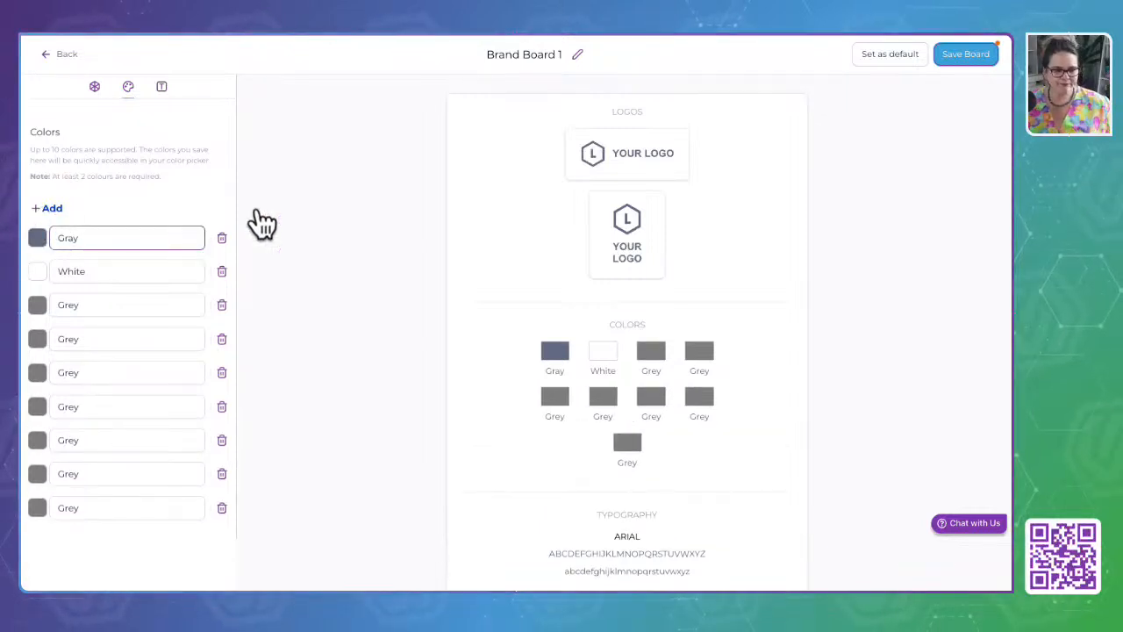
Add four more Arial font entries to the brand board's typography, and save the board
click(161, 86)
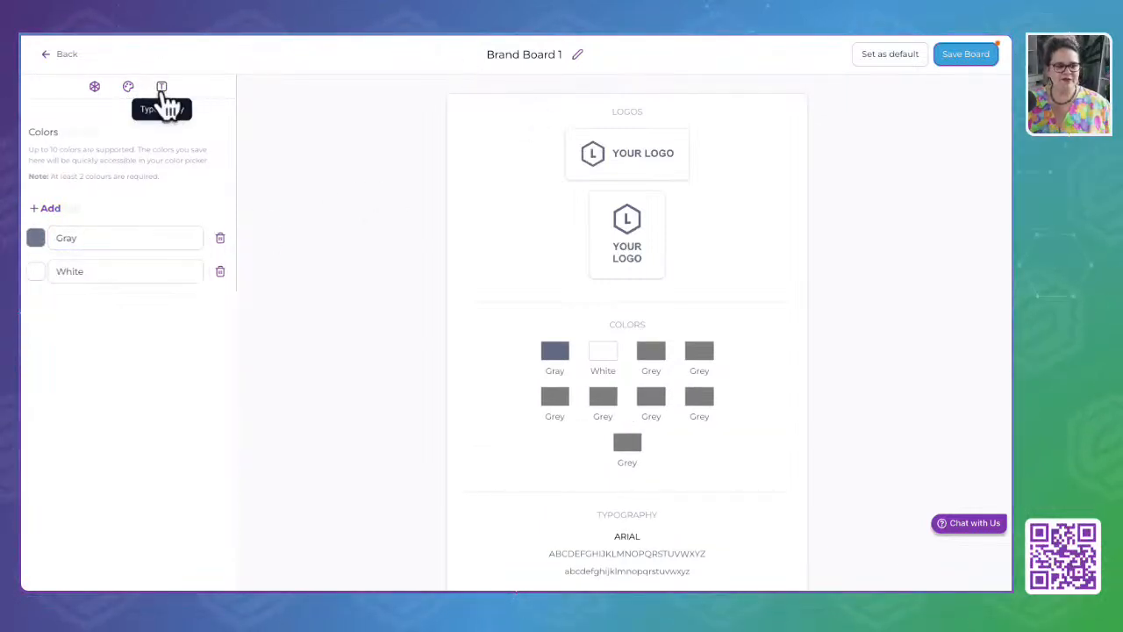
click(48, 210)
click(47, 211)
click(48, 210)
click(48, 211)
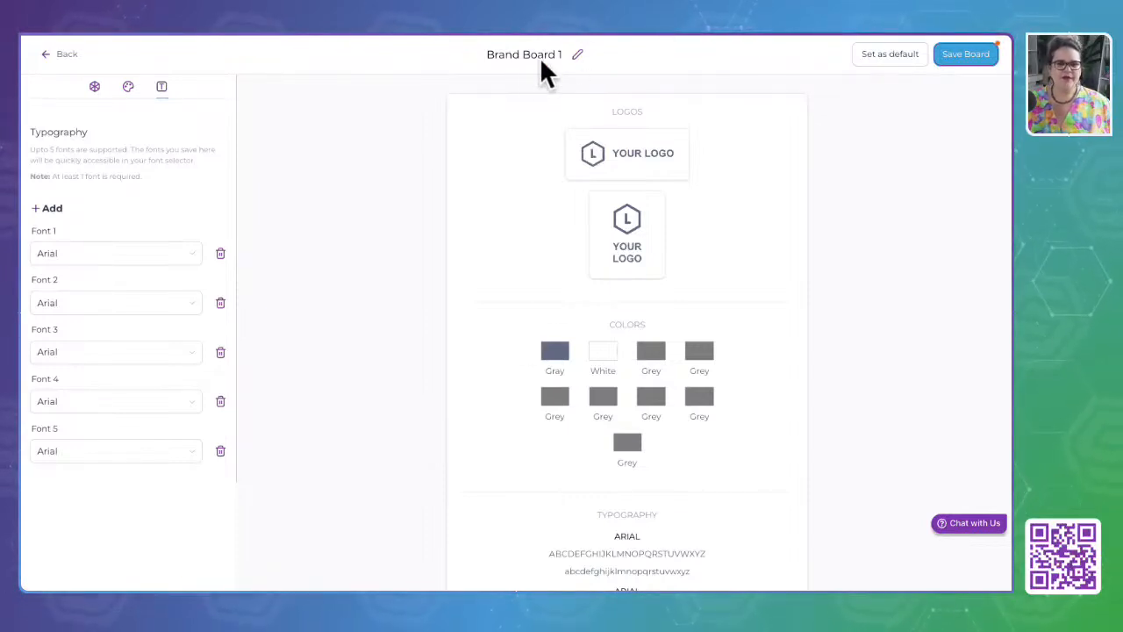
click(512, 59)
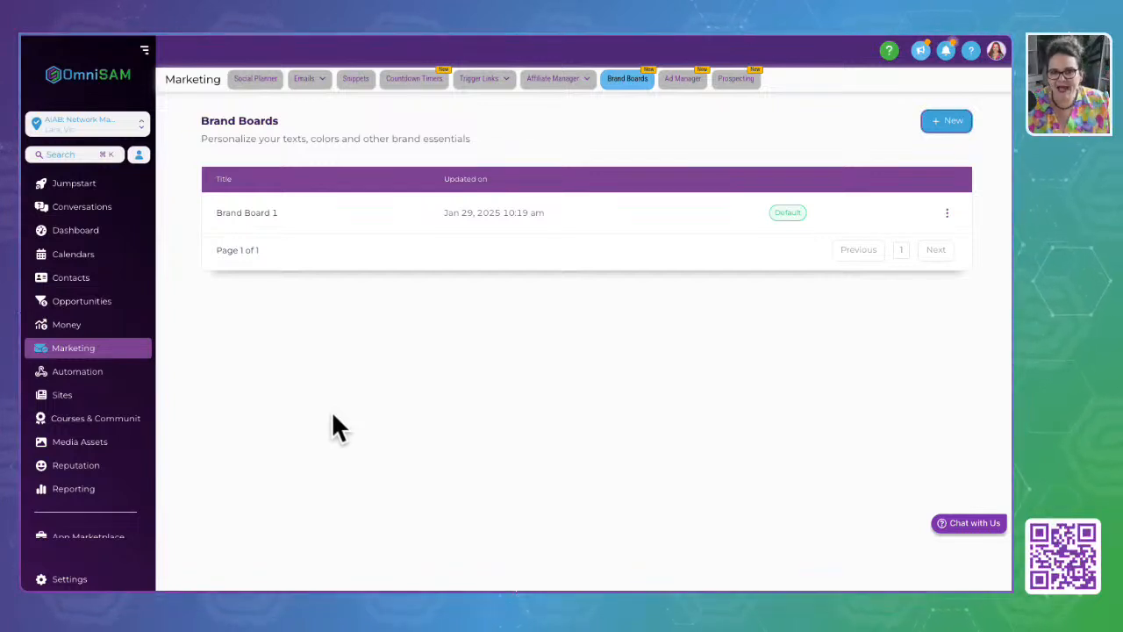
Review the Ad Manager and Prospecting premium offers, and open the sample marketing audit report
click(682, 104)
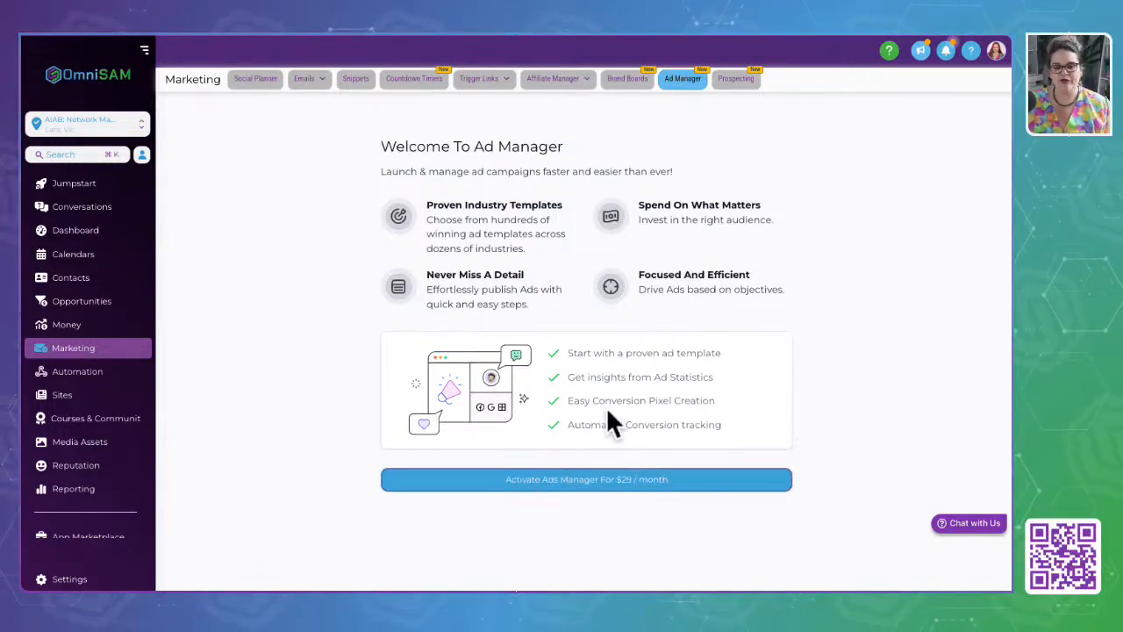
click(735, 79)
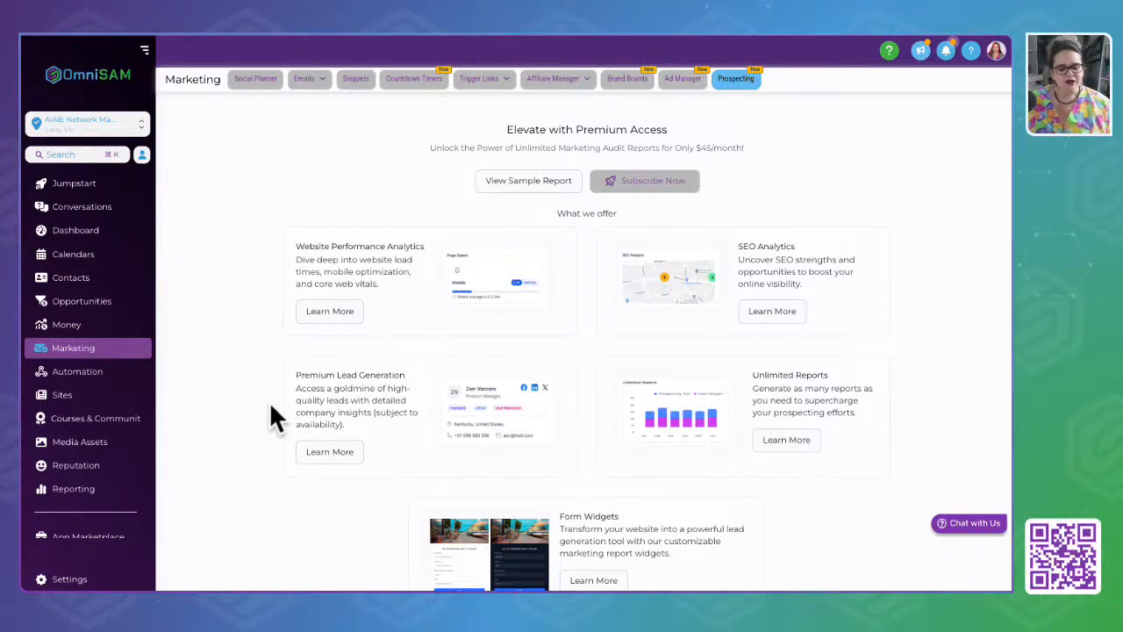
scroll(273, 404, down, 1)
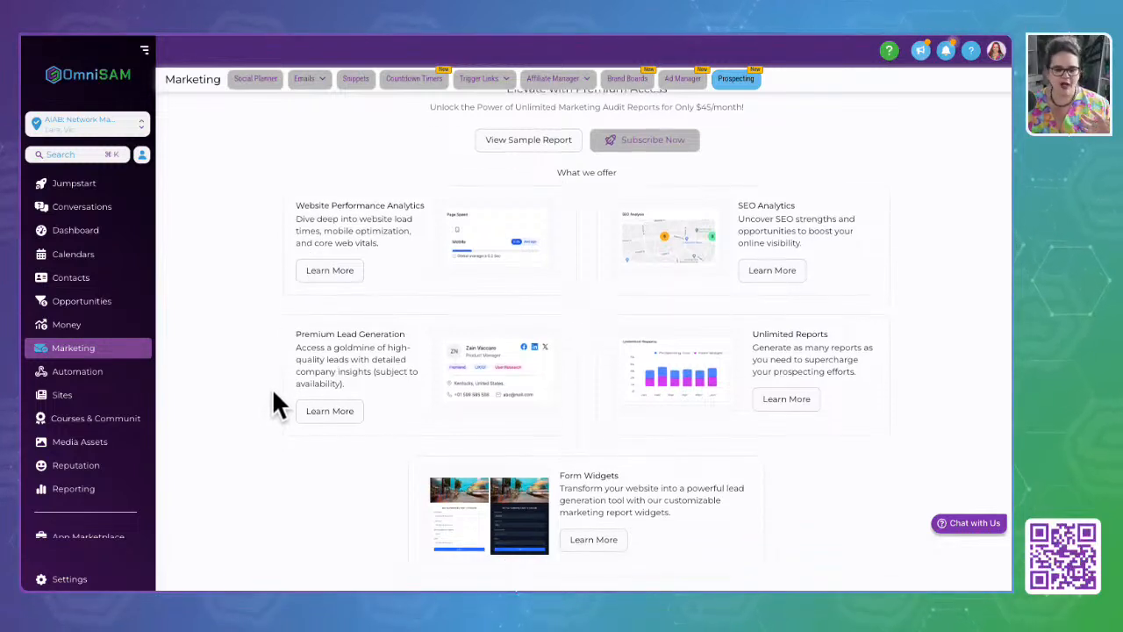
scroll(273, 404, up, 1)
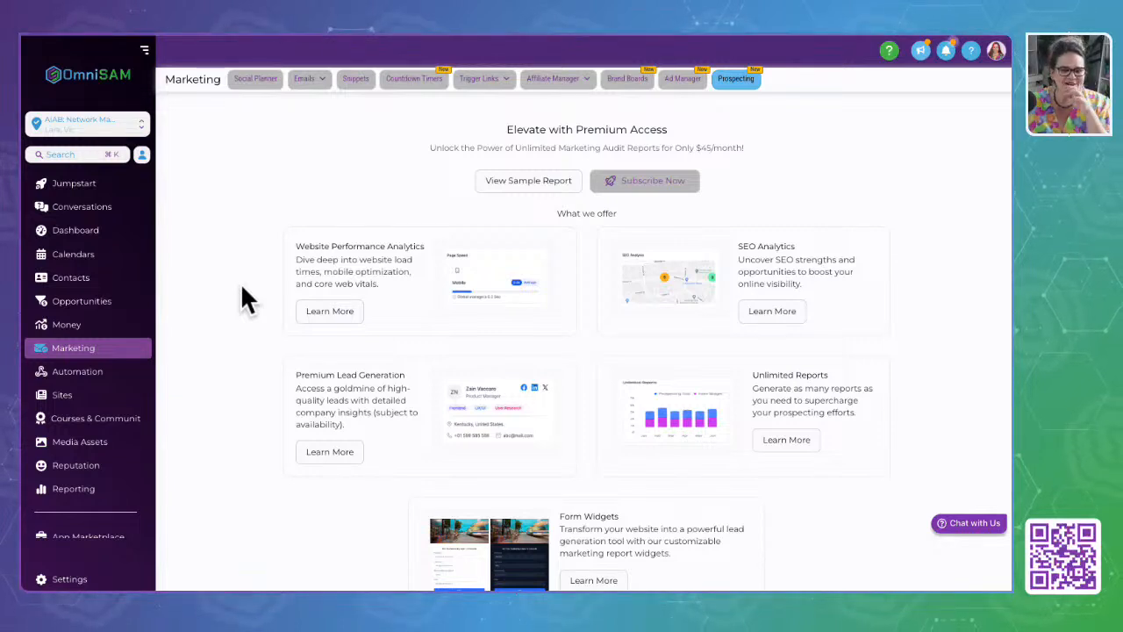
click(528, 180)
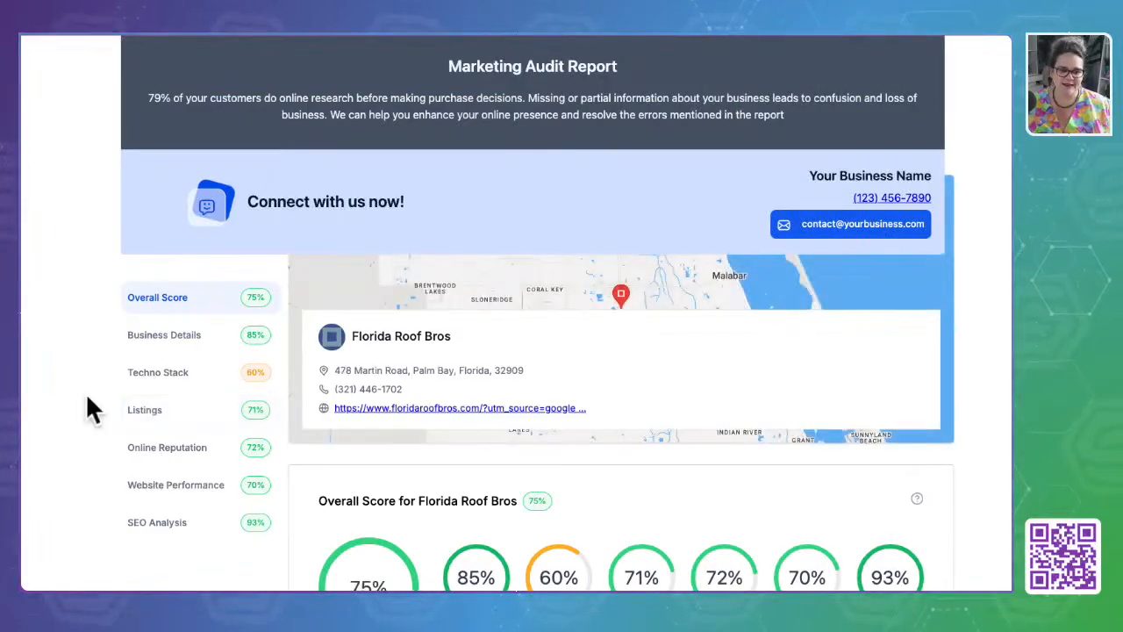
Examine the overall score and the business details checks in the sample Marketing Audit Report
scroll(54, 421, down, 4)
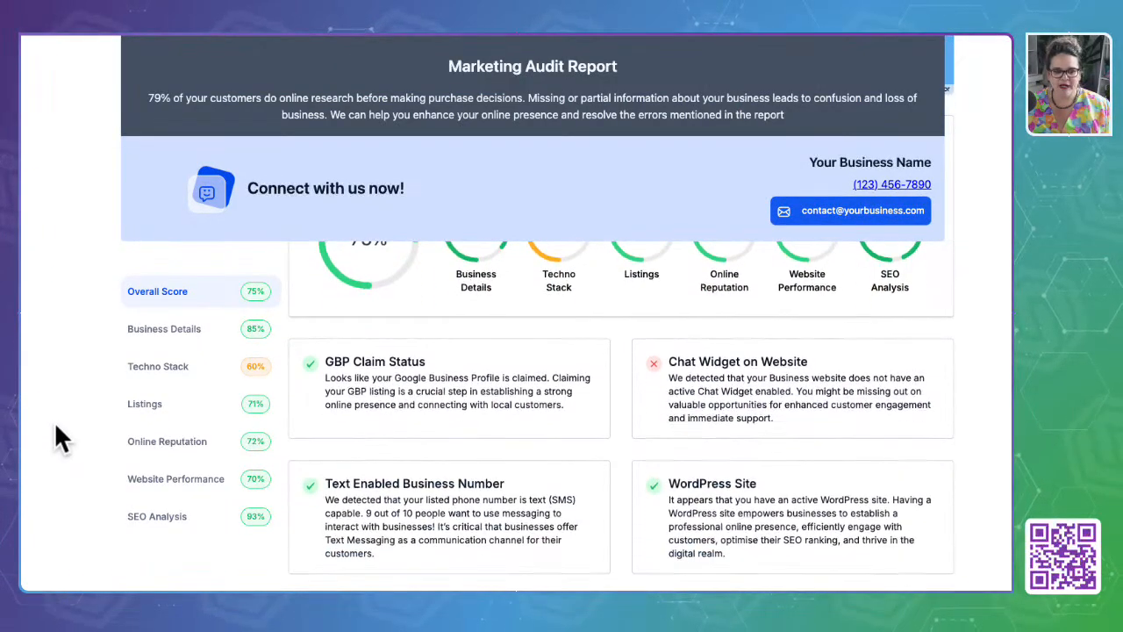
scroll(54, 422, down, 3)
scroll(55, 427, down, 1)
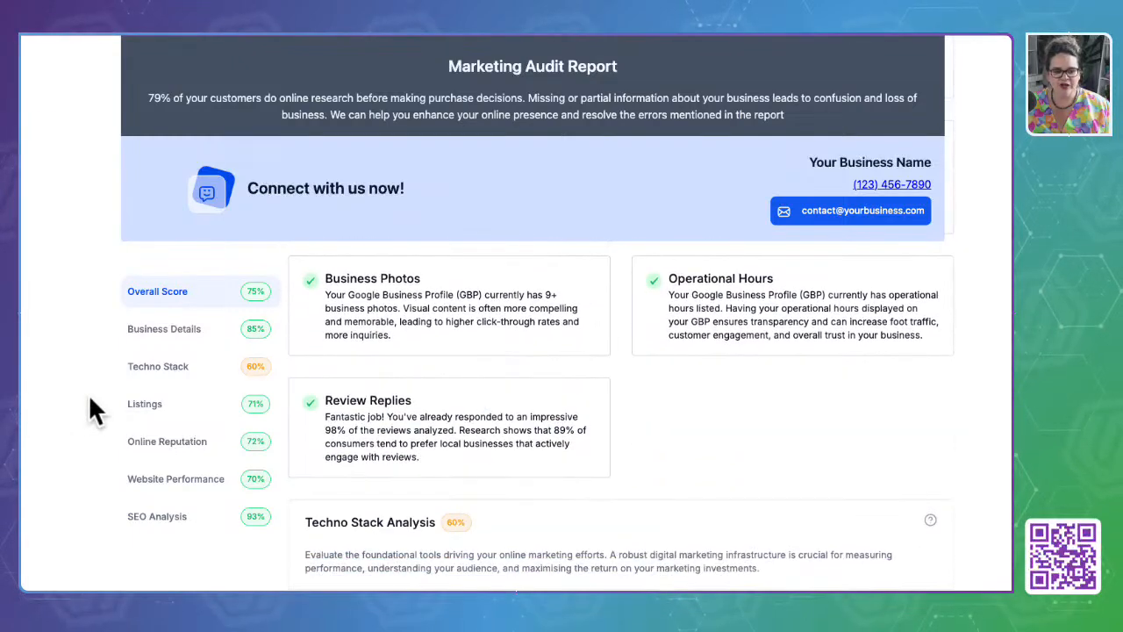
click(160, 327)
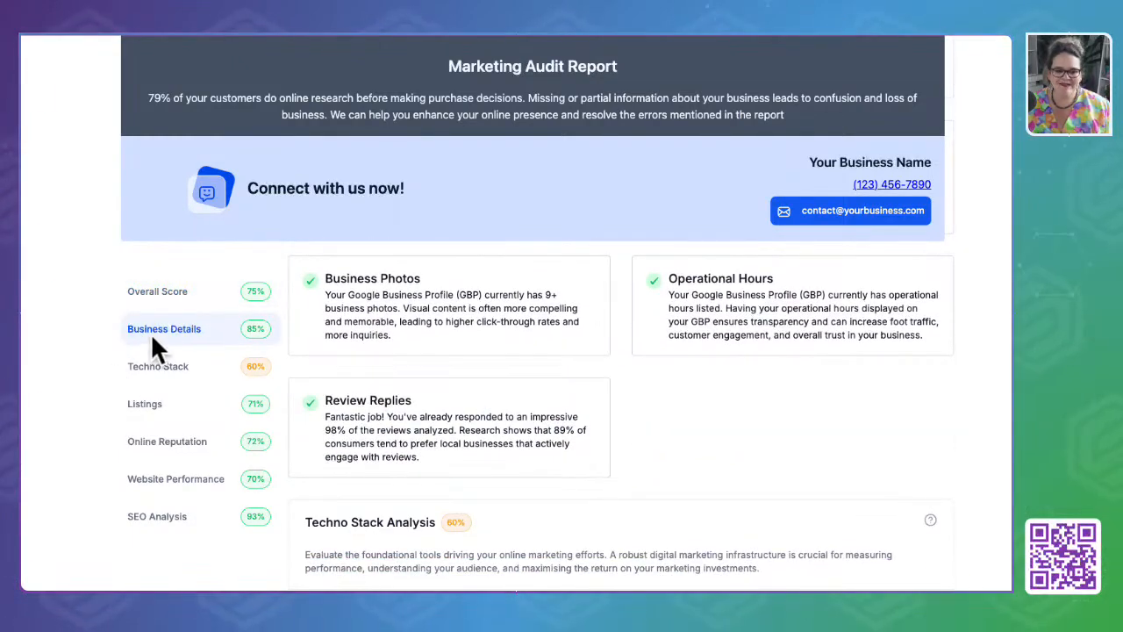
scroll(153, 344, up, 8)
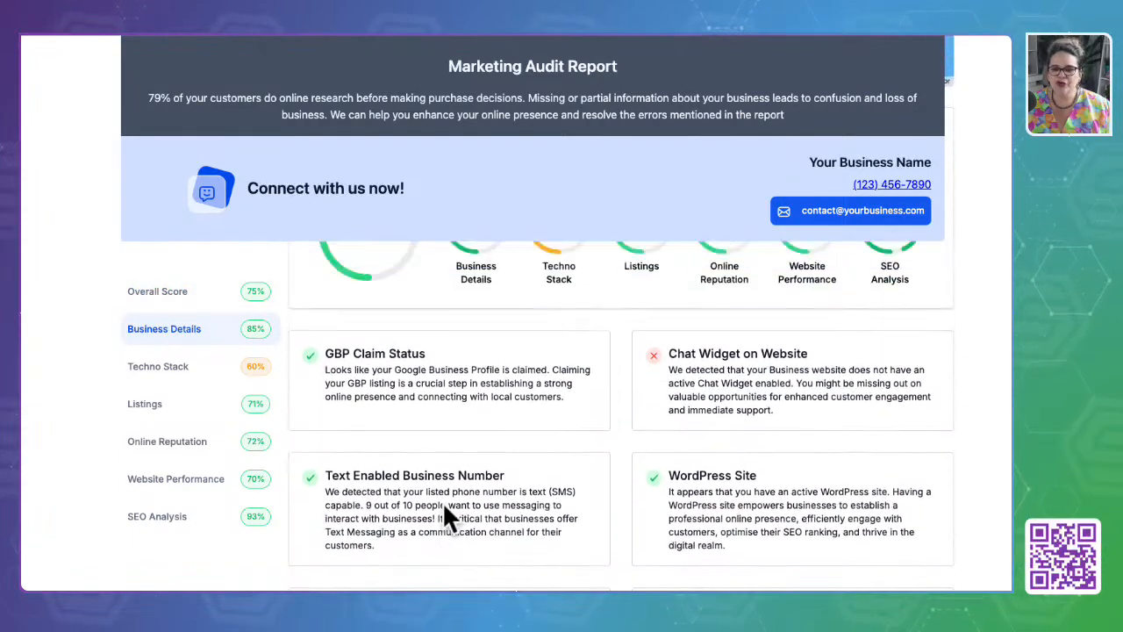
scroll(446, 514, up, 1)
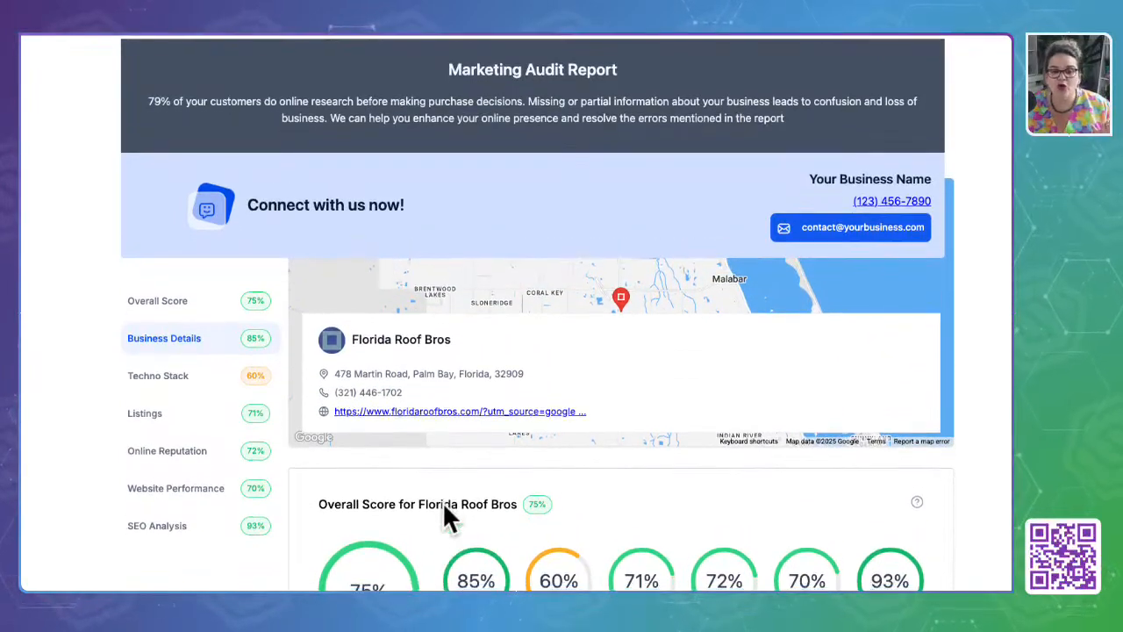
scroll(678, 375, down, 3)
scroll(677, 373, down, 3)
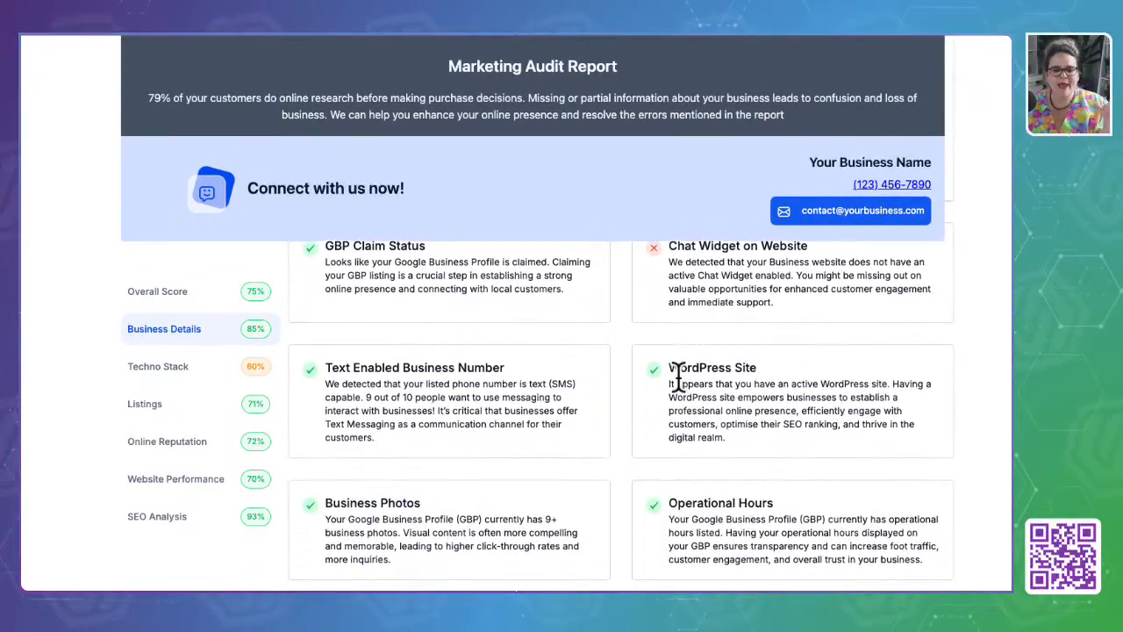
scroll(678, 377, down, 3)
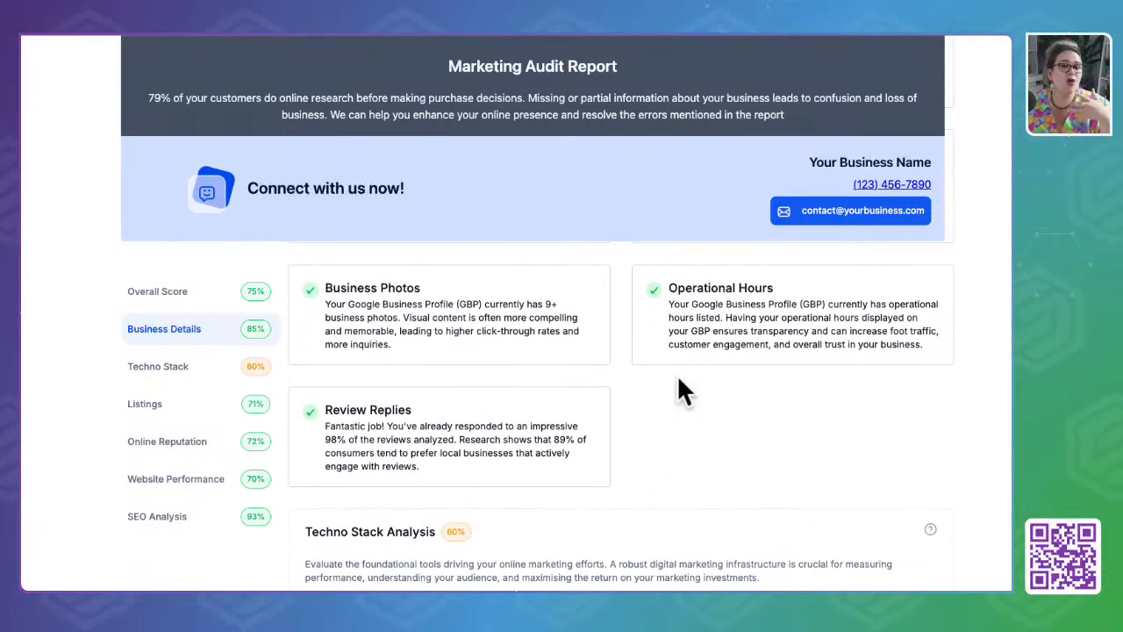
Examine the audit report's Listings section, including the directory table with each listing's business name, phone number, address and status
scroll(677, 377, down, 5)
scroll(677, 378, down, 9)
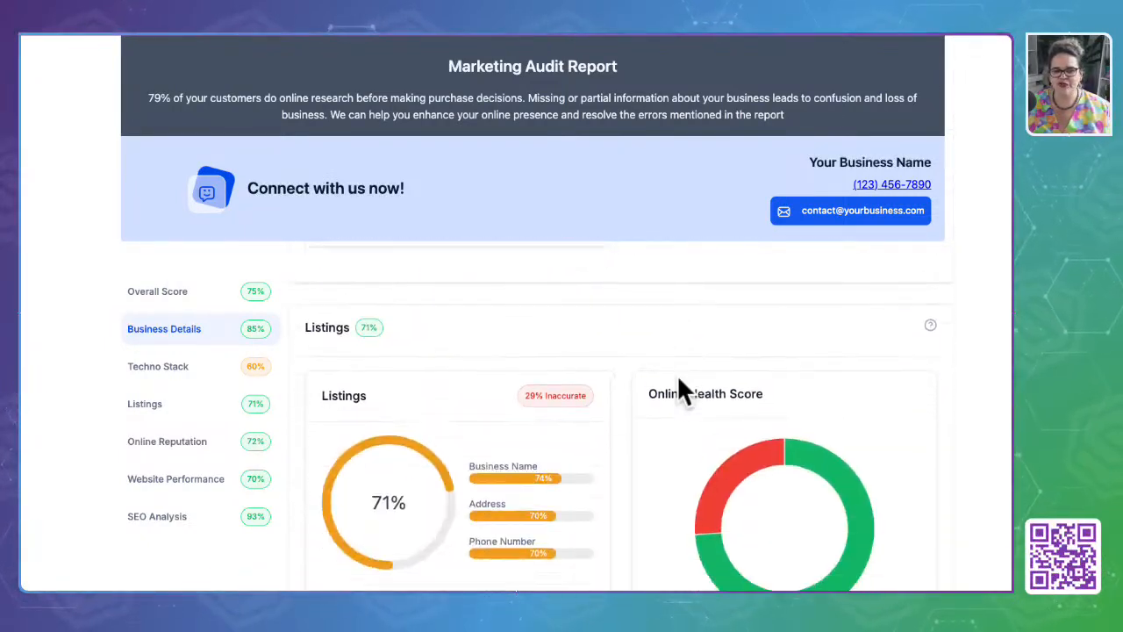
scroll(678, 380, down, 5)
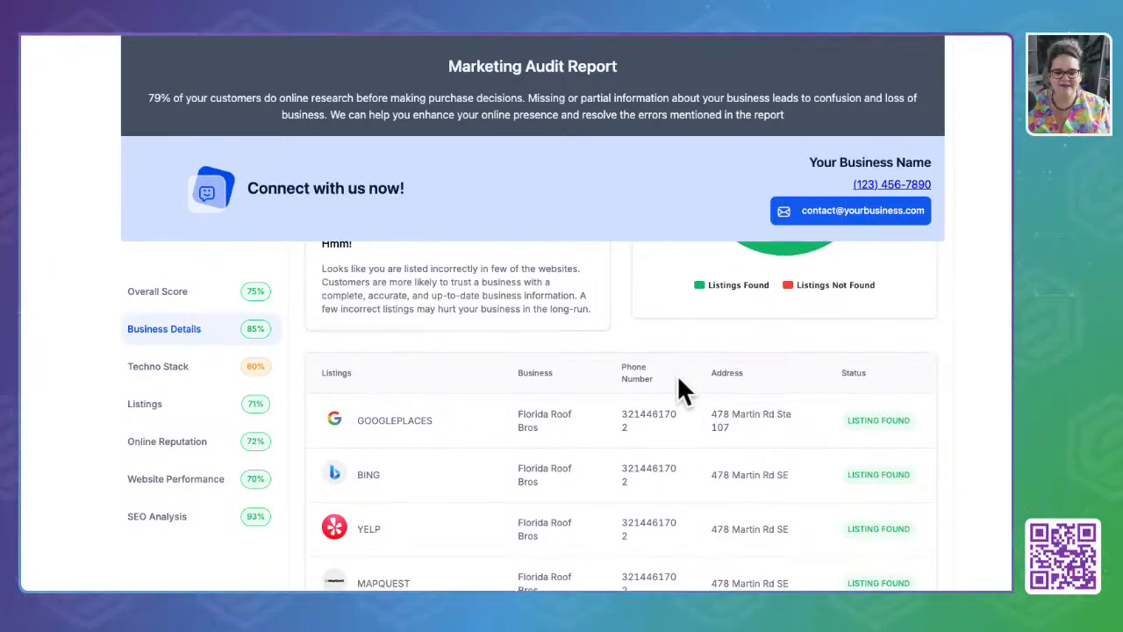
scroll(403, 430, down, 5)
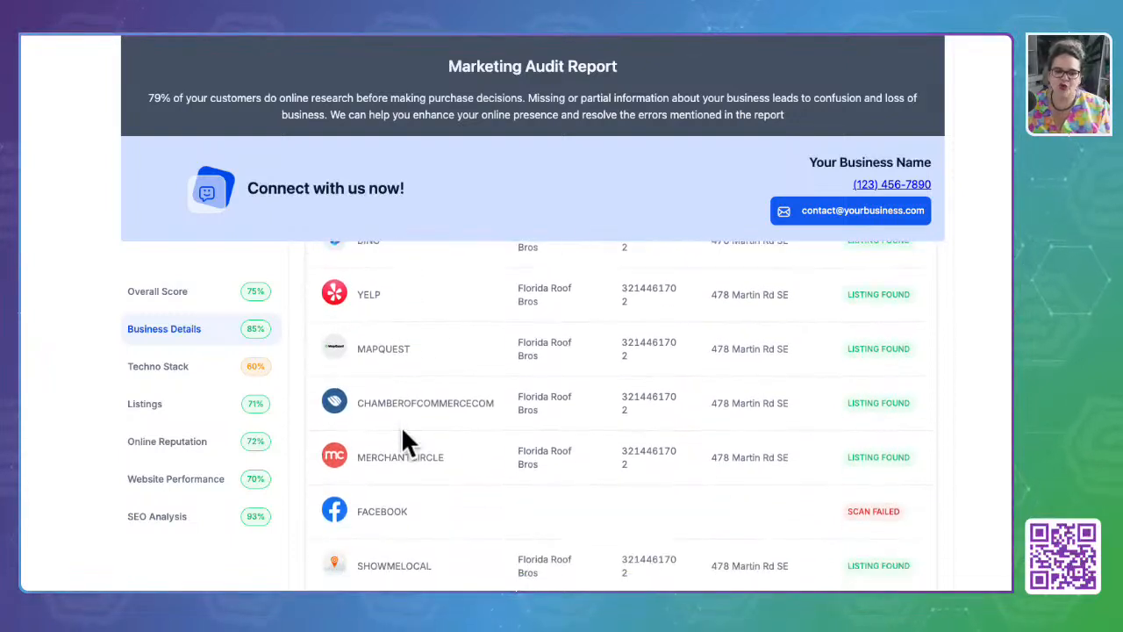
scroll(403, 430, down, 4)
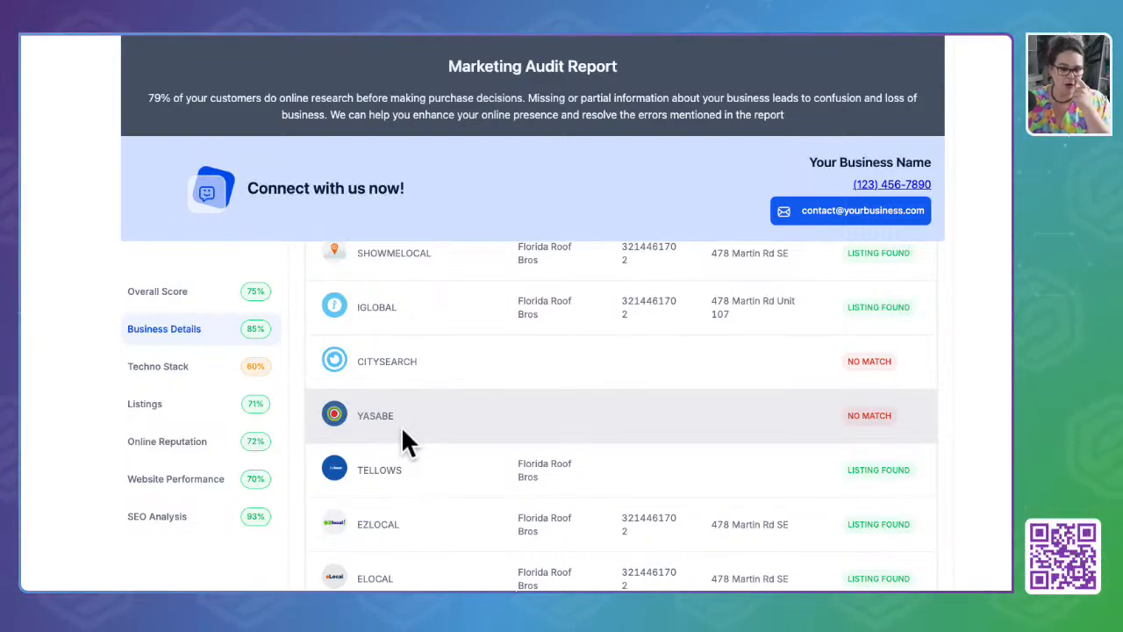
scroll(402, 429, down, 10)
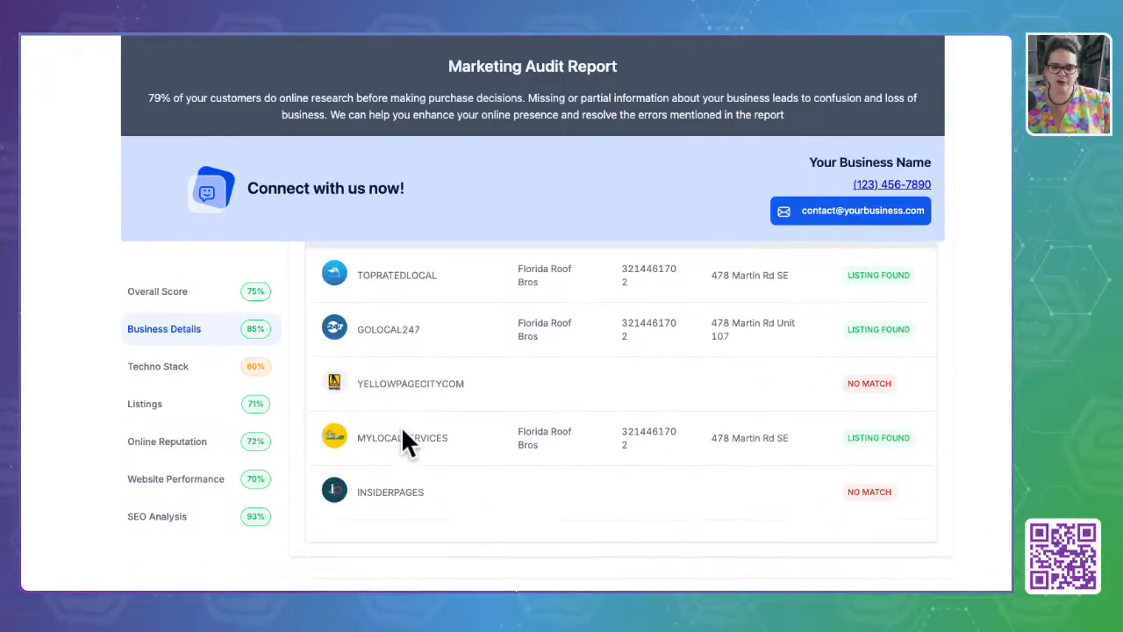
scroll(403, 430, up, 8)
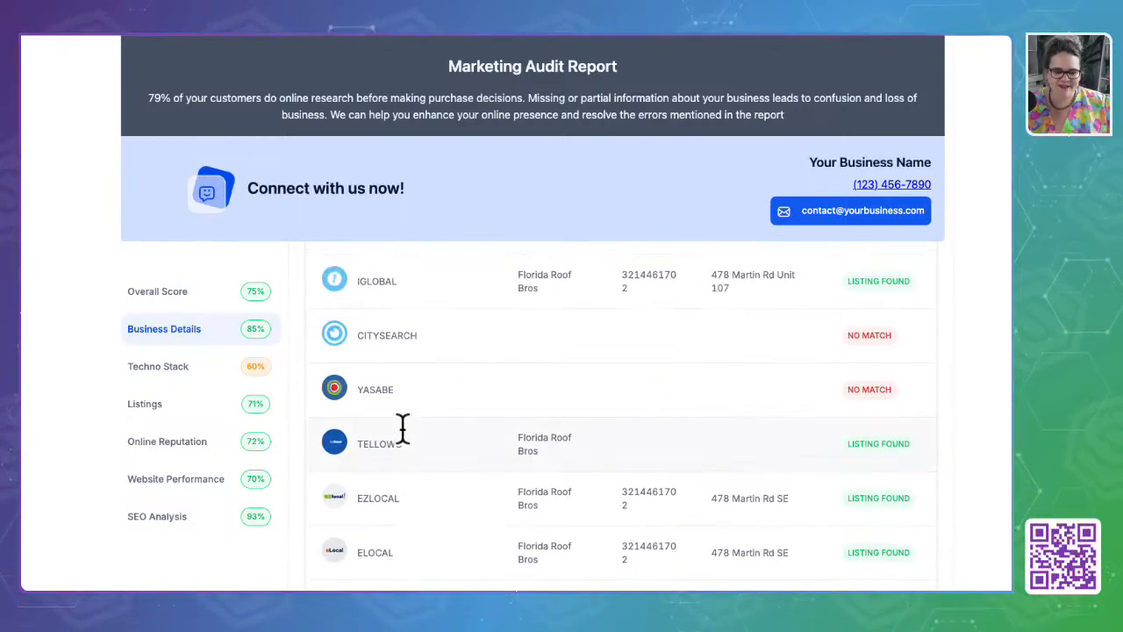
scroll(403, 434, up, 8)
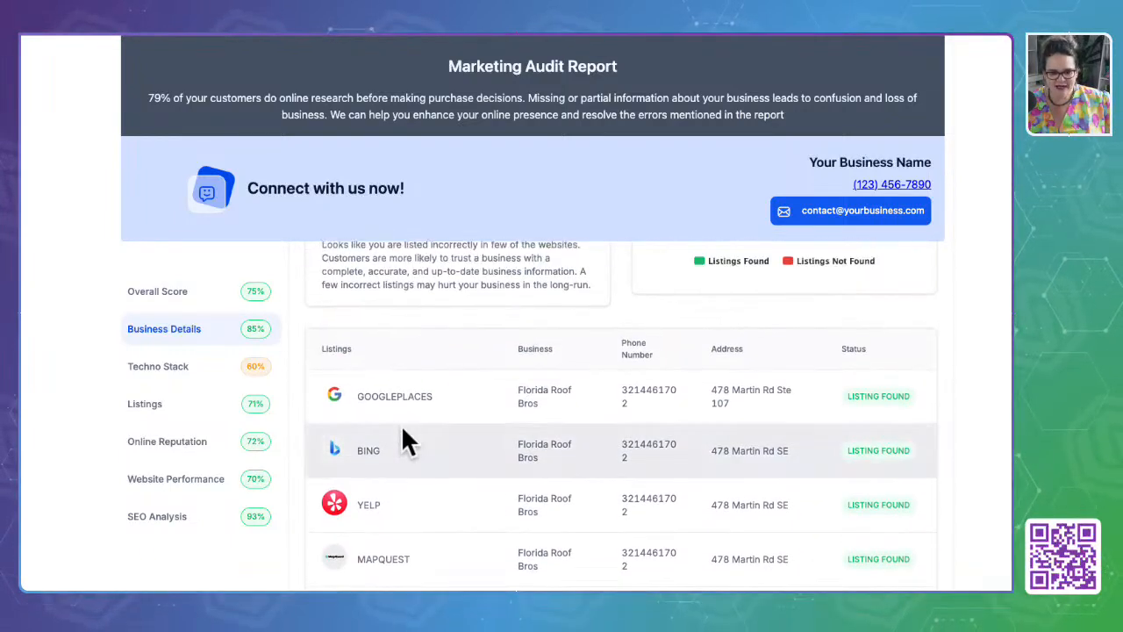
scroll(371, 505, down, 3)
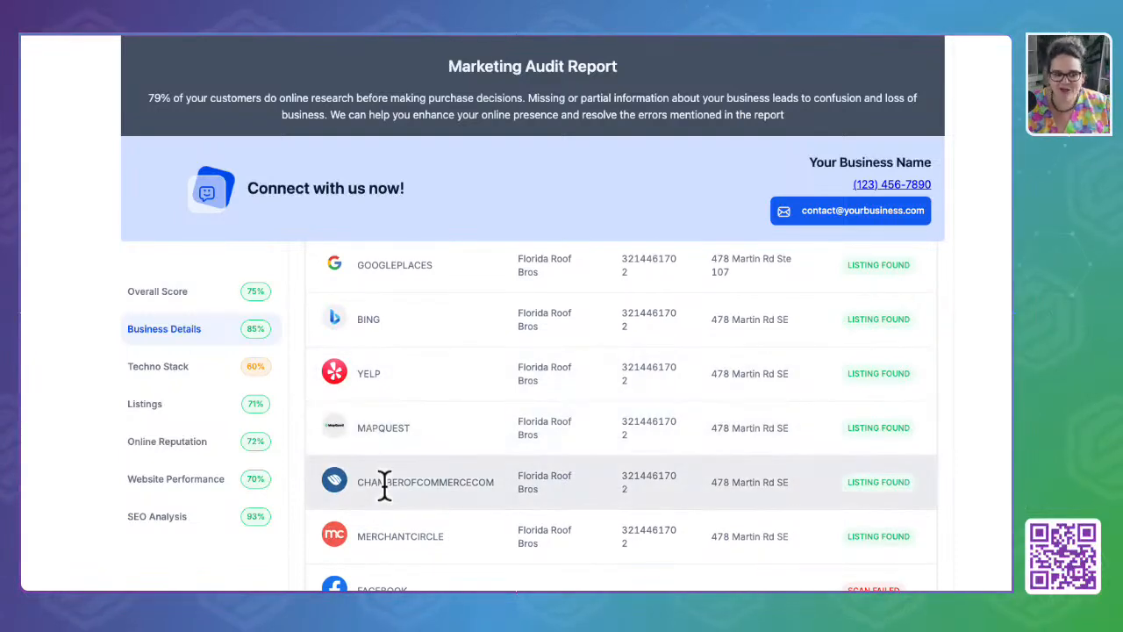
scroll(385, 485, down, 8)
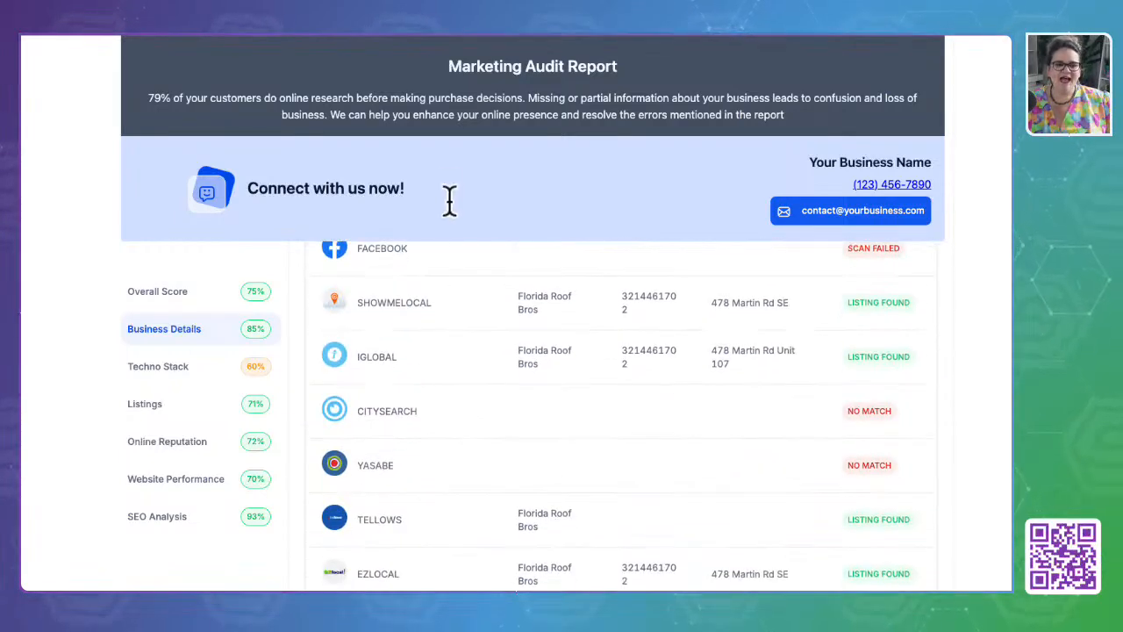
scroll(452, 463, down, 5)
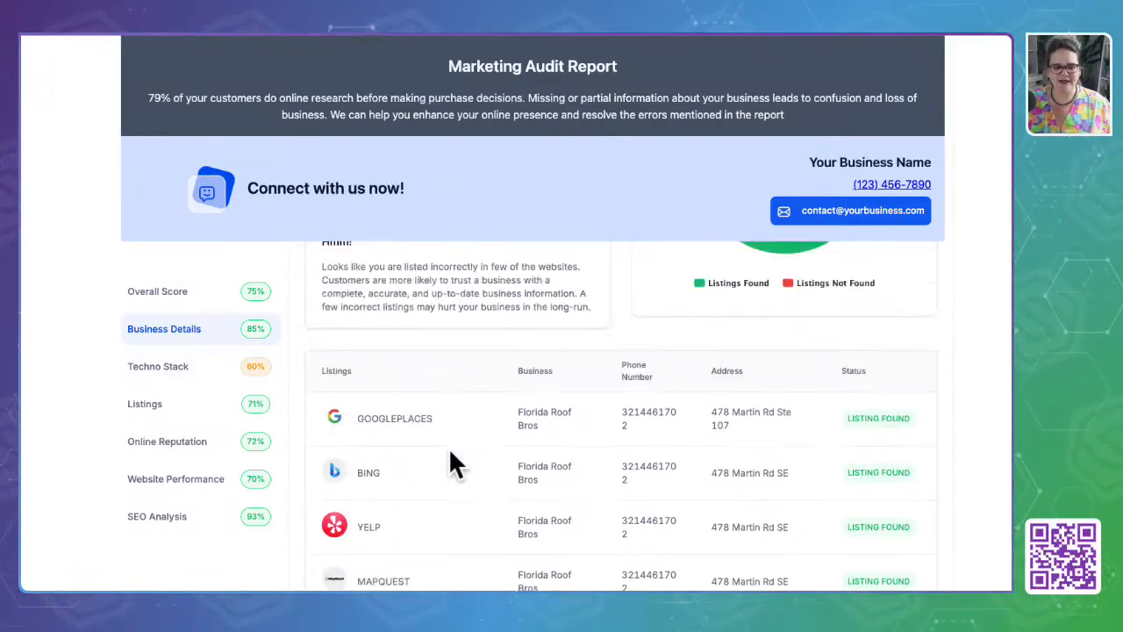
scroll(451, 461, up, 10)
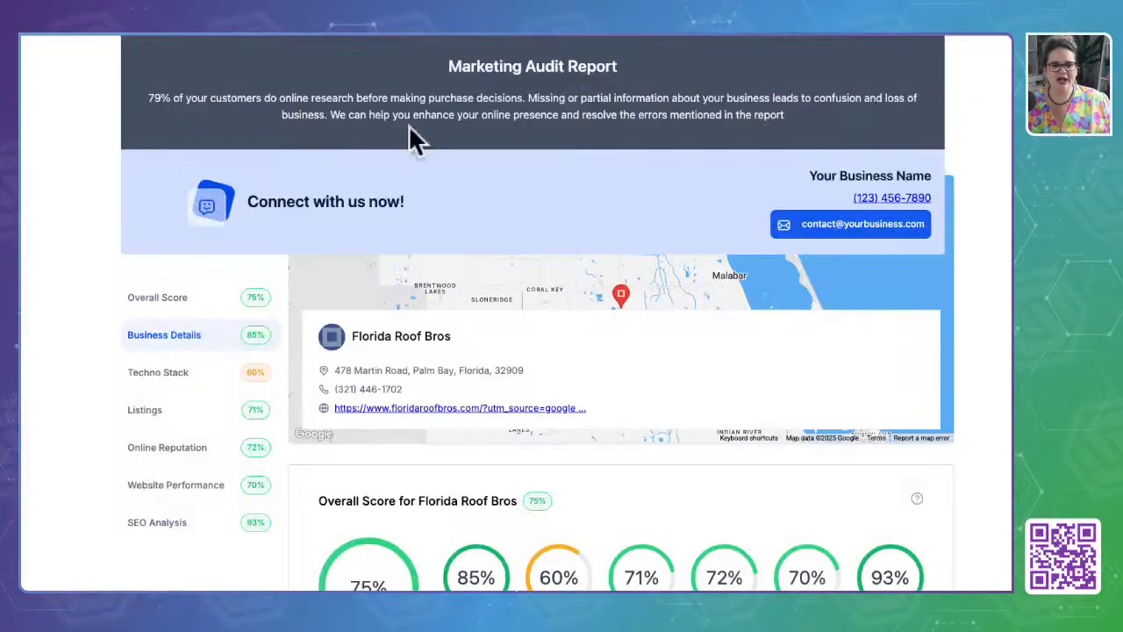
scroll(555, 343, down, 10)
scroll(557, 345, down, 10)
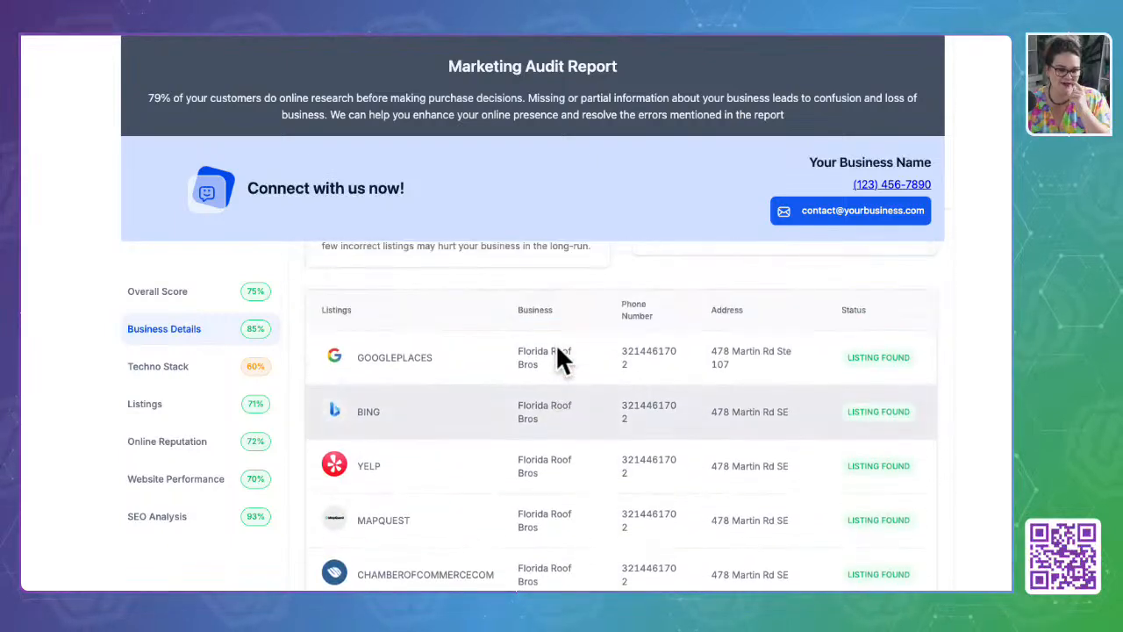
scroll(556, 343, down, 5)
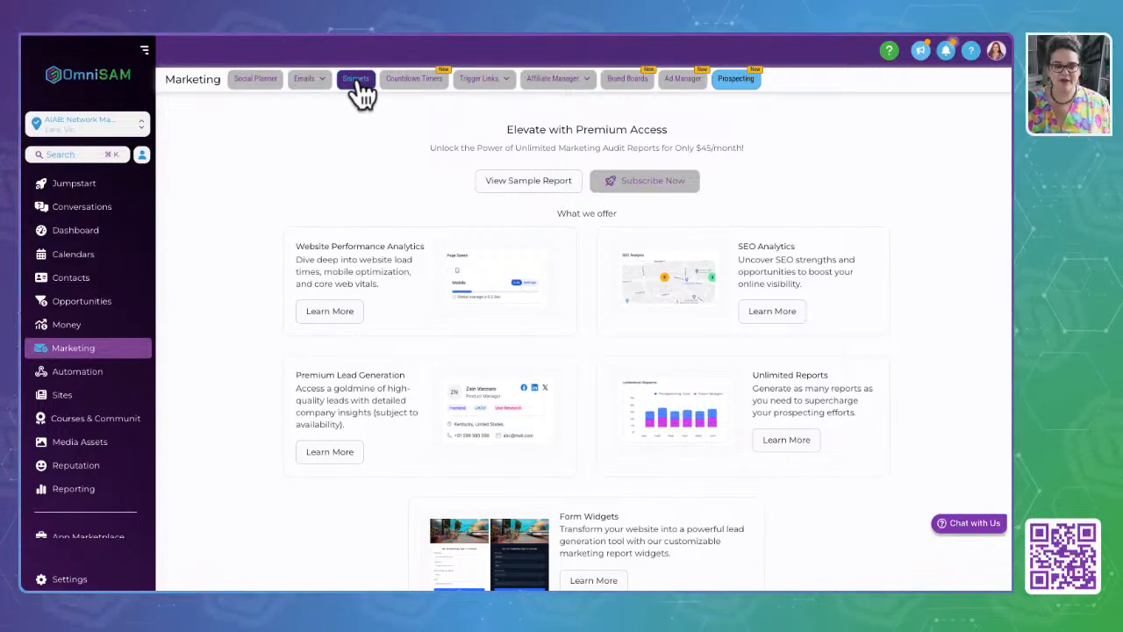
Revisit the Countdown Timers page in the Marketing area and look over the Trigger Links and Affiliate Manager options
click(422, 84)
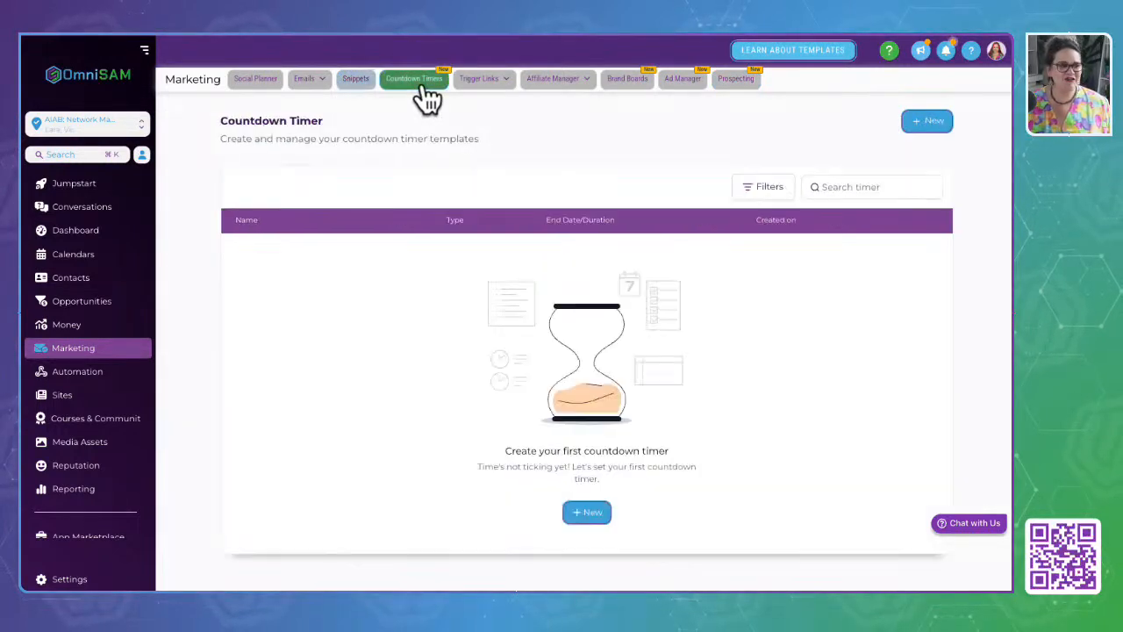
mouse_move(513, 97)
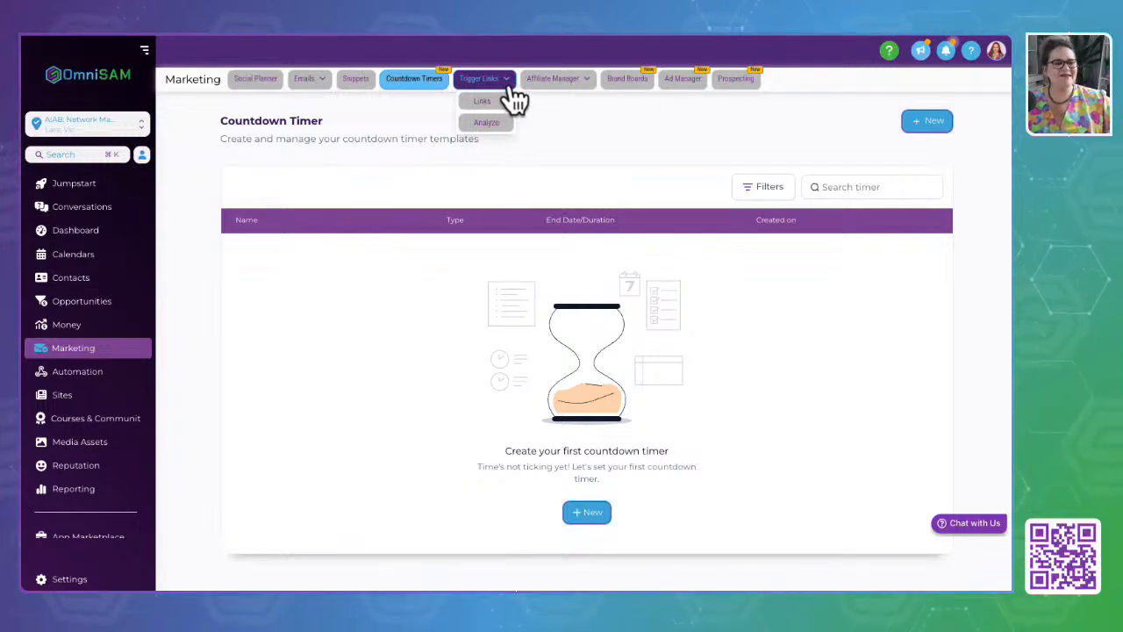
mouse_move(552, 88)
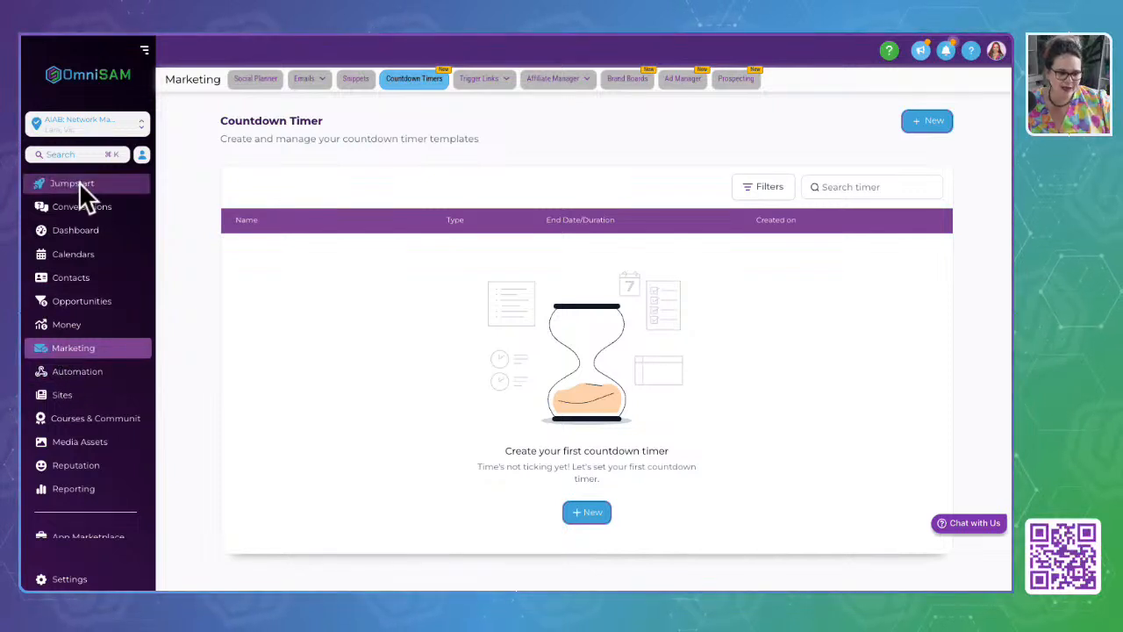
Open the Global Workflow Settings from the Automation area and turn on workflow notifications
click(67, 327)
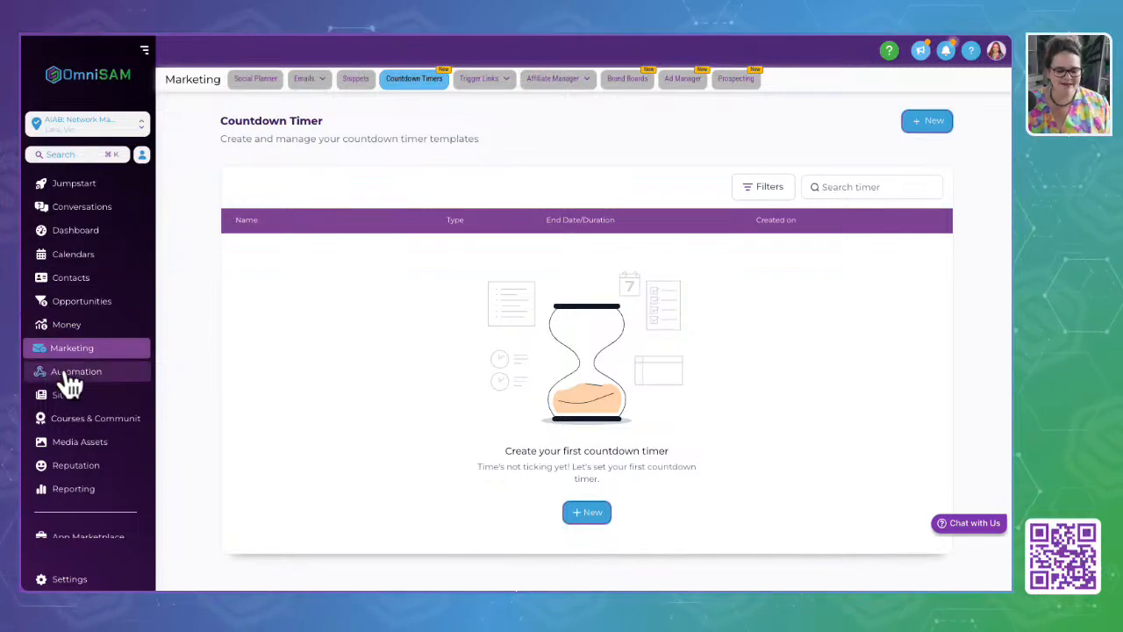
click(72, 373)
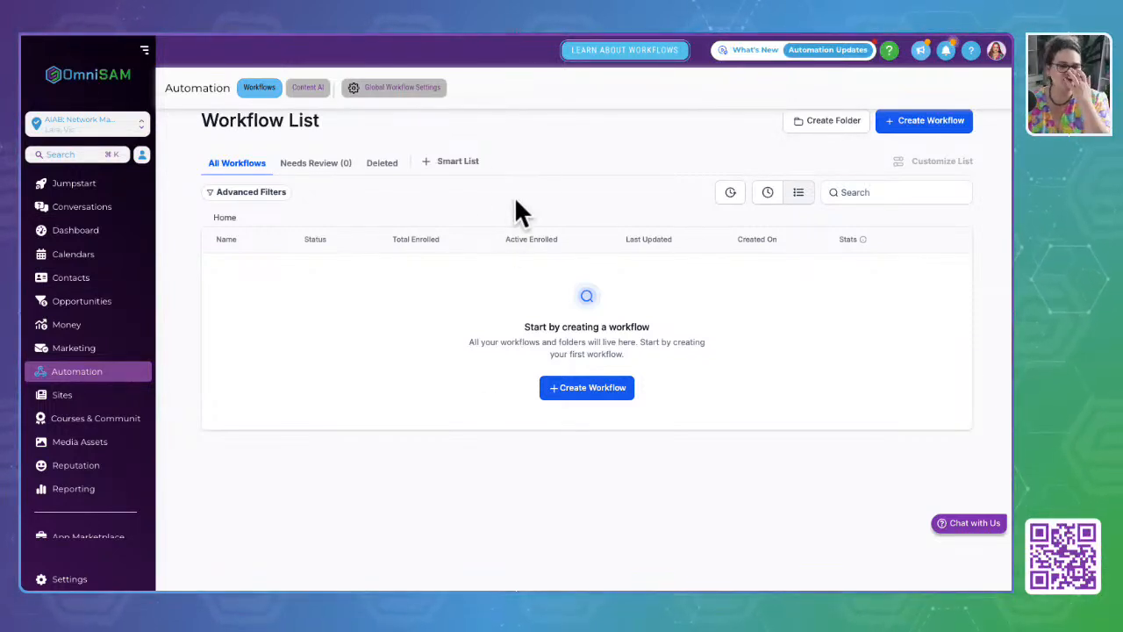
click(392, 92)
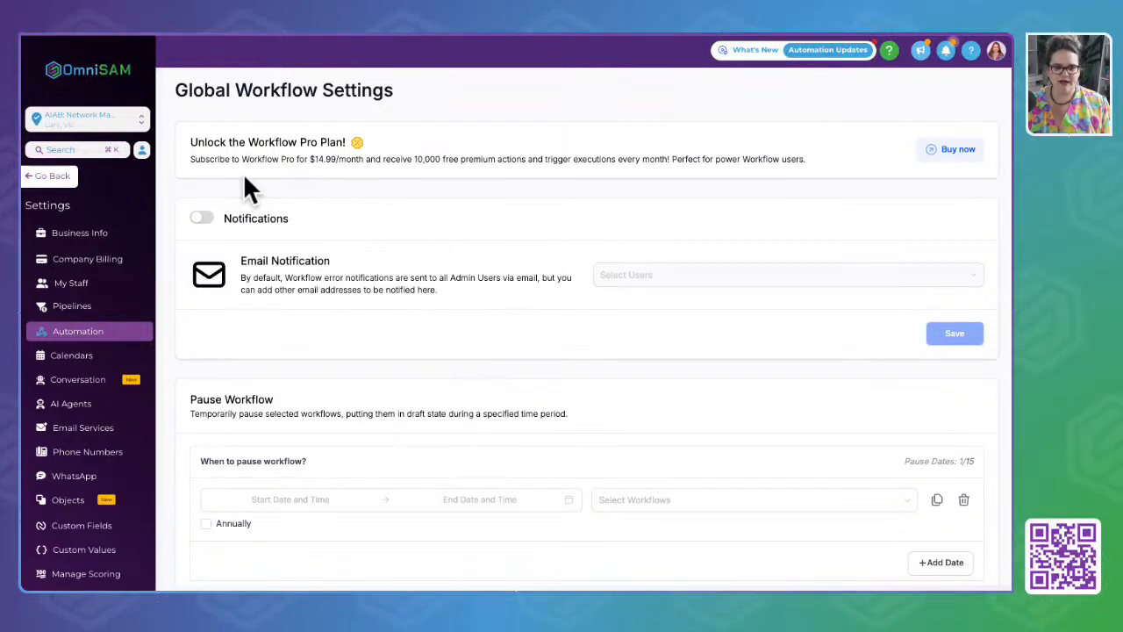
click(201, 218)
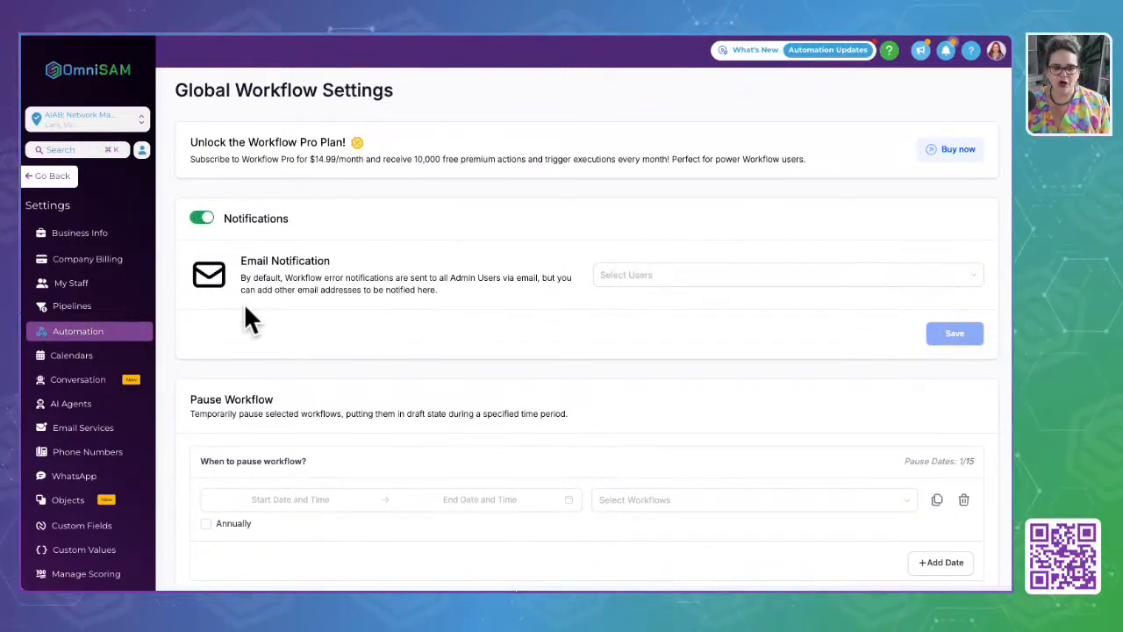
Review the Email Notification recipients setting and the Pause Workflow date options in the Global Workflow Settings
scroll(269, 412, down, 1)
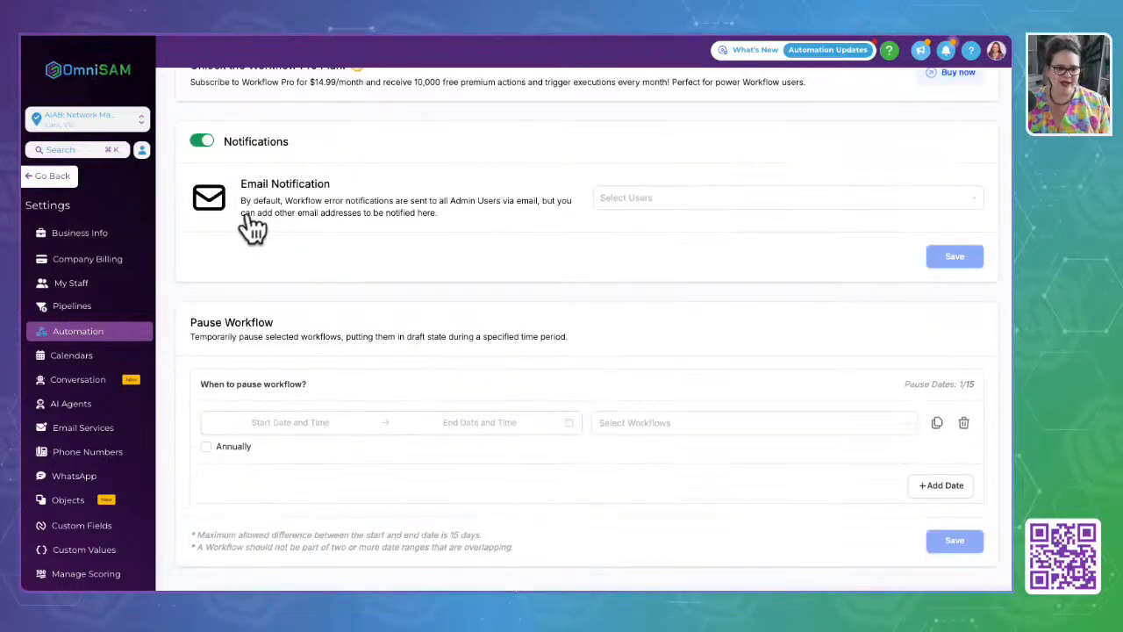
drag(241, 182, 485, 251)
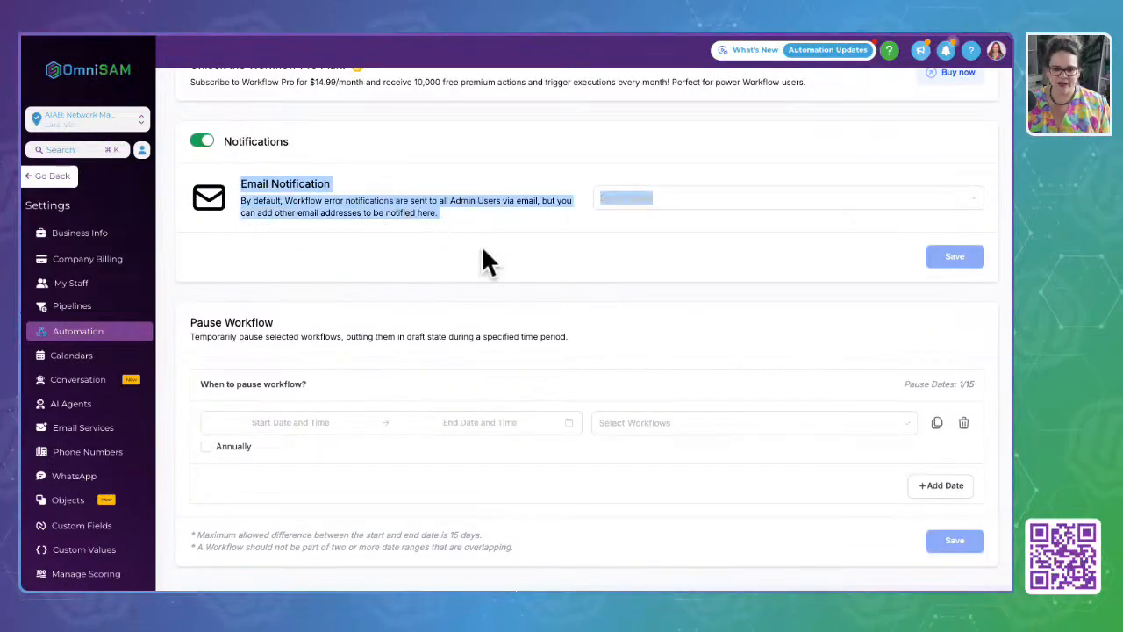
click(706, 202)
click(415, 242)
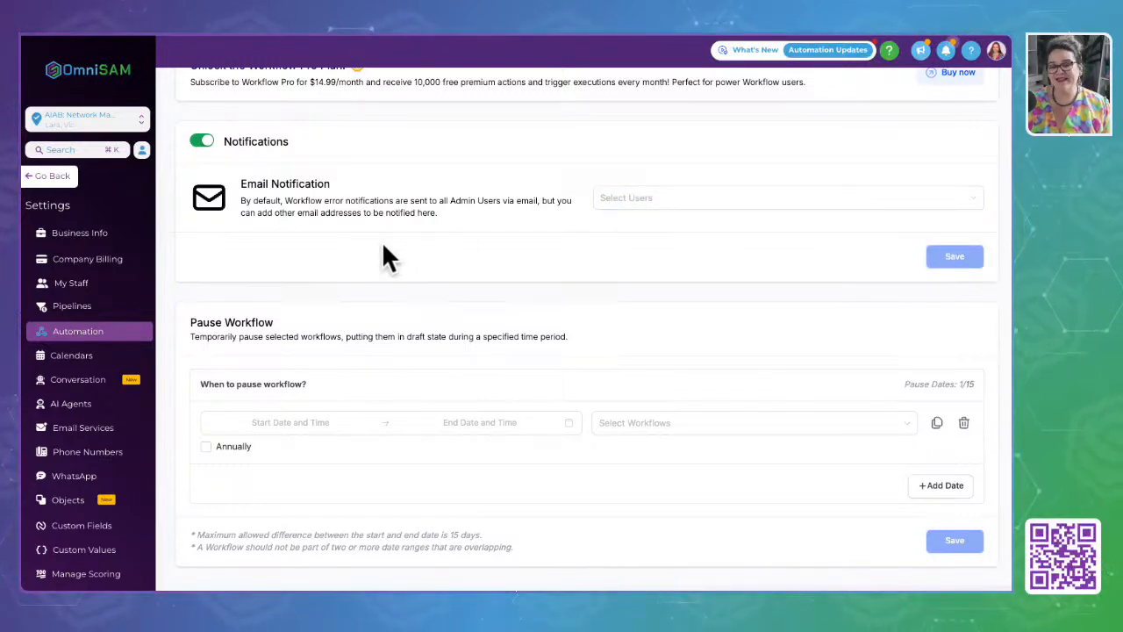
scroll(368, 326, down, 1)
scroll(368, 326, up, 1)
drag(183, 321, 654, 336)
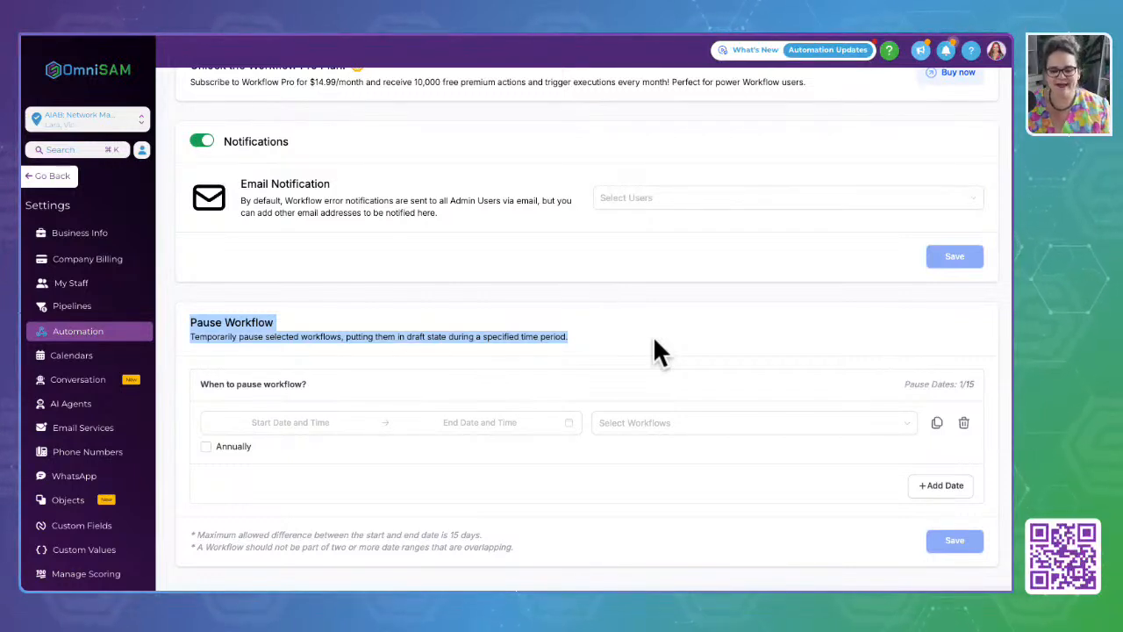
scroll(653, 342, up, 1)
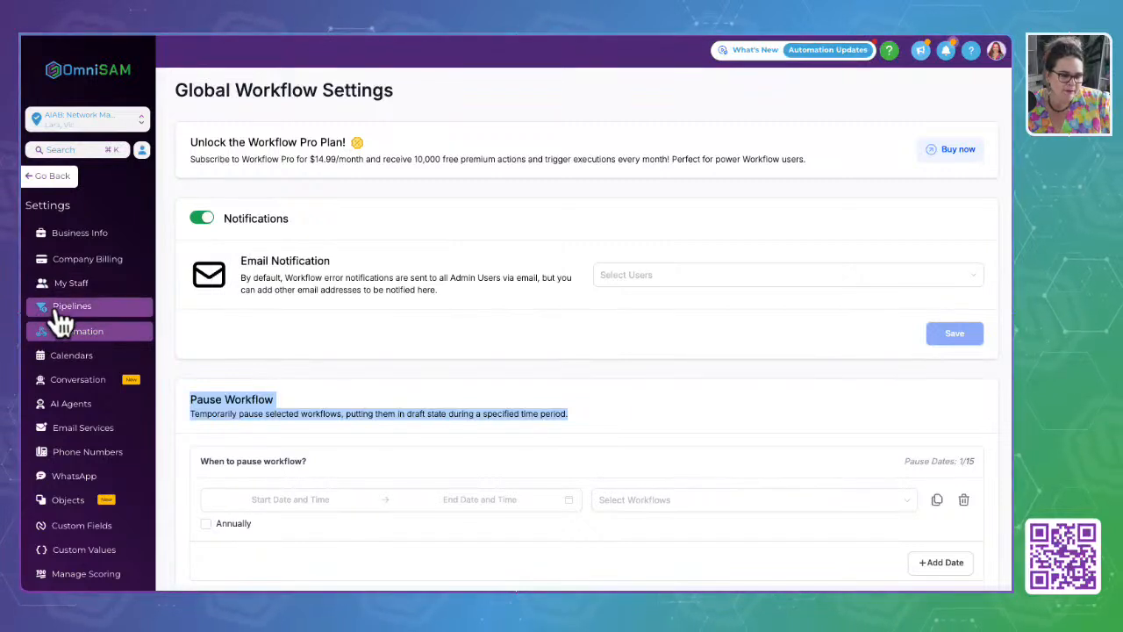
Return to the workflow list, start a new workflow and look over the available templates and recipes
click(52, 176)
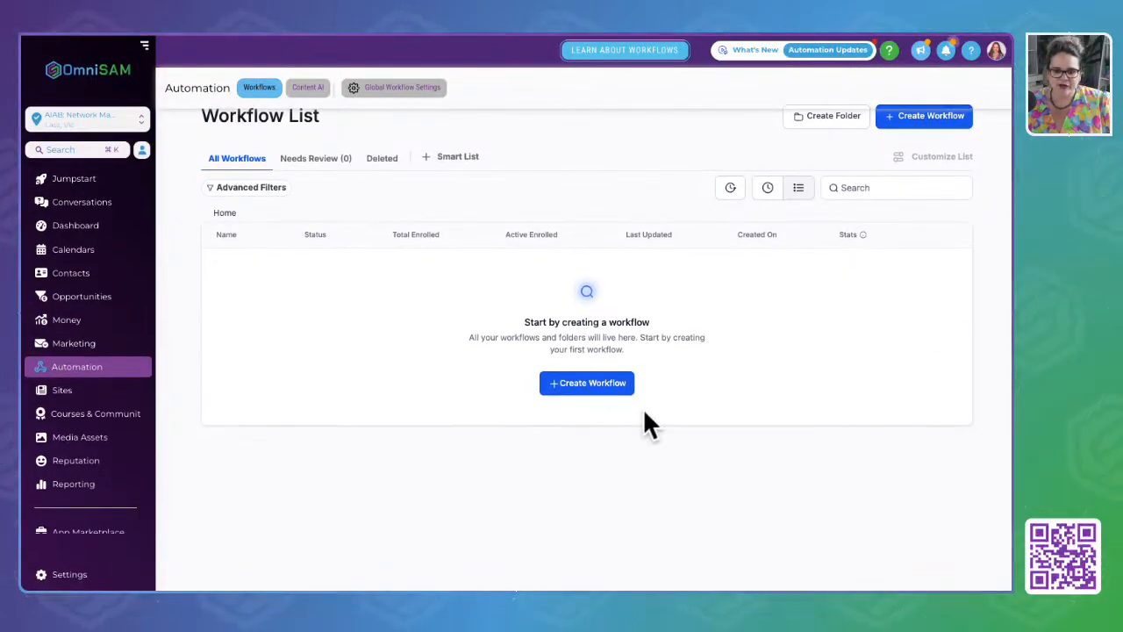
click(582, 386)
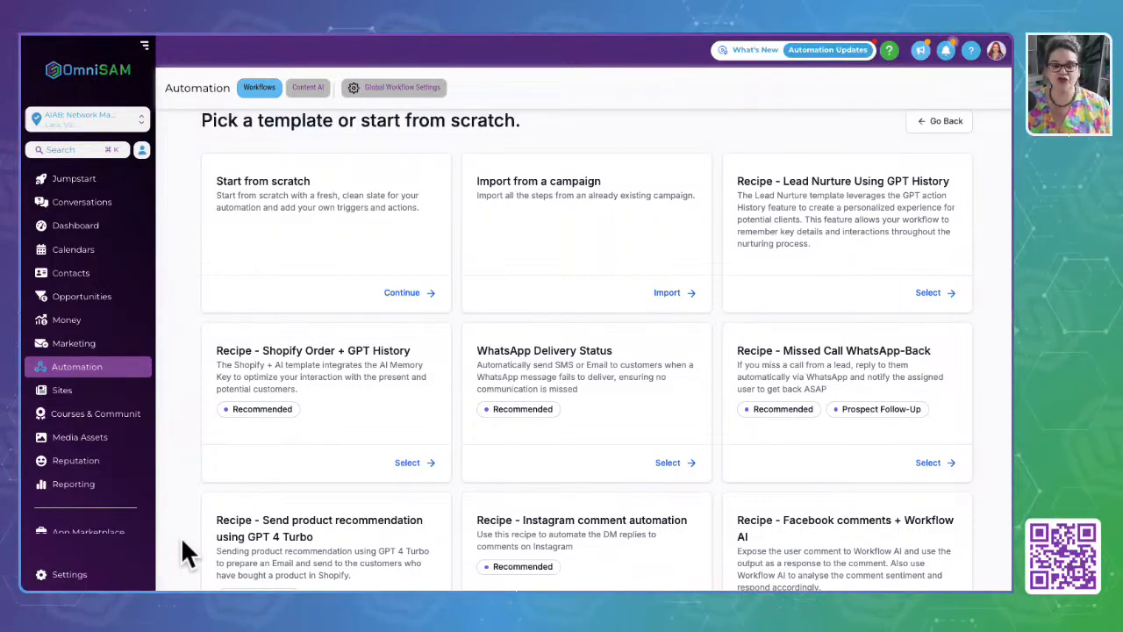
scroll(182, 551, down, 1)
scroll(183, 551, up, 1)
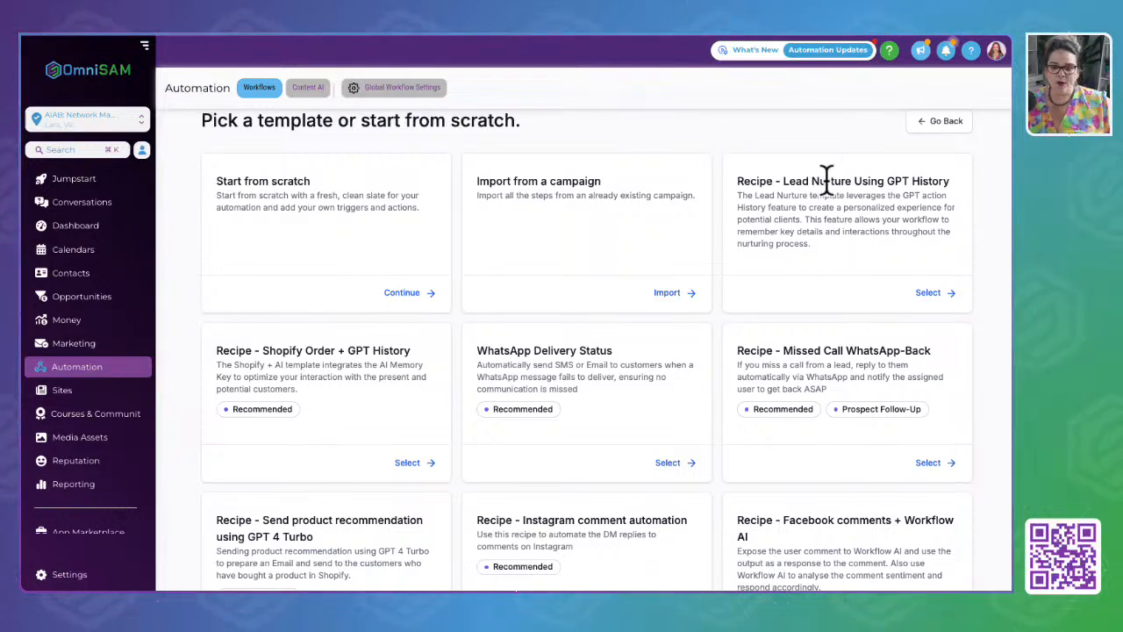
Review the Lead Nurture Using GPT History, Shopify Order + GPT History, WhatsApp Delivery Status and Missed Call WhatsApp-Back workflow templates
drag(735, 181, 951, 181)
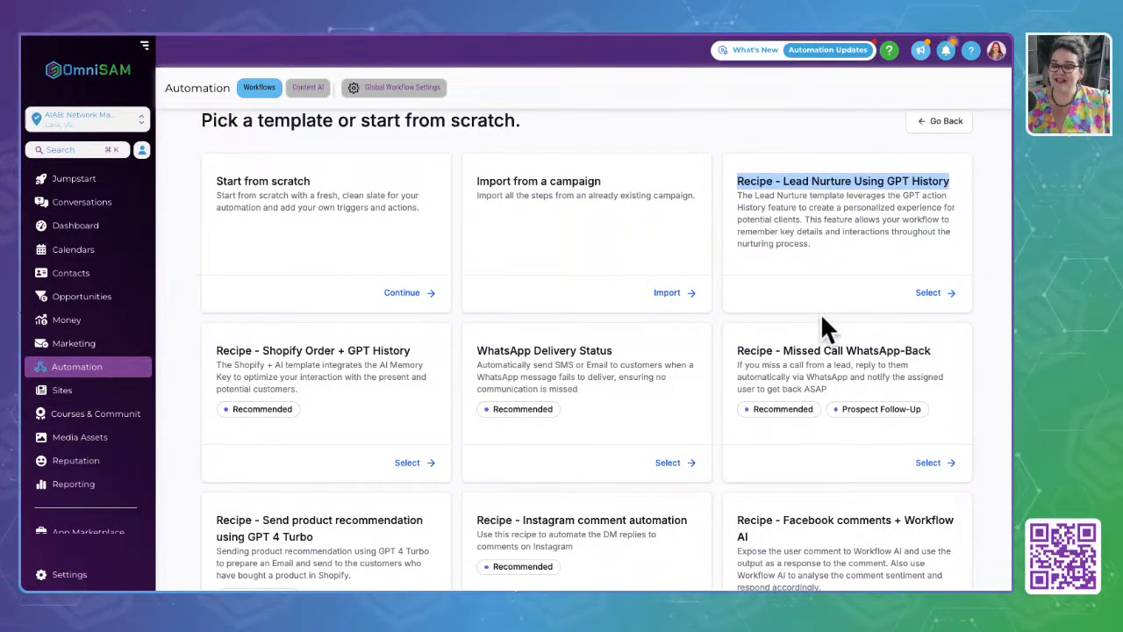
scroll(822, 325, down, 3)
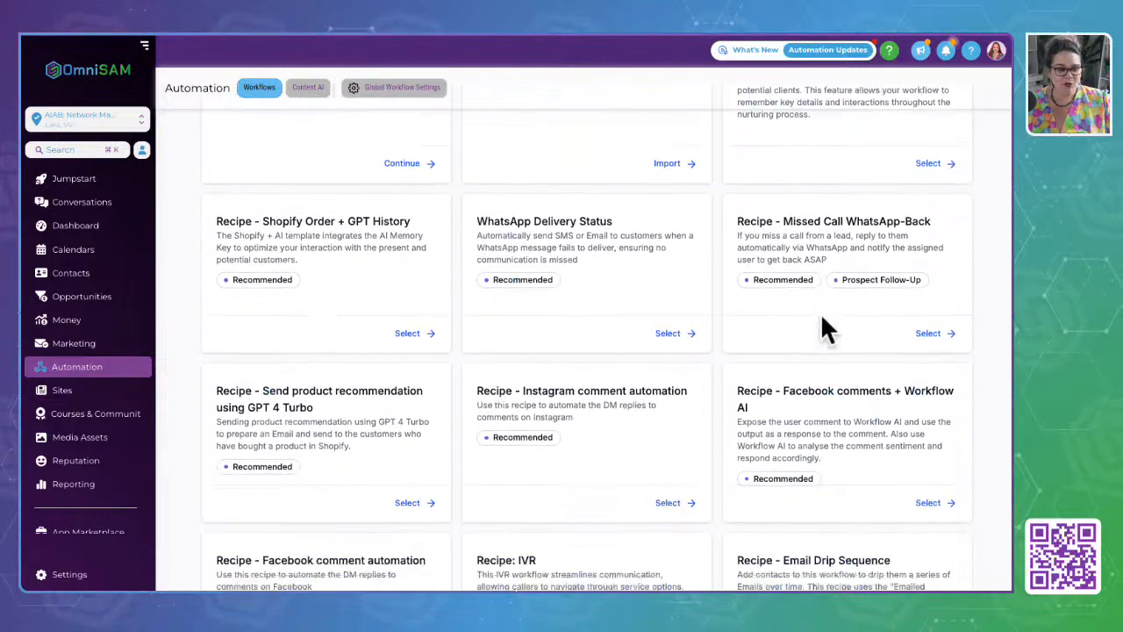
drag(263, 220, 427, 220)
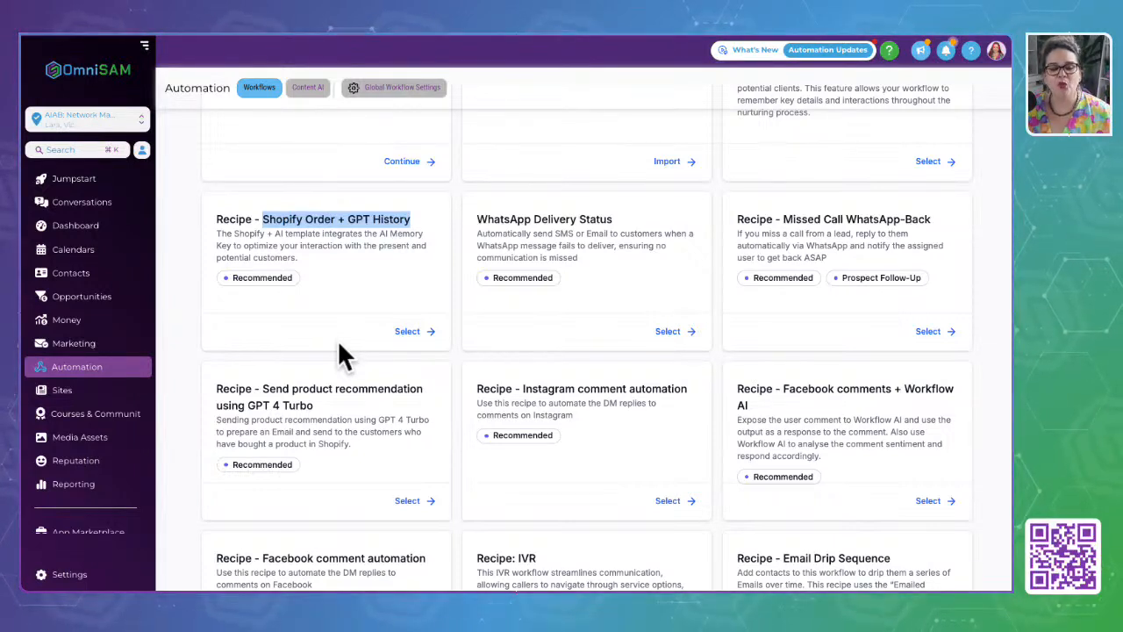
drag(475, 219, 664, 219)
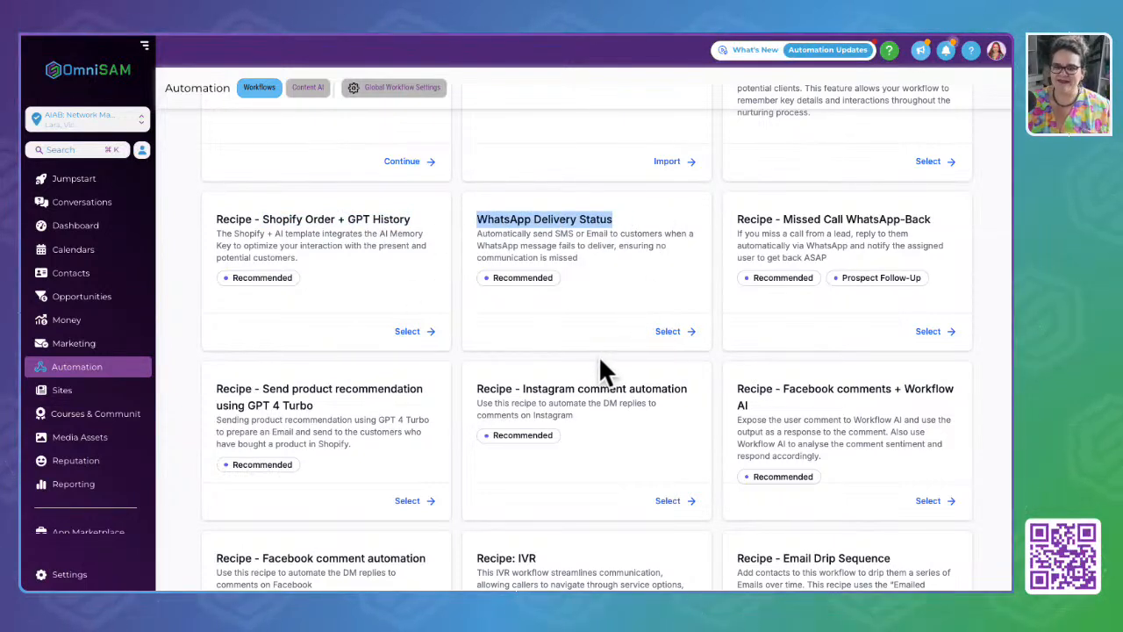
drag(792, 220, 932, 220)
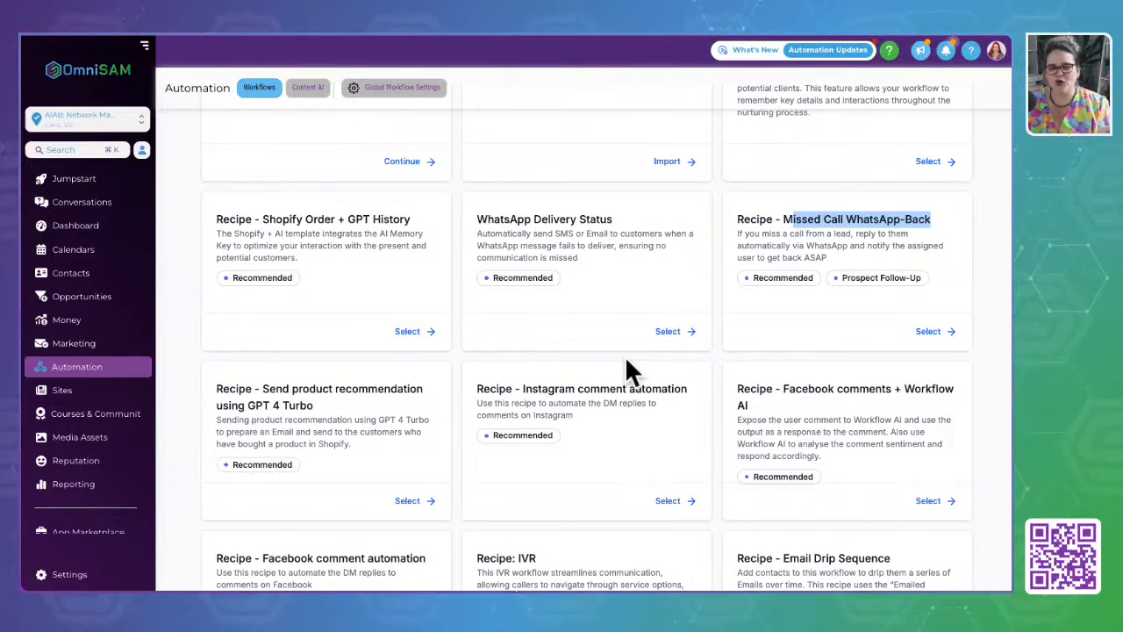
Examine the recipes for GPT 4 Turbo product recommendations, Instagram comment automation and Facebook comments + Workflow AI
scroll(625, 356, down, 2)
drag(263, 198, 390, 219)
drag(525, 198, 720, 197)
click(556, 323)
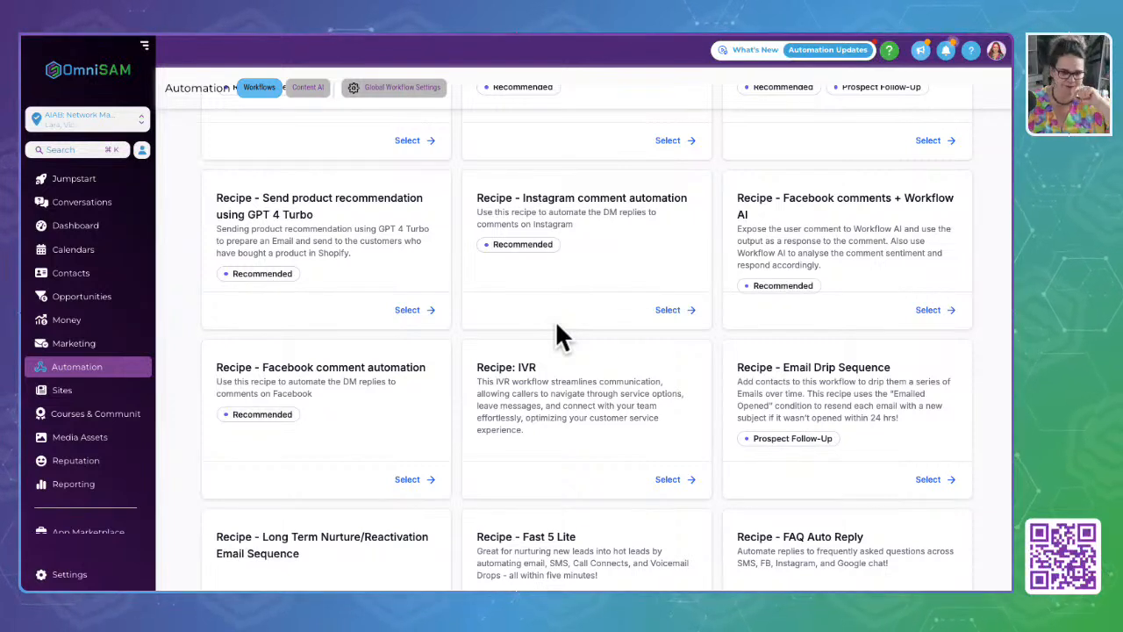
drag(793, 195, 955, 197)
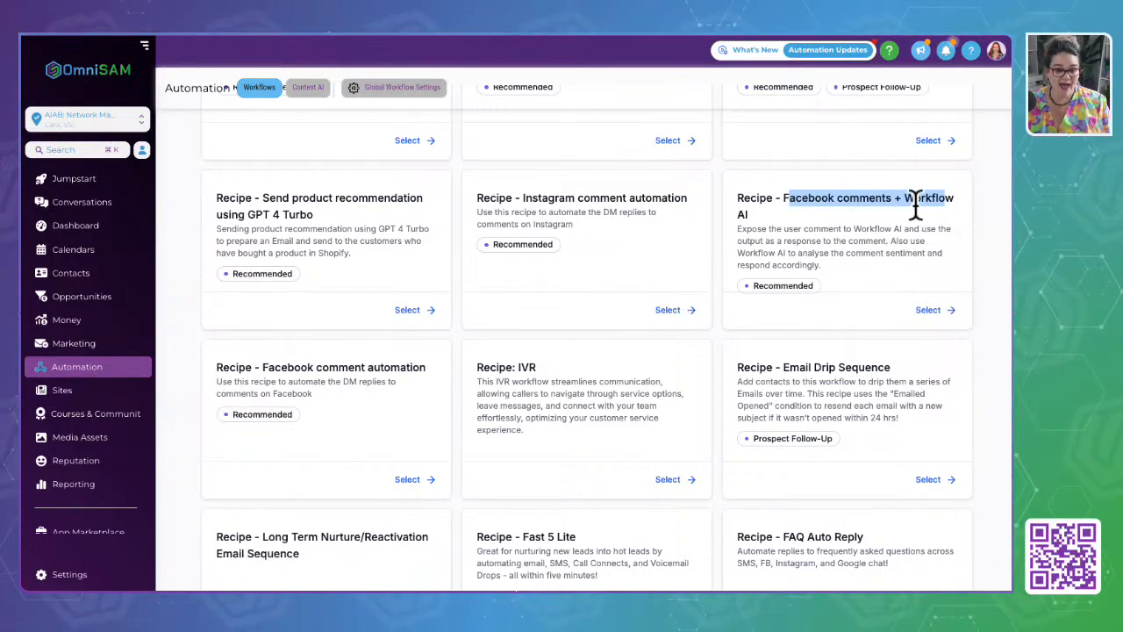
click(891, 193)
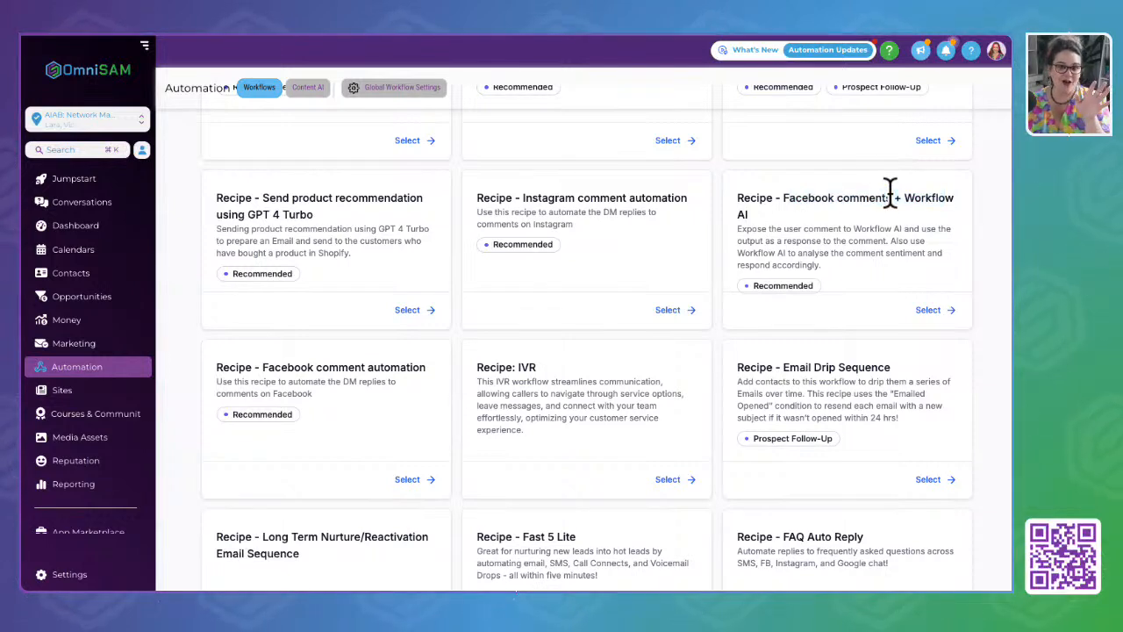
Read through the IVR, Email Drip Sequence and Long Term Nurture/Reactivation Email Sequence recipes
scroll(527, 413, down, 1)
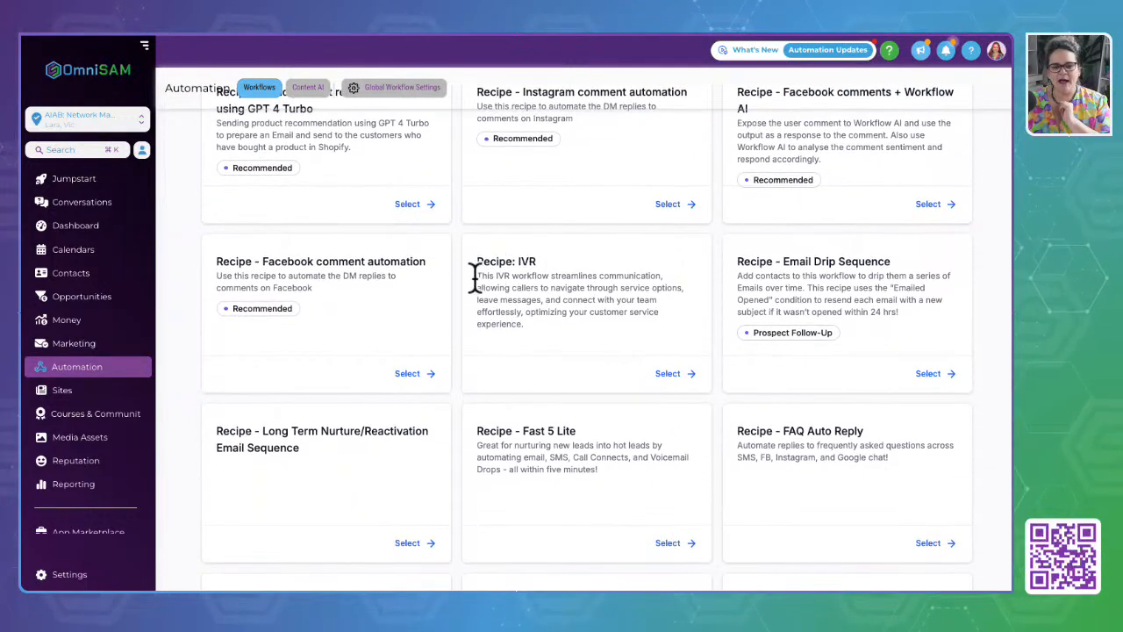
drag(474, 262, 614, 262)
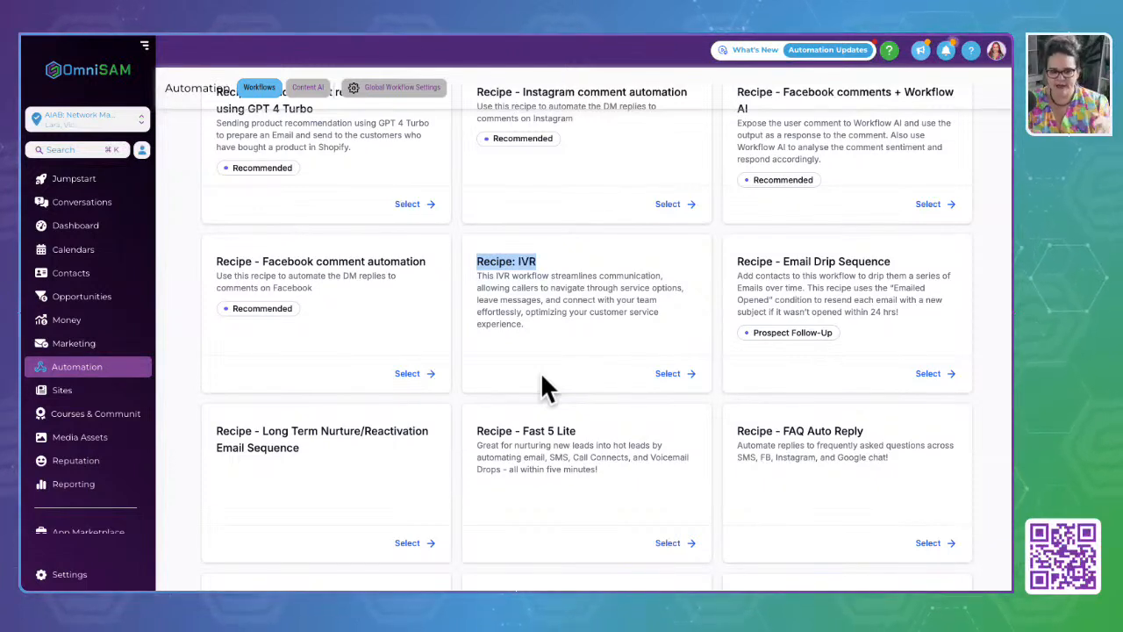
drag(785, 261, 910, 259)
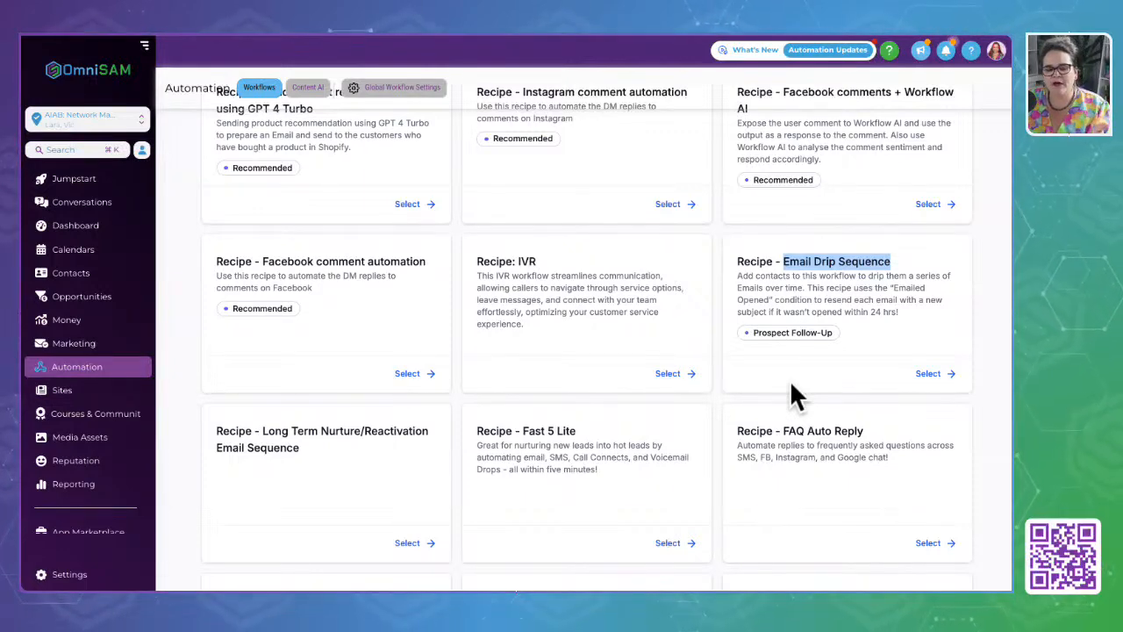
scroll(419, 474, down, 2)
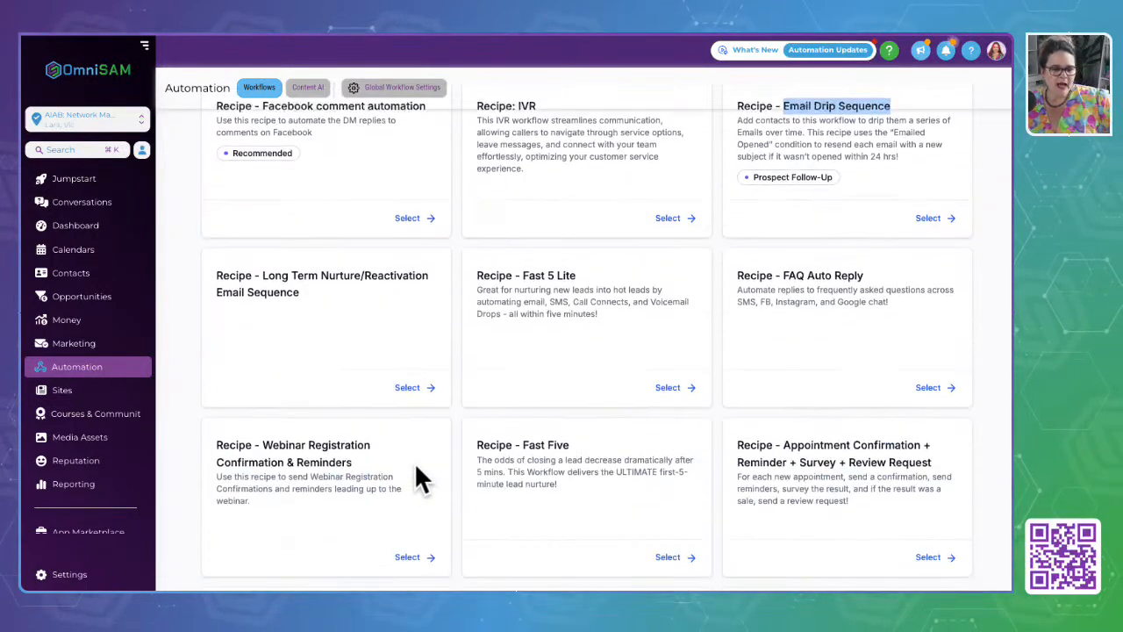
drag(262, 256, 376, 318)
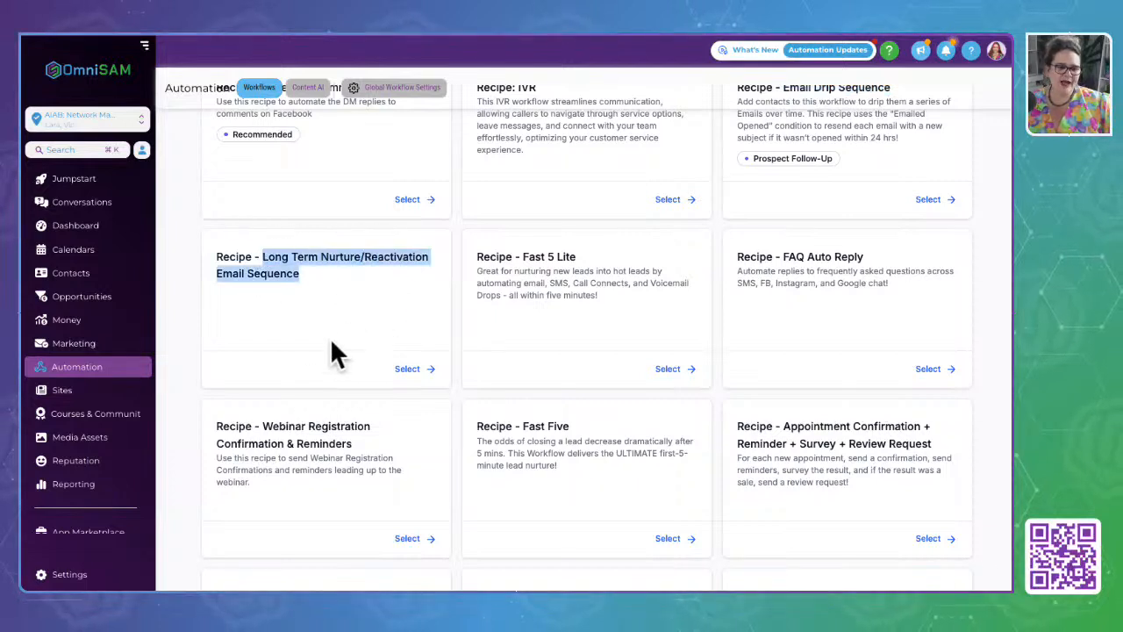
click(300, 384)
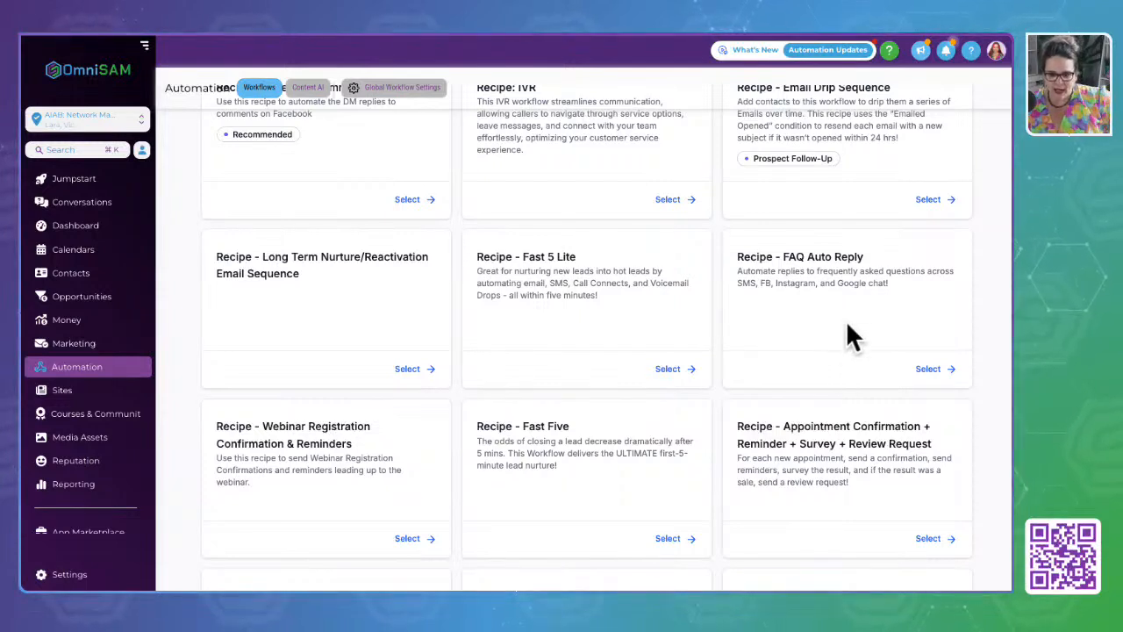
Read the FAQ Auto Reply recipe and its description of the supported channels
drag(783, 255, 986, 257)
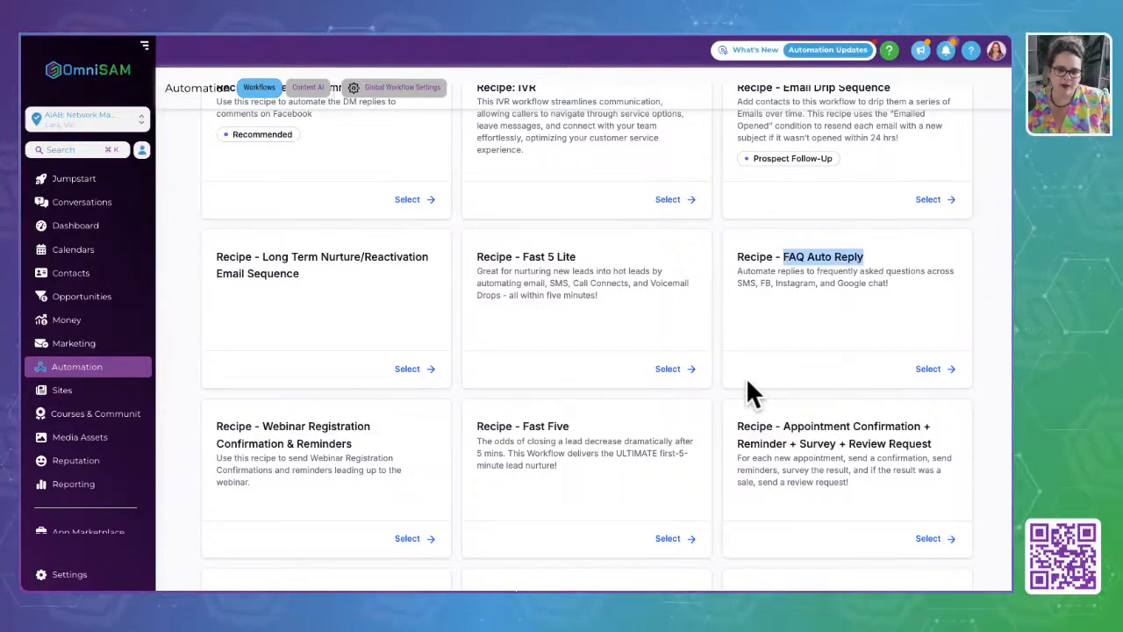
scroll(747, 384, down, 1)
drag(737, 193, 934, 215)
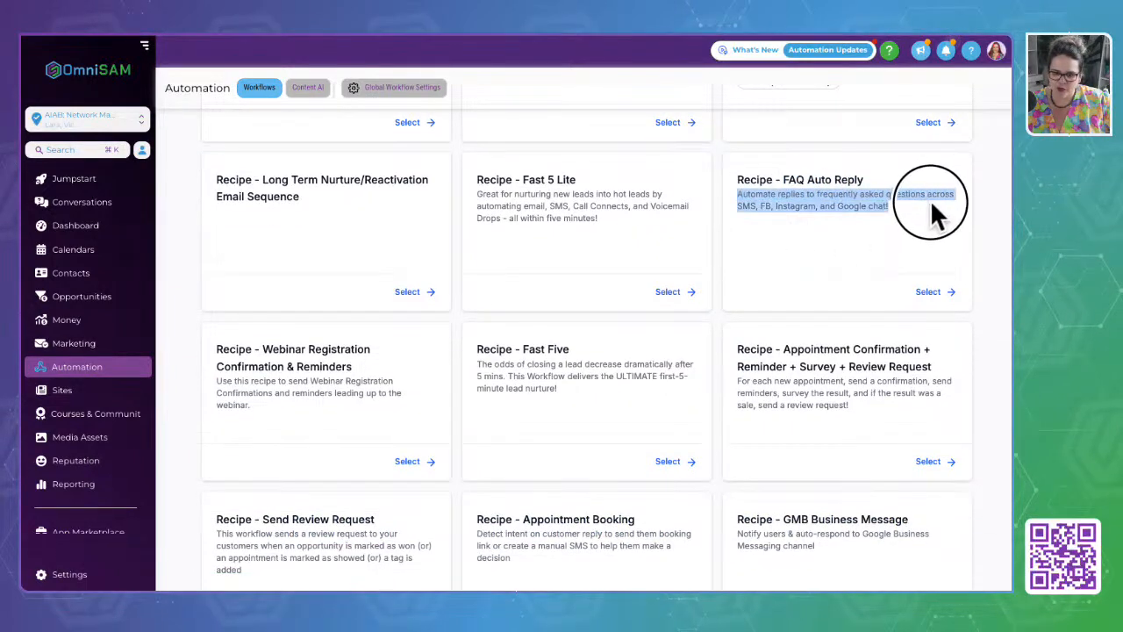
click(766, 304)
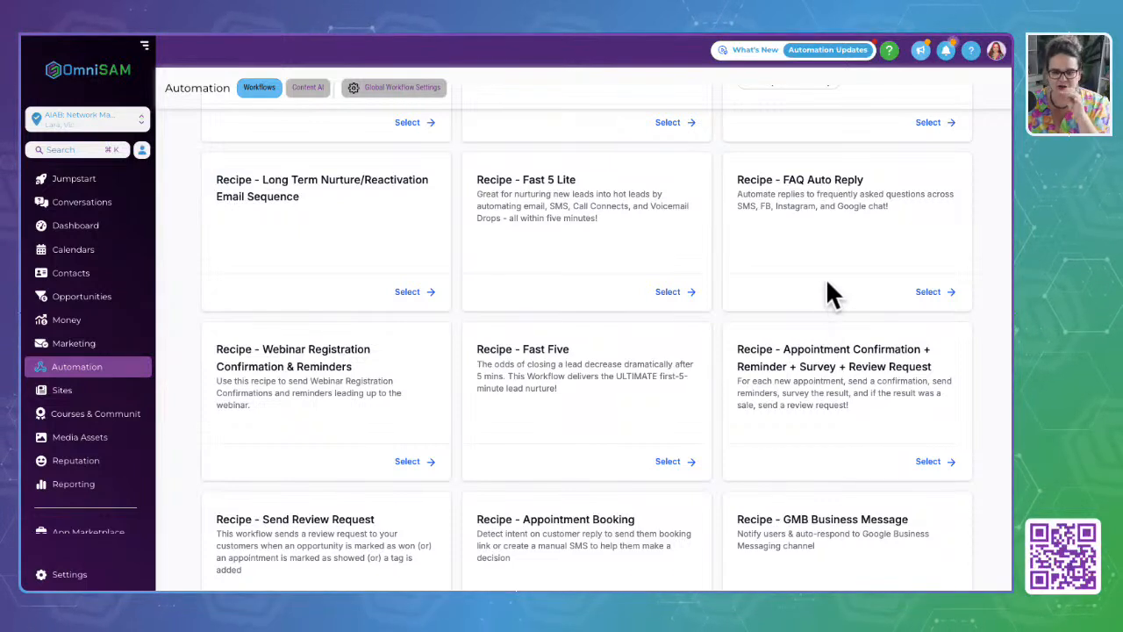
Compare the descriptions of the Fast 5 Lite and Fast Five lead nurture recipes
scroll(301, 465, down, 1)
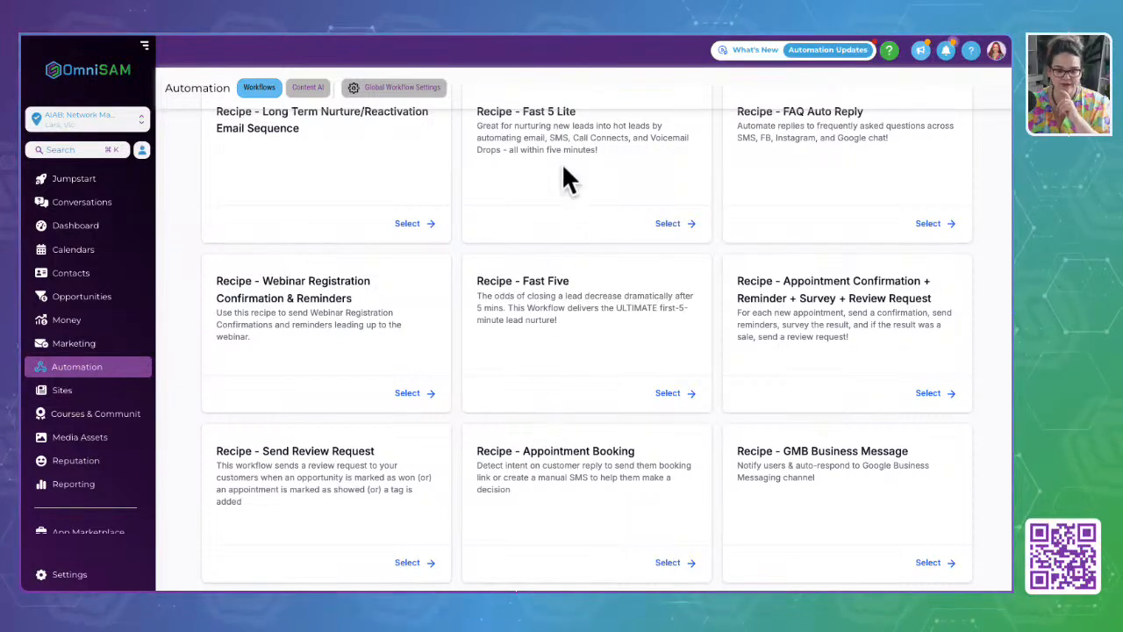
scroll(556, 264, up, 1)
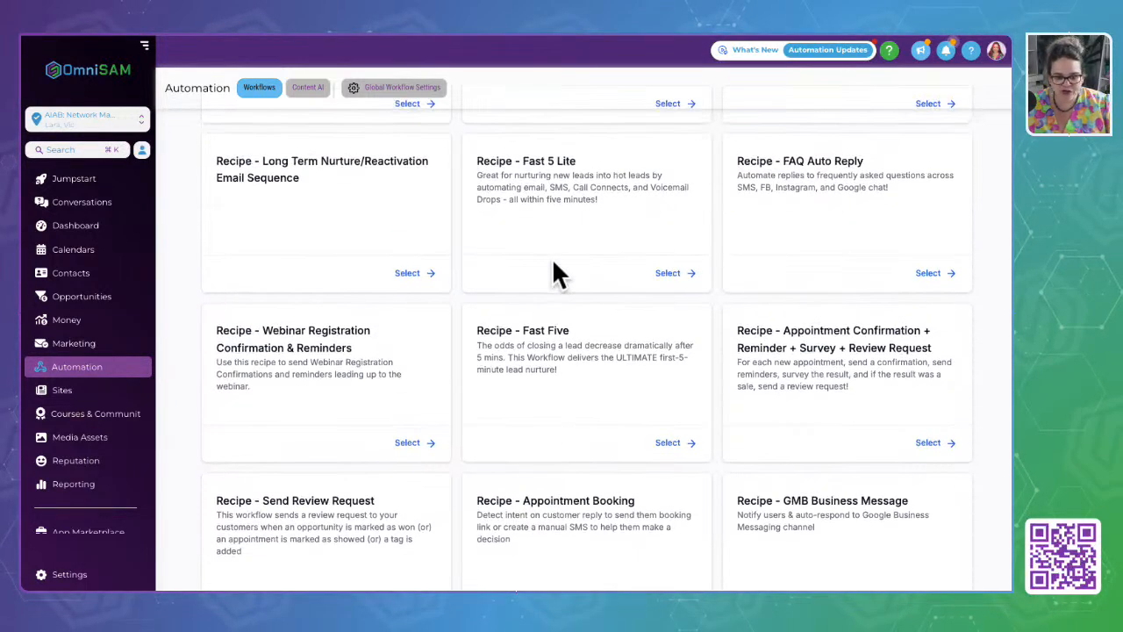
double_click(646, 357)
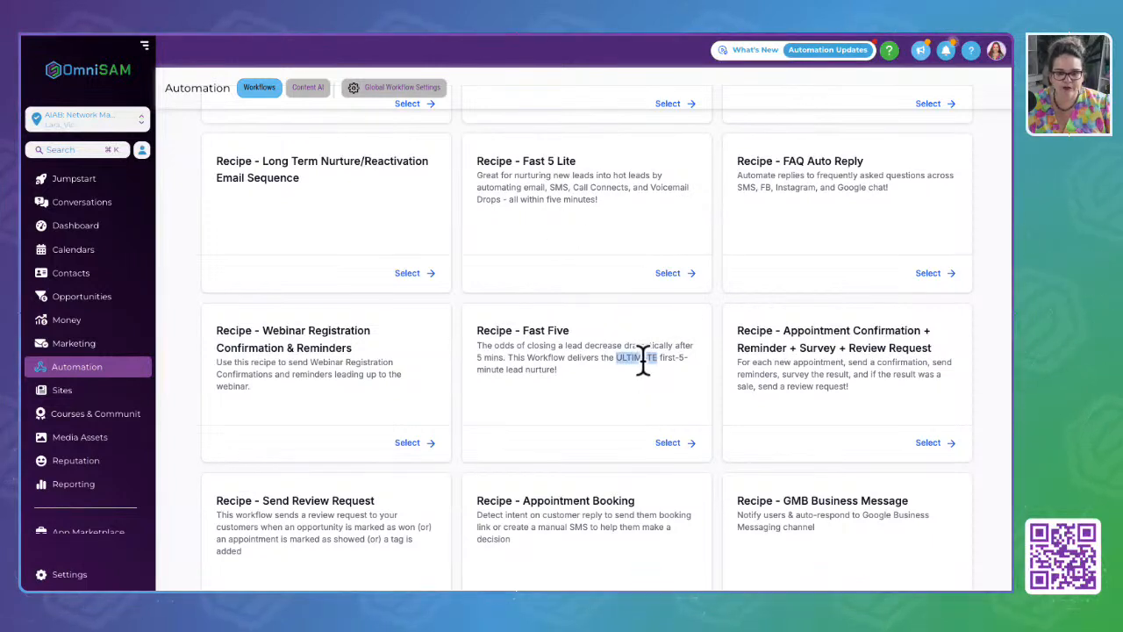
triple_click(570, 160)
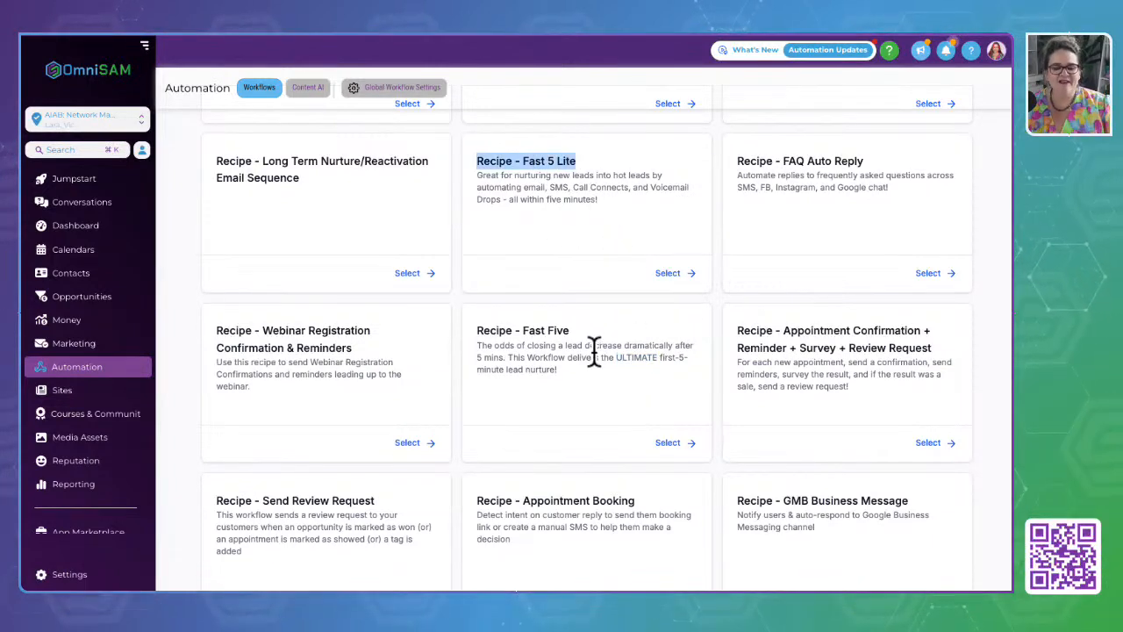
double_click(628, 357)
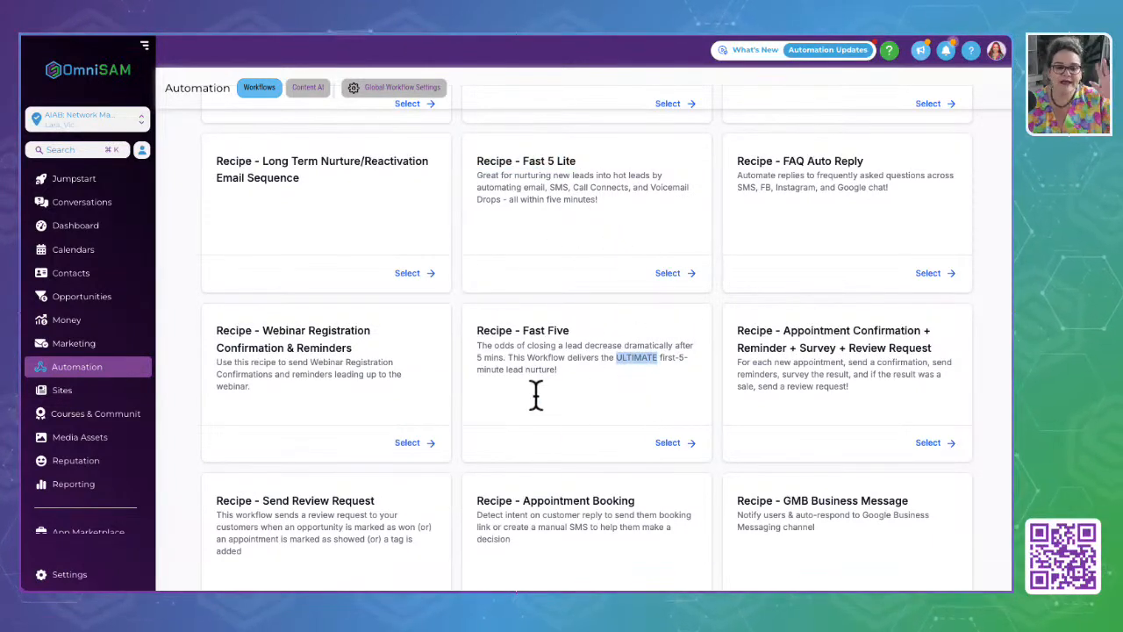
Review the Appointment Confirmation + Reminder + Survey + Review Request recipe and the Send Review Request recipe
scroll(544, 399, down, 2)
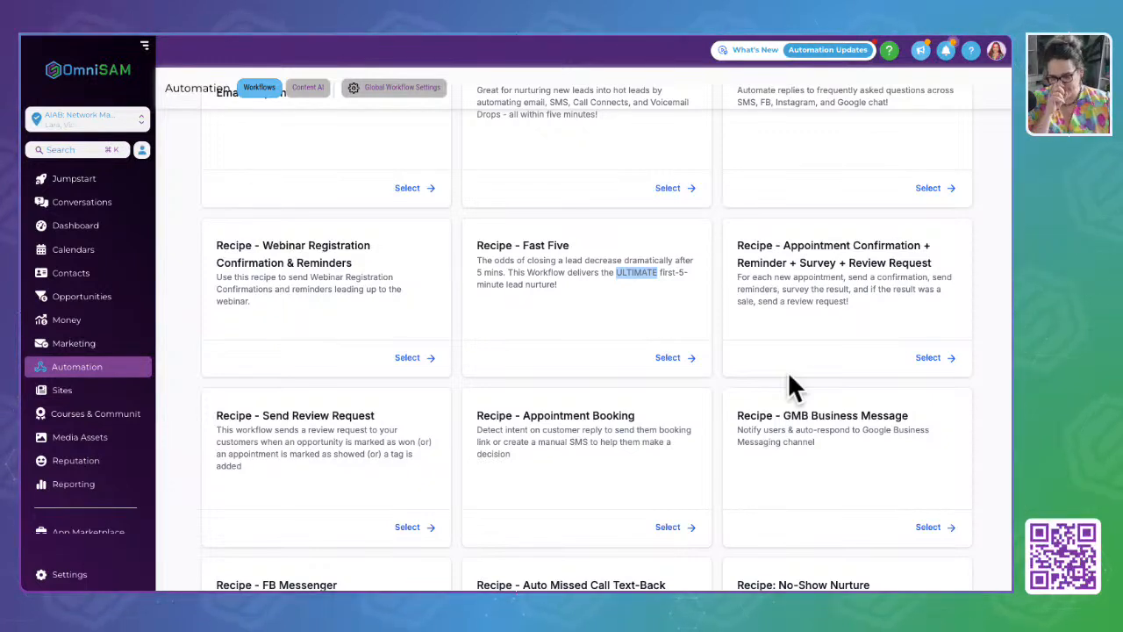
drag(789, 264, 932, 263)
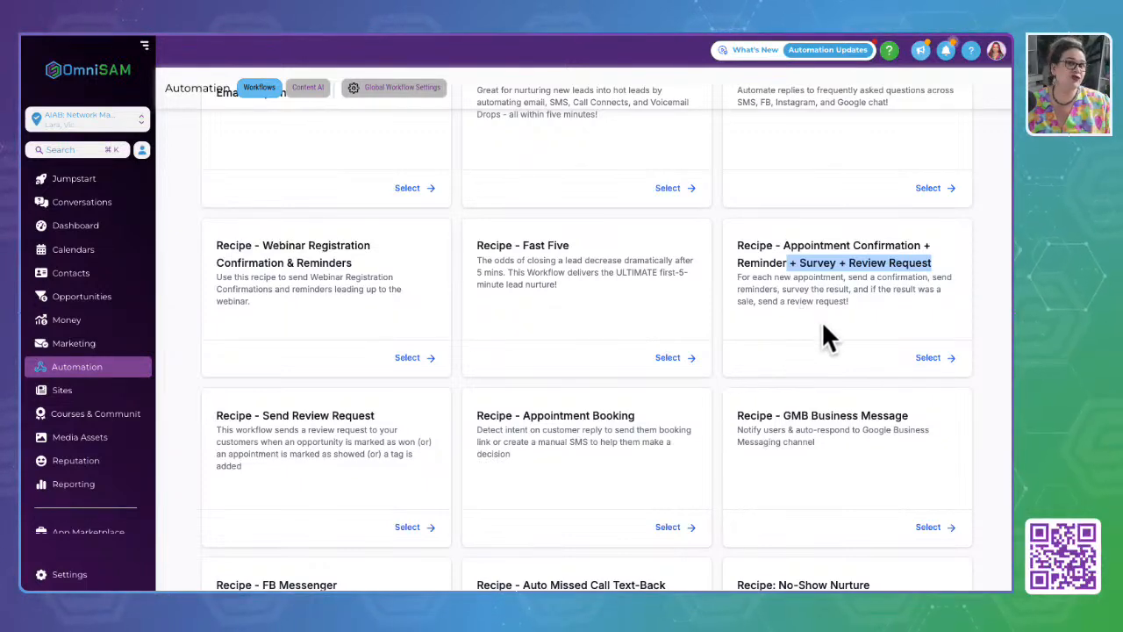
scroll(320, 435, down, 2)
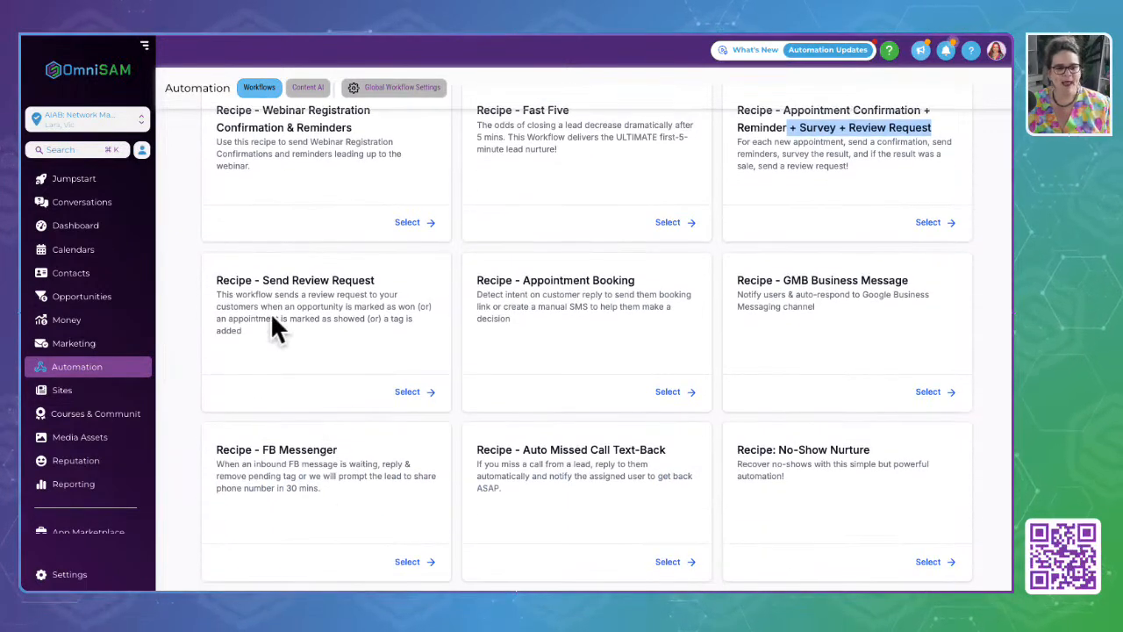
drag(202, 275, 469, 293)
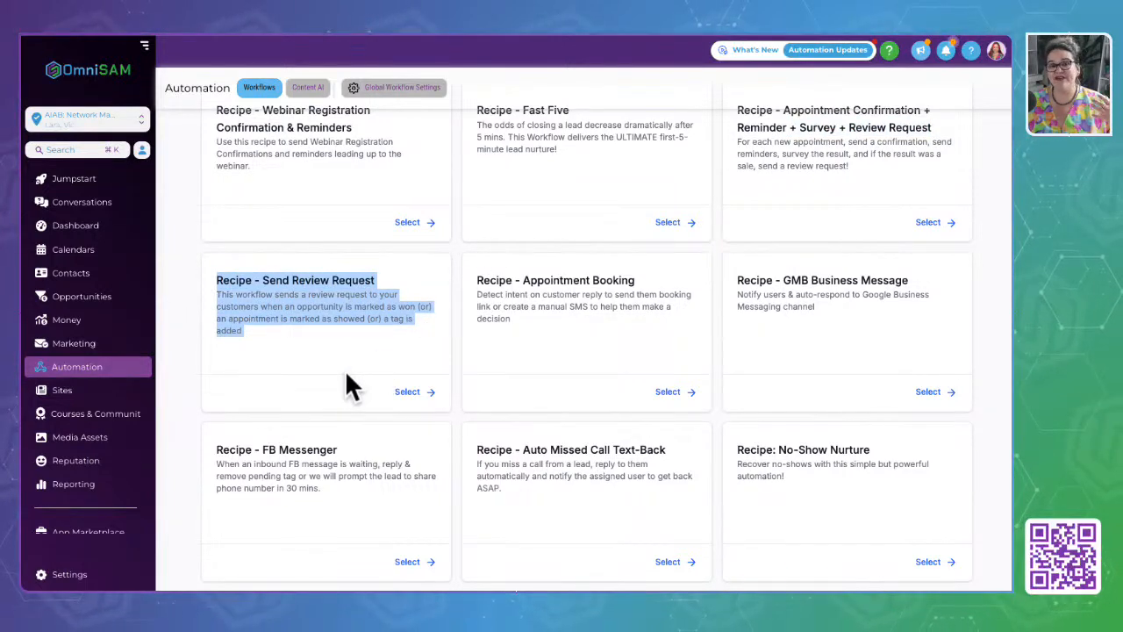
scroll(345, 369, up, 1)
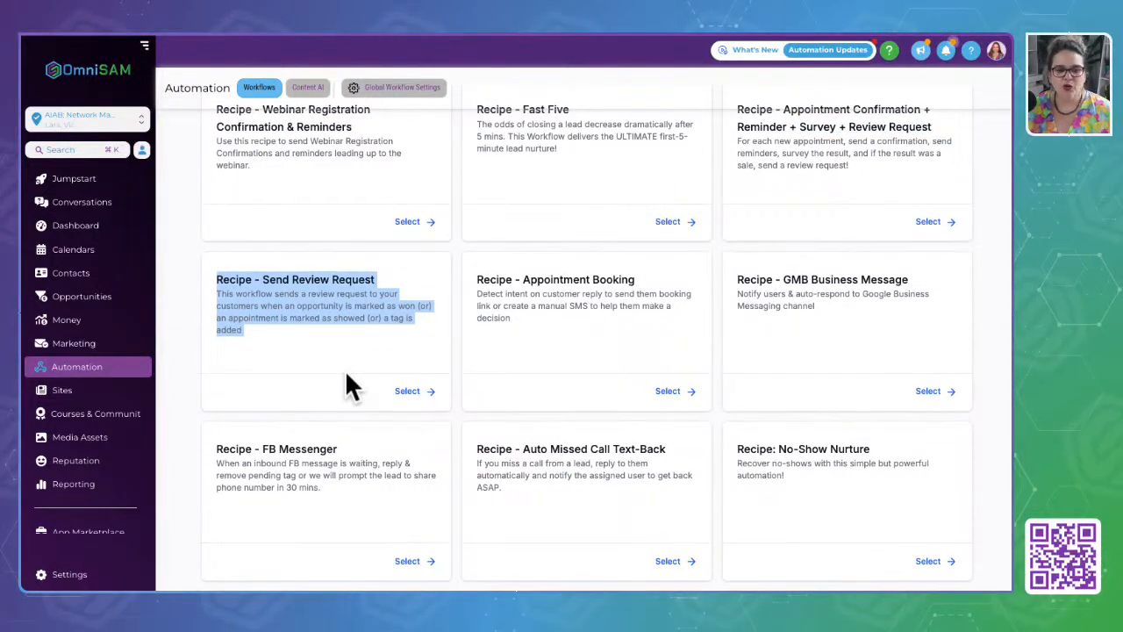
scroll(345, 373, up, 1)
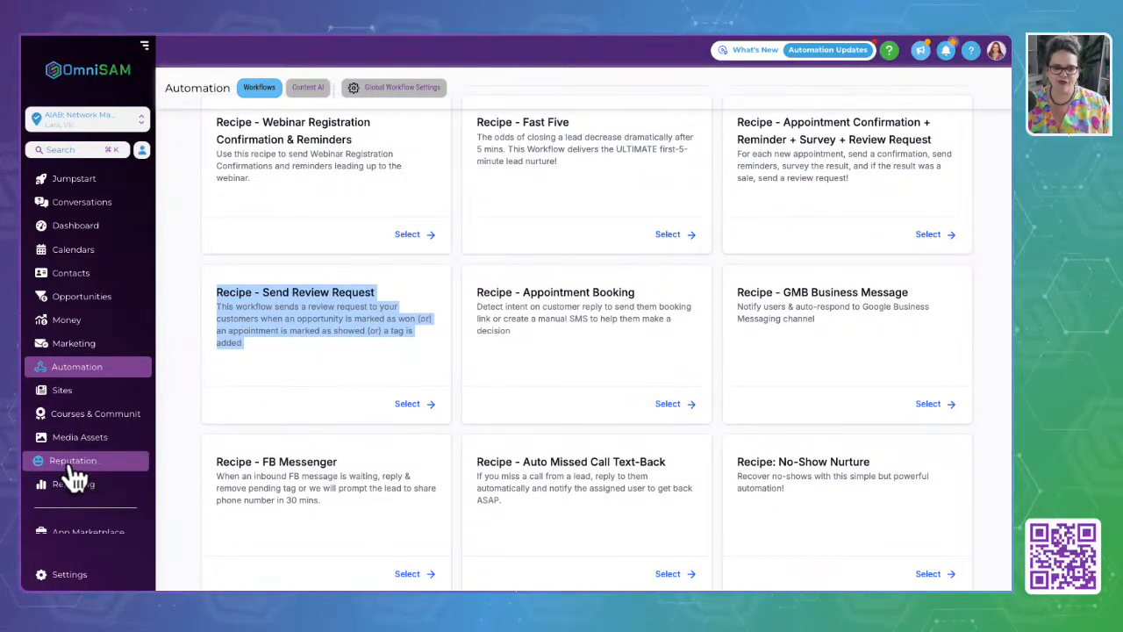
click(518, 367)
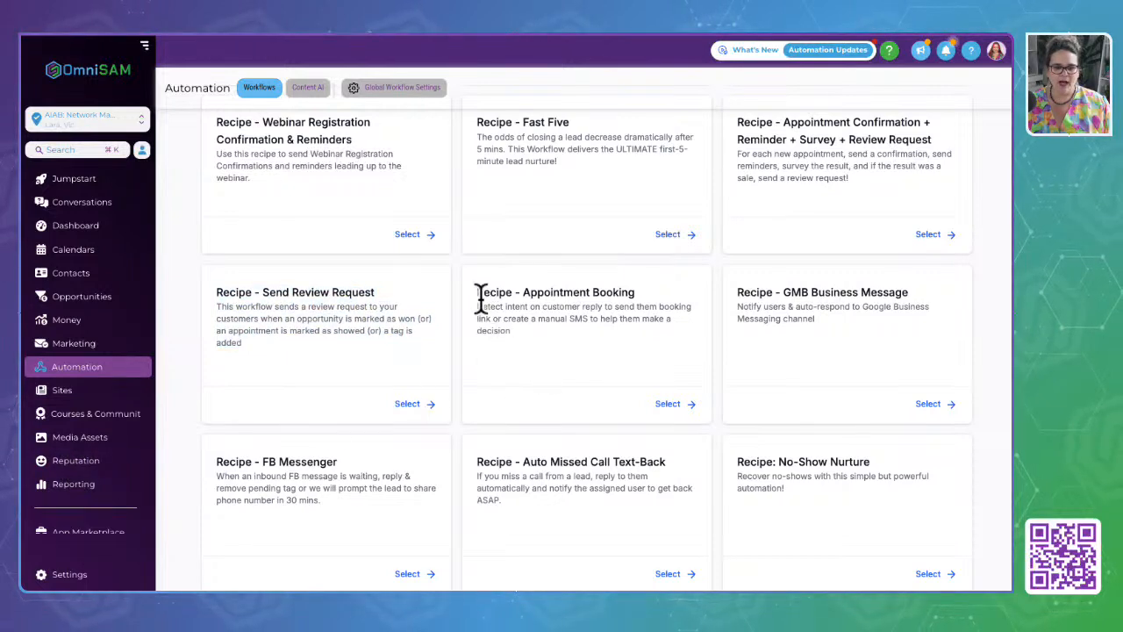
Read the descriptions of the Appointment Booking and GMB Business Message recipes
drag(480, 297, 606, 371)
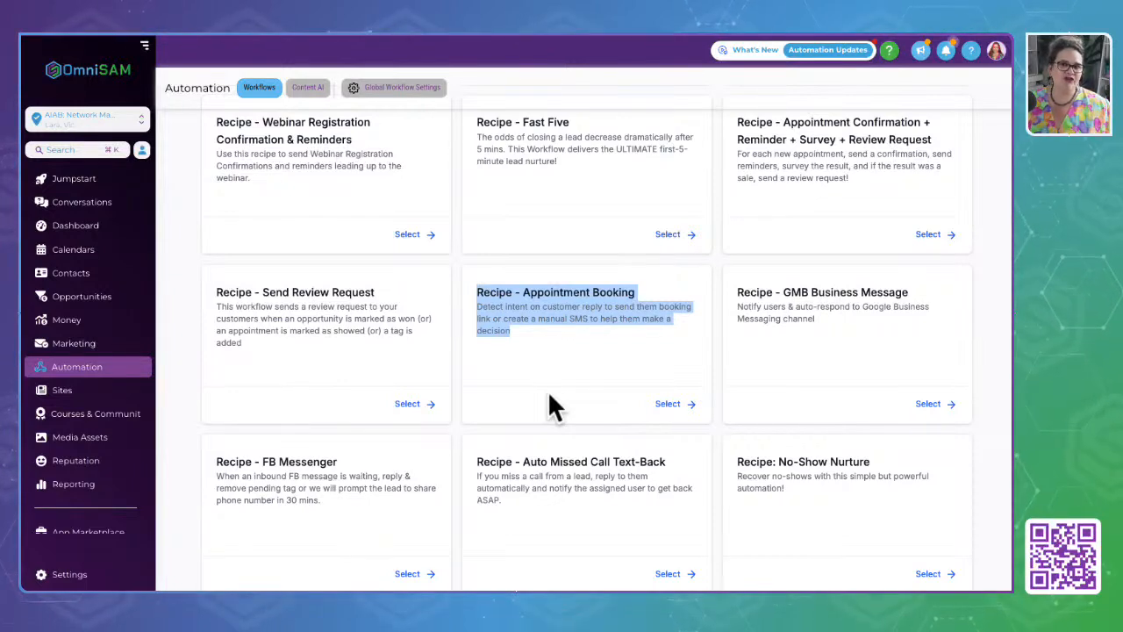
scroll(549, 395, down, 1)
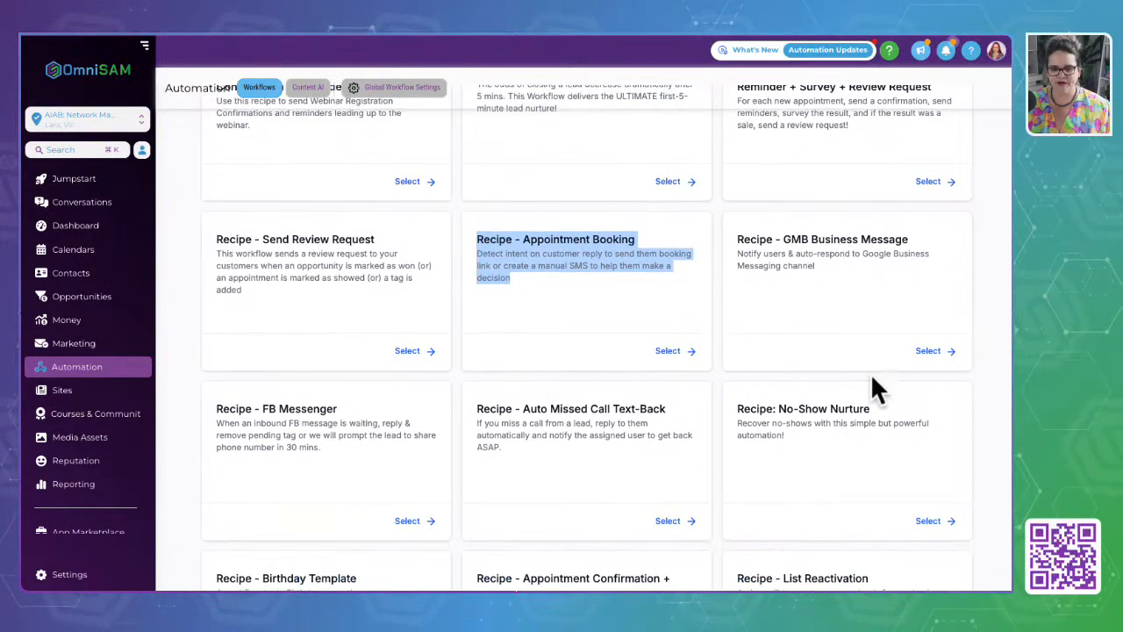
click(859, 342)
drag(720, 243, 900, 320)
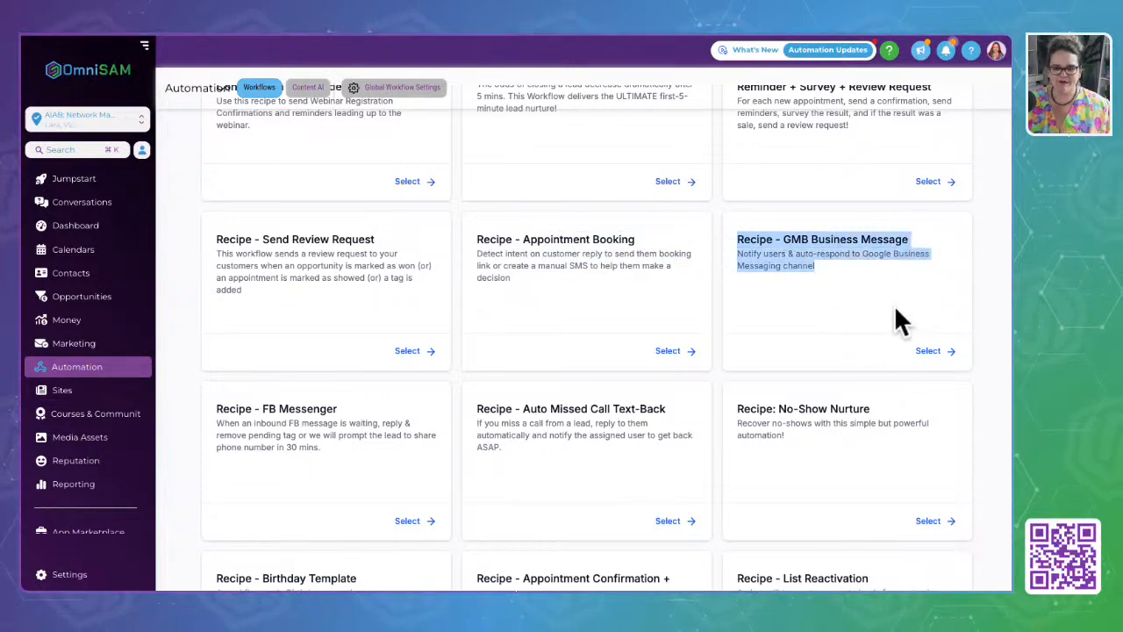
click(835, 349)
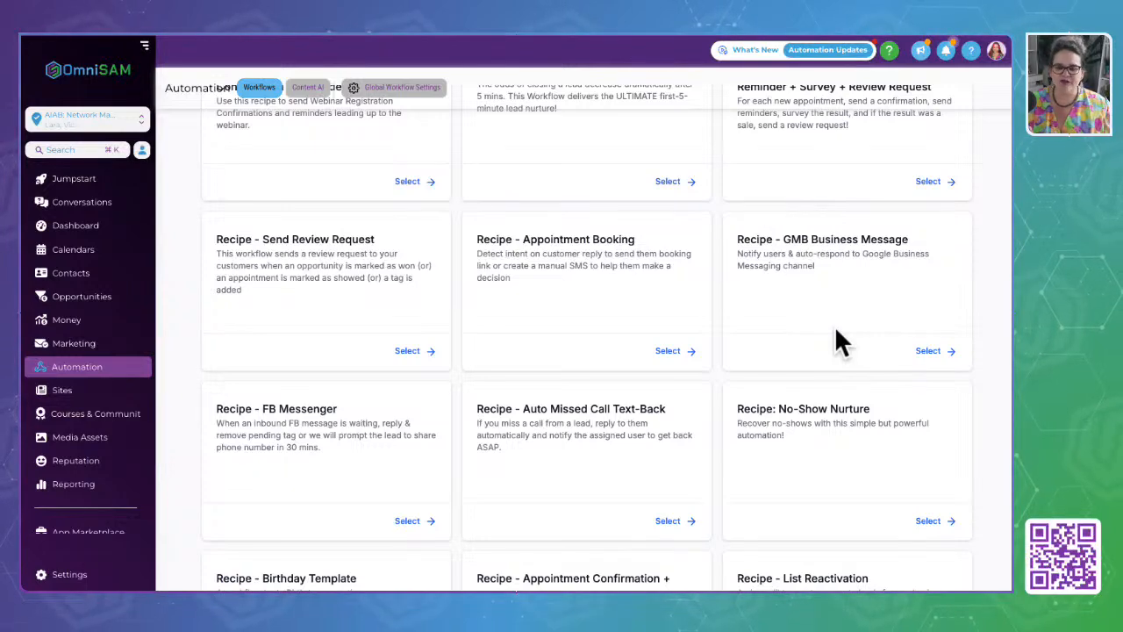
Read the descriptions of the FB Messenger and Auto Missed Call Text-Back recipes
scroll(807, 328, down, 3)
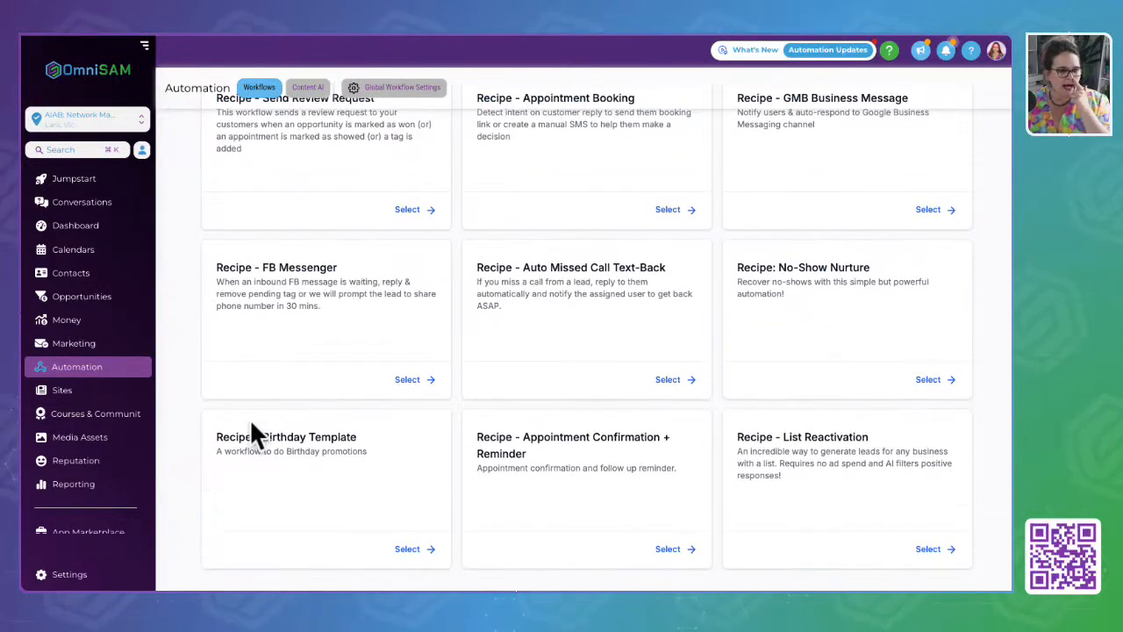
drag(217, 282, 363, 312)
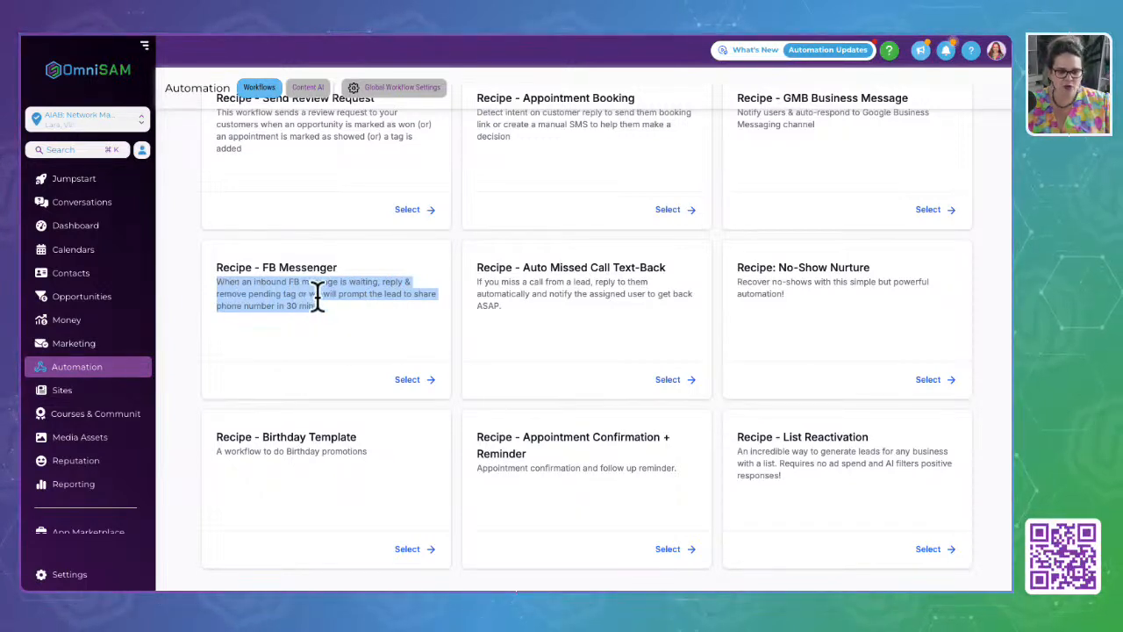
click(369, 296)
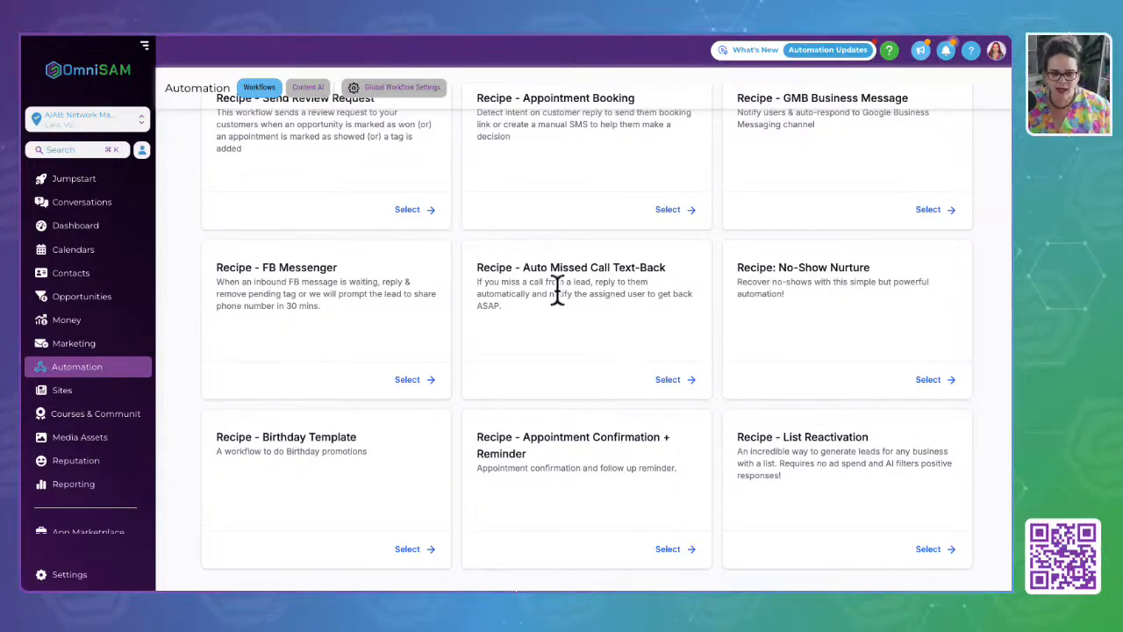
drag(527, 265, 766, 267)
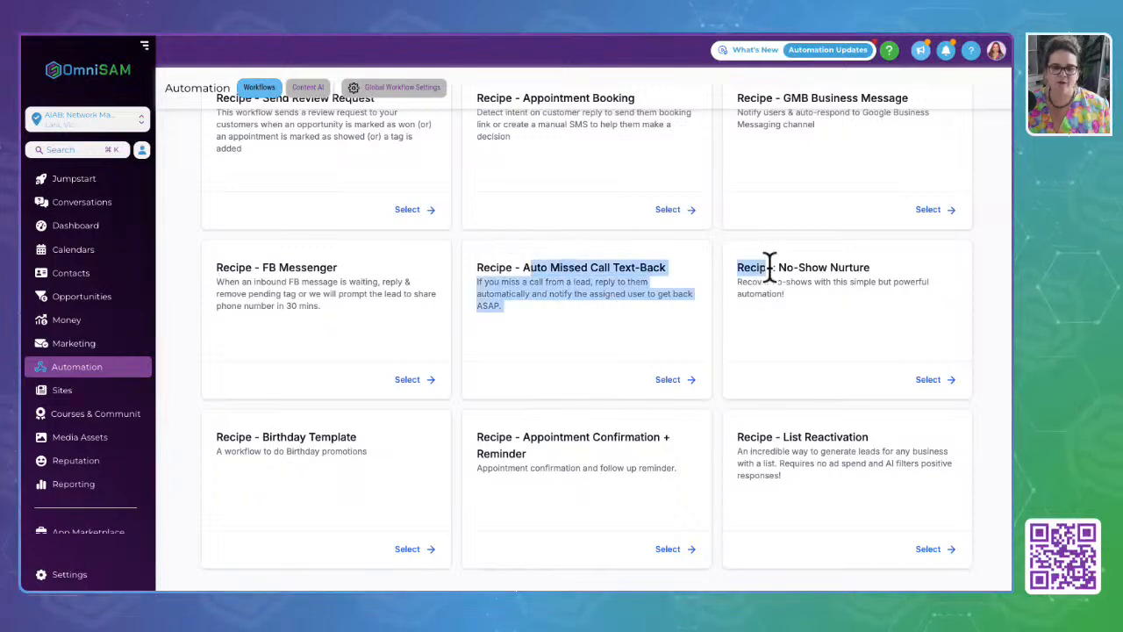
click(575, 375)
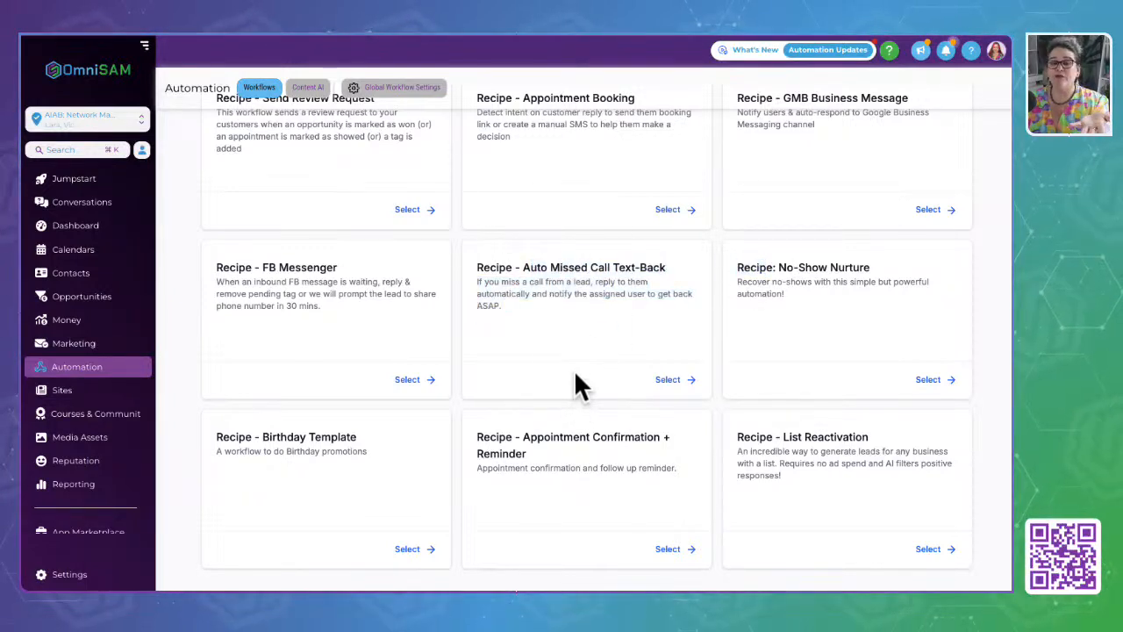
drag(521, 266, 712, 268)
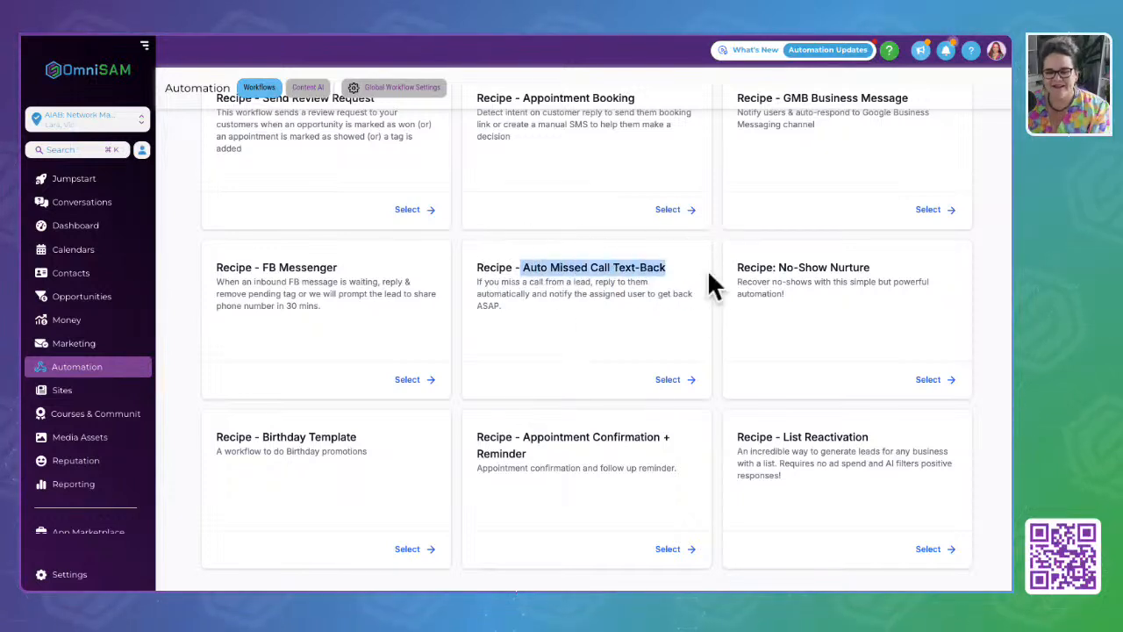
click(590, 369)
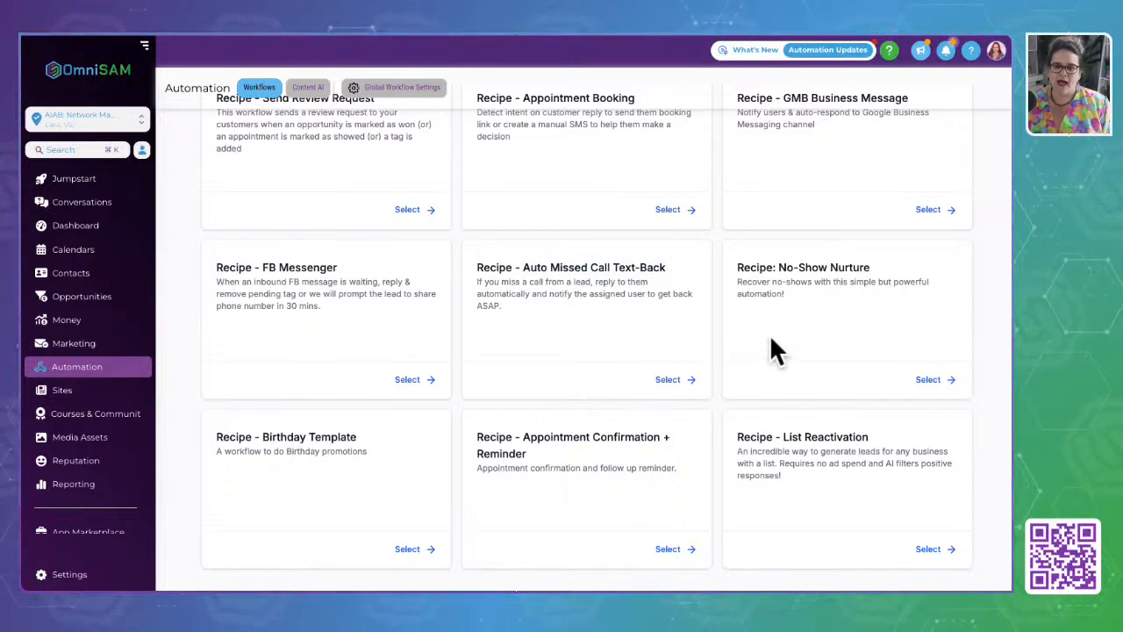
Review the No-Show Nurture, Appointment Confirmation + Reminder and List Reactivation recipes among the last templates
drag(737, 266, 930, 374)
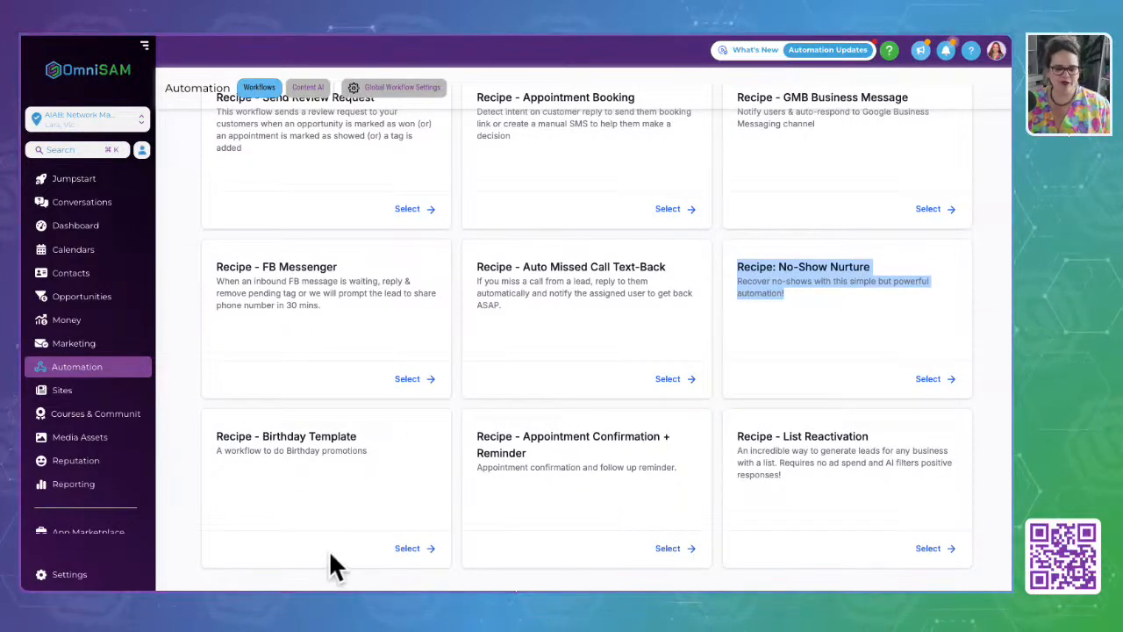
click(572, 540)
drag(476, 436, 624, 461)
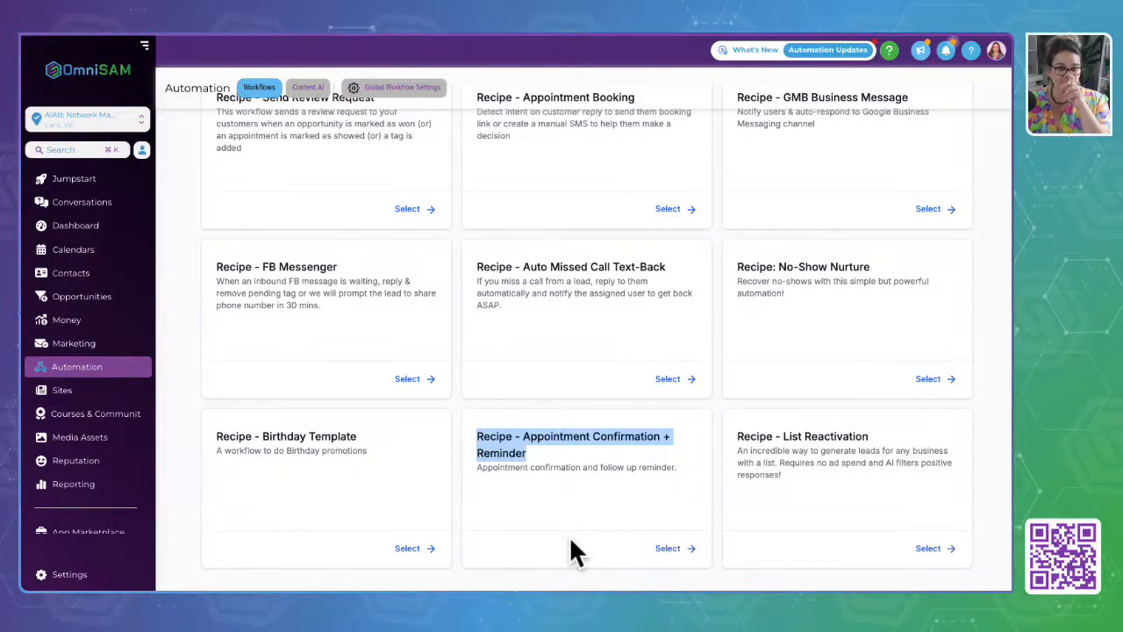
triple_click(752, 436)
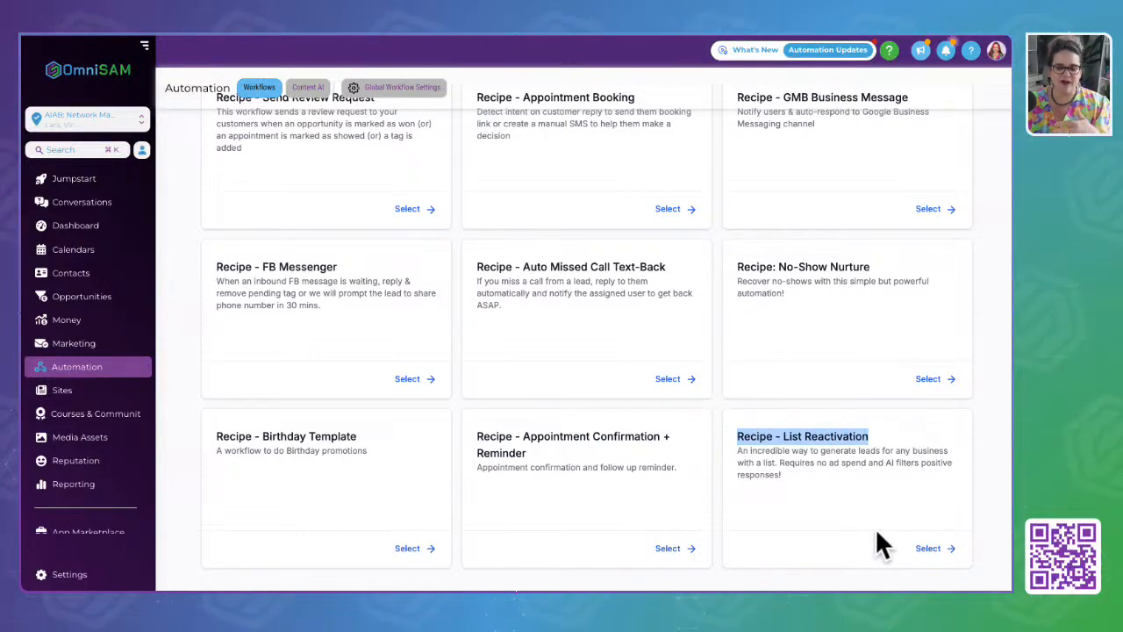
Go back to the workflow list and create a new workflow from scratch
scroll(878, 533, up, 10)
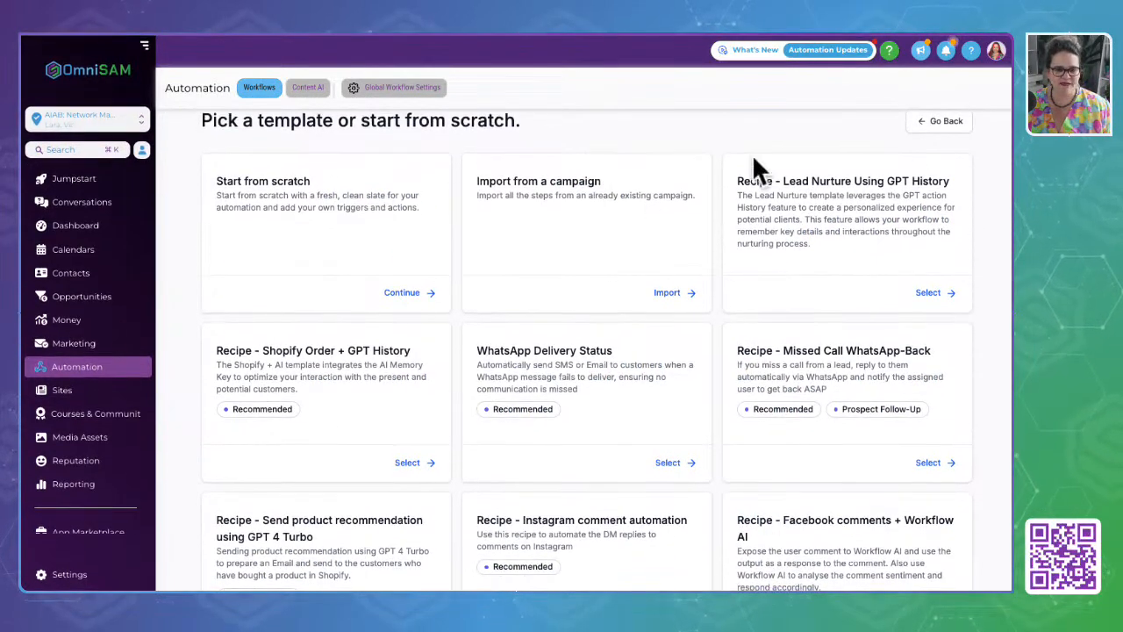
click(943, 125)
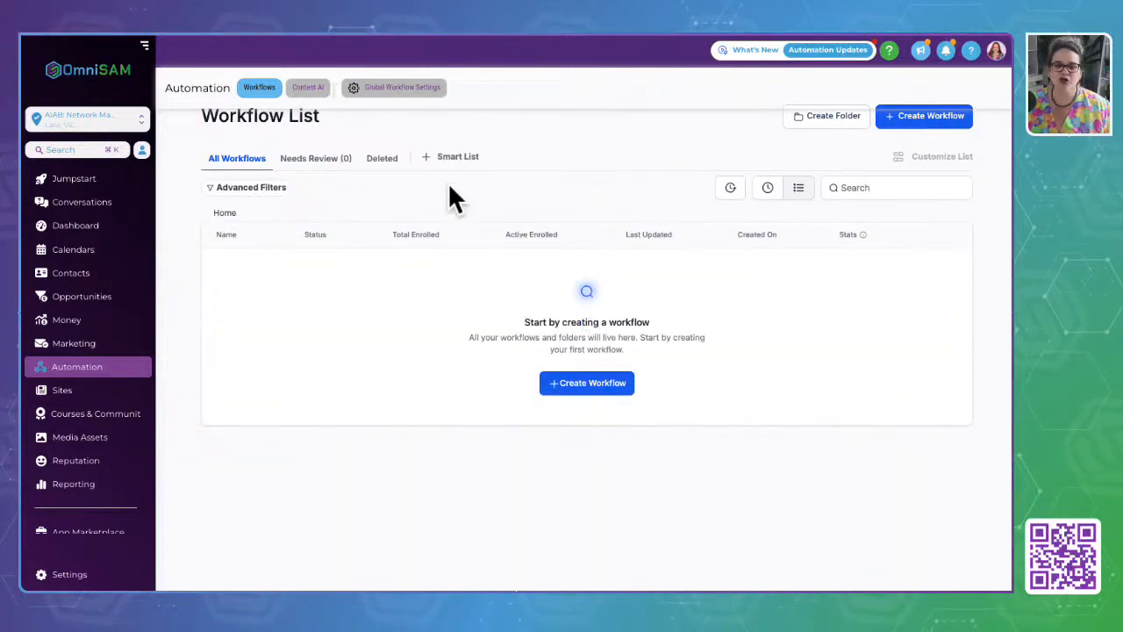
click(590, 384)
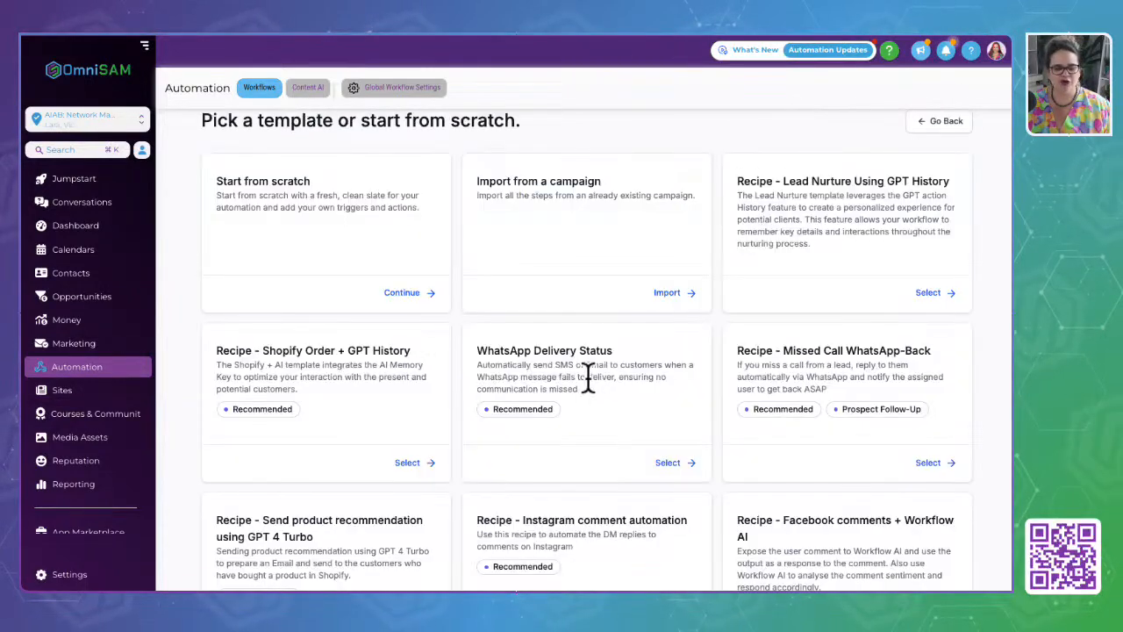
click(399, 297)
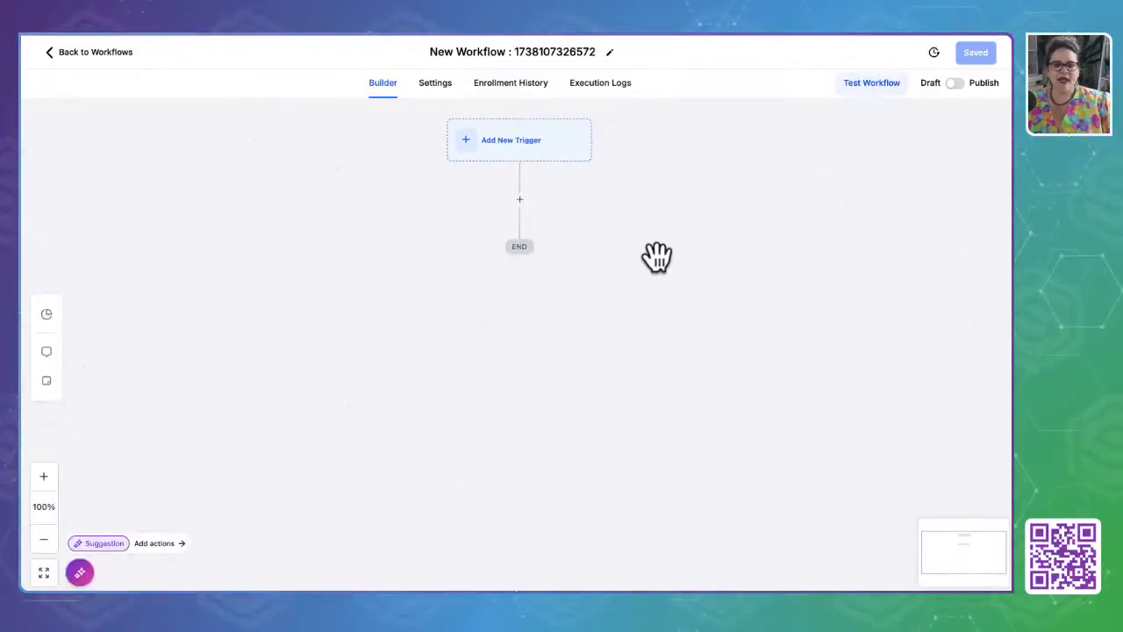
drag(625, 194, 624, 223)
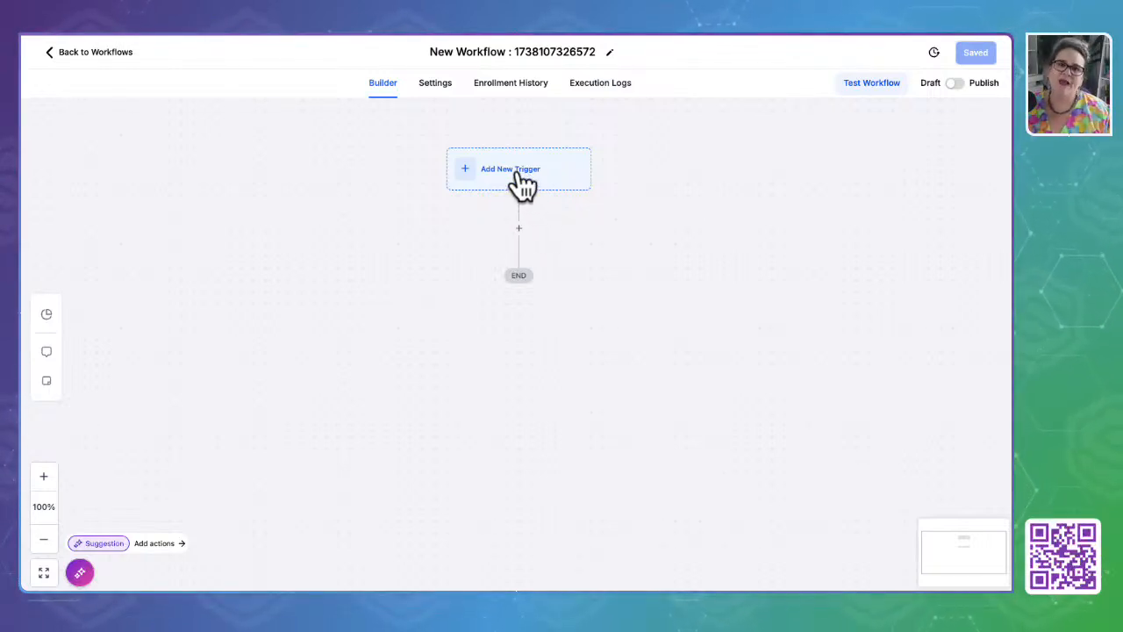
scroll(535, 176, up, 5)
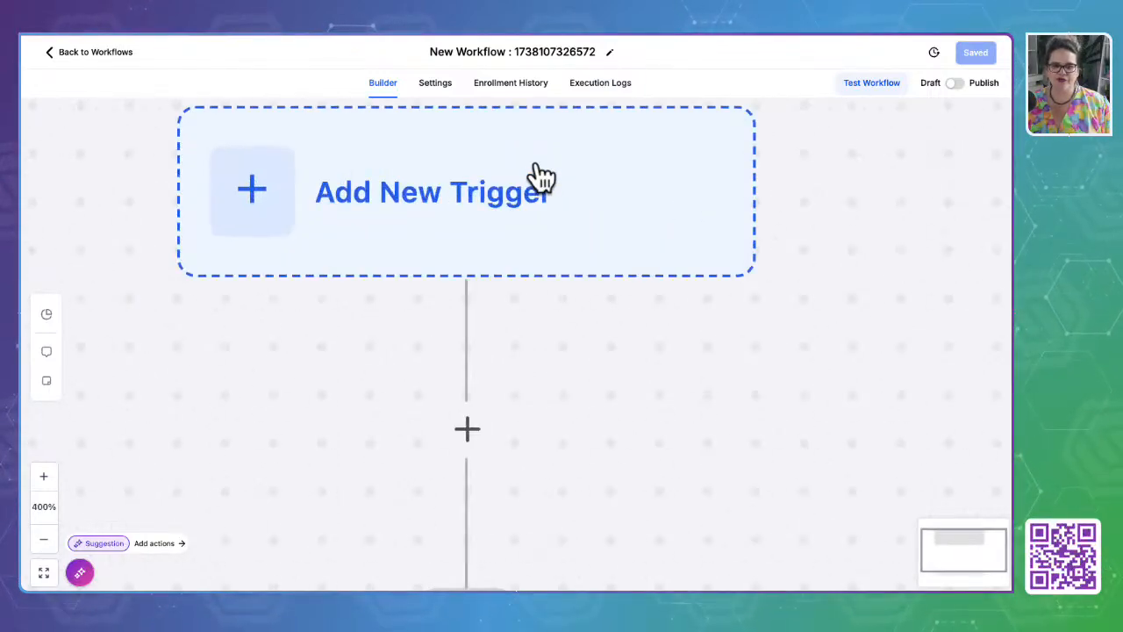
click(484, 228)
drag(488, 237, 548, 279)
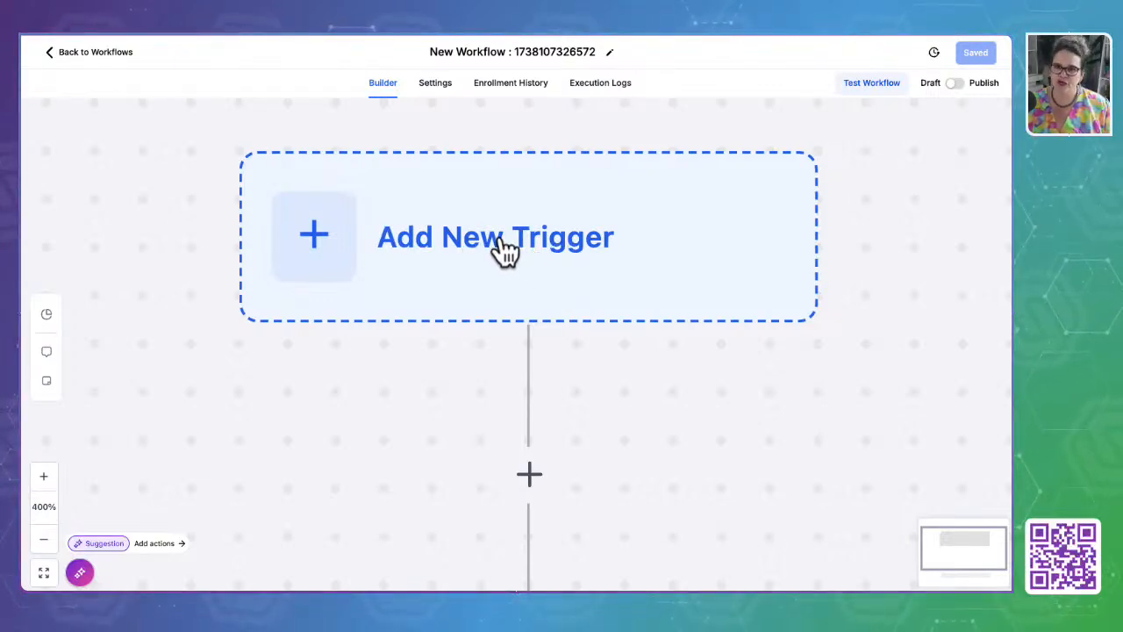
scroll(594, 251, down, 10)
scroll(593, 250, up, 1)
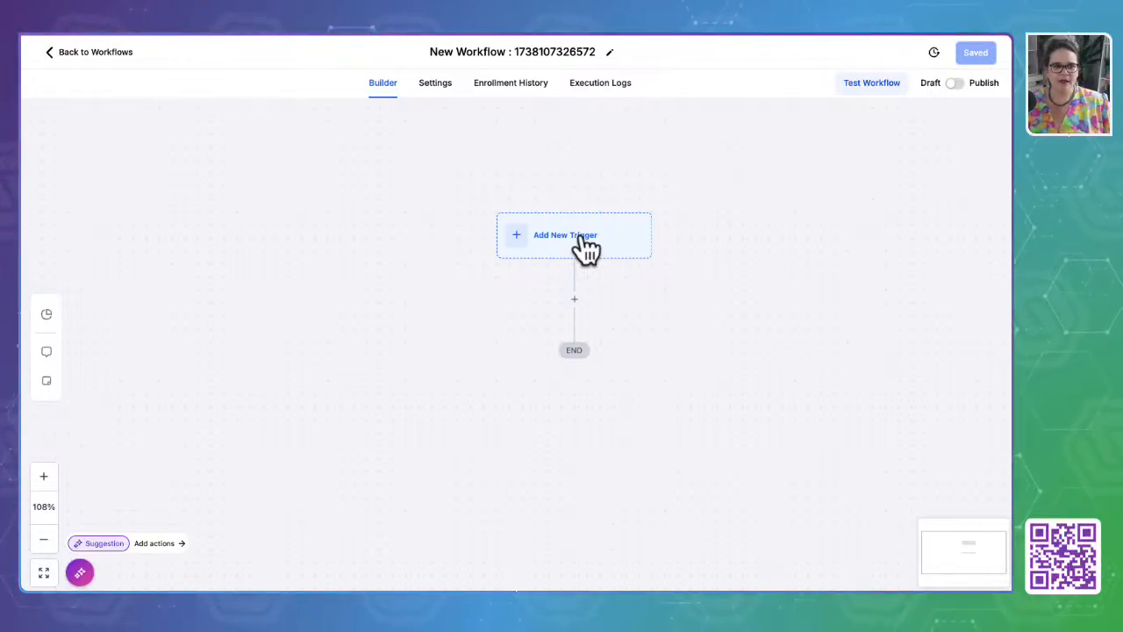
Add a new workflow trigger of the Birthday Reminder type from the Contact triggers
click(582, 243)
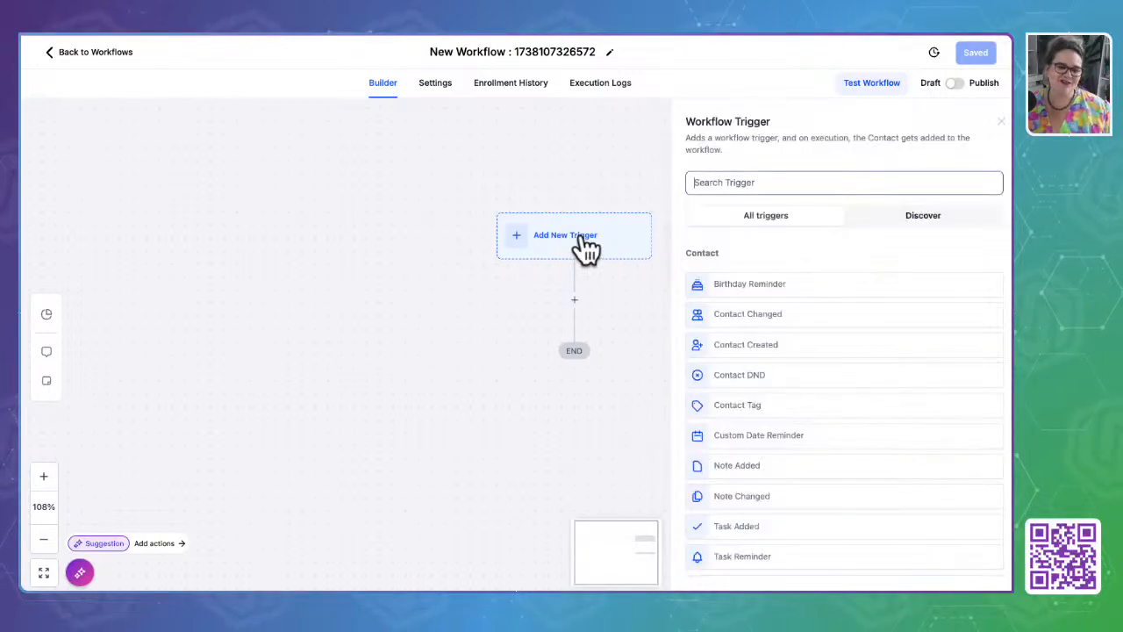
scroll(749, 274, down, 2)
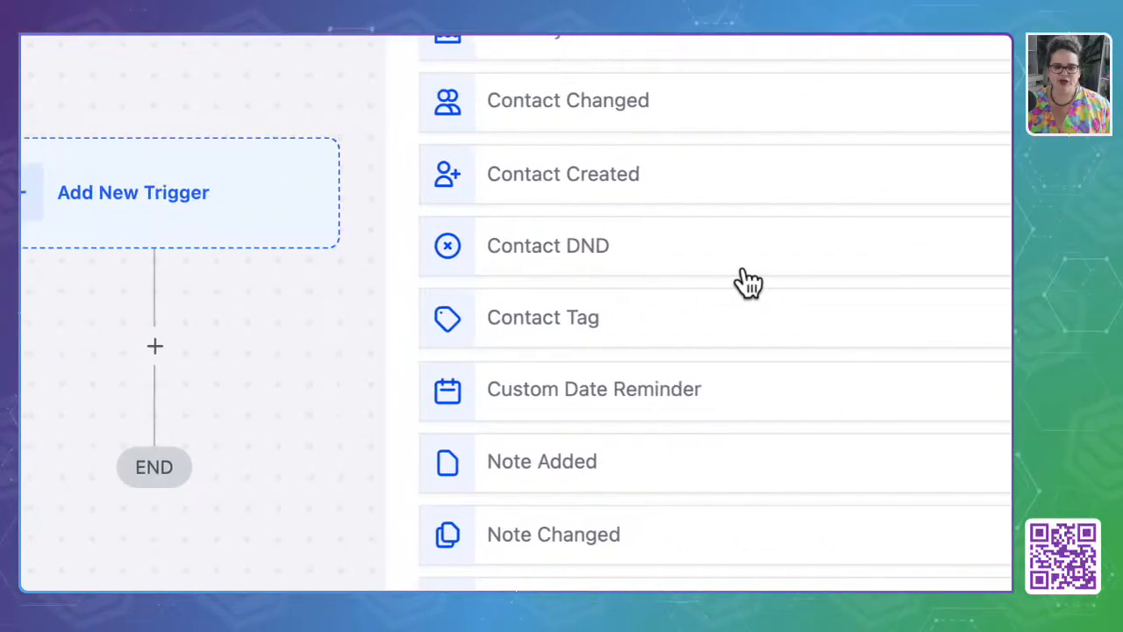
scroll(748, 281, up, 3)
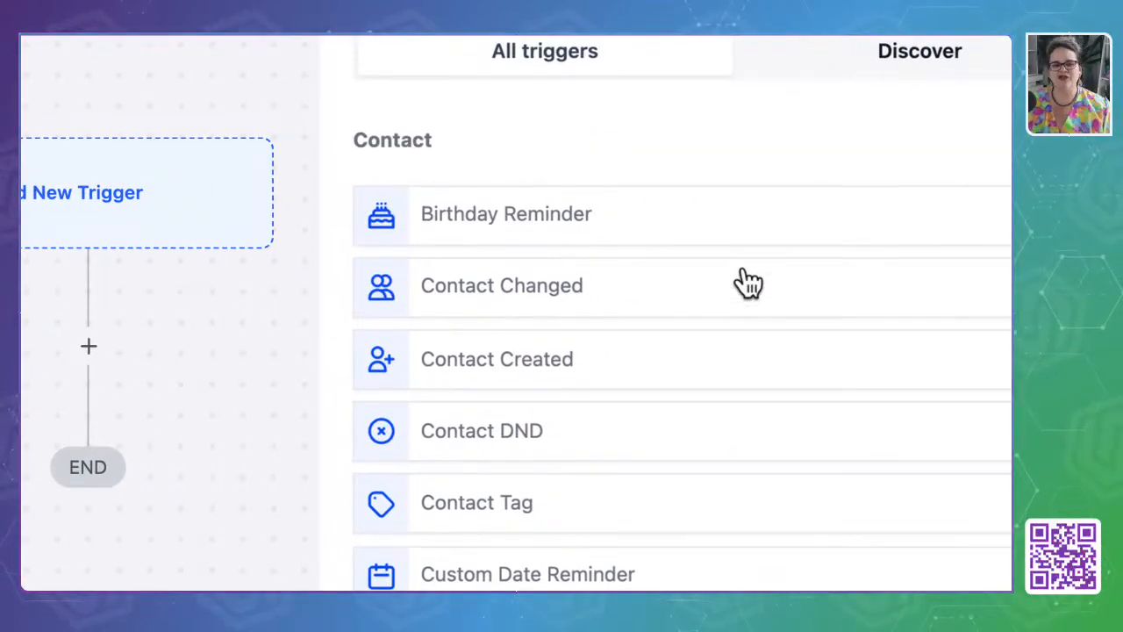
click(546, 236)
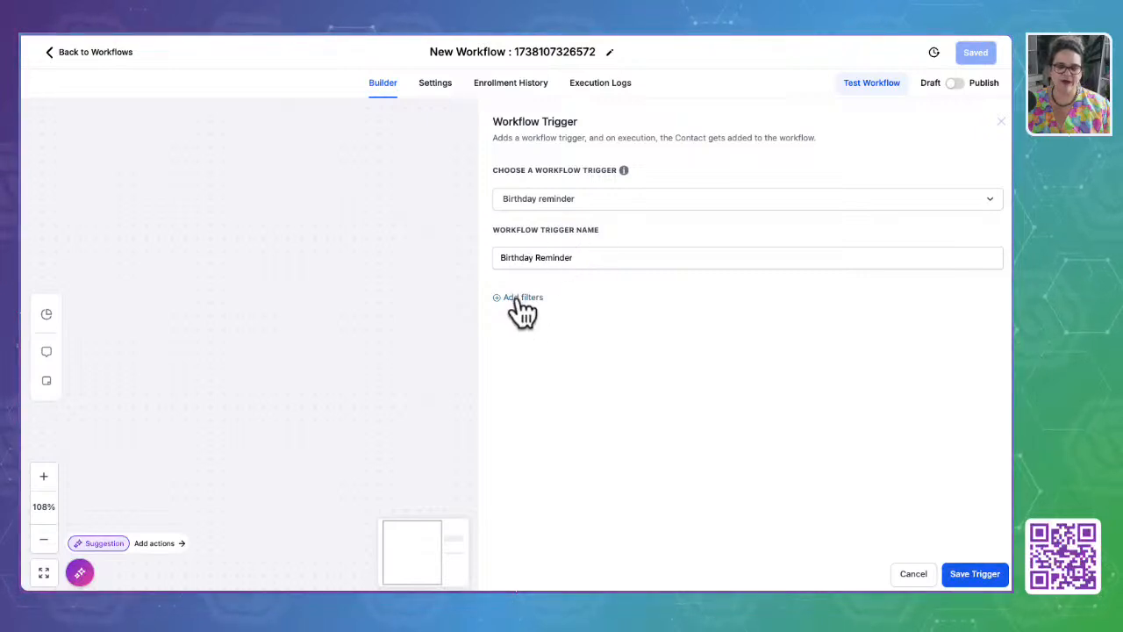
Add a filter to the Birthday Reminder trigger using the standard field Before no. of days
click(519, 299)
click(537, 314)
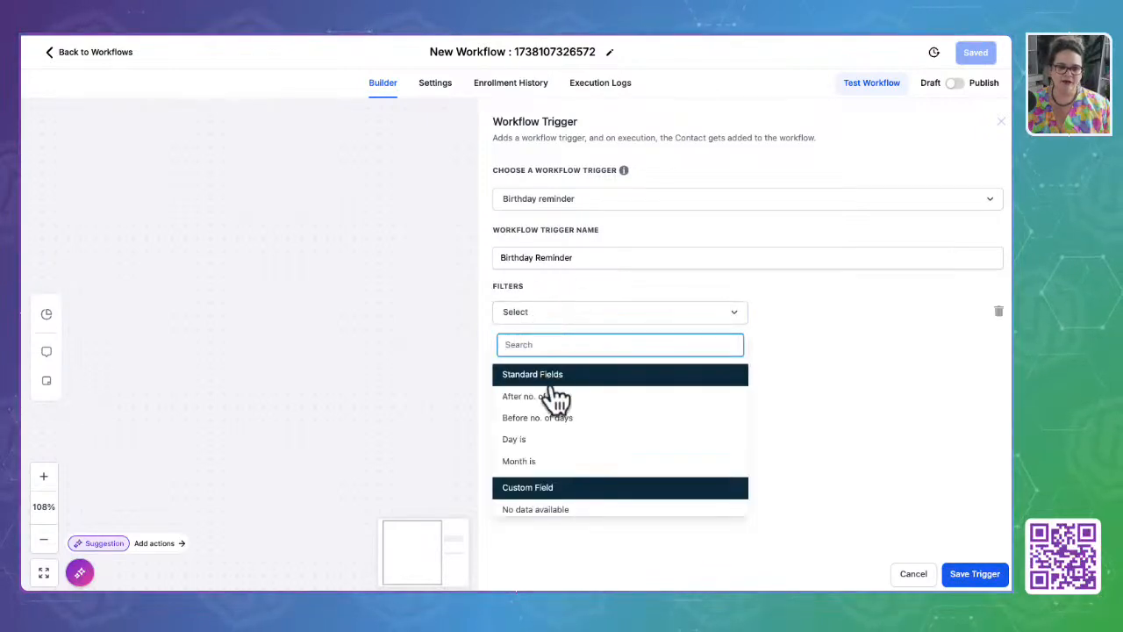
click(547, 439)
click(811, 314)
click(542, 318)
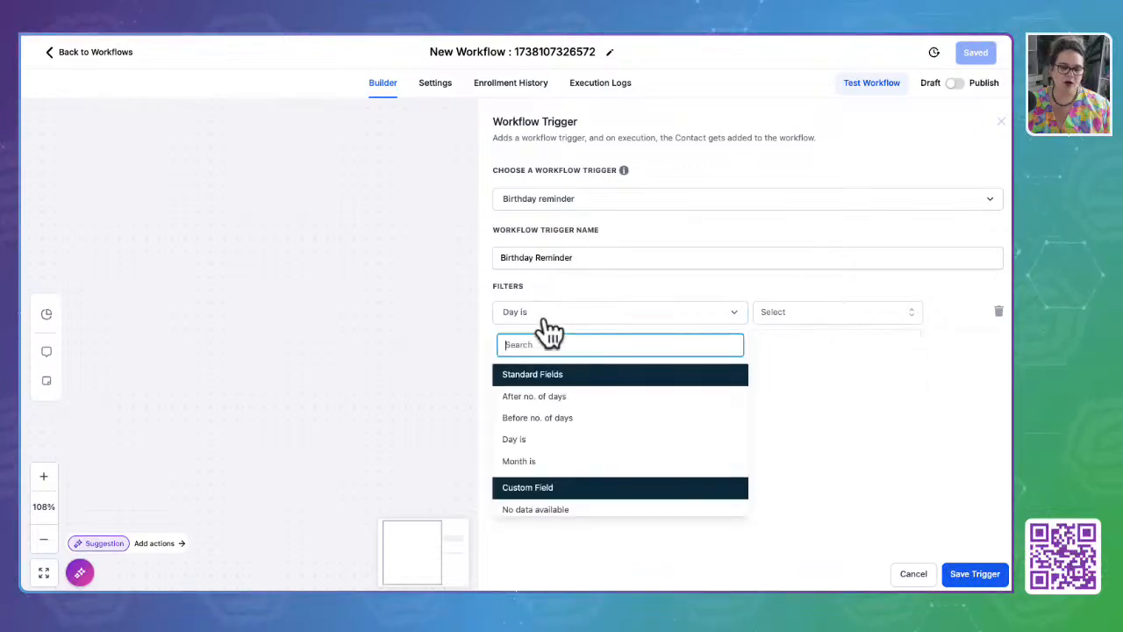
click(532, 419)
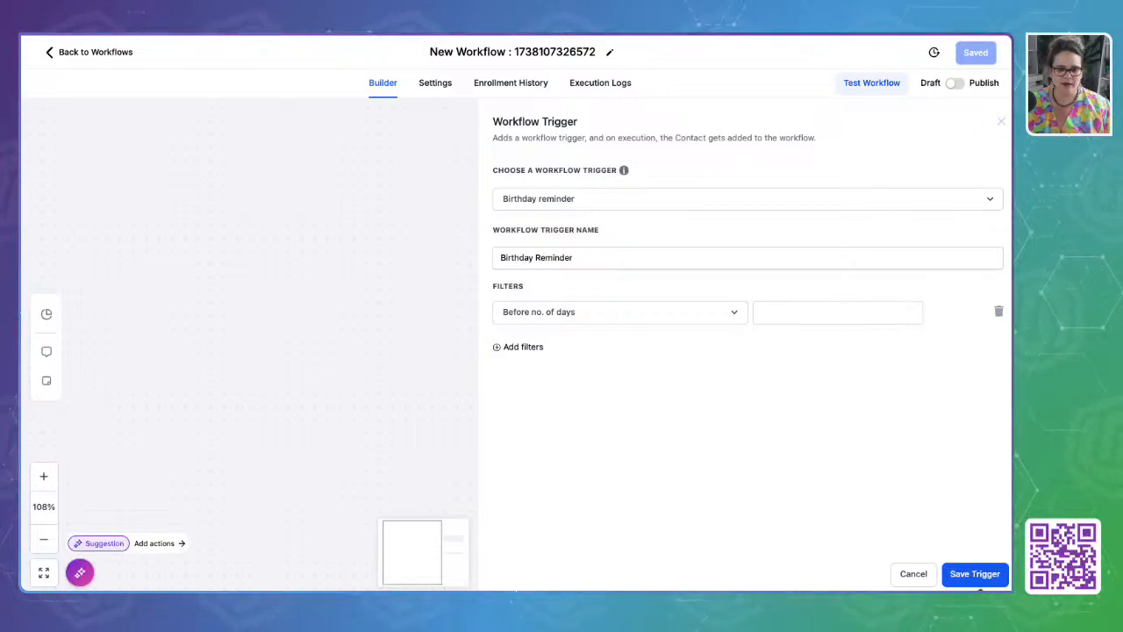
Set the Before no. of days filter to 7 and save the Birthday Reminder trigger
click(978, 572)
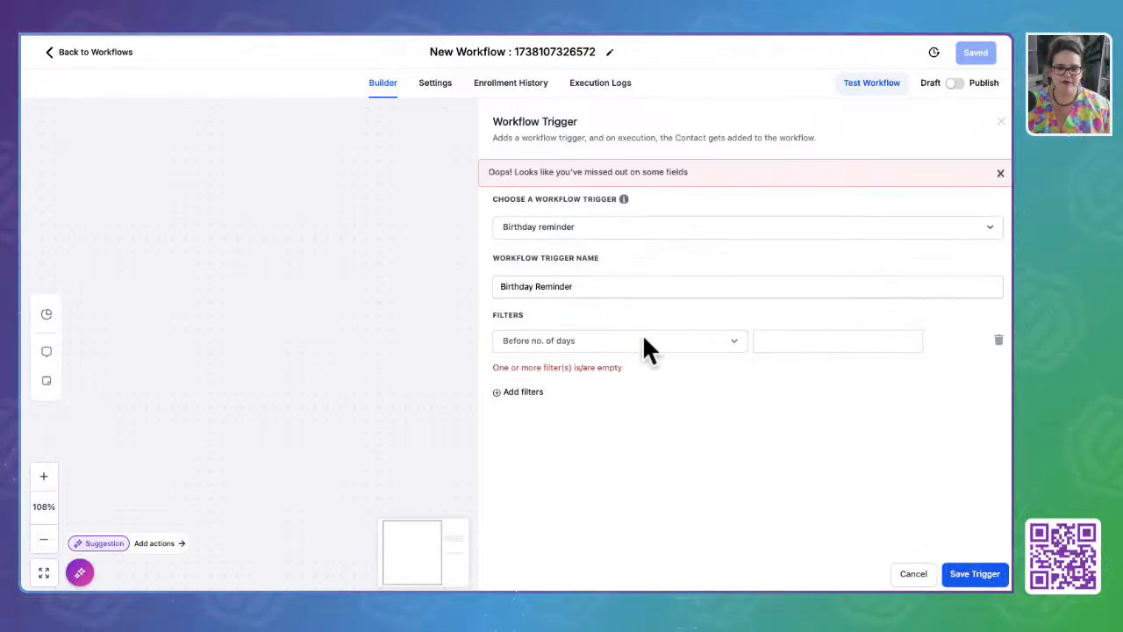
click(812, 349)
text(7)
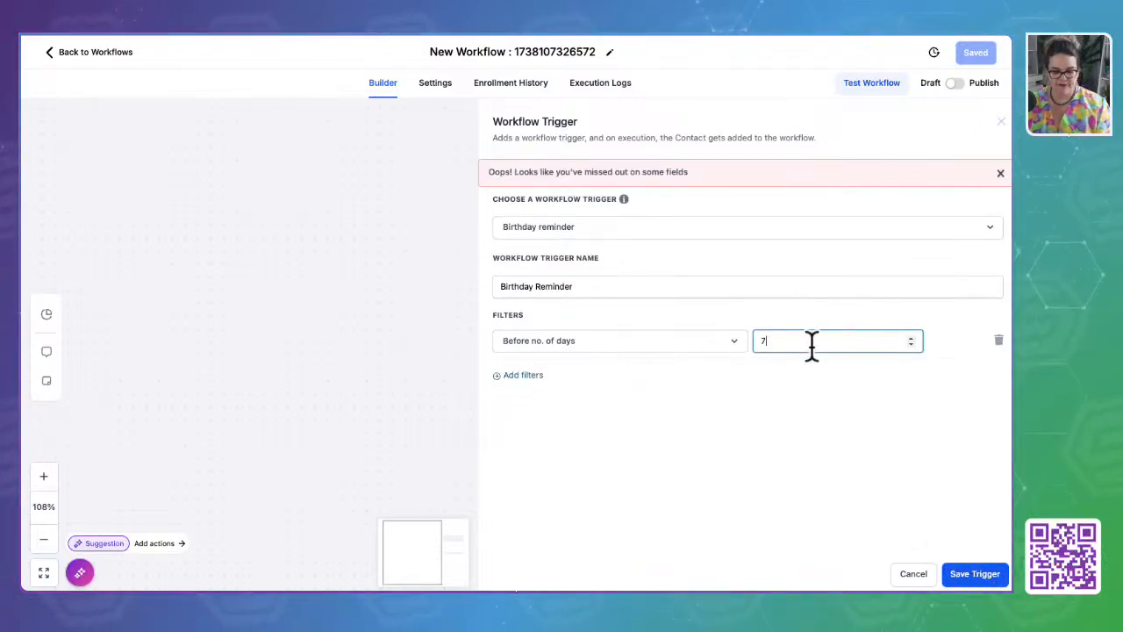
click(974, 573)
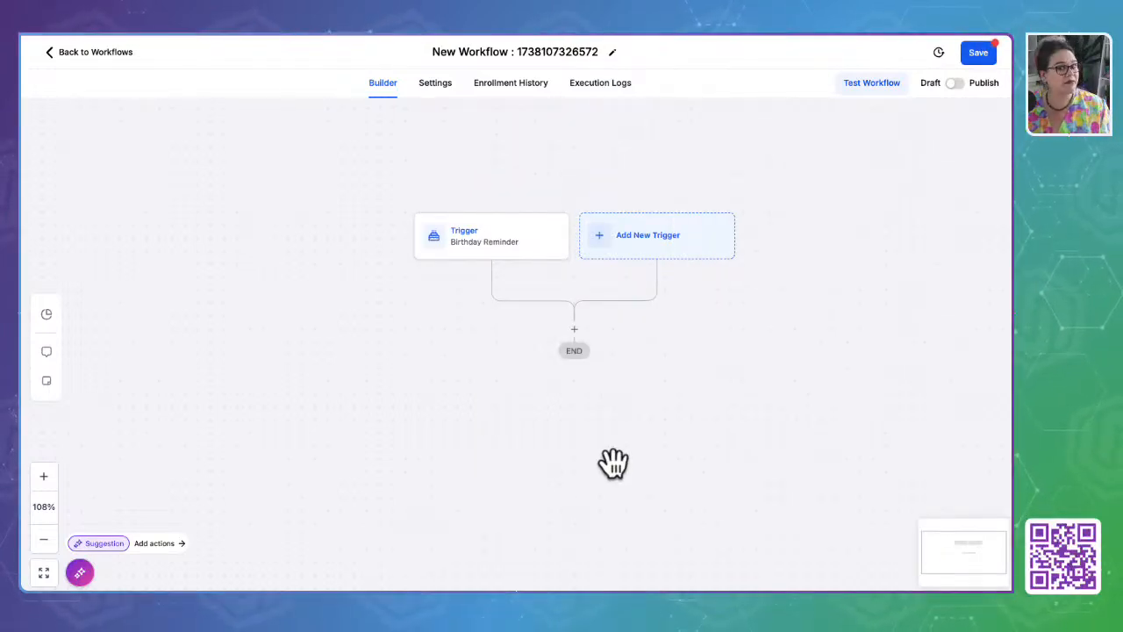
Examine the filter options of a Contact Created trigger, including Has Tag, and cancel without saving the trigger
click(656, 250)
scroll(819, 342, down, 1)
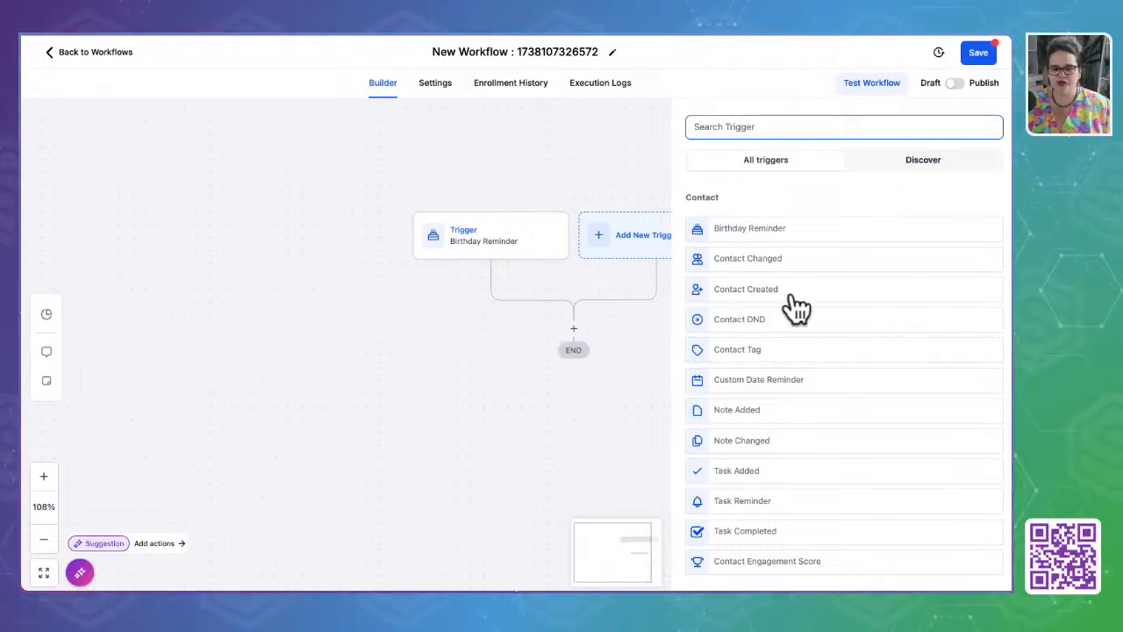
click(744, 292)
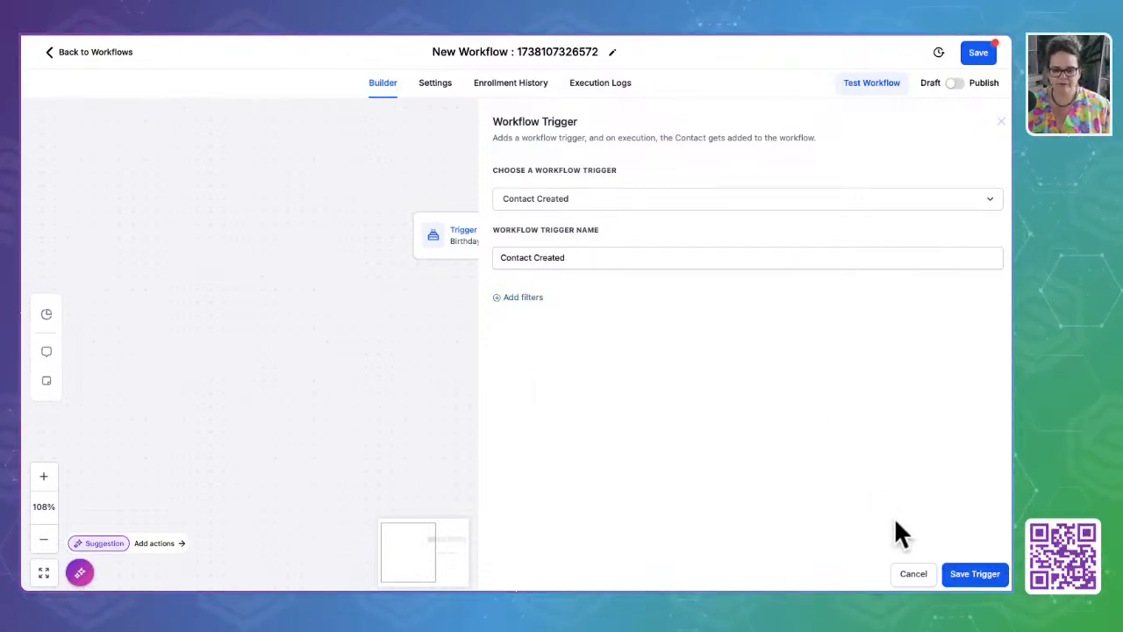
click(529, 296)
click(562, 320)
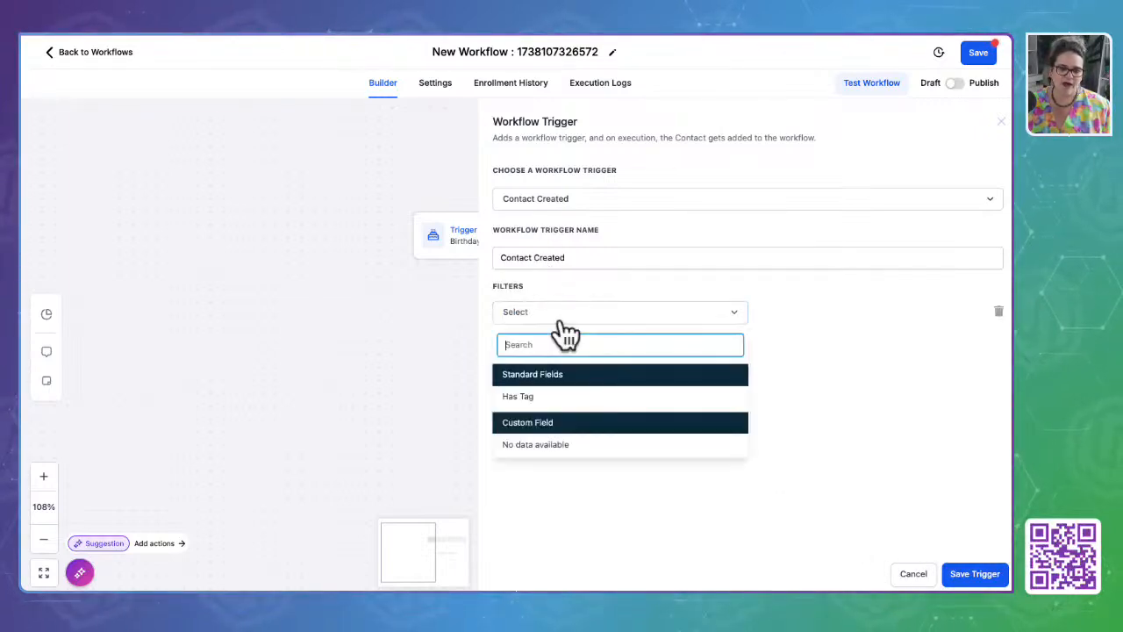
click(551, 396)
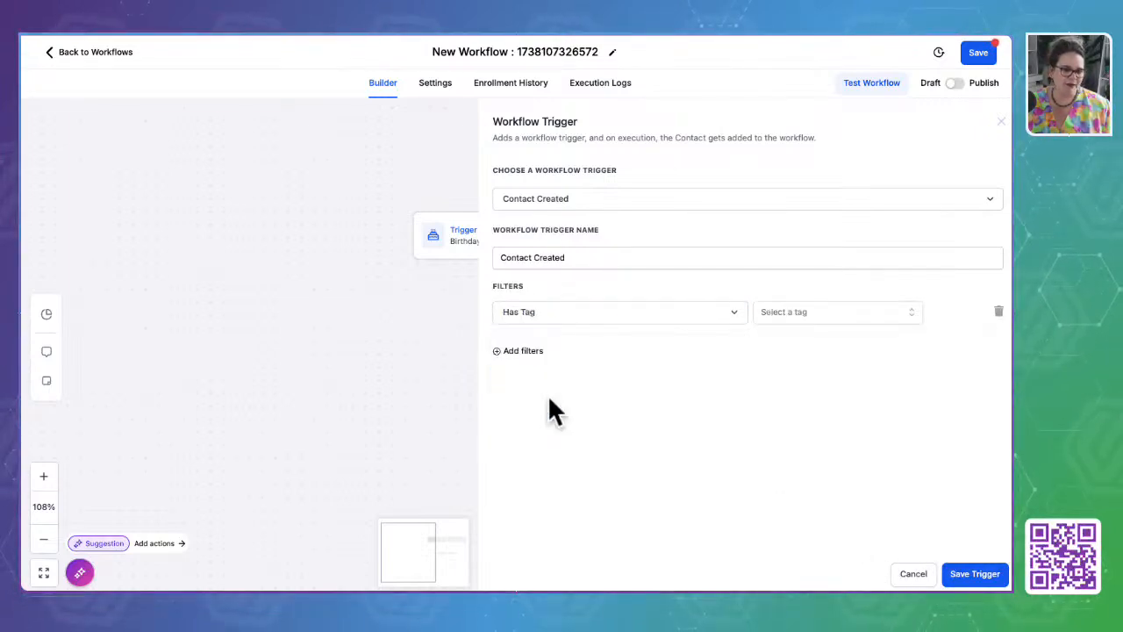
click(830, 312)
click(640, 355)
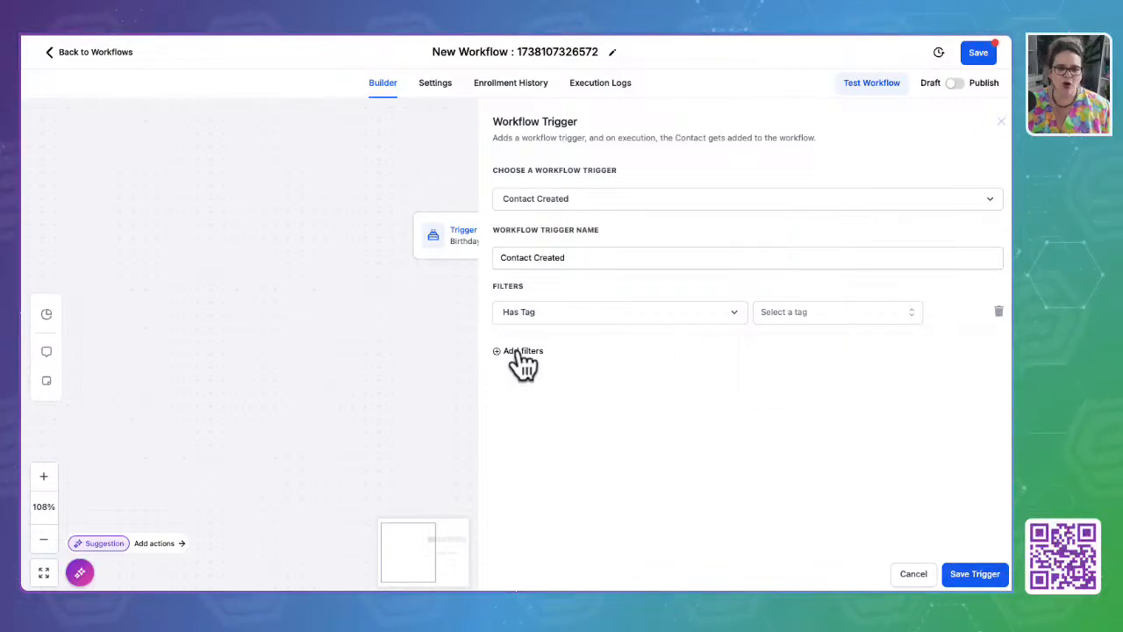
click(665, 313)
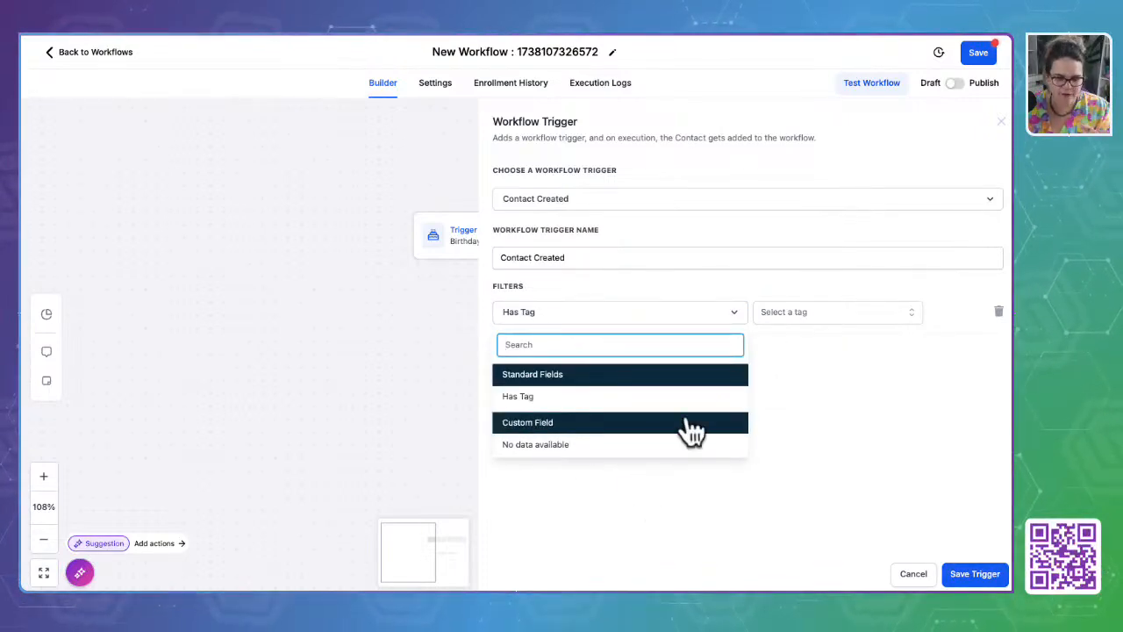
click(917, 572)
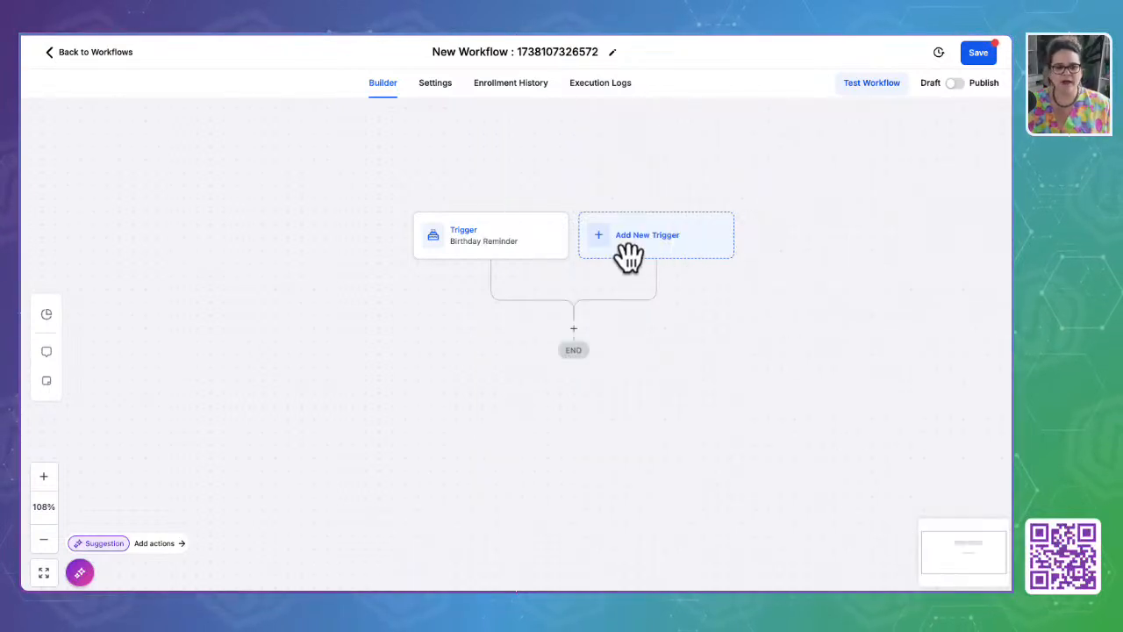
Start a Contact DND workflow trigger with the filter DND flag is set to Disabled DND for specific channels
click(677, 233)
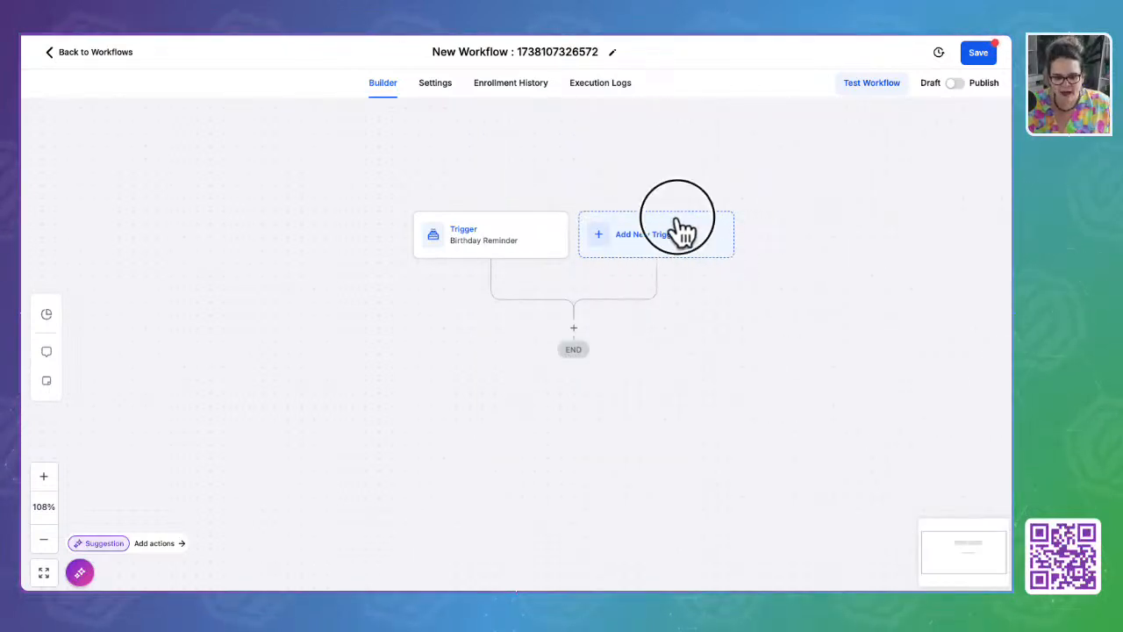
scroll(860, 406, down, 2)
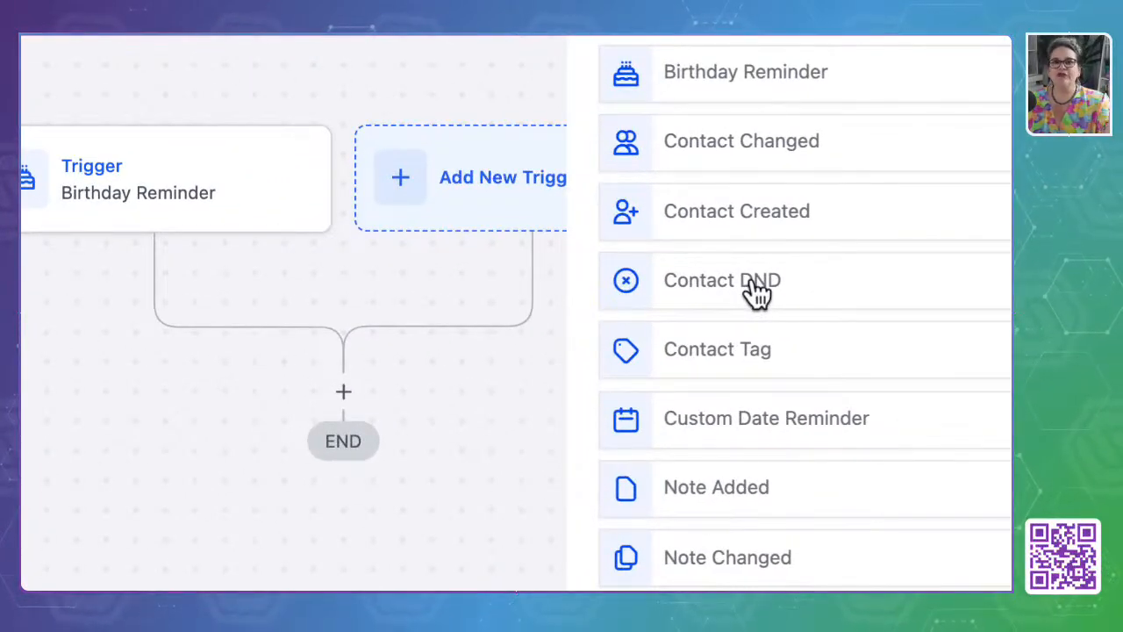
click(755, 289)
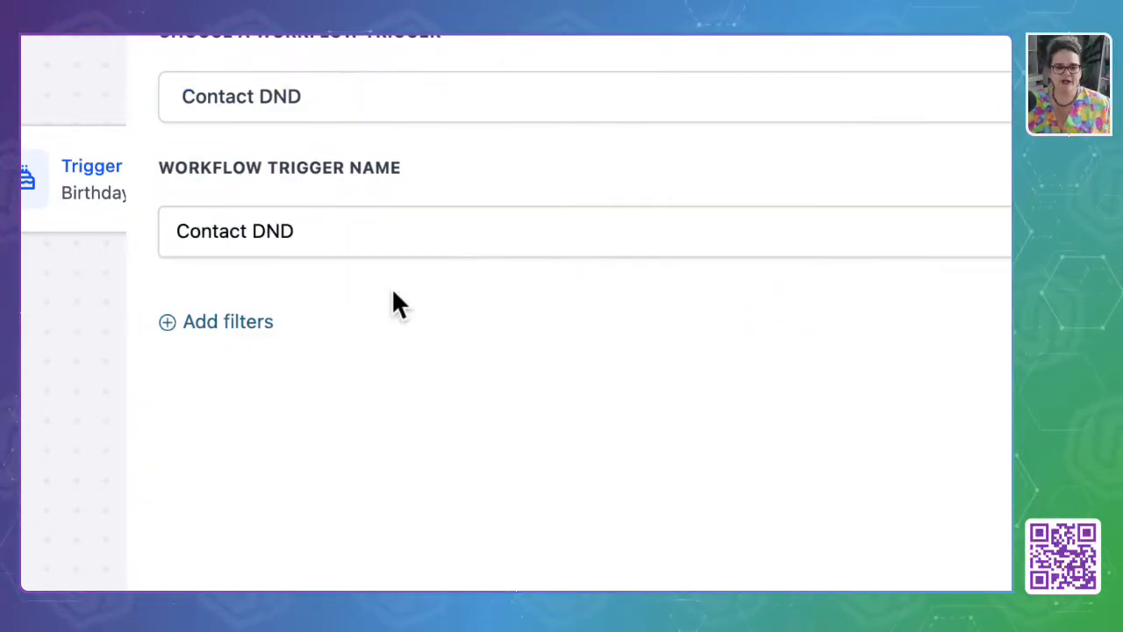
click(223, 321)
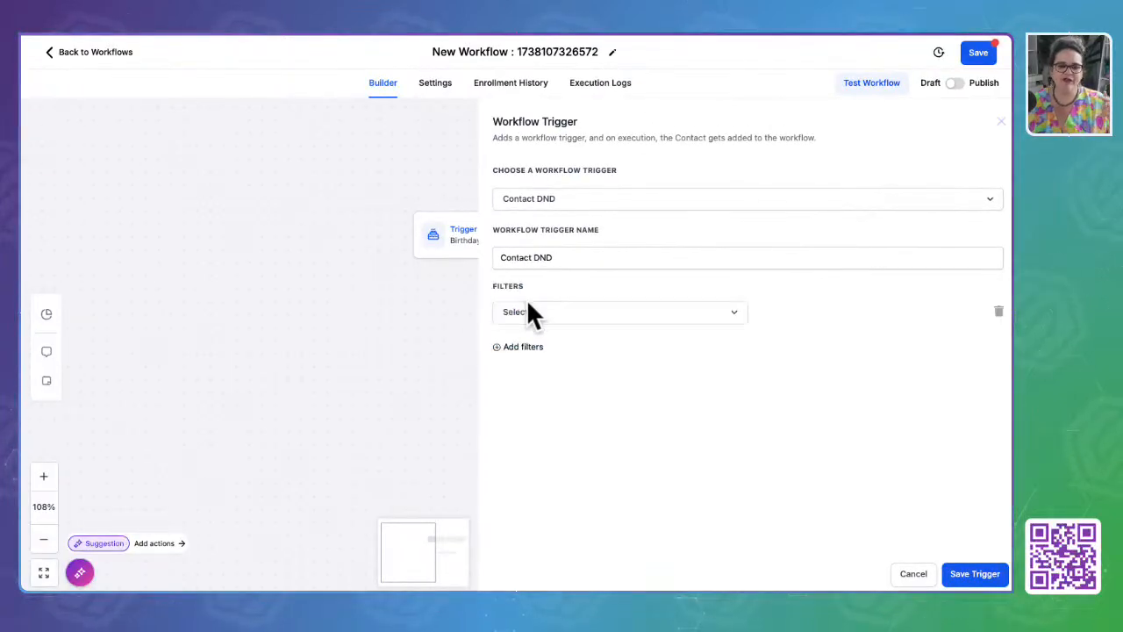
click(531, 313)
click(546, 399)
click(793, 316)
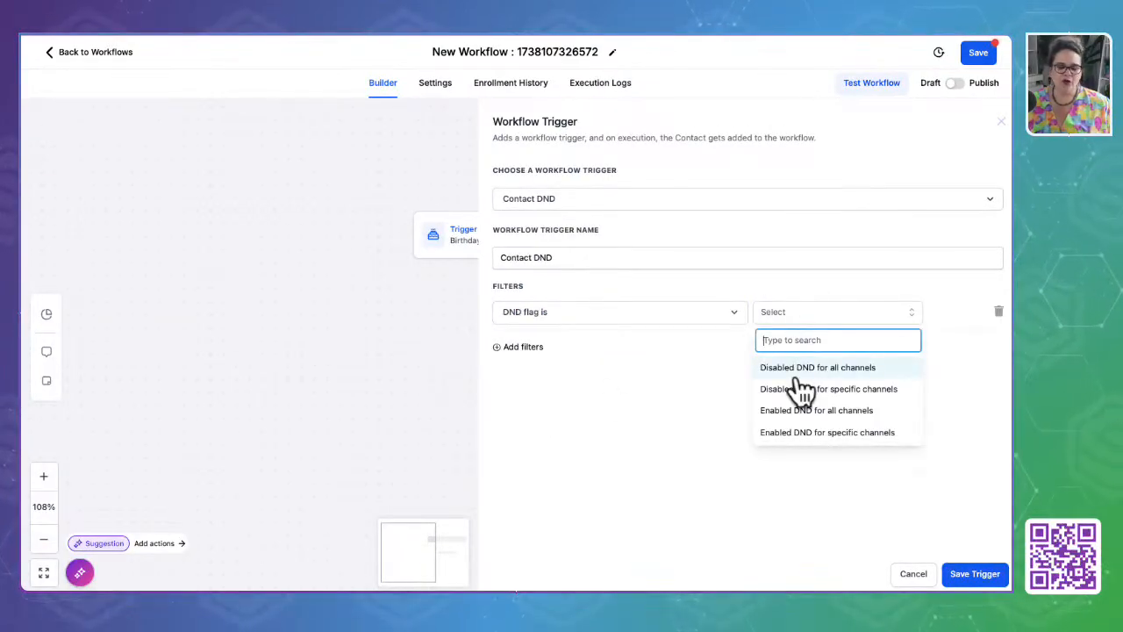
click(865, 392)
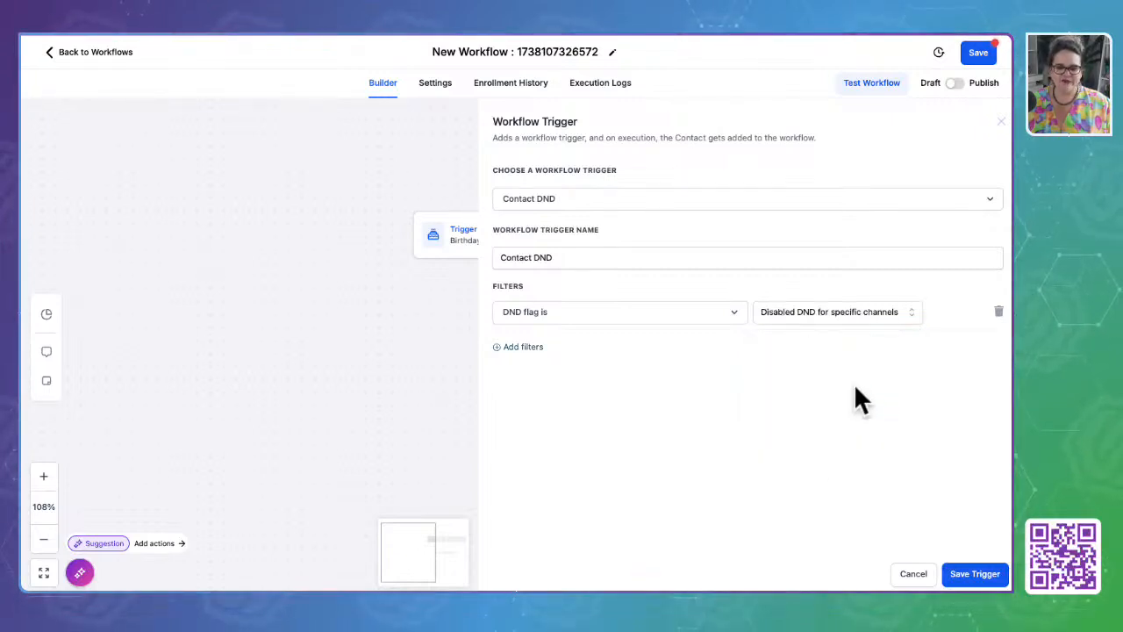
Add a second filter, DND Channel is, to the Contact DND trigger and examine the channels it offers
click(527, 348)
click(561, 350)
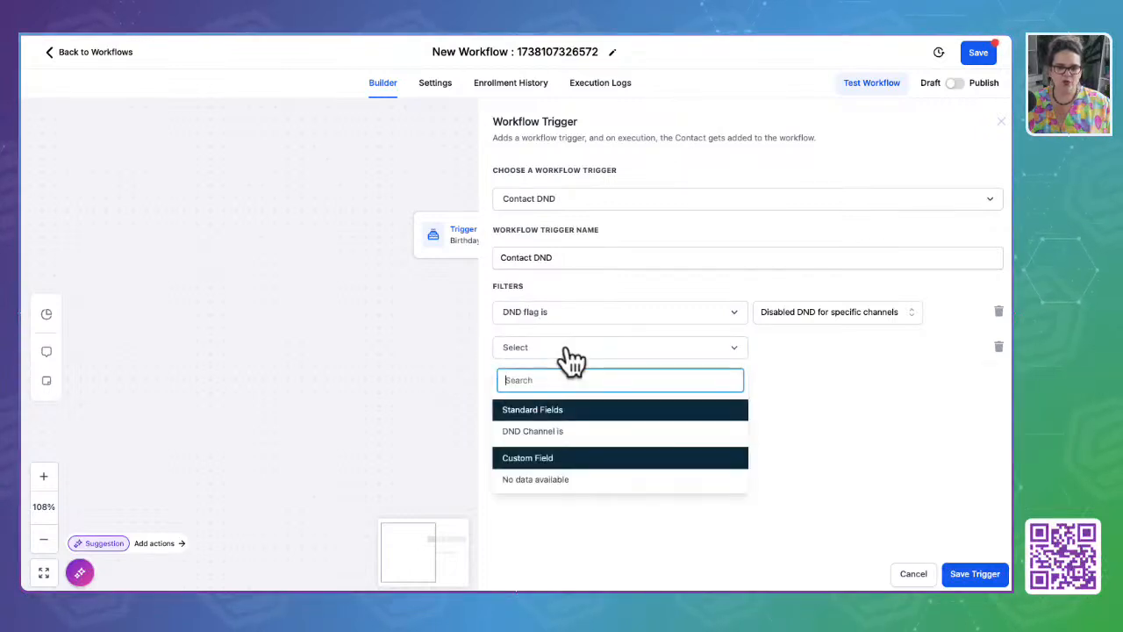
click(535, 431)
click(792, 347)
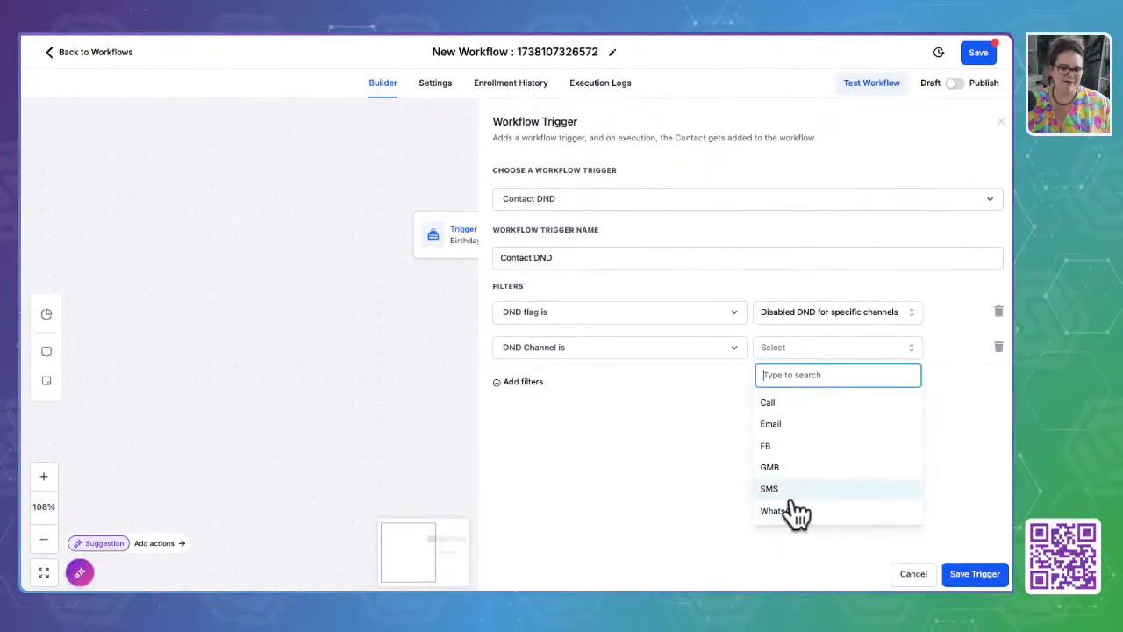
click(596, 441)
Try the DND flag filter with Disabled DND for all channels and for specific channels, and cancel the trigger without saving
click(846, 300)
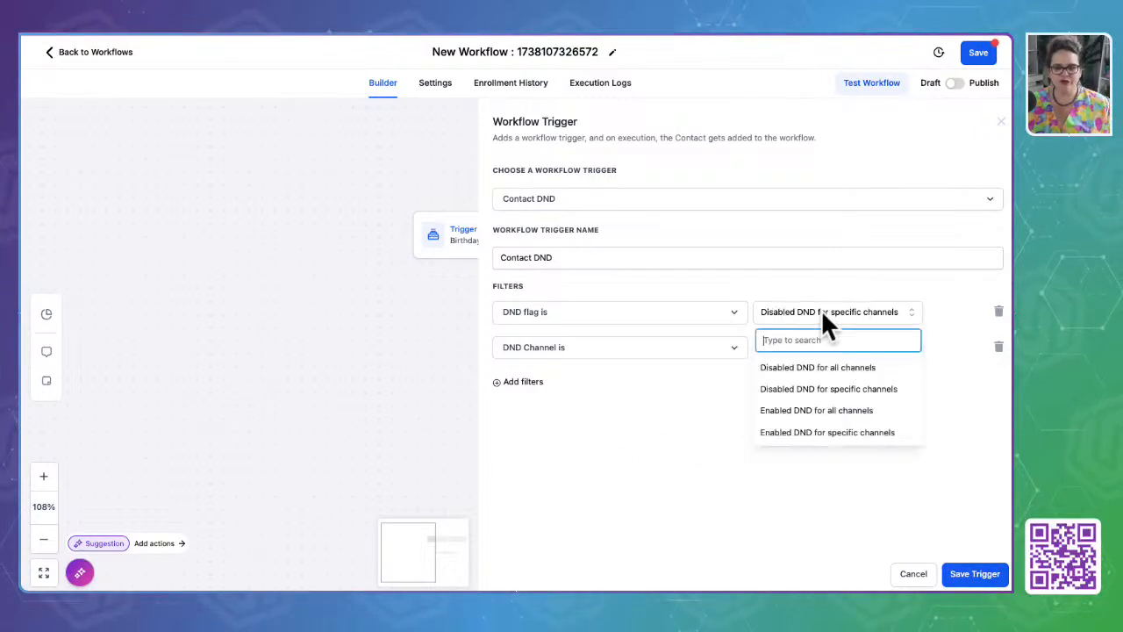
click(809, 368)
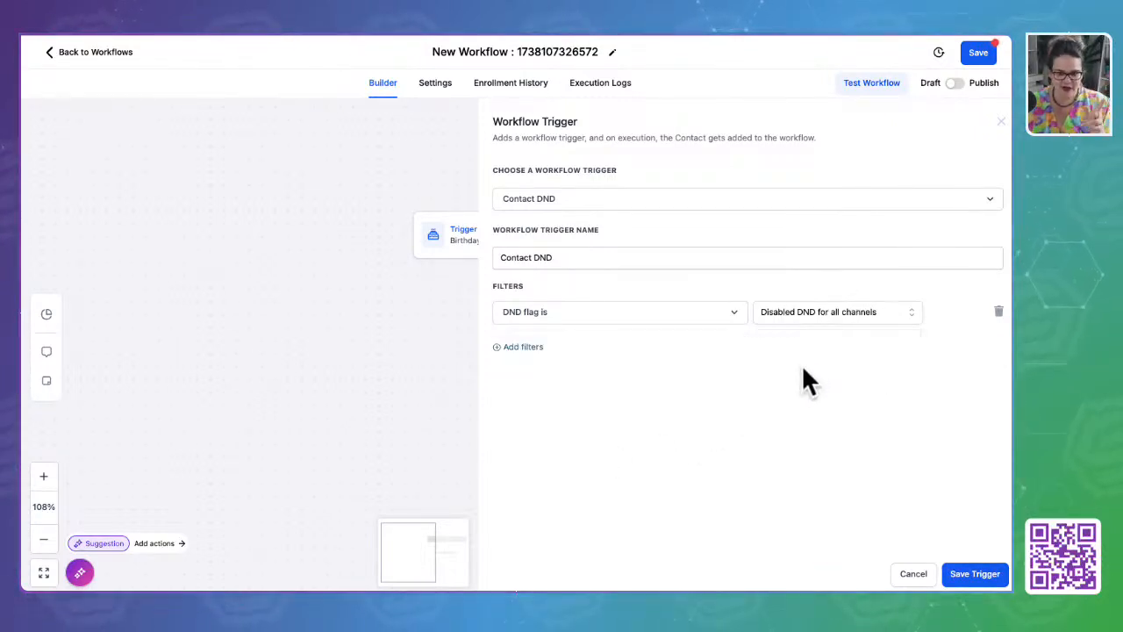
click(786, 307)
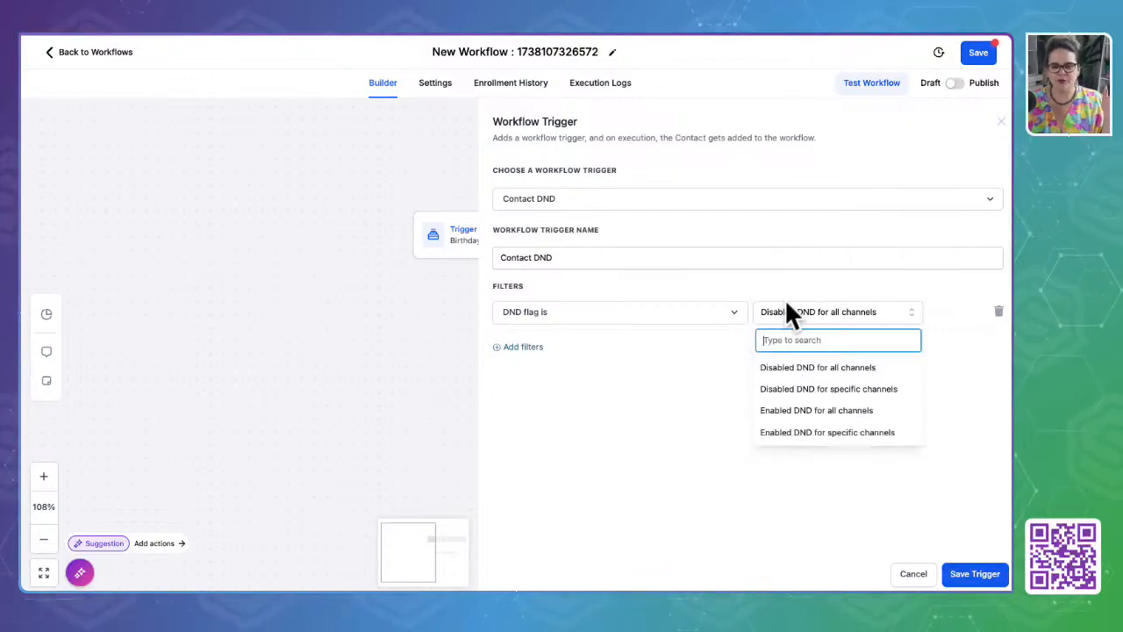
click(789, 390)
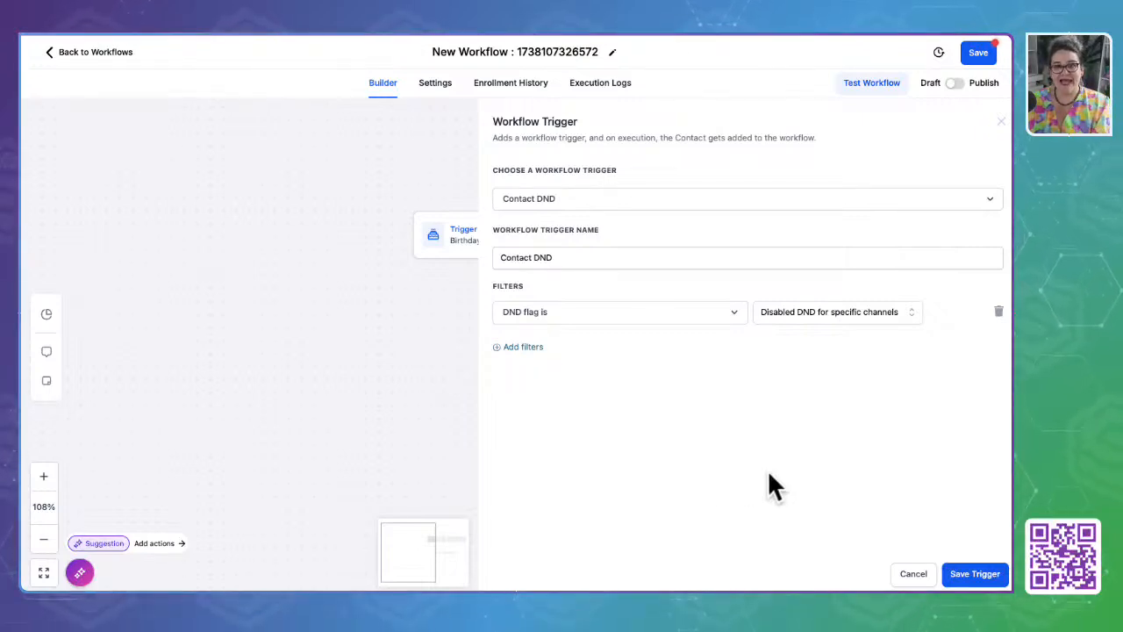
click(919, 579)
click(662, 242)
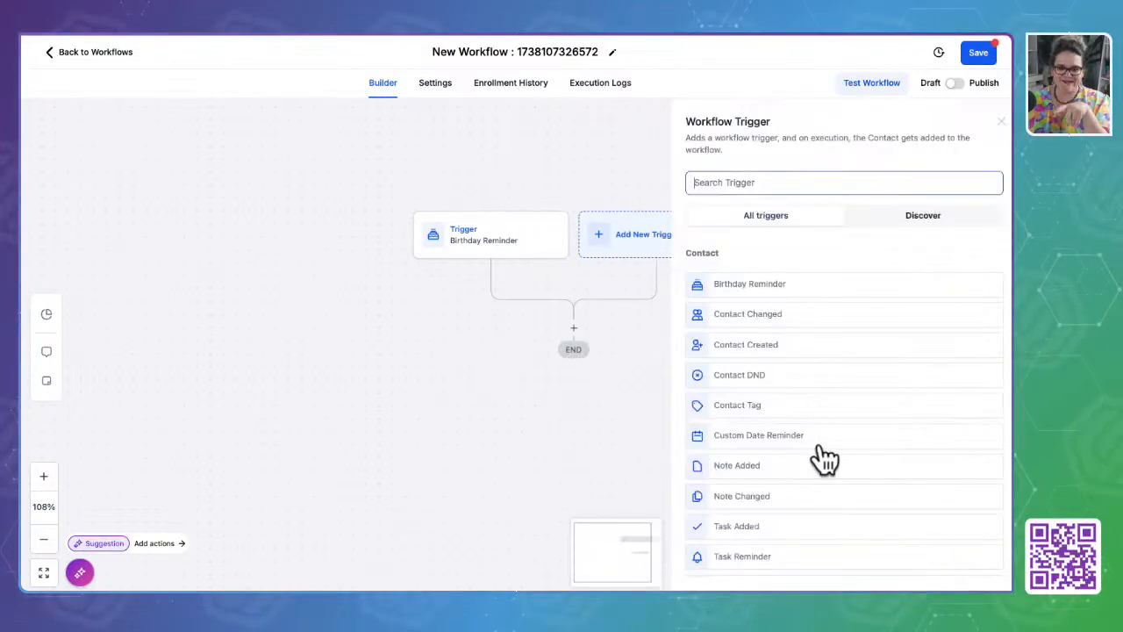
click(755, 379)
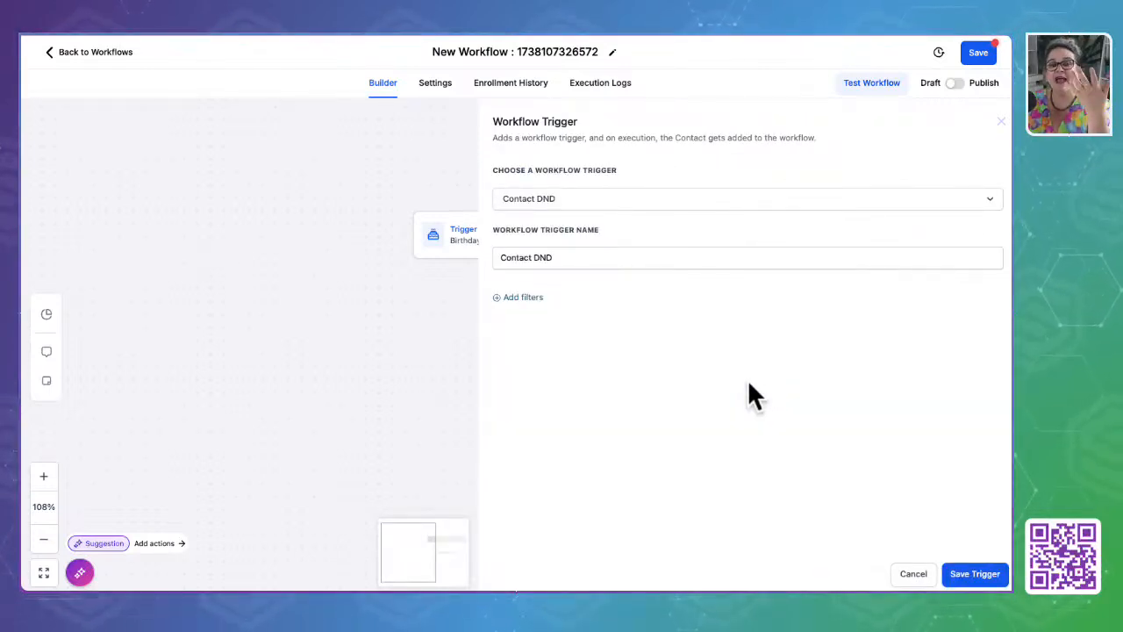
click(541, 261)
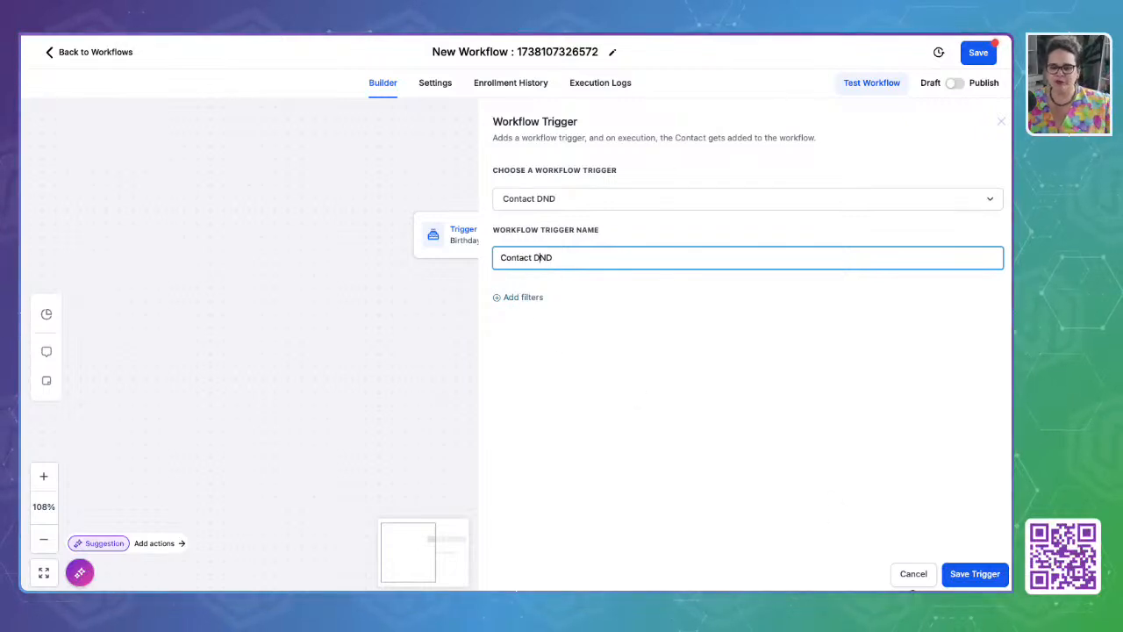
click(912, 575)
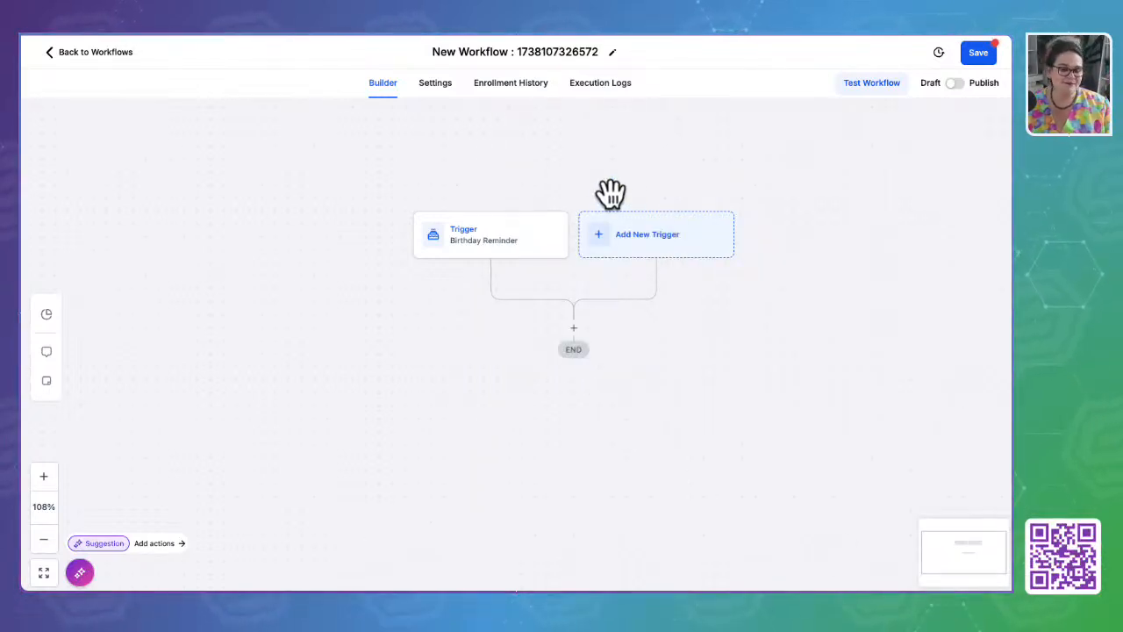
Examine the available Contact and Events triggers, including the note, task, form, survey, trigger link and social lead form triggers
click(658, 239)
scroll(809, 415, down, 2)
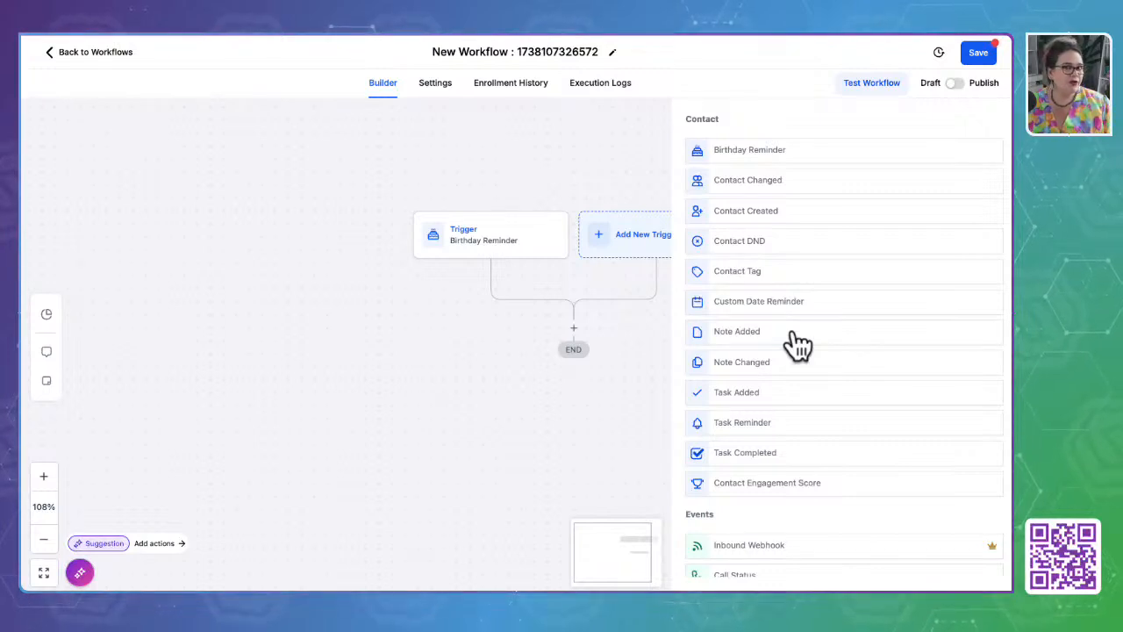
scroll(797, 343, down, 1)
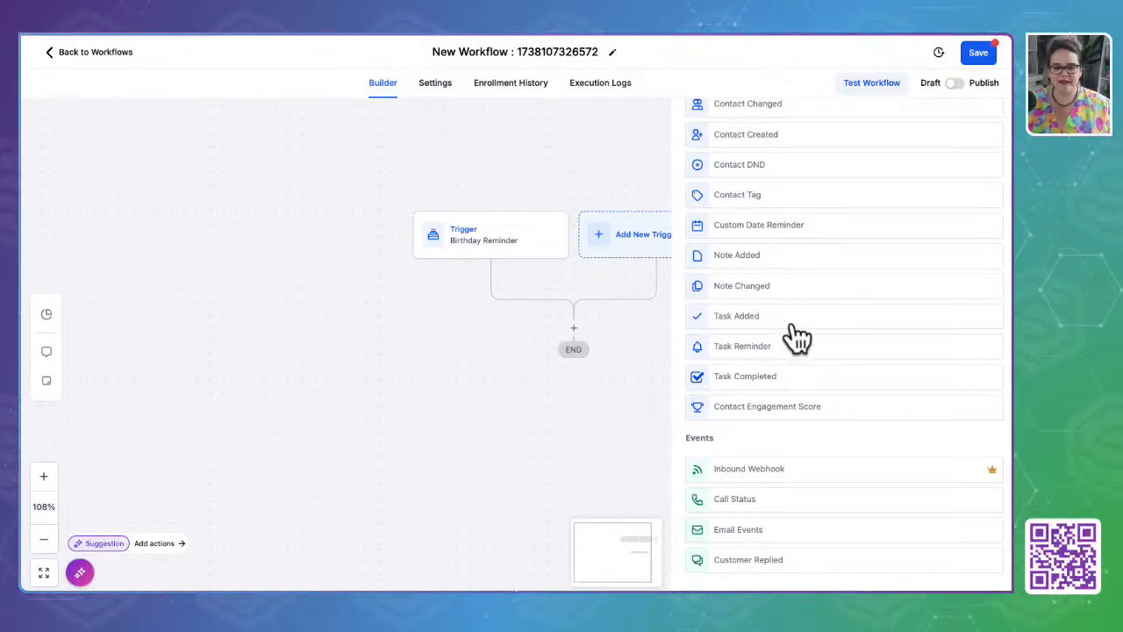
scroll(797, 338, down, 1)
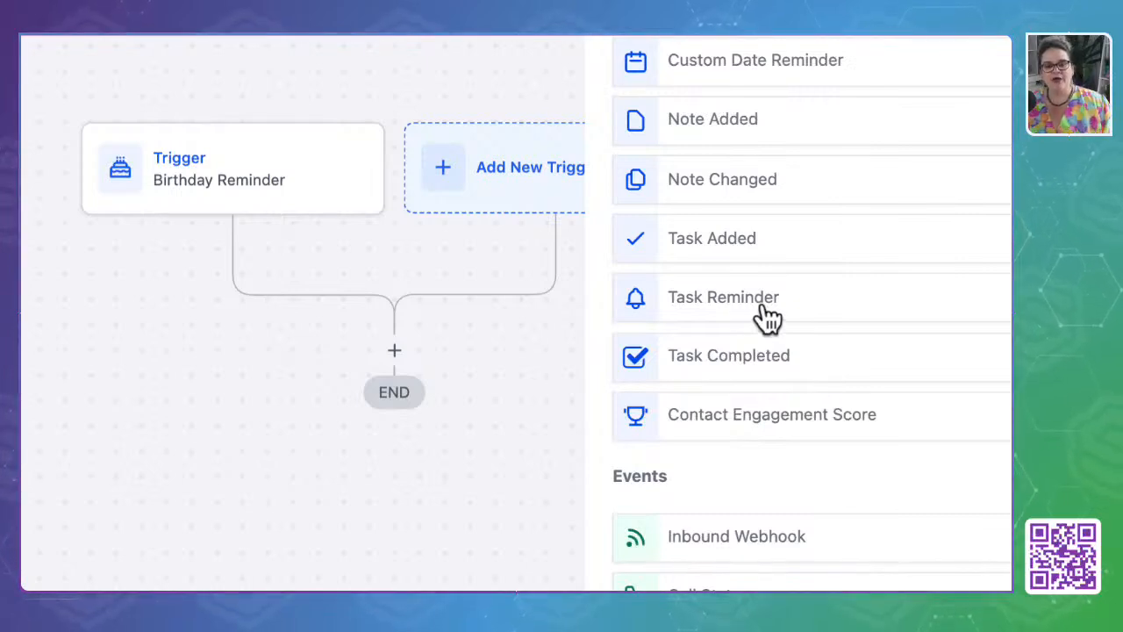
scroll(768, 317, down, 1)
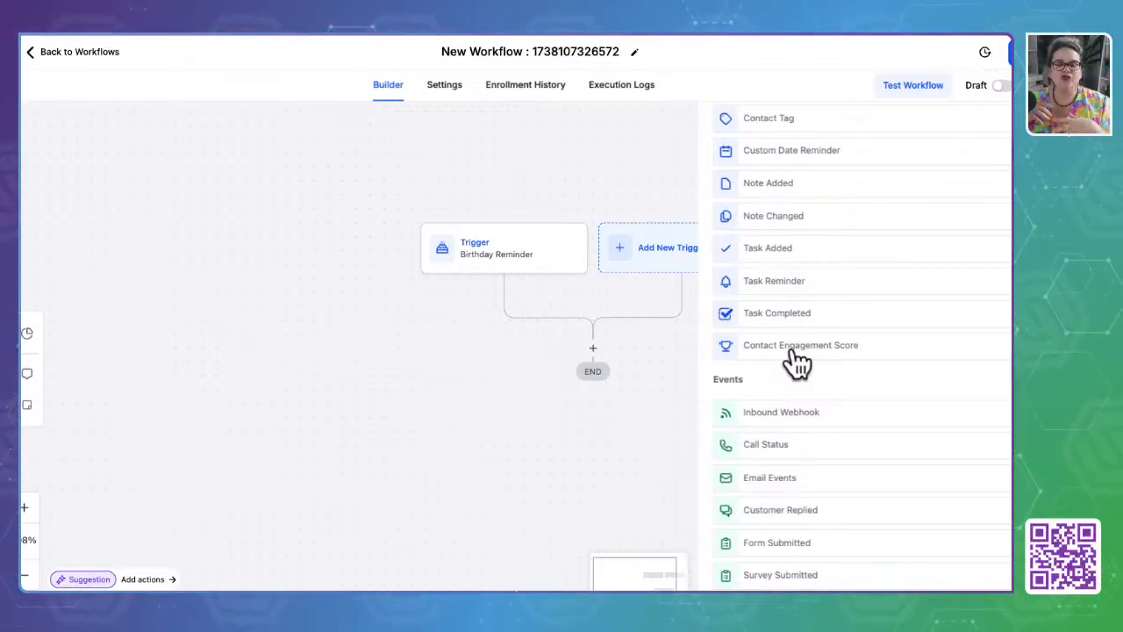
scroll(789, 369, down, 3)
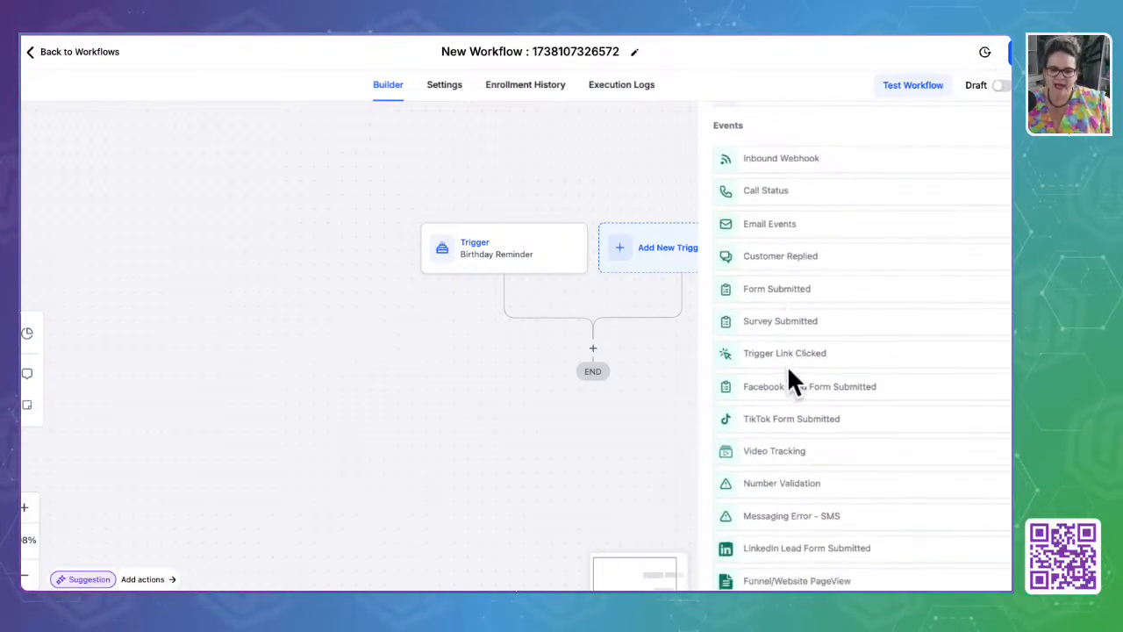
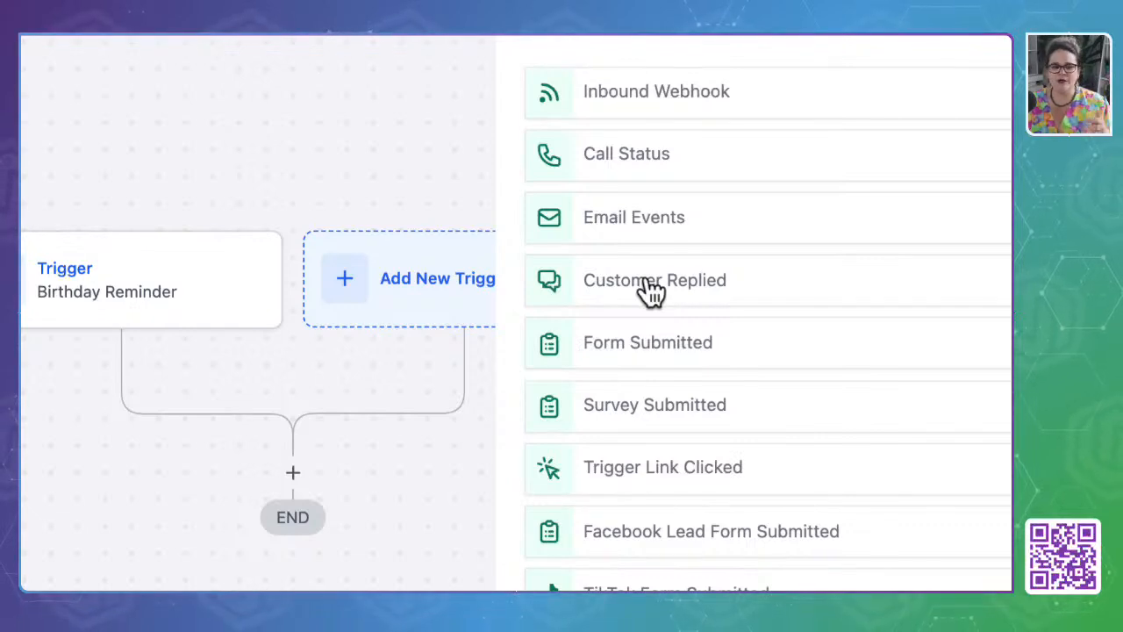
scroll(649, 293, down, 2)
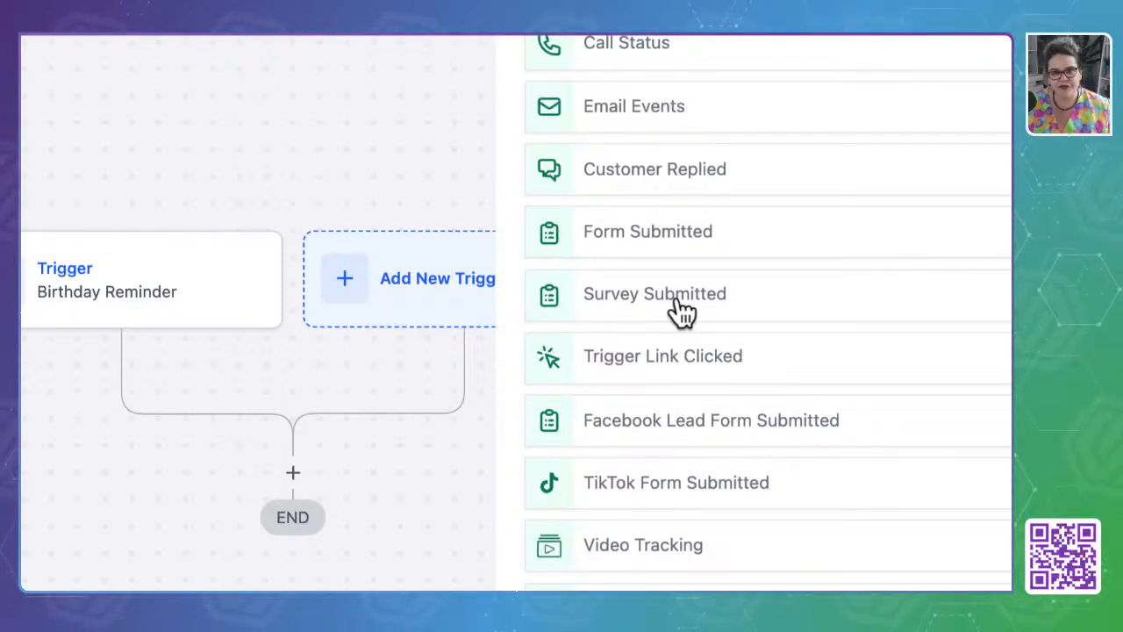
scroll(675, 311, down, 1)
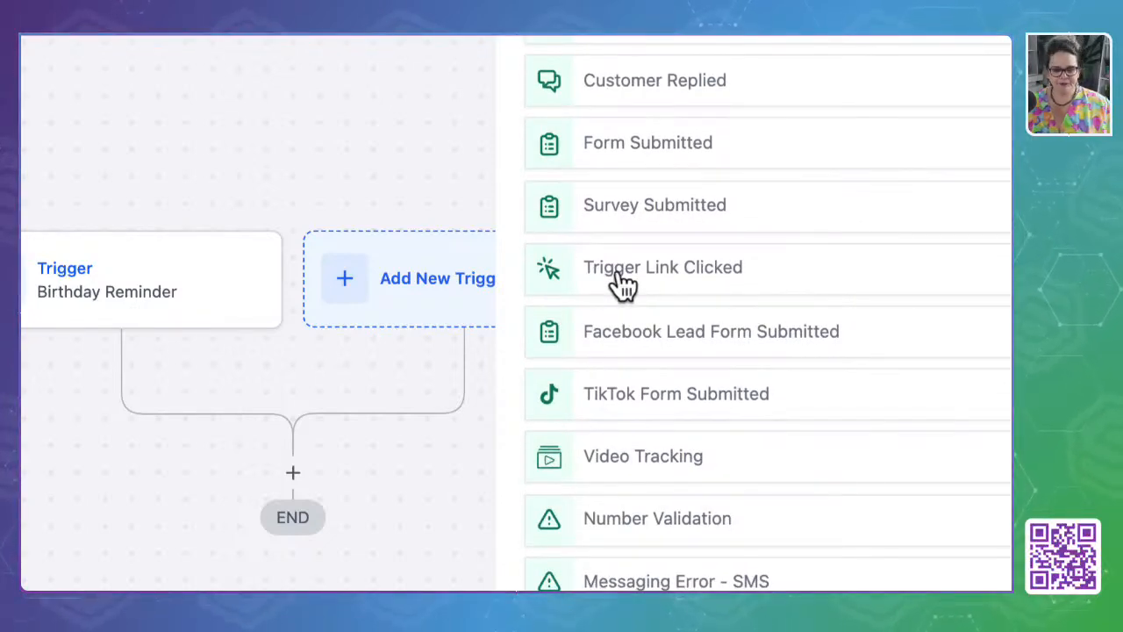
scroll(623, 285, down, 1)
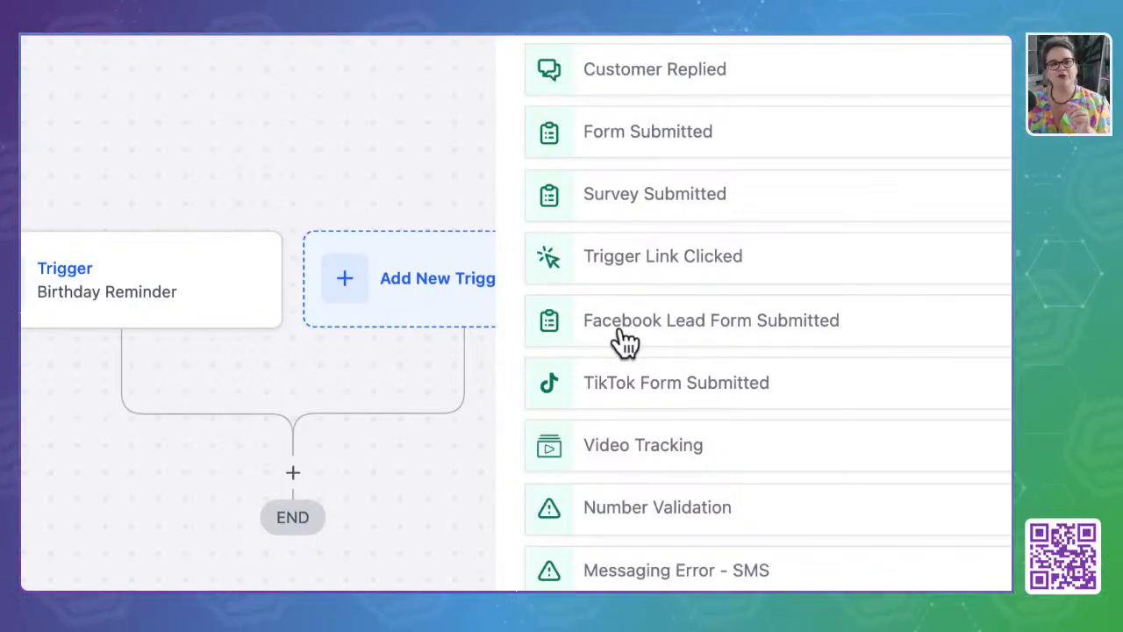
scroll(624, 342, down, 2)
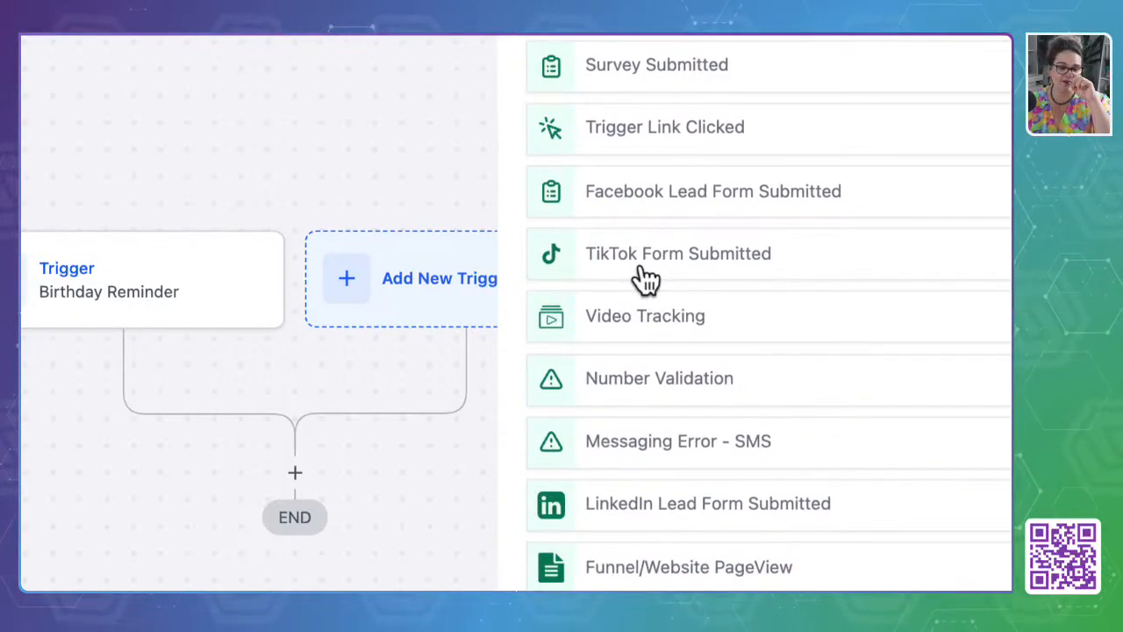
scroll(645, 279, down, 1)
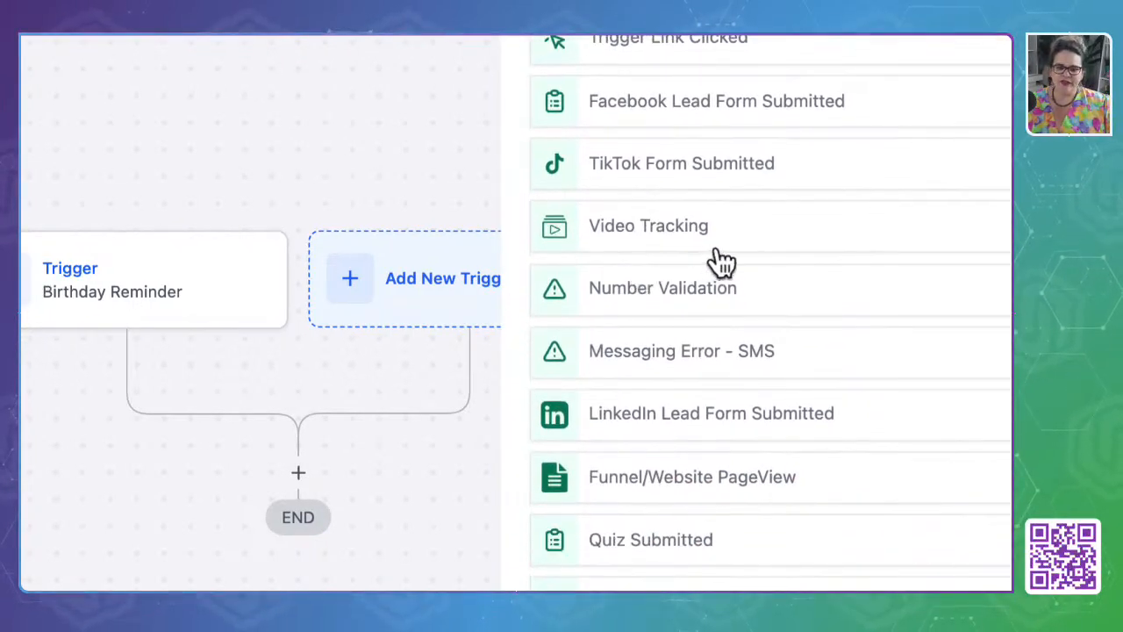
Examine the operators of the Video duration (%) filter in a Video Tracking trigger, and cancel without saving it
click(640, 252)
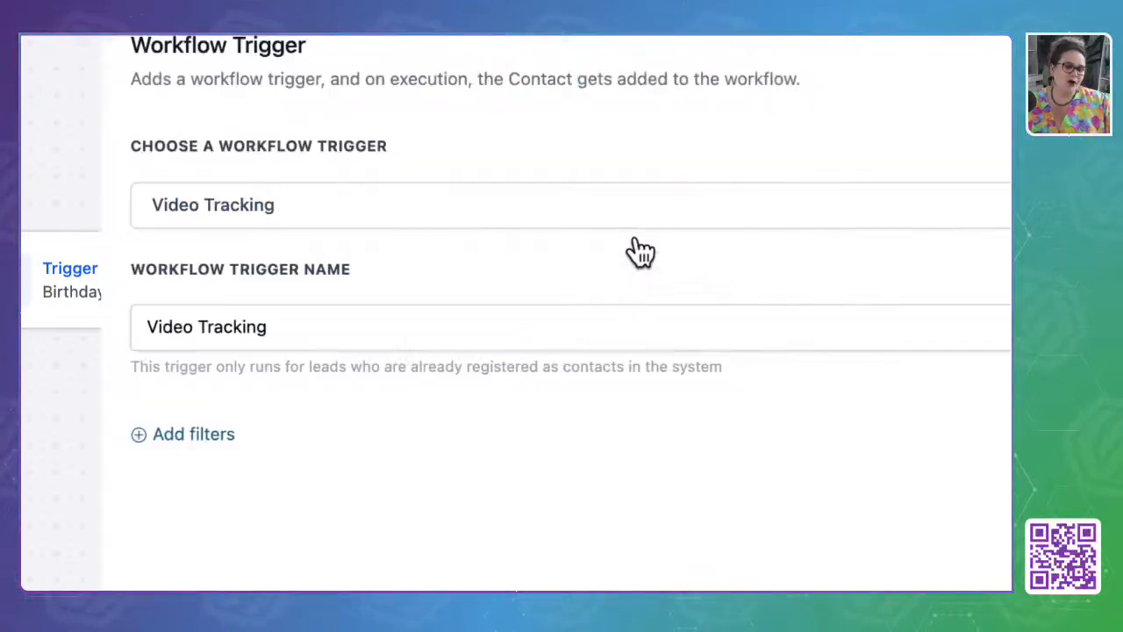
click(198, 432)
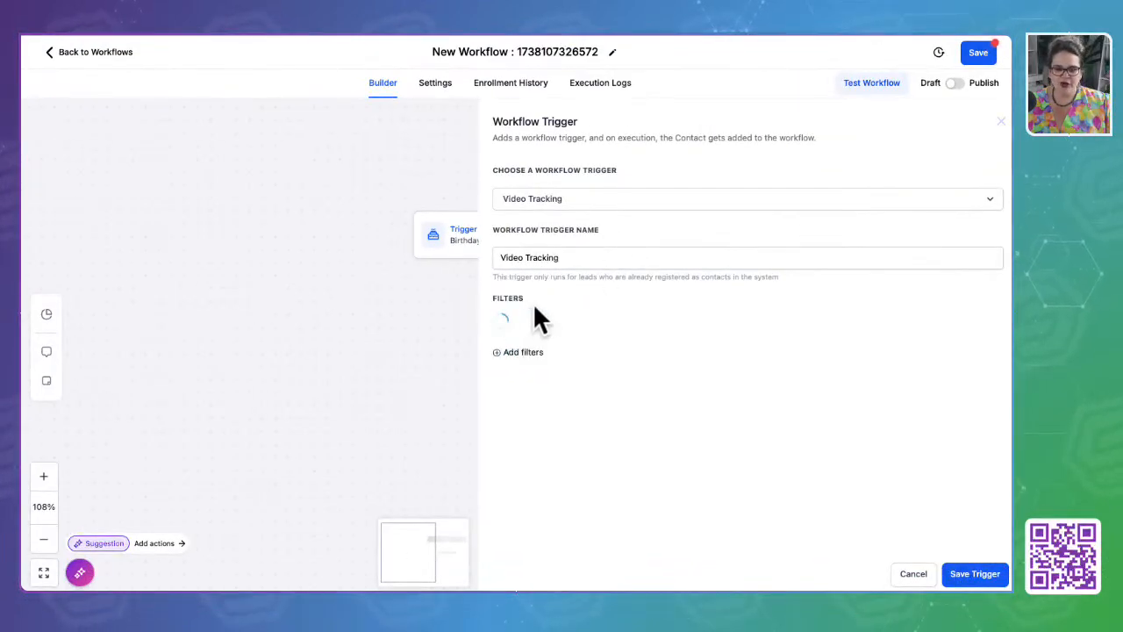
click(551, 326)
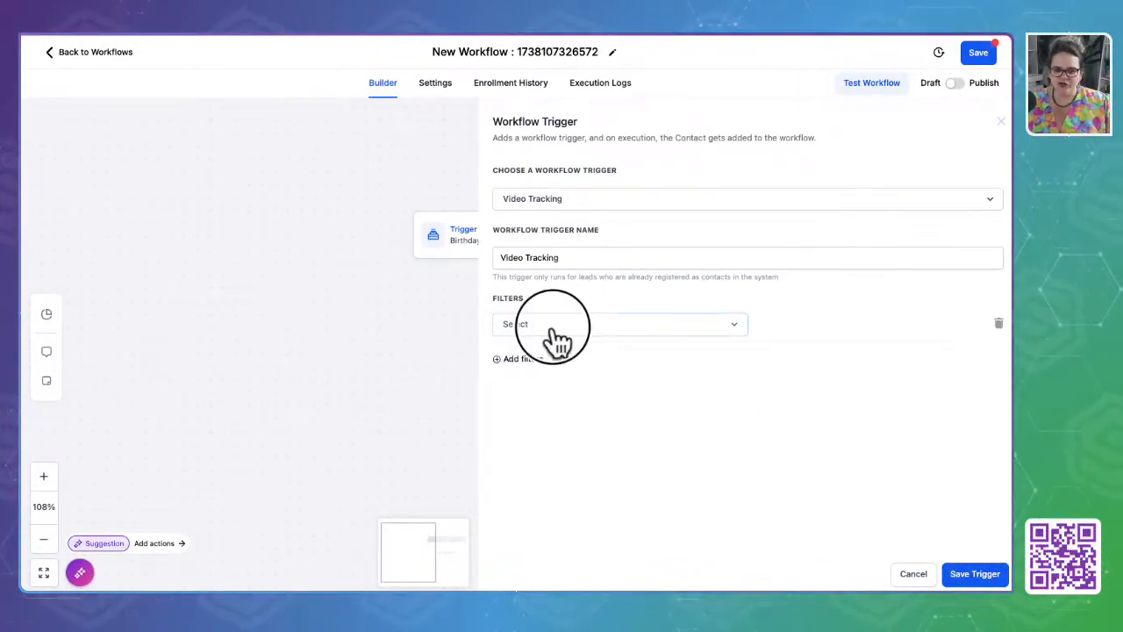
click(528, 451)
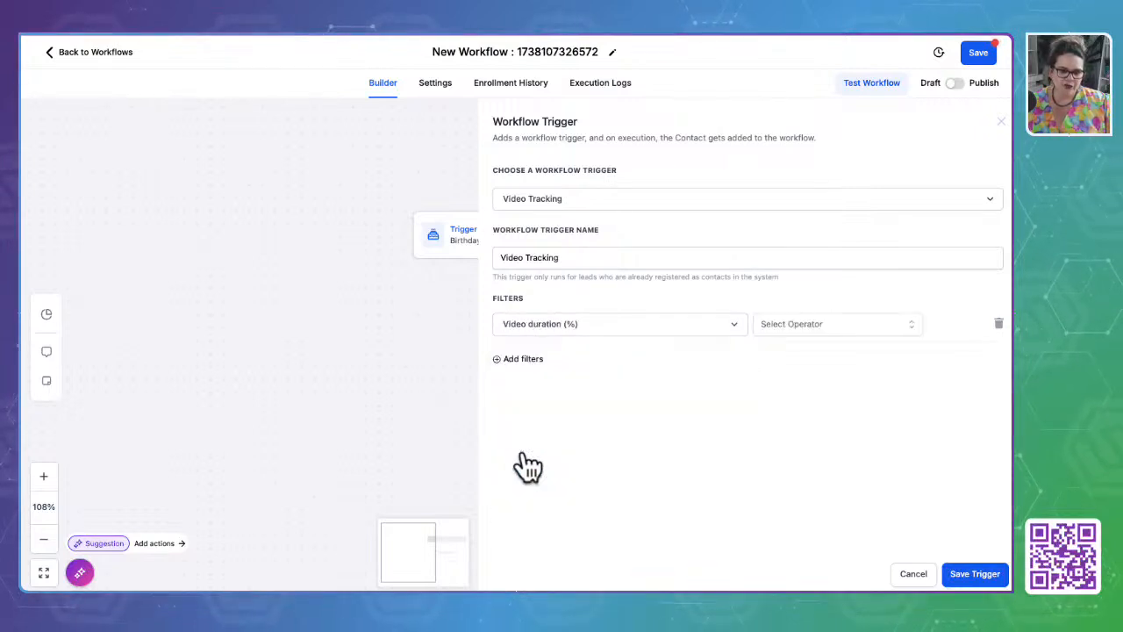
click(798, 324)
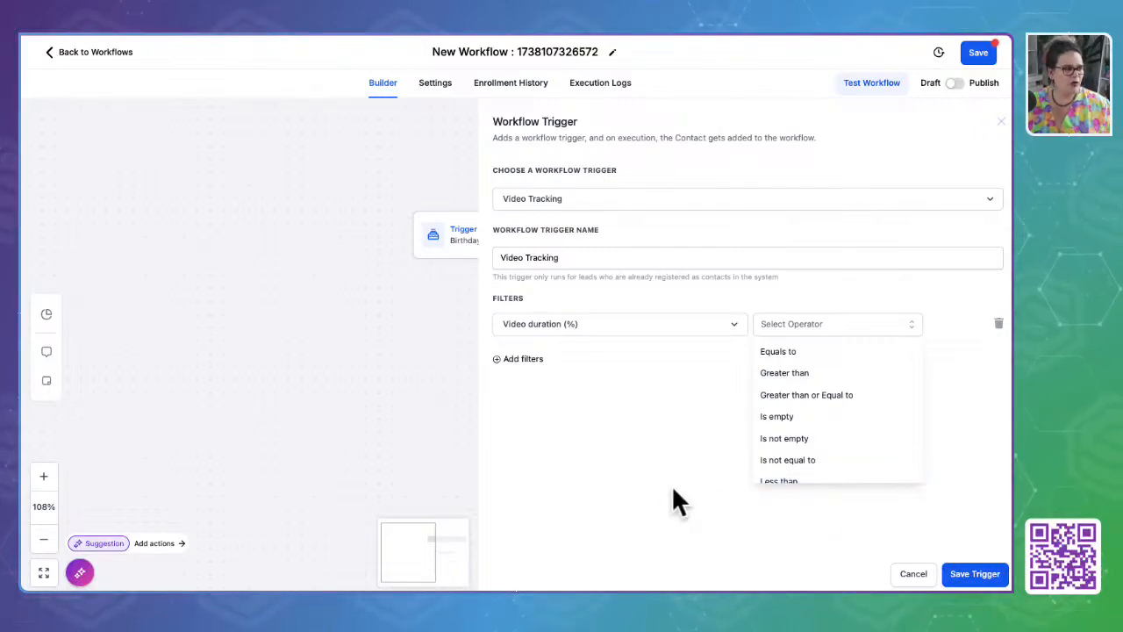
click(917, 576)
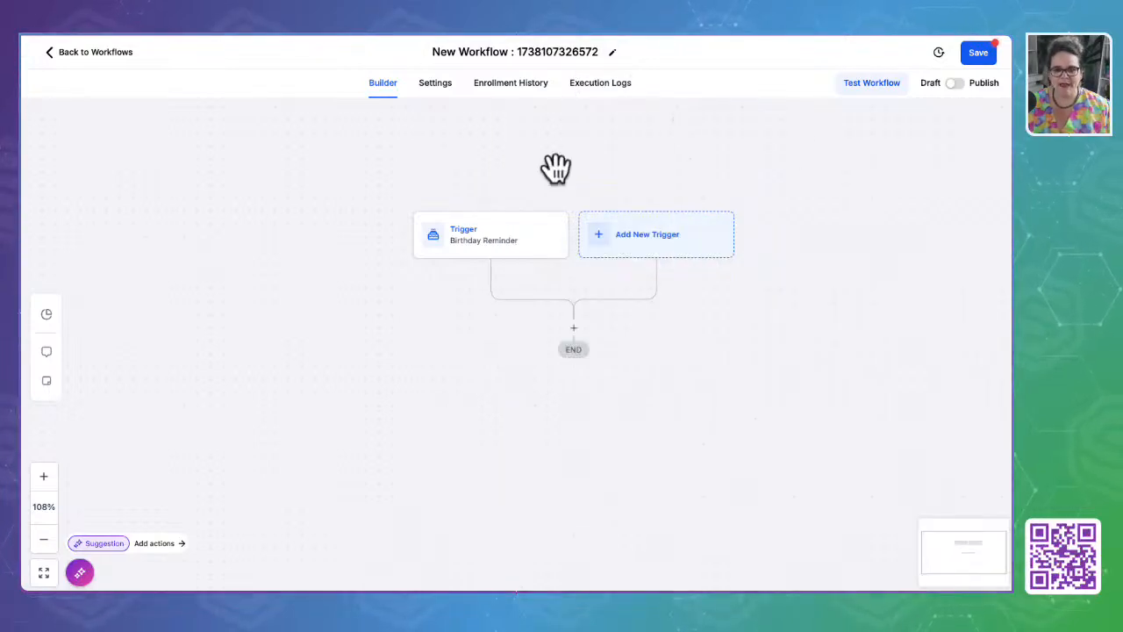
Examine the available Events, Appointments and Opportunities triggers, from number validation and page views to pipeline stage changes and stale opportunities
click(684, 237)
scroll(802, 435, down, 5)
scroll(802, 432, up, 3)
scroll(805, 436, up, 1)
scroll(806, 436, down, 5)
scroll(804, 436, down, 3)
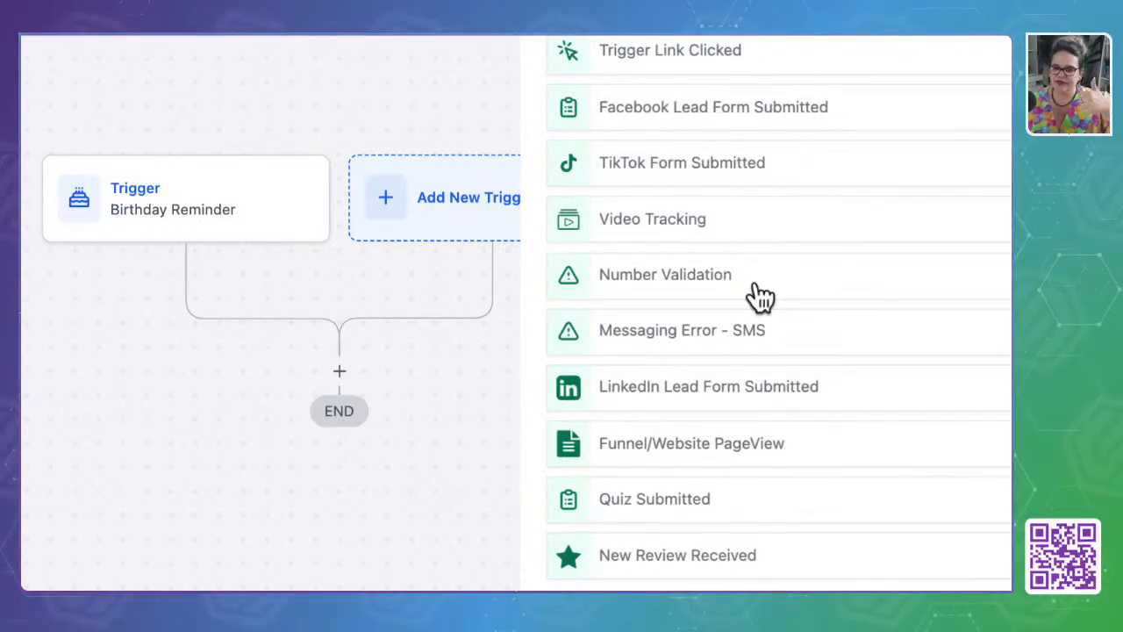
scroll(760, 296, down, 3)
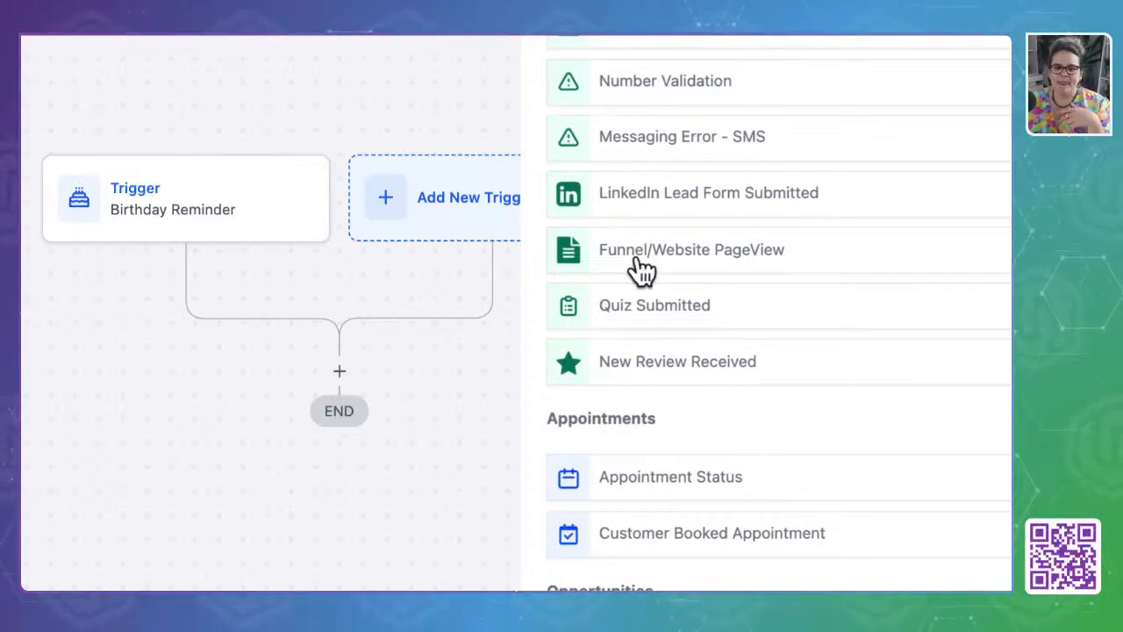
scroll(641, 272, down, 1)
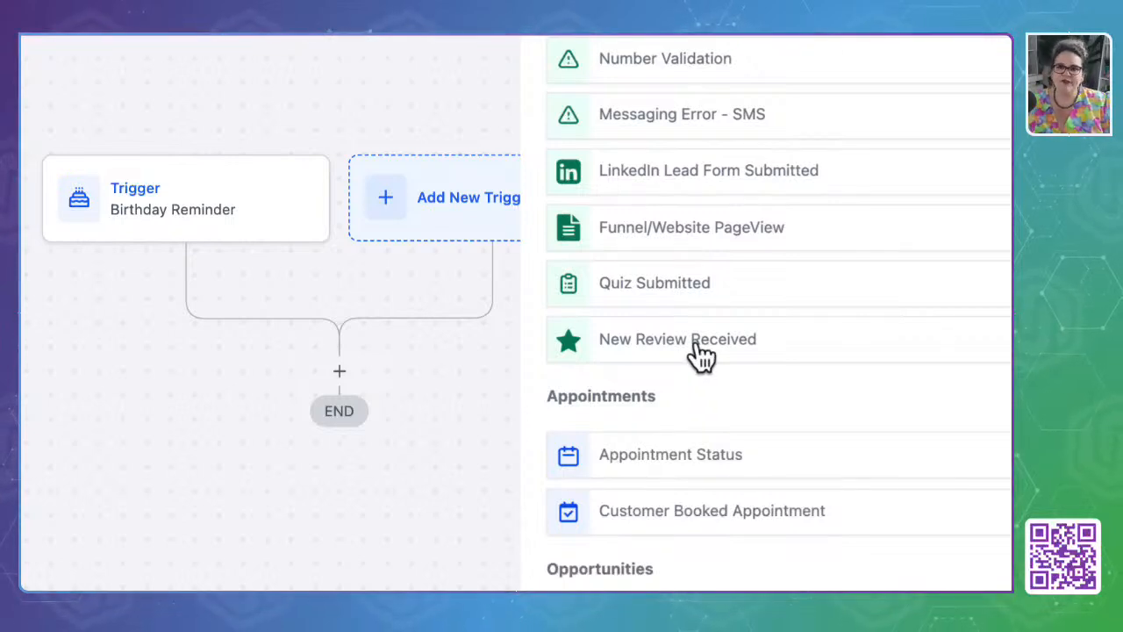
scroll(702, 356, down, 3)
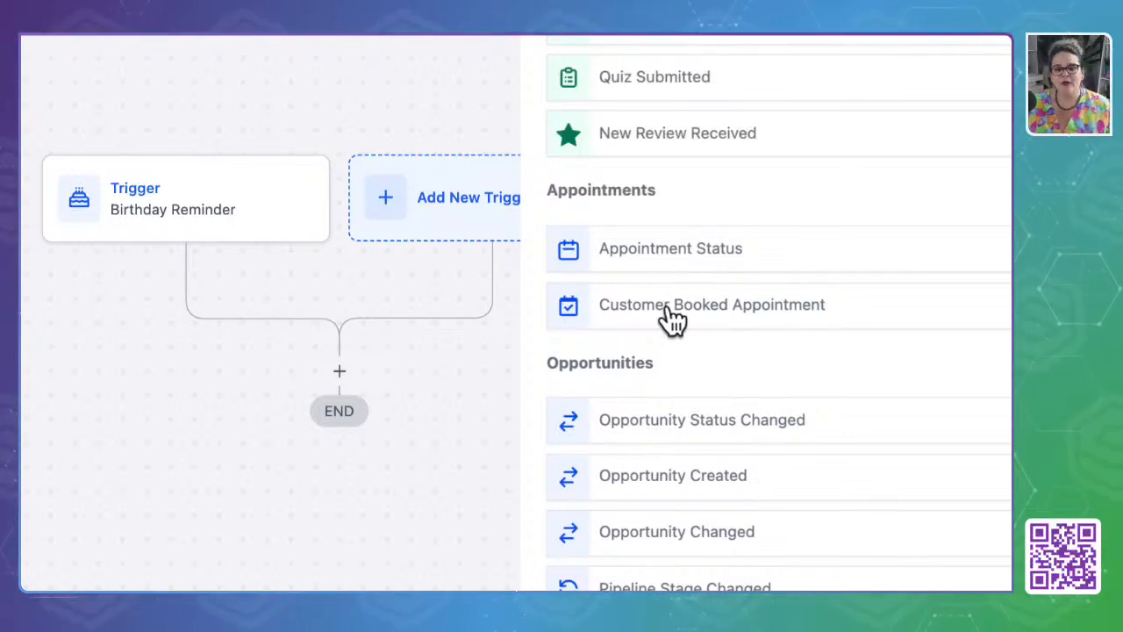
scroll(673, 319, down, 3)
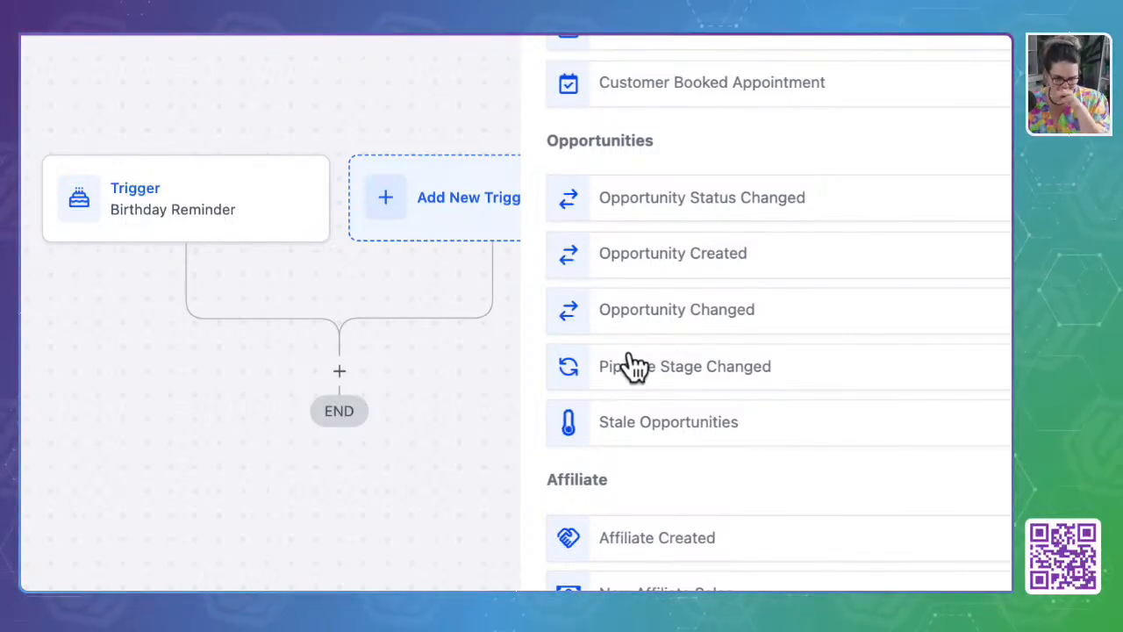
scroll(647, 469, down, 2)
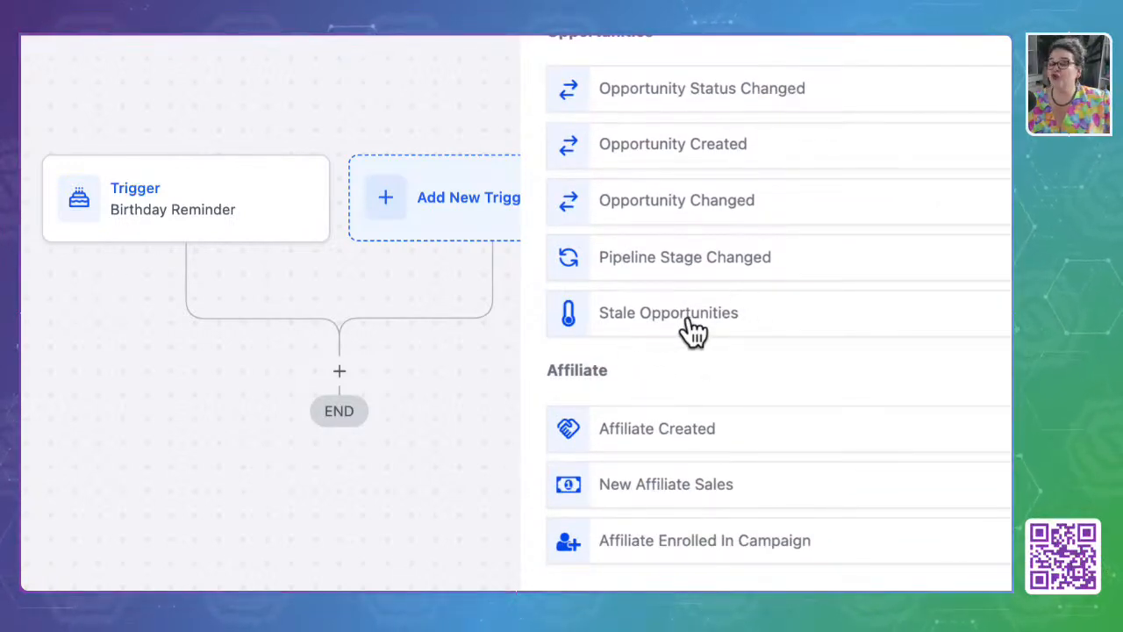
Choose the Stale Opportunities trigger and filter it to opportunities in the Follow-Up Pipeline
click(690, 321)
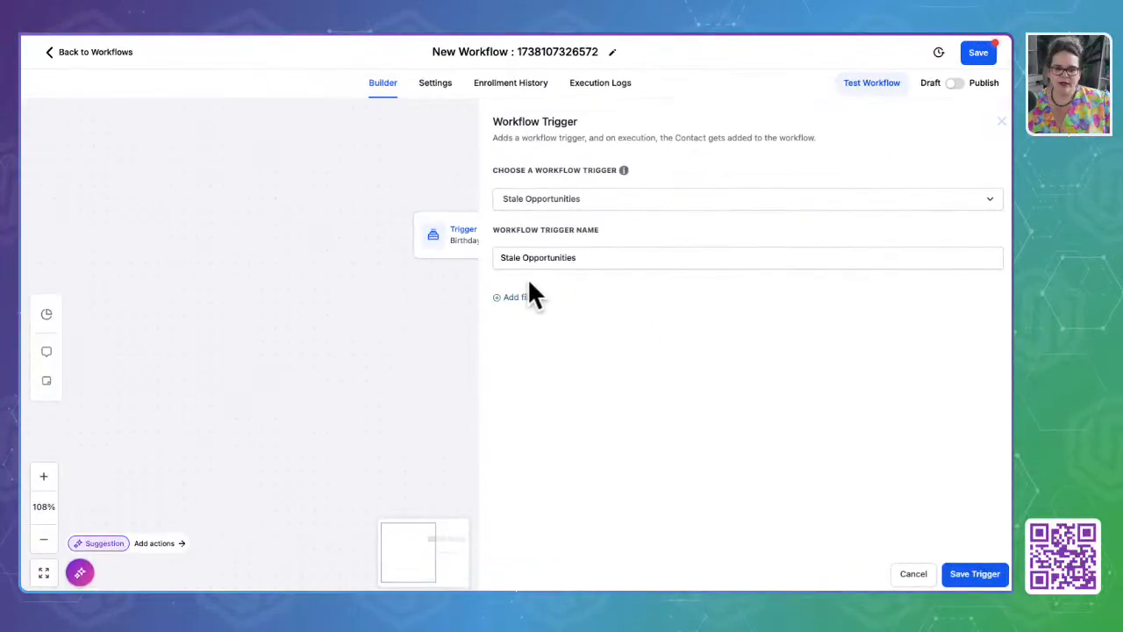
click(520, 311)
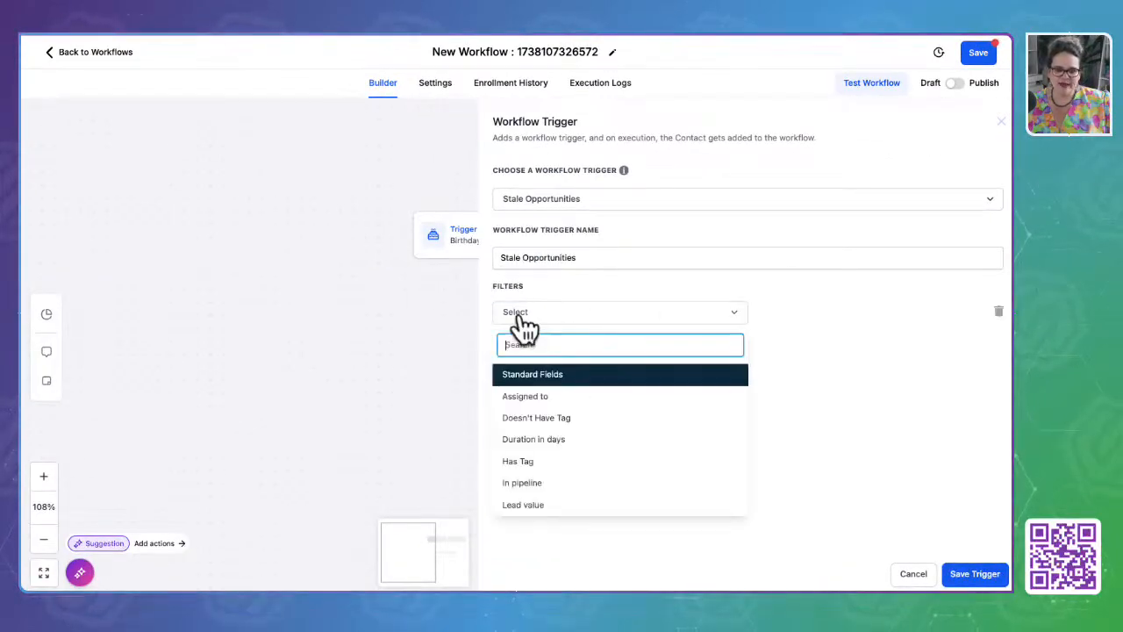
click(542, 486)
click(787, 312)
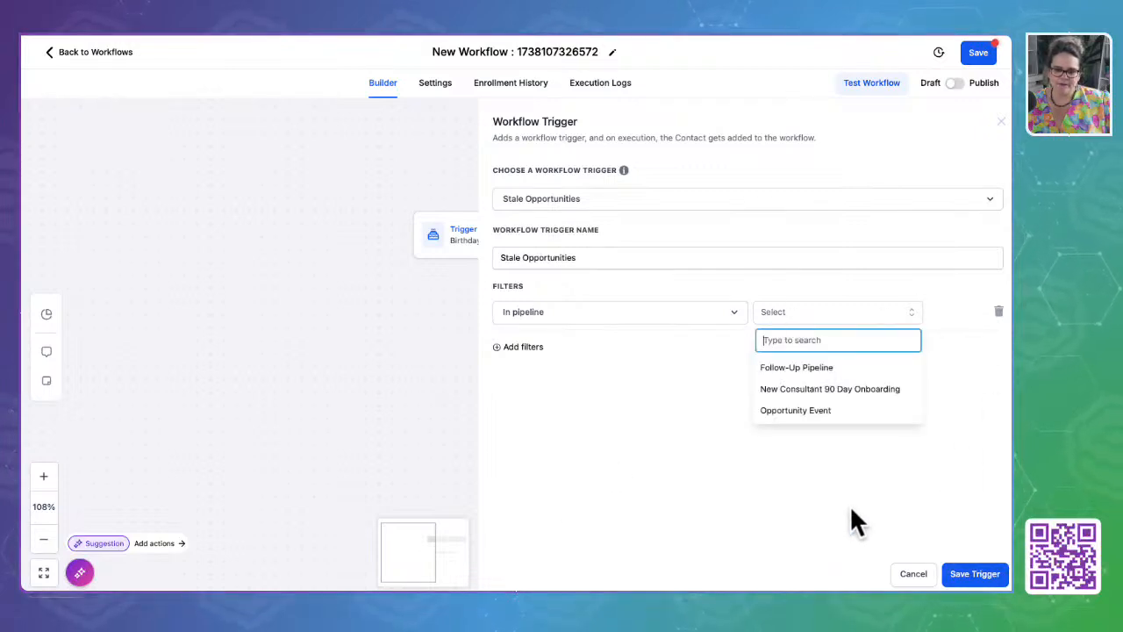
click(776, 367)
Add a second filter to the Stale Opportunities trigger requiring that Status is open
click(517, 346)
click(537, 351)
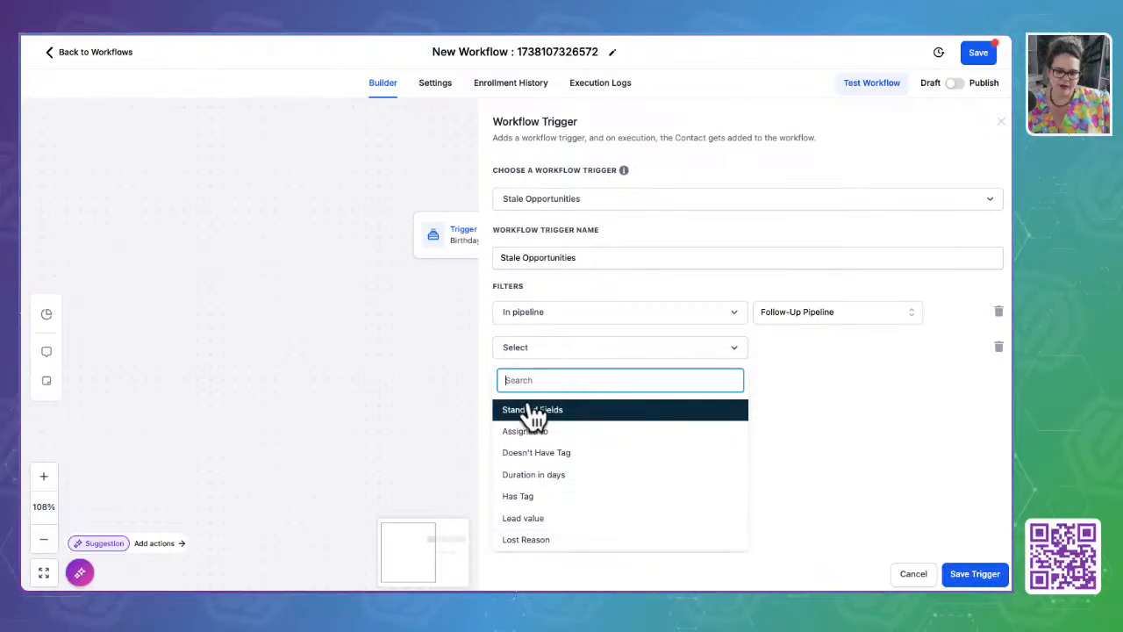
scroll(535, 472, down, 5)
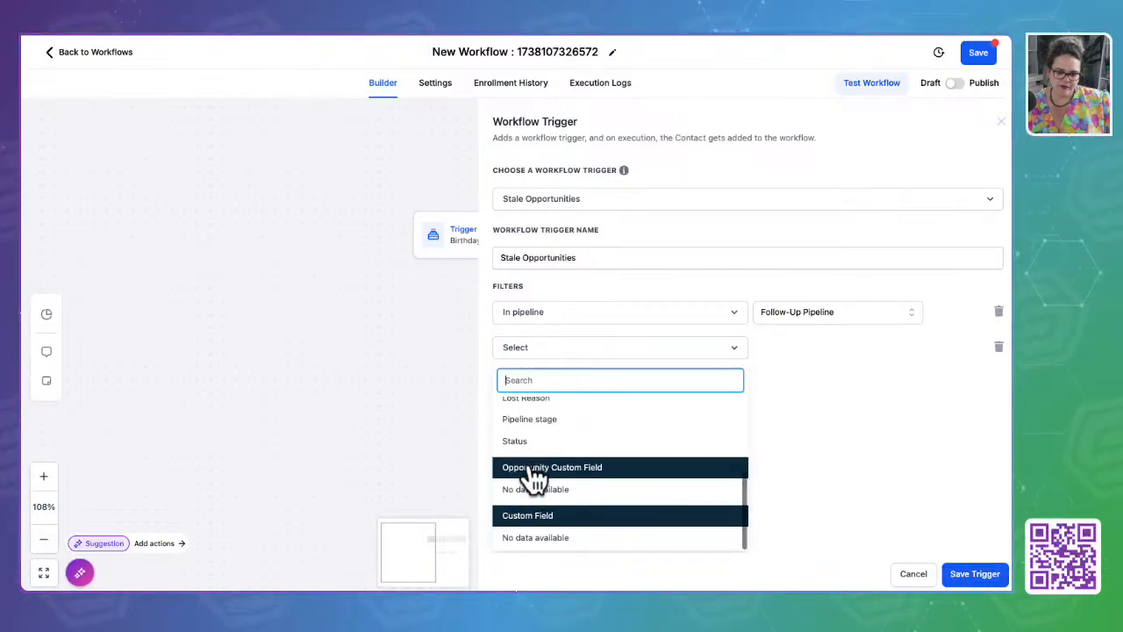
scroll(530, 478, up, 2)
click(530, 520)
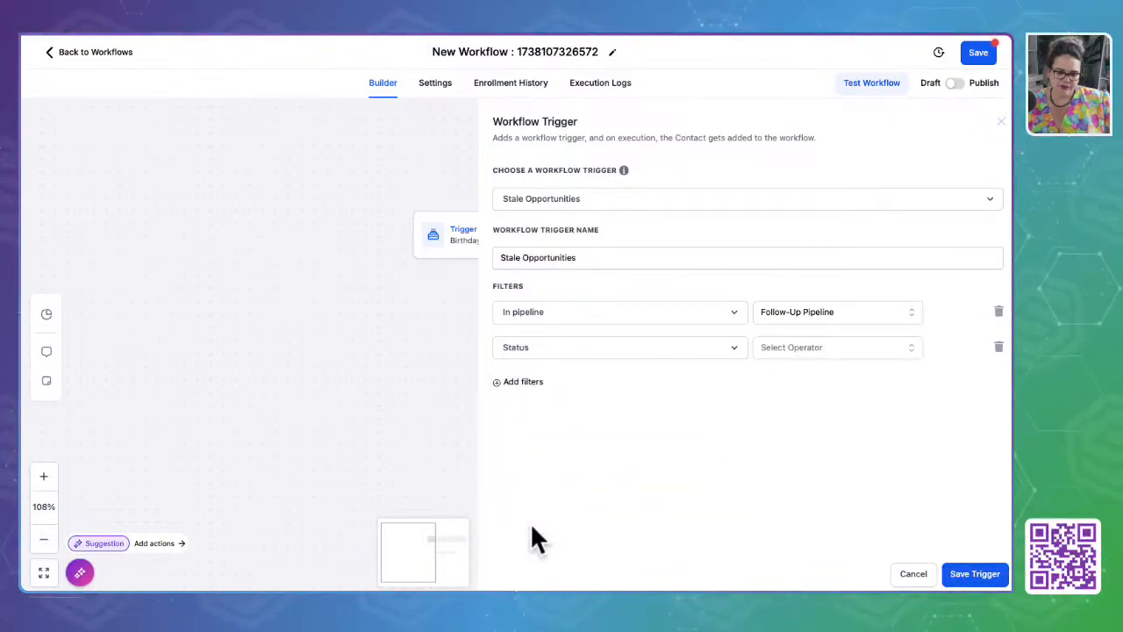
click(829, 347)
click(773, 372)
click(878, 353)
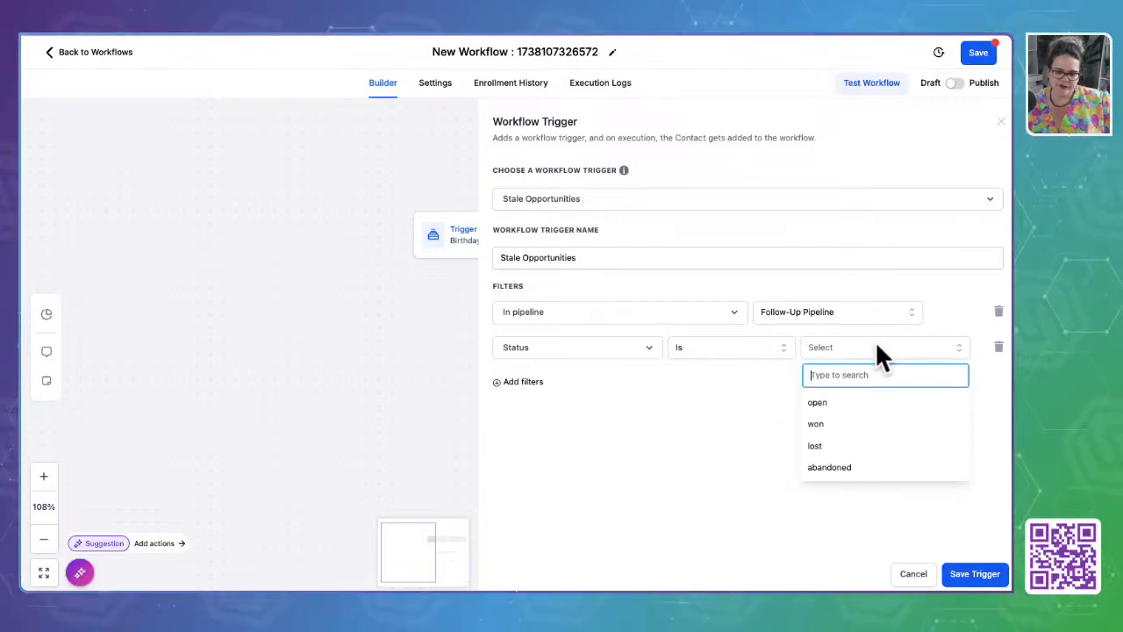
click(816, 402)
Try a Duration in days filter of 90 on the Stale Opportunities trigger, and cancel the trigger without saving
click(517, 382)
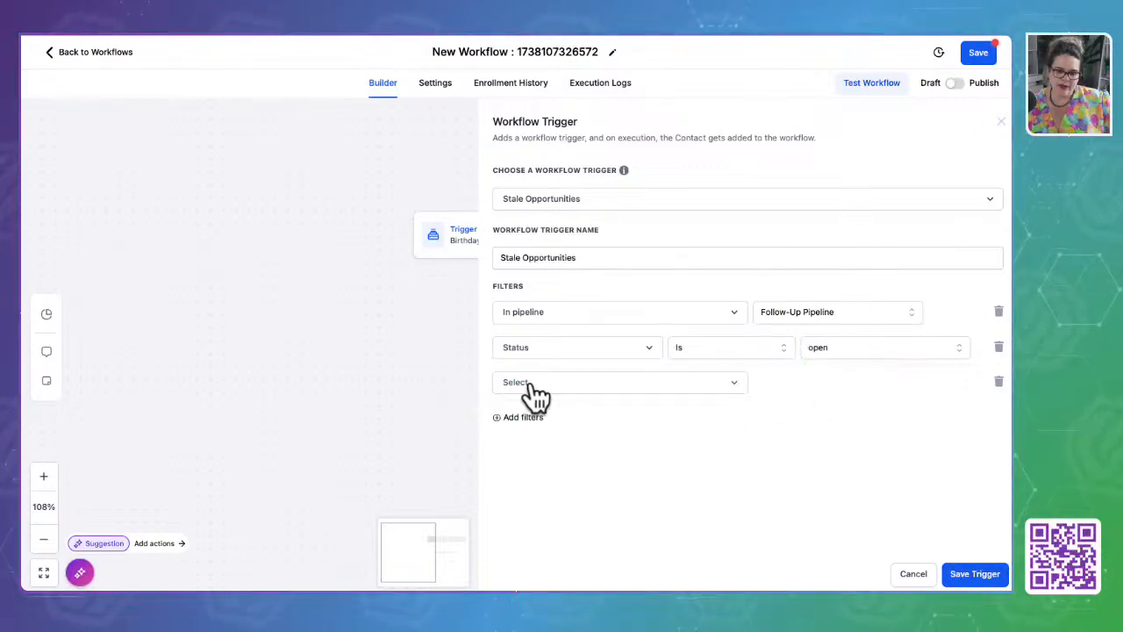
click(531, 386)
scroll(551, 465, down, 1)
click(550, 479)
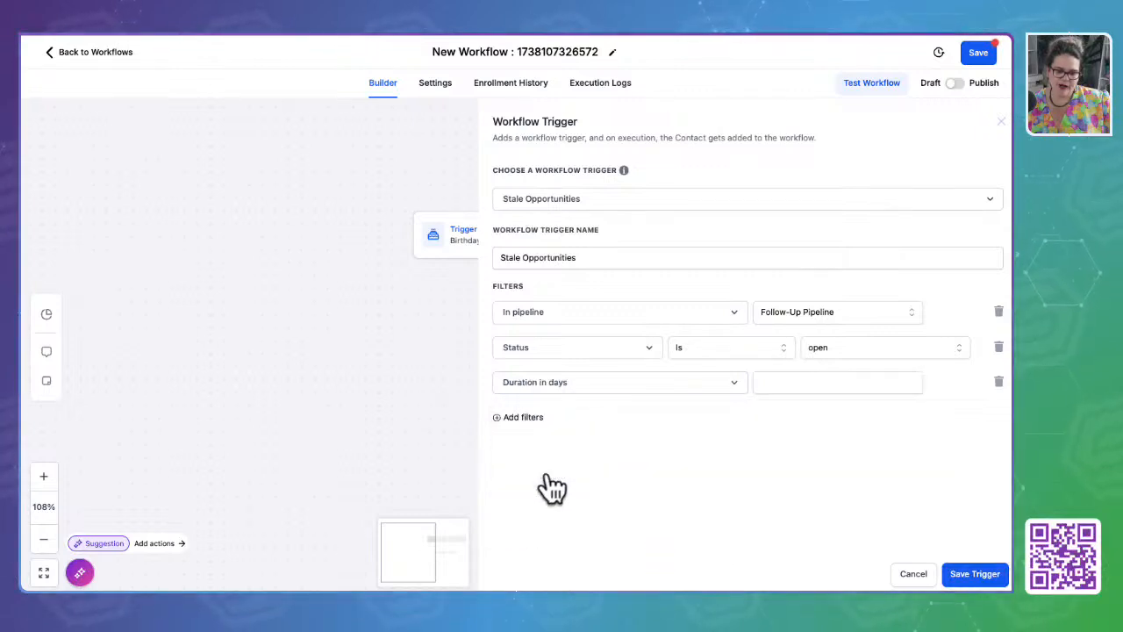
click(804, 384)
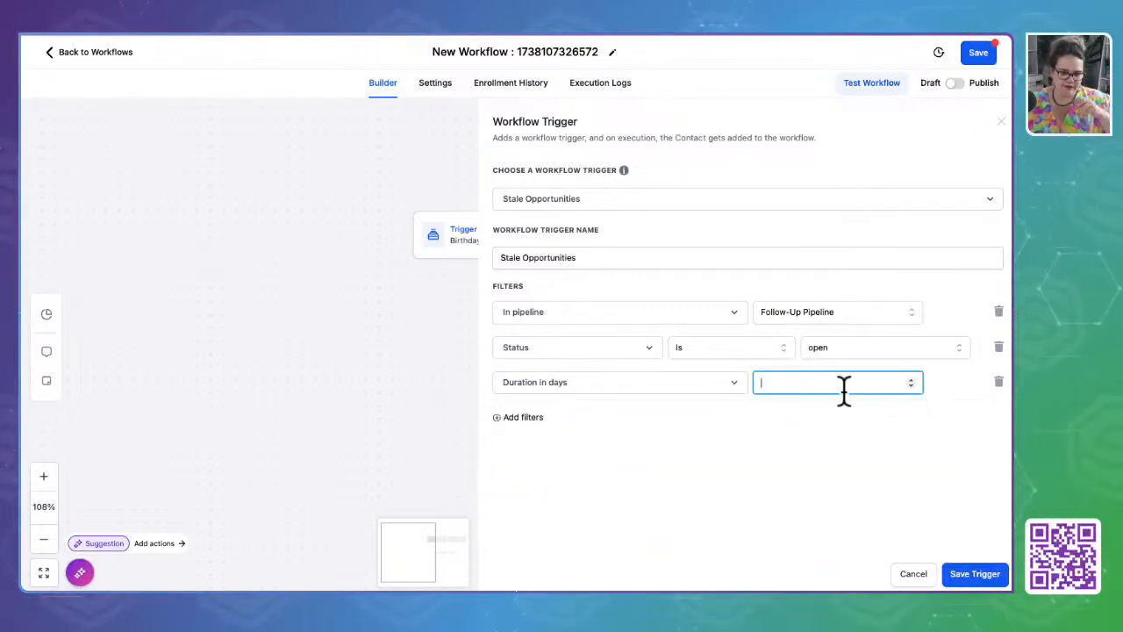
text(90)
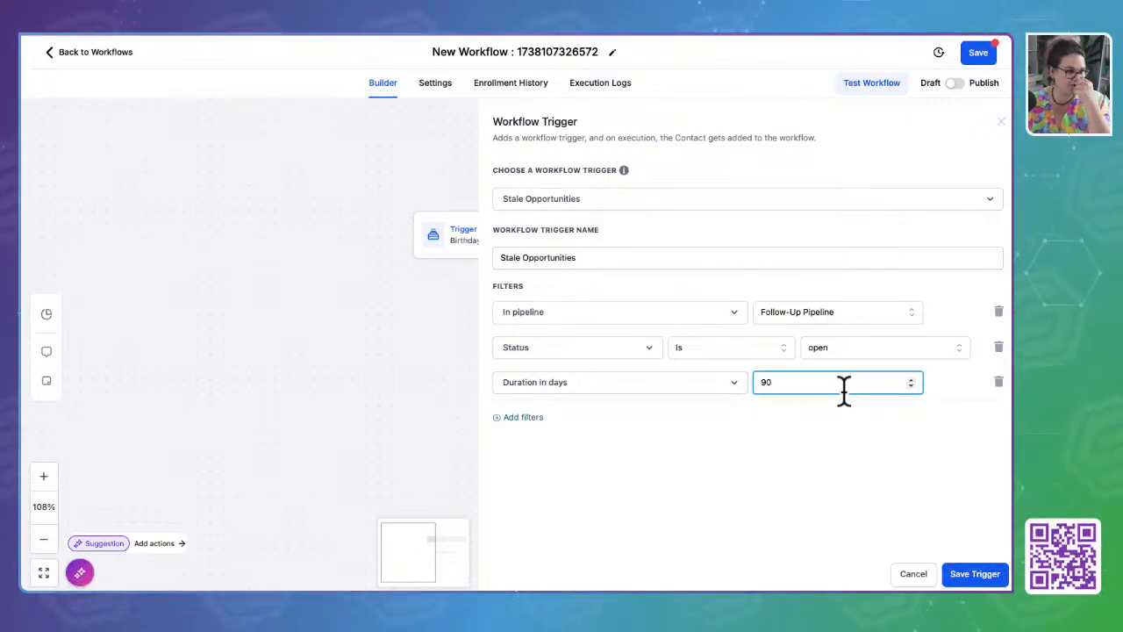
click(914, 576)
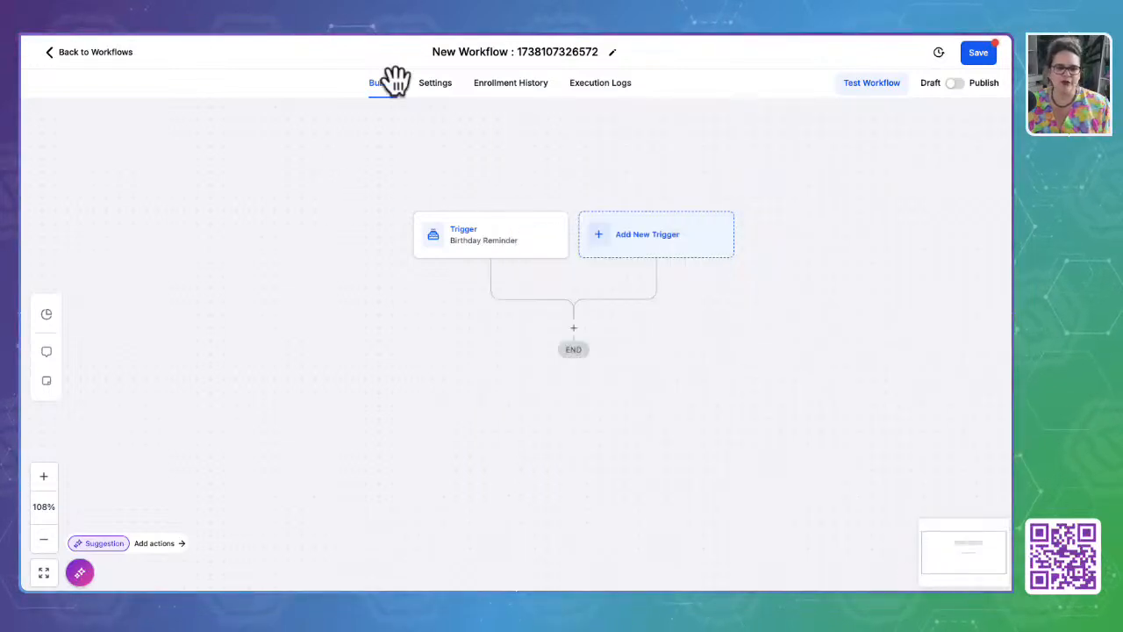
Examine the available Affiliate and Courses triggers, including the lesson, offer access, product access and user login triggers
click(669, 225)
scroll(742, 439, down, 10)
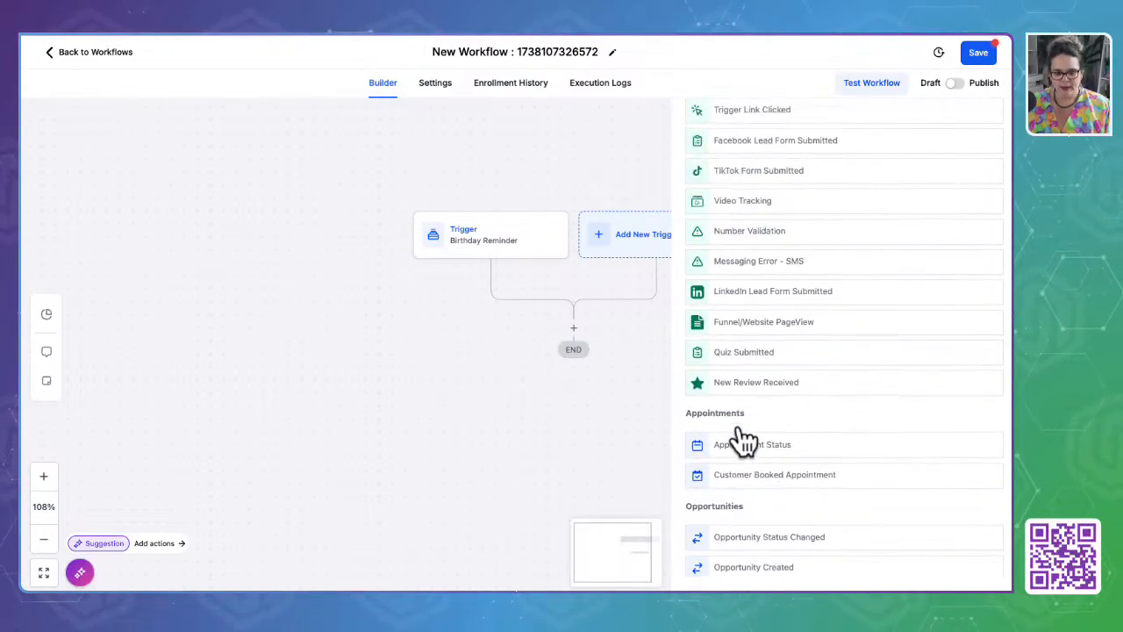
scroll(742, 438, down, 1)
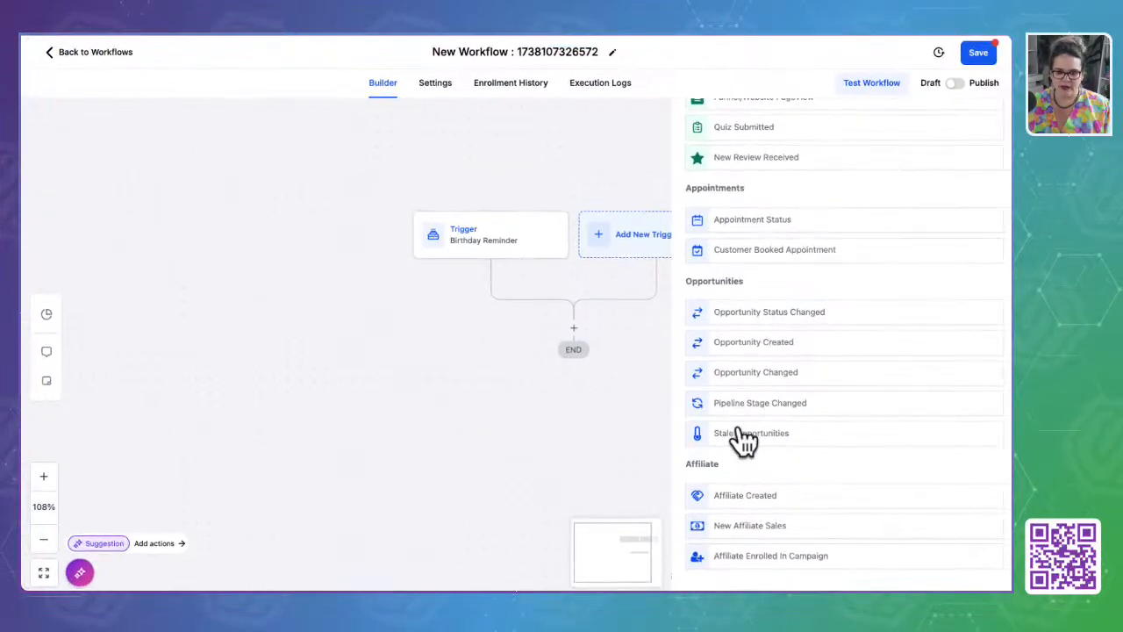
scroll(742, 439, down, 5)
scroll(742, 439, up, 2)
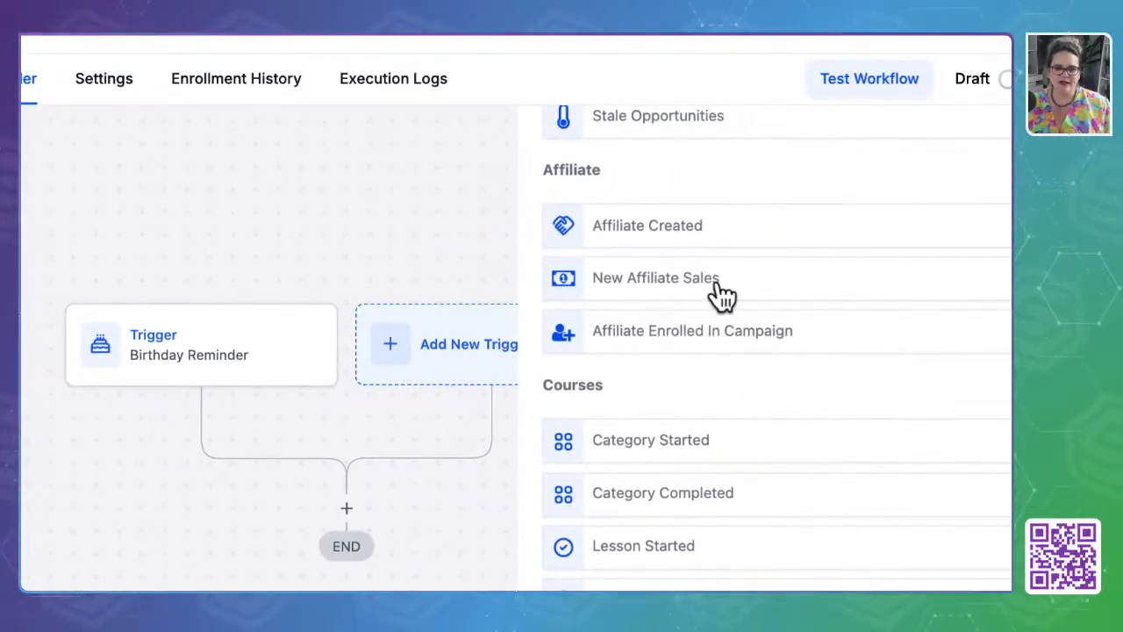
scroll(699, 384, down, 3)
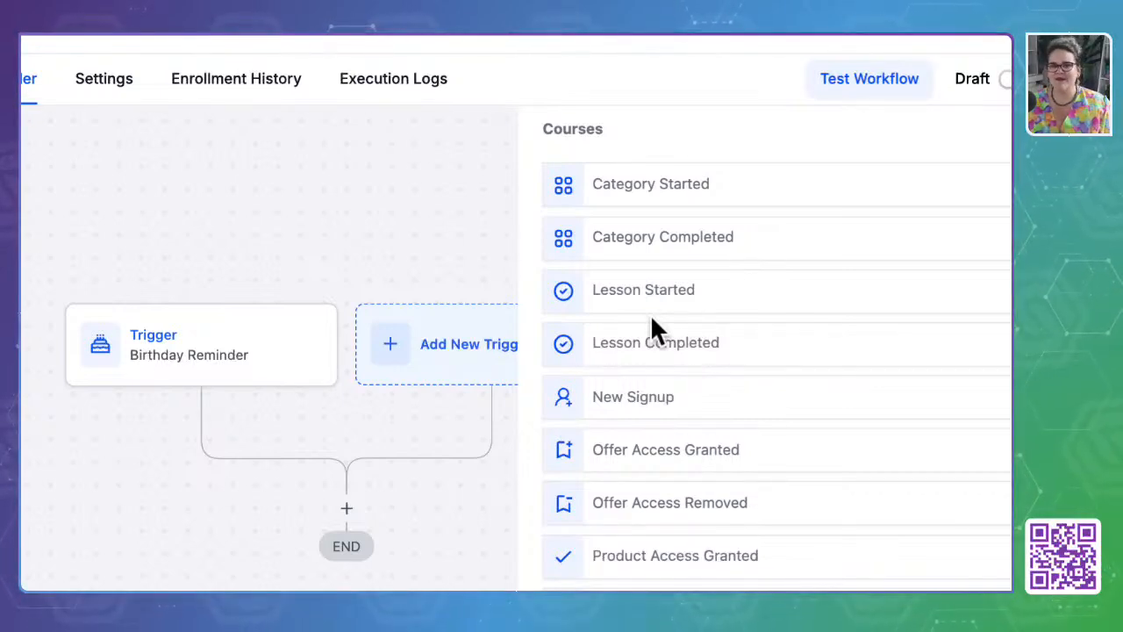
scroll(650, 314, down, 2)
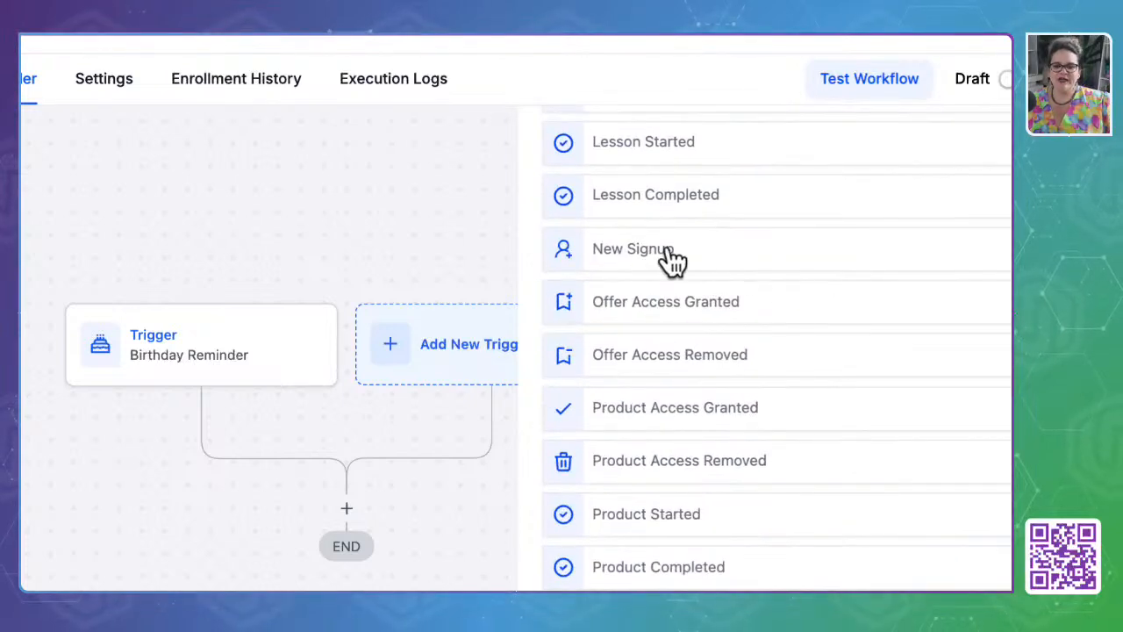
scroll(671, 260, down, 1)
scroll(671, 260, down, 1)
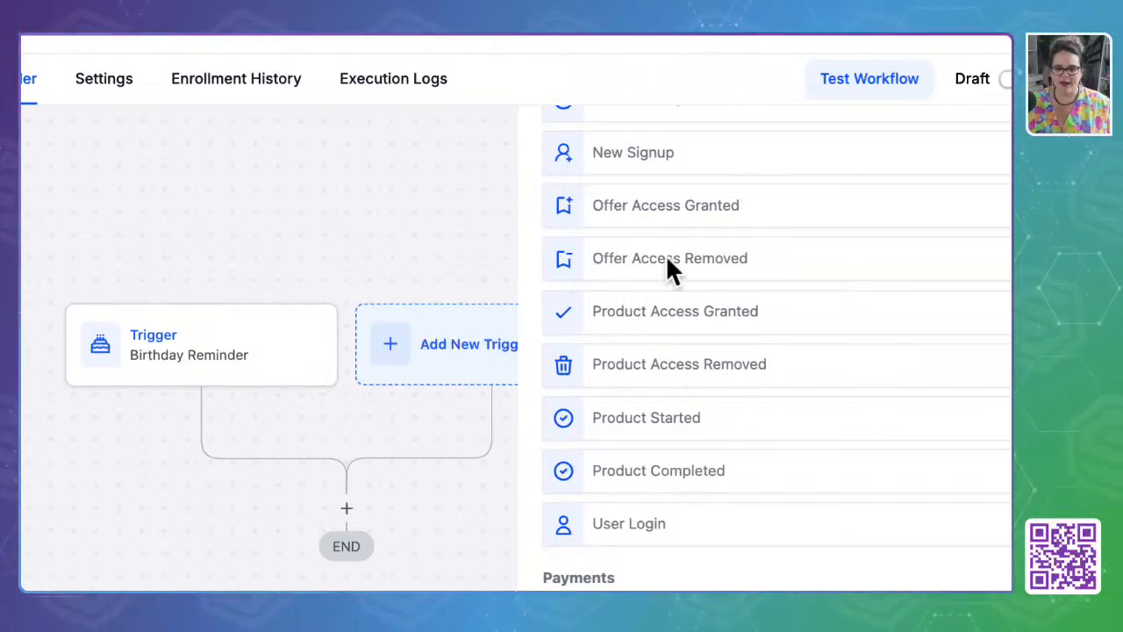
scroll(774, 344, down, 1)
scroll(774, 351, down, 1)
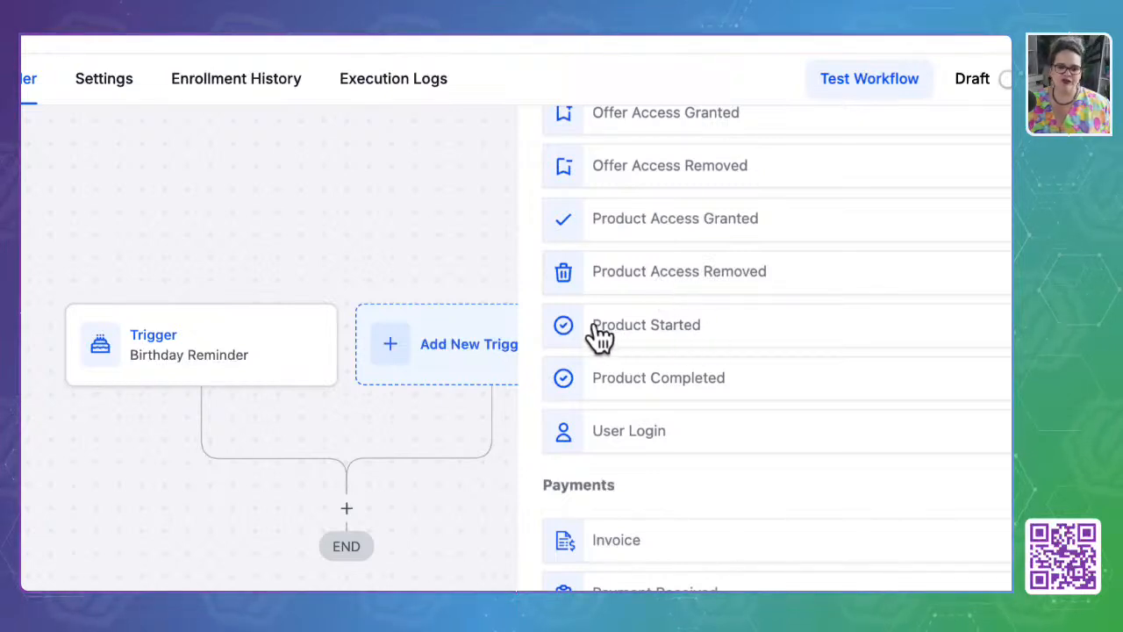
scroll(640, 426, down, 1)
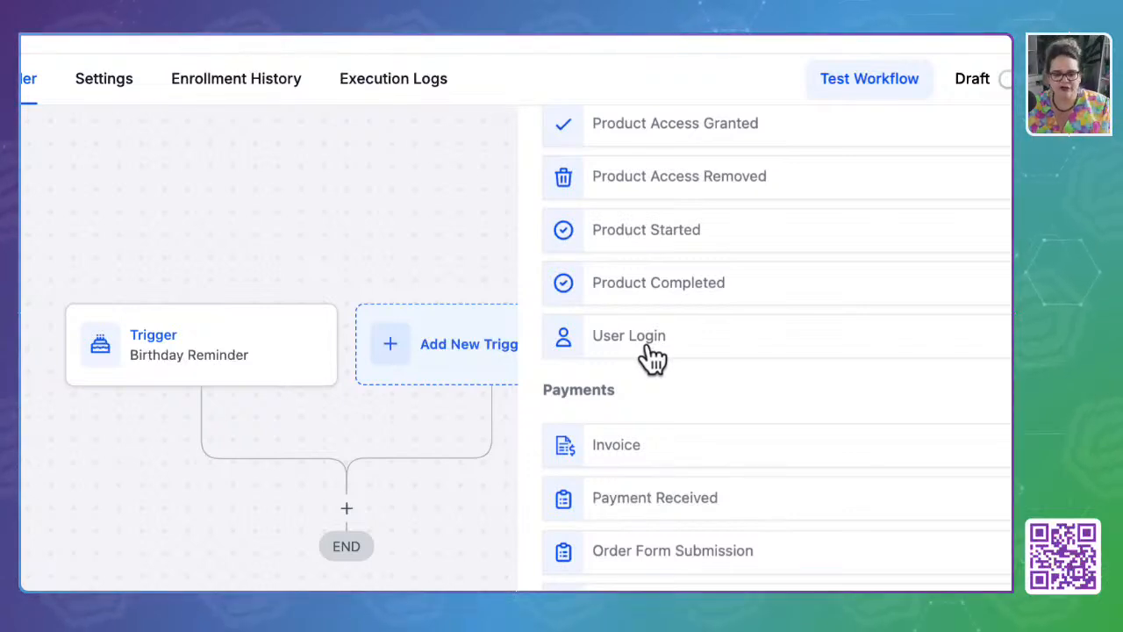
Examine the available Payments, Shopify, IVR, Facebook/Instagram Events and Communities triggers
scroll(648, 355, down, 3)
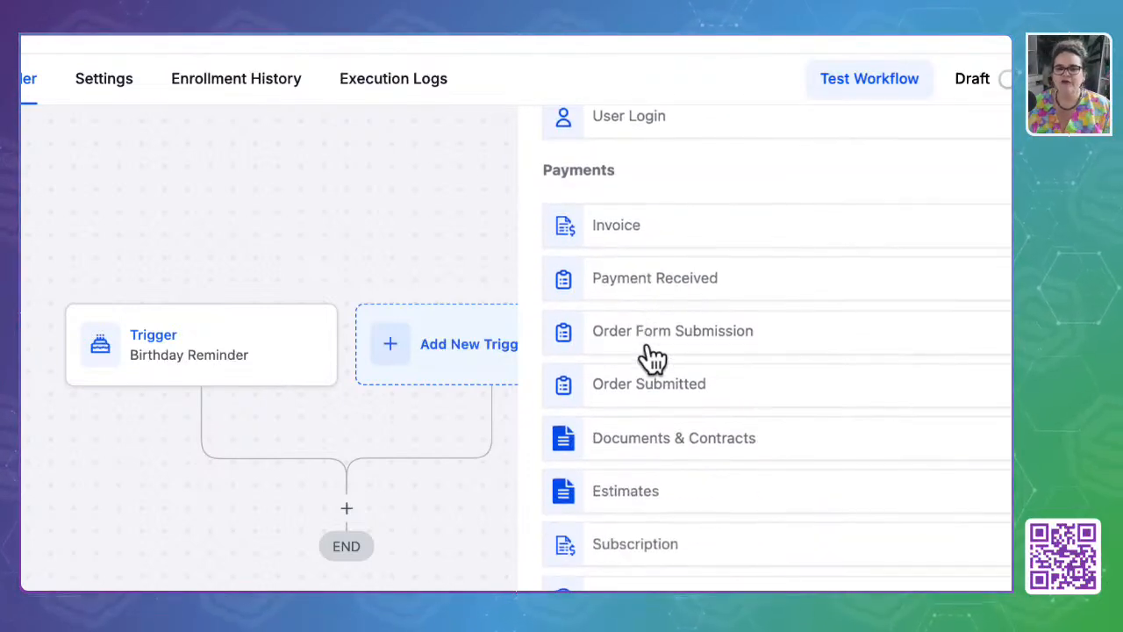
scroll(646, 459, down, 1)
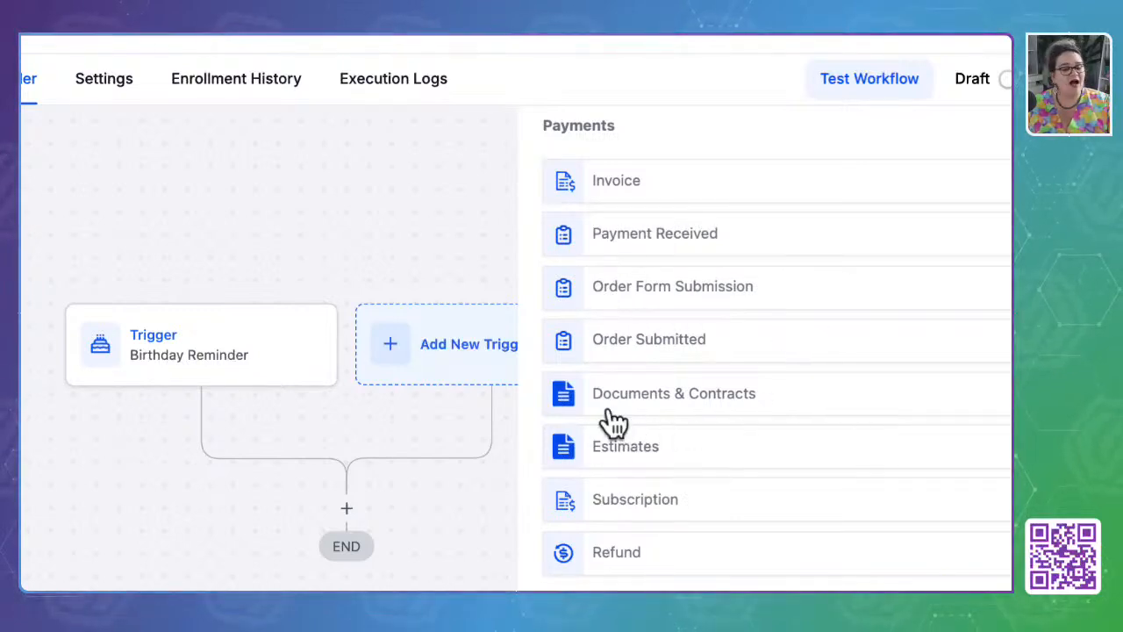
scroll(659, 451, down, 3)
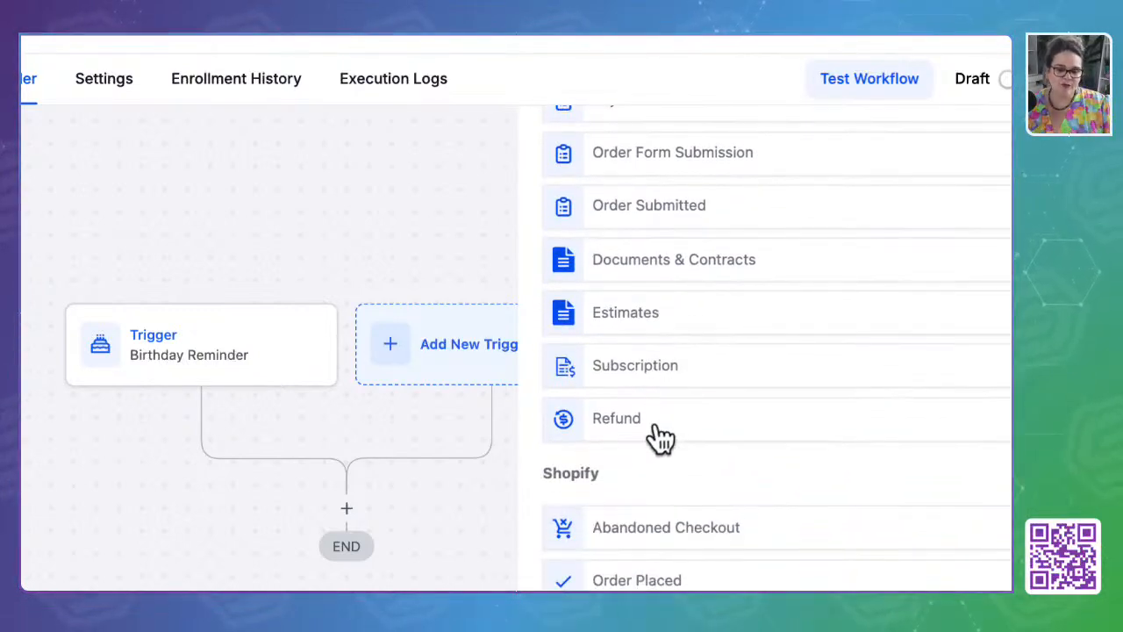
scroll(660, 437, up, 3)
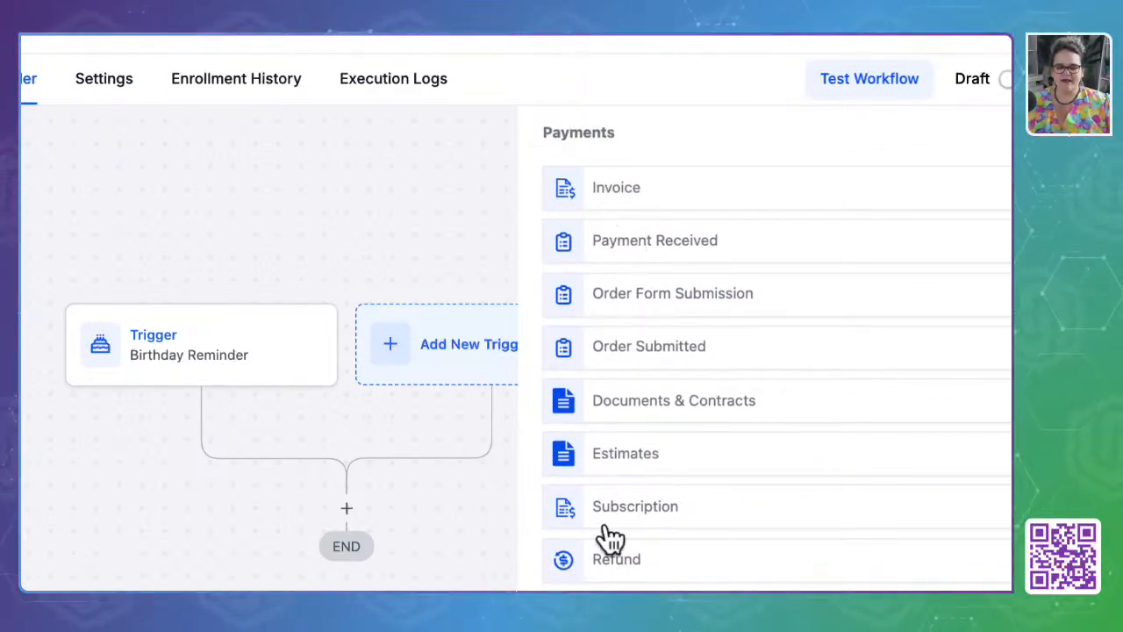
scroll(624, 545, down, 5)
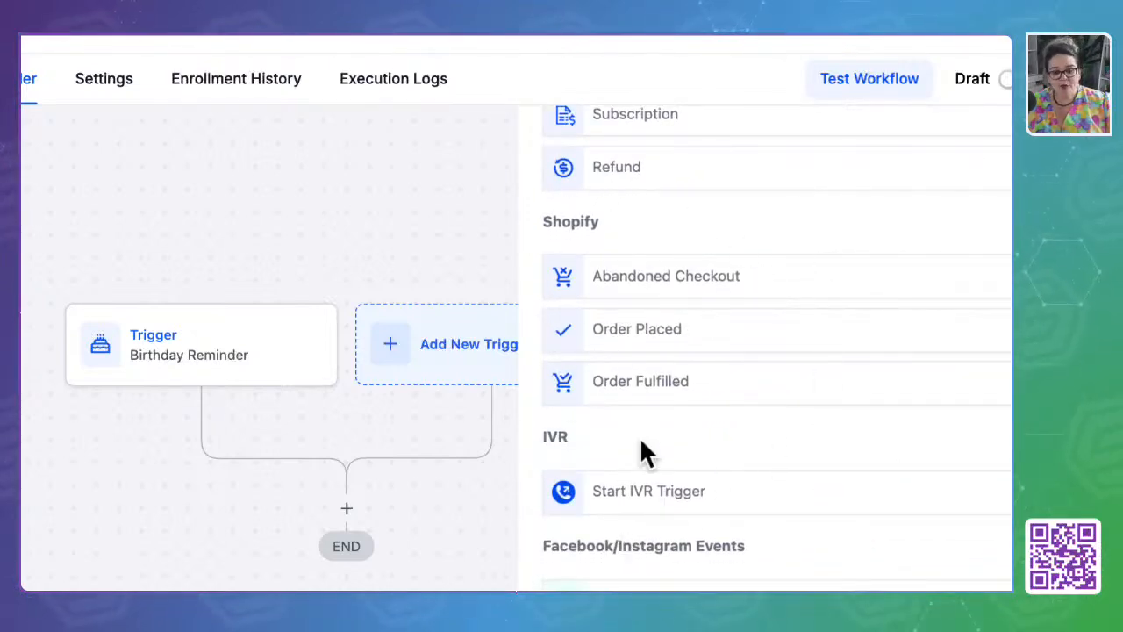
scroll(641, 443, down, 2)
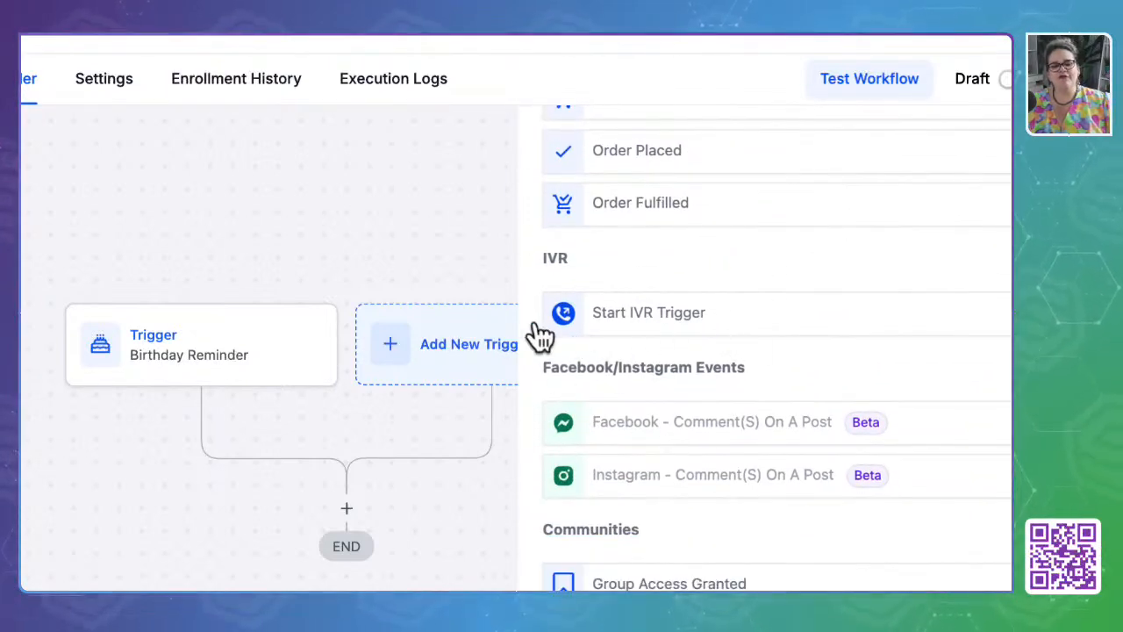
scroll(681, 394, down, 2)
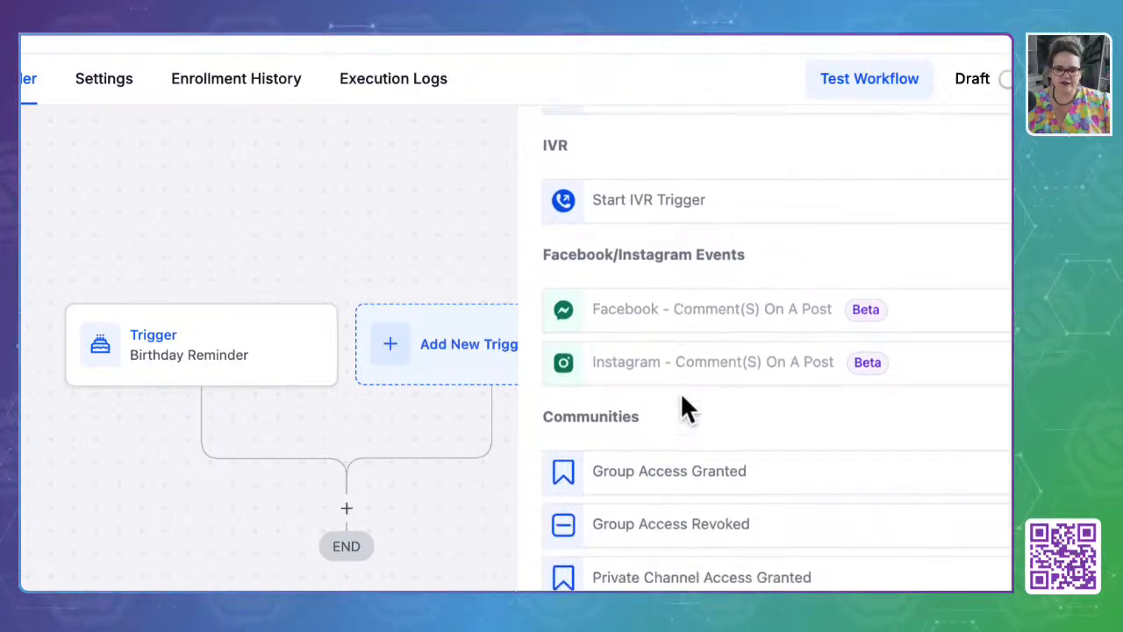
scroll(682, 395, down, 1)
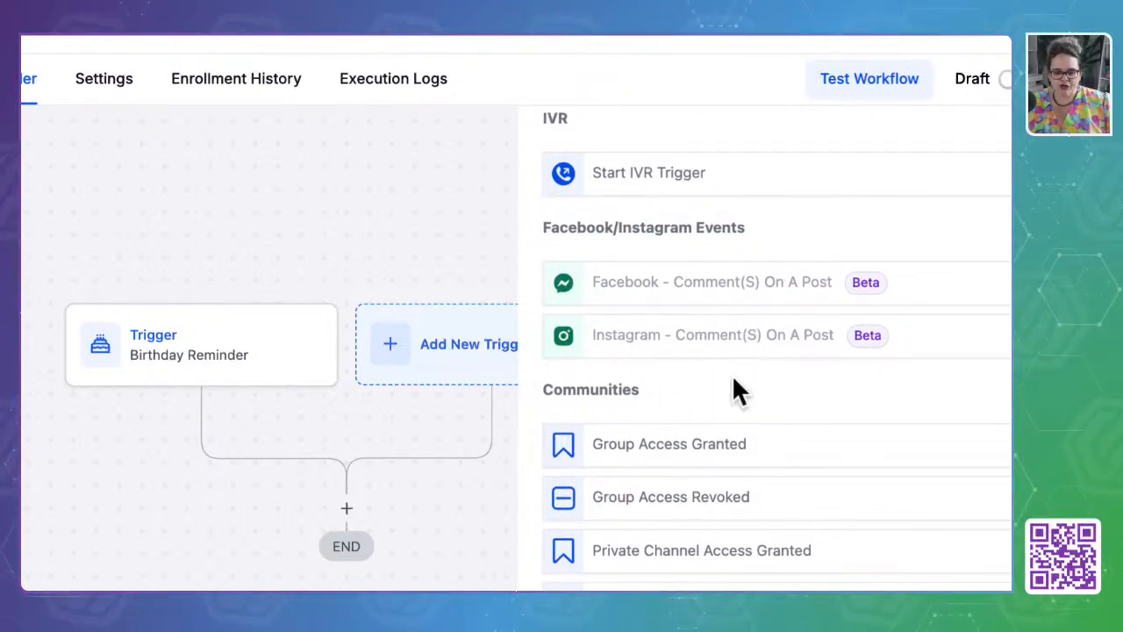
scroll(737, 389, down, 4)
scroll(737, 389, up, 1)
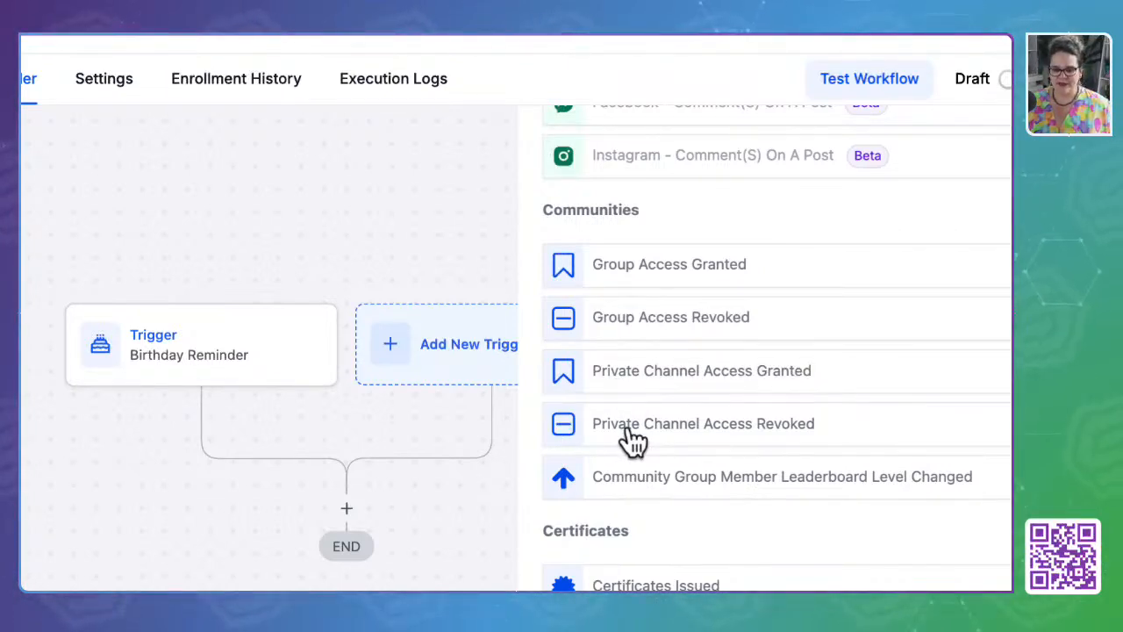
Examine the remaining Communities triggers, the Certificates Issued trigger and the third-party triggers under Uninstalled Apps
scroll(733, 529, down, 1)
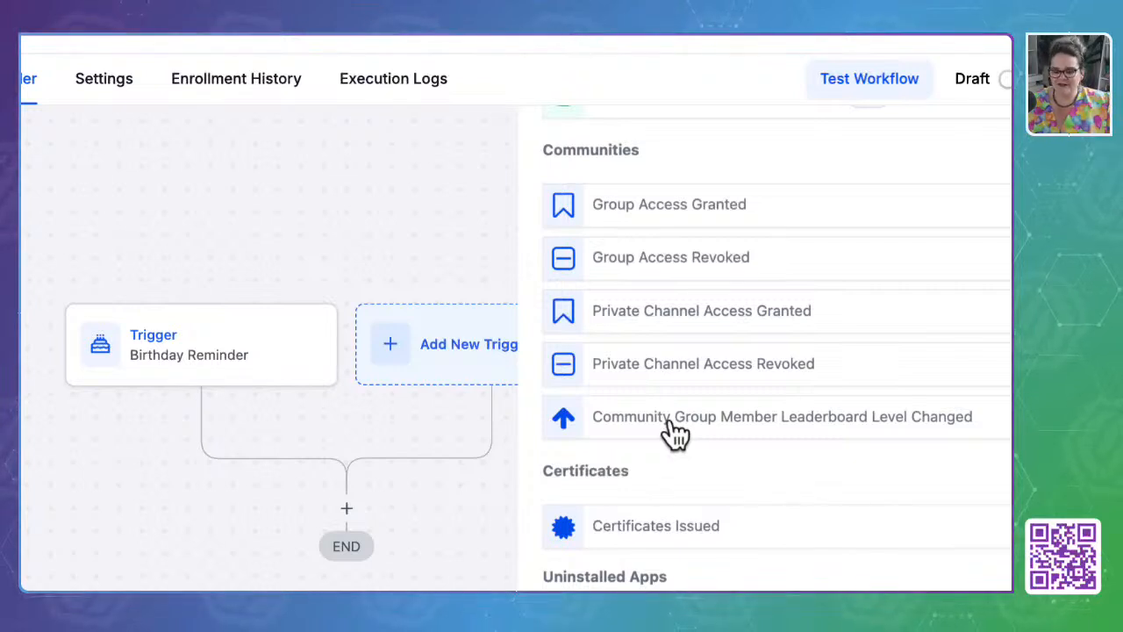
scroll(673, 433, down, 2)
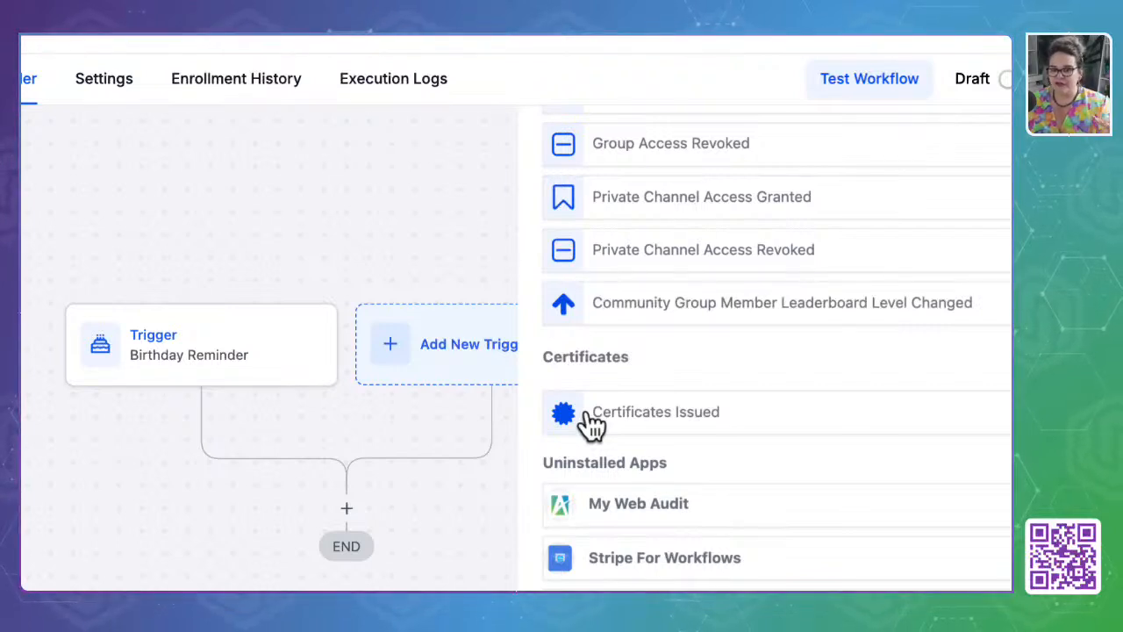
scroll(624, 427, down, 2)
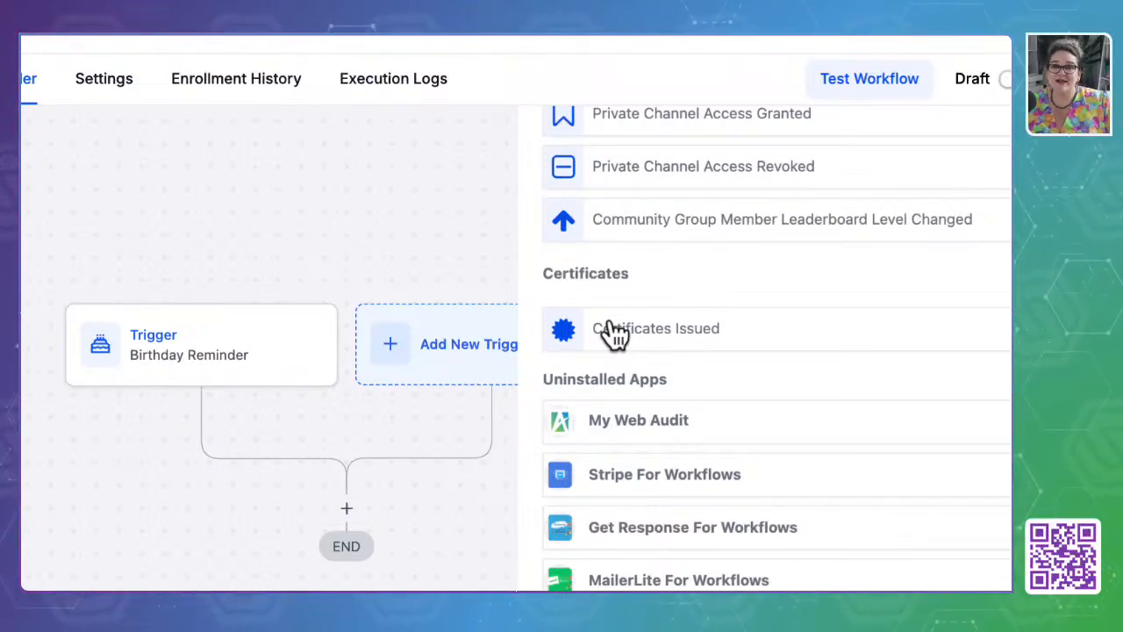
scroll(654, 401, down, 2)
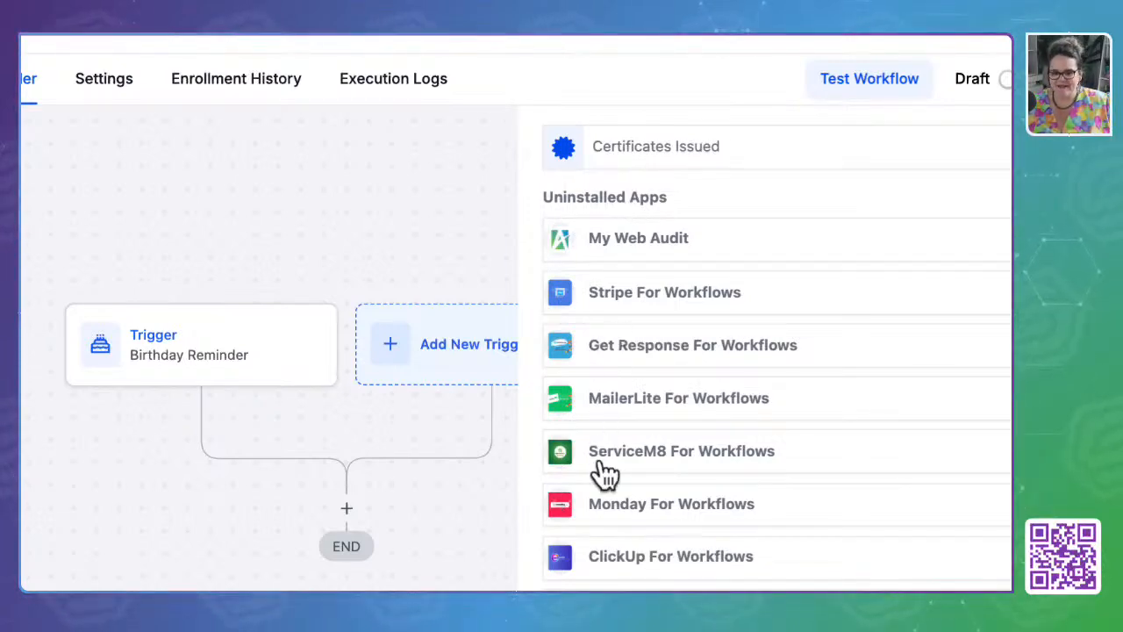
scroll(605, 474, down, 5)
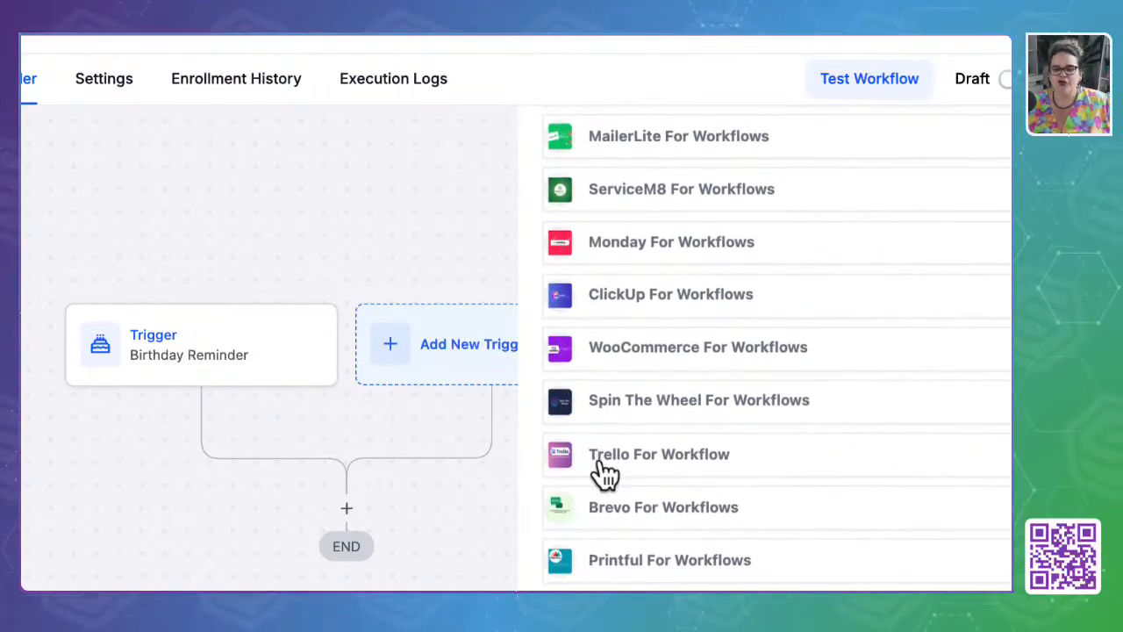
scroll(606, 473, down, 2)
scroll(606, 474, down, 3)
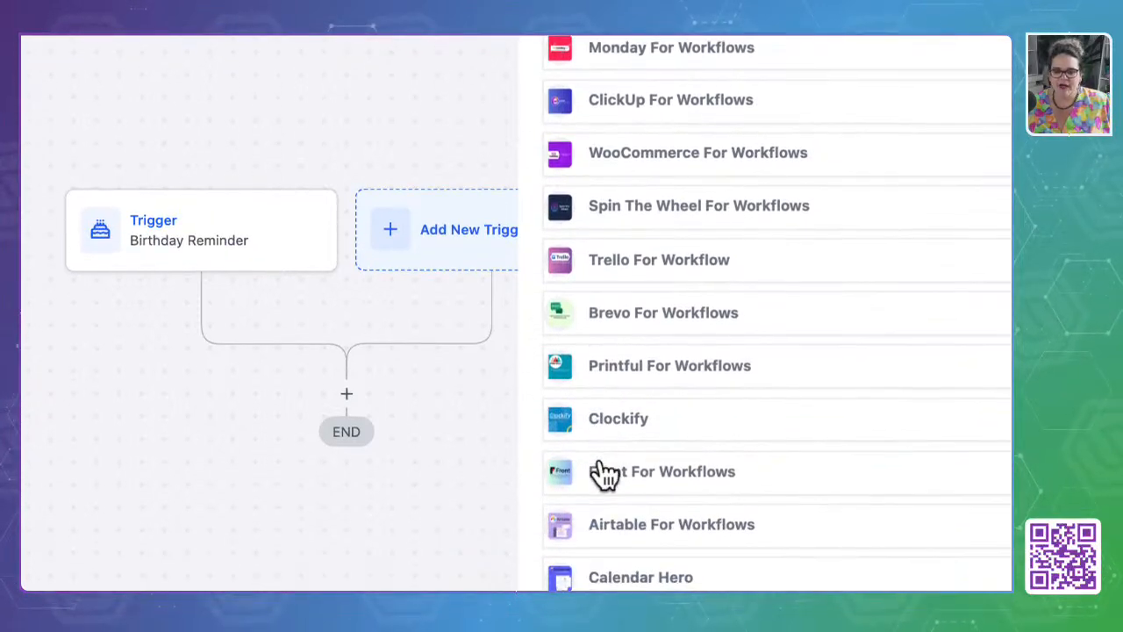
scroll(604, 474, down, 6)
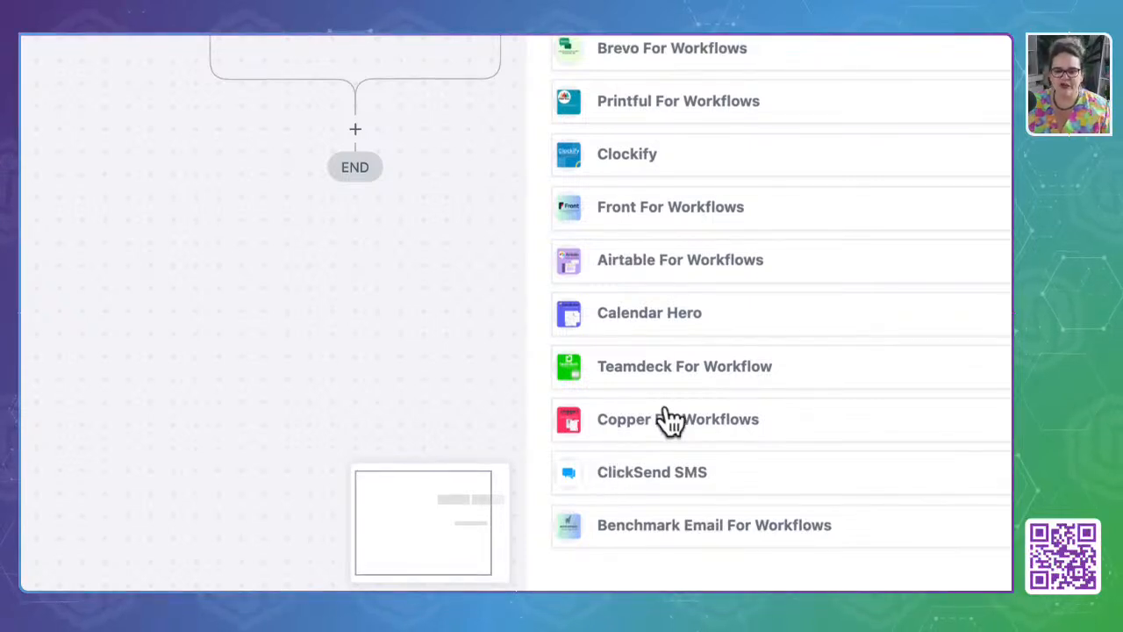
scroll(681, 221, up, 2)
scroll(687, 222, up, 6)
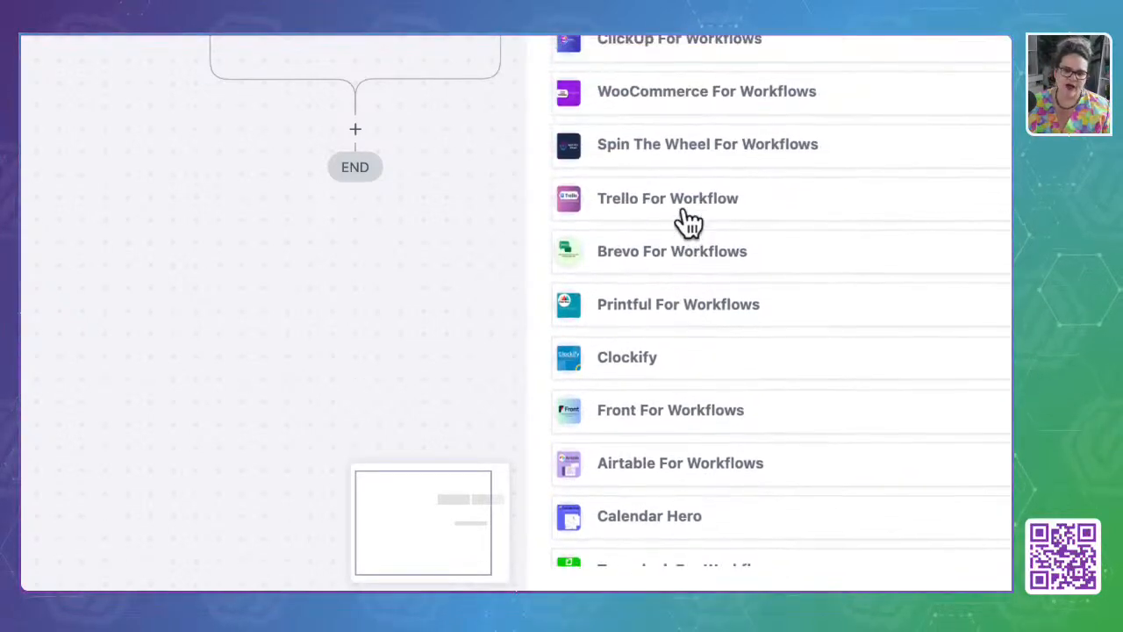
scroll(689, 222, up, 5)
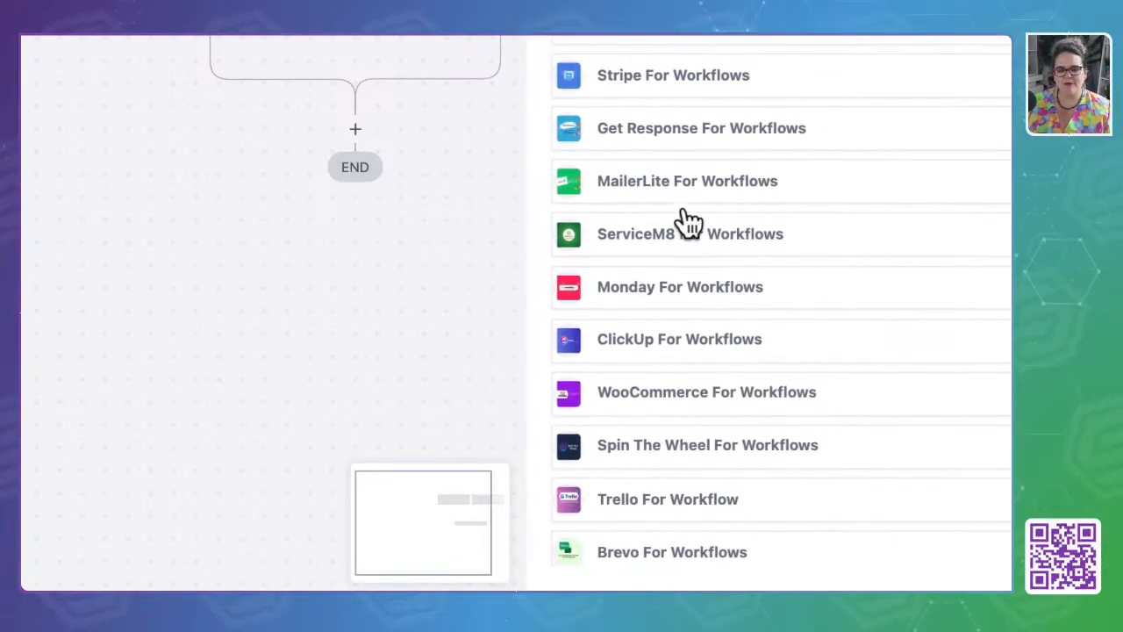
scroll(689, 222, up, 1)
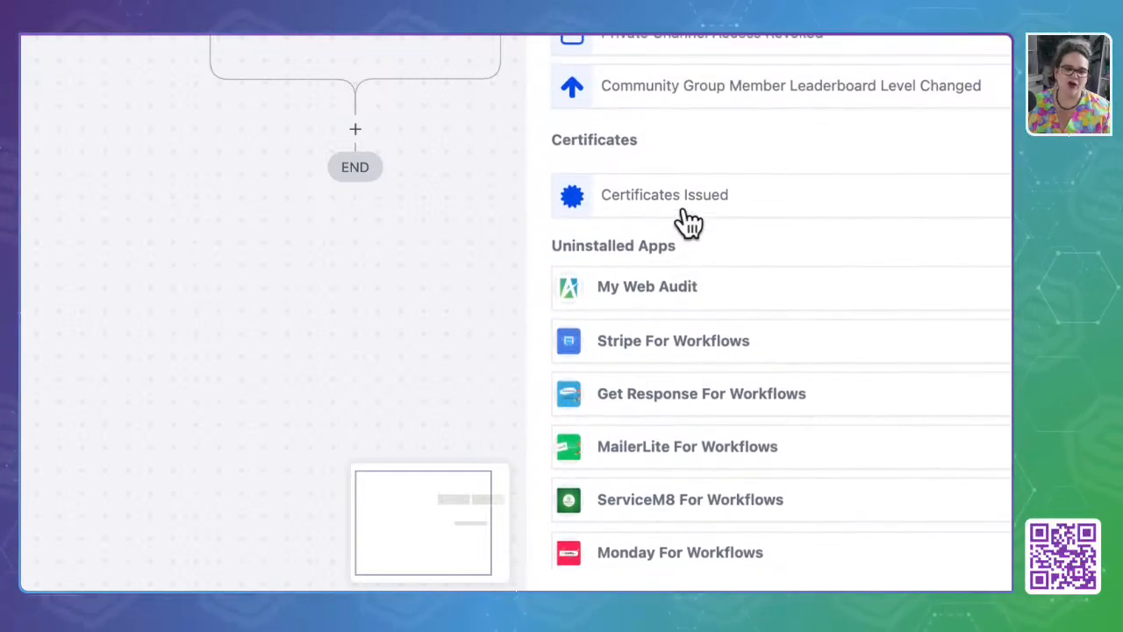
scroll(643, 269, up, 1)
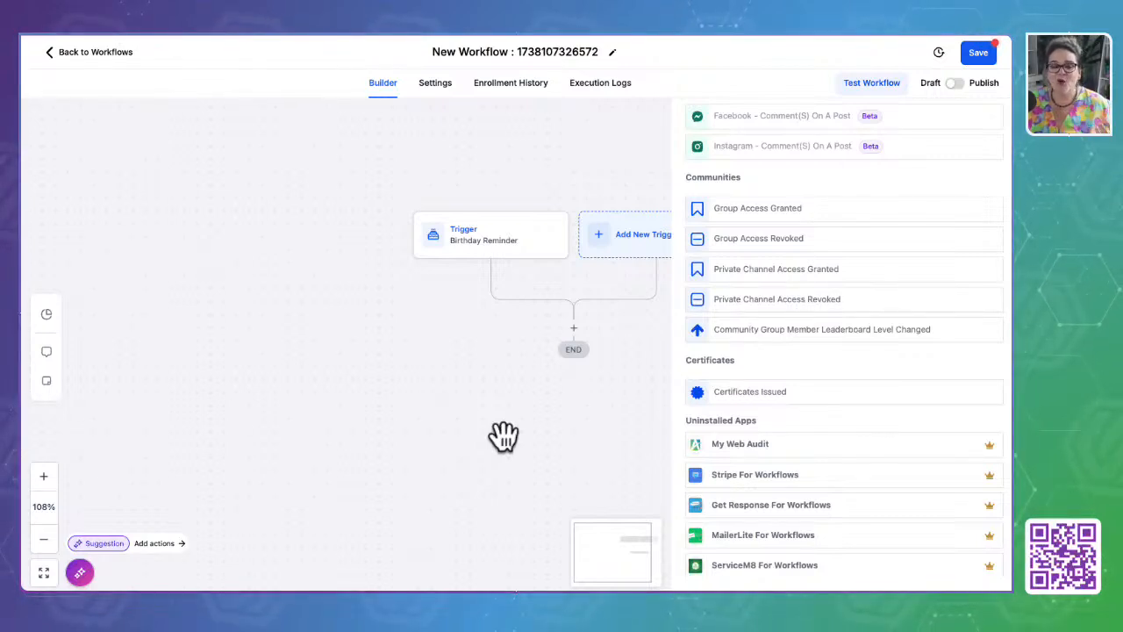
Start adding an action below the Birthday Reminder trigger and examine the available Contact actions, from Create Contact to Remove Contact Followers
click(574, 329)
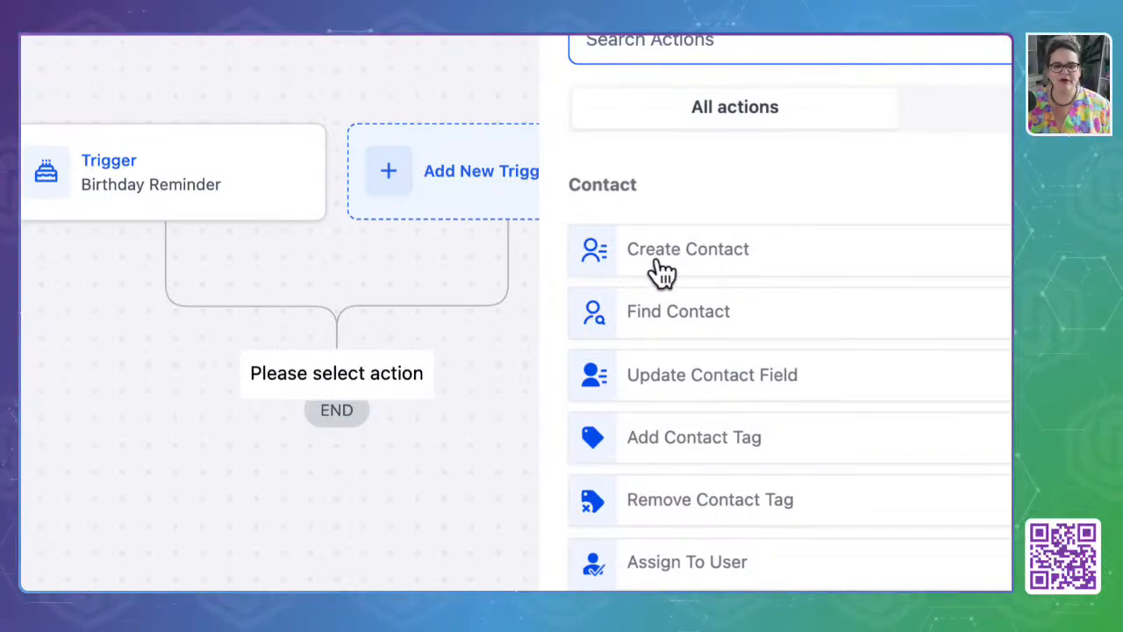
scroll(687, 325, down, 3)
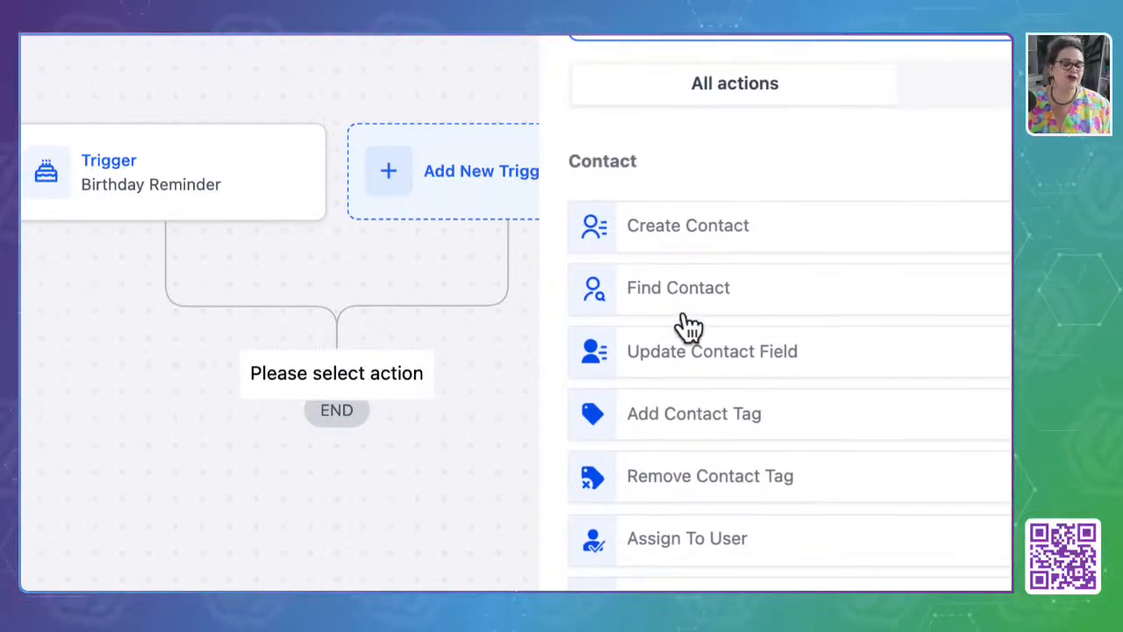
scroll(686, 298, down, 5)
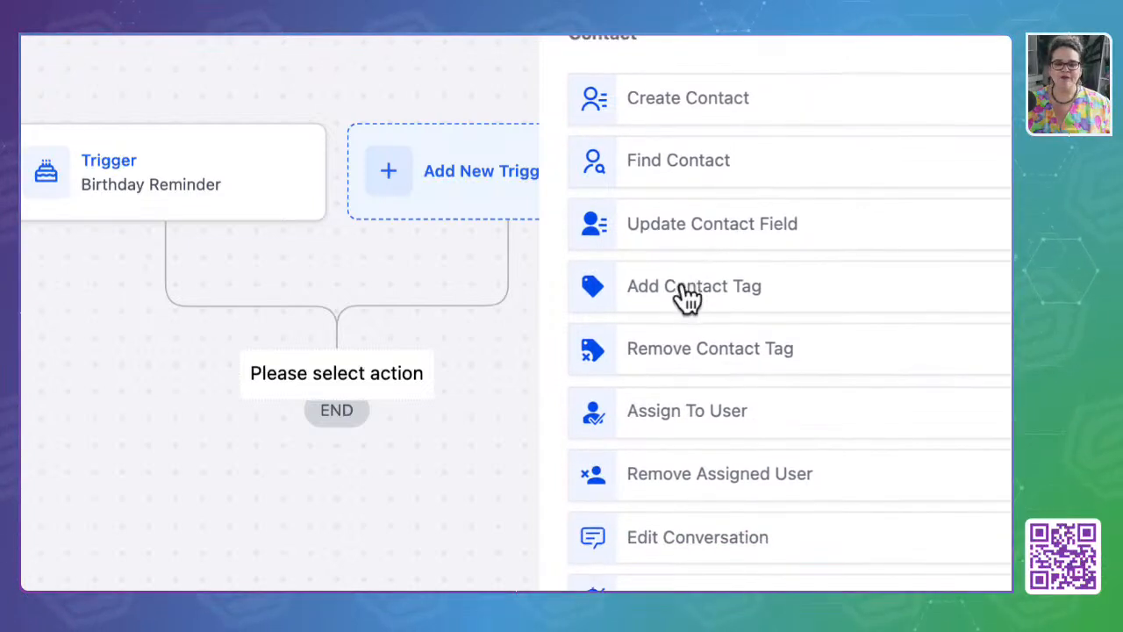
scroll(687, 299, down, 2)
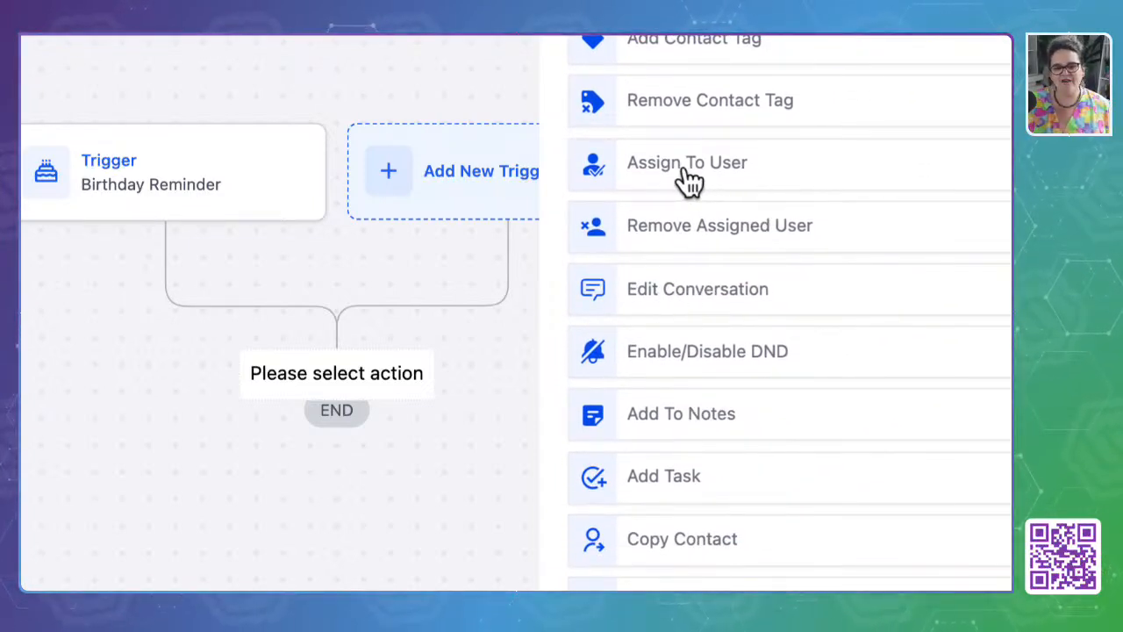
scroll(683, 181, down, 2)
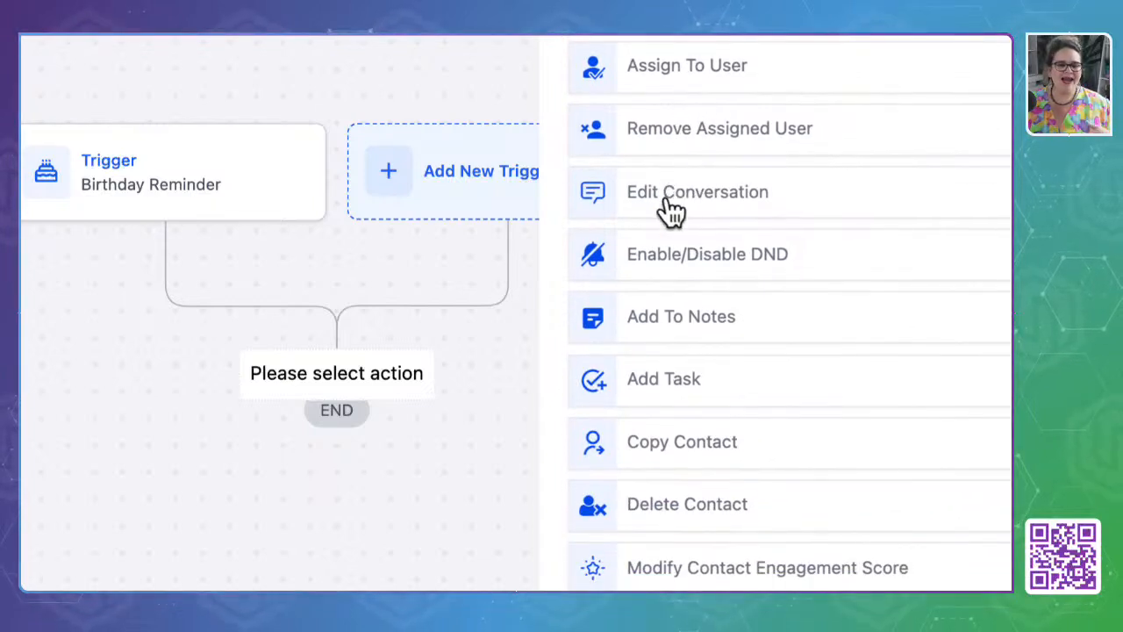
scroll(672, 211, down, 3)
scroll(672, 210, down, 3)
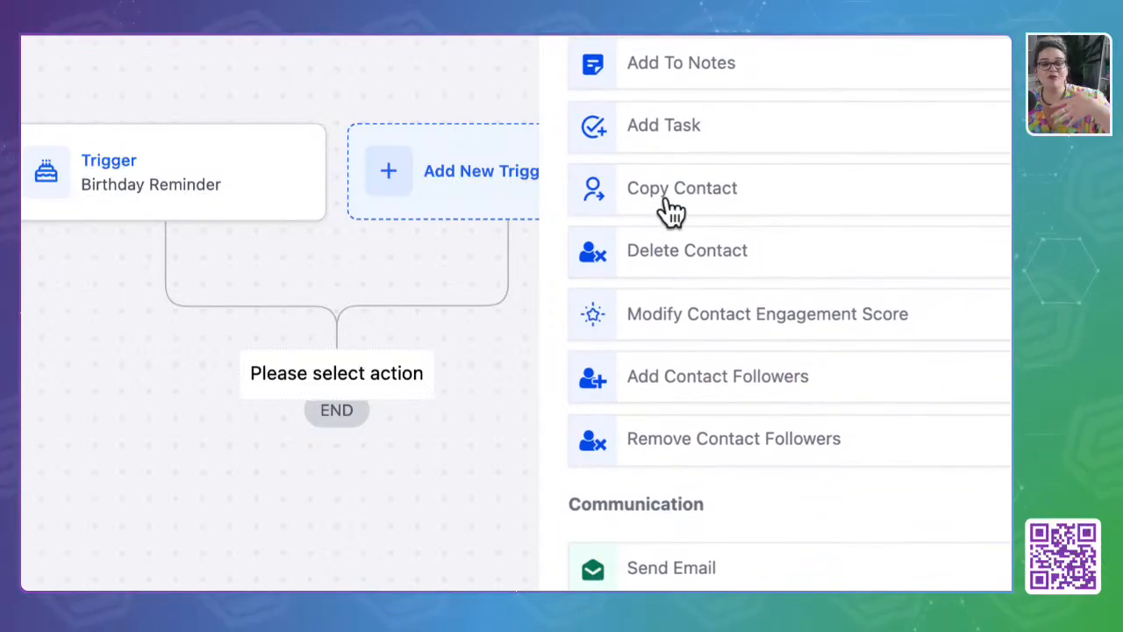
scroll(672, 211, down, 2)
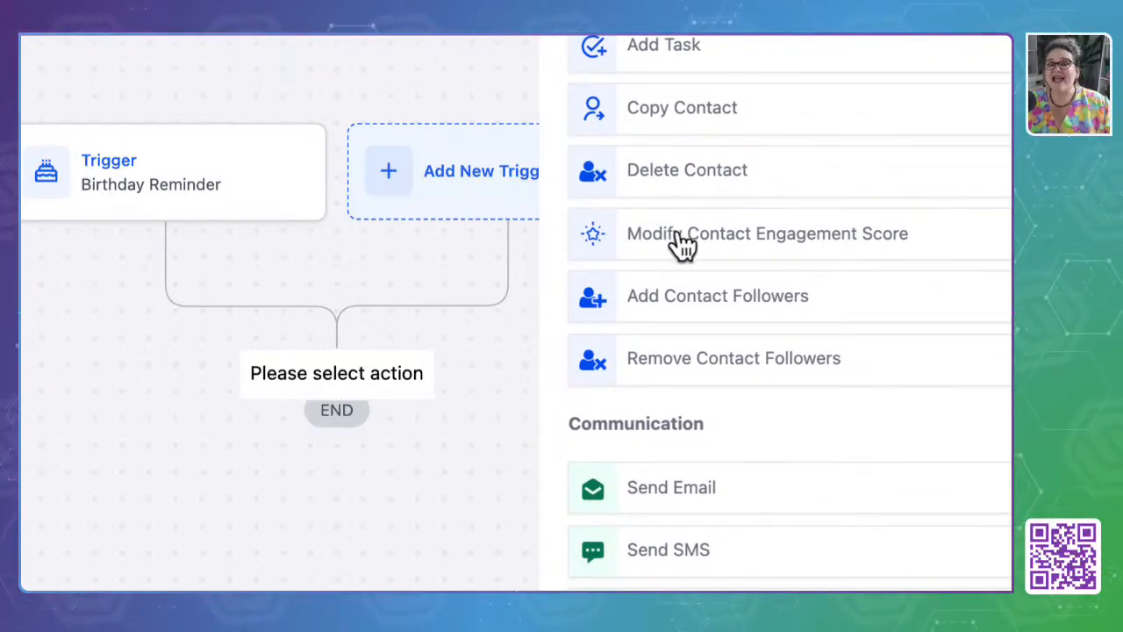
scroll(683, 246, down, 2)
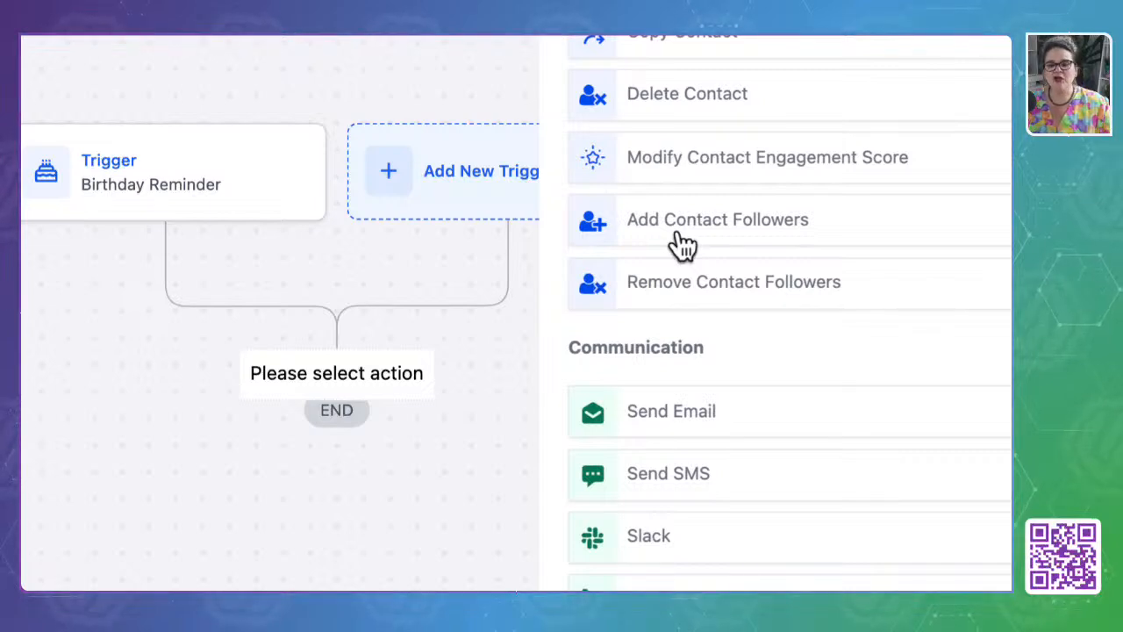
scroll(682, 245, down, 2)
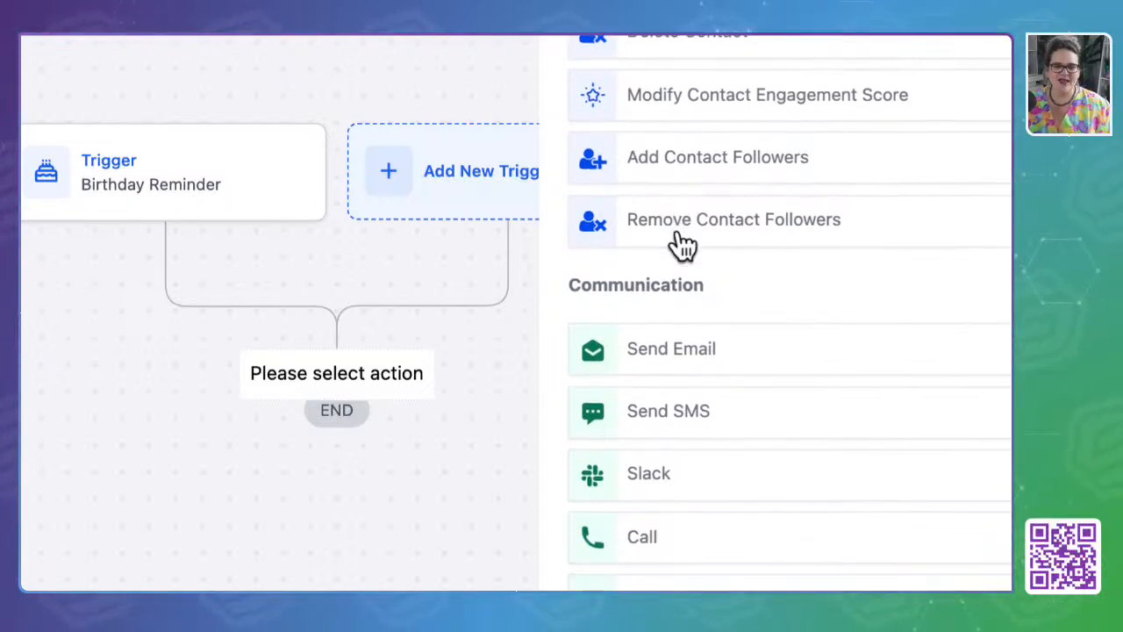
Examine the Communication actions for email, SMS, Slack, calls, voicemail, Messenger, Instagram DM, manual actions and GMB Messaging
scroll(682, 245, down, 6)
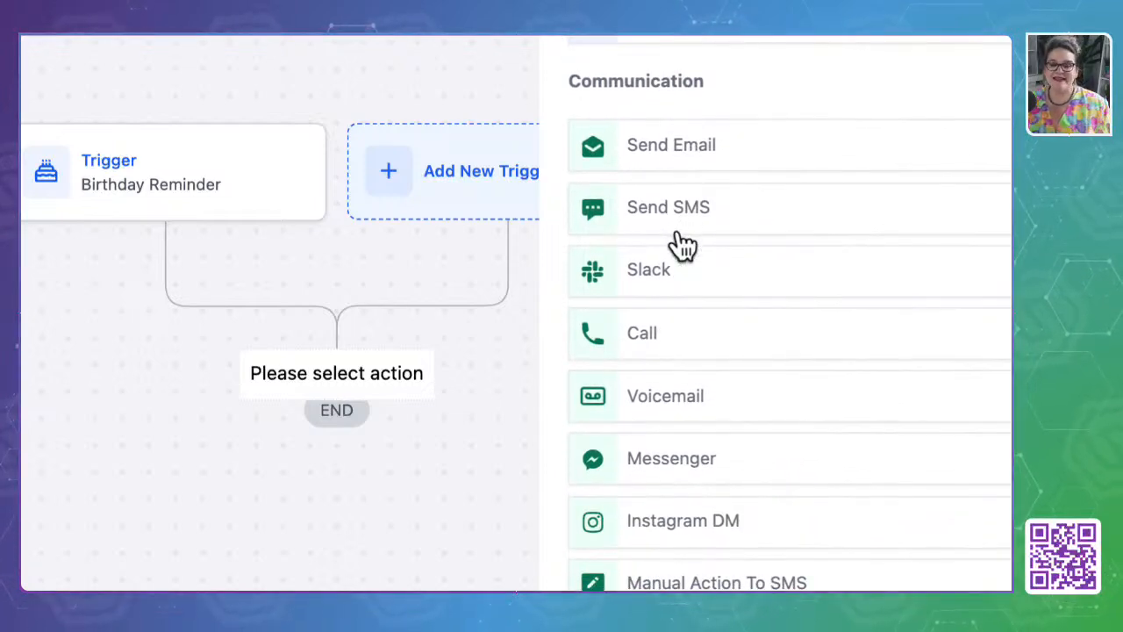
scroll(682, 245, down, 6)
scroll(682, 246, up, 3)
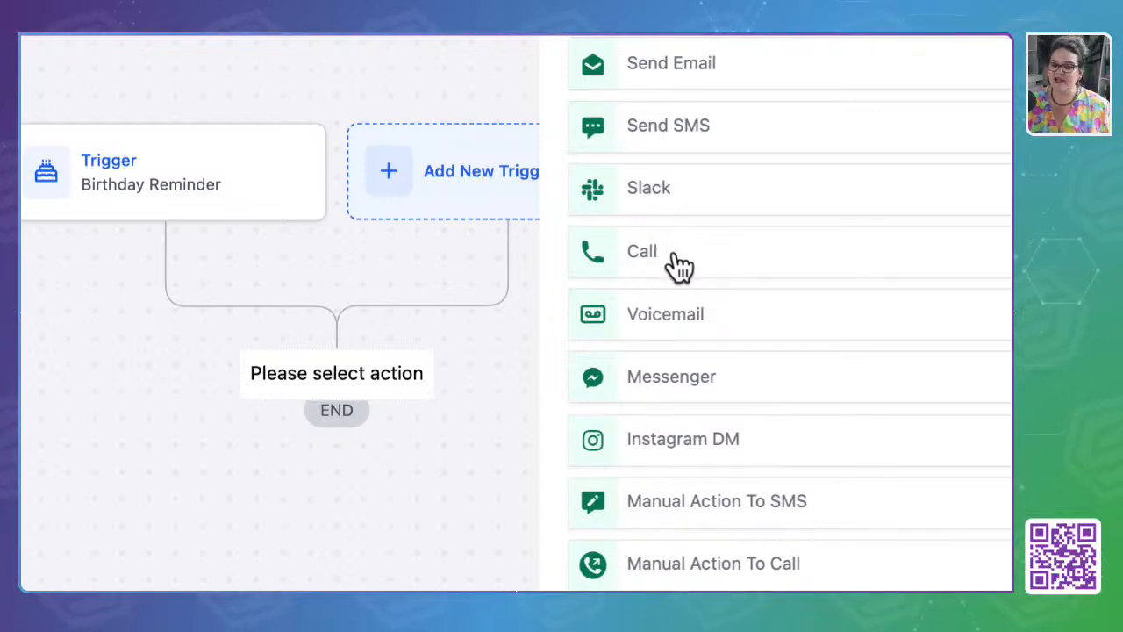
scroll(674, 256, down, 2)
scroll(682, 266, down, 1)
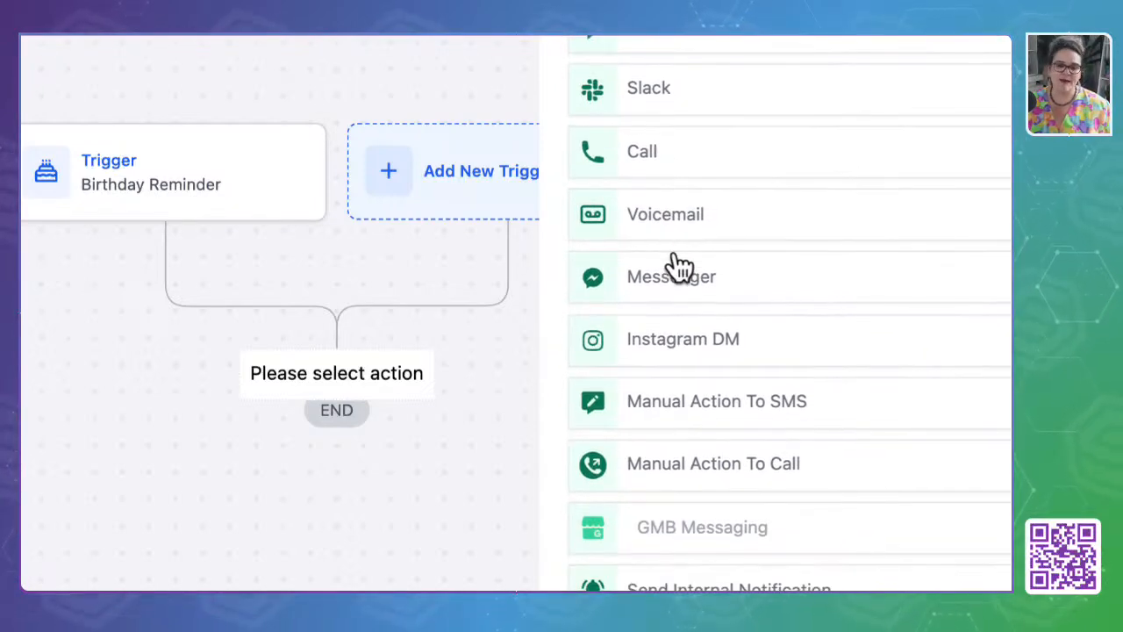
scroll(682, 266, down, 3)
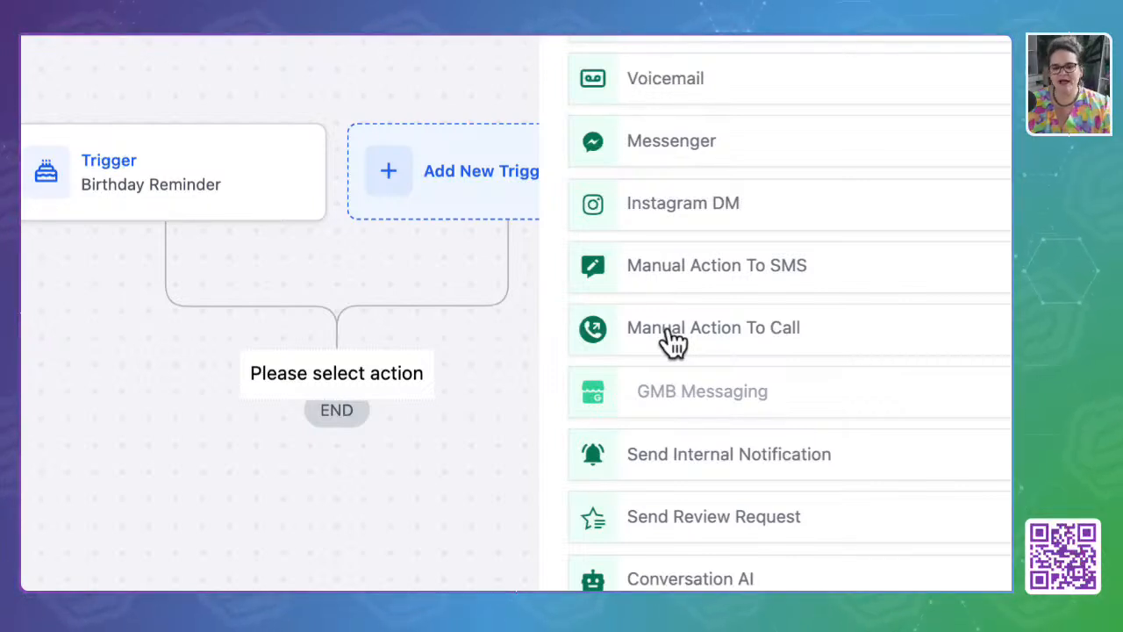
scroll(671, 342, down, 2)
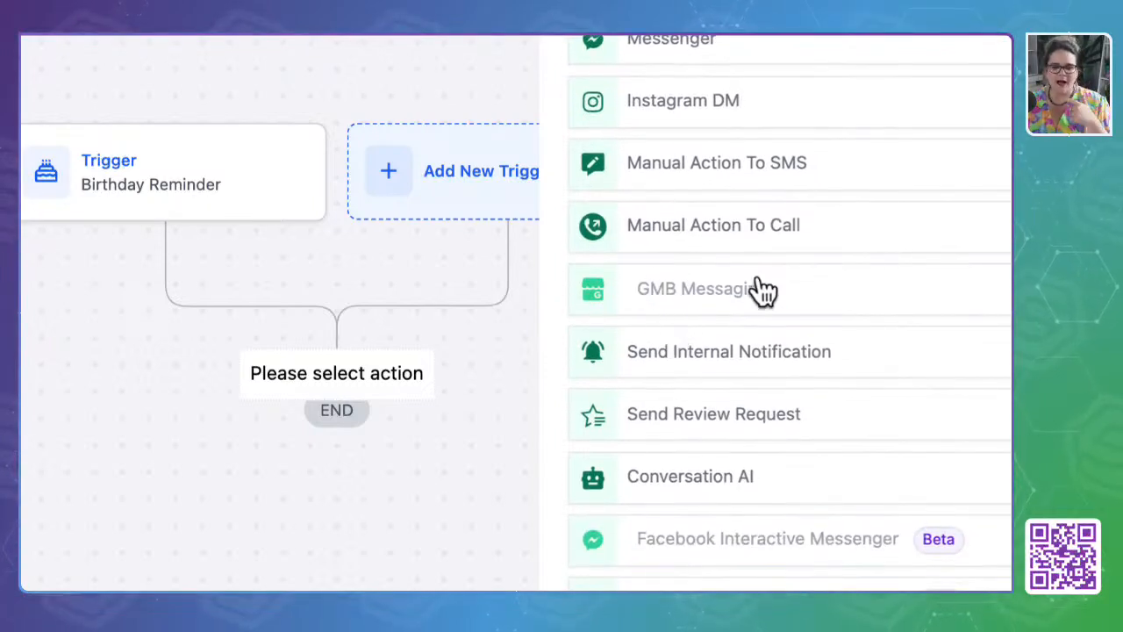
Examine the remaining Communication actions, from Send Internal Notification and Send Review Request through Conversation AI and WhatsApp to Book Appointment
scroll(702, 298, down, 2)
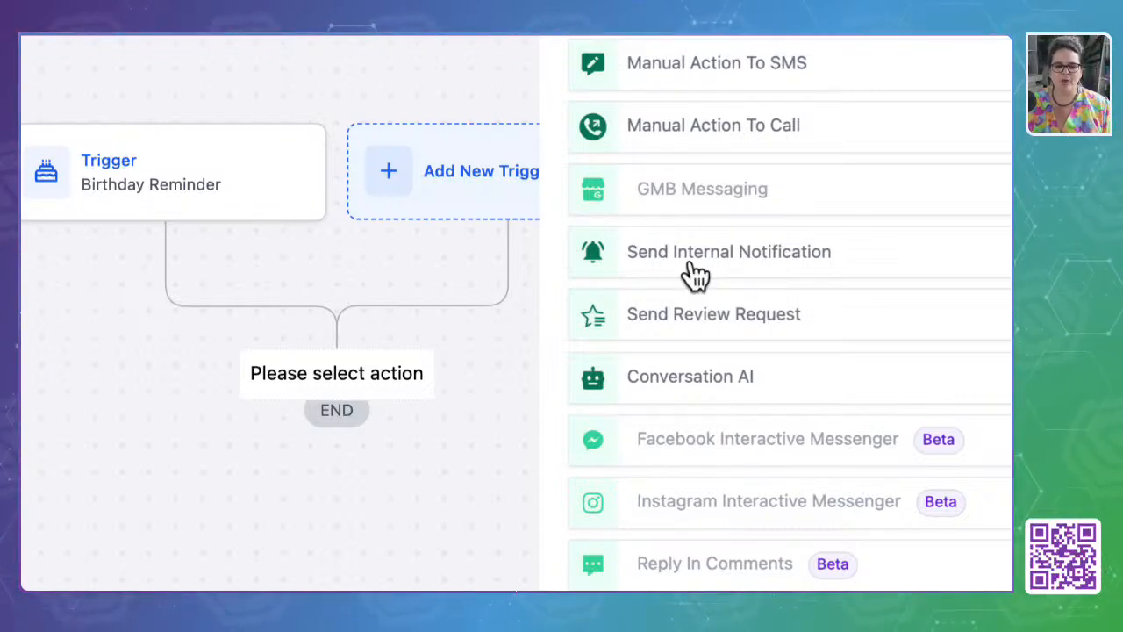
scroll(695, 275, down, 1)
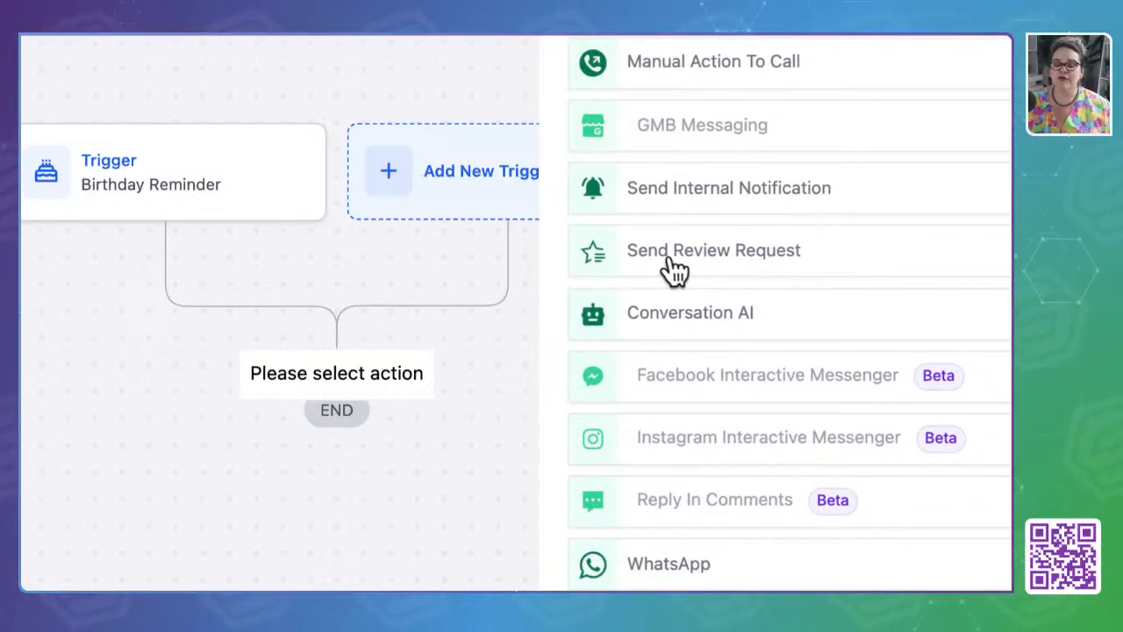
scroll(674, 270, down, 1)
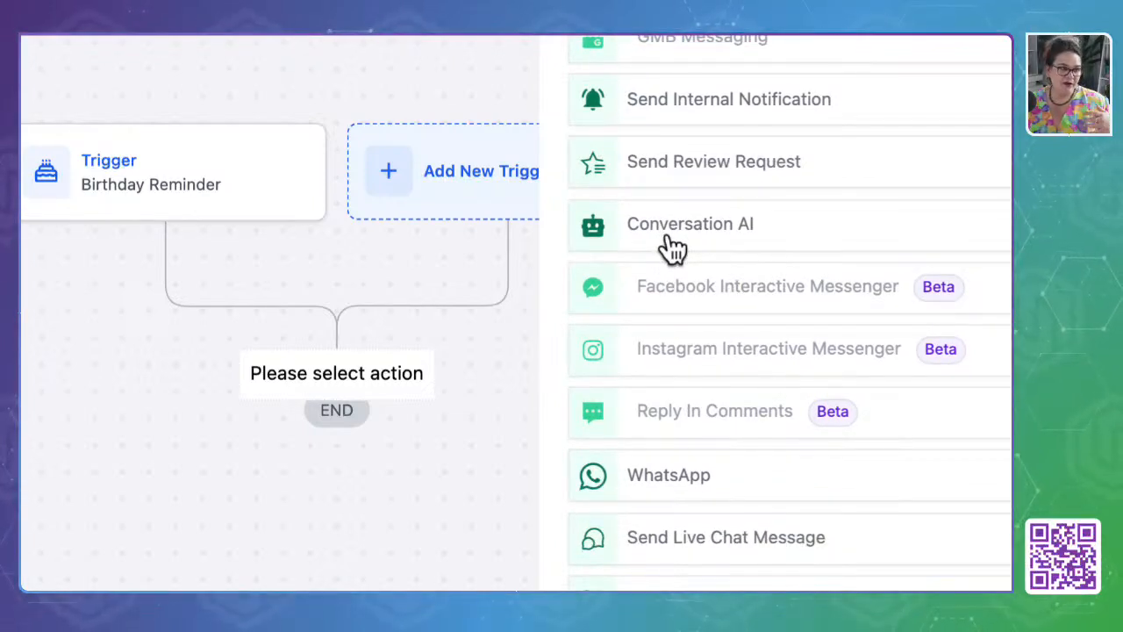
scroll(671, 249, down, 2)
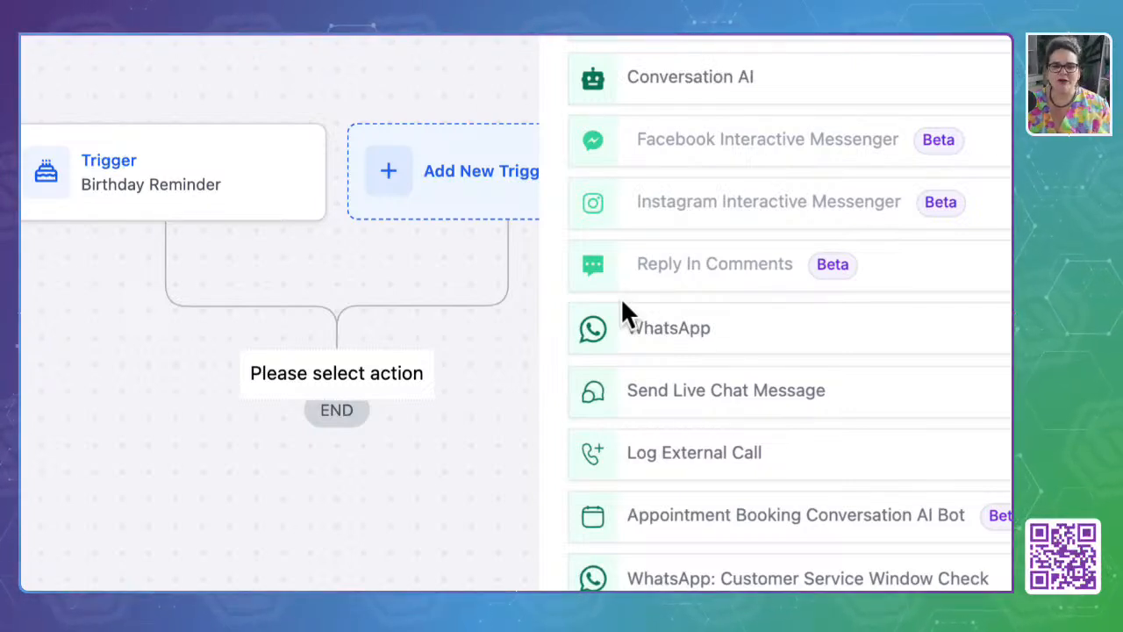
scroll(620, 297, down, 2)
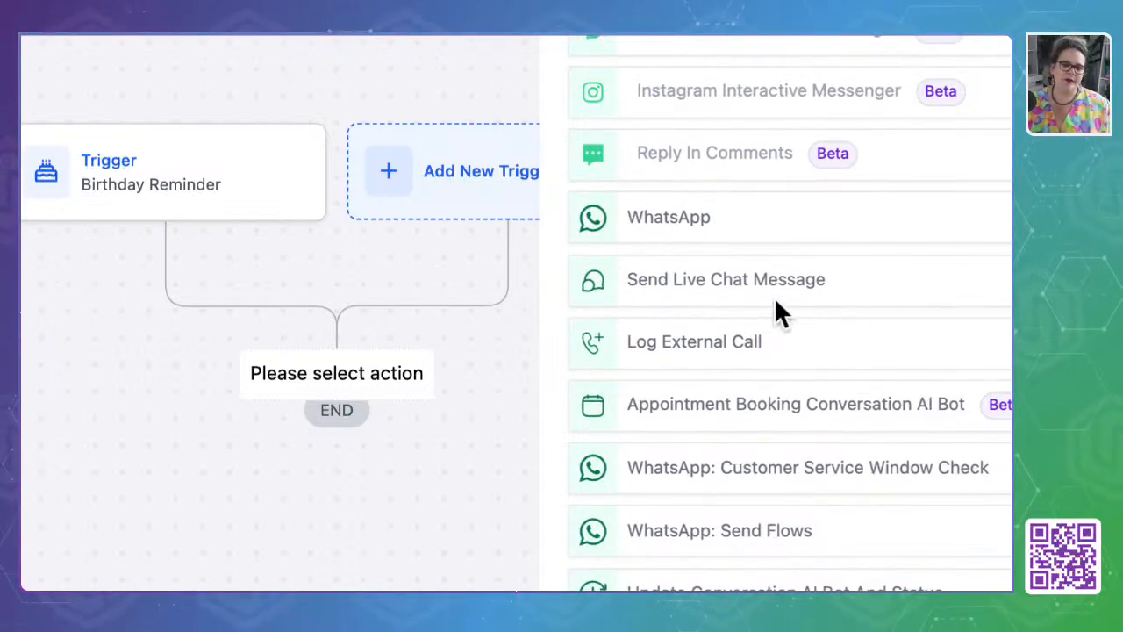
scroll(705, 316, down, 1)
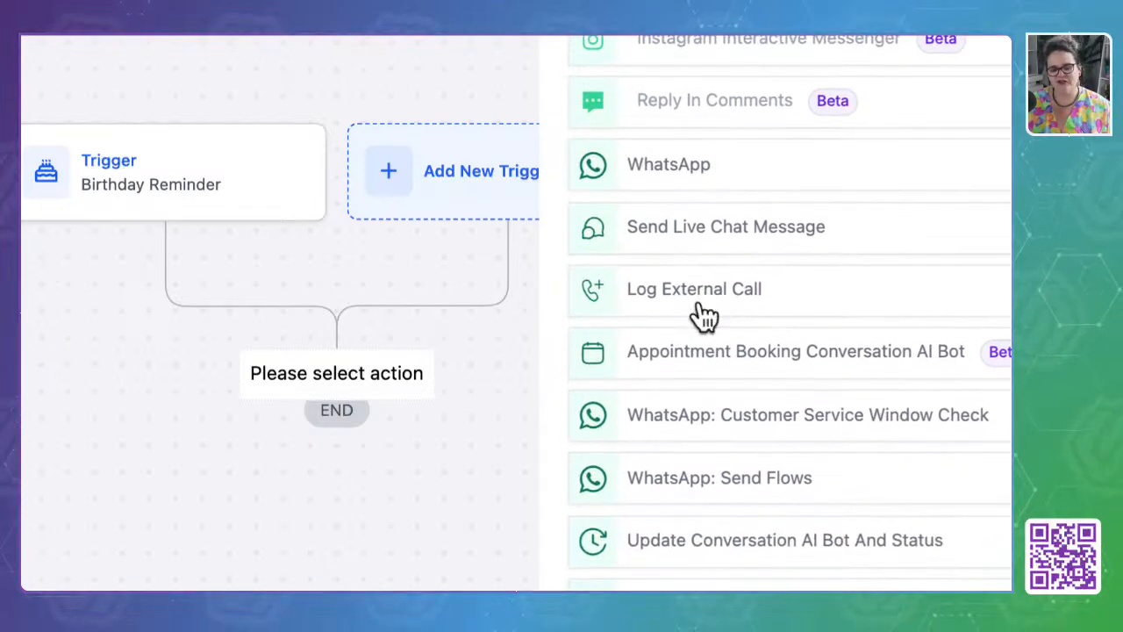
scroll(706, 316, down, 2)
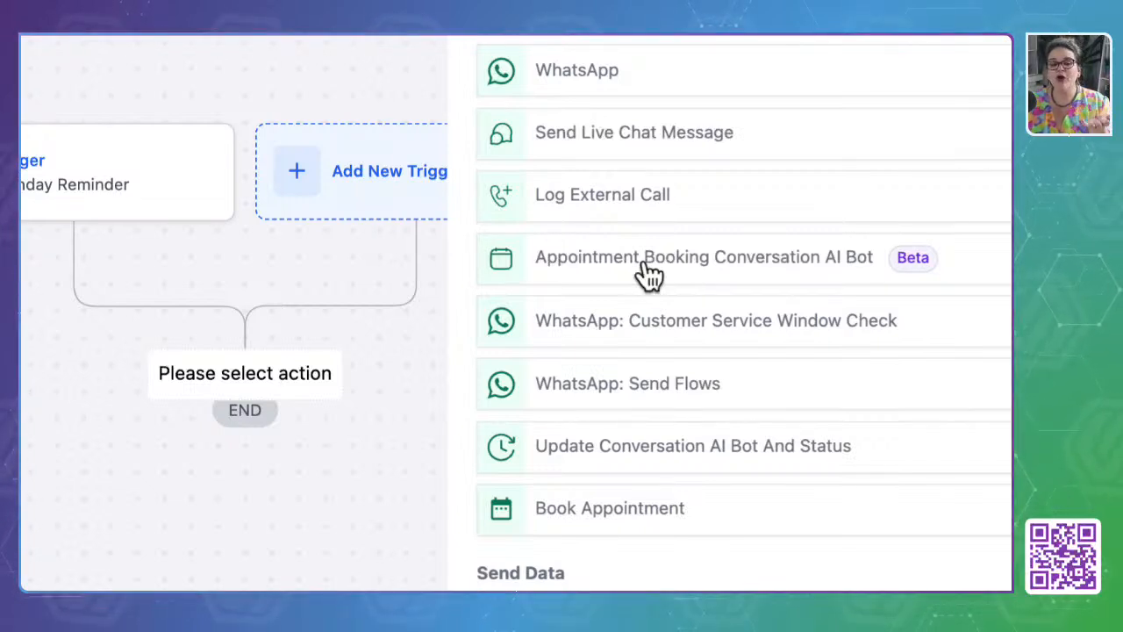
scroll(649, 275, down, 2)
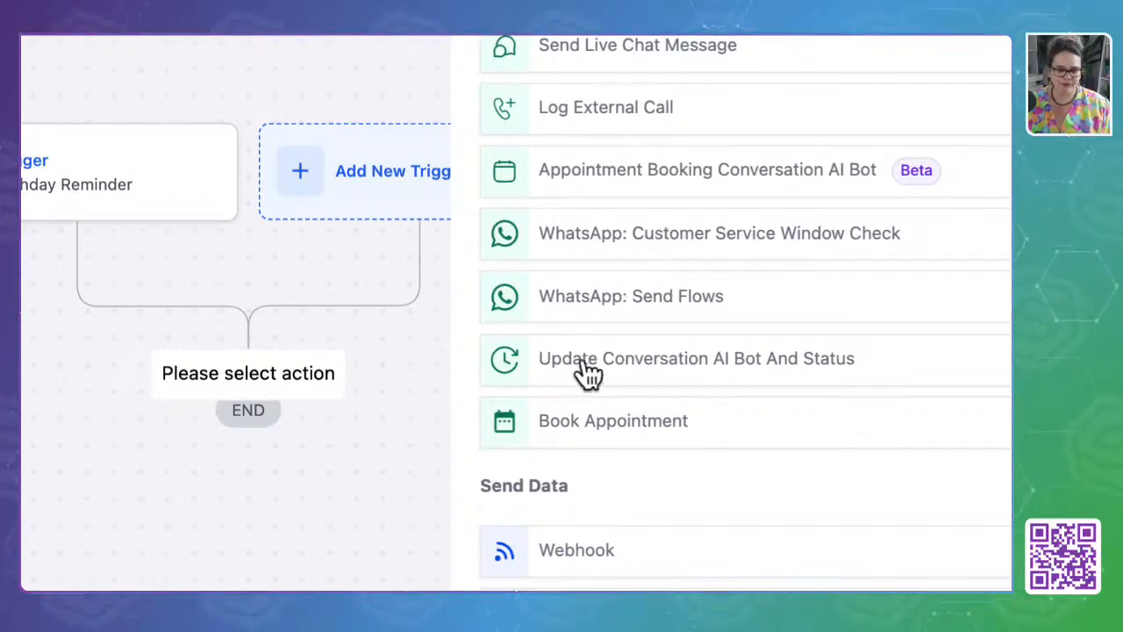
scroll(586, 374, down, 1)
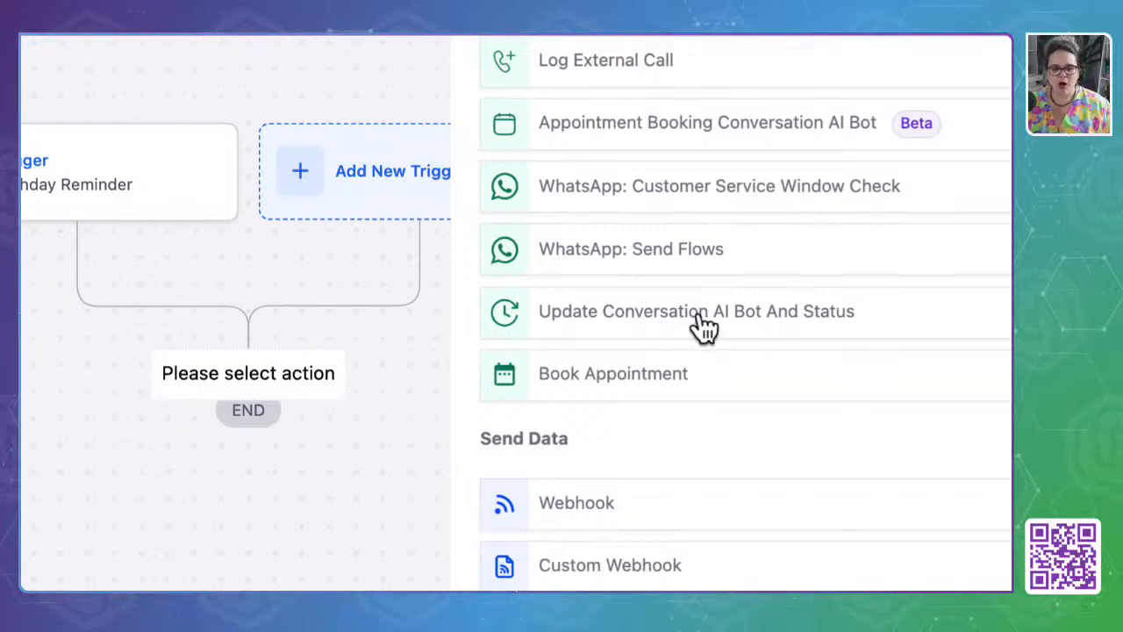
scroll(615, 396, down, 2)
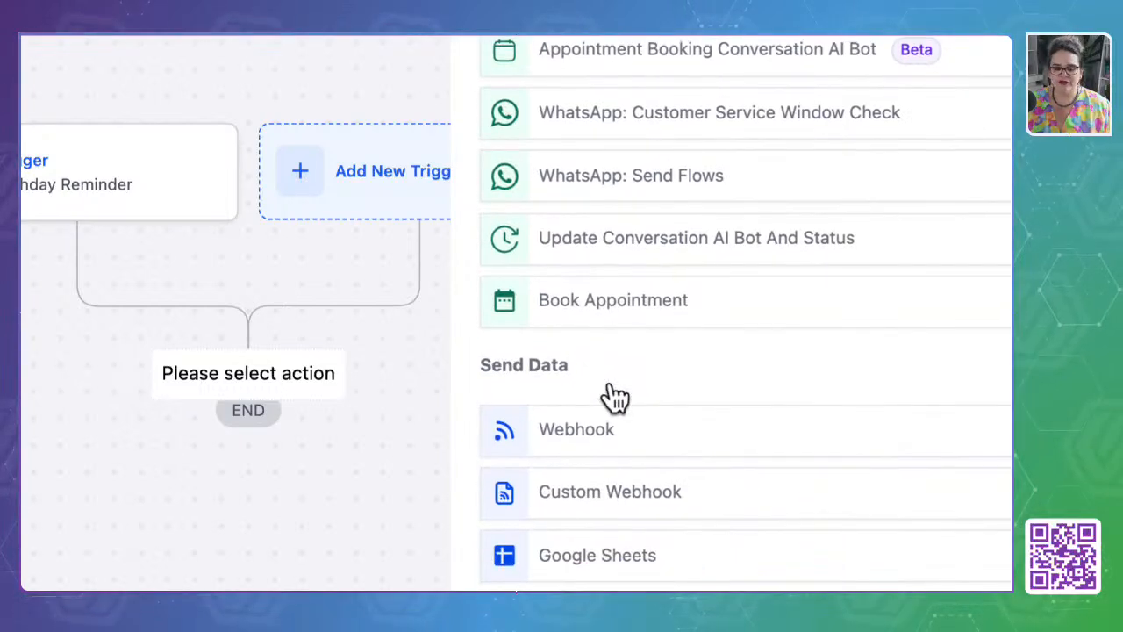
Examine the Send Data actions Webhook, Custom Webhook and Google Sheets and the Internal actions If / Else, Wait and Goal Event
scroll(615, 395, down, 4)
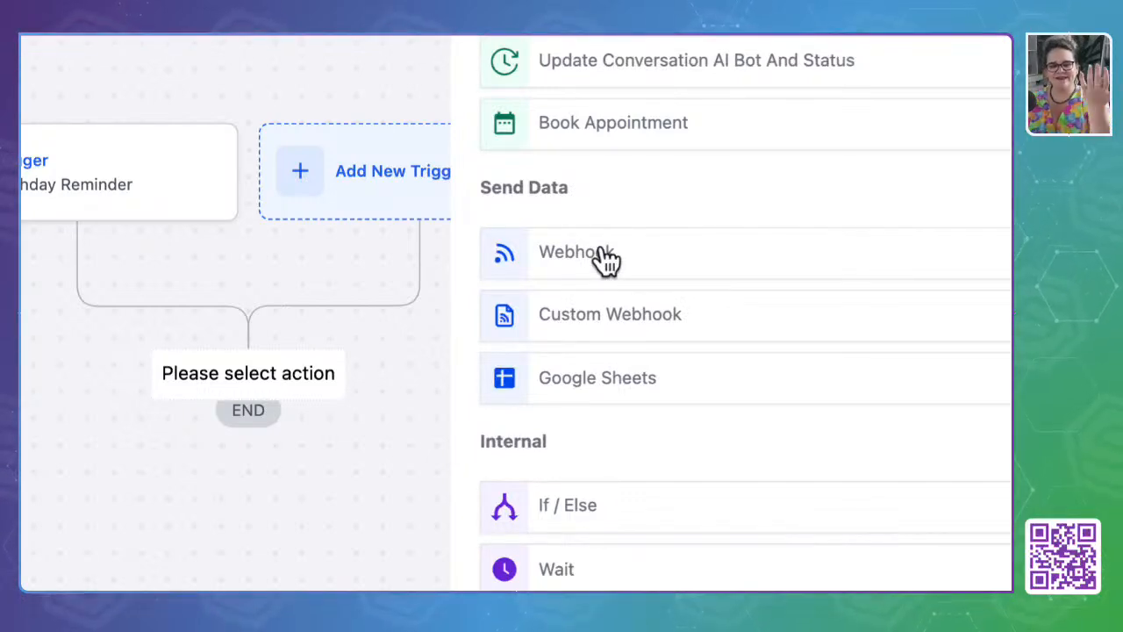
scroll(605, 259, down, 3)
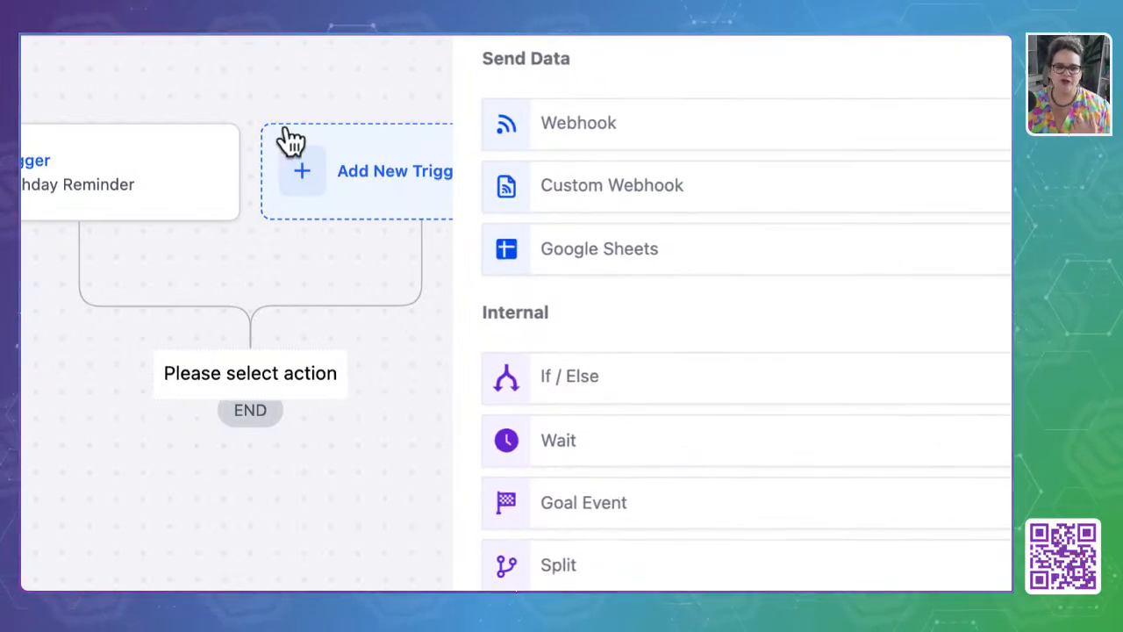
scroll(709, 341, down, 2)
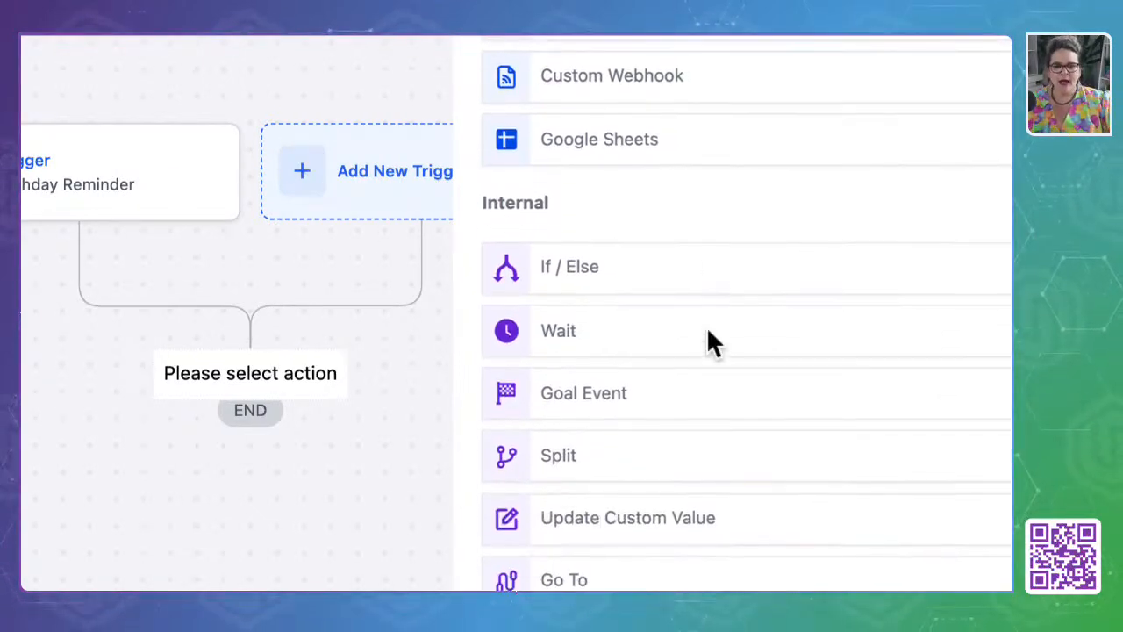
scroll(532, 255, down, 2)
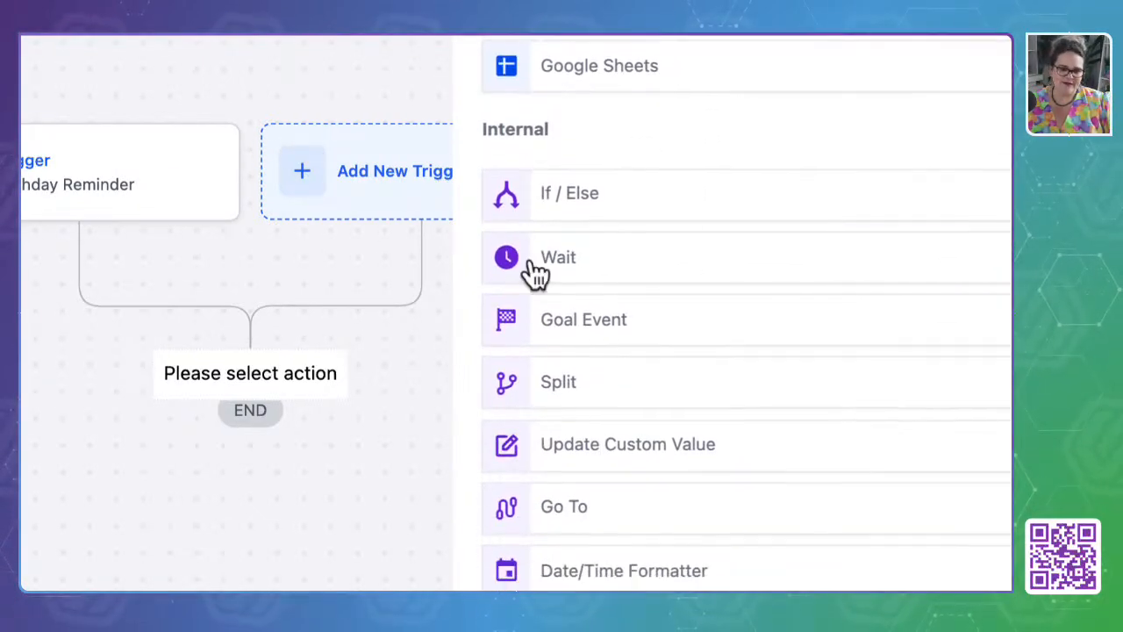
drag(485, 127, 581, 132)
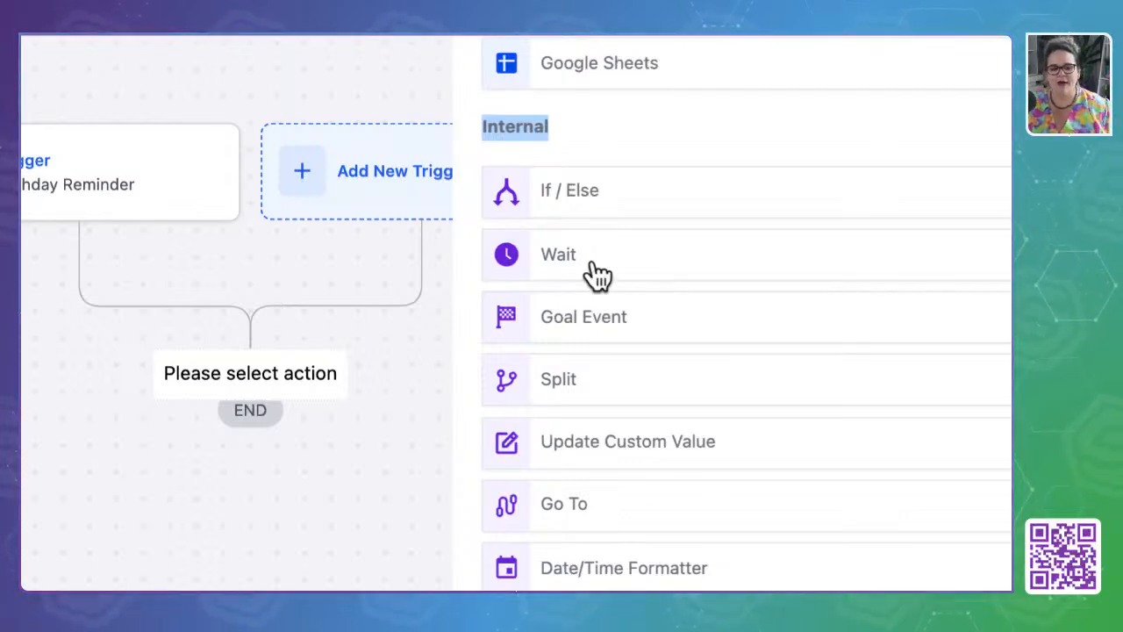
scroll(597, 275, down, 2)
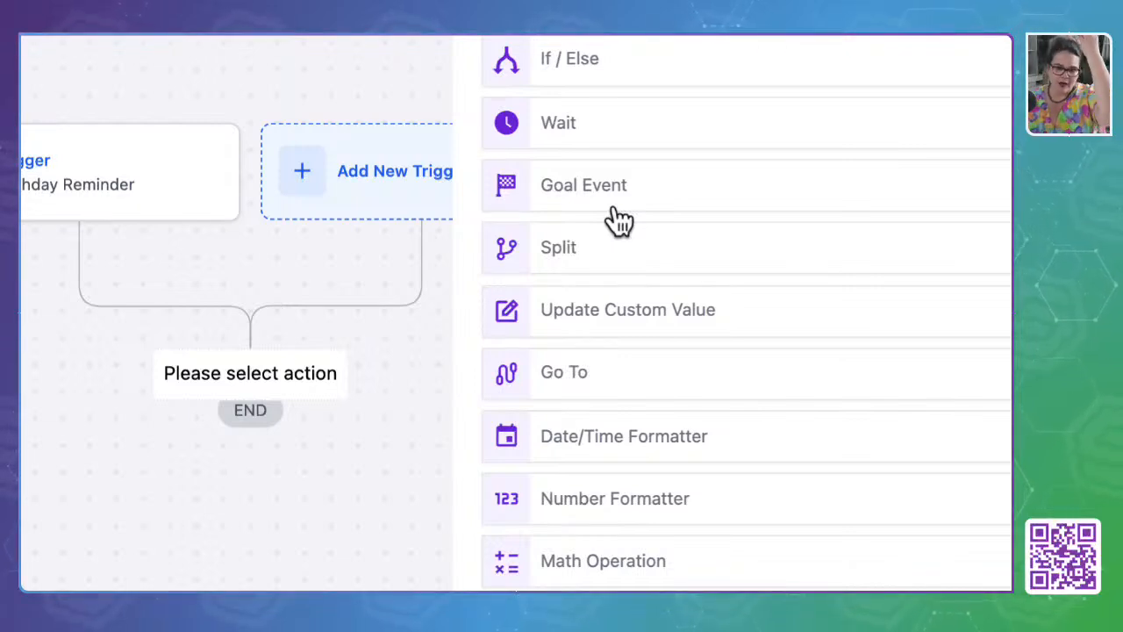
scroll(619, 221, up, 1)
scroll(618, 221, up, 1)
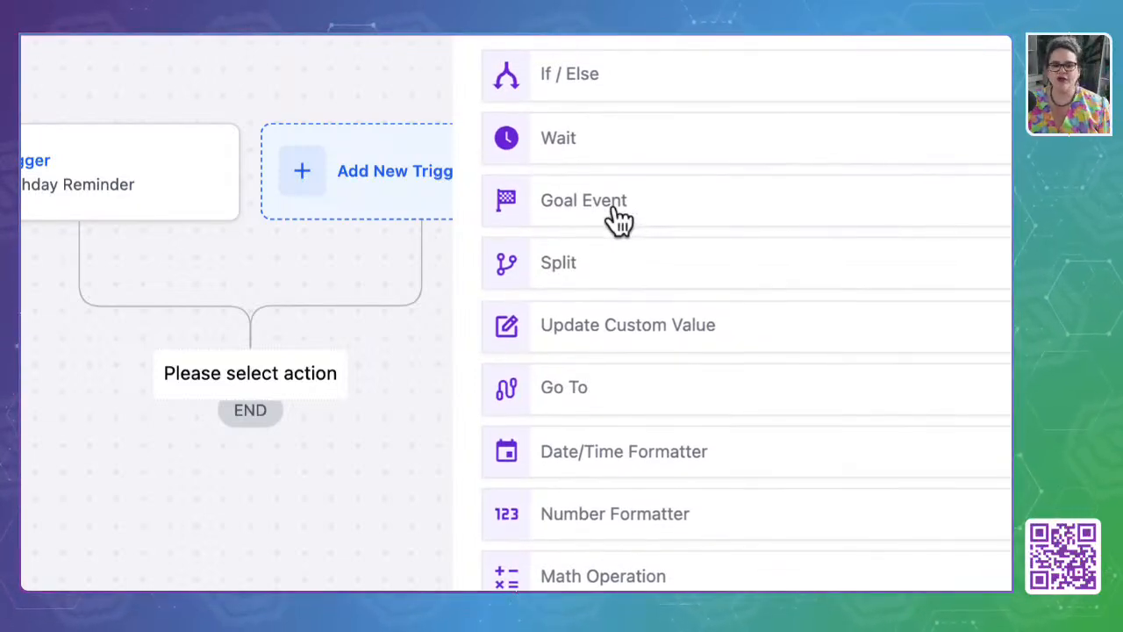
Examine the remaining Internal actions, from Split, Update Custom Value and Go To through the formatters and workflow actions to Custom Code
scroll(621, 263, down, 2)
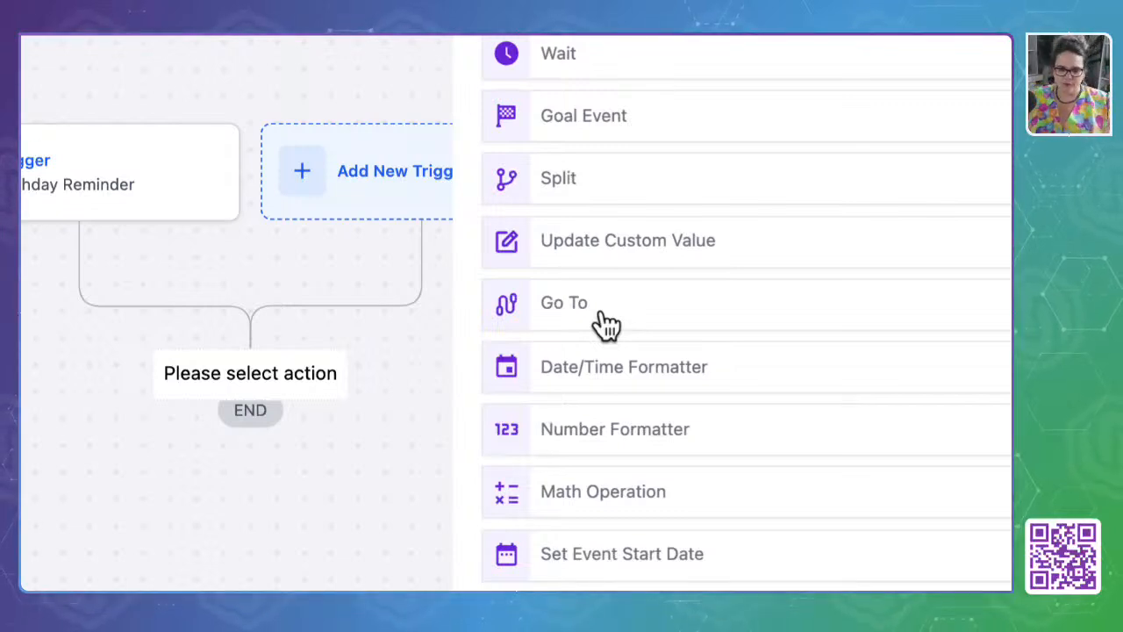
scroll(614, 366, down, 2)
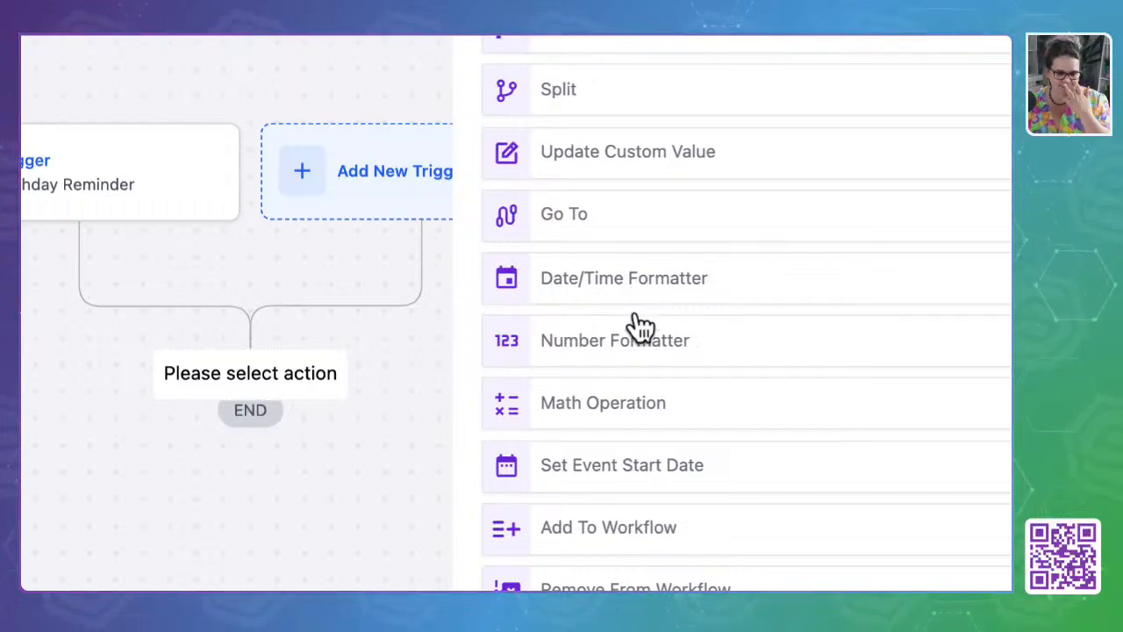
scroll(702, 347, down, 1)
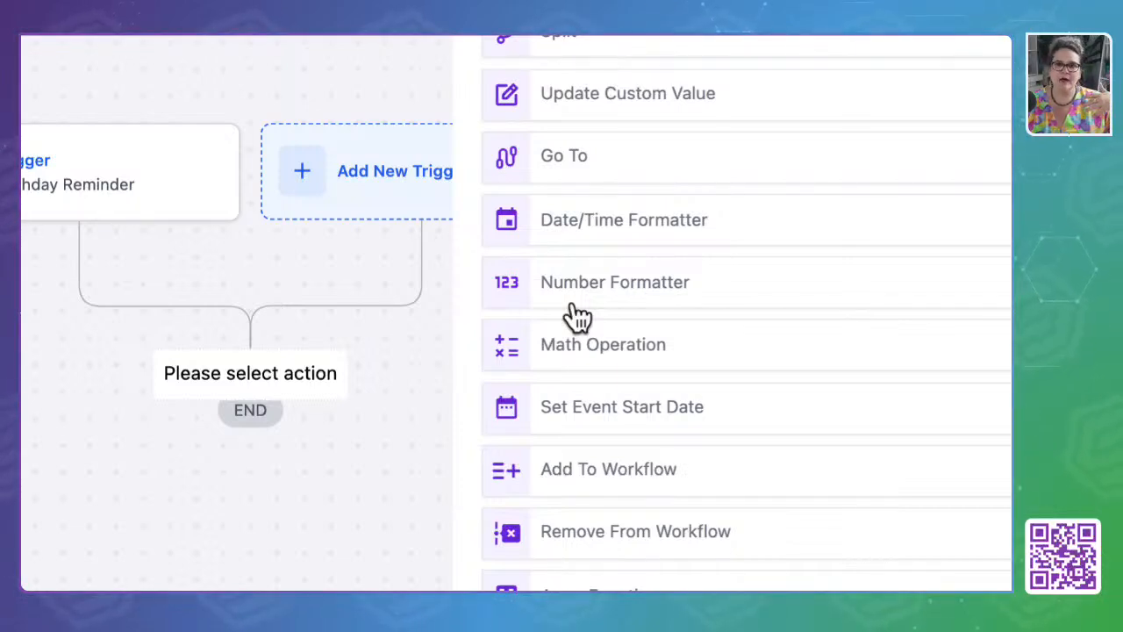
scroll(614, 309, down, 2)
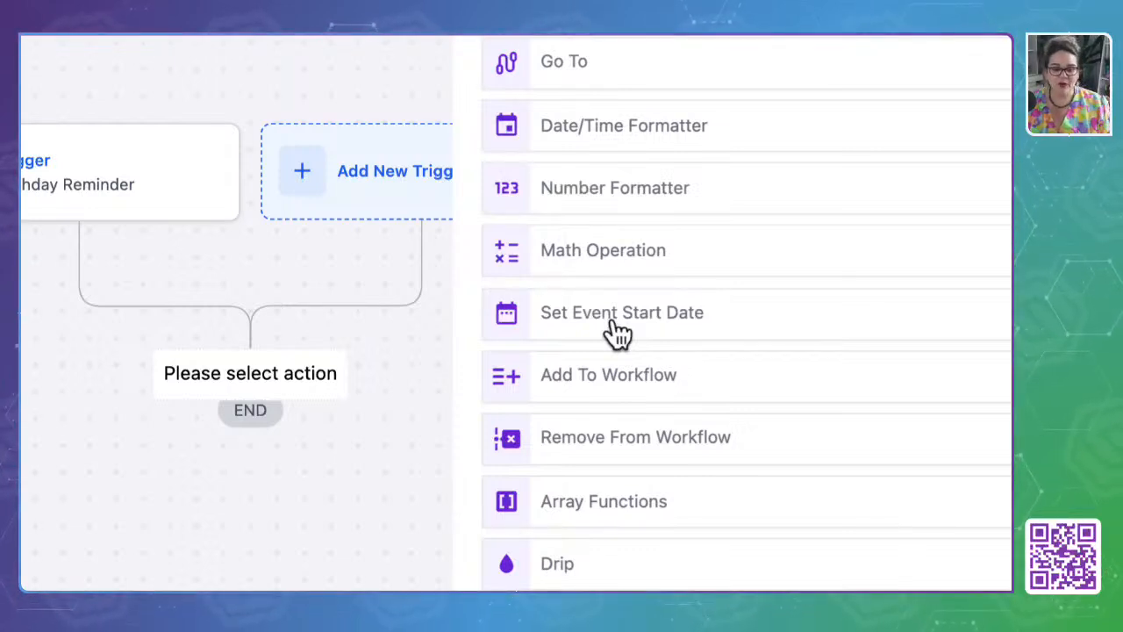
scroll(618, 332, down, 2)
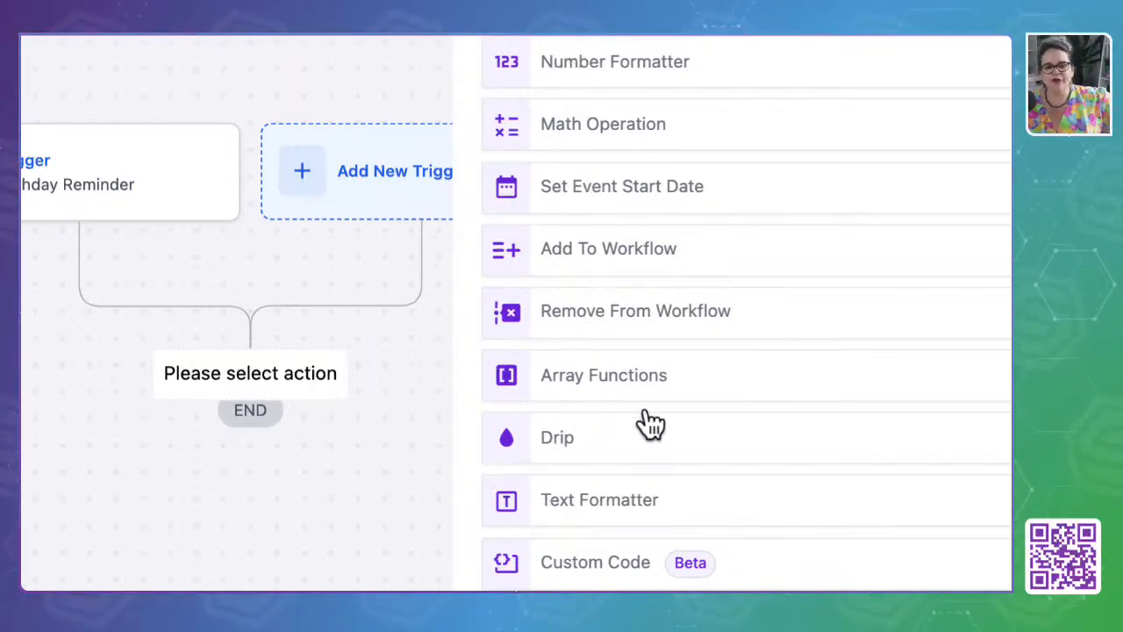
scroll(645, 426, down, 2)
scroll(647, 427, down, 1)
Inspect the Array Functions action with the Find action type and its field options, and close it without saving
click(649, 253)
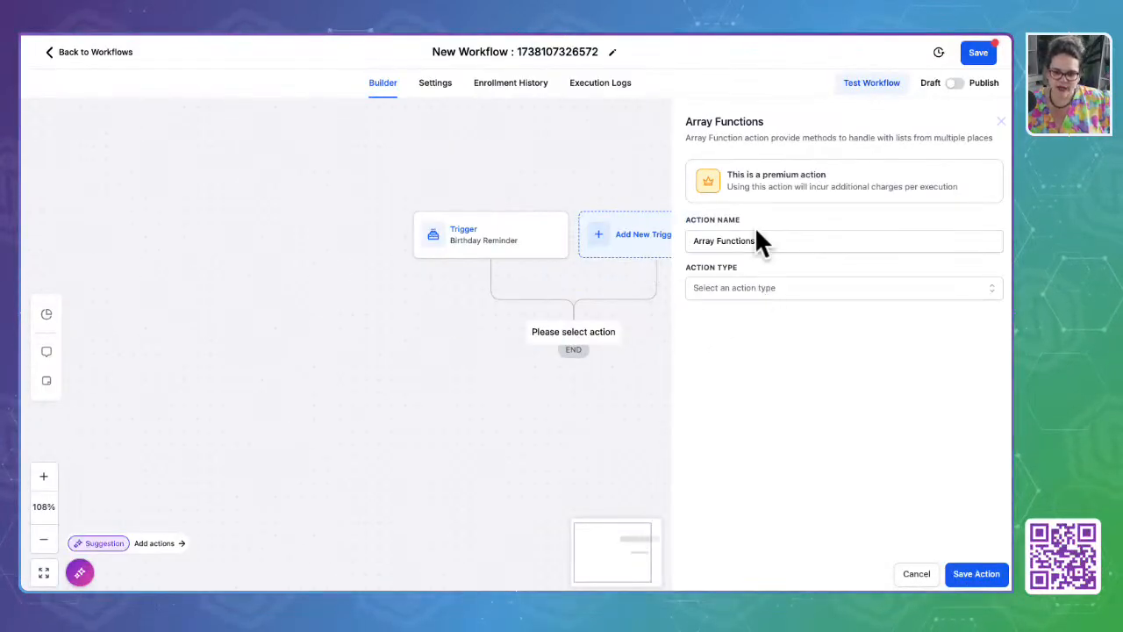
click(737, 288)
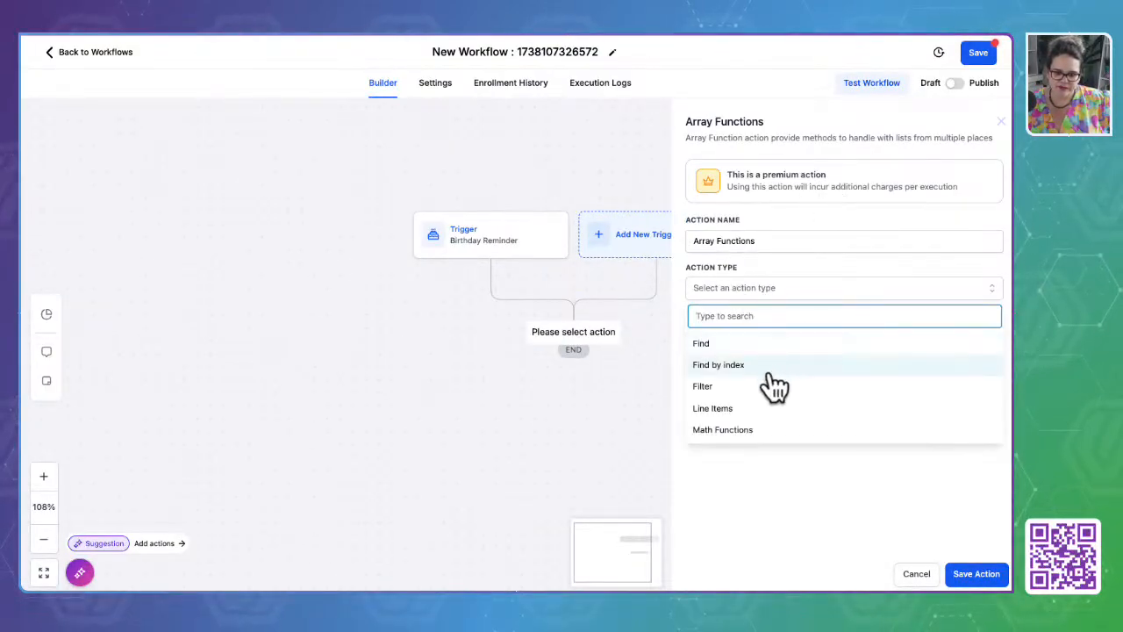
click(726, 349)
click(728, 354)
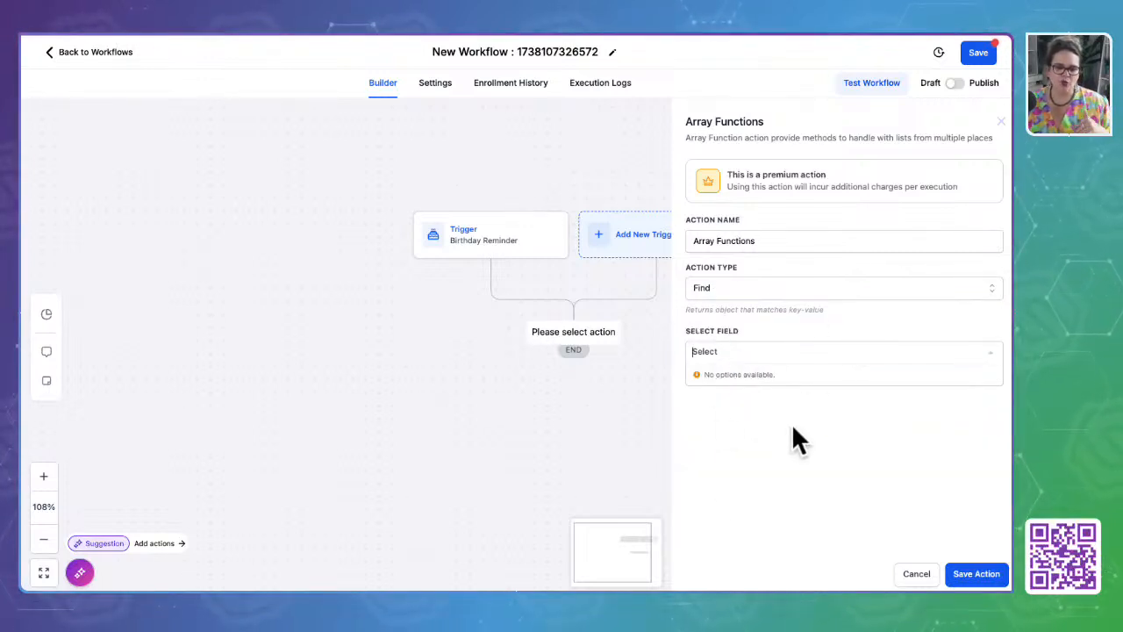
click(998, 121)
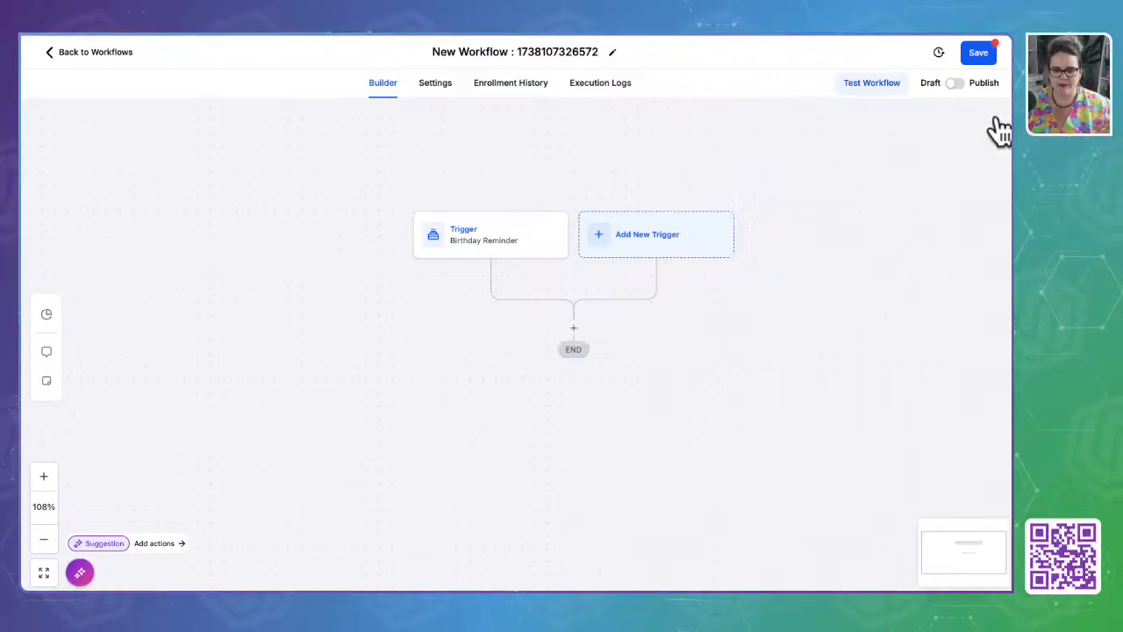
Start adding an action below the Birthday Reminder trigger again and examine the Drip, Text Formatter, Custom Code, Workflow AI, Eliza and Appointments actions
click(575, 332)
scroll(835, 426, down, 10)
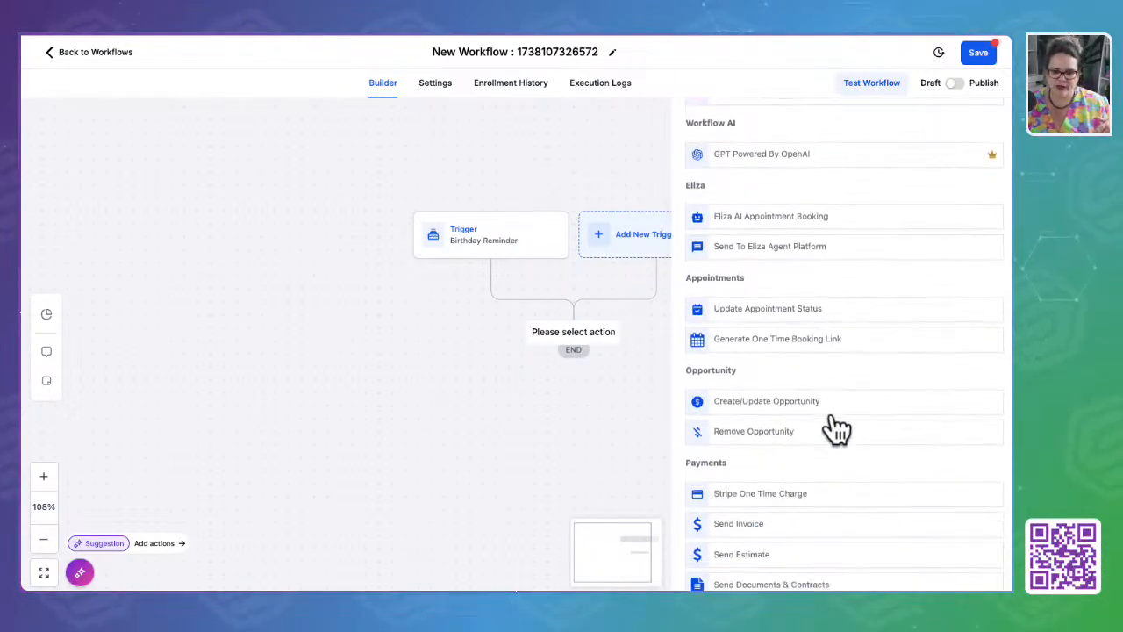
scroll(836, 429, up, 5)
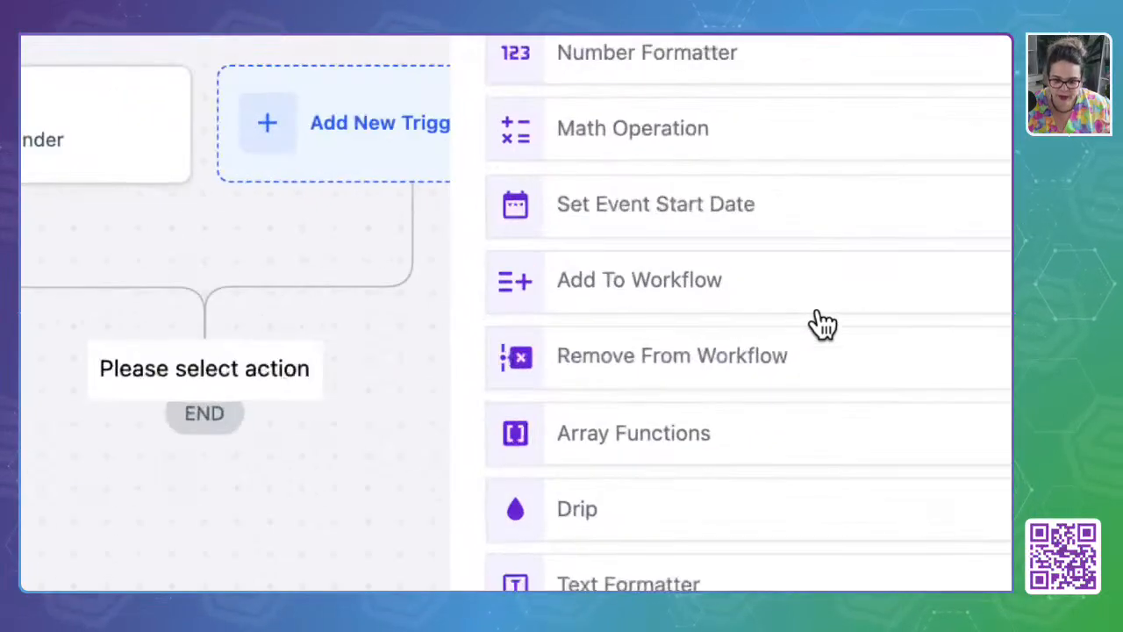
scroll(522, 406, down, 3)
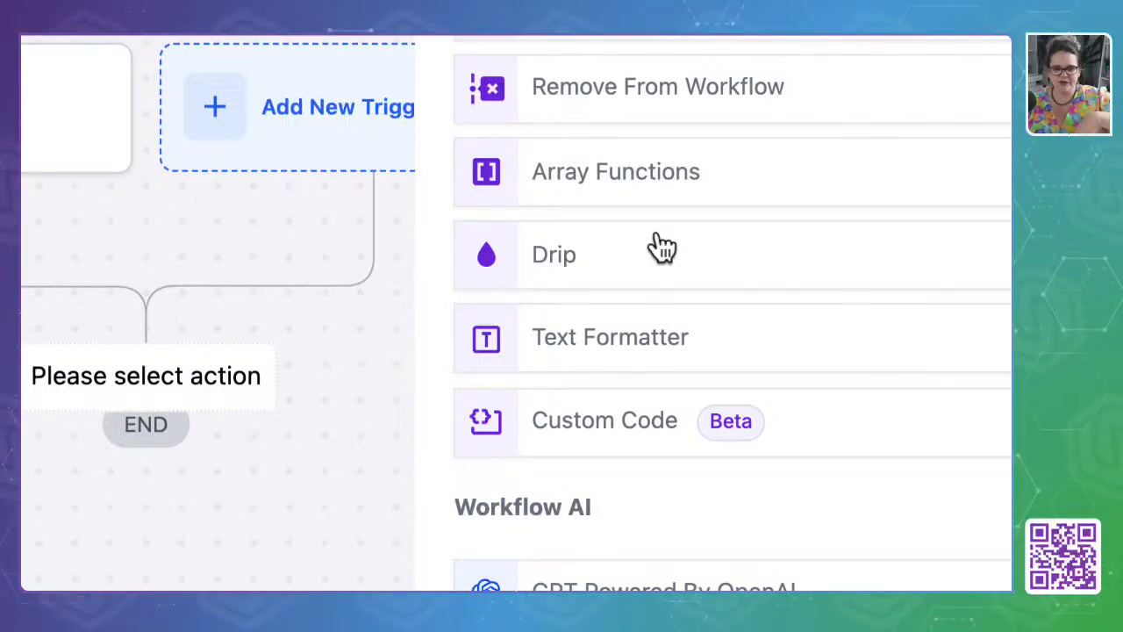
scroll(614, 263, down, 5)
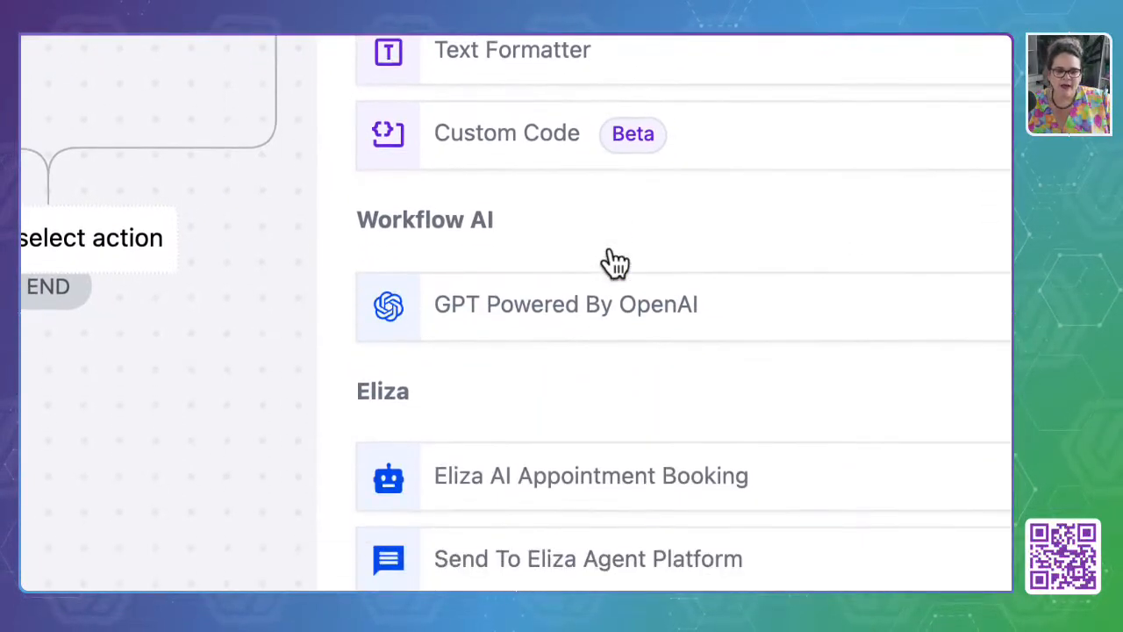
scroll(614, 263, down, 1)
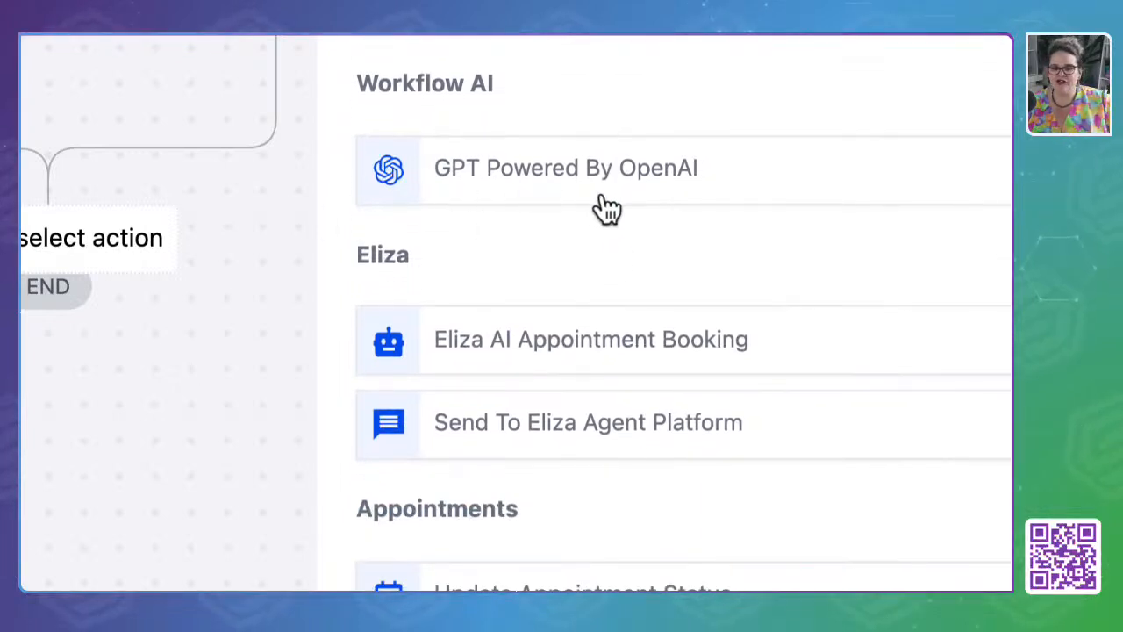
scroll(561, 224, down, 4)
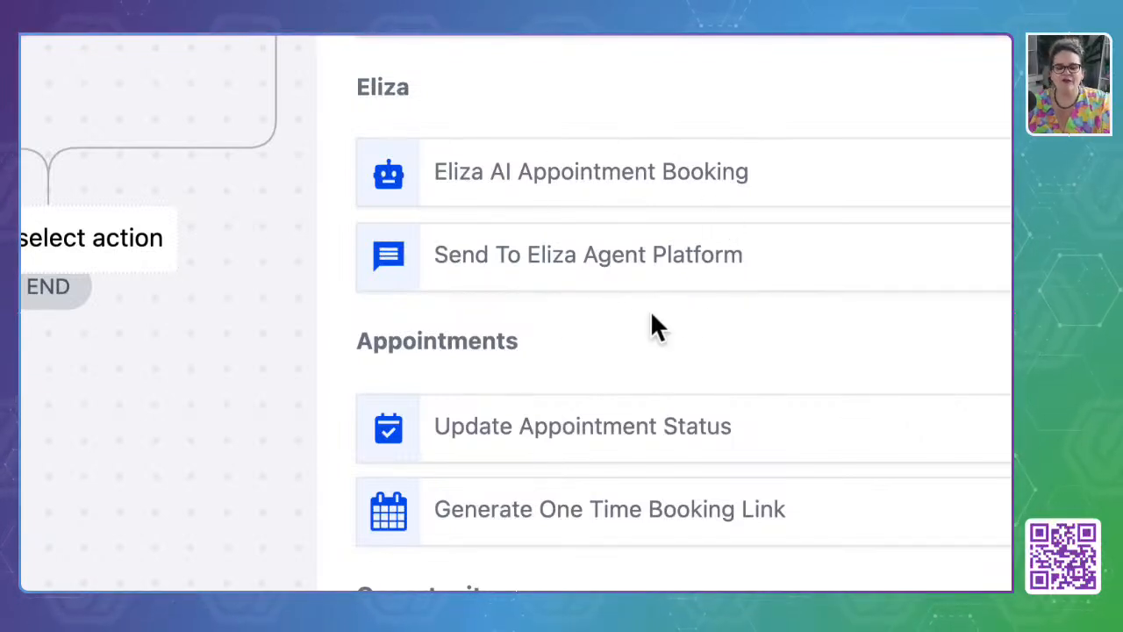
scroll(652, 321, down, 4)
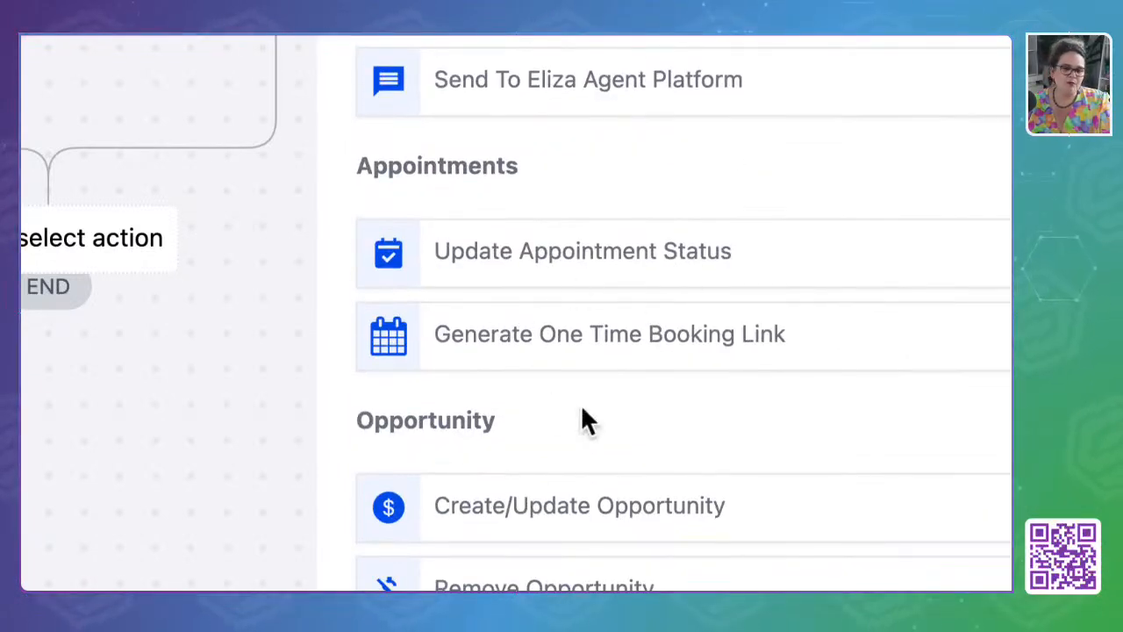
Examine the Opportunity, Payments and Marketing actions, from Create/Update Opportunity to Facebook - Conversion API
scroll(581, 410, down, 6)
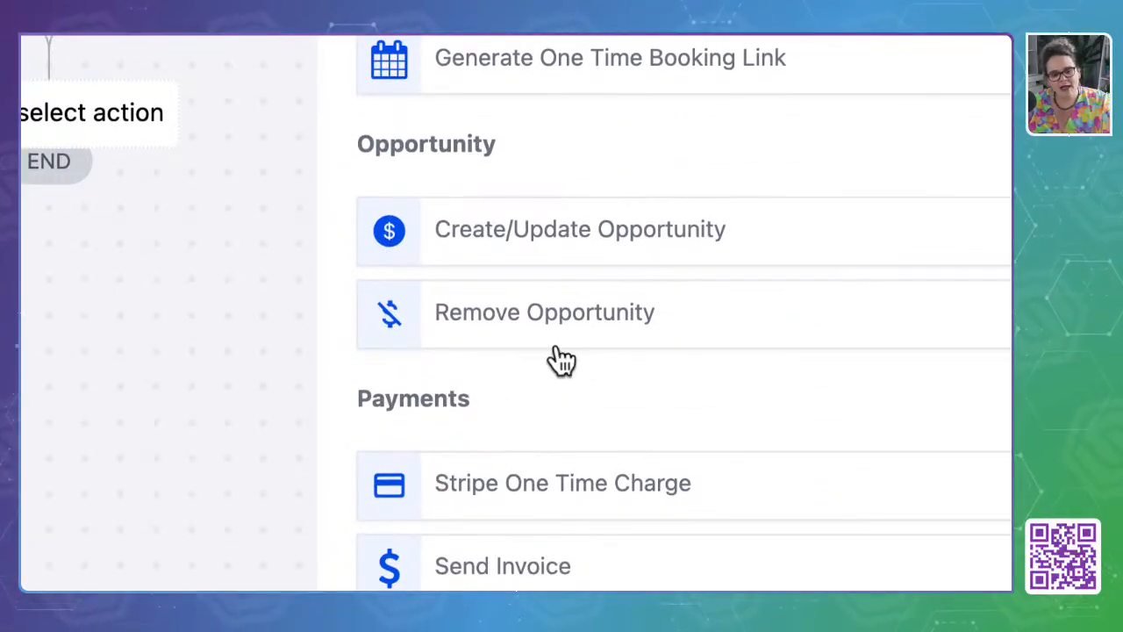
scroll(561, 360, down, 1)
scroll(562, 359, down, 5)
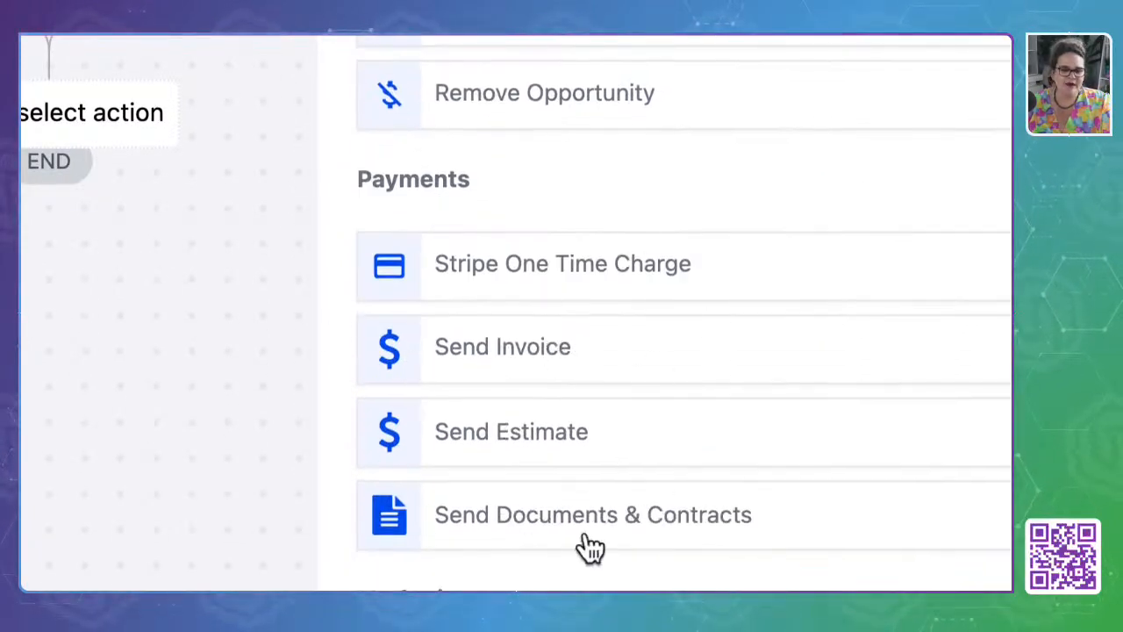
scroll(639, 527, down, 8)
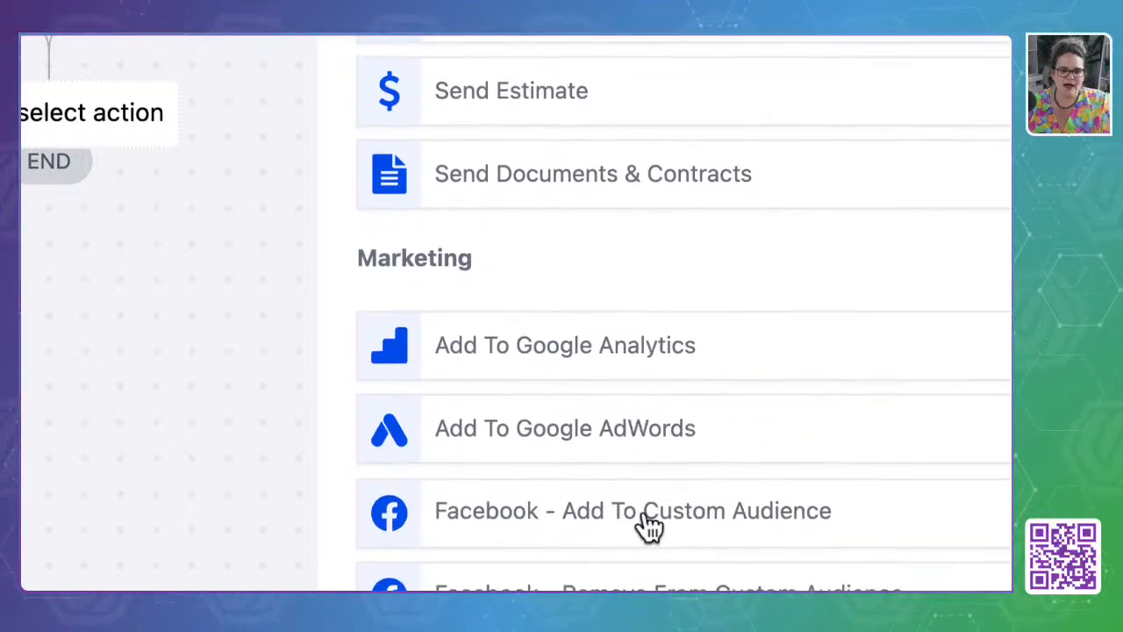
scroll(575, 496, down, 4)
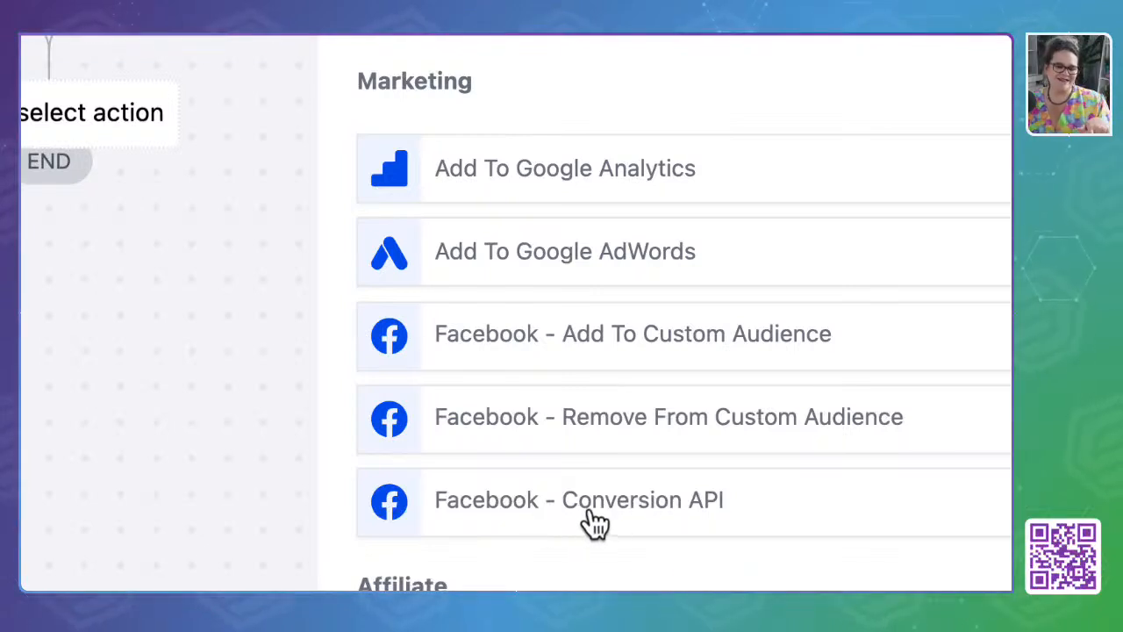
Examine the Affiliate actions and the IVR call actions, from Add To Affiliate Manager to Record Voicemail
scroll(595, 522, down, 5)
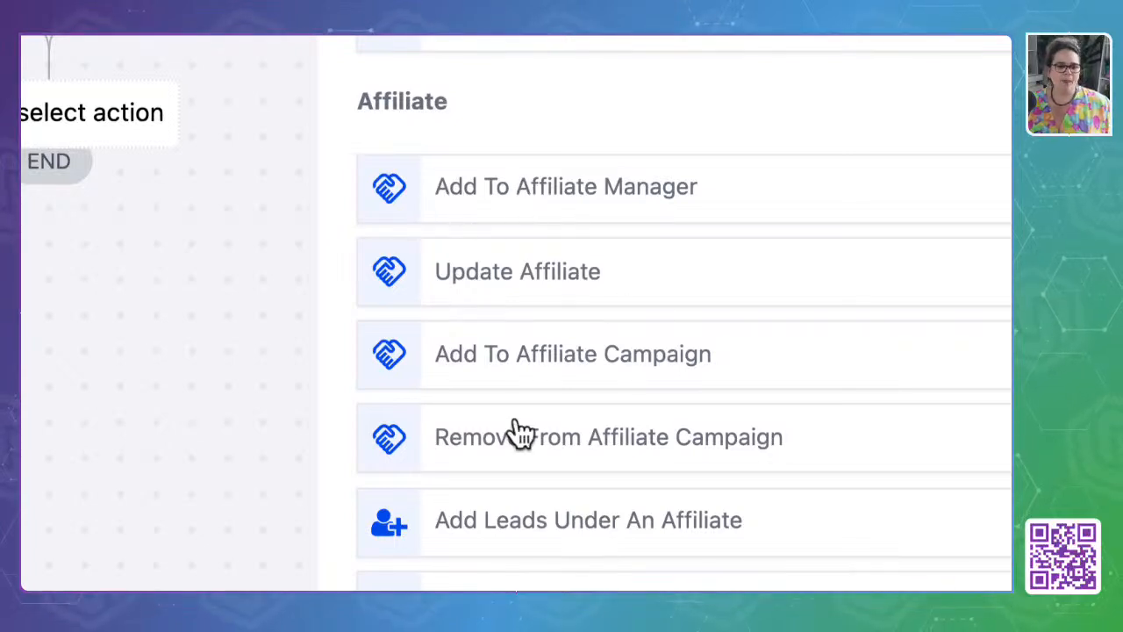
scroll(513, 458, down, 5)
scroll(513, 458, up, 5)
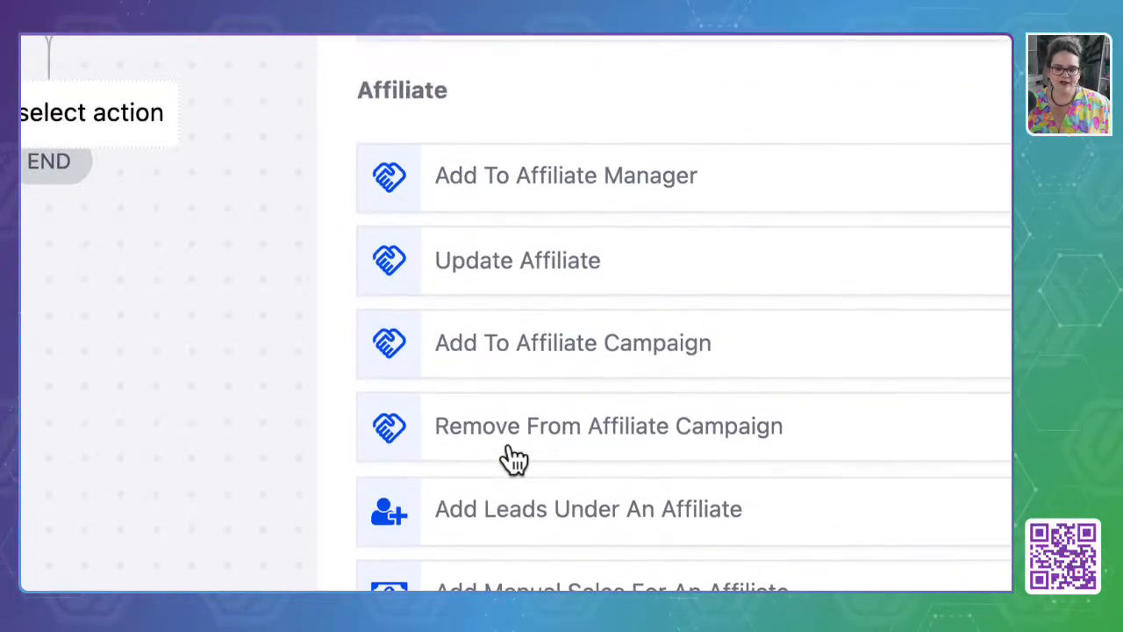
scroll(514, 458, down, 1)
scroll(514, 458, down, 6)
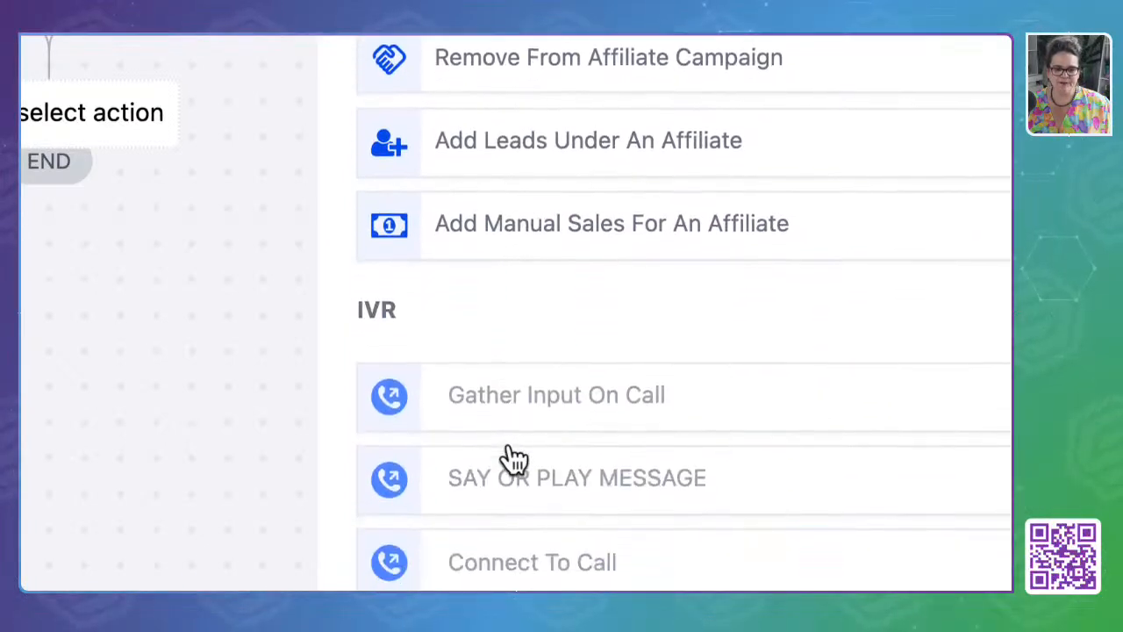
scroll(601, 491, down, 4)
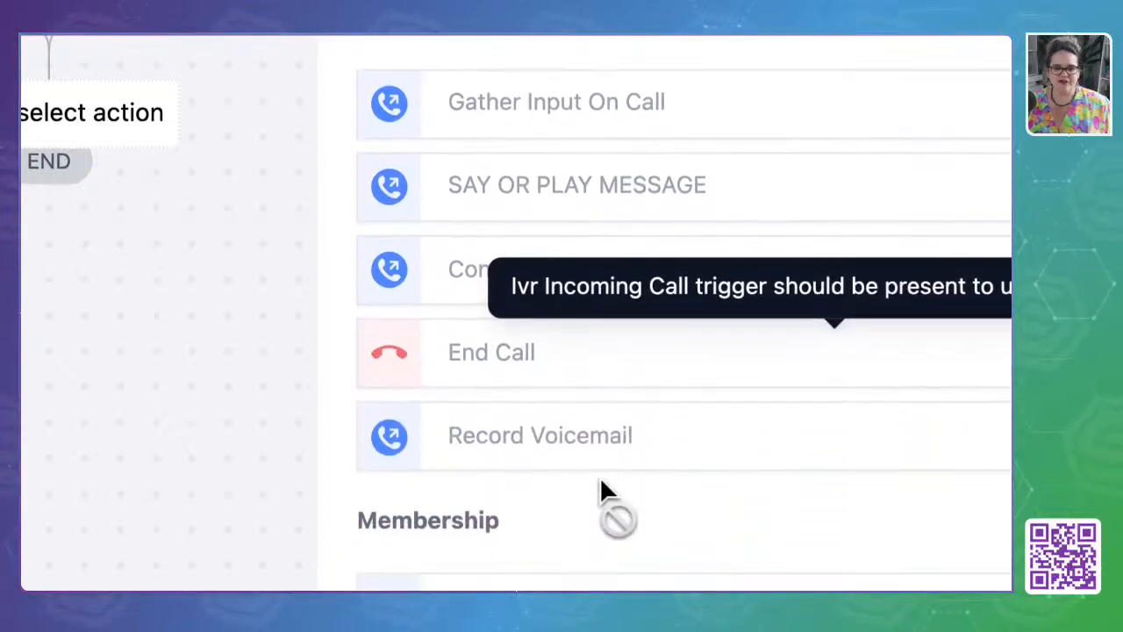
Examine the Membership course offer actions and the Communities actions for group access, private channel access and leaderboard points
scroll(600, 481, down, 2)
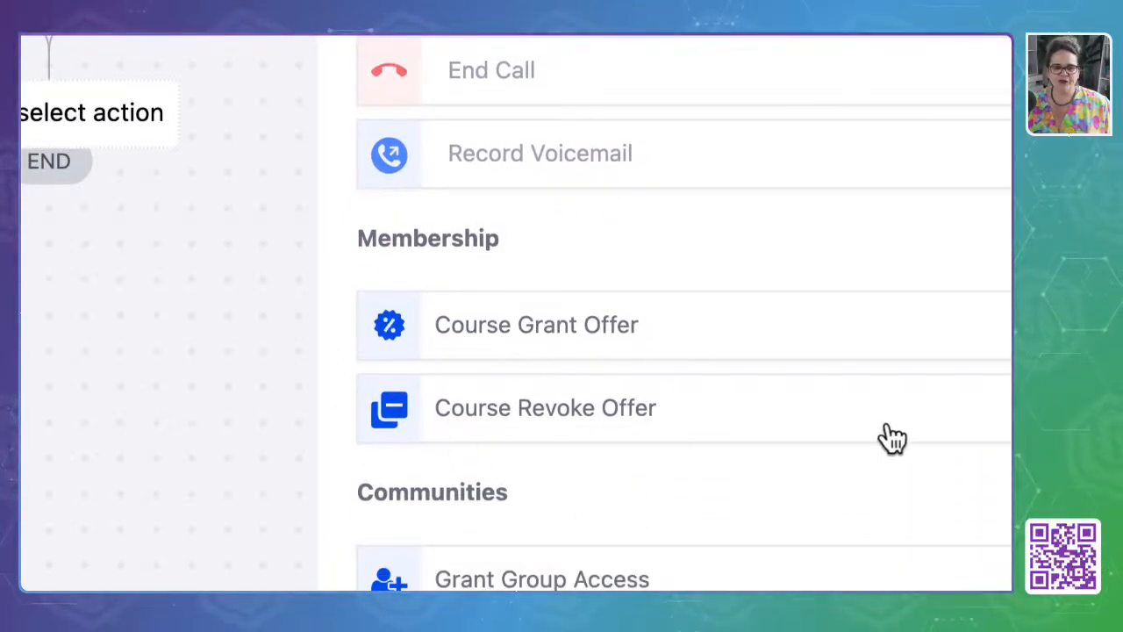
scroll(683, 454, down, 6)
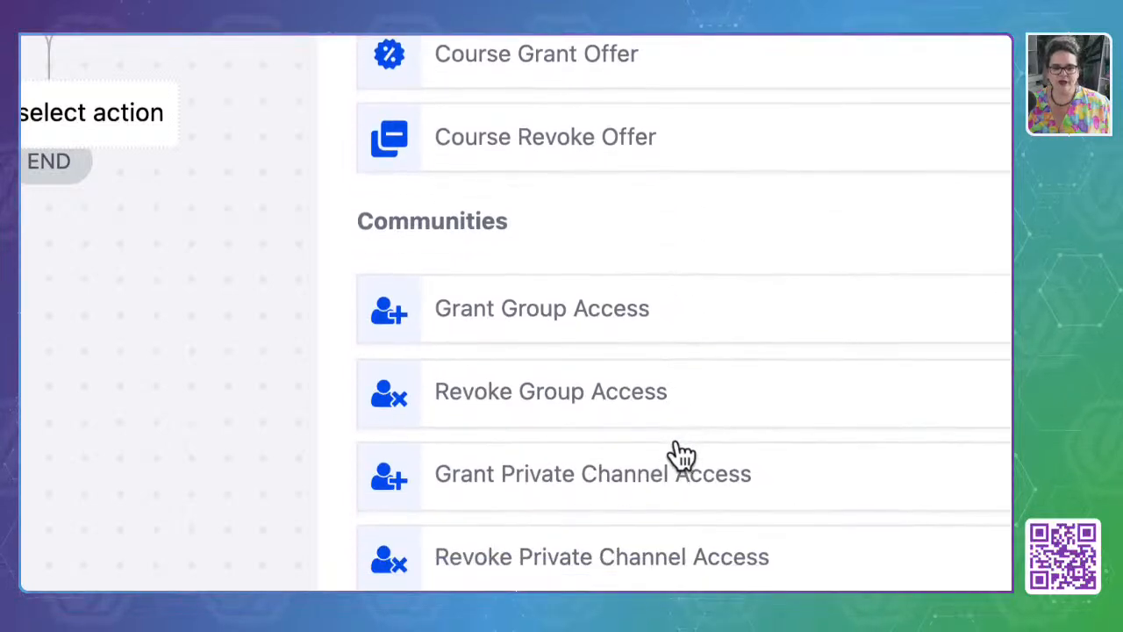
scroll(676, 451, down, 3)
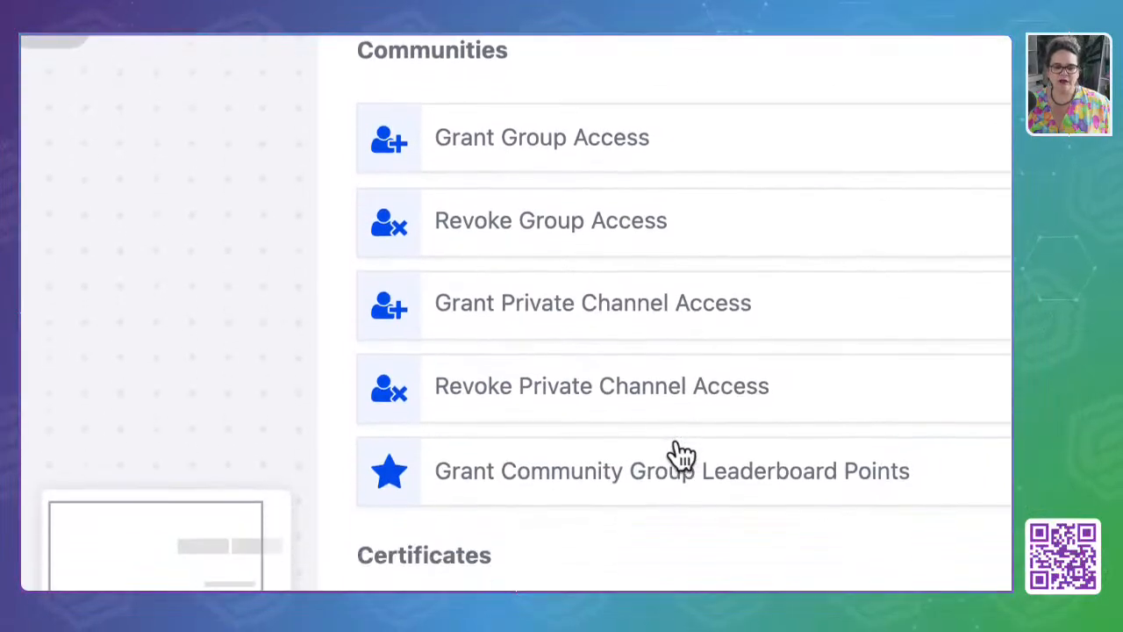
scroll(676, 454, up, 1)
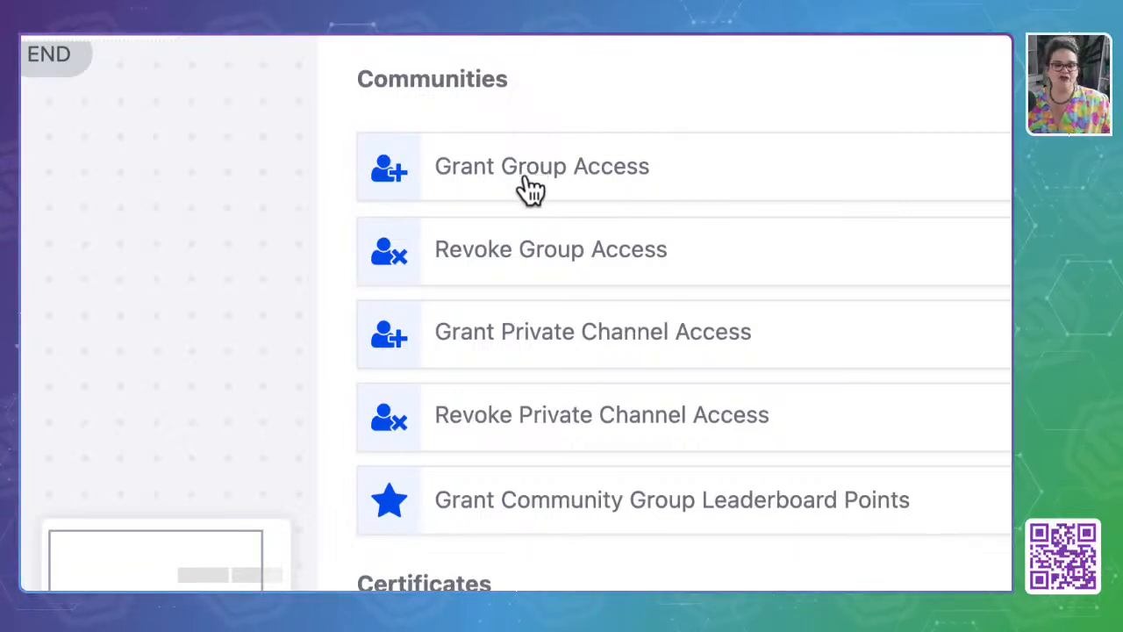
Try to save a Course Revoke Offer action without choosing an offer and close the action setup
scroll(548, 431, down, 3)
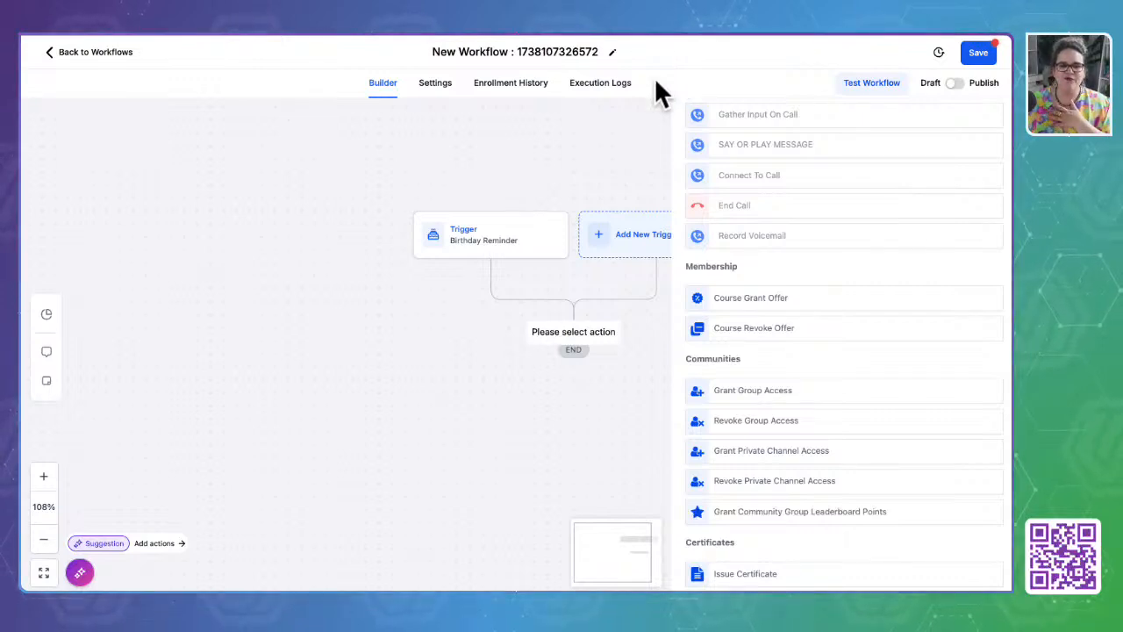
click(768, 324)
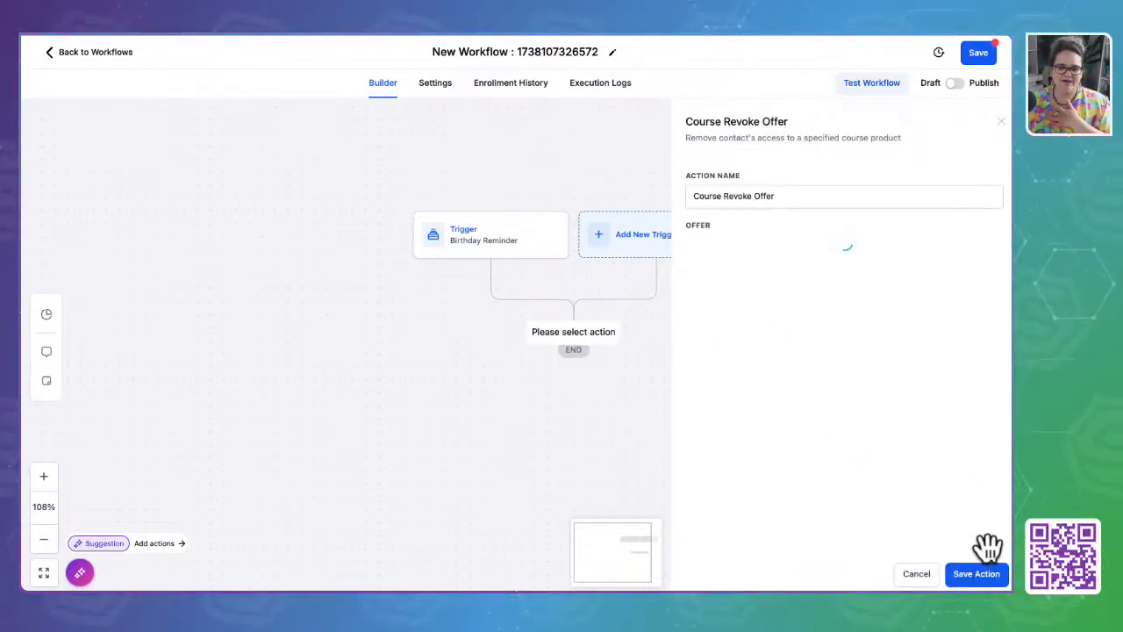
click(989, 576)
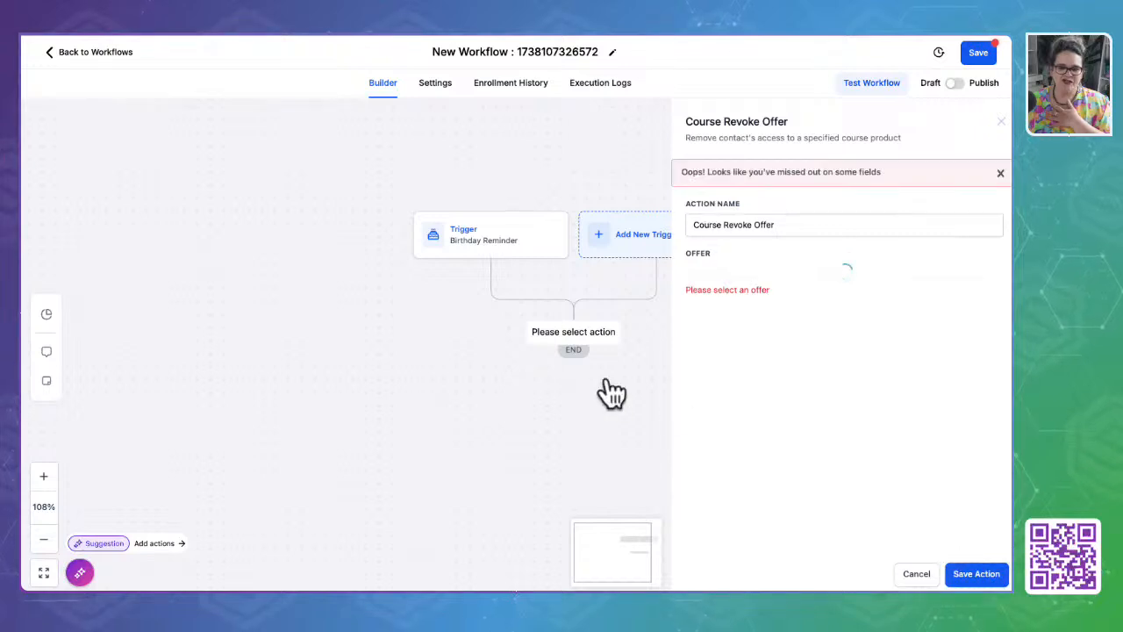
click(1001, 122)
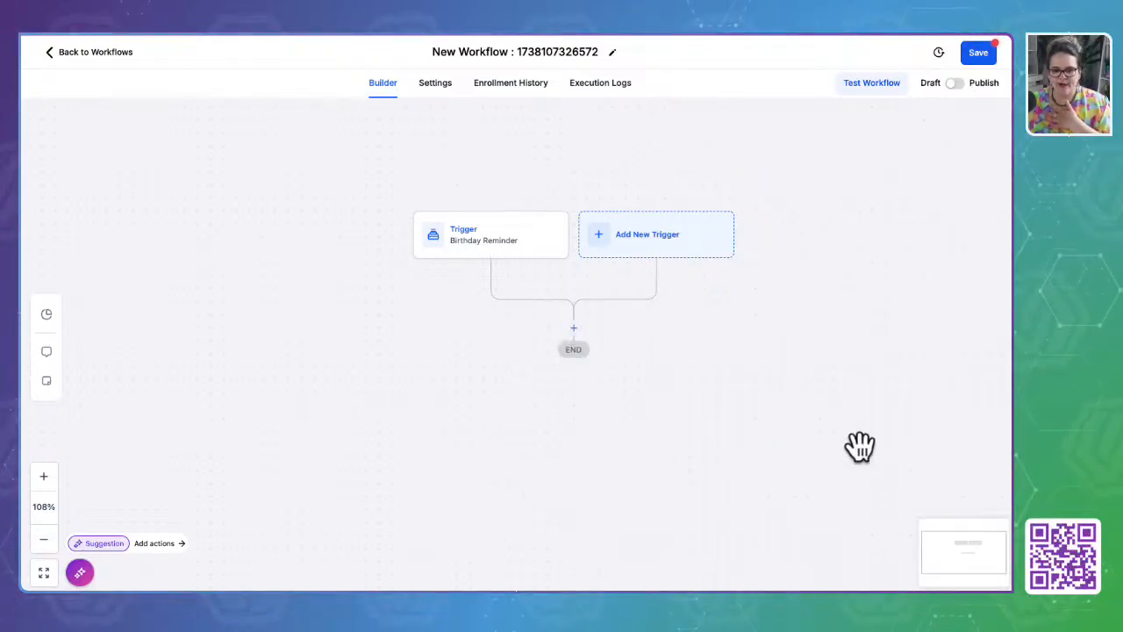
Ask Workflow AI for suggested actions for the Birthday Reminder workflow and review its suggestions
scroll(583, 431, down, 1)
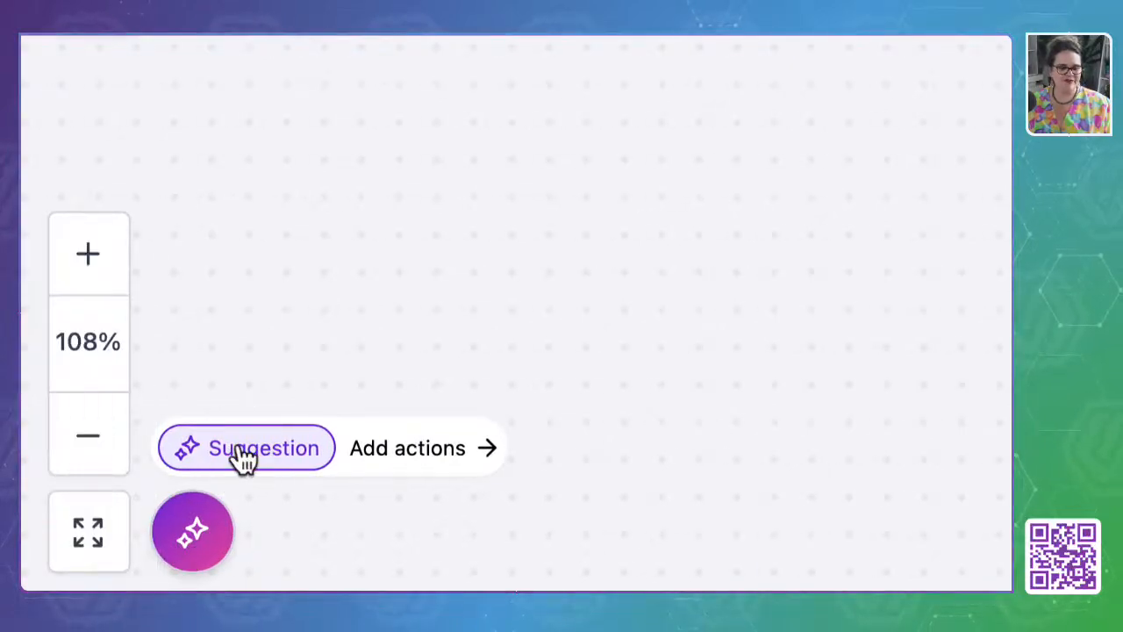
click(244, 457)
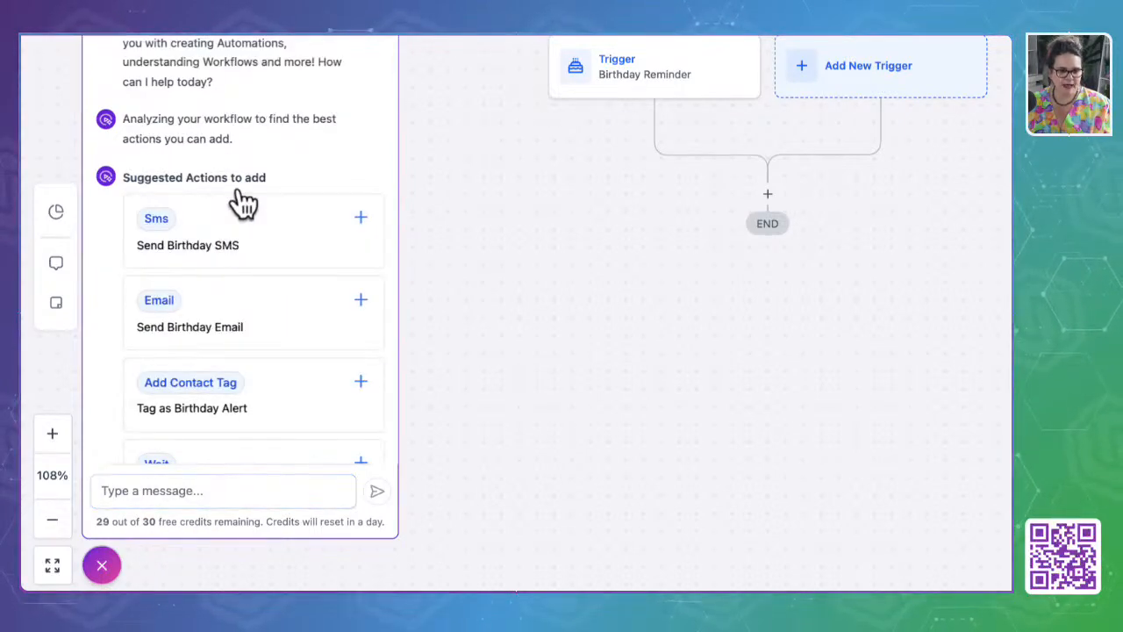
scroll(271, 453, down, 2)
scroll(280, 454, up, 2)
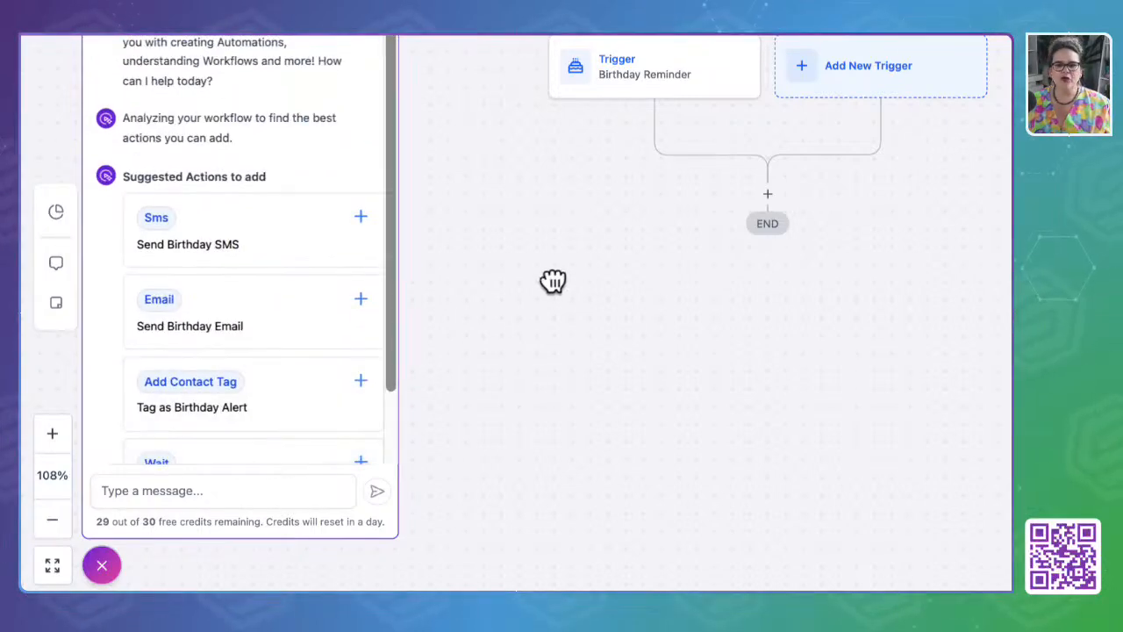
scroll(271, 295, up, 3)
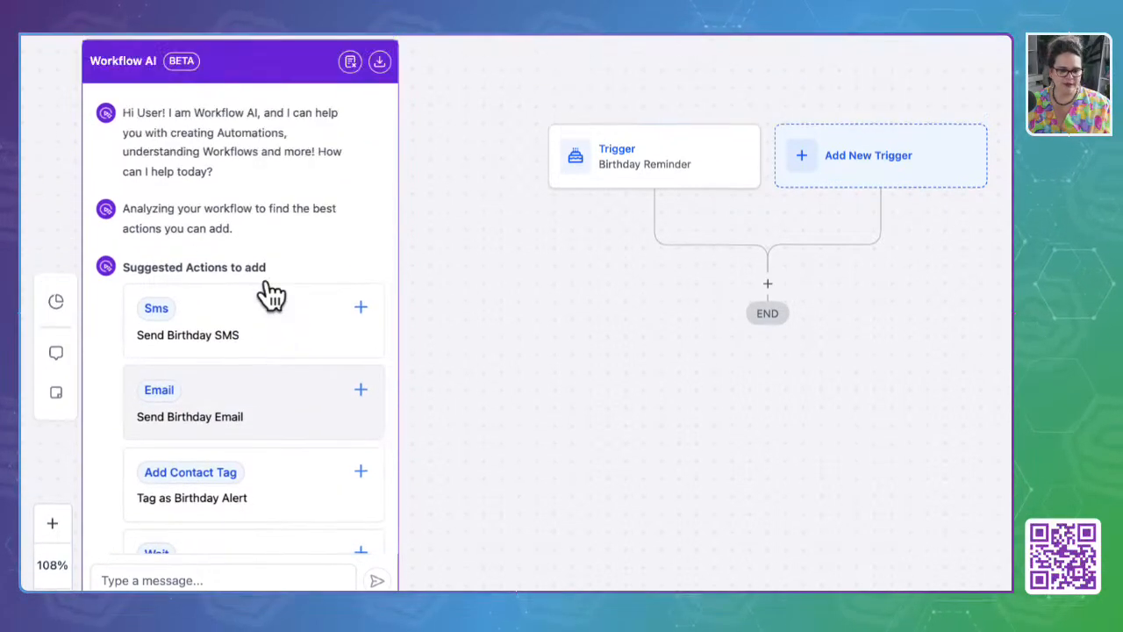
Leave the new Birthday Reminder workflow and open the Marketing area
click(109, 55)
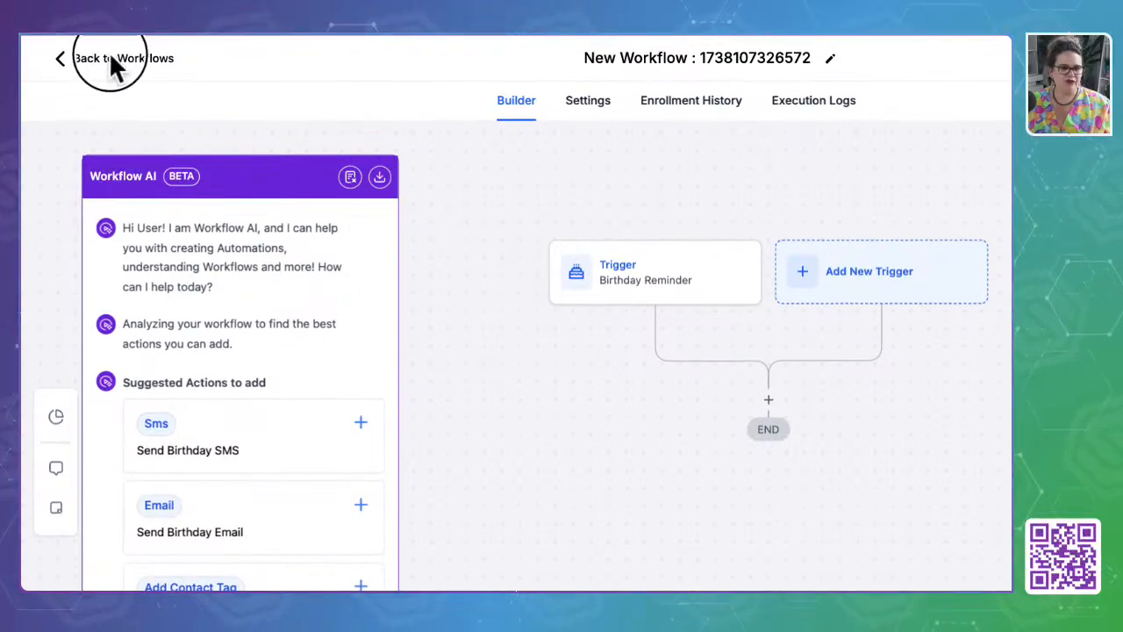
click(880, 469)
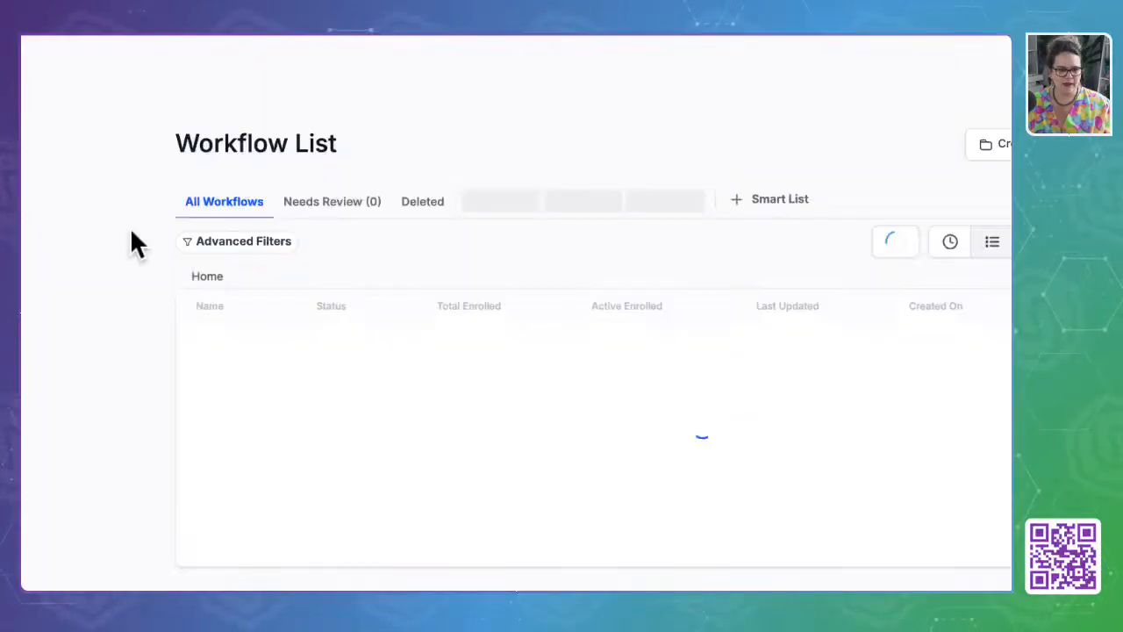
click(92, 455)
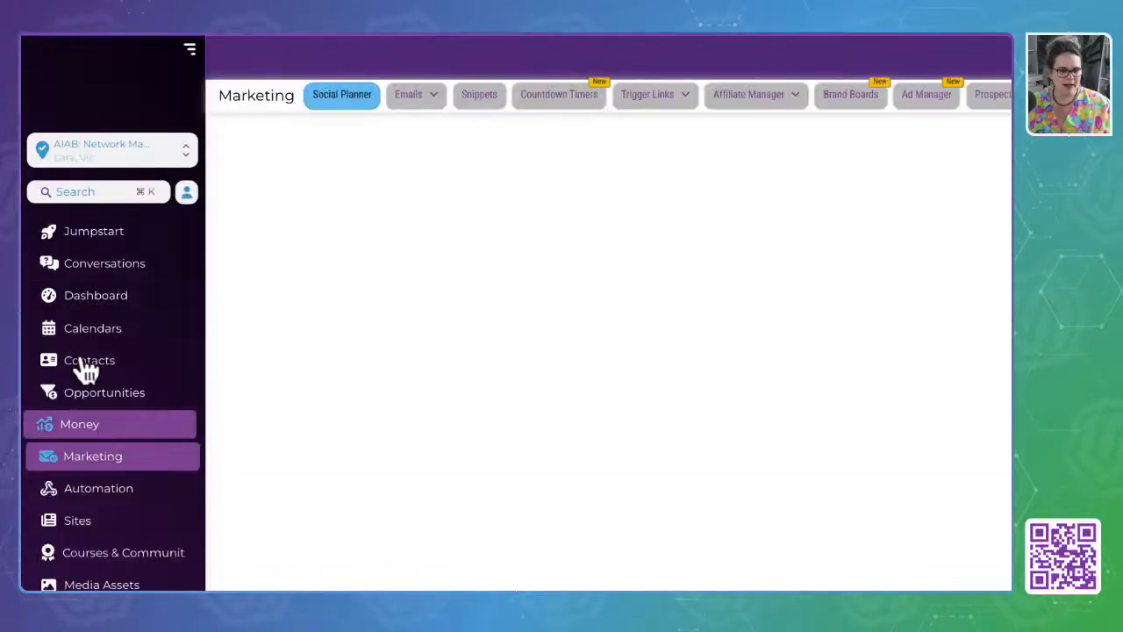
Switch to the BIAB: Dance Studio account
click(88, 155)
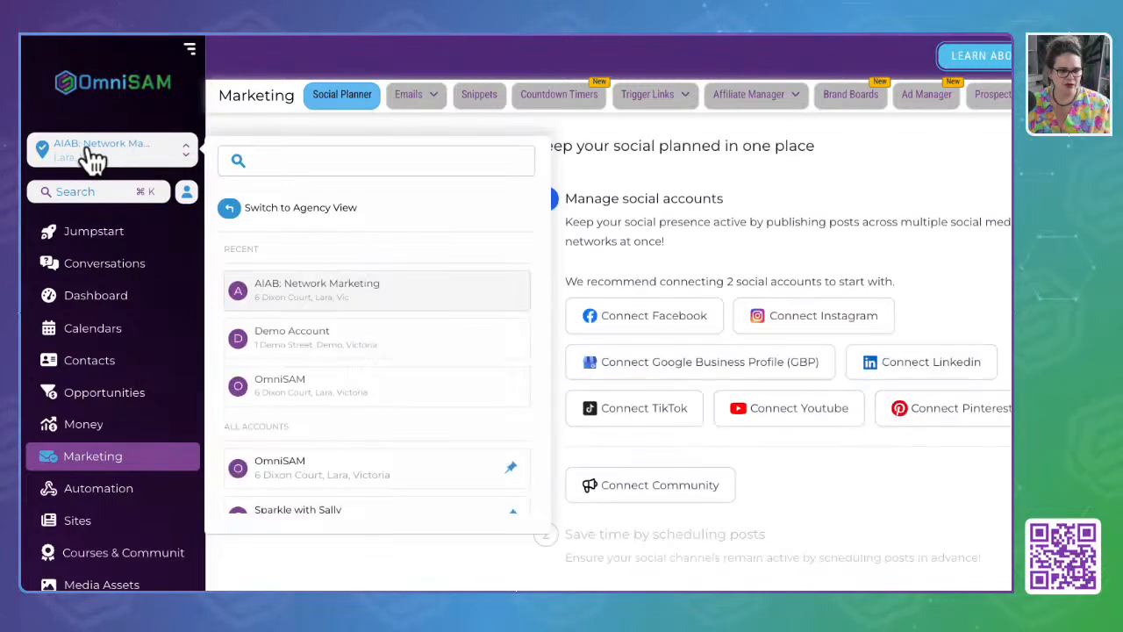
scroll(320, 342, down, 3)
scroll(318, 347, down, 3)
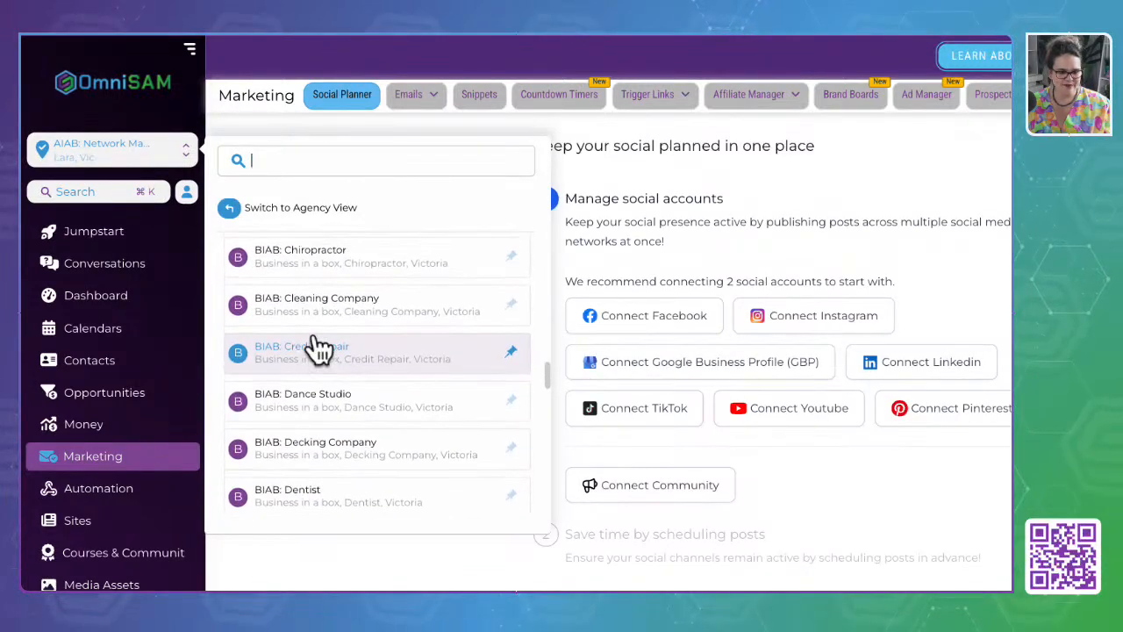
click(310, 405)
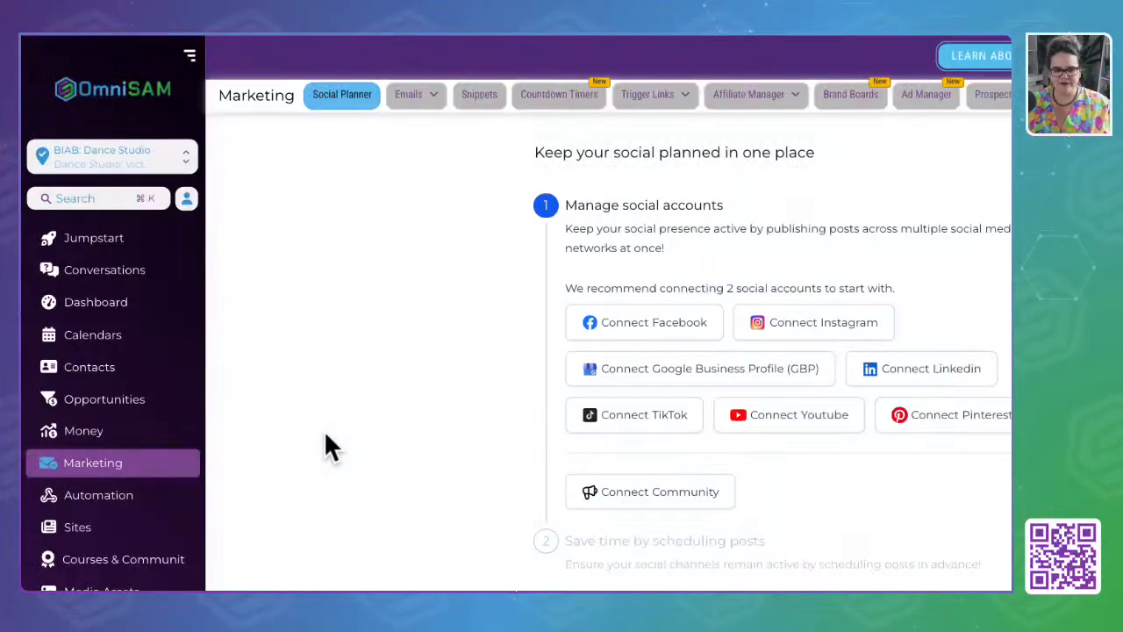
Open the Dance Studio account's Automation area and review its prebuilt workflow folders
click(194, 497)
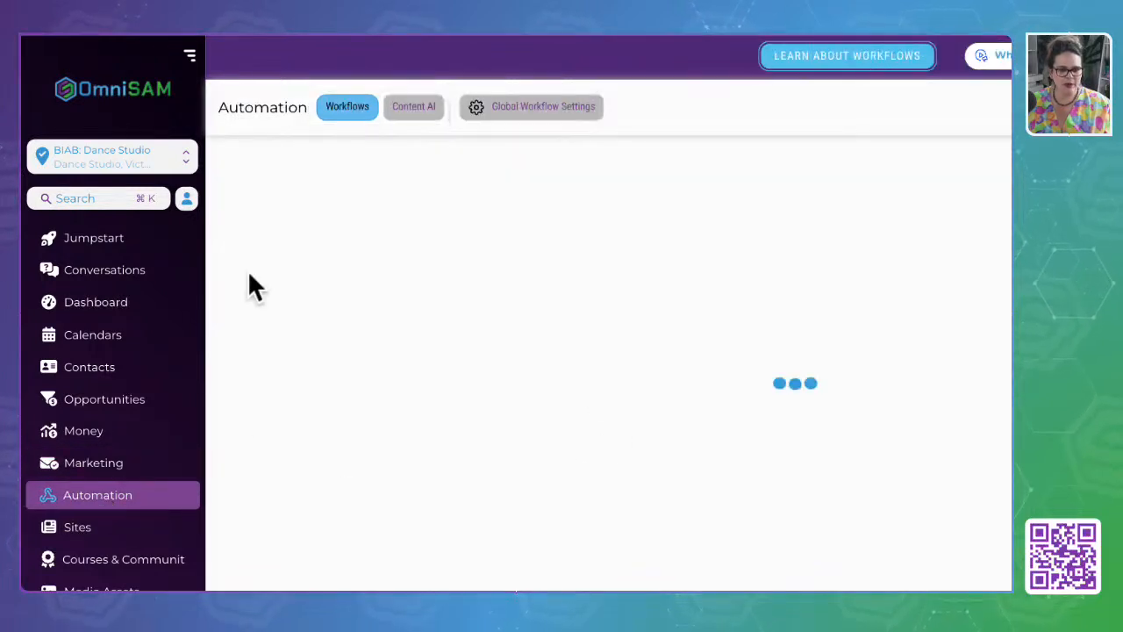
scroll(419, 512, down, 5)
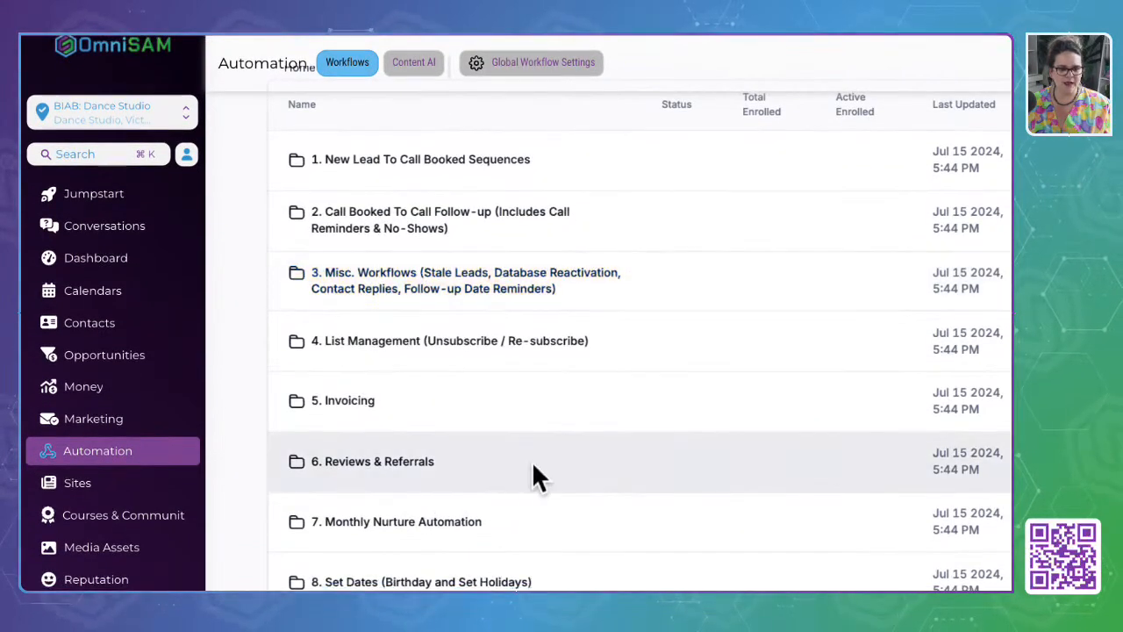
scroll(243, 468, up, 1)
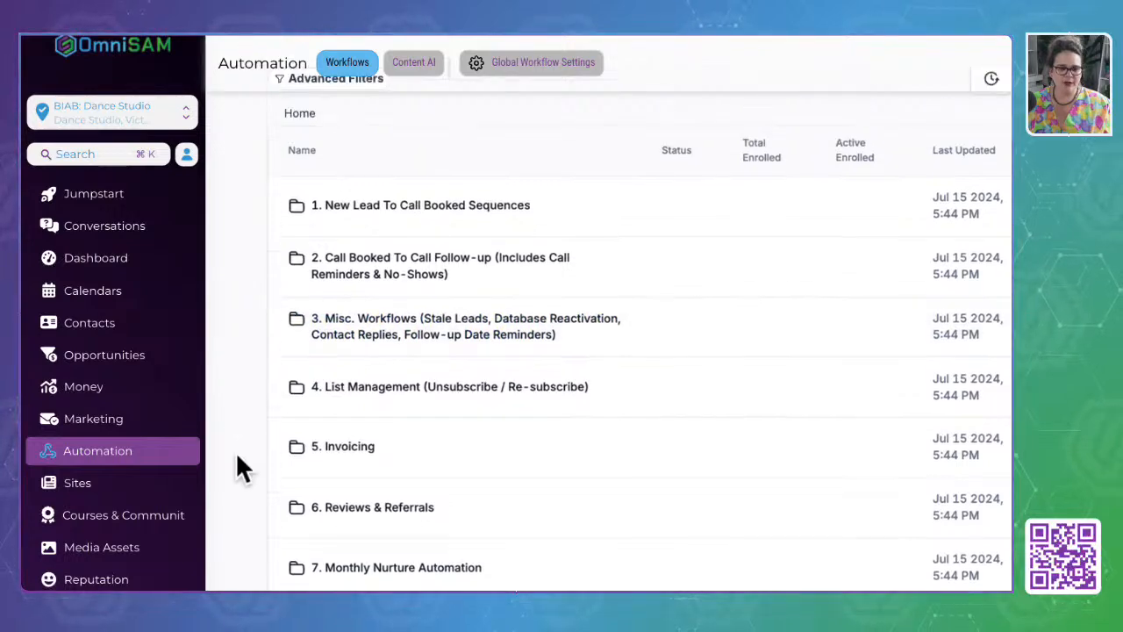
scroll(407, 434, down, 1)
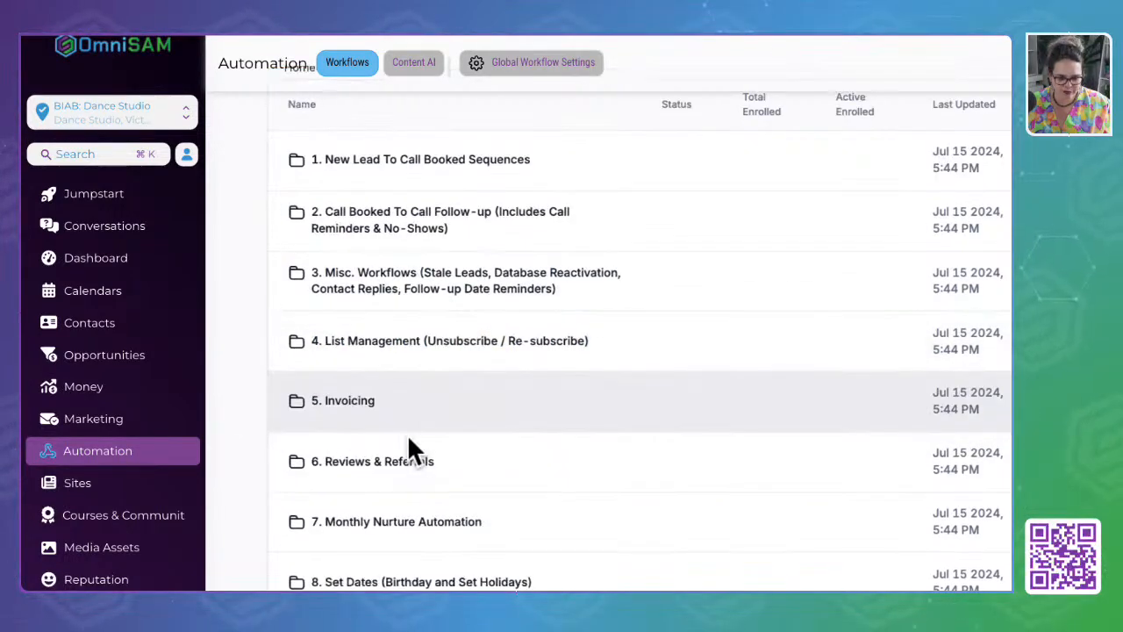
scroll(407, 434, down, 2)
scroll(407, 434, up, 2)
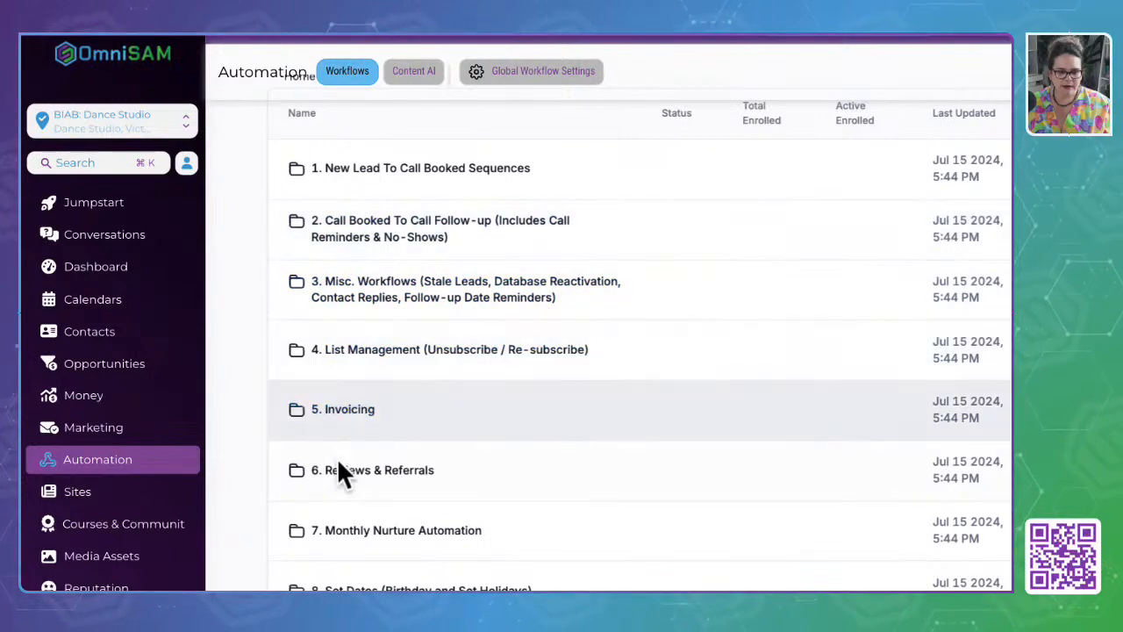
Open the 7.00 Initial Nurture Month Assignment workflow in the 7. Monthly Nurture Automation folder and examine its month branches
double_click(347, 532)
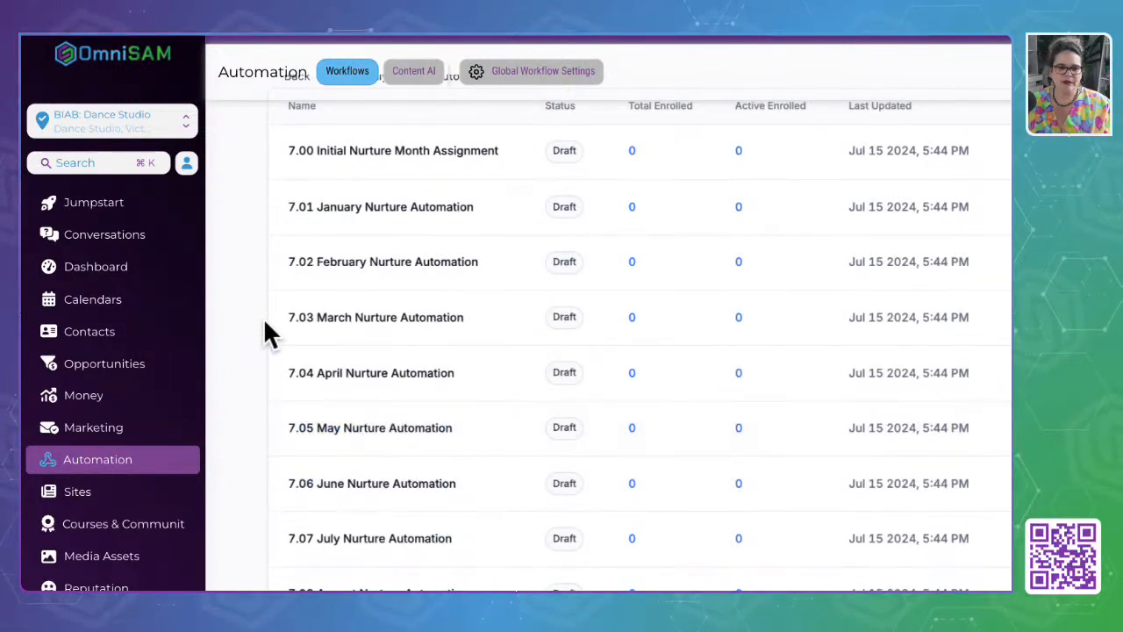
click(366, 244)
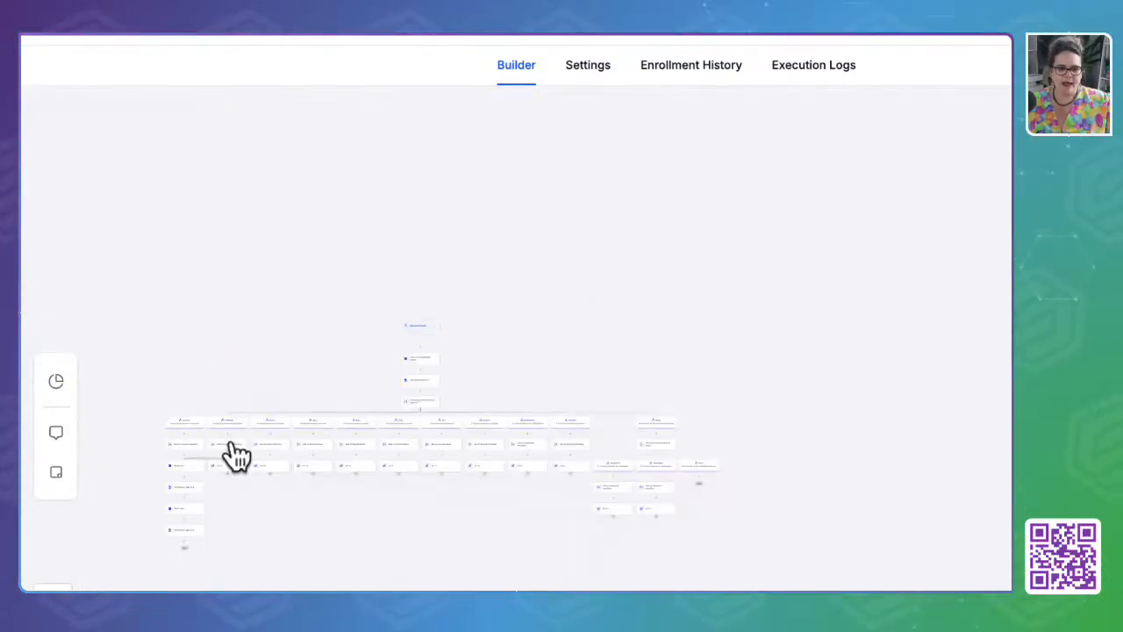
scroll(237, 454, up, 5)
scroll(237, 454, down, 5)
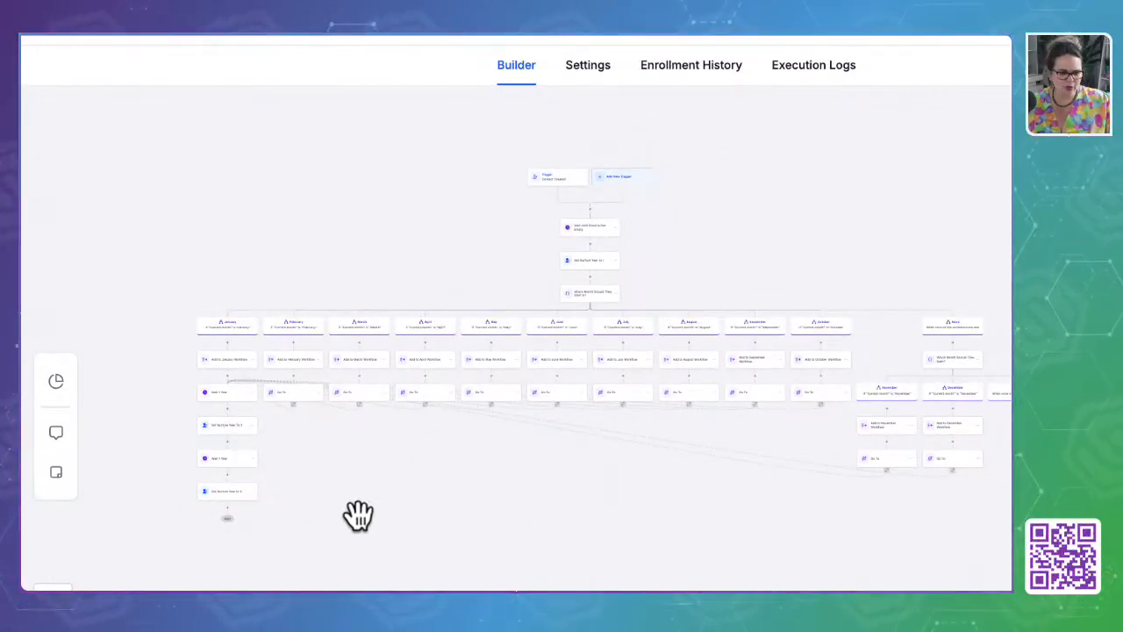
scroll(358, 516, up, 6)
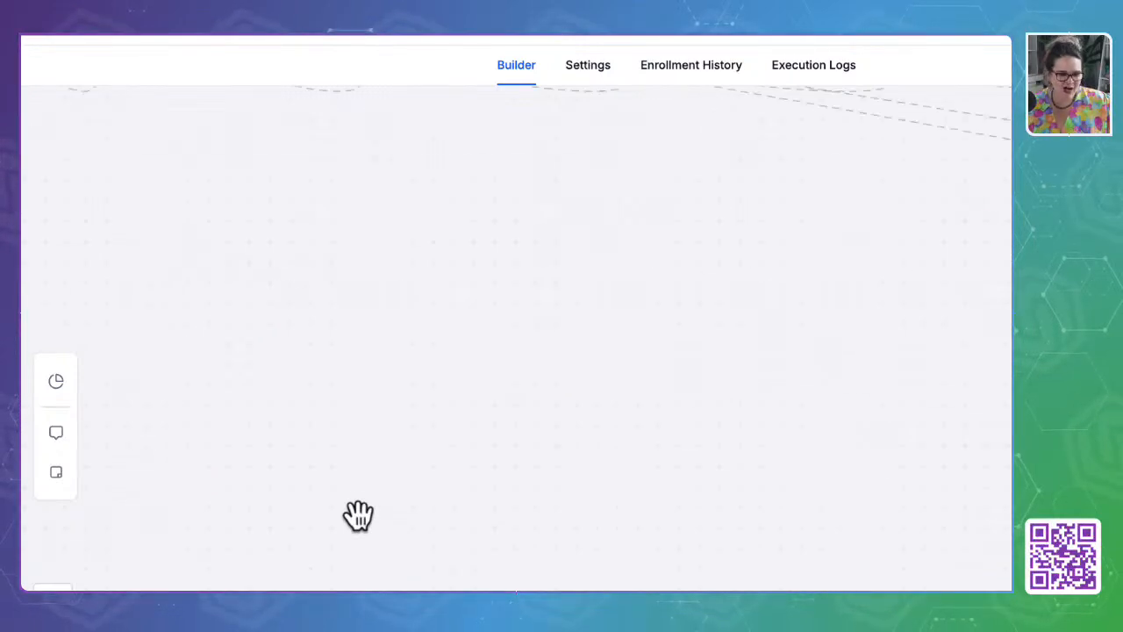
scroll(358, 516, down, 6)
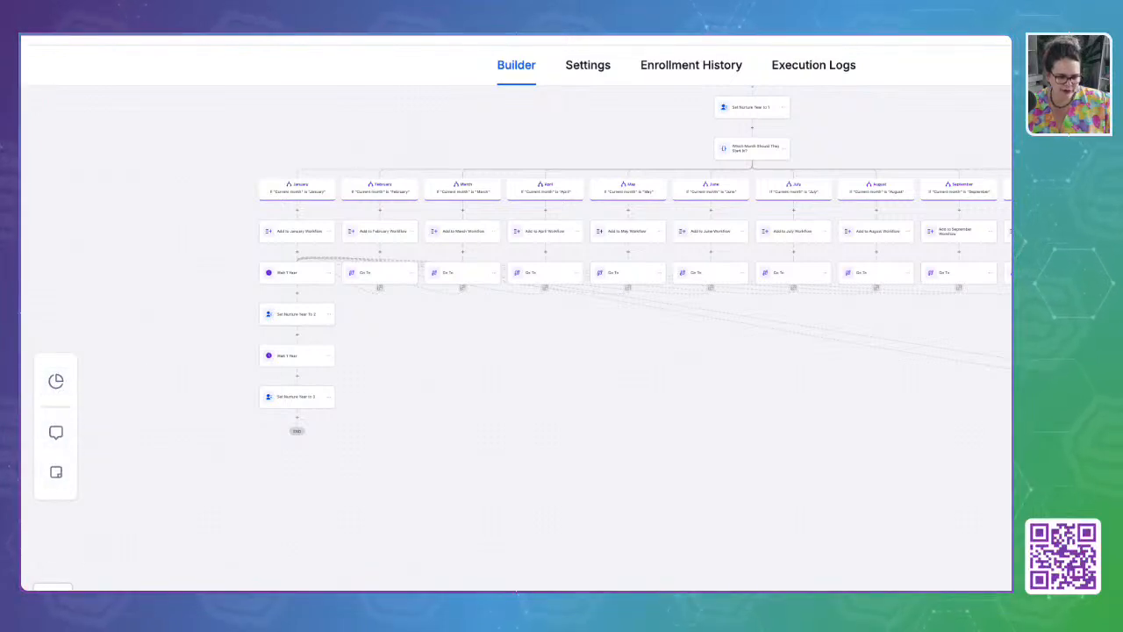
scroll(700, 428, up, 2)
scroll(516, 351, up, 3)
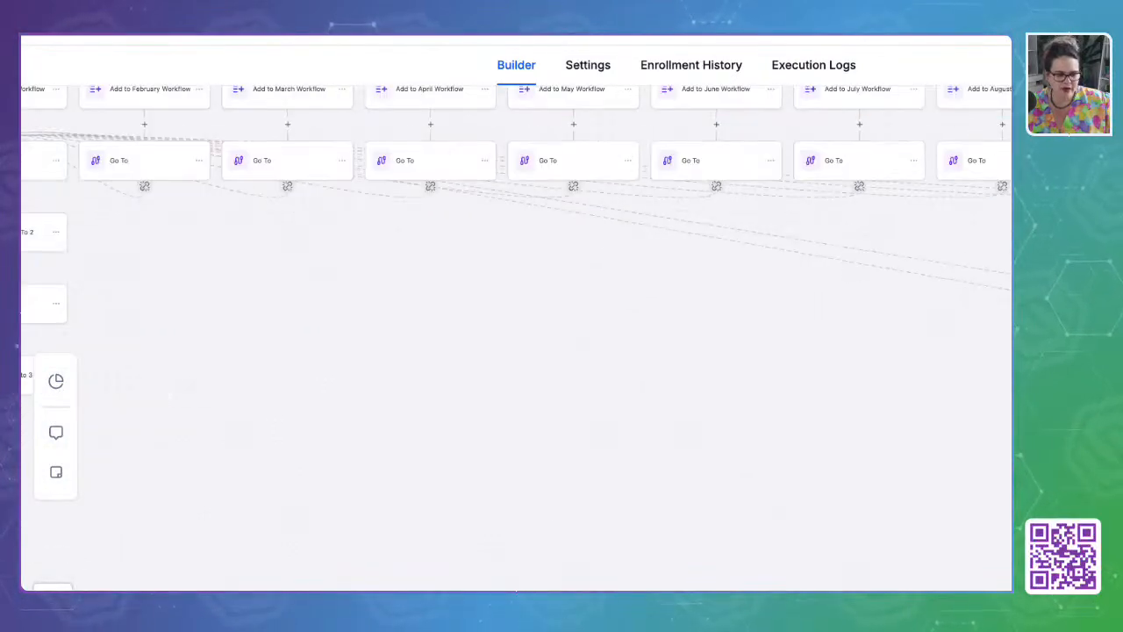
scroll(204, 425, left, 3)
scroll(203, 428, up, 1)
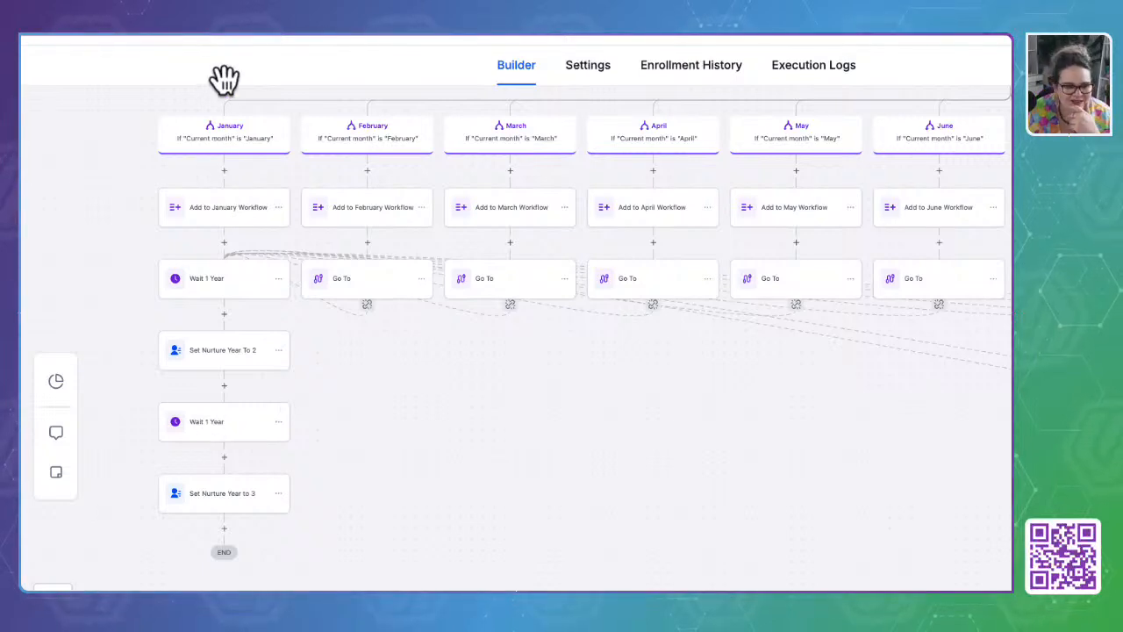
Leave the monthly nurture workflow and switch to the OmniSAM account
click(42, 38)
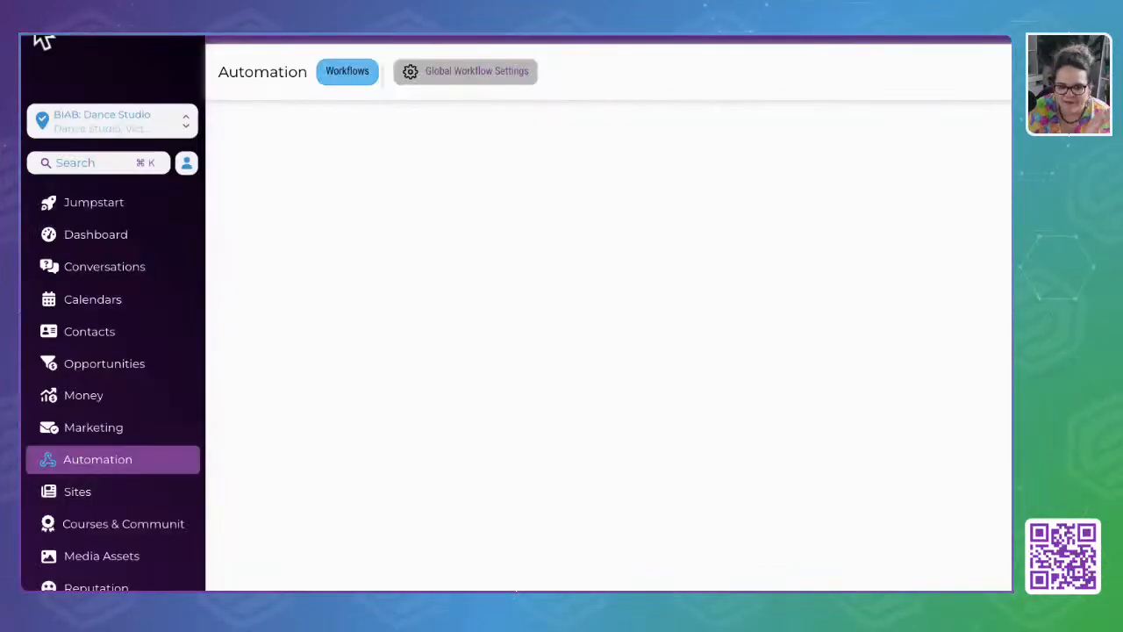
click(102, 128)
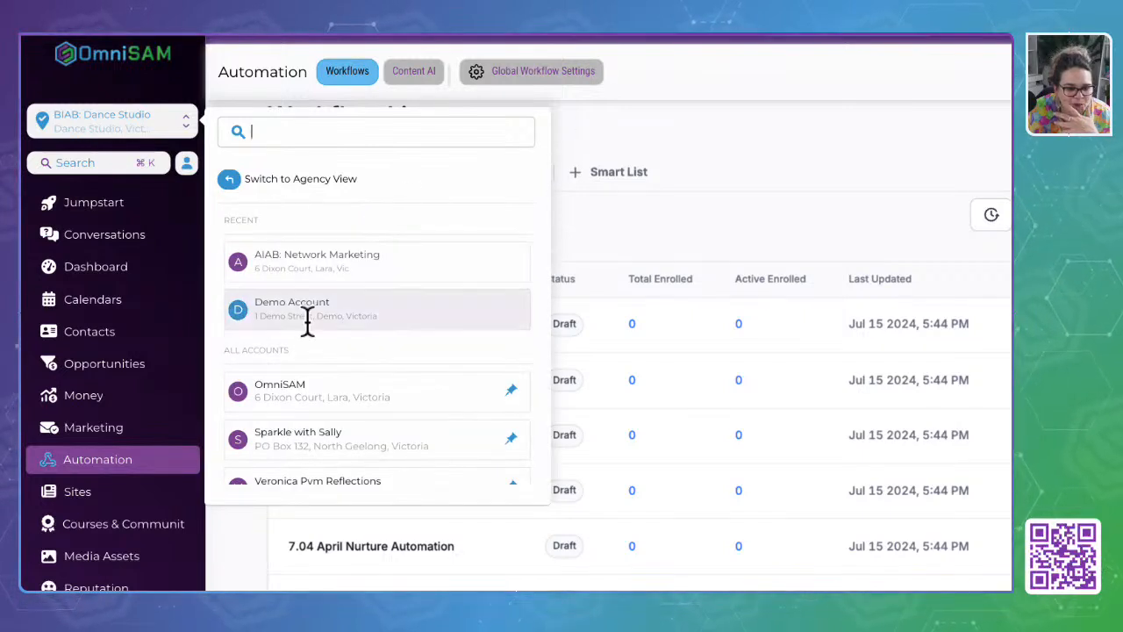
click(329, 404)
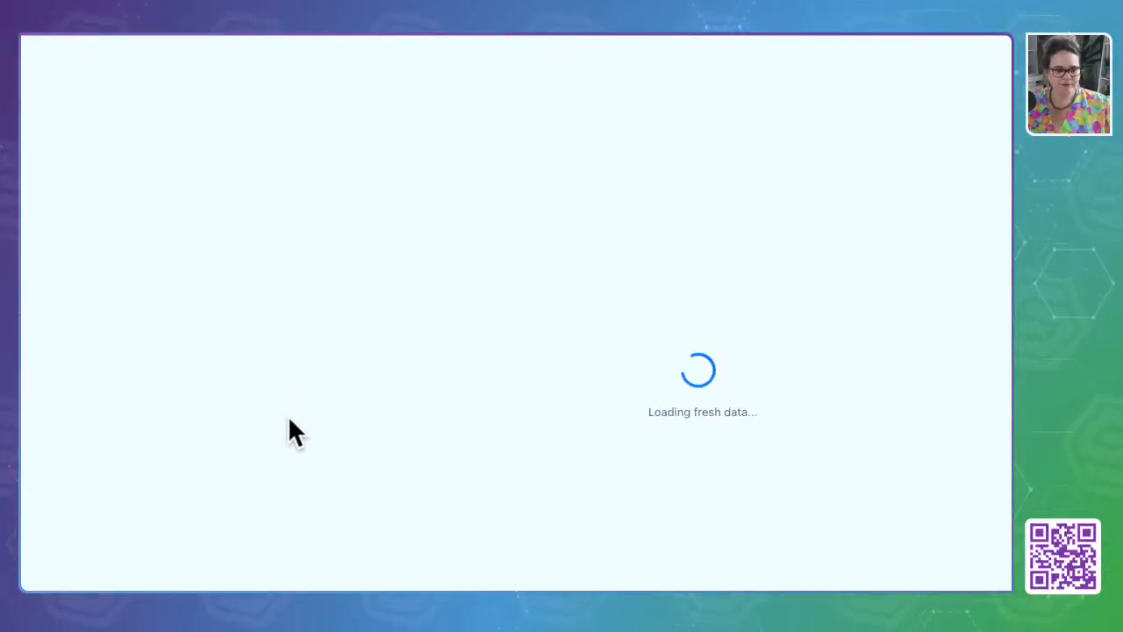
Open the 1.01a New Inbound Lead Nurture workflow in the Stage 1: New Lead Automations folder, examine its triggers and show its notes
scroll(327, 468, down, 2)
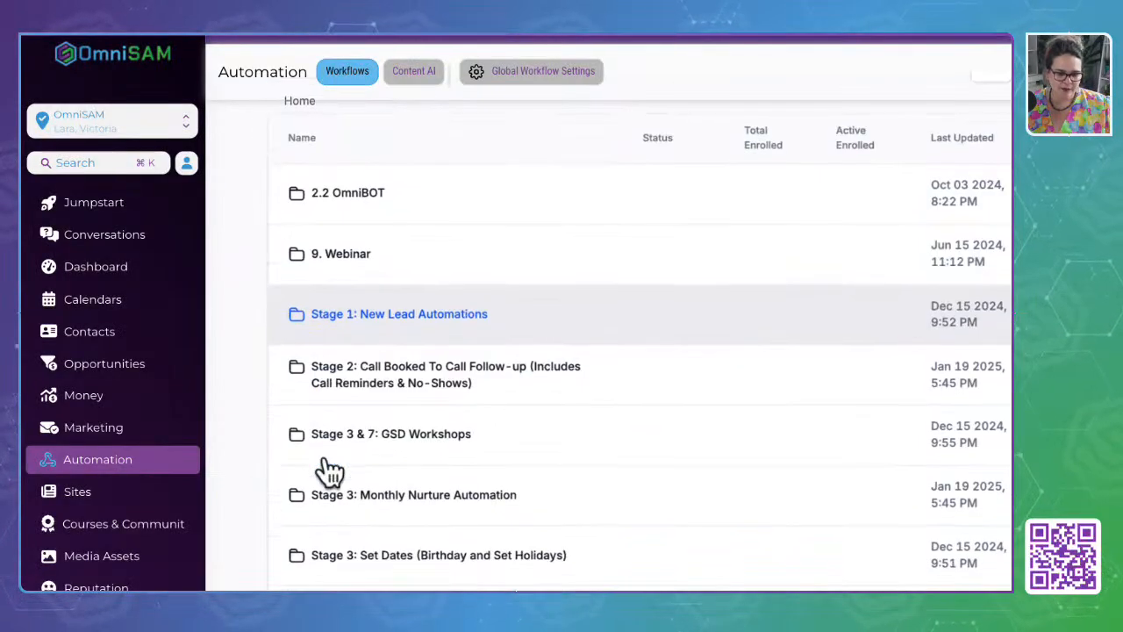
click(399, 318)
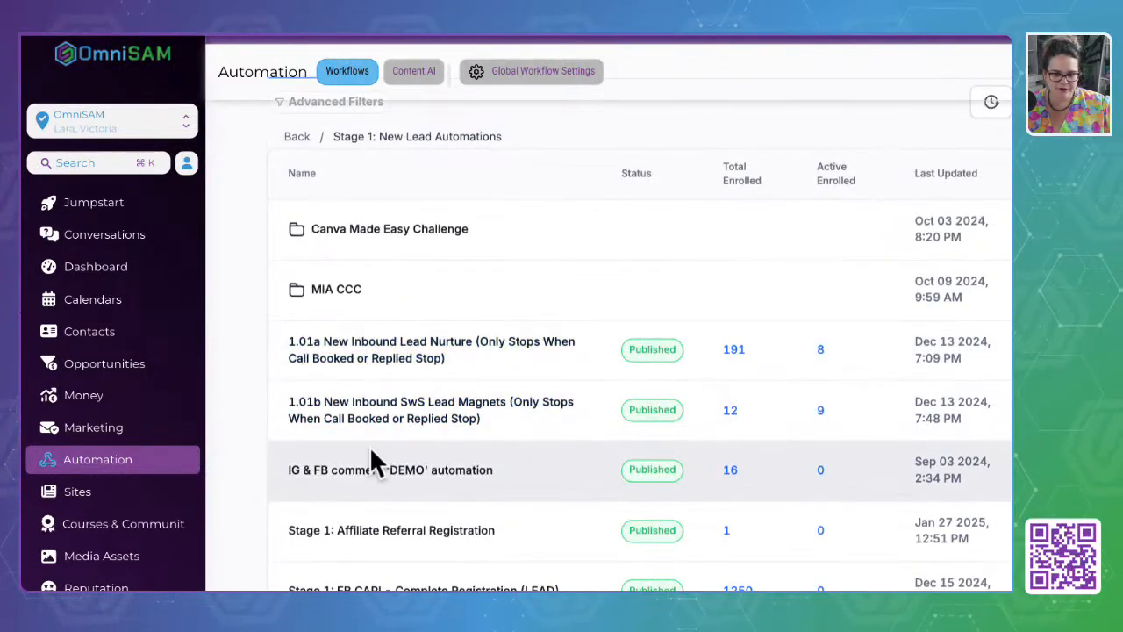
click(386, 351)
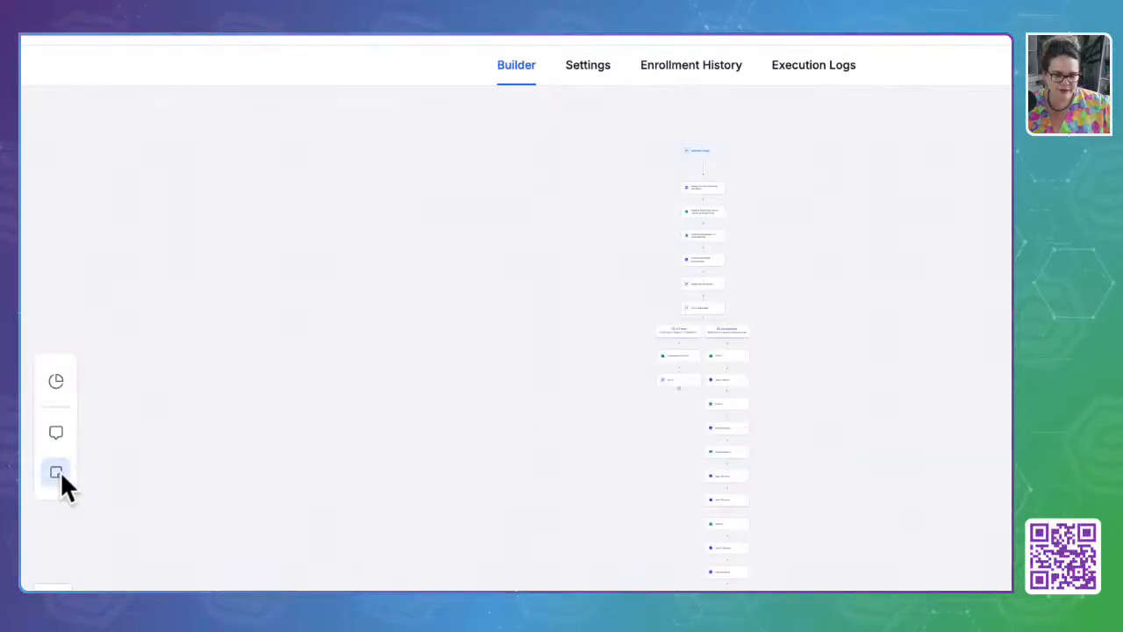
click(61, 593)
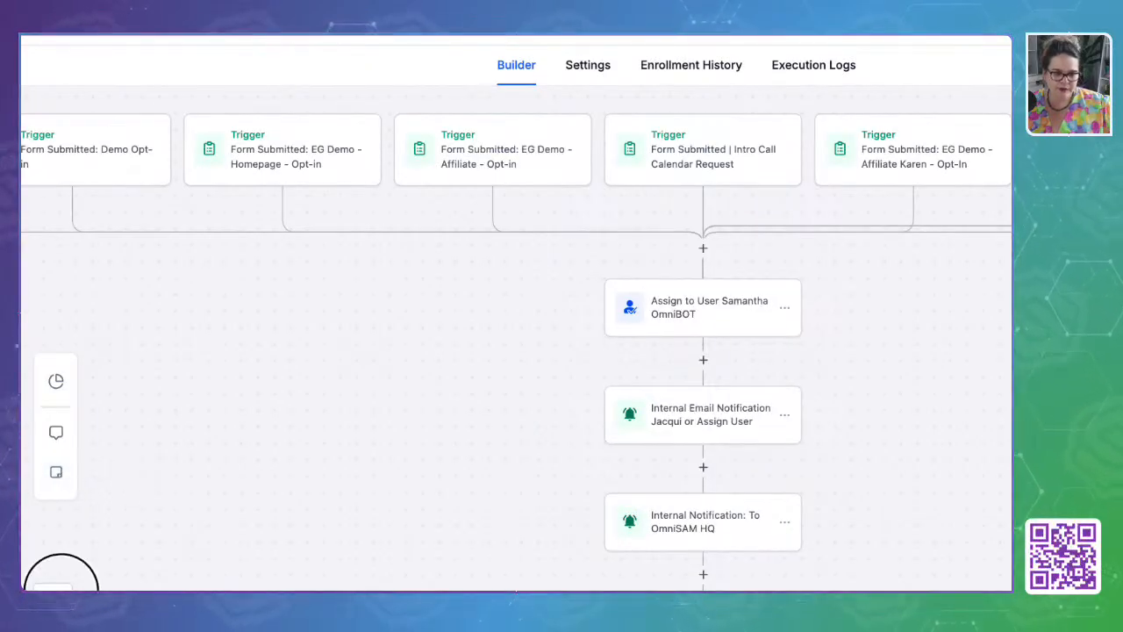
scroll(302, 421, down, 10)
scroll(302, 421, up, 5)
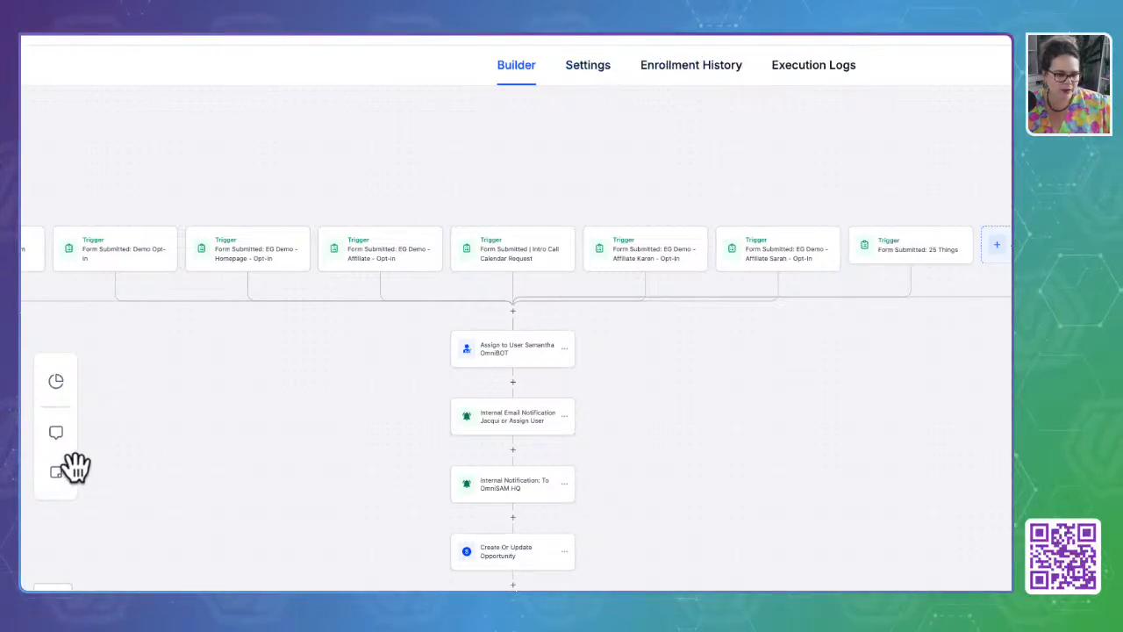
click(56, 433)
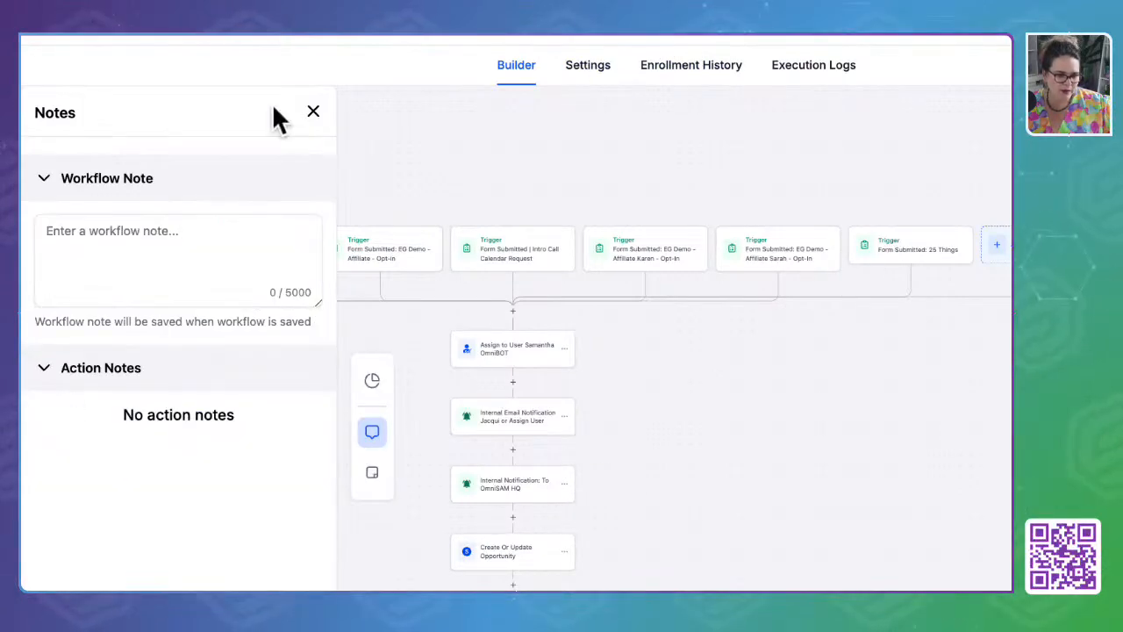
Reopen the workflow's notes, examine the Workflow Note and Action Notes sections, and close them without entering anything
click(313, 112)
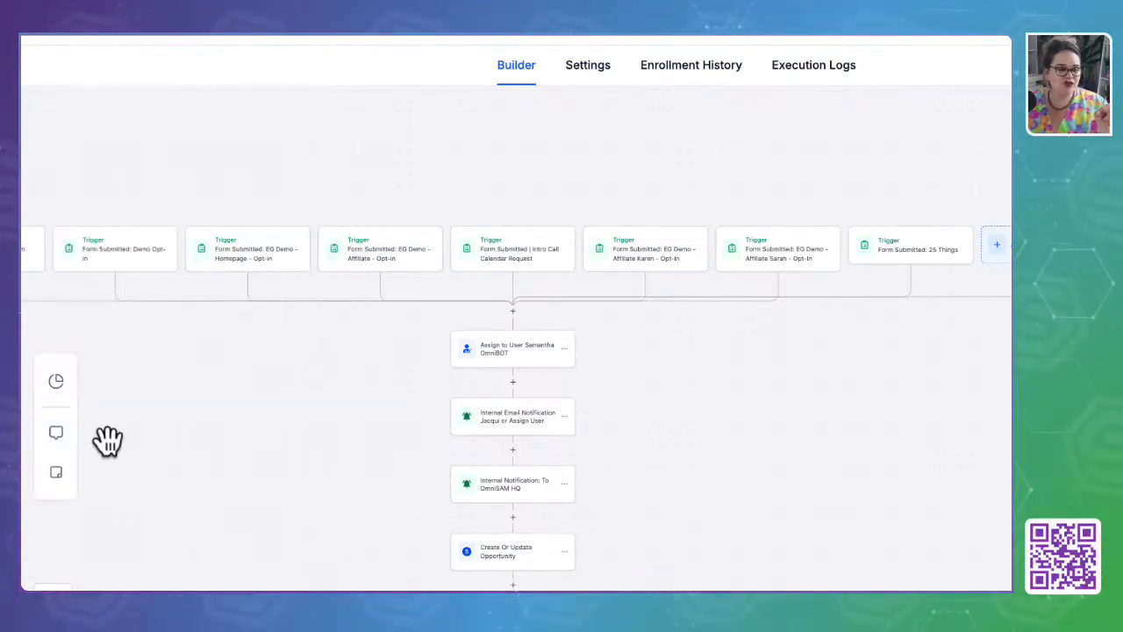
click(56, 434)
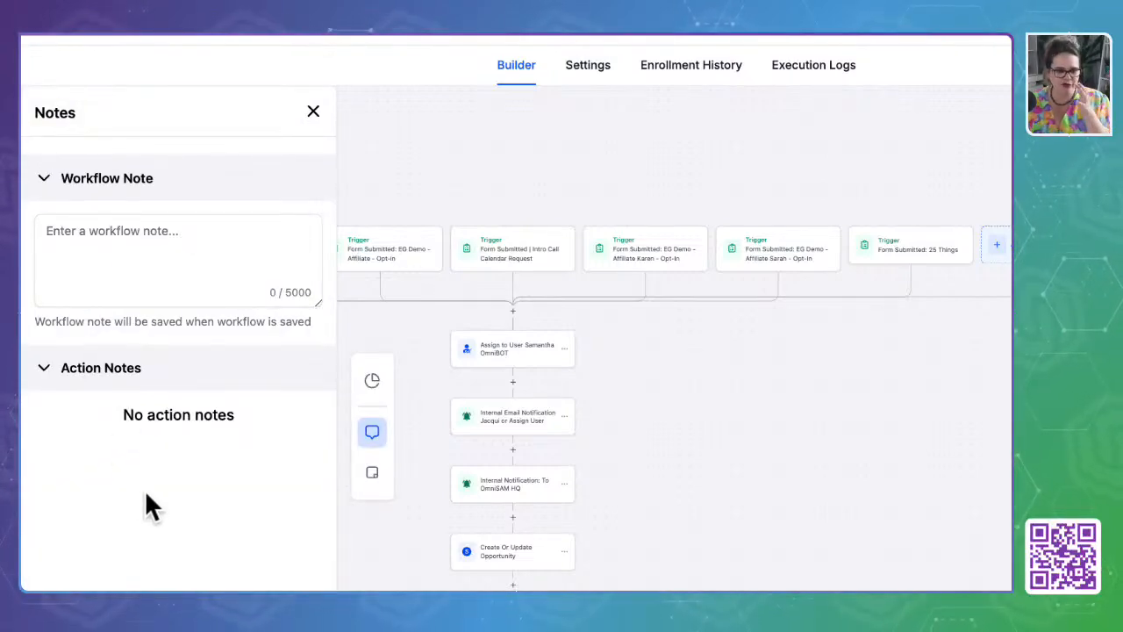
click(82, 269)
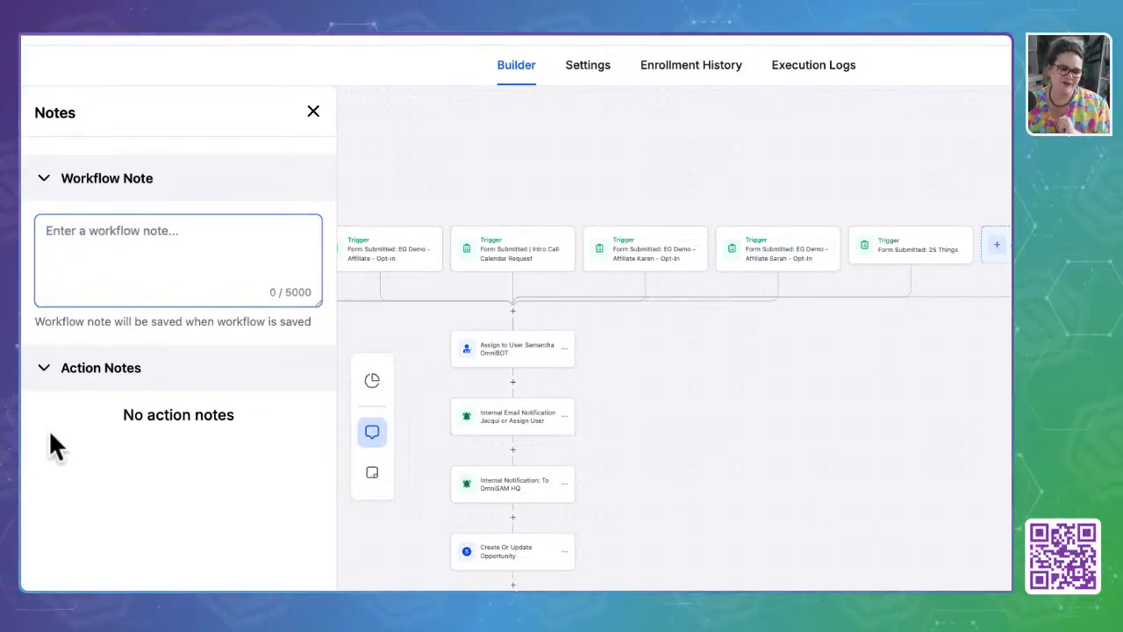
click(94, 370)
click(94, 370)
click(172, 230)
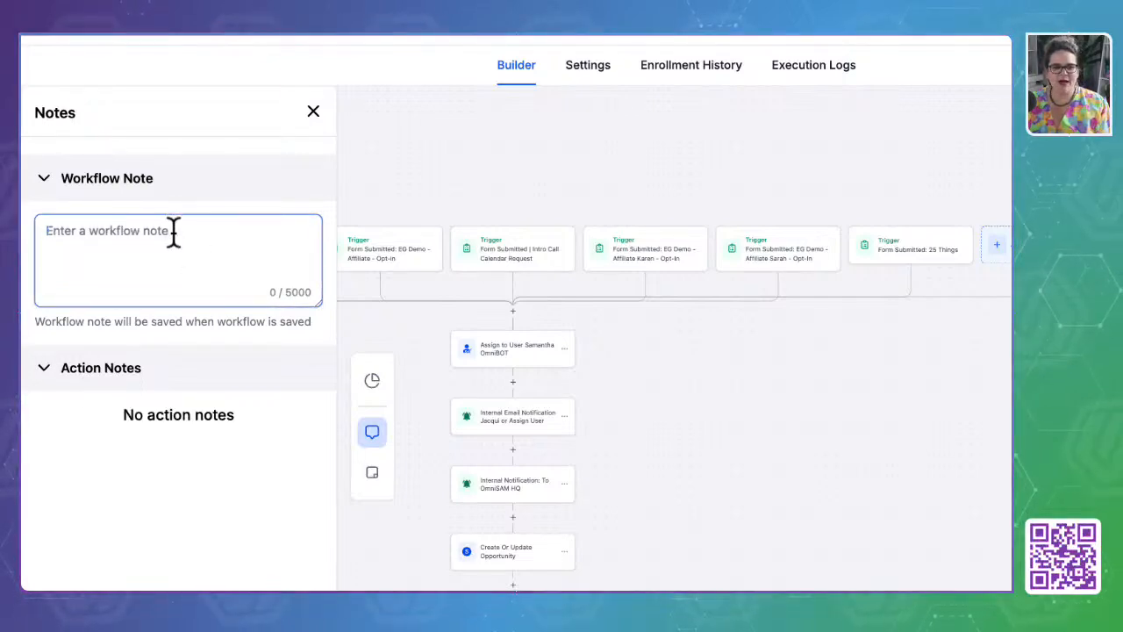
click(313, 112)
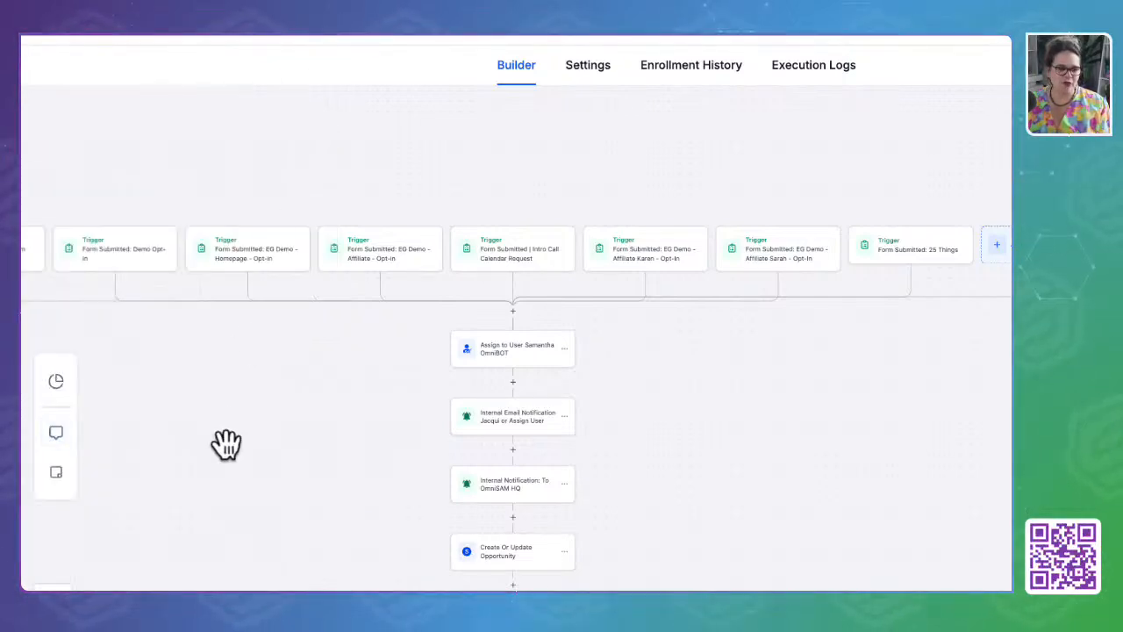
Add a blue sticky note to the canvas beside the Assign to User and notification actions and open it for text entry
click(56, 471)
drag(126, 323, 621, 355)
click(110, 327)
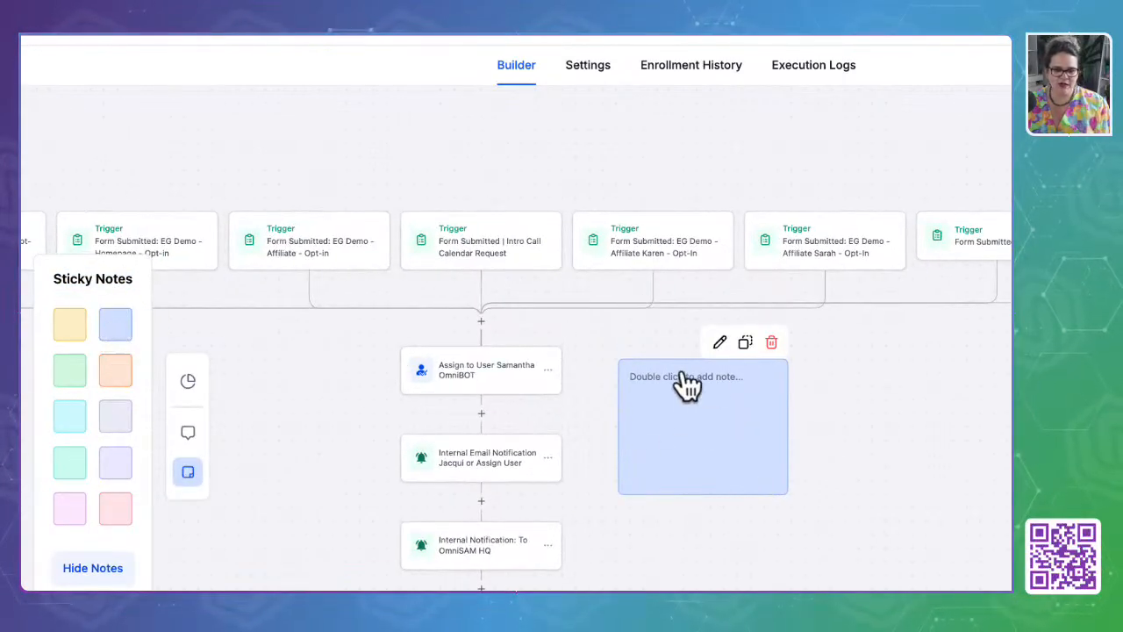
double_click(655, 391)
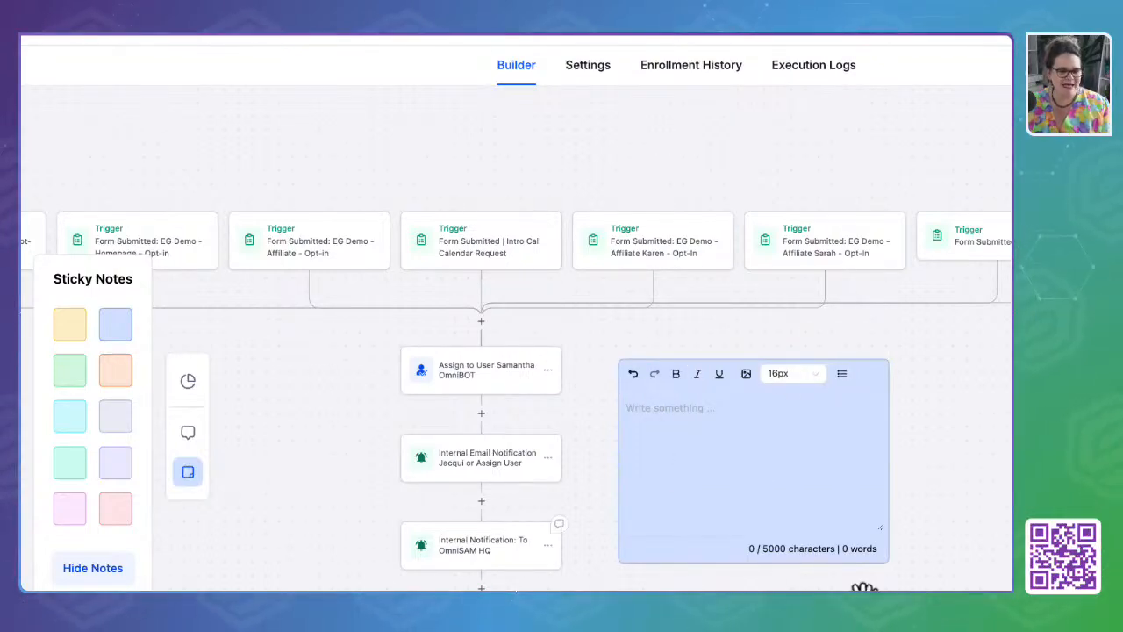
mouse_move(650, 548)
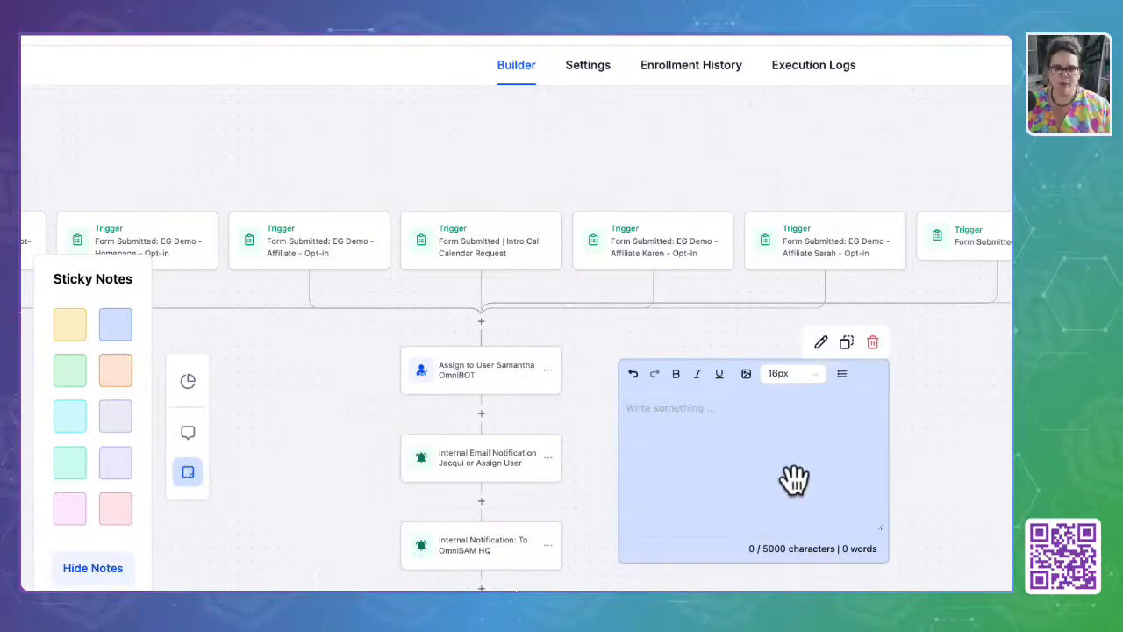
scroll(761, 480, down, 2)
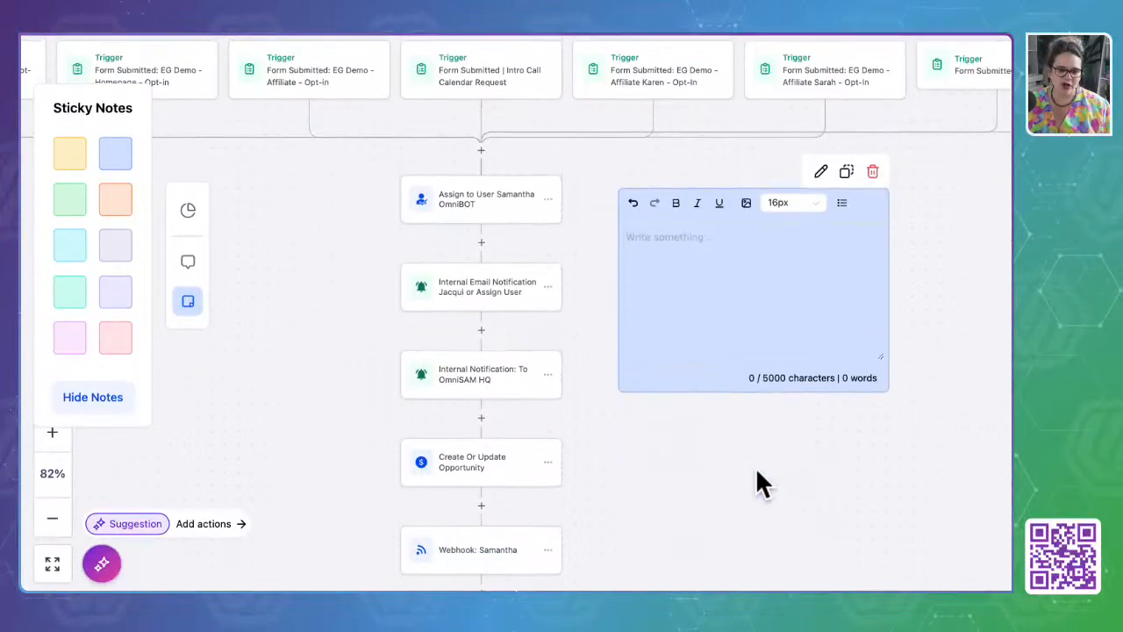
click(662, 245)
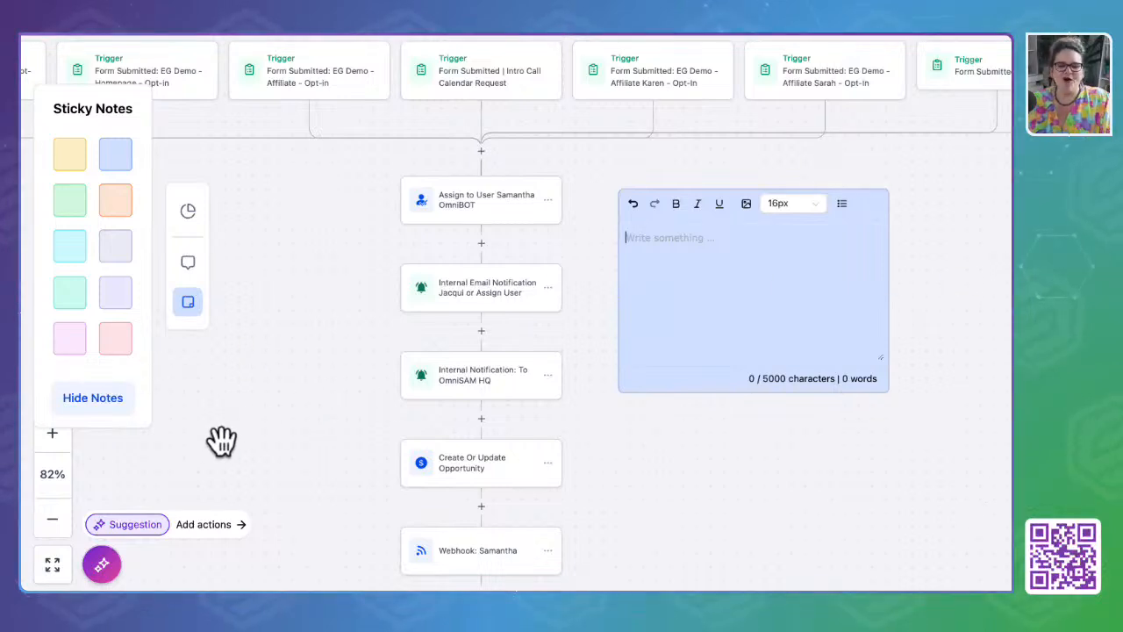
Review Workflow AI's suggested actions for this workflow, trying out the placement of Send Follow-up SMS and cancelling it
click(134, 525)
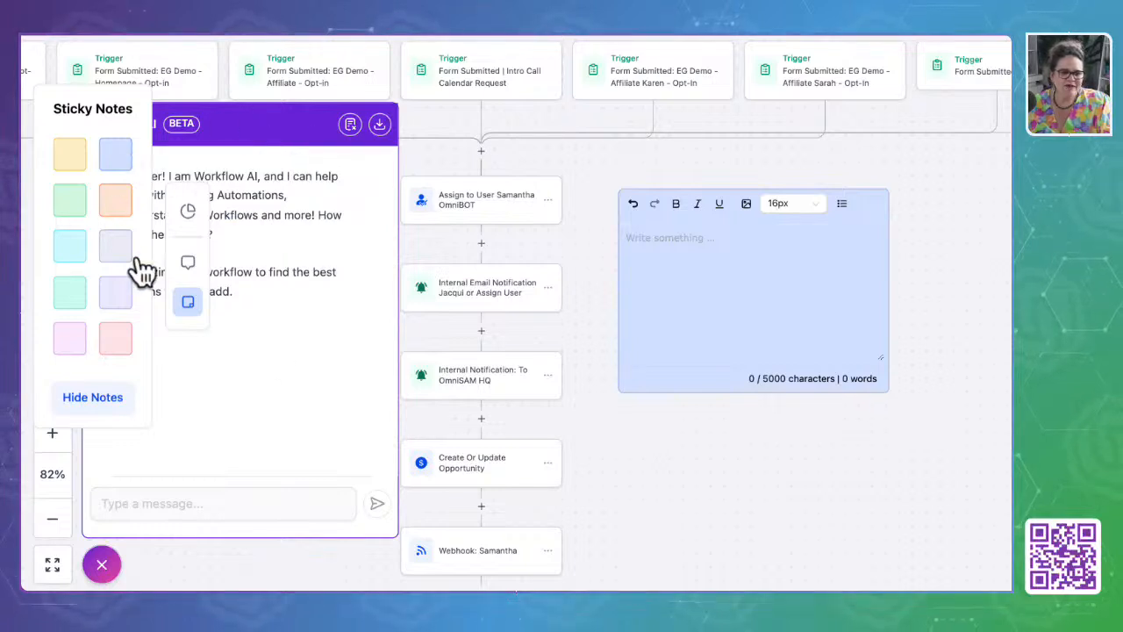
click(187, 302)
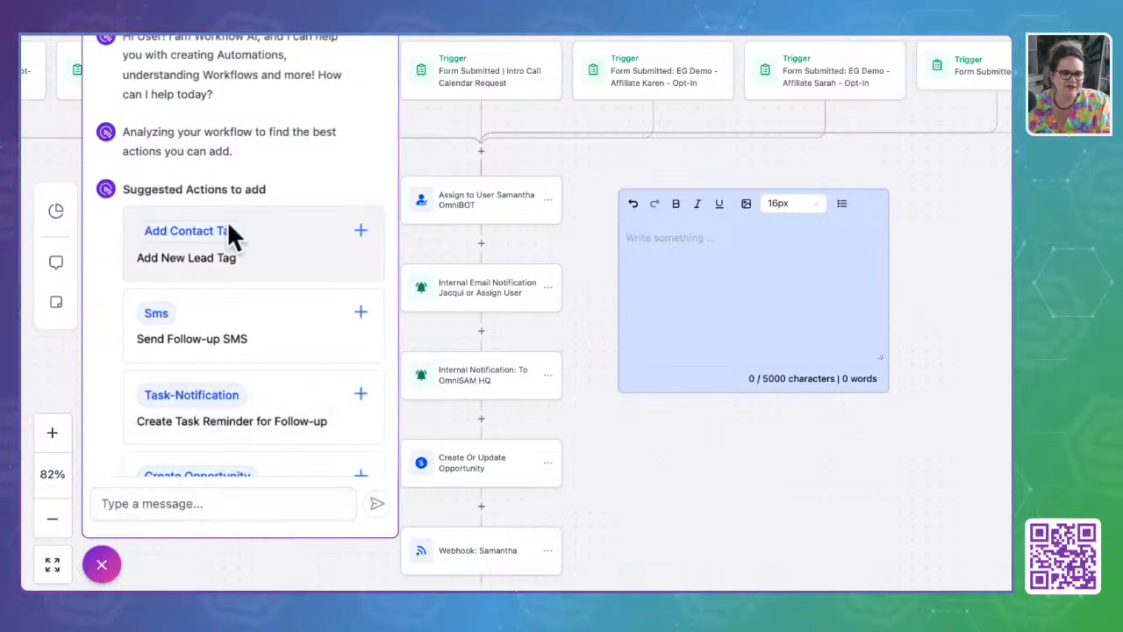
scroll(274, 281, down, 3)
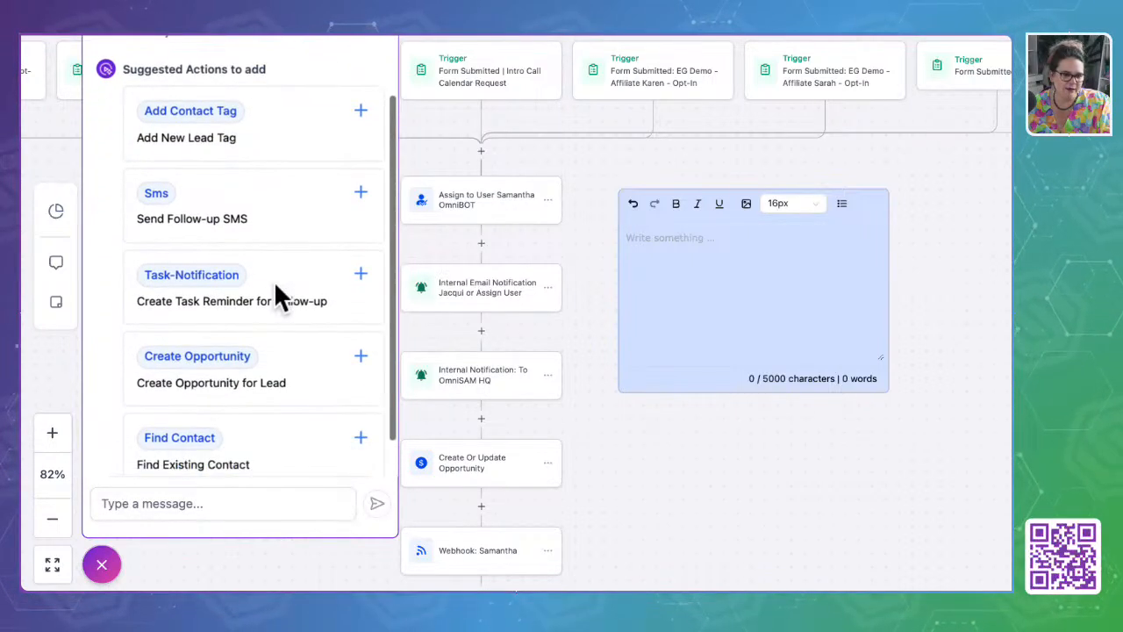
scroll(274, 299, down, 1)
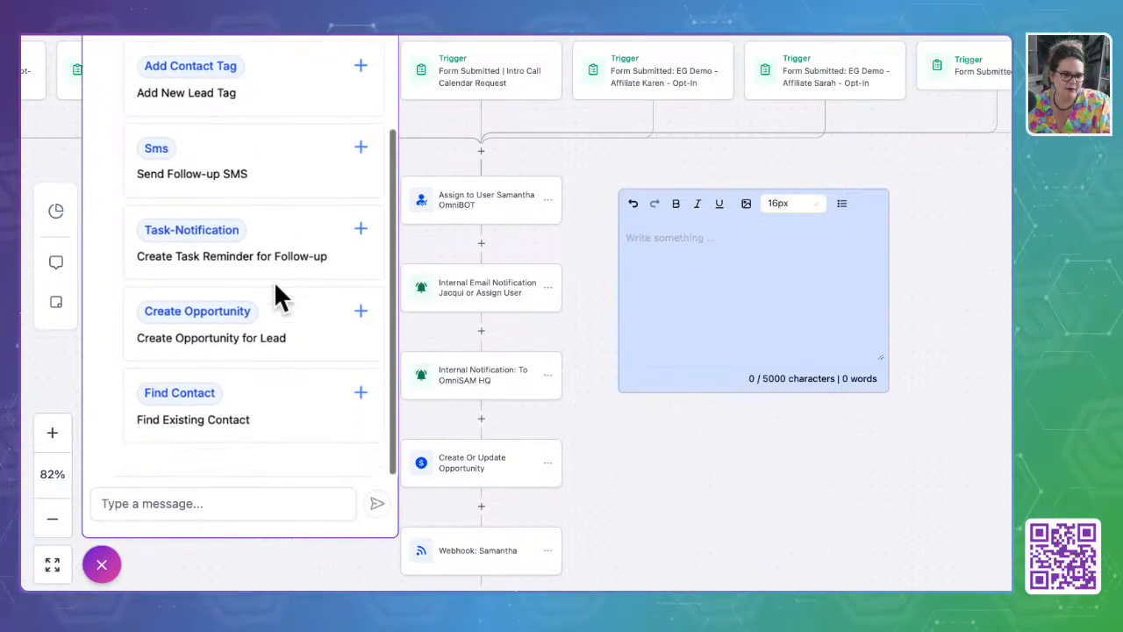
click(361, 148)
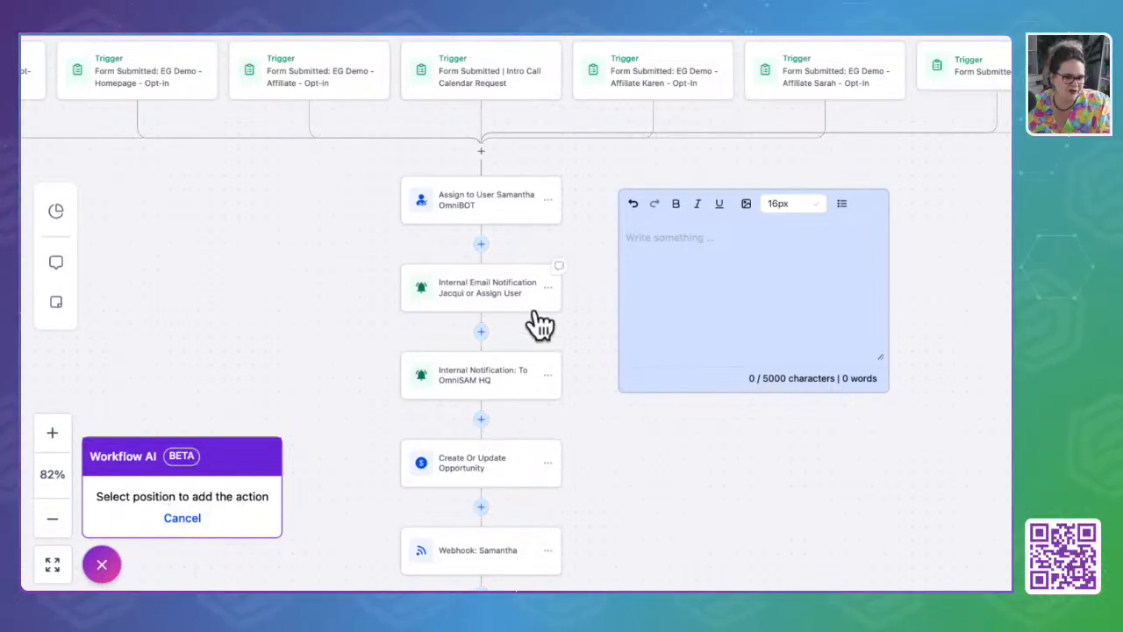
click(181, 519)
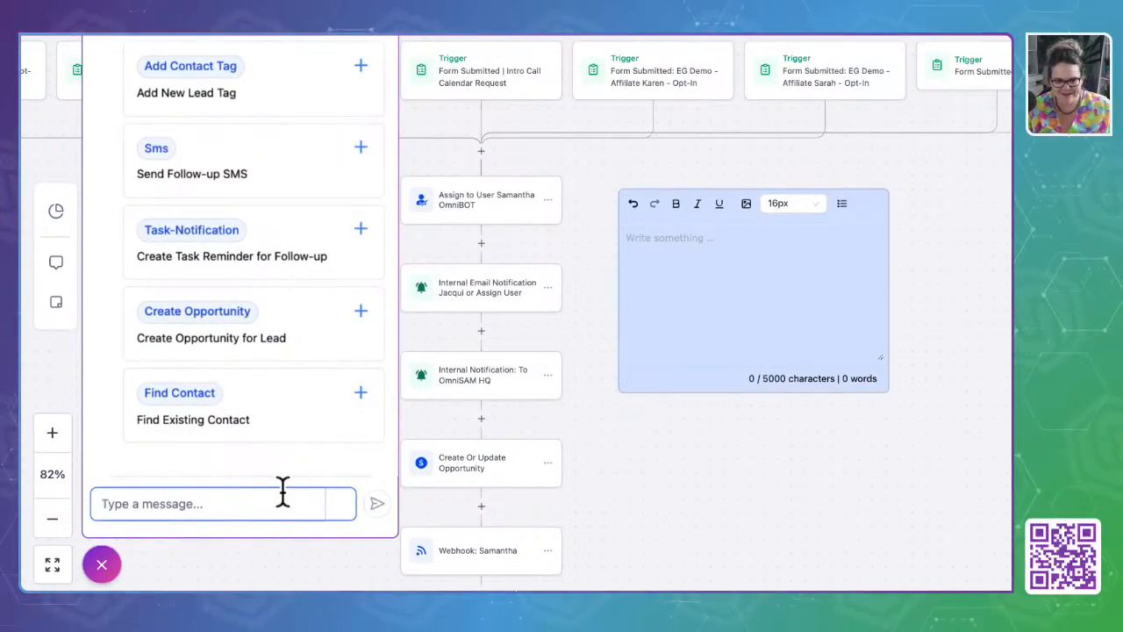
Ask Workflow AI "How do i add a checkout for a purchase"
text(How do )
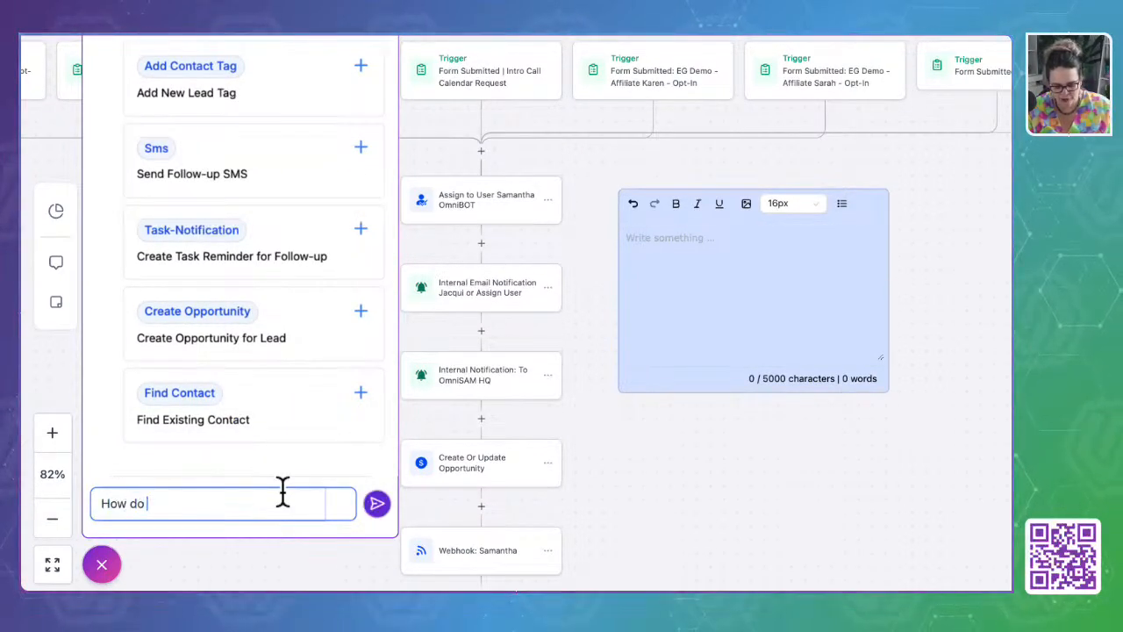
text(i add )
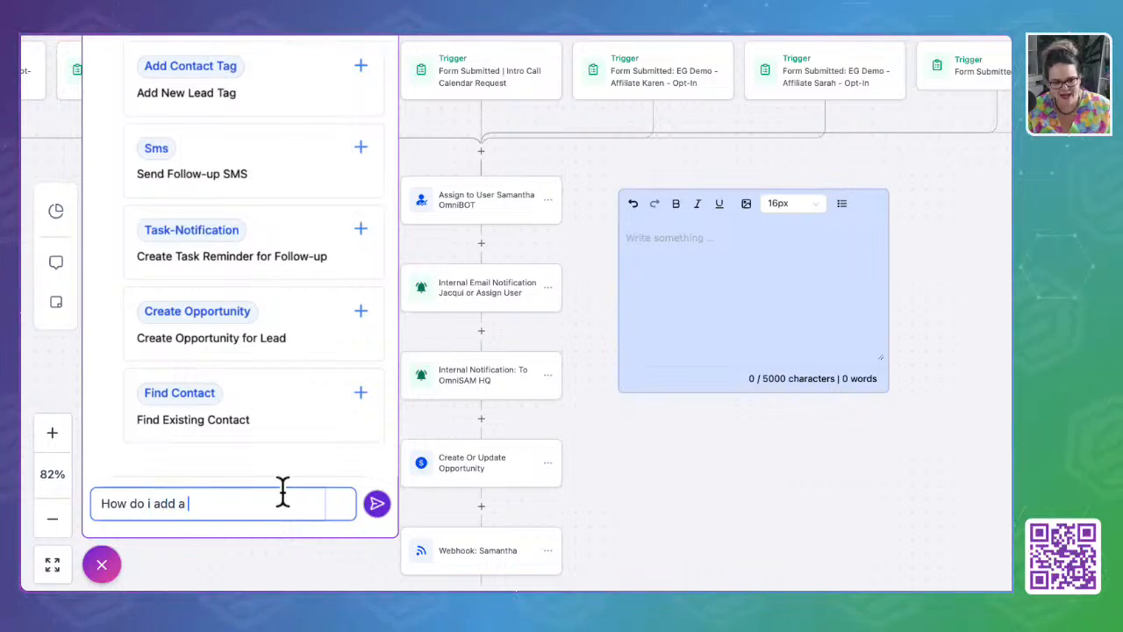
text(a ch)
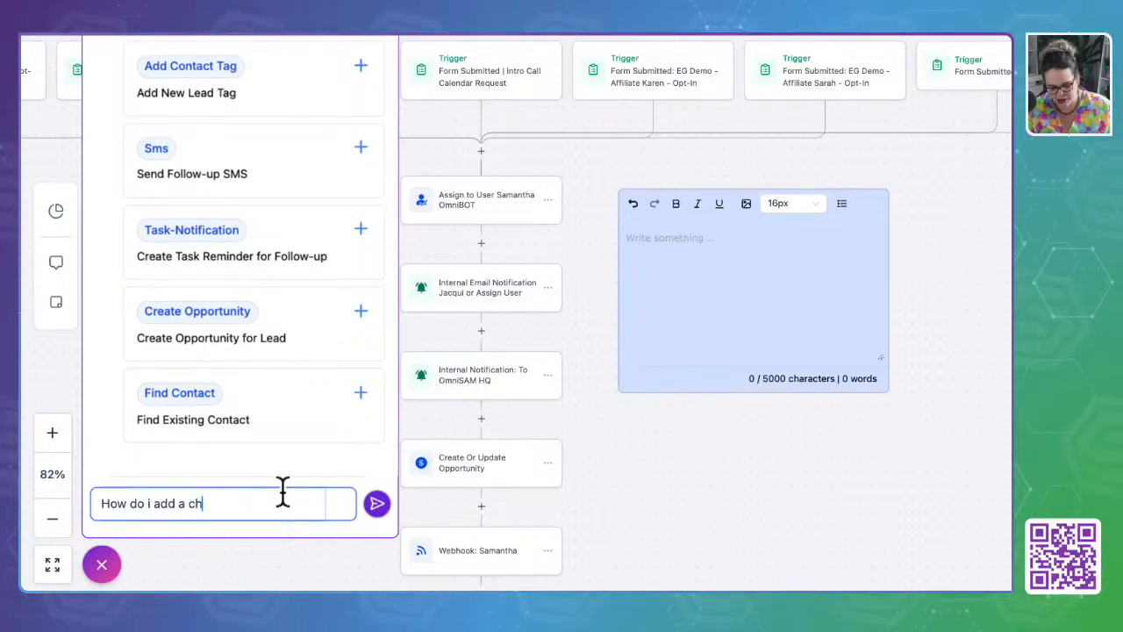
text(eckout for)
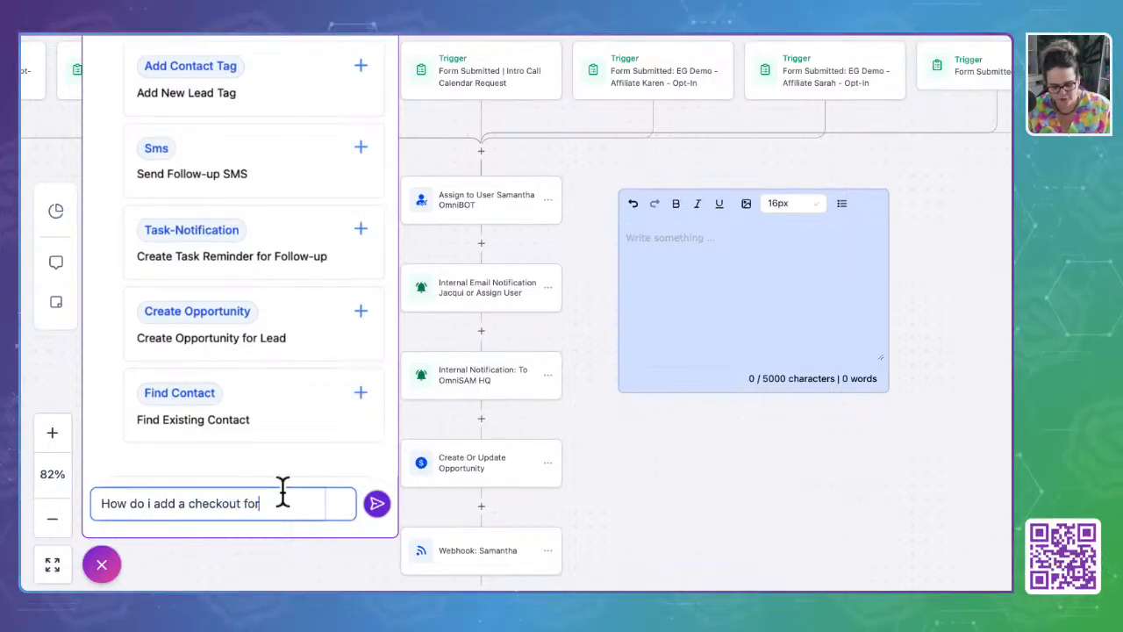
text( a purchase)
key(Return)
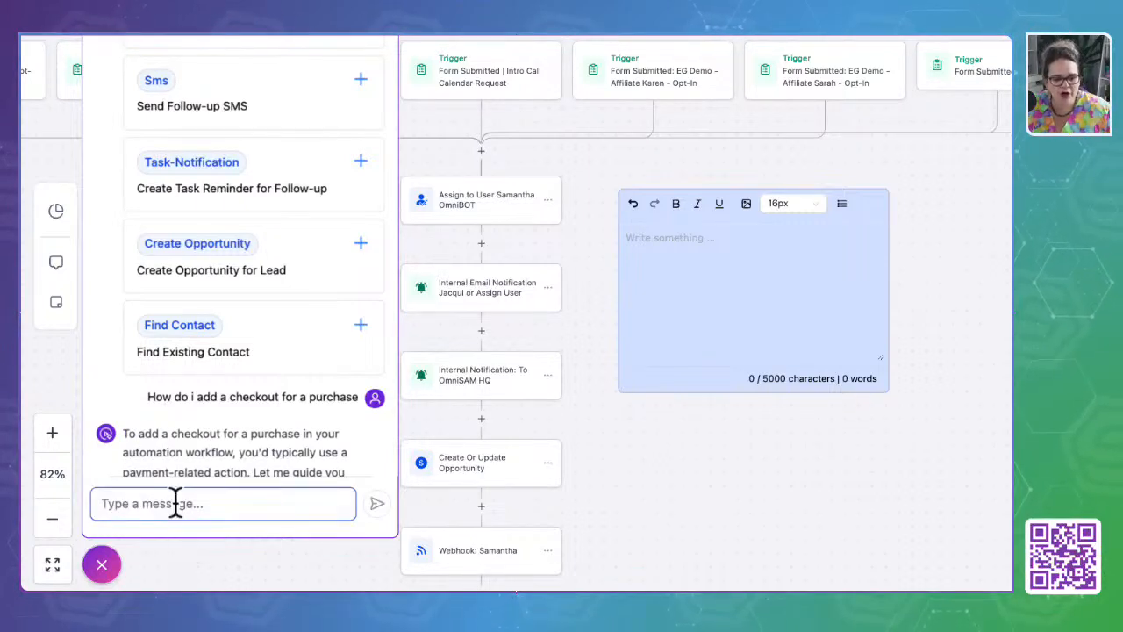
Read Workflow AI's step-by-step checkout guide and its suggested payment actions, and close the chat
scroll(201, 419, down, 3)
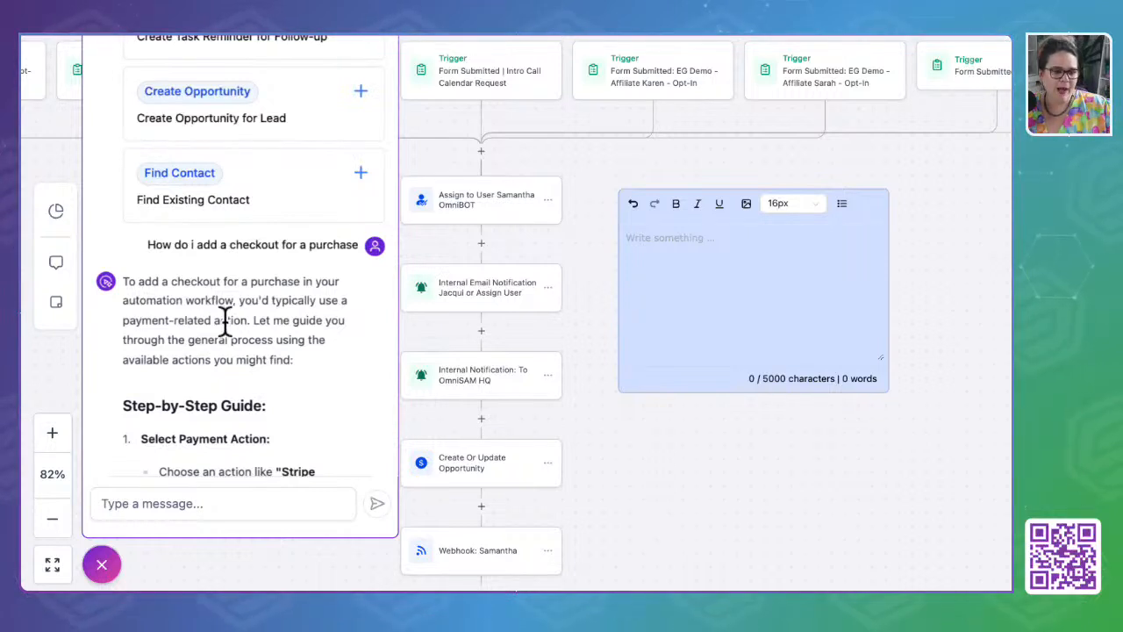
scroll(164, 365, down, 3)
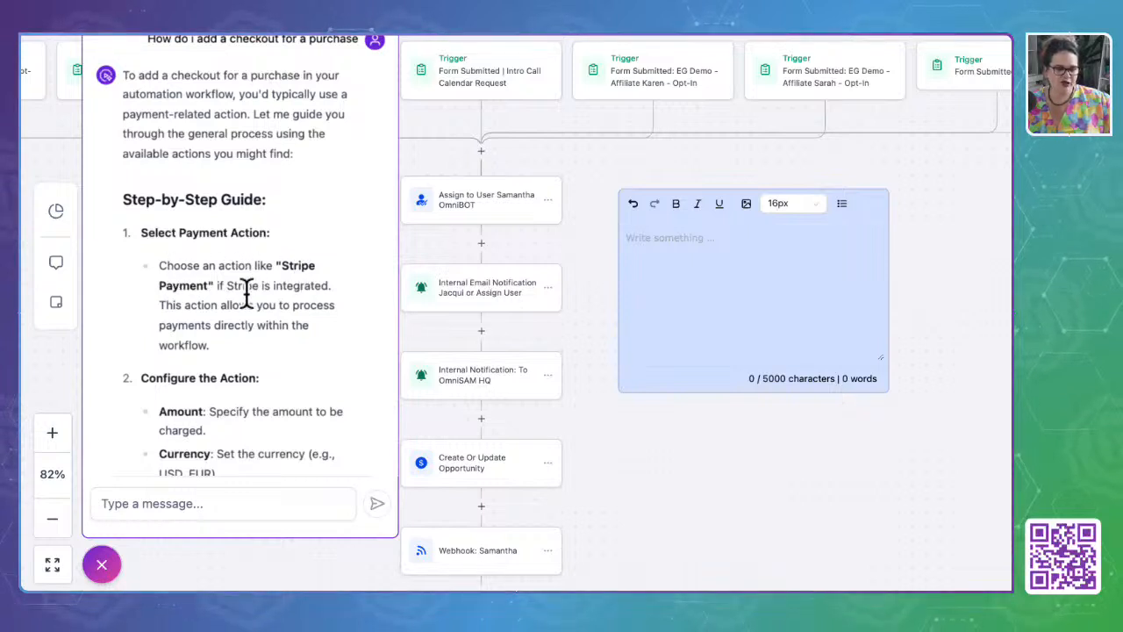
scroll(187, 333, down, 2)
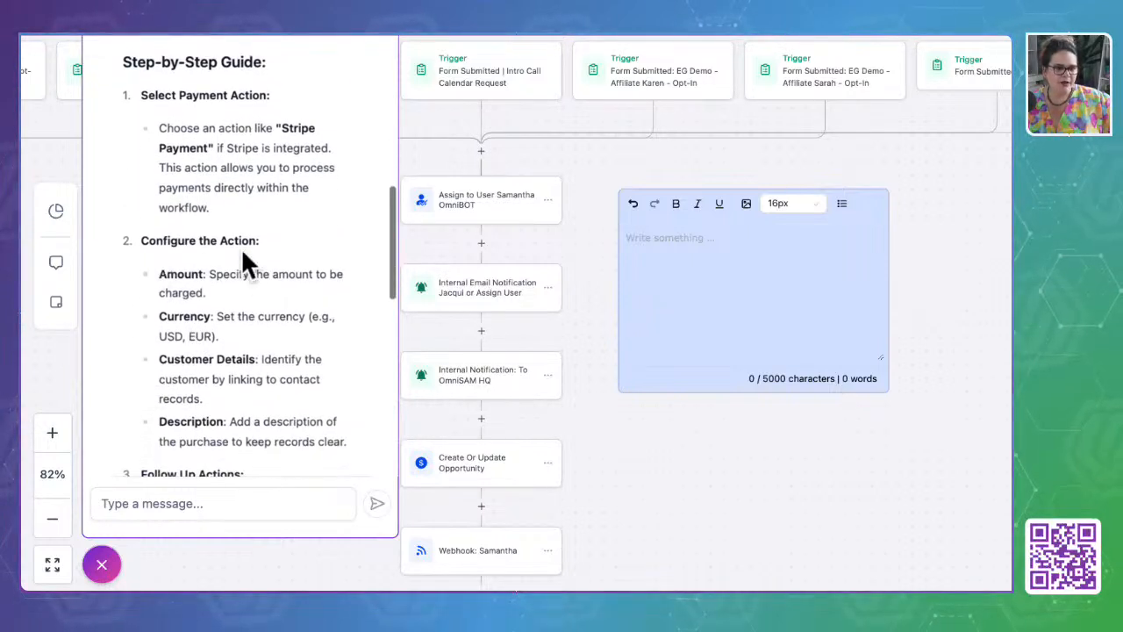
scroll(253, 392, down, 3)
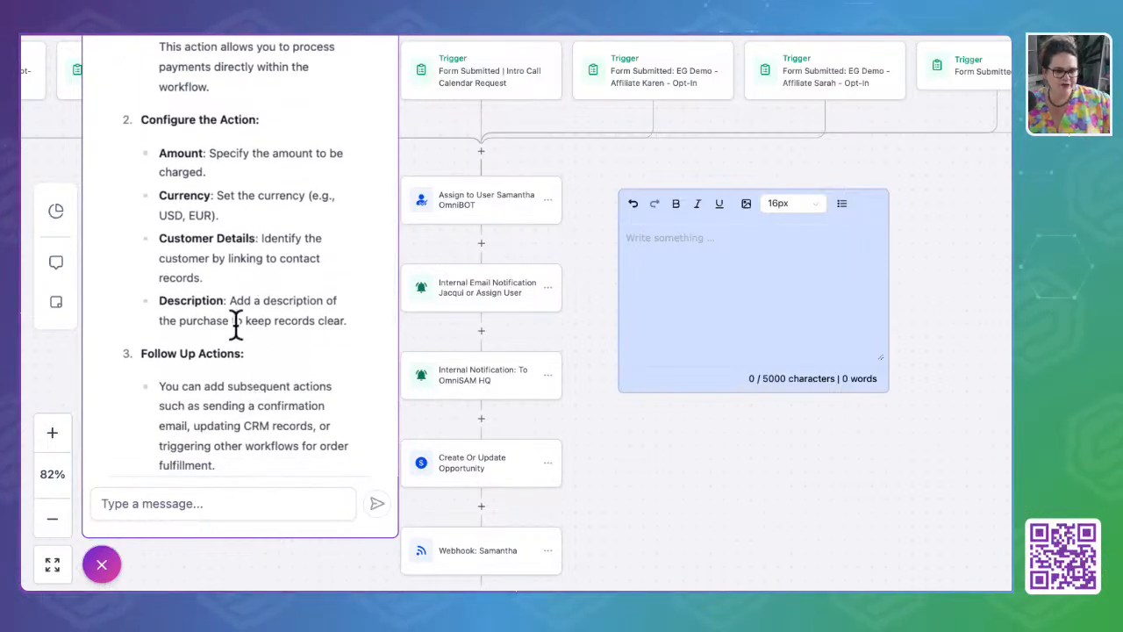
scroll(228, 359, down, 4)
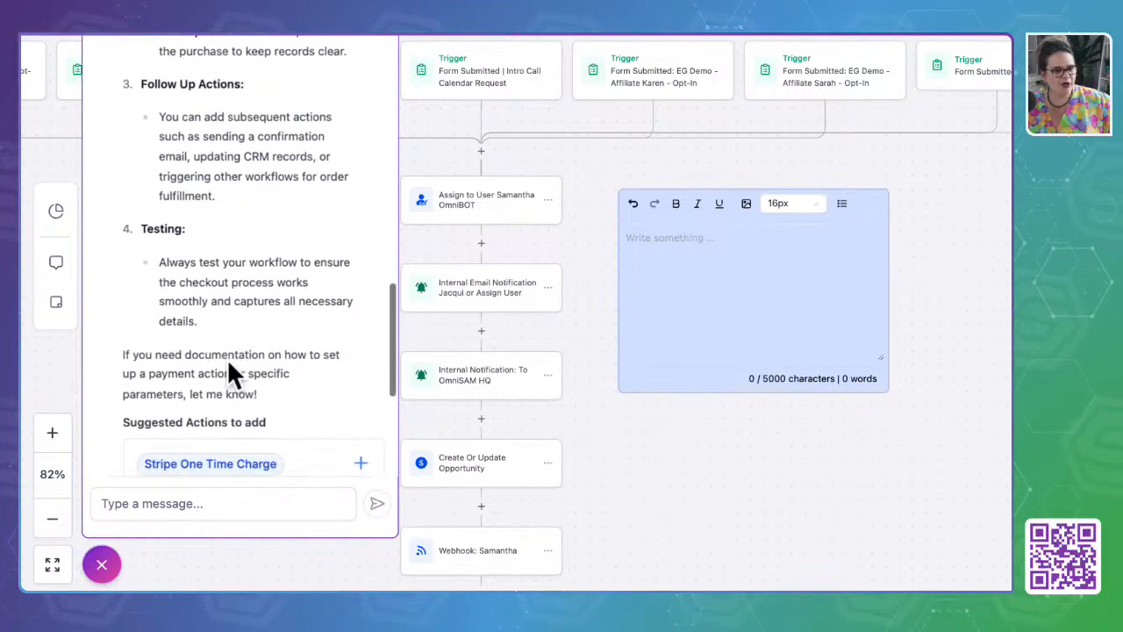
scroll(226, 358, down, 2)
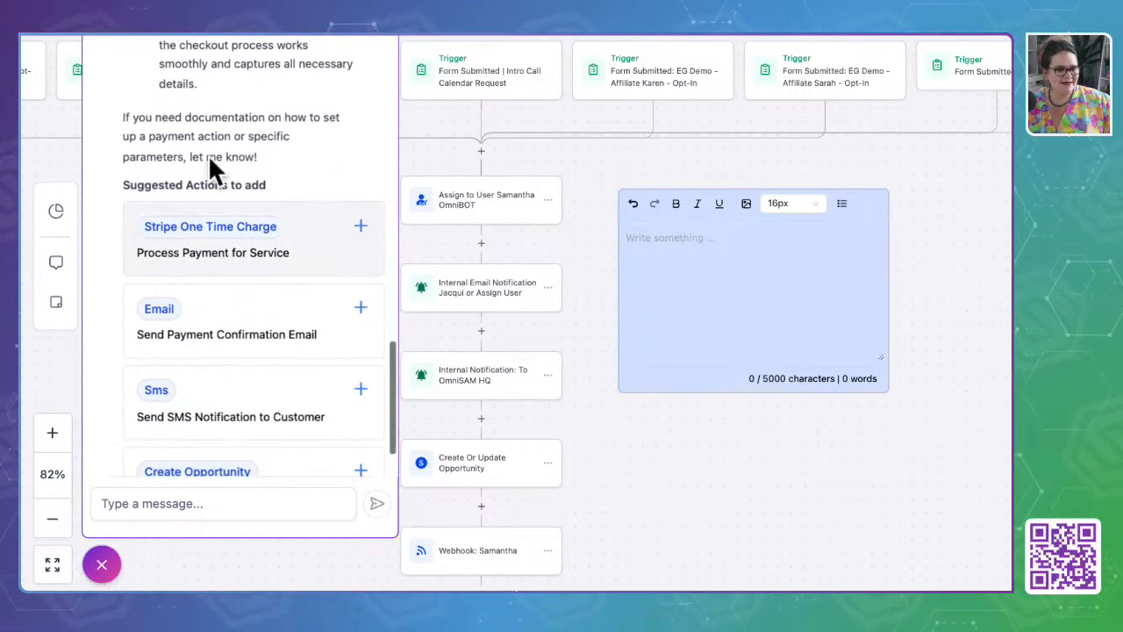
scroll(237, 421, down, 2)
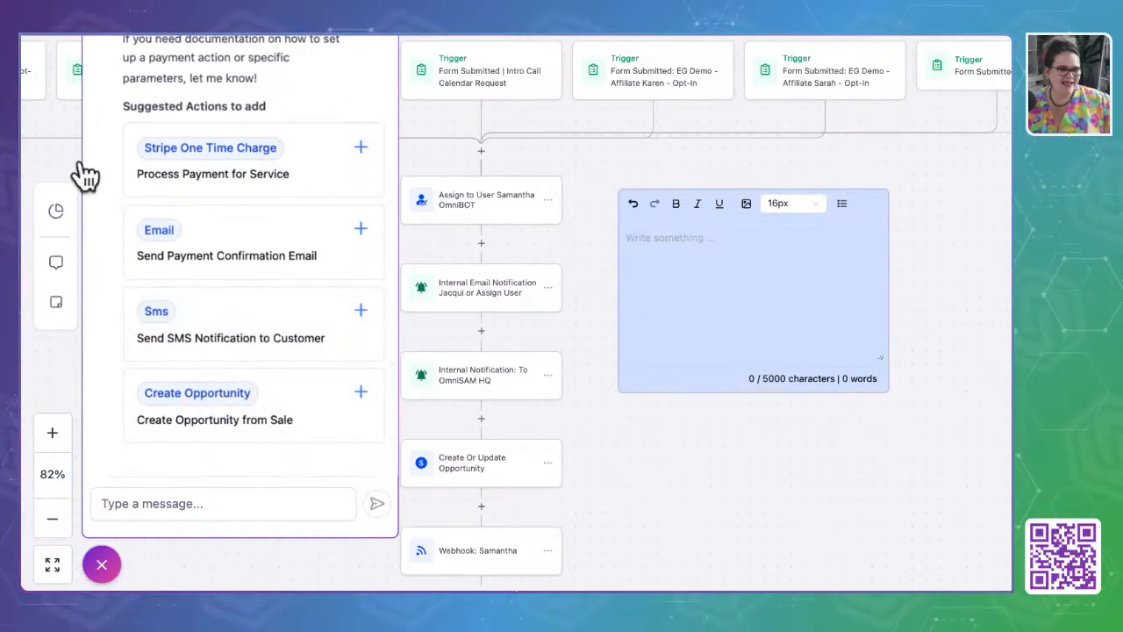
click(158, 496)
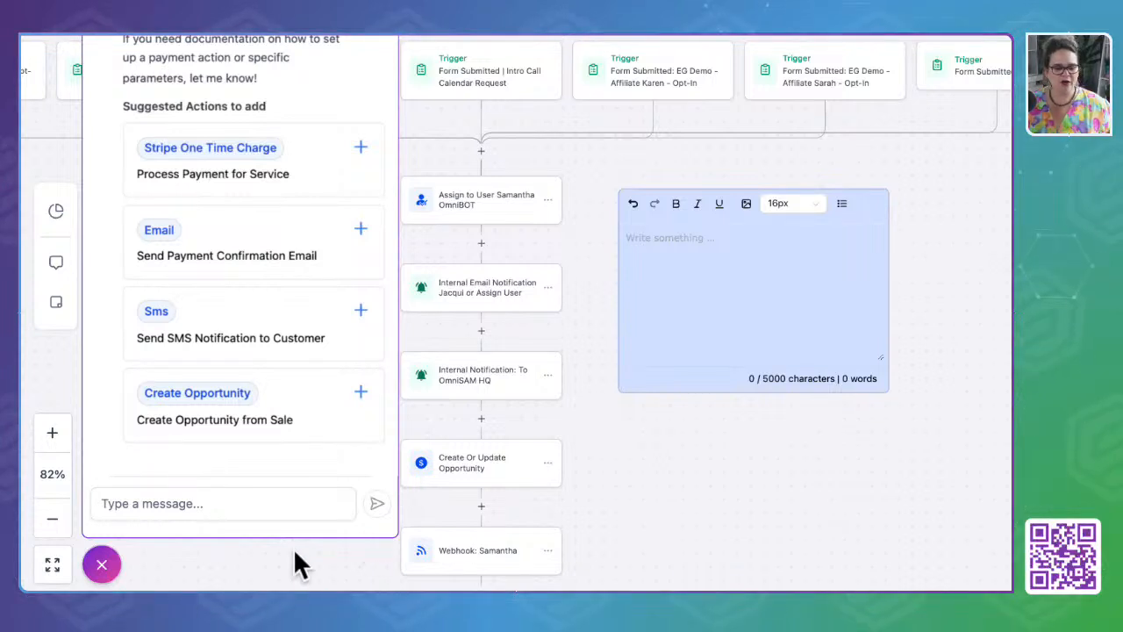
click(100, 566)
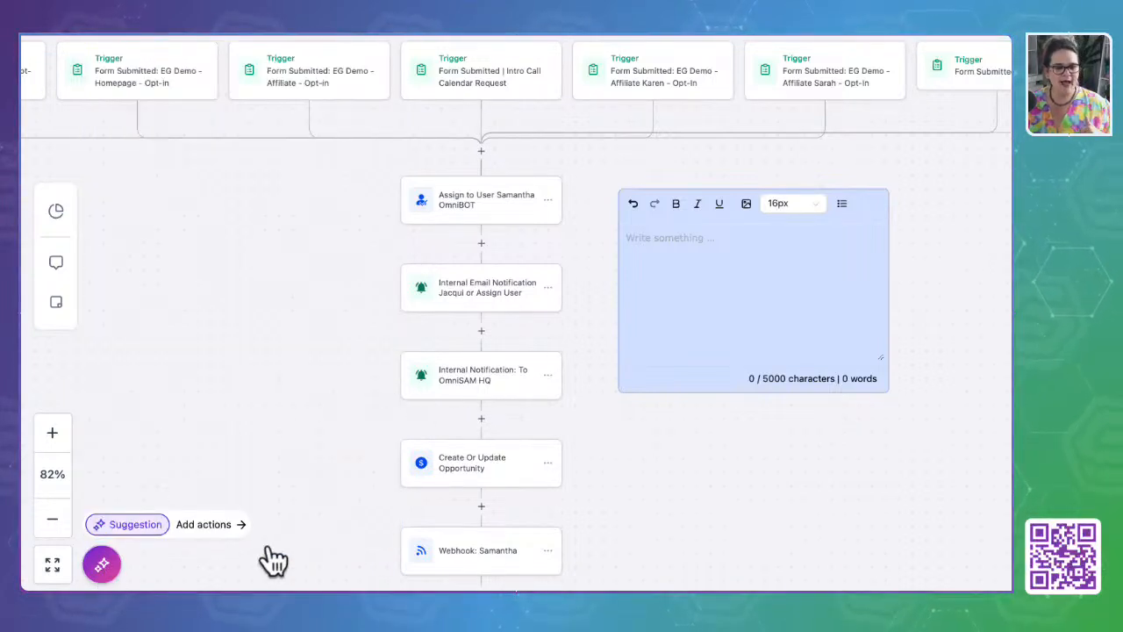
Request a new set of action suggestions from Workflow AI and review the proposed actions
click(211, 524)
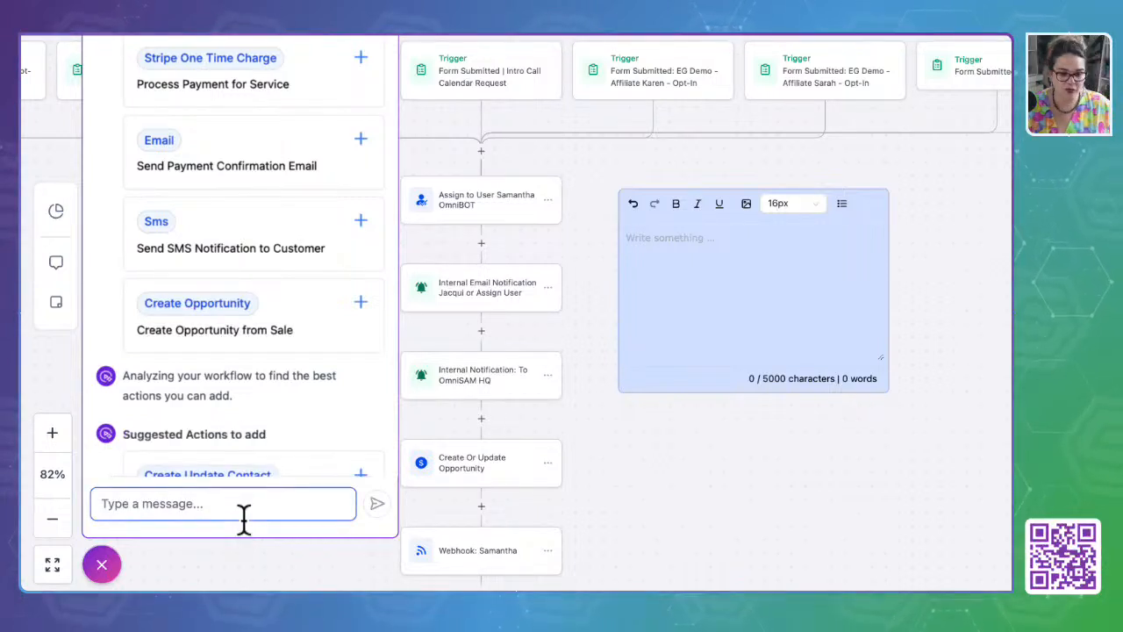
scroll(272, 411, down, 5)
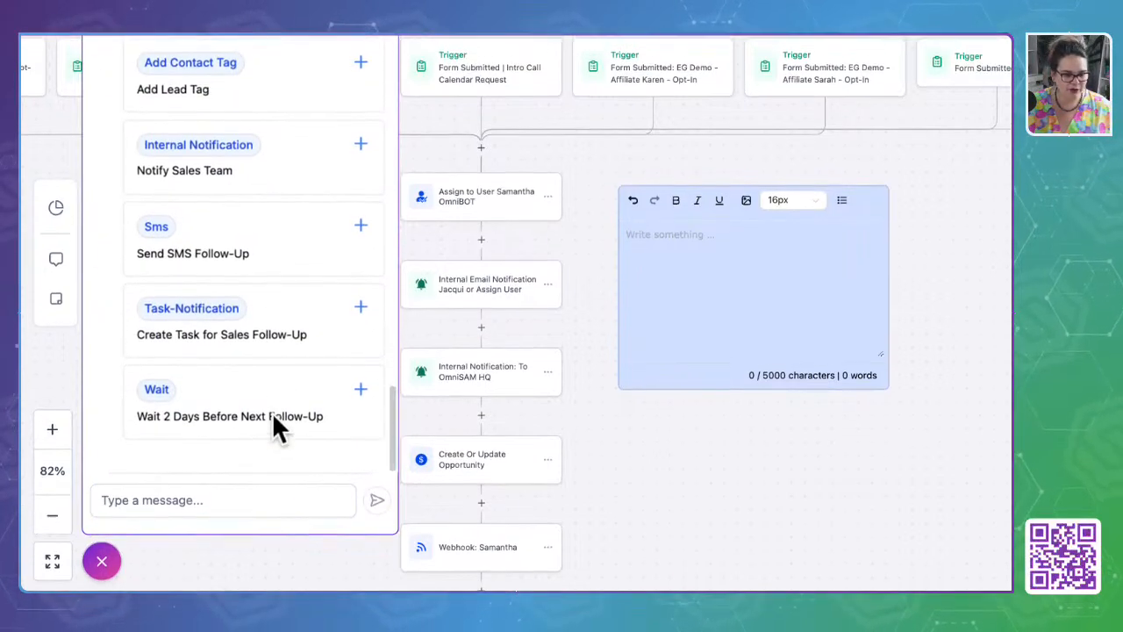
scroll(149, 202, up, 3)
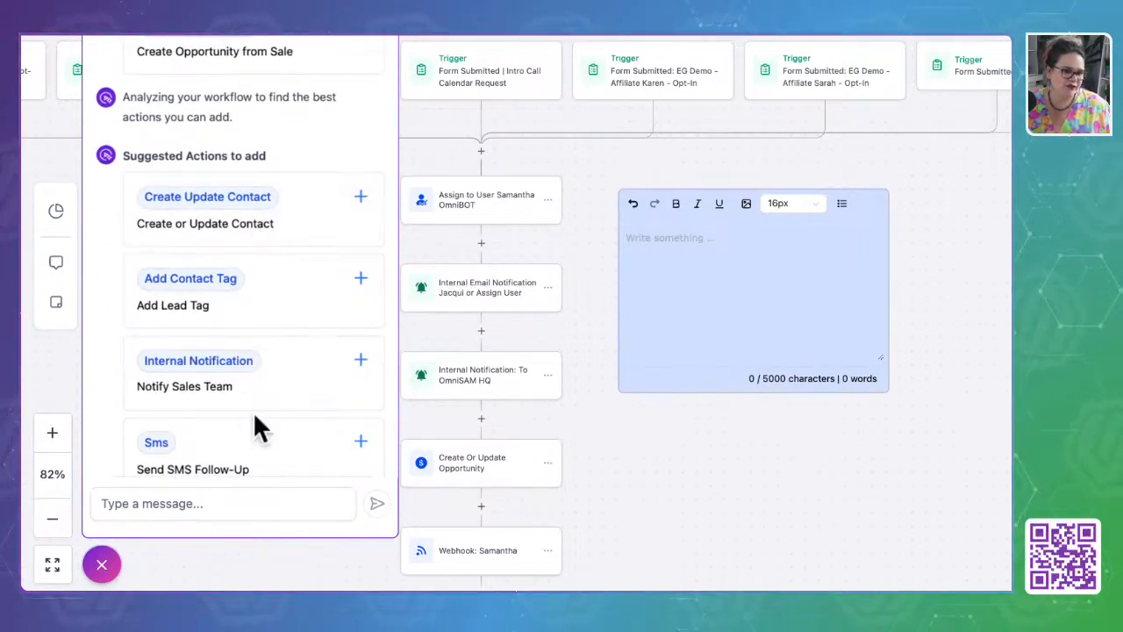
scroll(282, 379, down, 1)
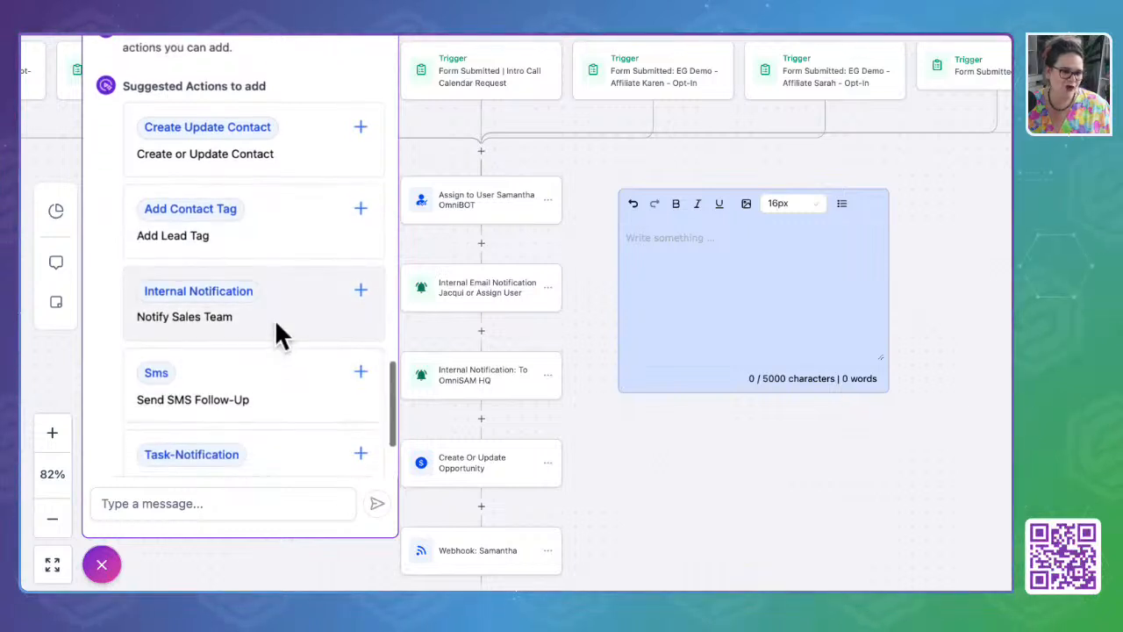
scroll(279, 336, down, 1)
scroll(290, 413, down, 1)
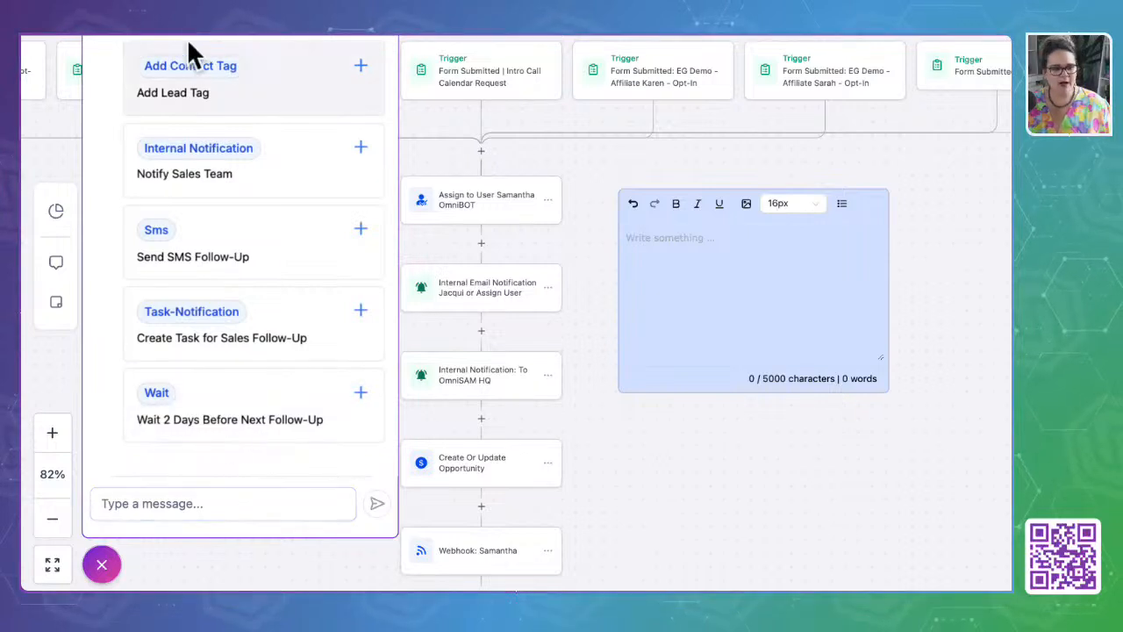
Look back through the Workflow AI chat, comparing the latest suggested actions with the earlier sets
scroll(224, 468, up, 2)
scroll(225, 476, up, 4)
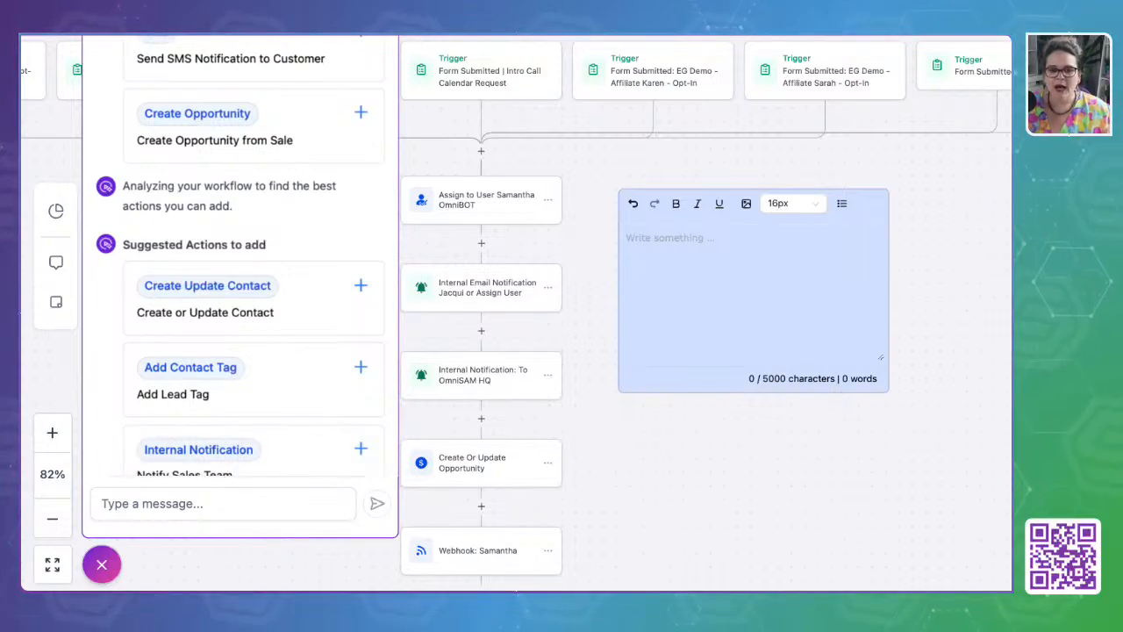
scroll(247, 184, down, 10)
scroll(247, 176, up, 15)
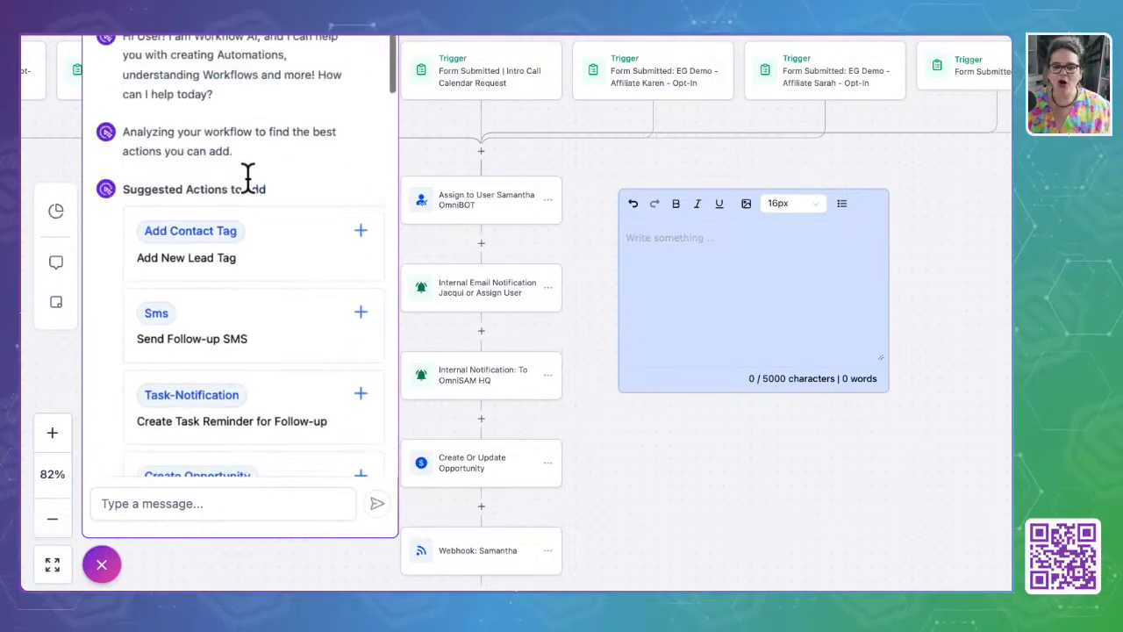
Leave the workflow builder and look through the workflows in the Stage 1: New Lead Automations folder
click(111, 59)
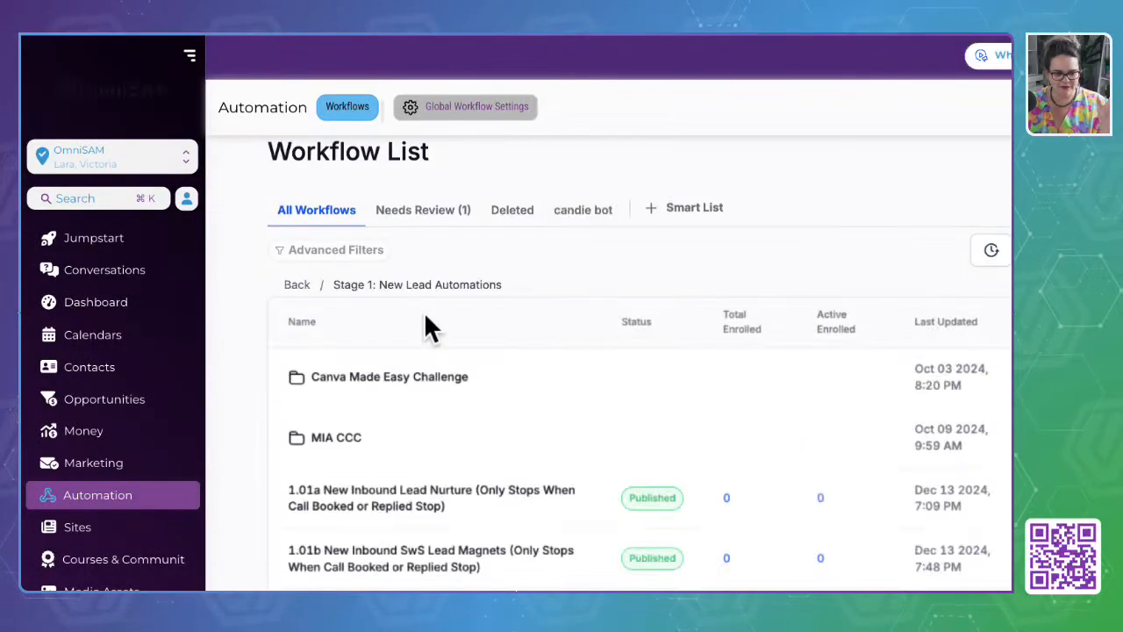
scroll(425, 318, down, 2)
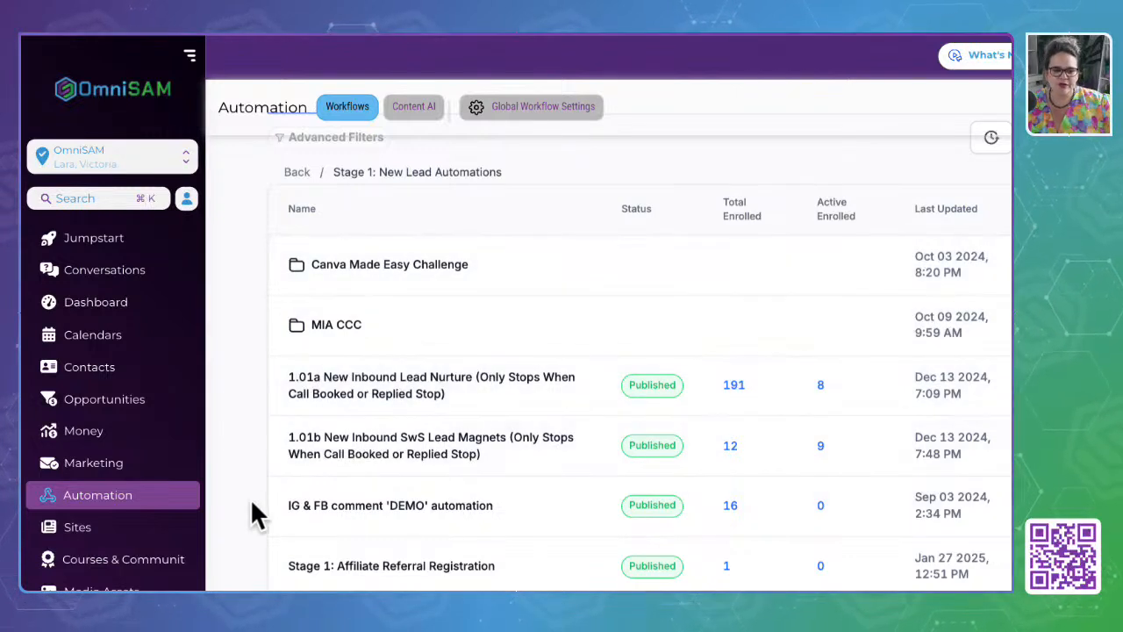
scroll(252, 502, down, 4)
scroll(252, 514, up, 1)
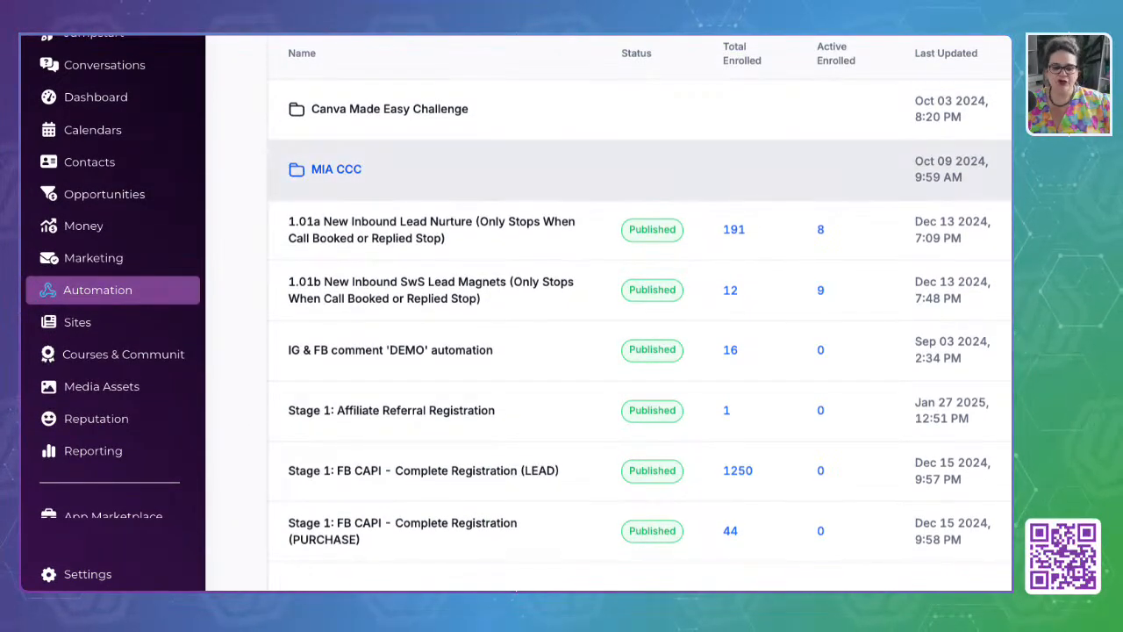
Open the Marketing area and look over the Social Planner and the other marketing tools available
click(107, 263)
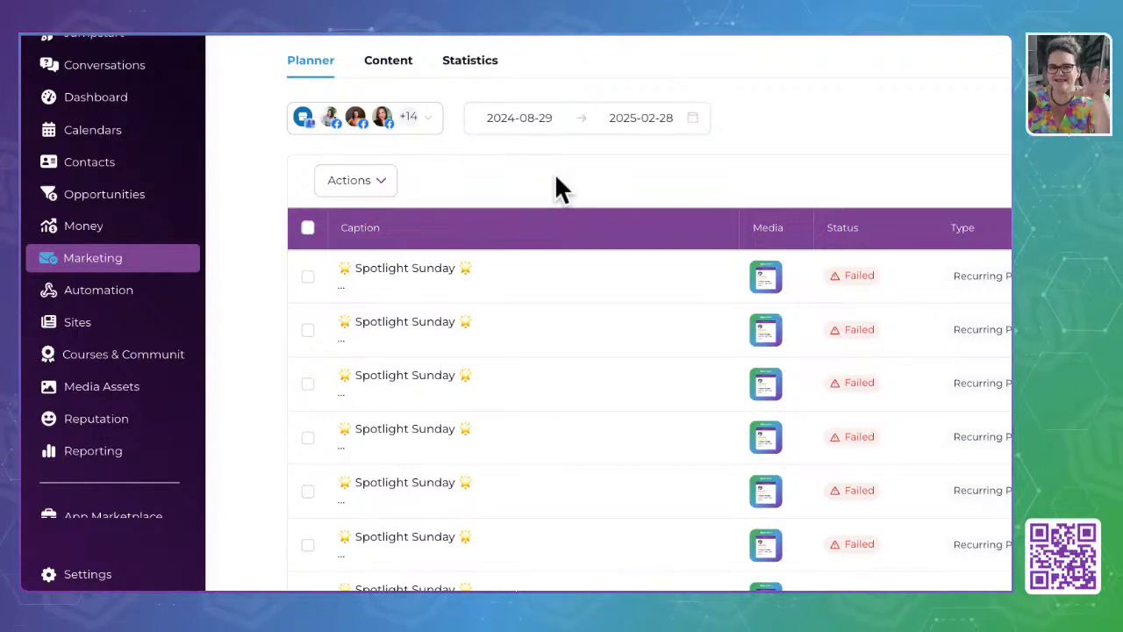
scroll(555, 173, up, 2)
scroll(554, 173, up, 1)
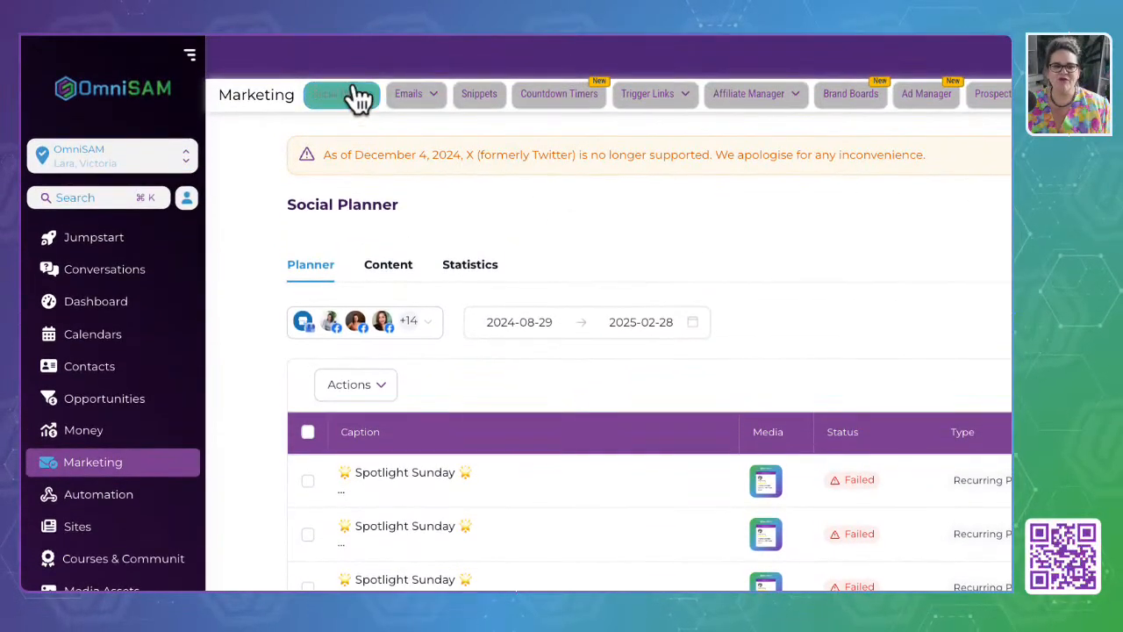
mouse_move(727, 106)
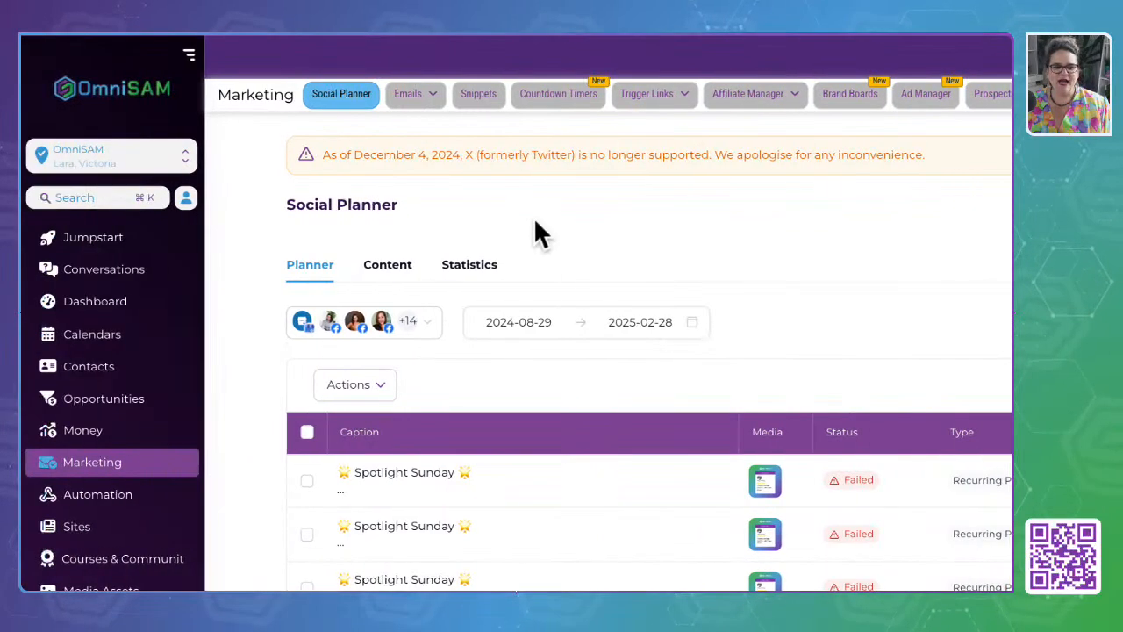
Return to the Automation area and look through the workflow folders on the home level
click(85, 499)
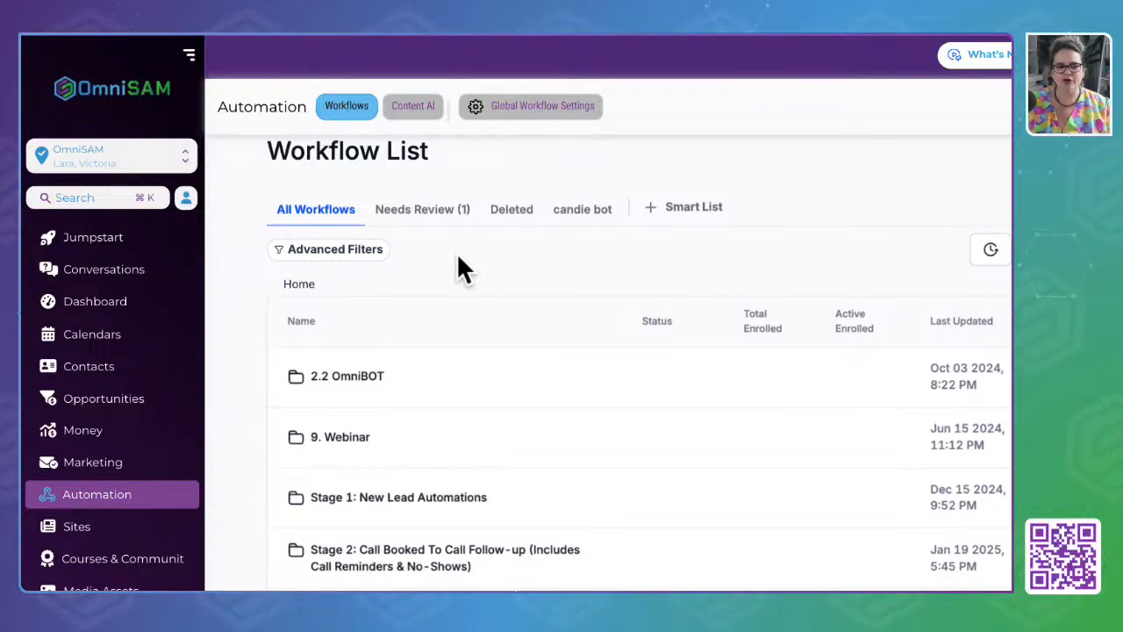
scroll(456, 281, down, 2)
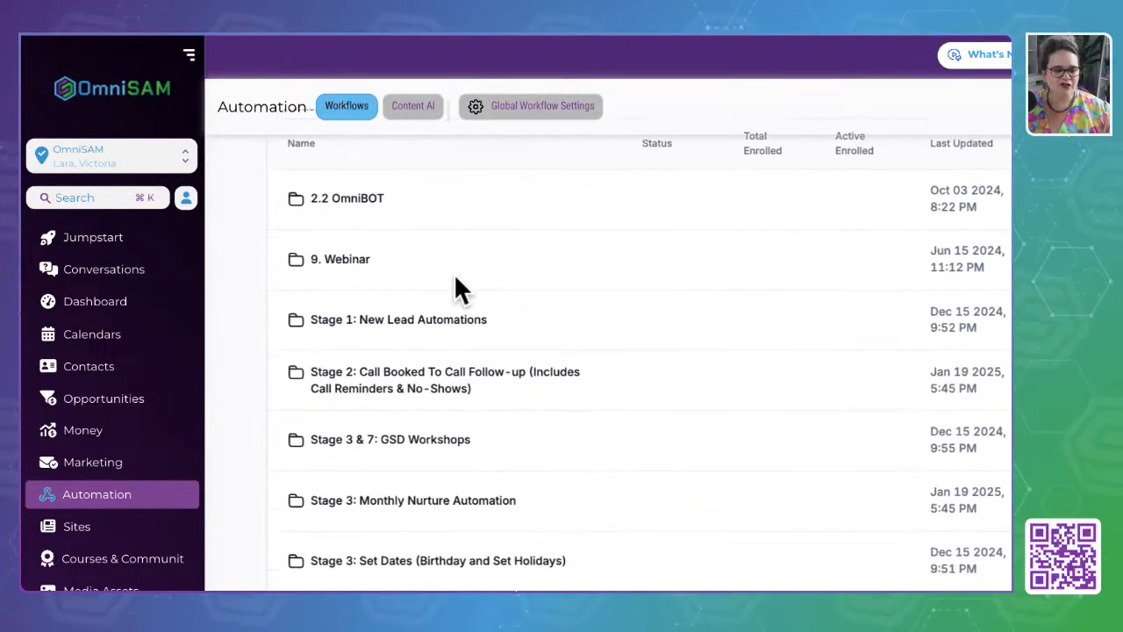